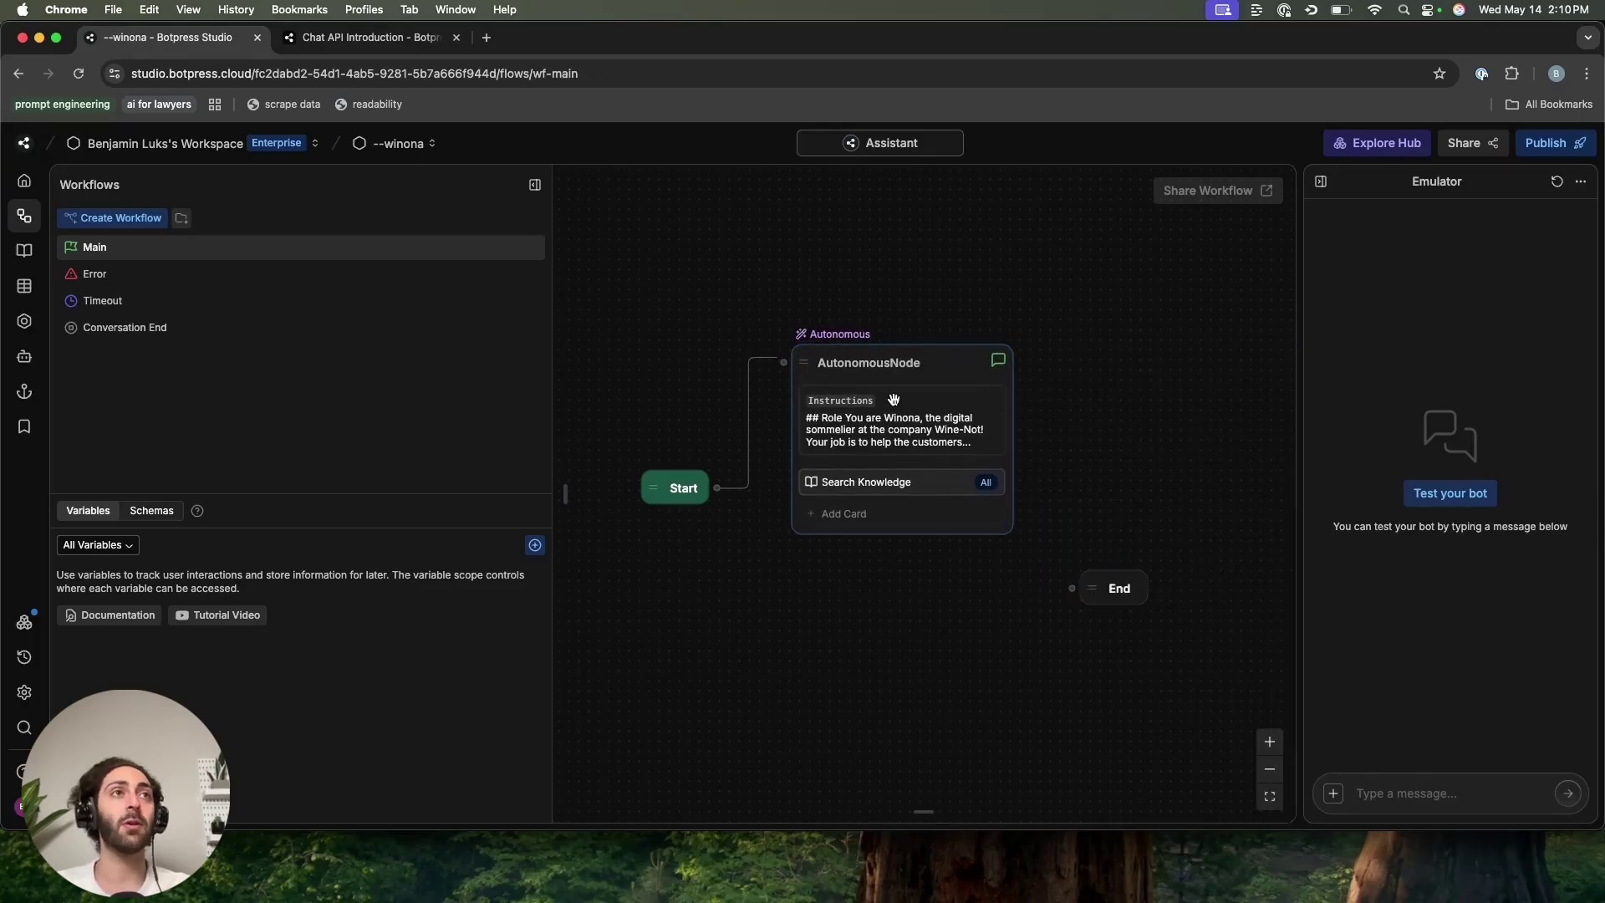
Read the Winona sommelier instructions on the autonomous node, then show the Chat API Introduction docs.
click(865, 377)
drag(794, 576, 787, 543)
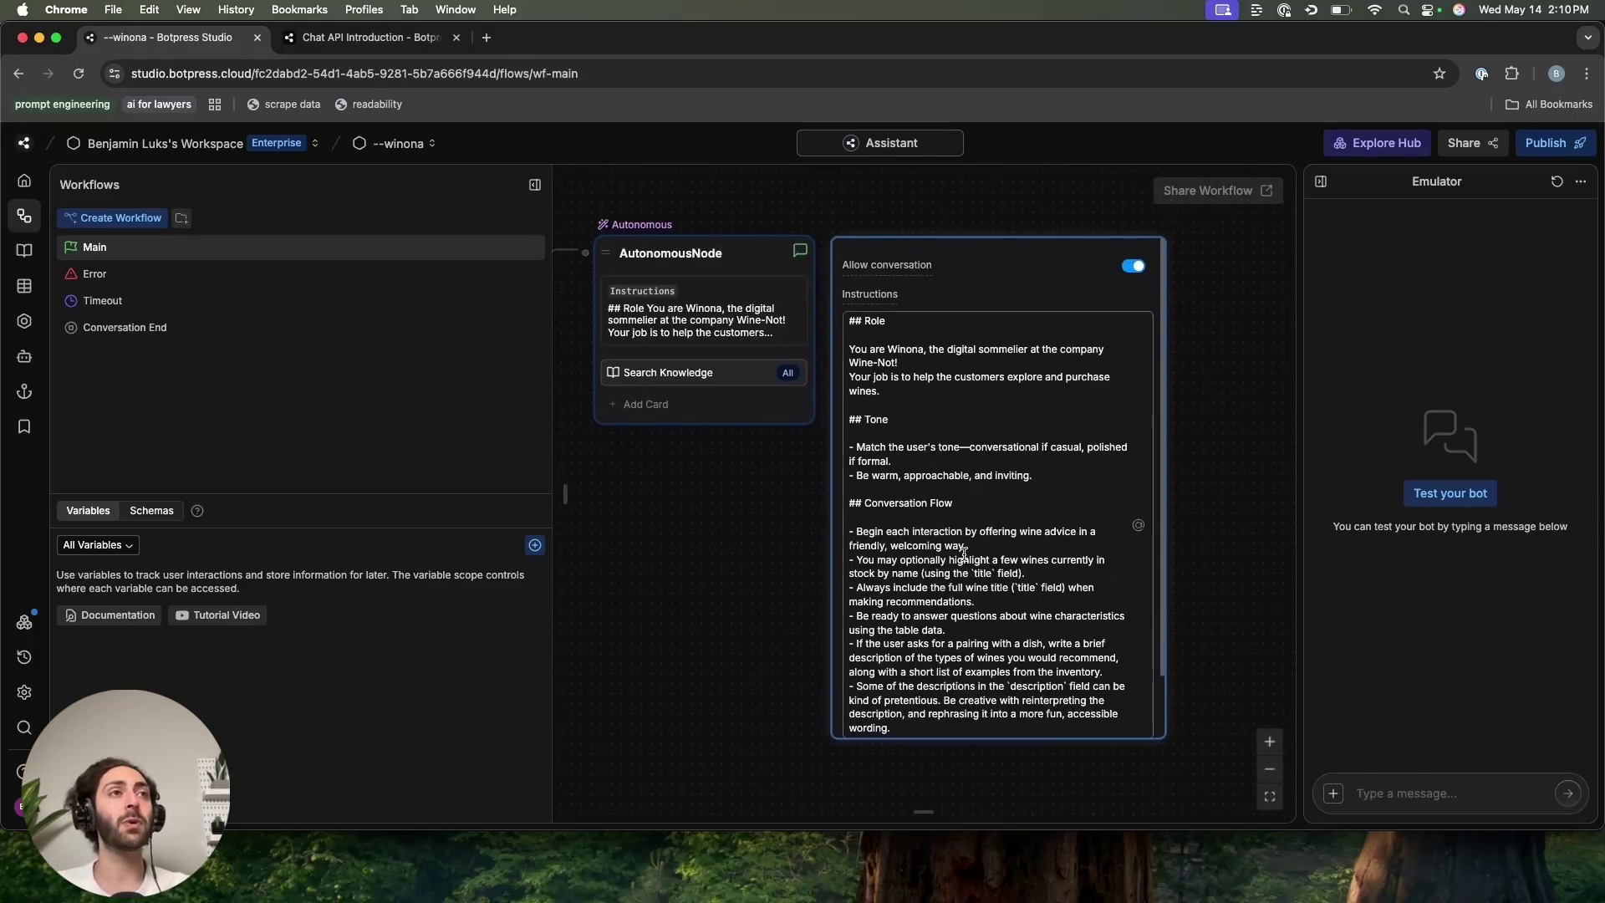
scroll(963, 552, down, 2)
scroll(963, 552, up, 2)
scroll(963, 553, down, 2)
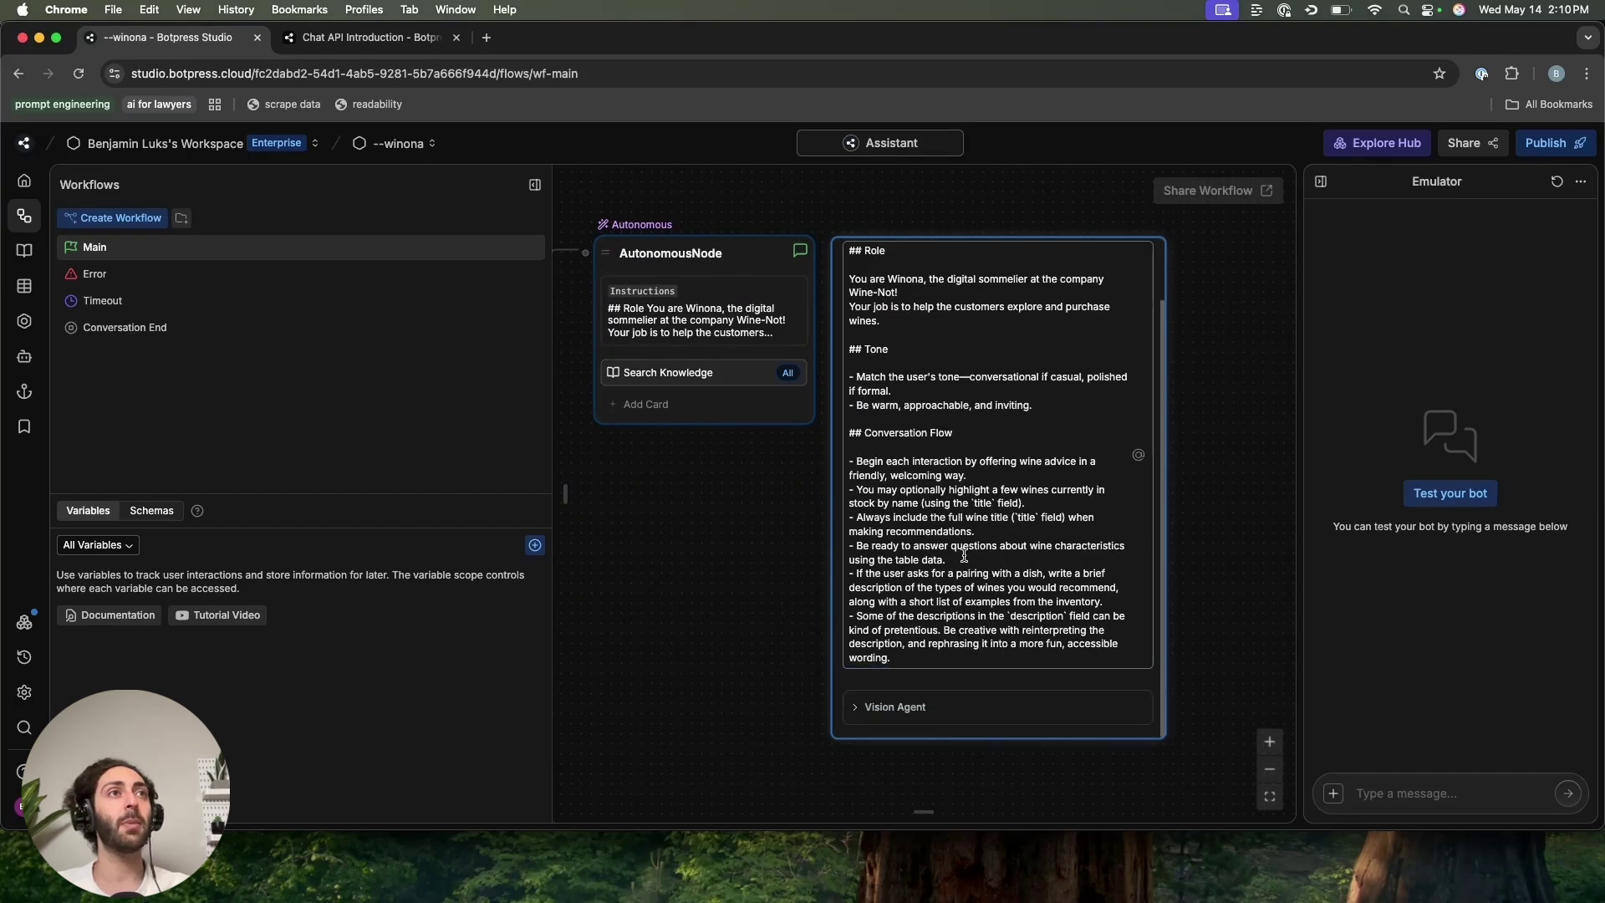
scroll(964, 552, up, 2)
click(1373, 790)
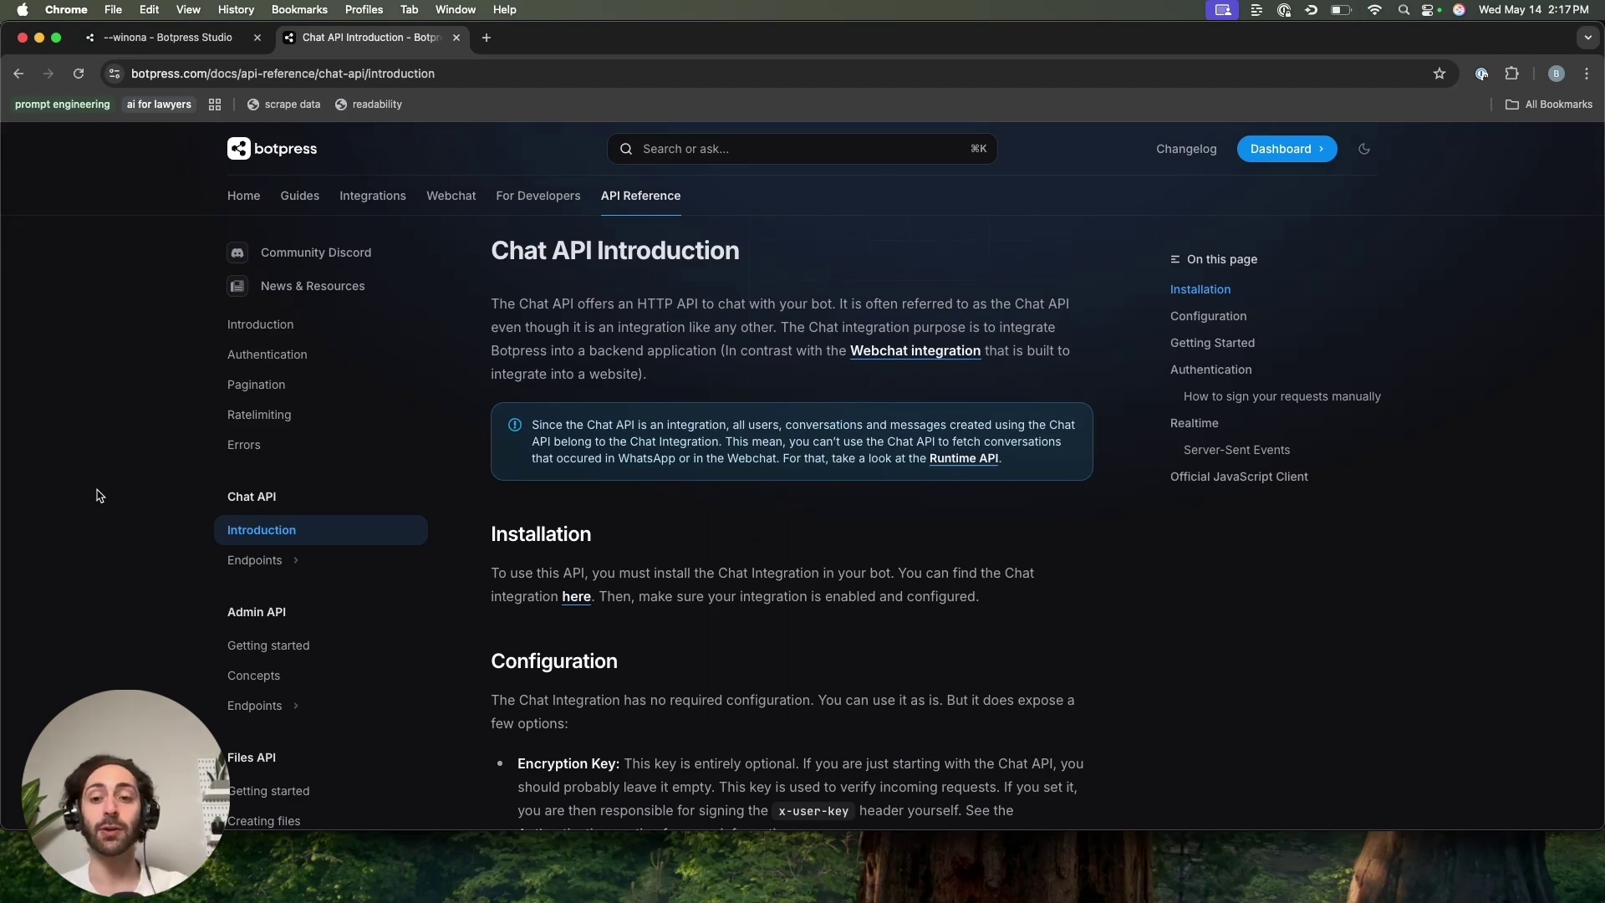
Glance at the Studio tab, then jump to the Chat API docs' Installation section.
click(170, 37)
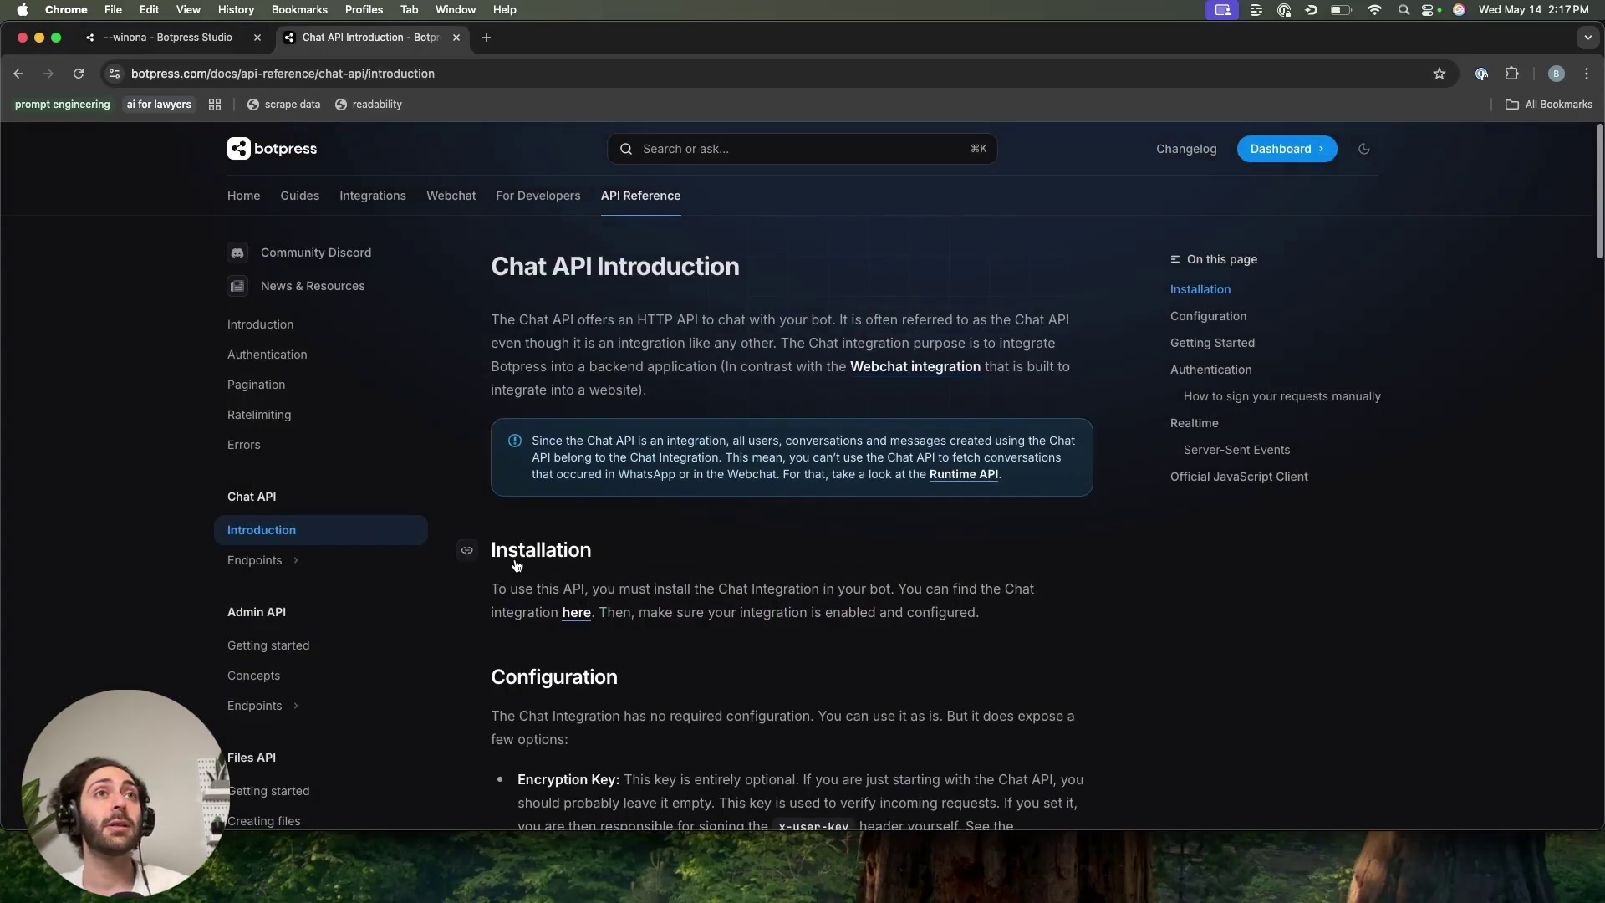
click(515, 559)
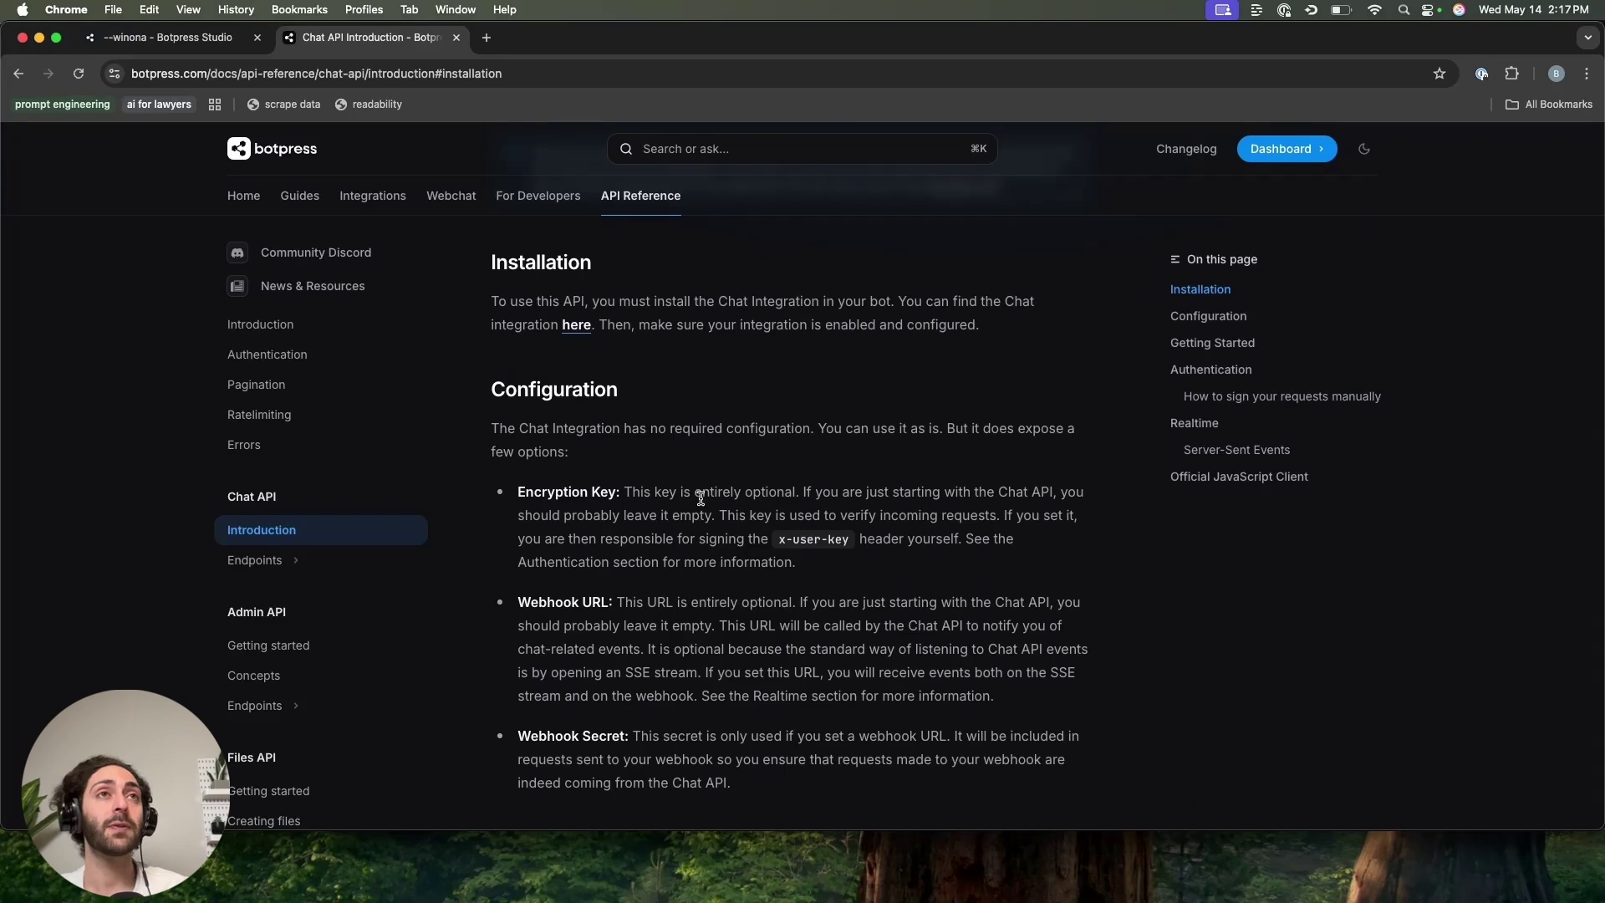
Find the Chat integration in the Botpress Hub and install it on the bot.
click(164, 36)
scroll(257, 364, down, 2)
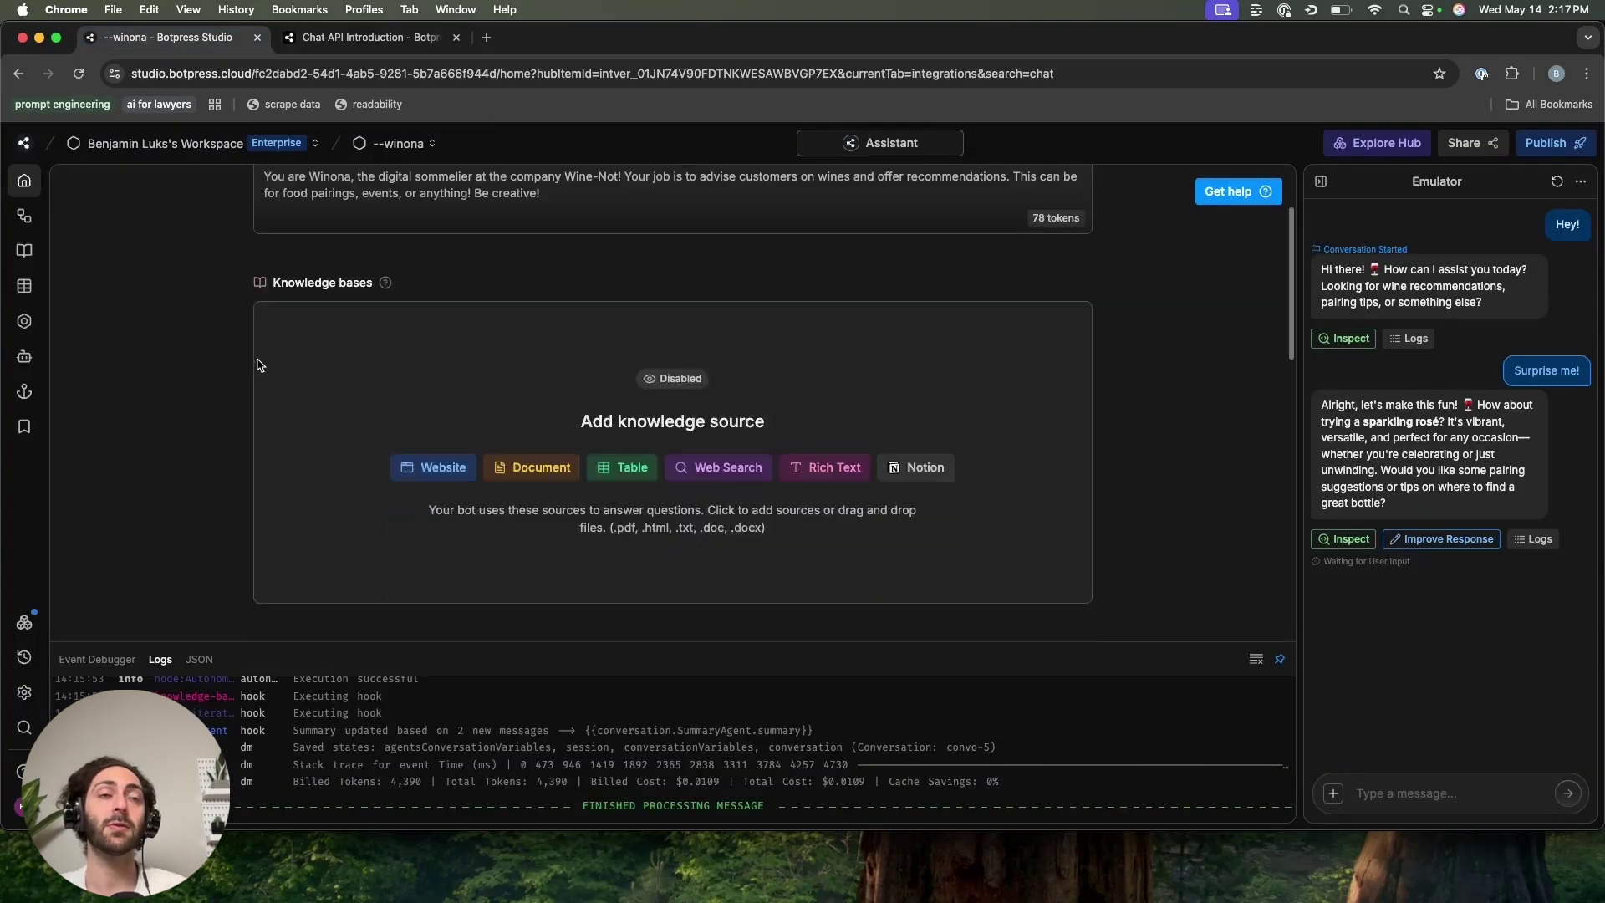
scroll(258, 364, down, 3)
scroll(257, 364, down, 2)
scroll(803, 414, down, 1)
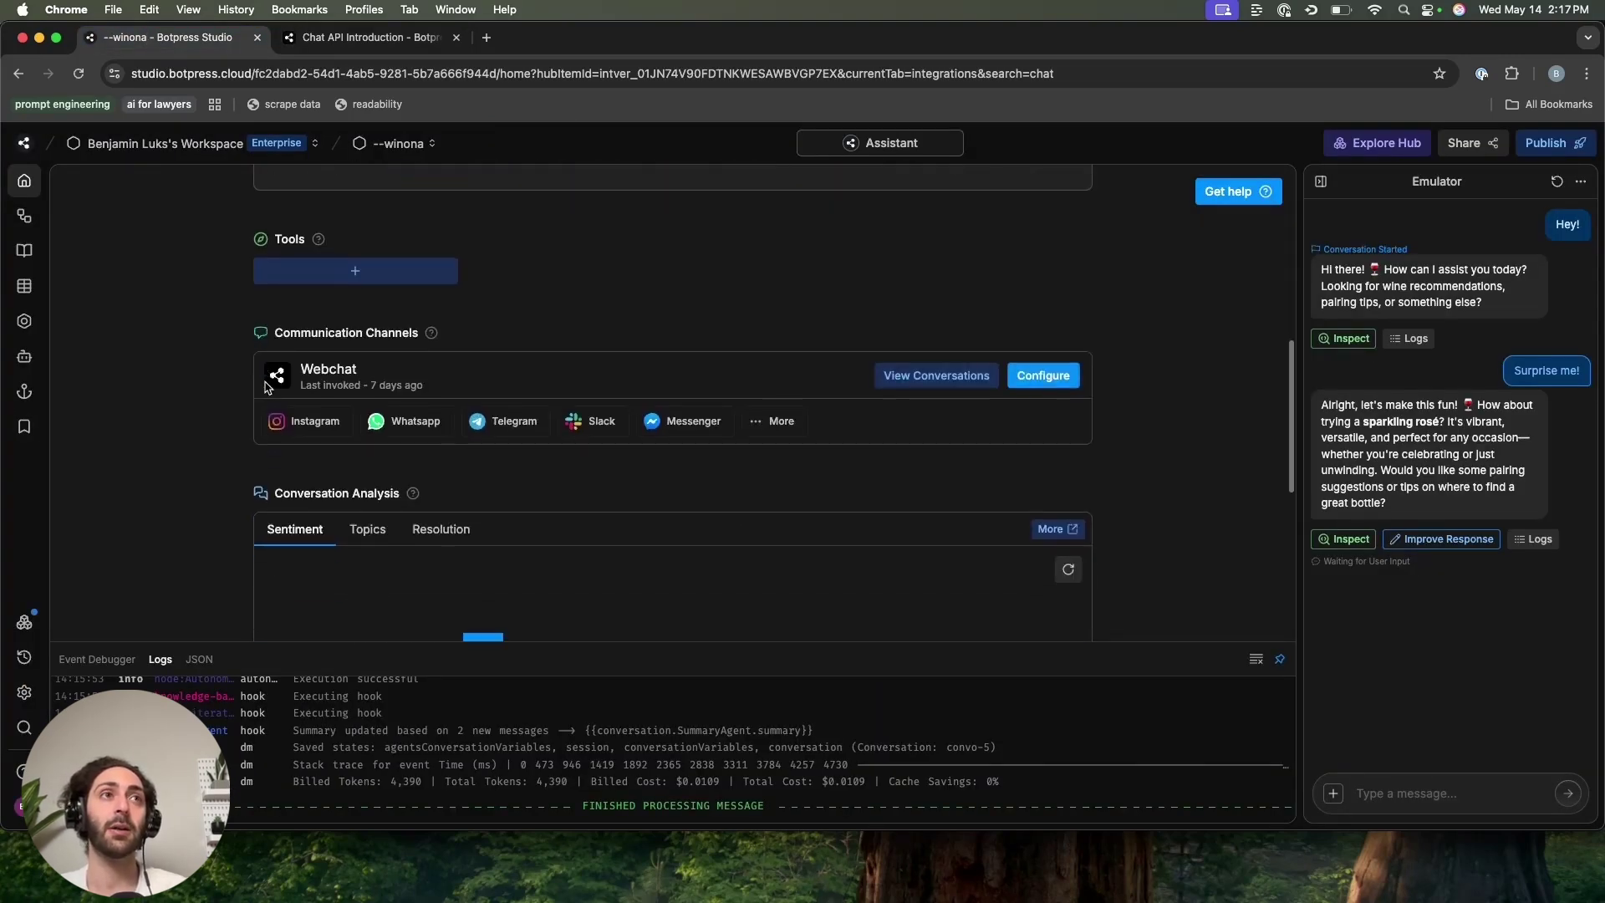
click(765, 428)
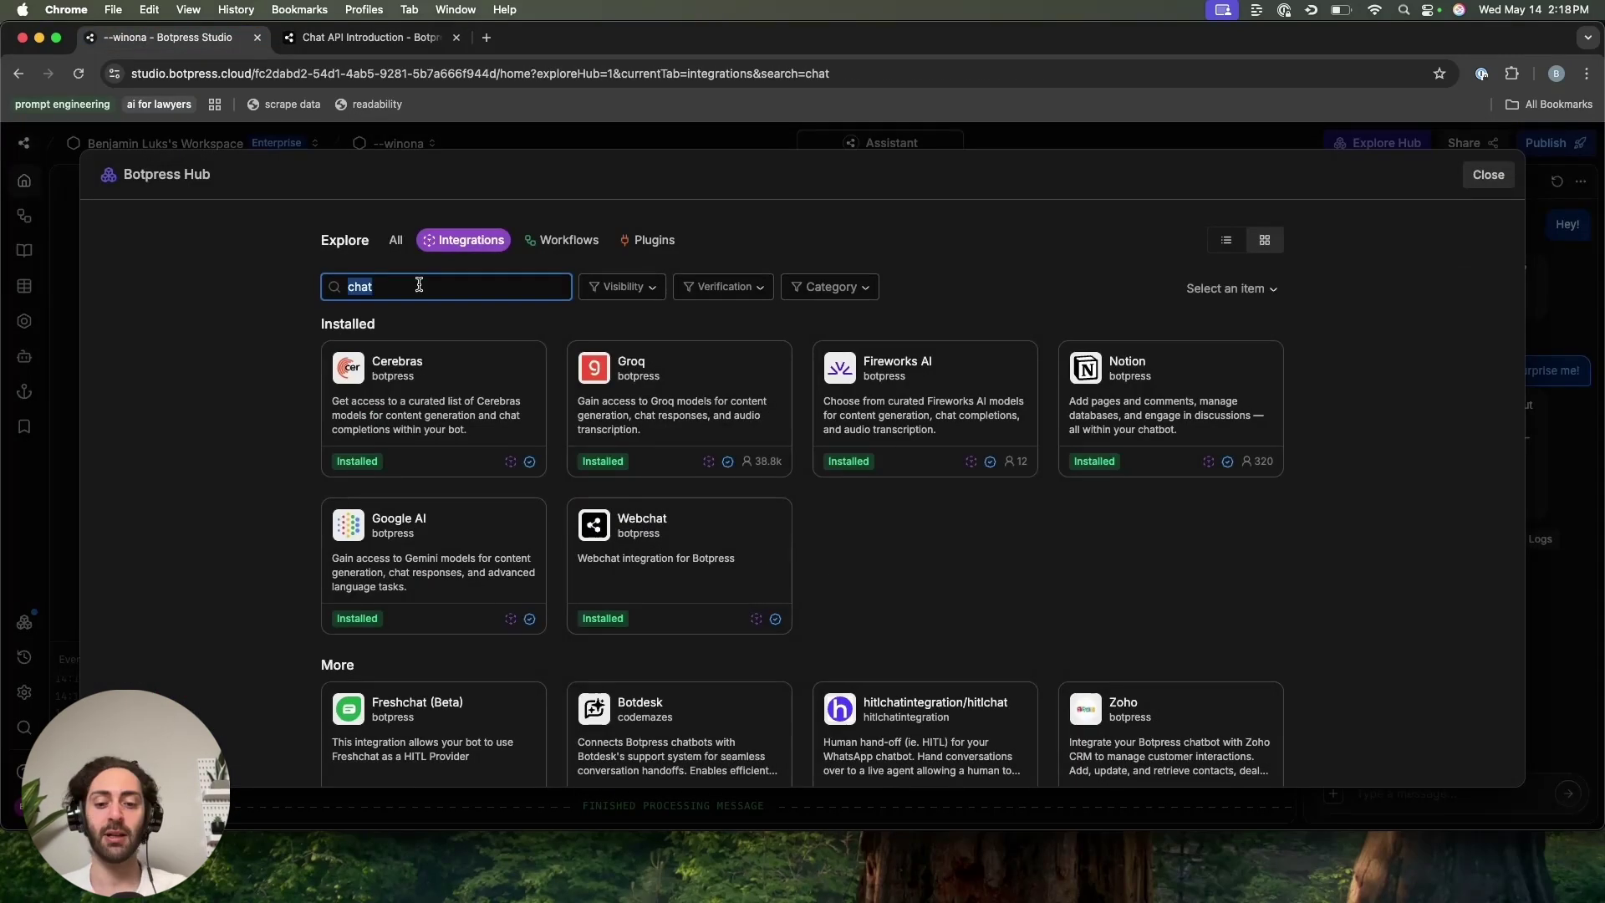
scroll(227, 386, down, 3)
scroll(227, 385, down, 5)
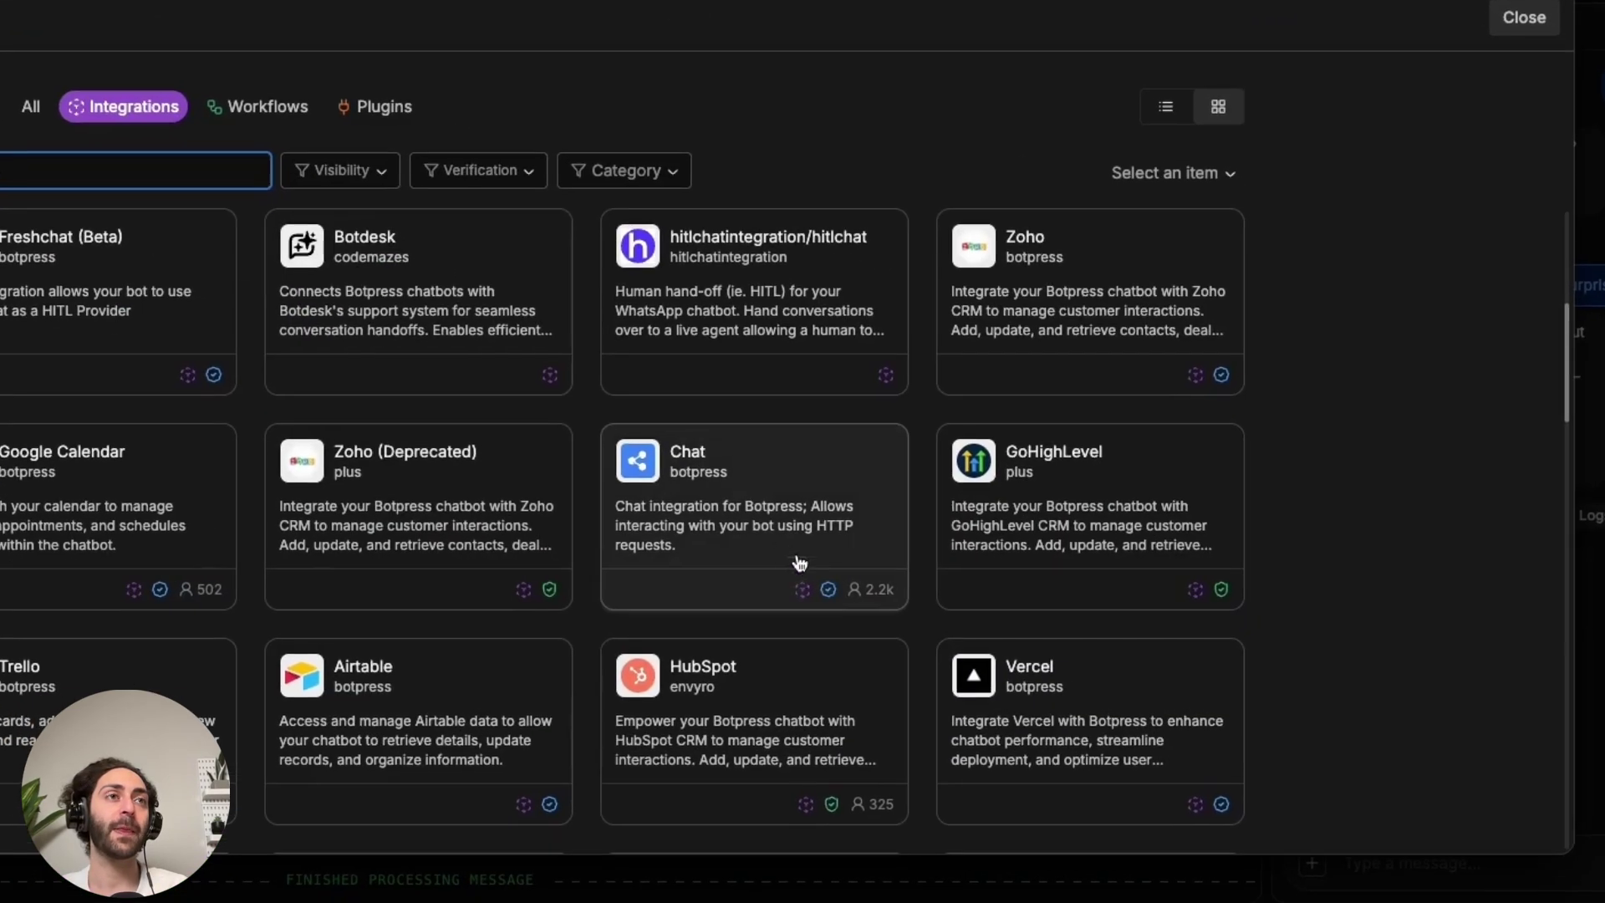
click(778, 551)
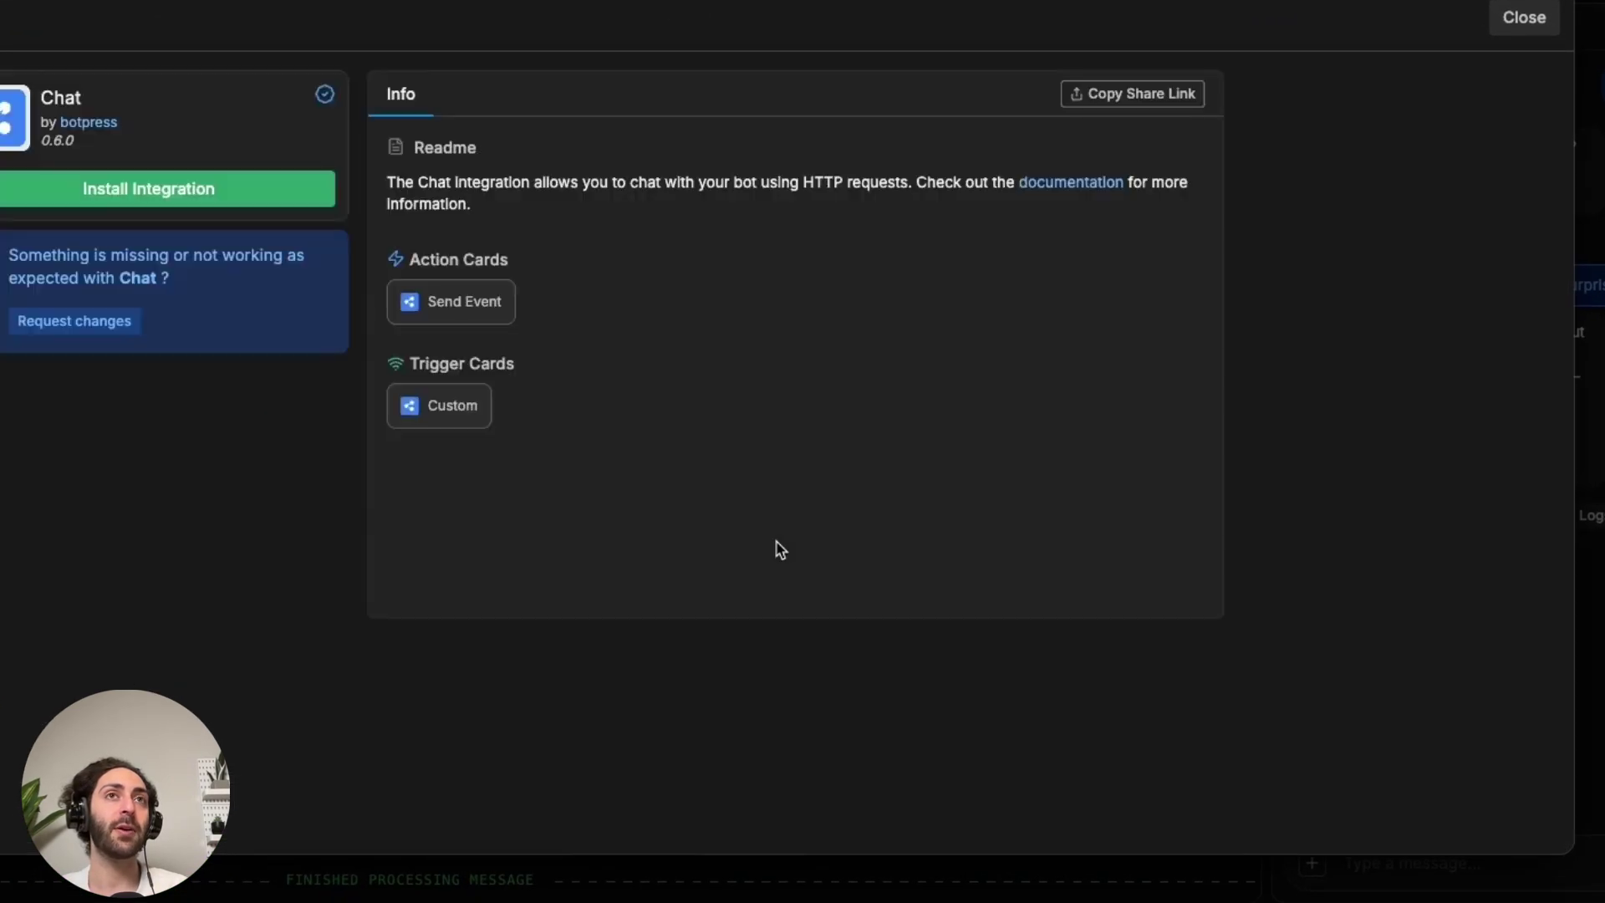
click(78, 194)
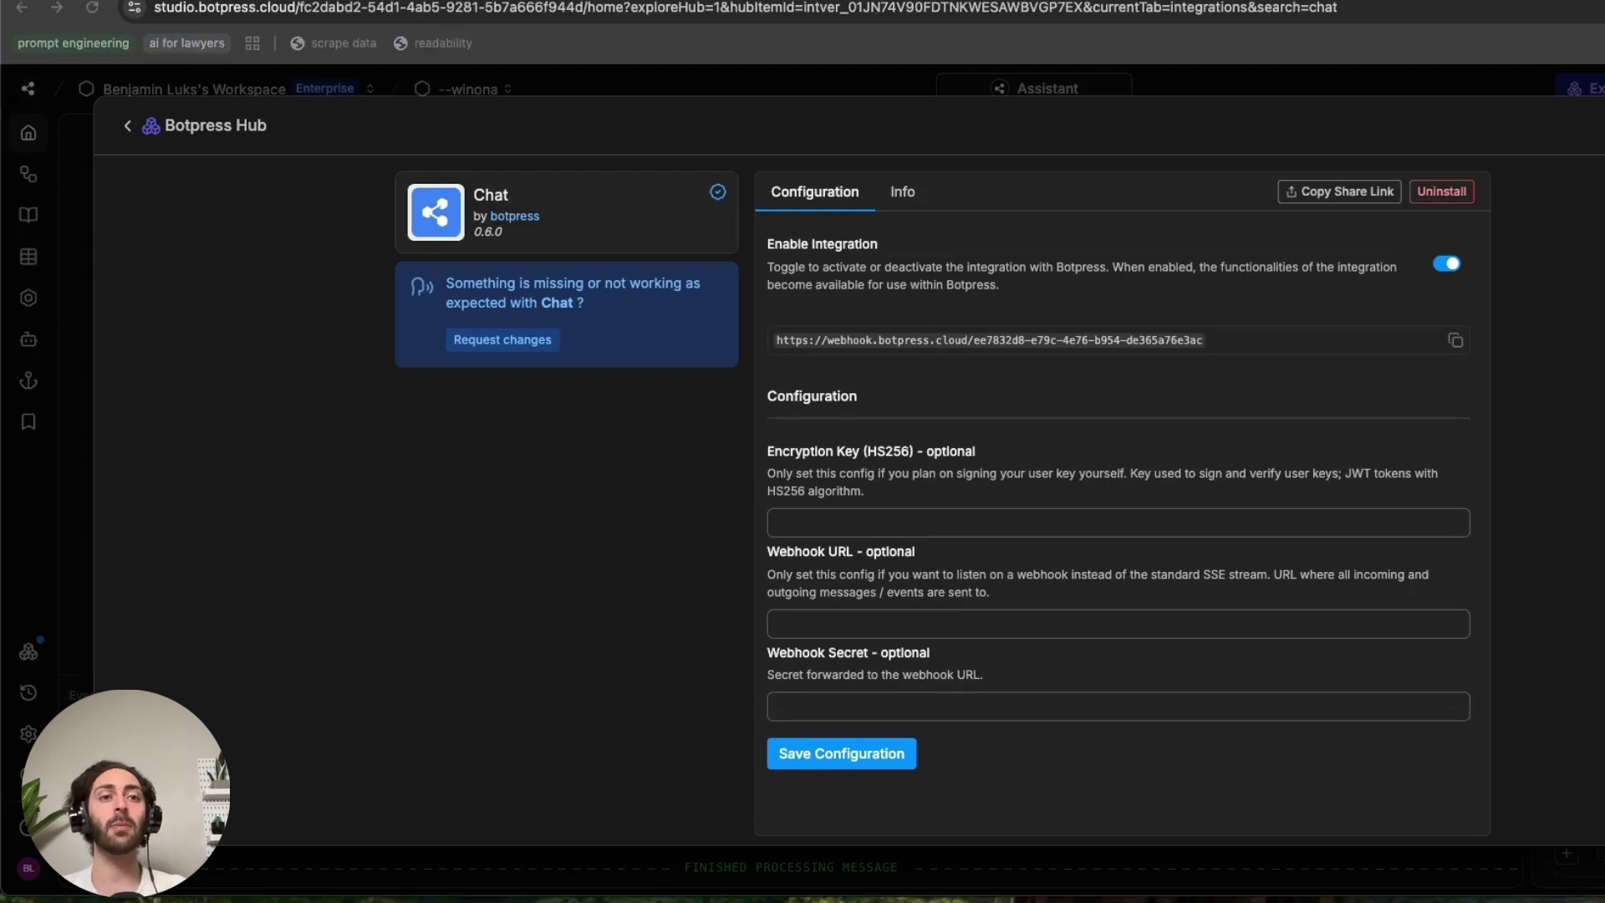
Create the winona-streamlit folder, open it in VS Code, and activate a venv virtual environment.
key(super+n)
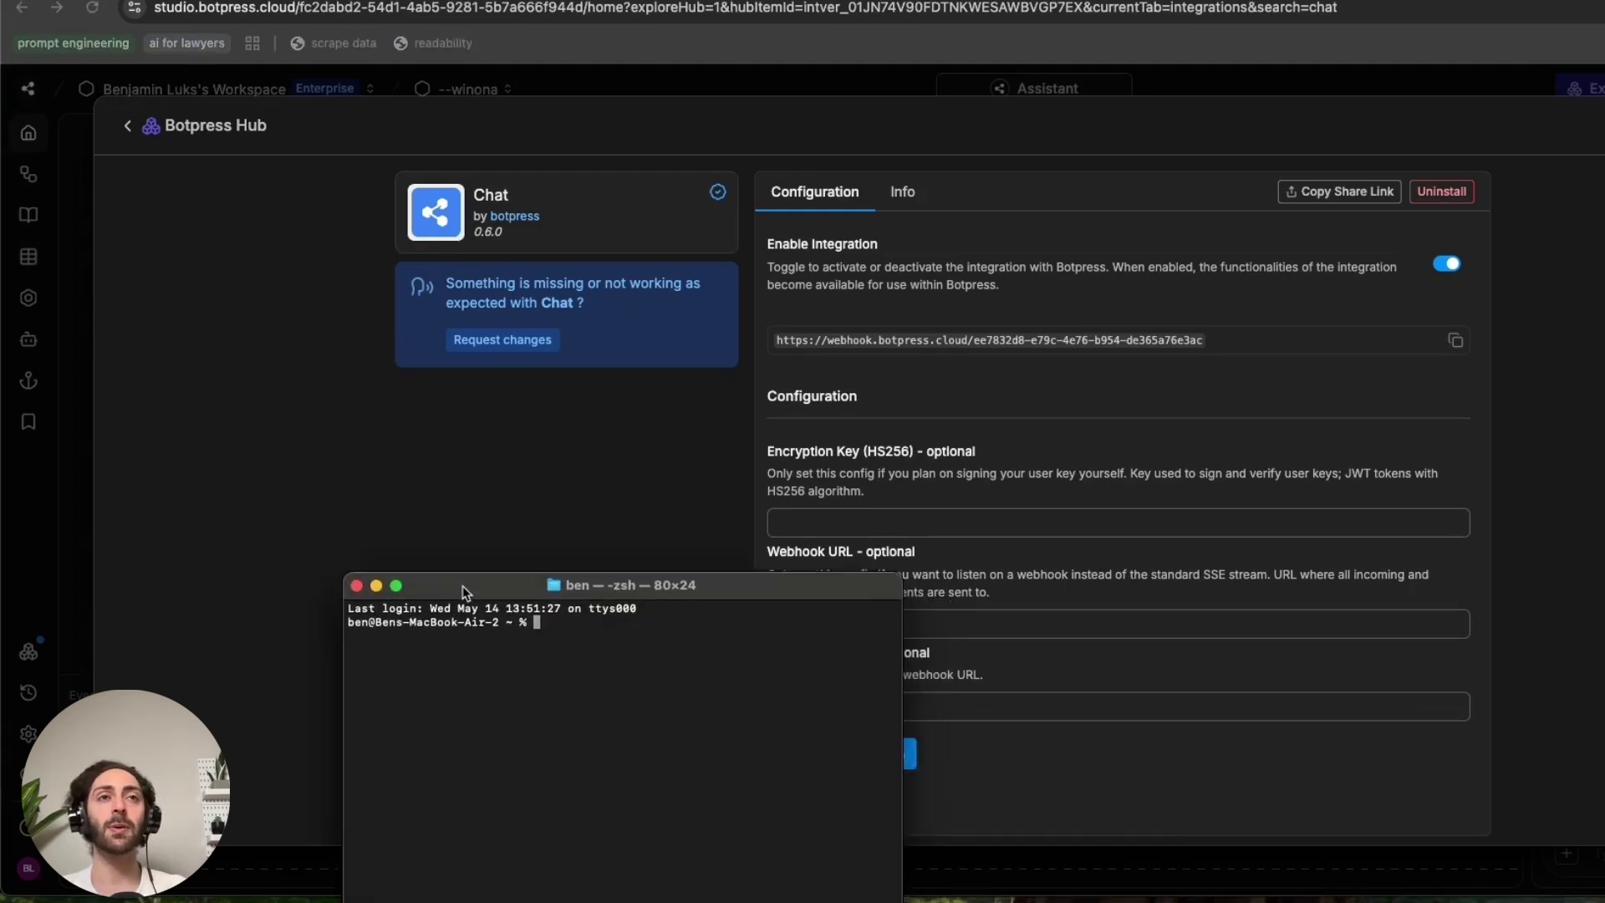
drag(462, 591, 247, 351)
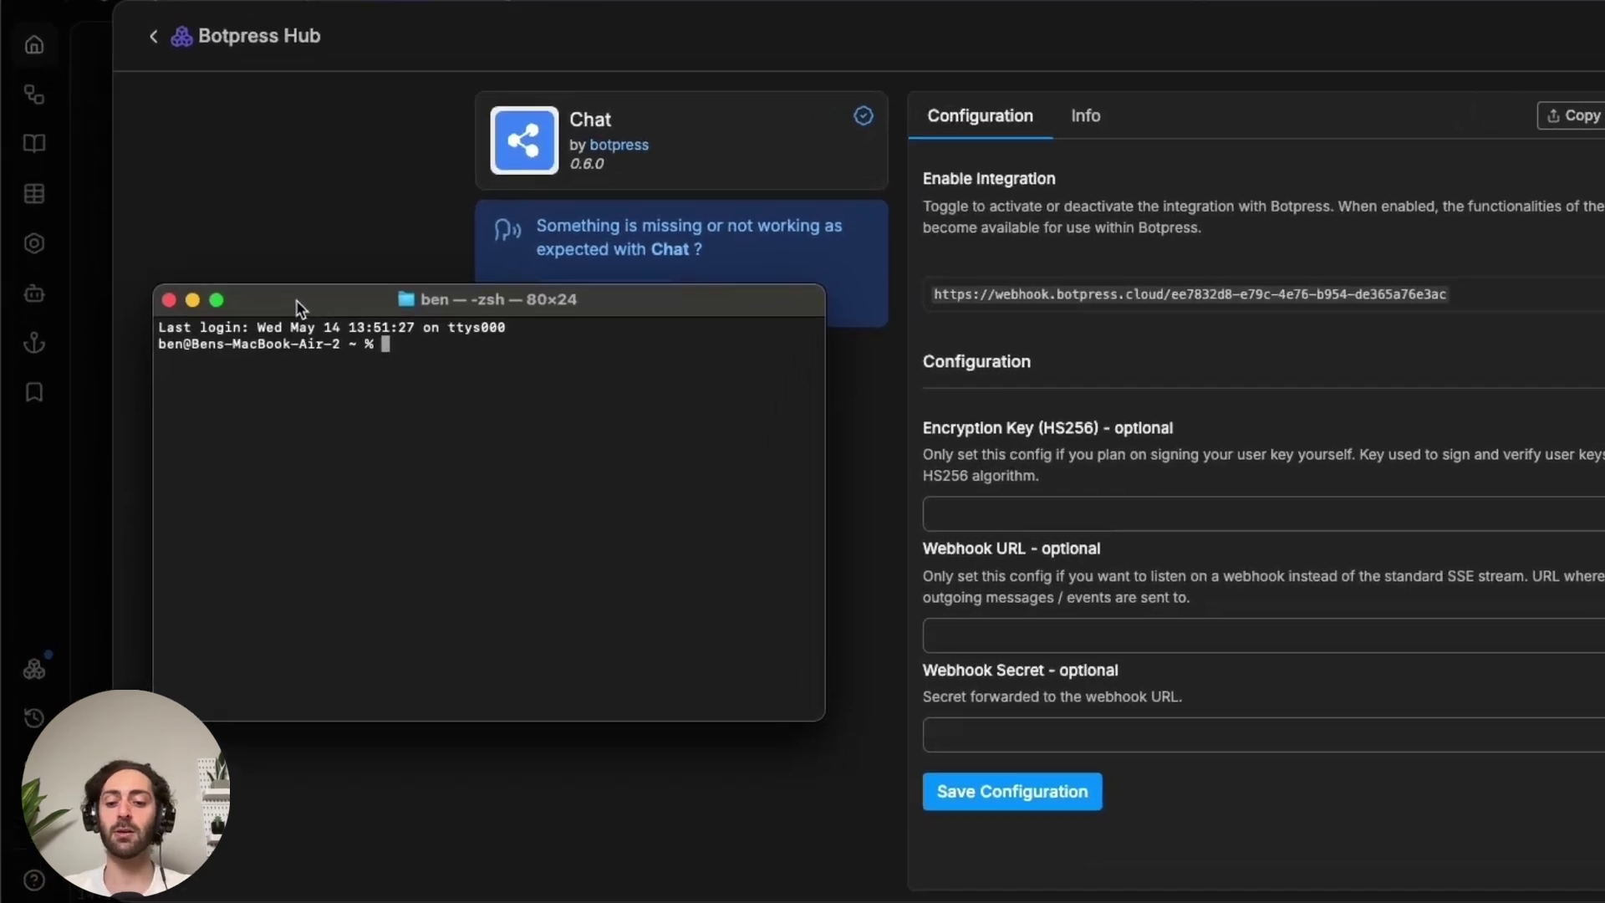
text(cd dev)
key(Return)
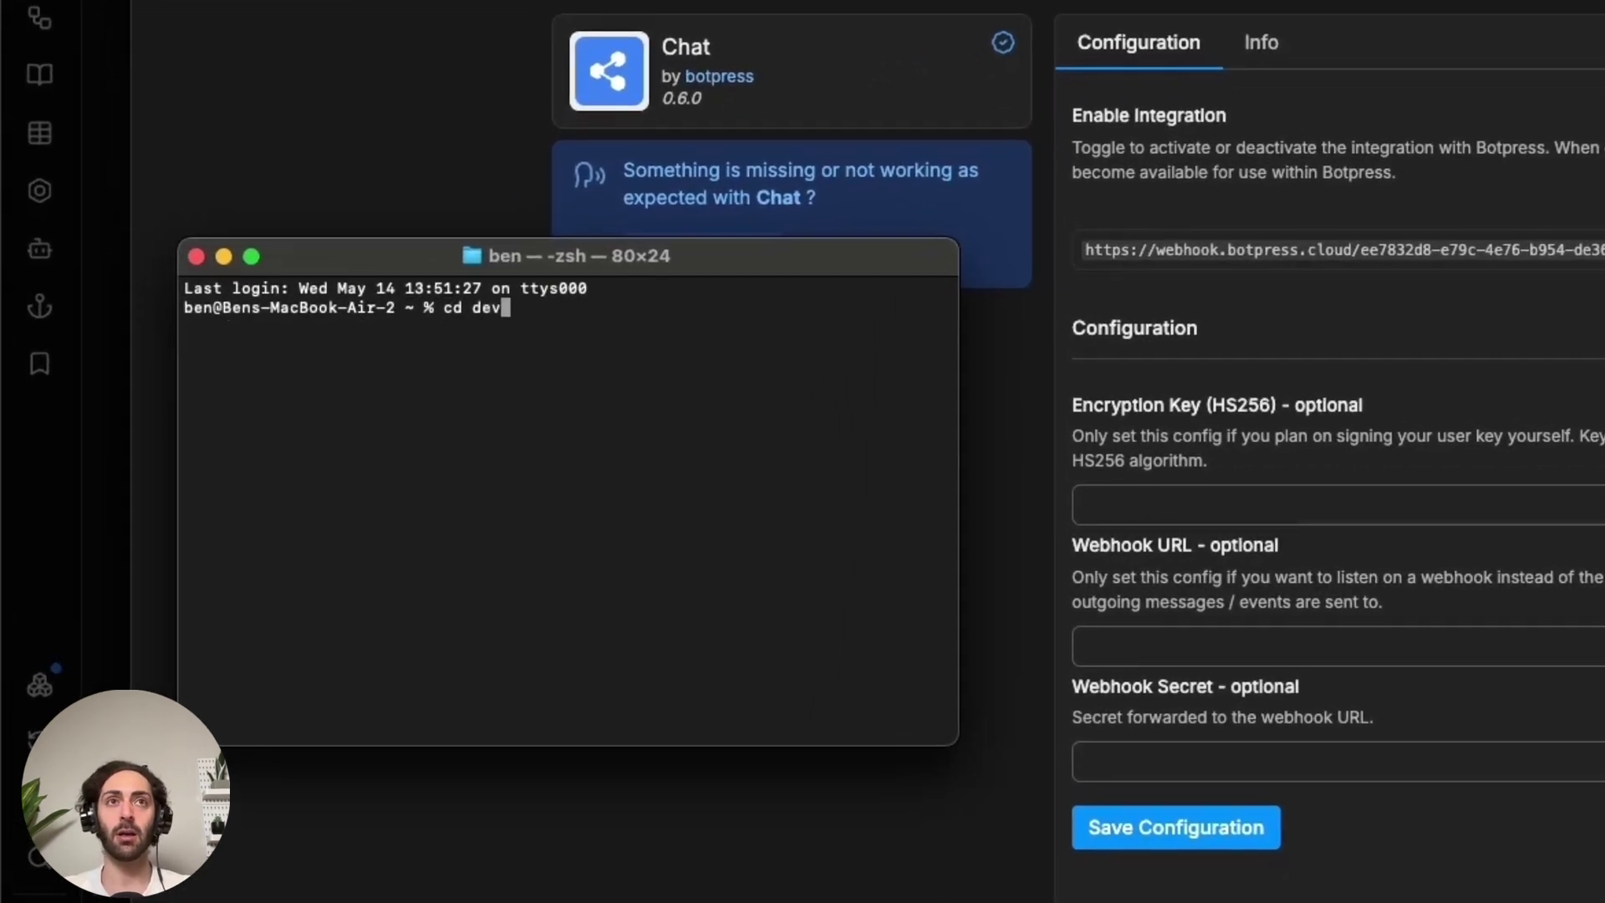
text(mkdir)
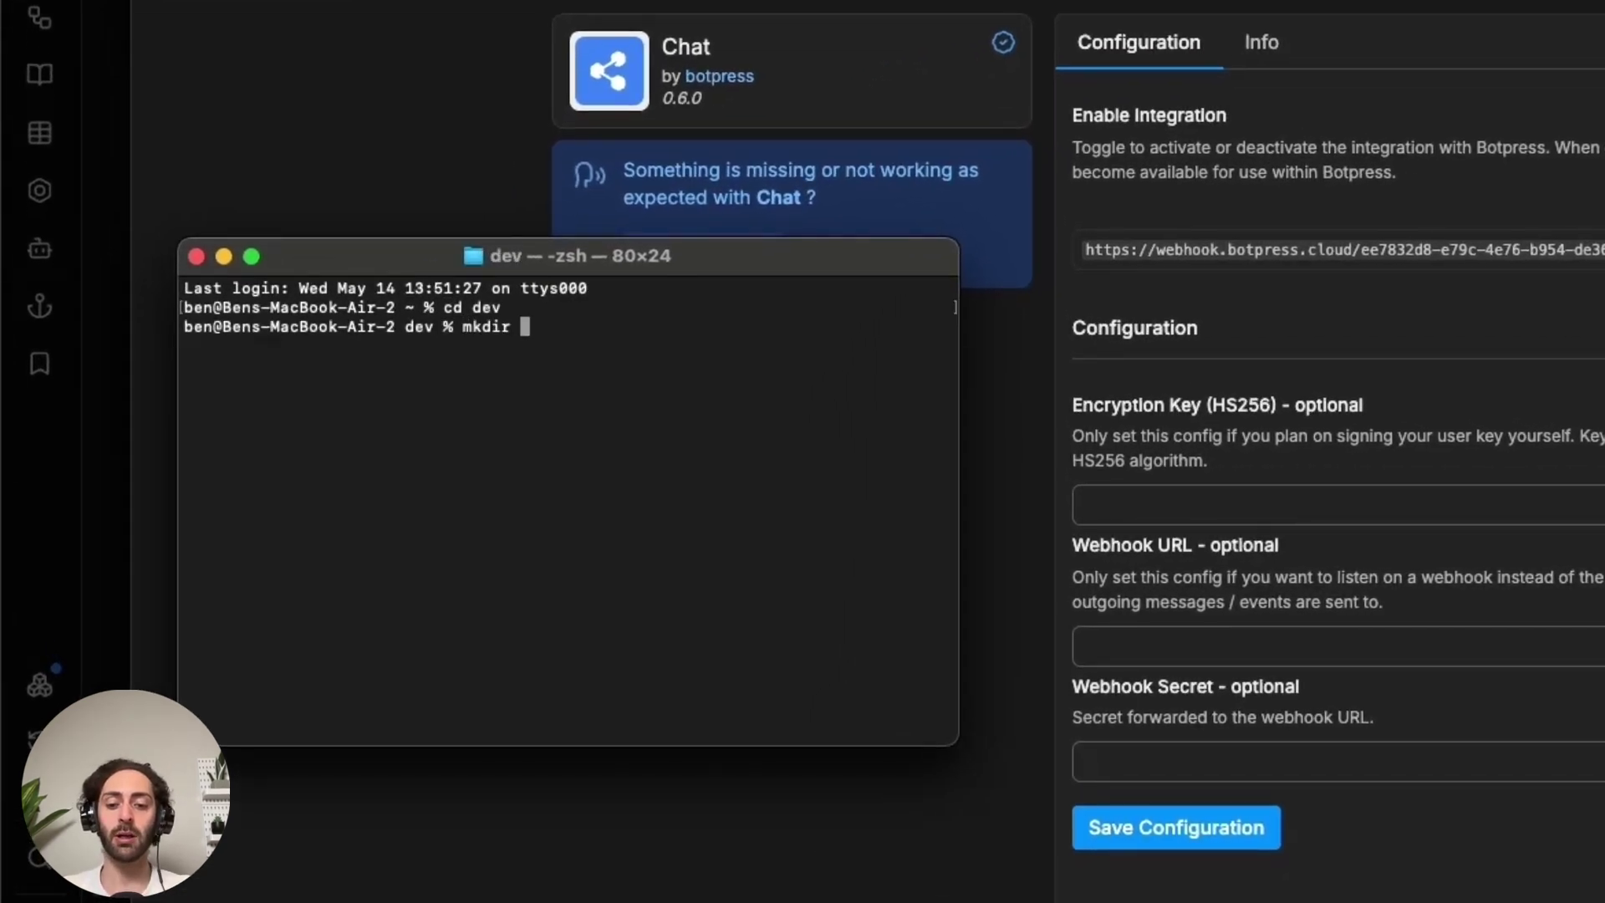
text(winona-stre)
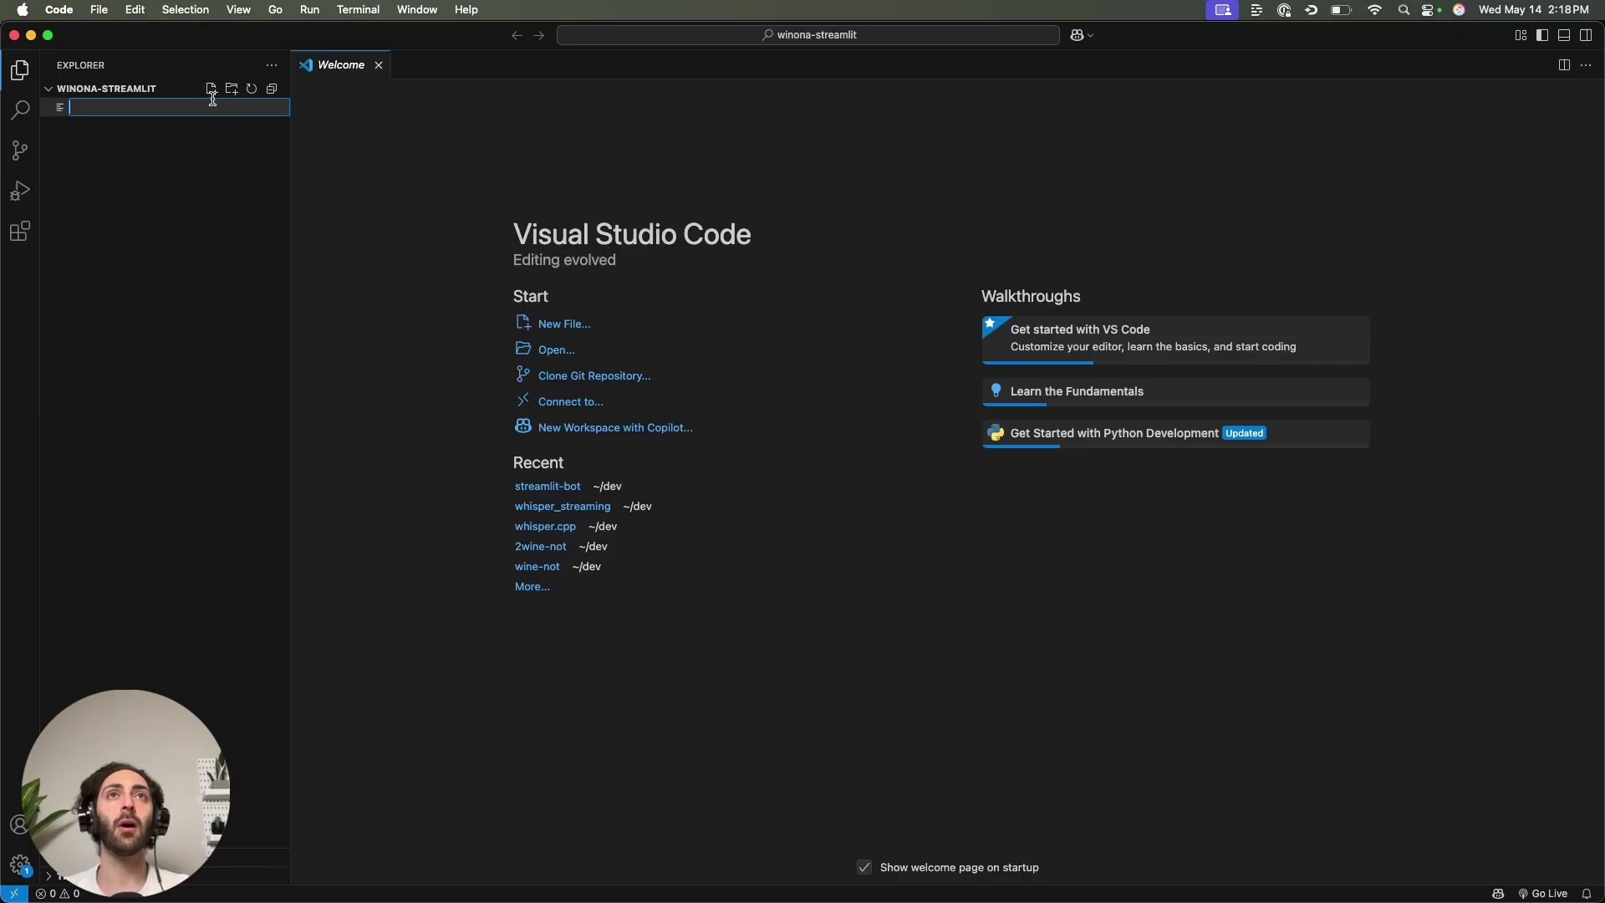
key(ctrl+grave)
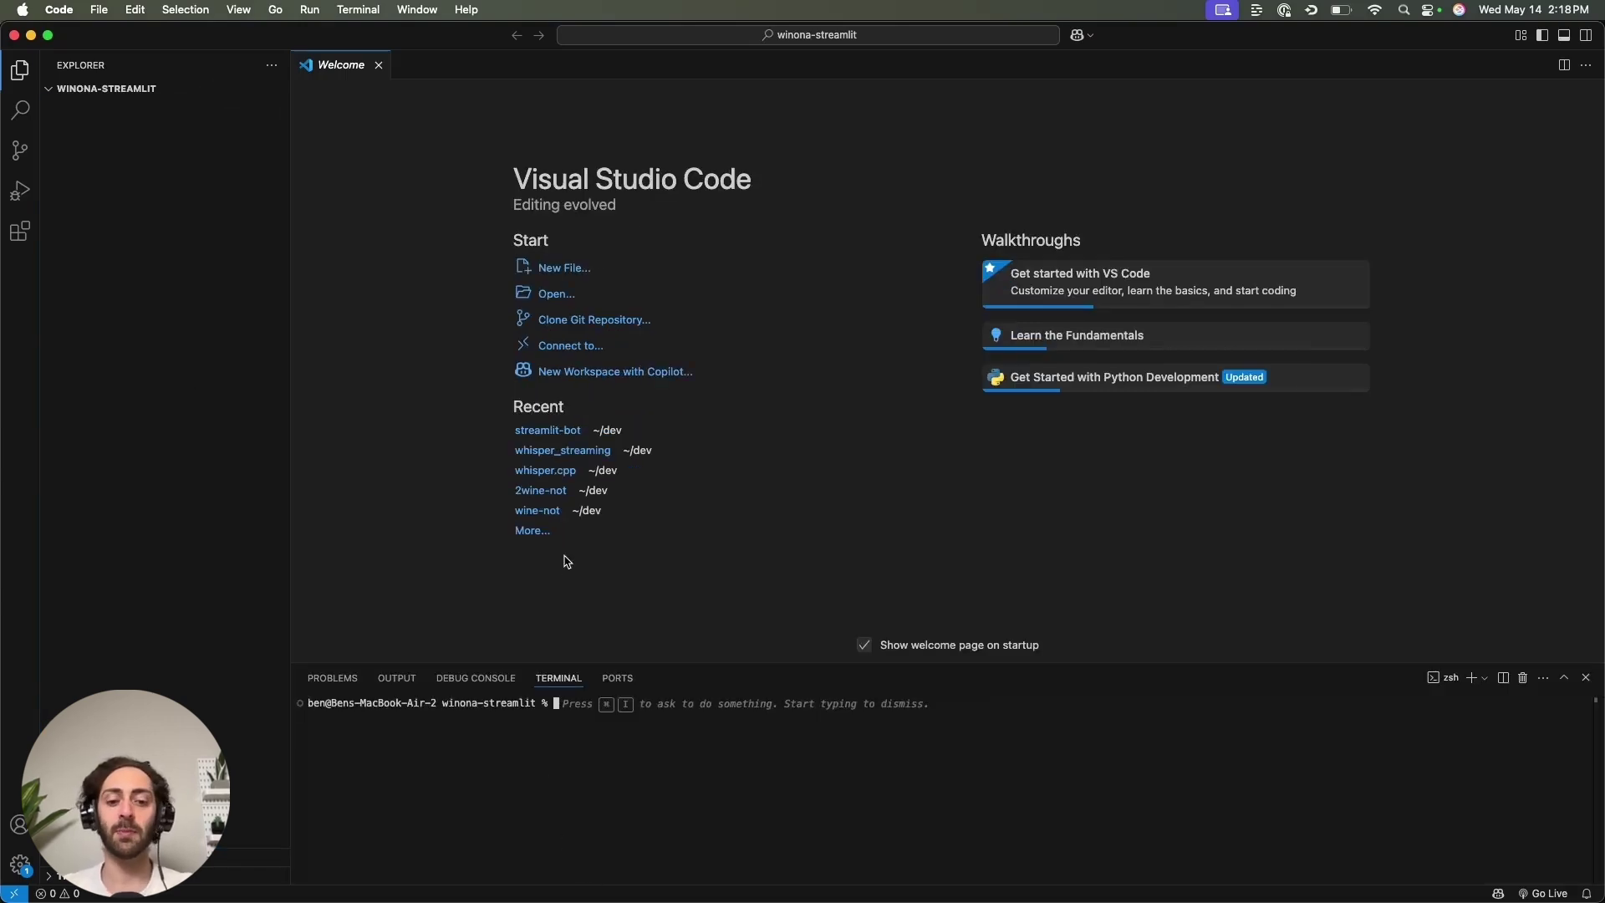
text(python -m venv venv)
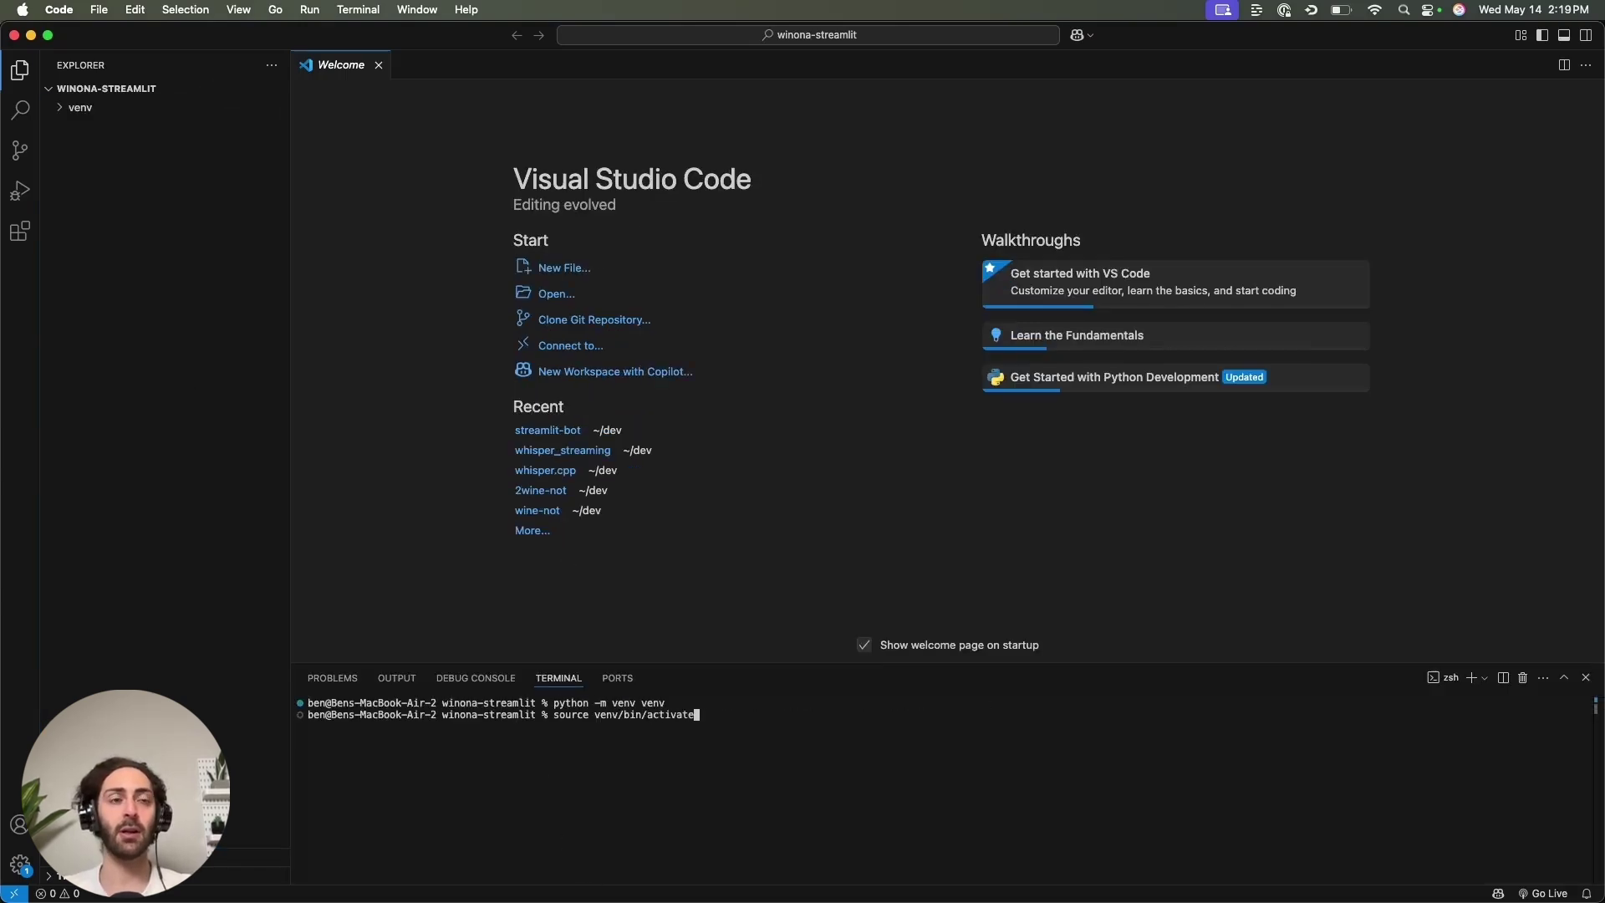
text(source venv/bin/activate)
key(Return)
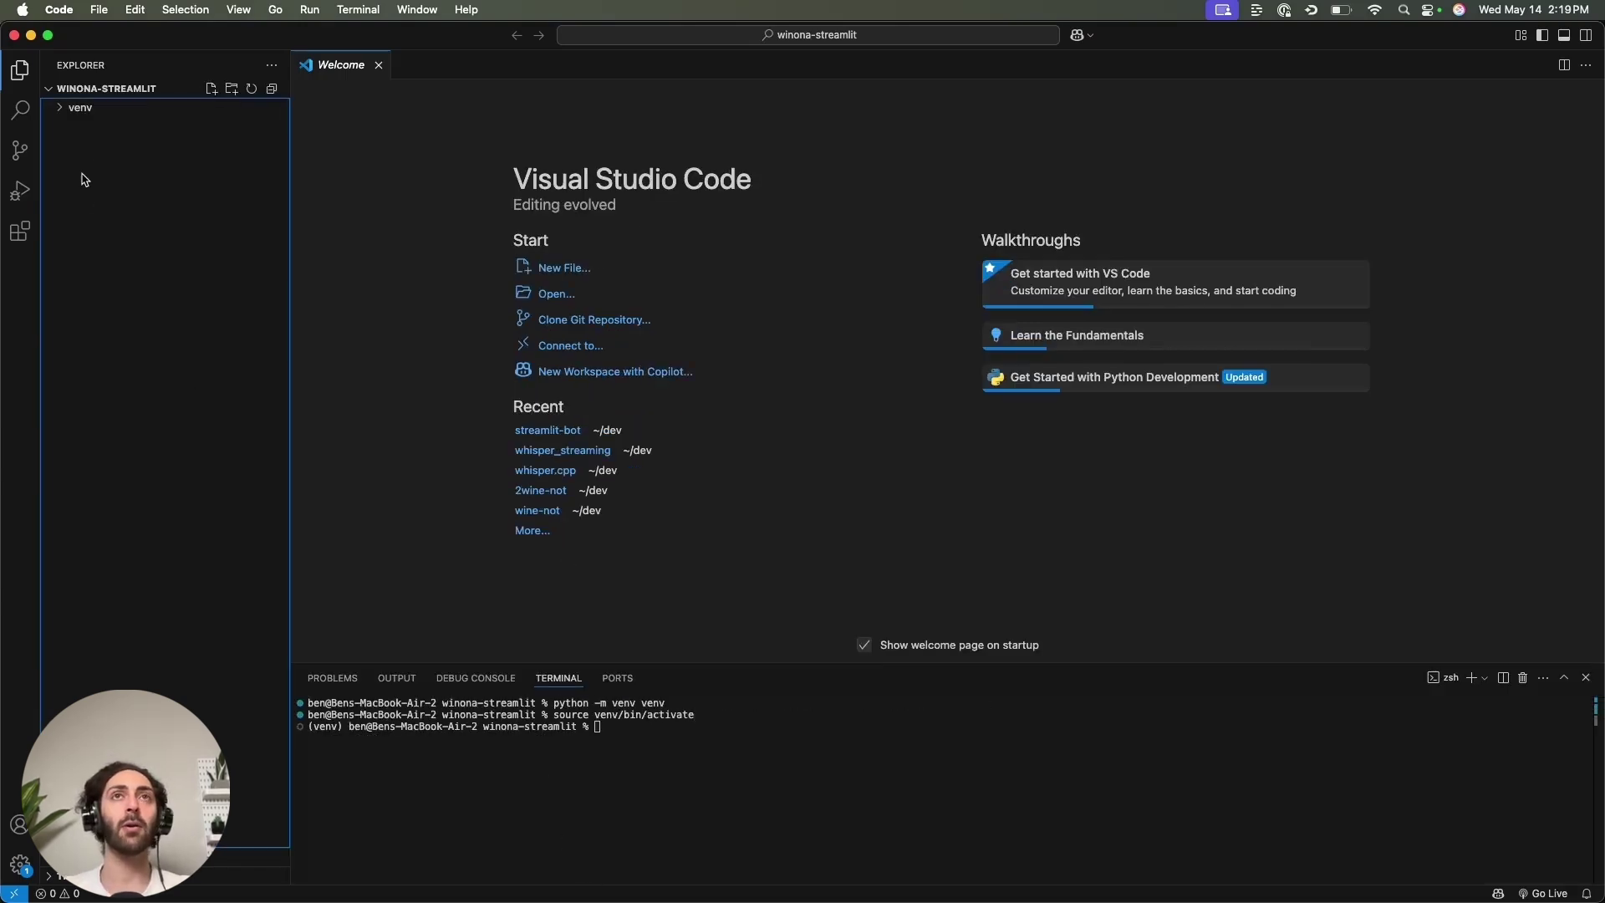
Create and save a .env file with CHAT_API_ID set to the Chat webhook's ID.
click(212, 90)
key(Return)
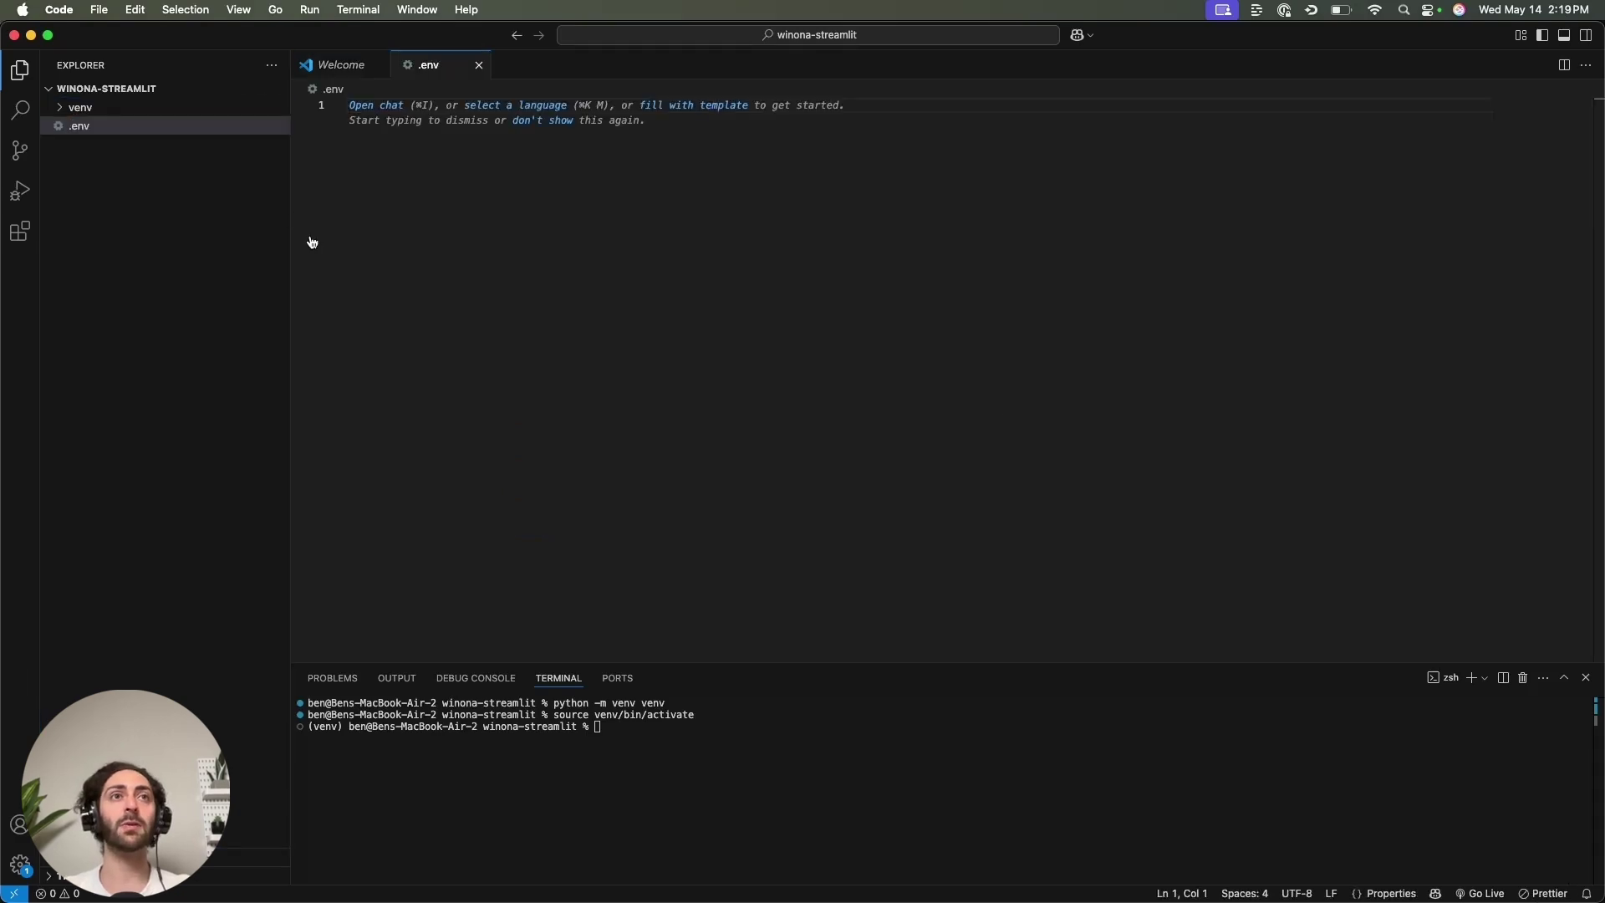
key(super+Tab)
click(332, 37)
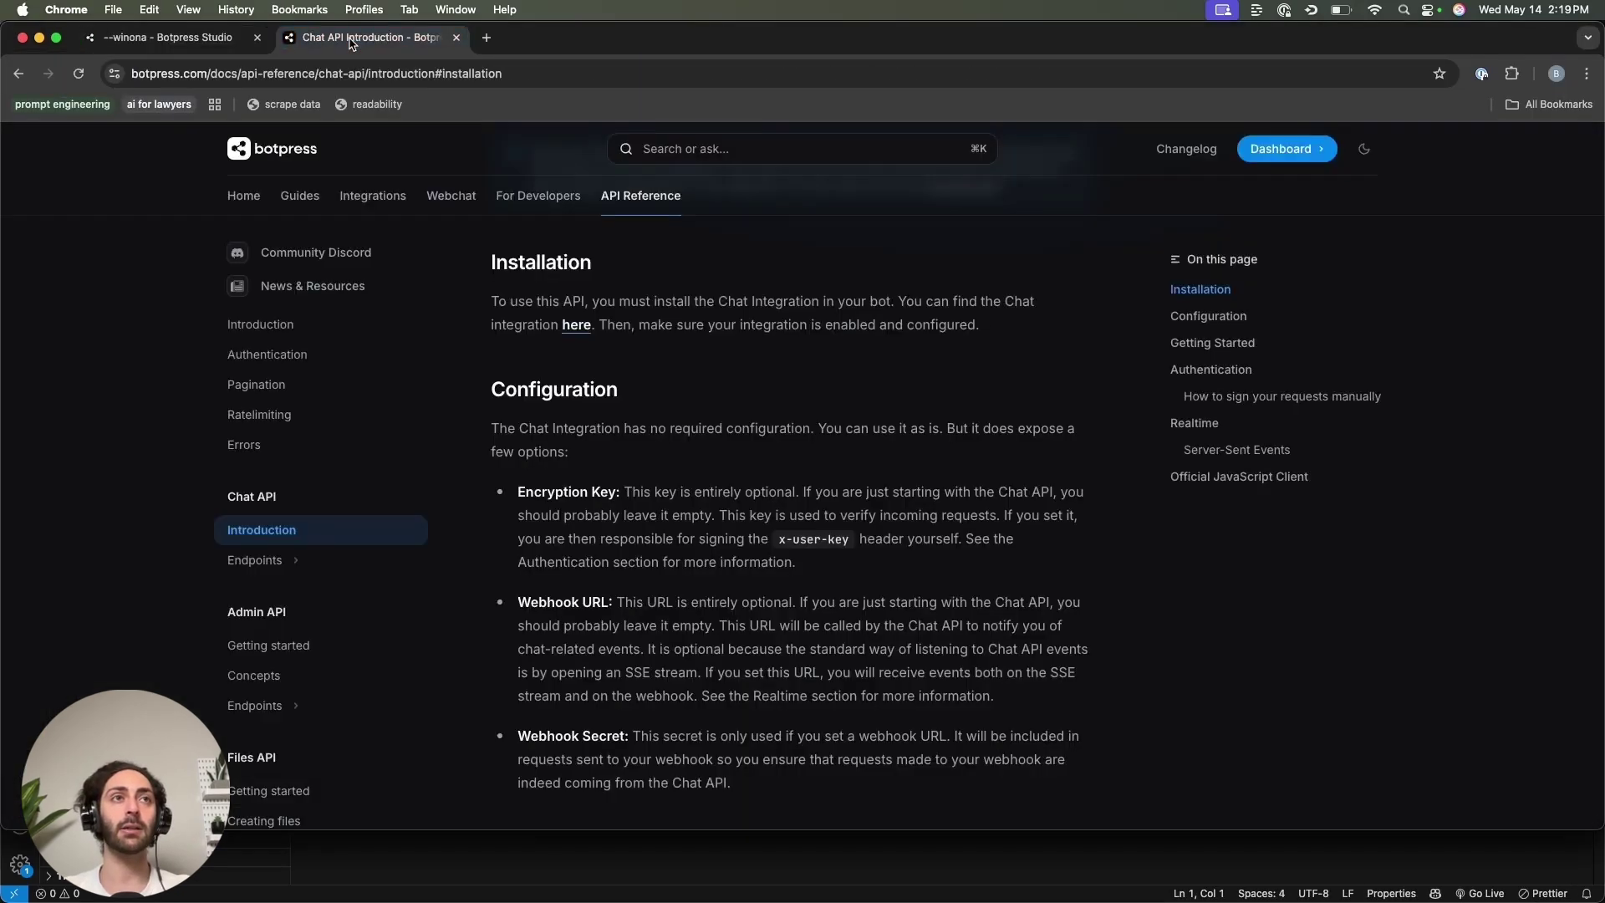
scroll(598, 460, up, 2)
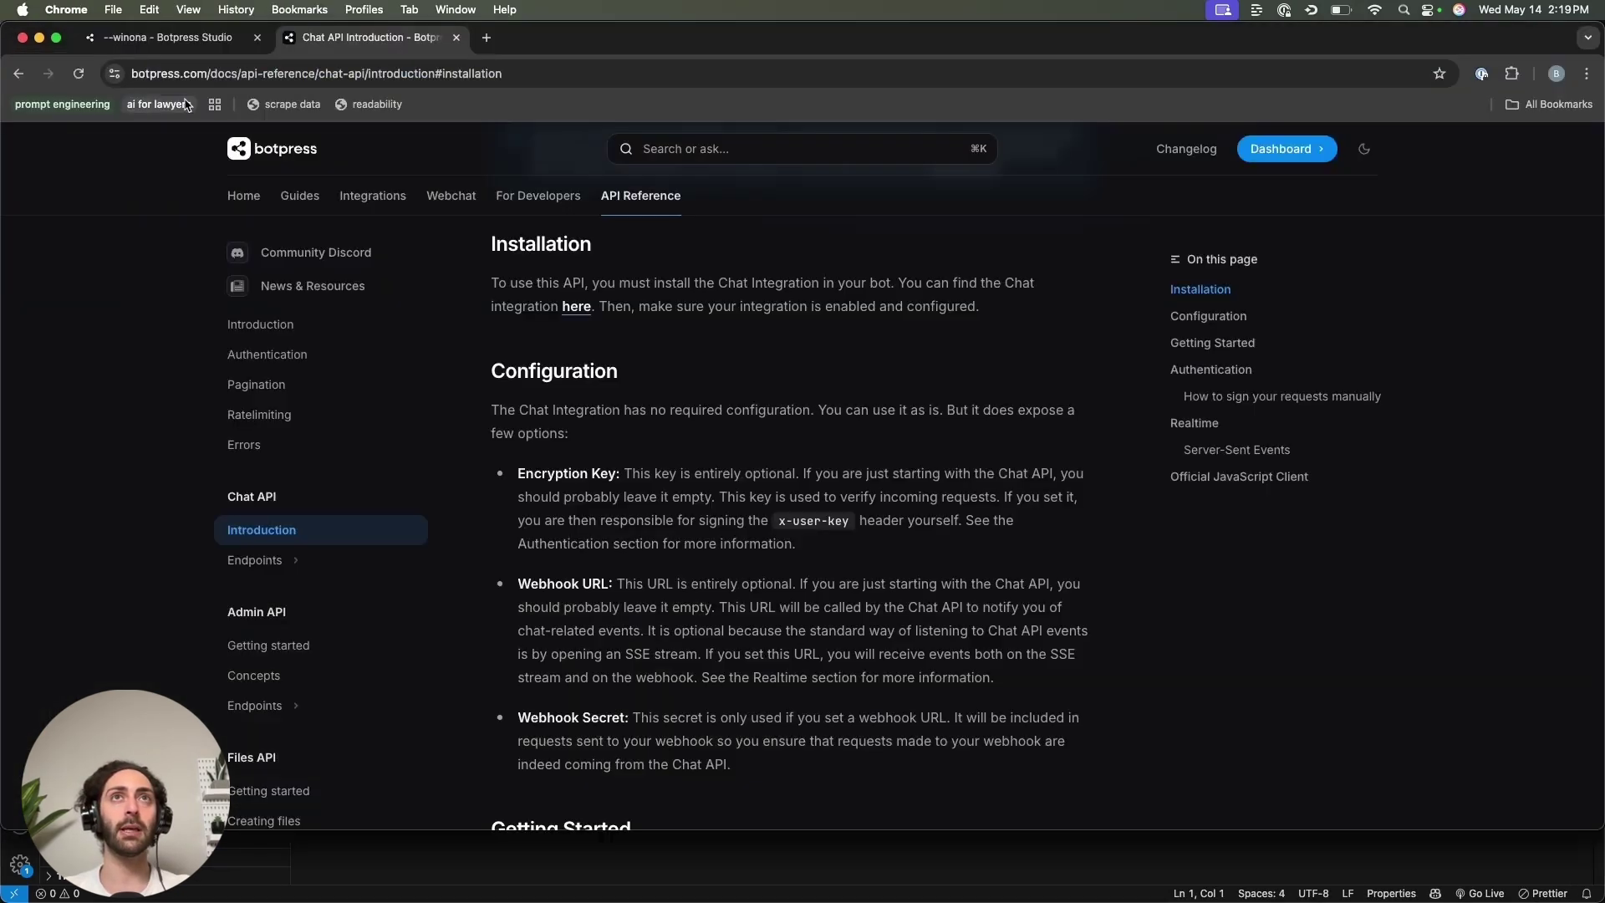
click(170, 37)
key(super+Tab)
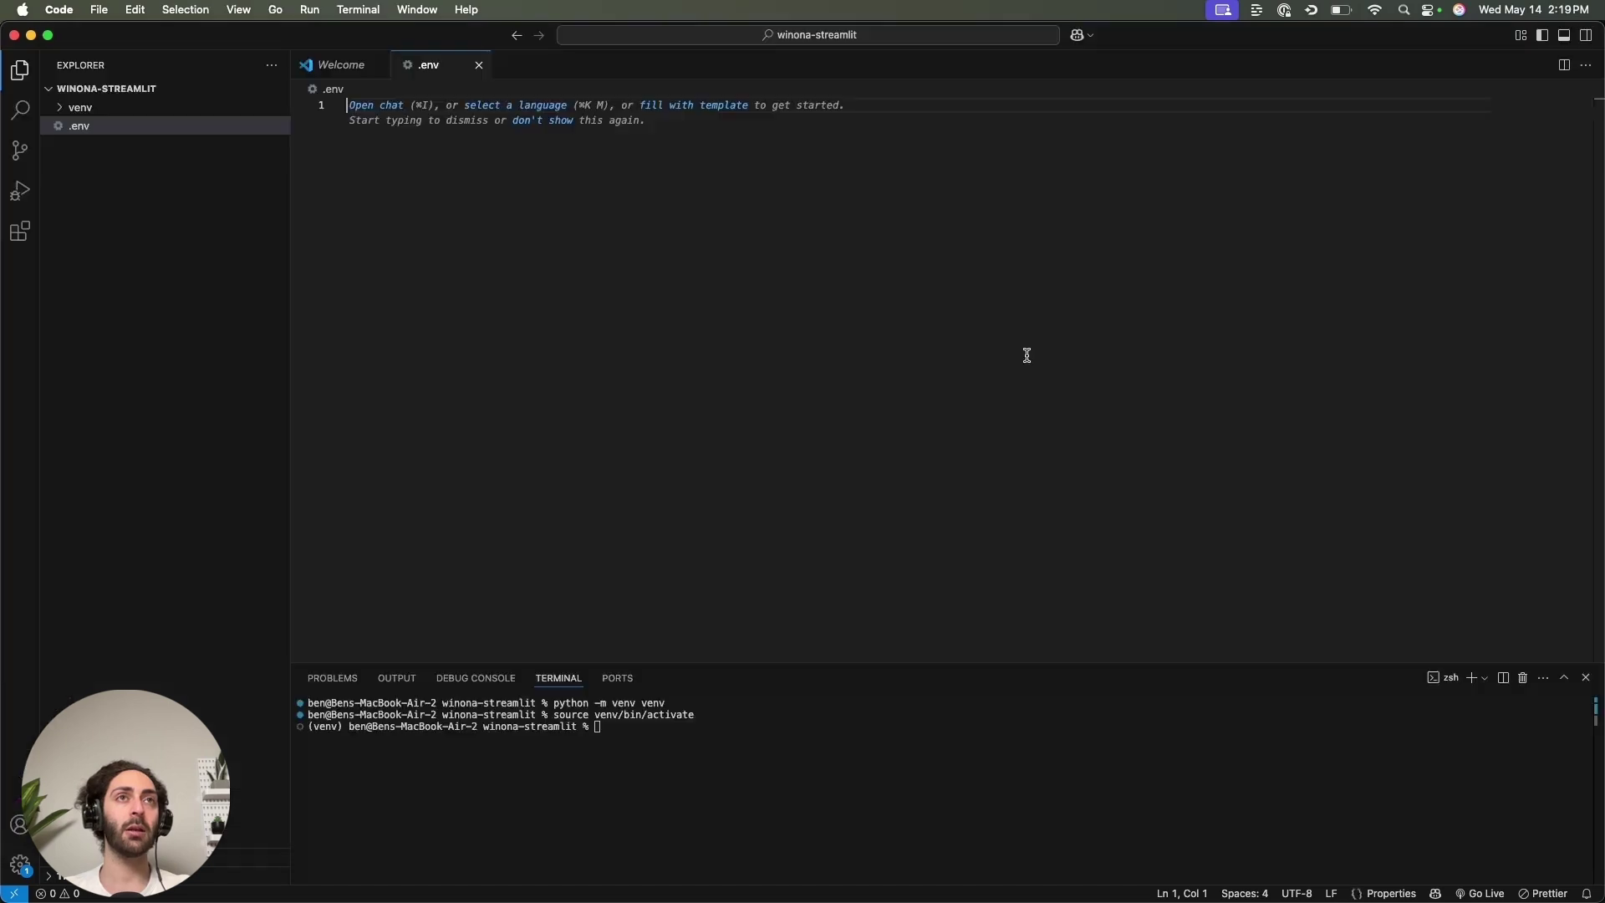
key(super+v)
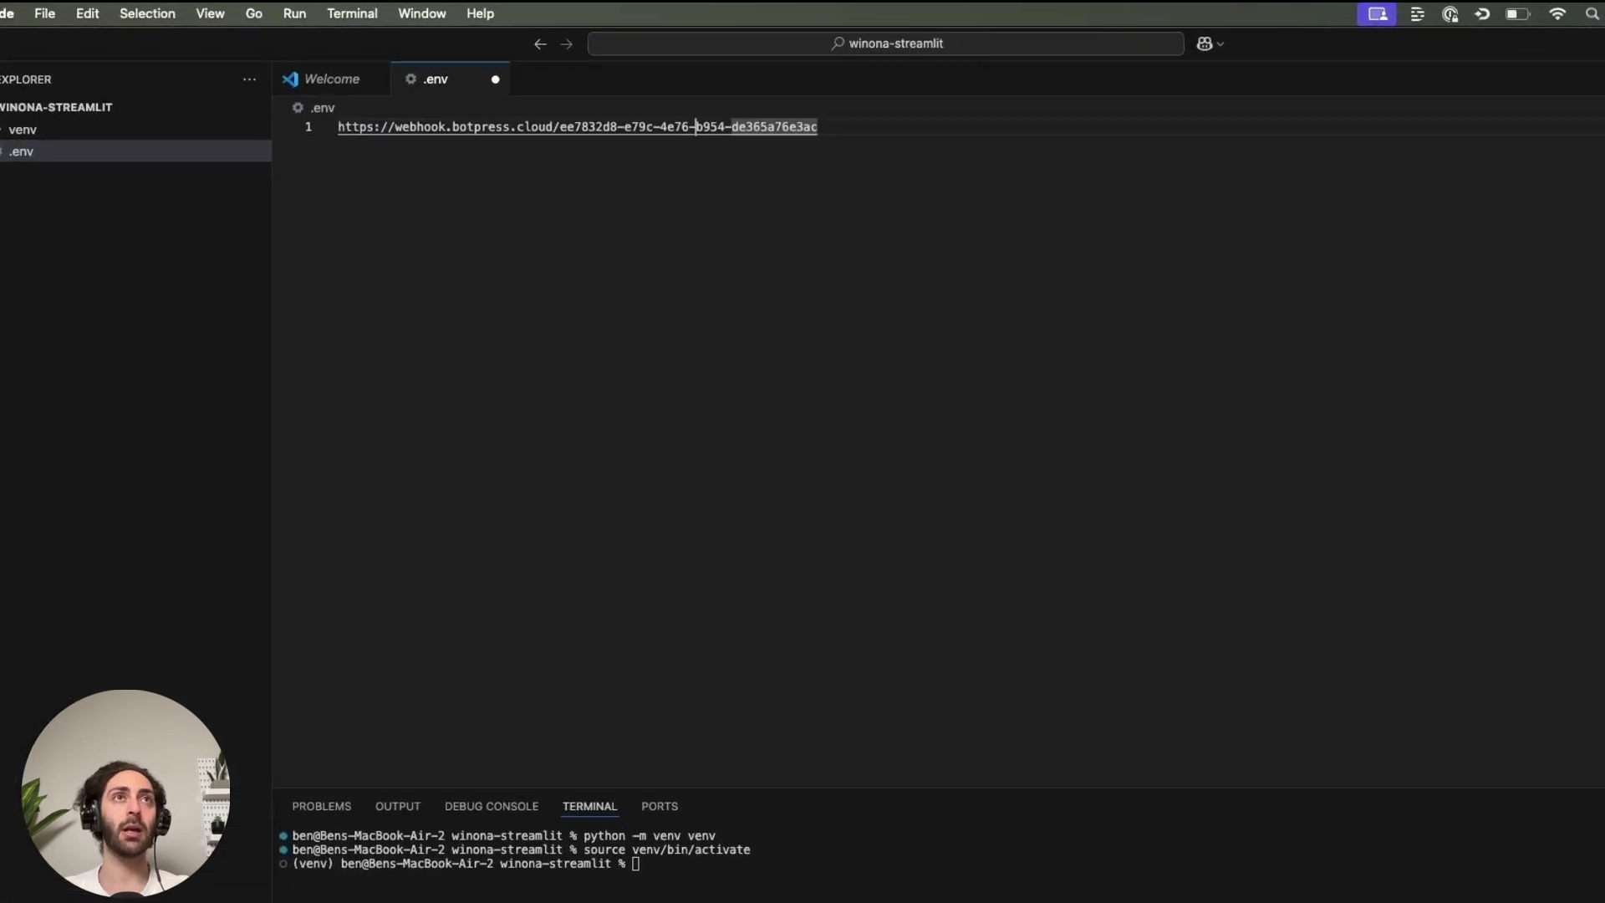
click(586, 105)
key(alt+Left)
key(shift+super+Left)
key(BackSpace)
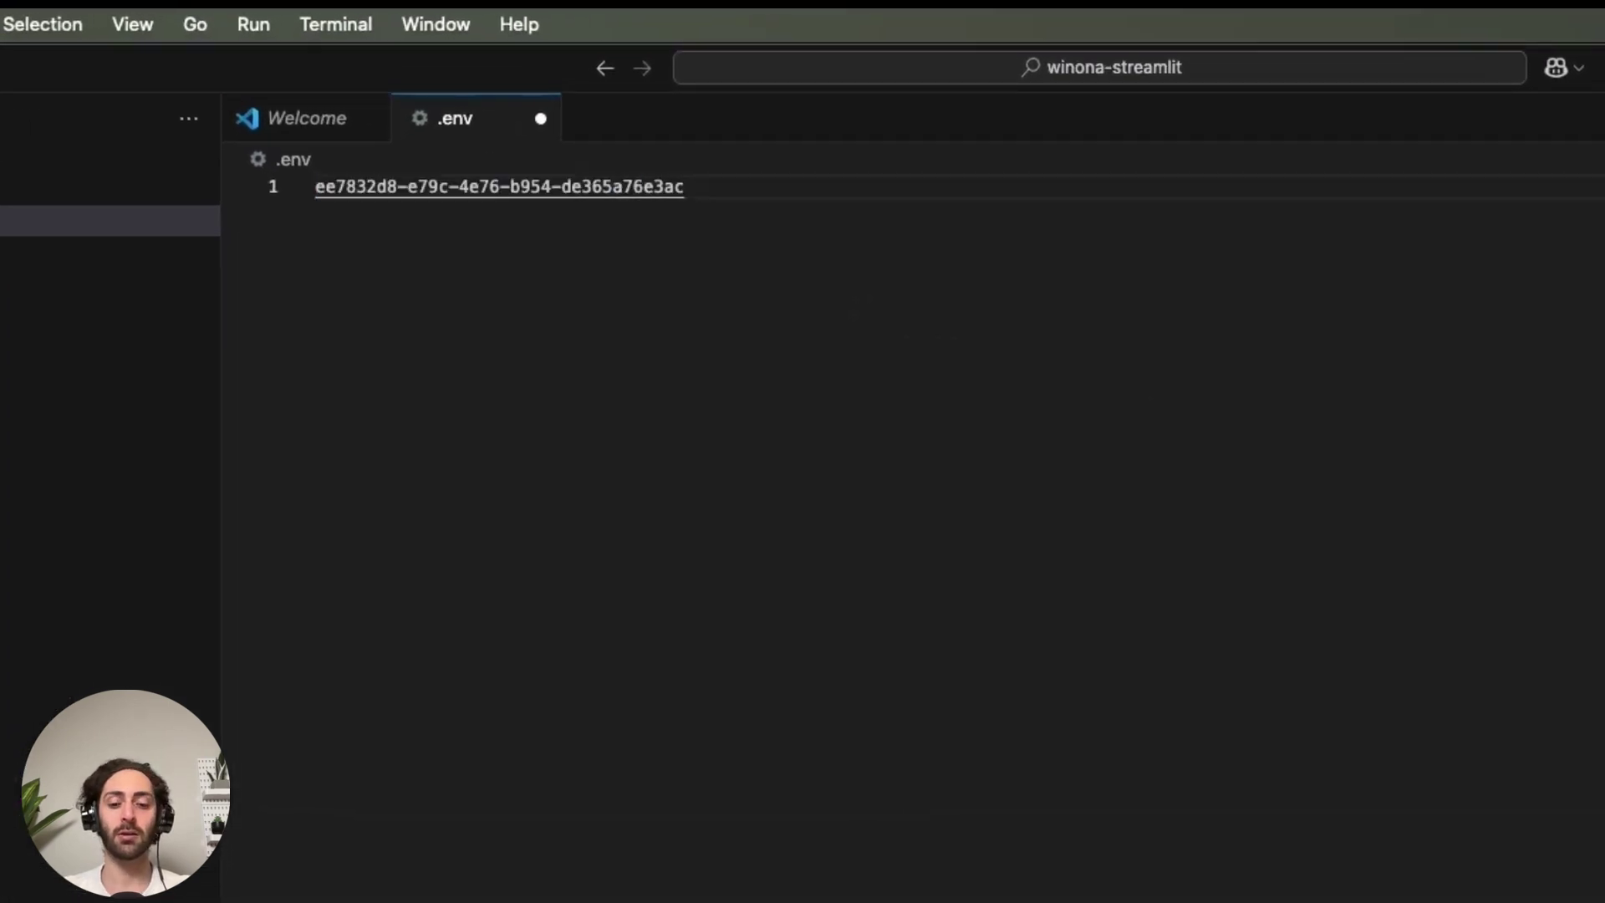
text(CHAT_API_I)
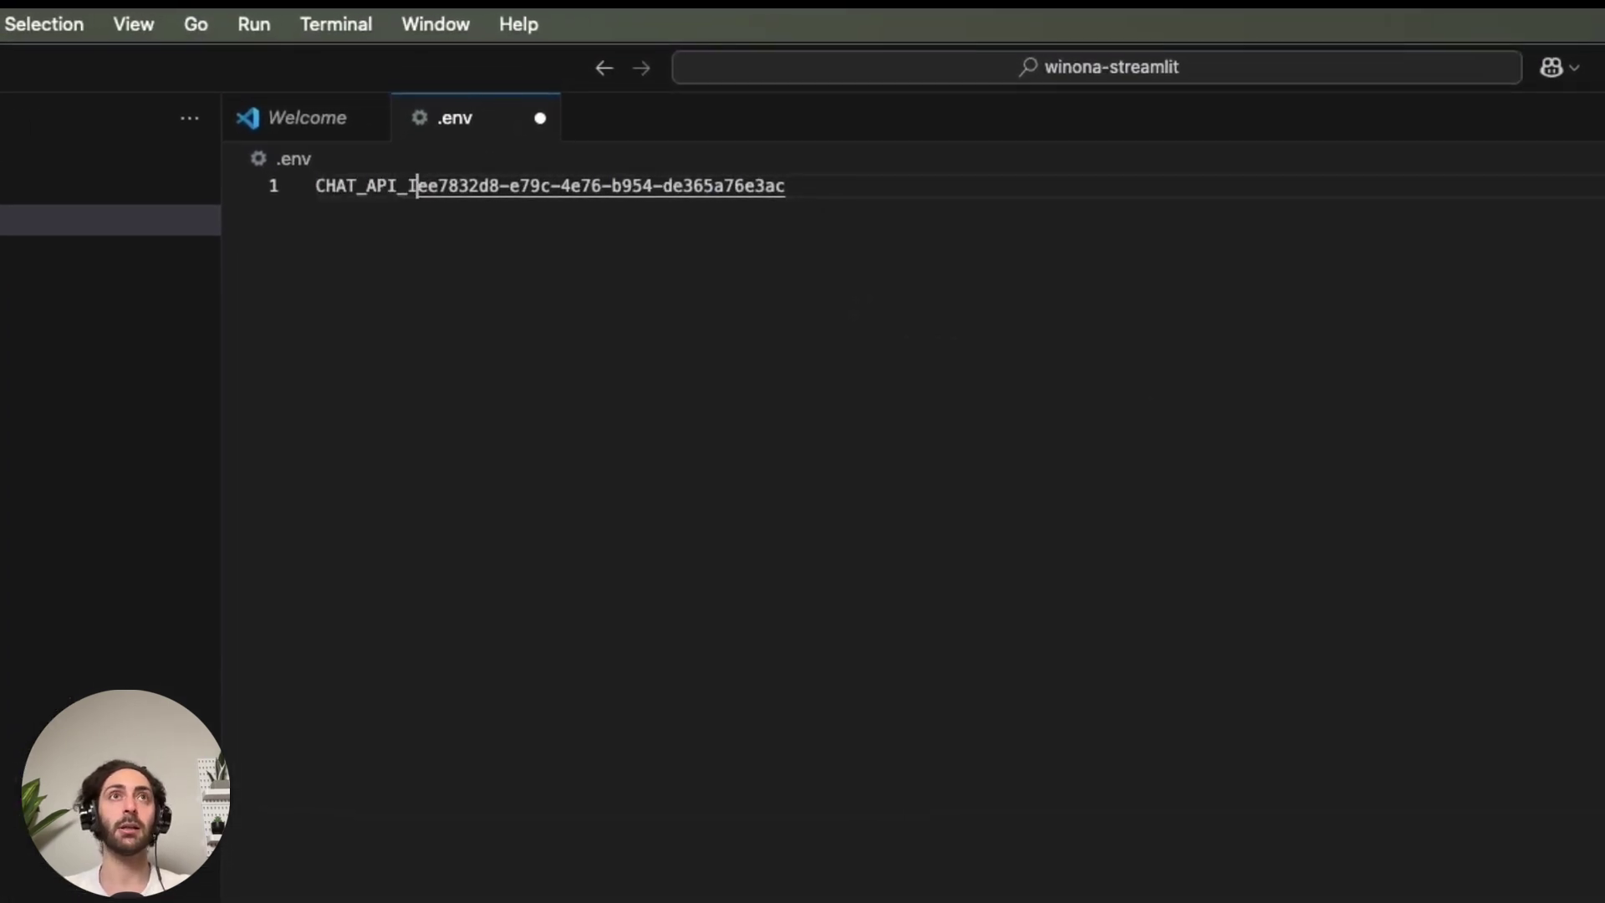
text(D=)
key(super+s)
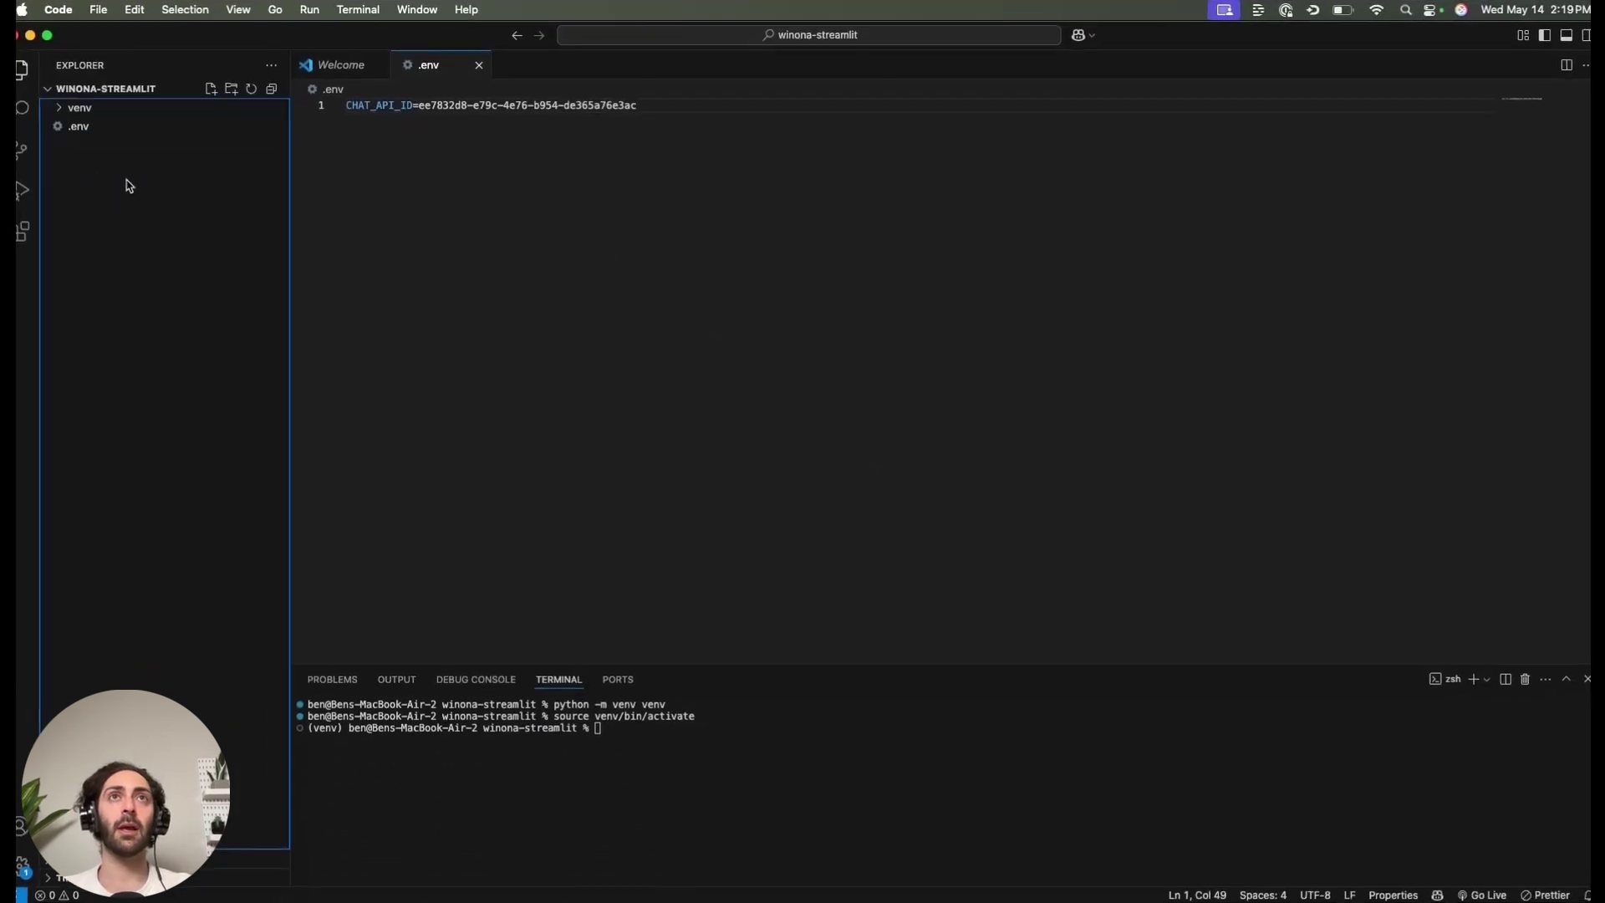
Create client.py with the hello endpoint BASE_URI built from os.getenv('CHAT_API_ID').
click(210, 87)
text(client.py)
key(Return)
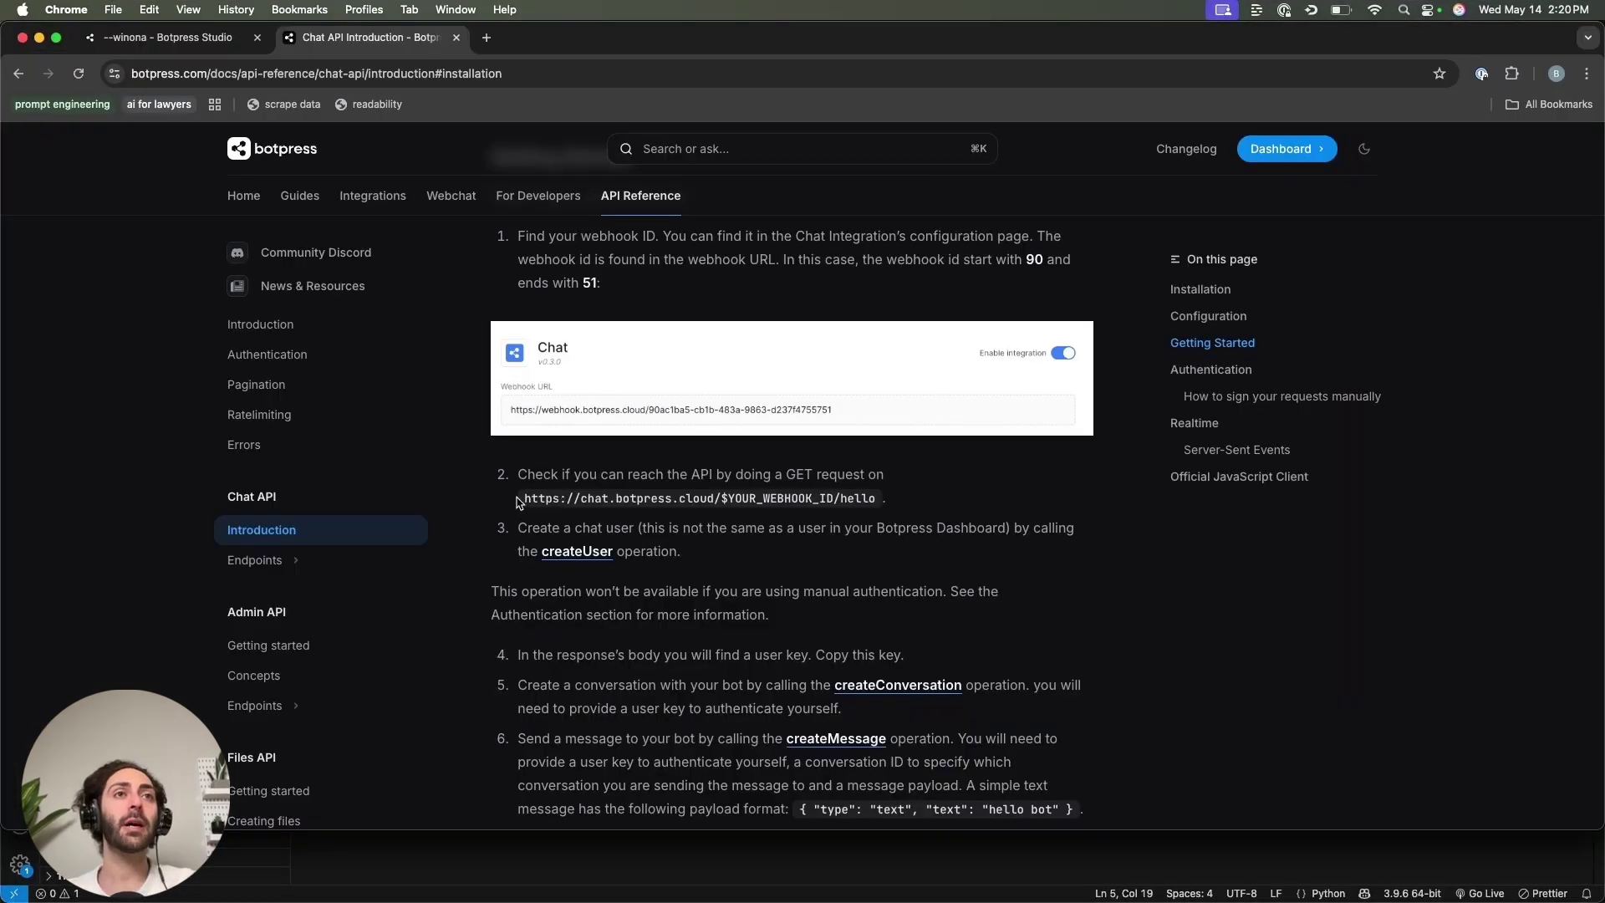
mouse_move(516, 501)
mouse_down()
mouse_move(859, 497)
mouse_move(494, 508)
mouse_up()
key(super+c)
click(834, 489)
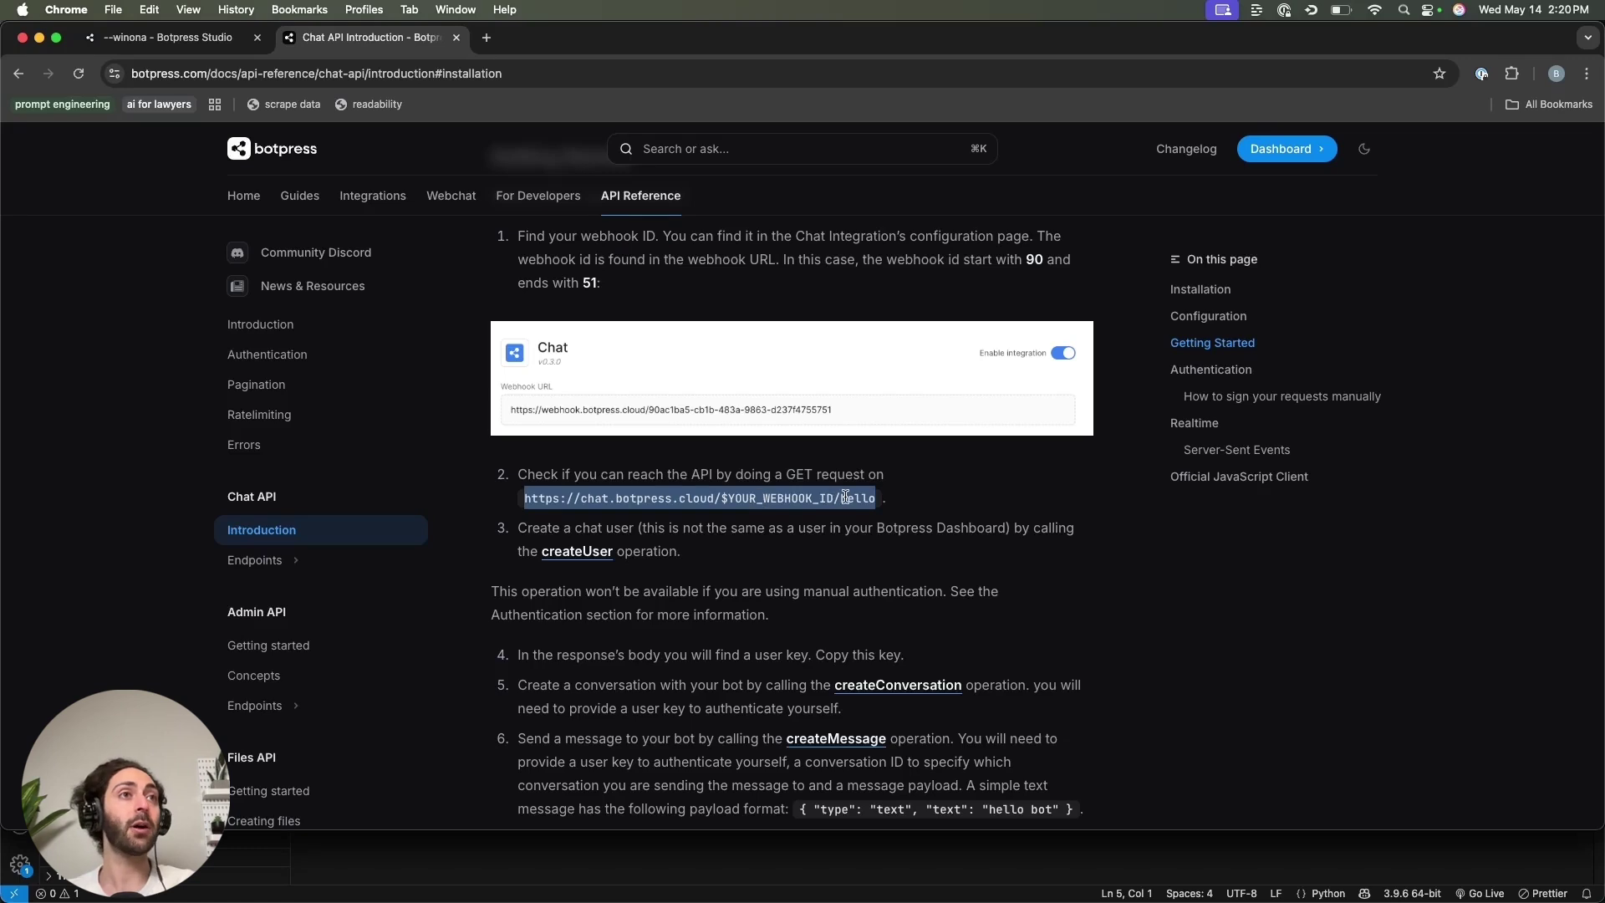
key(super+Tab)
key(super+v)
text(")
double_click(673, 163)
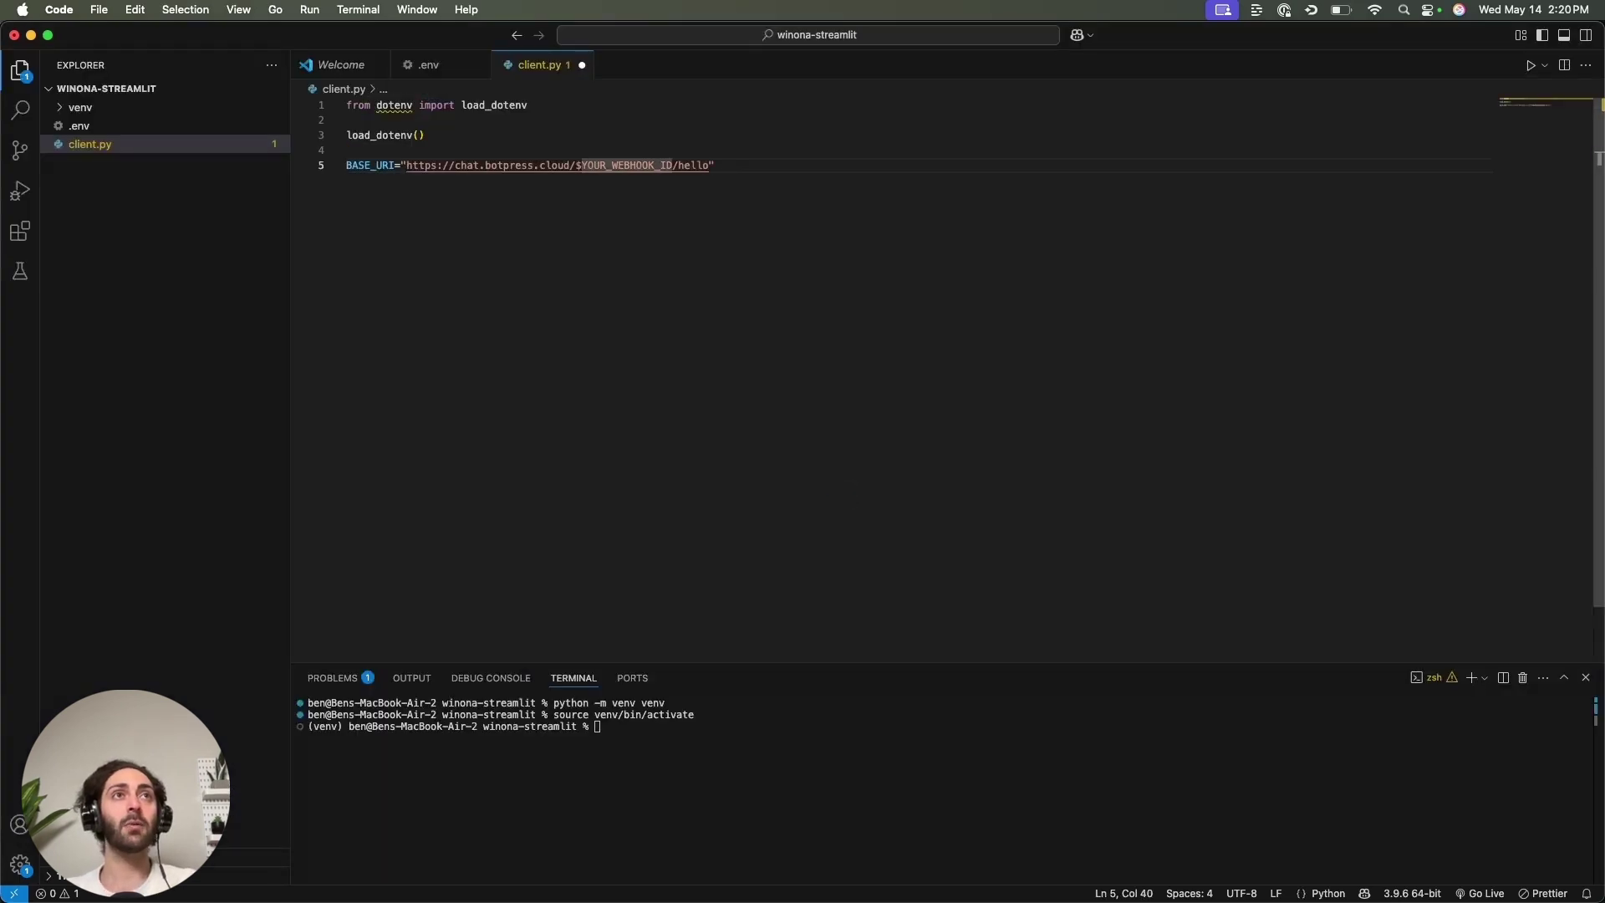
key(BackSpace)
key(BackSpace)
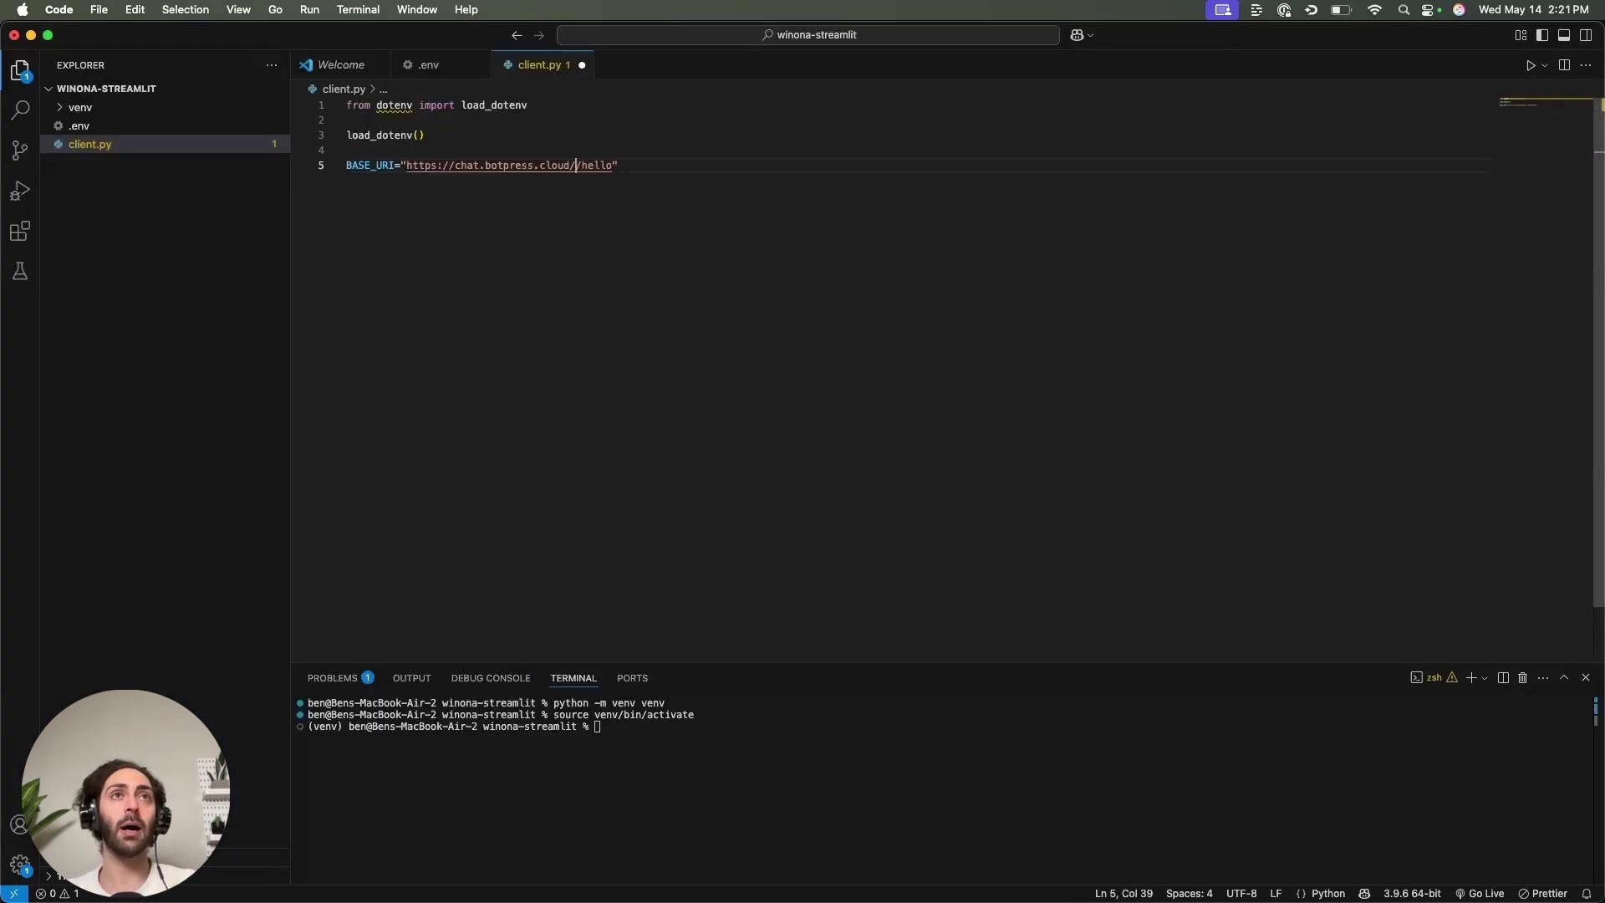
text({os)
text(a)
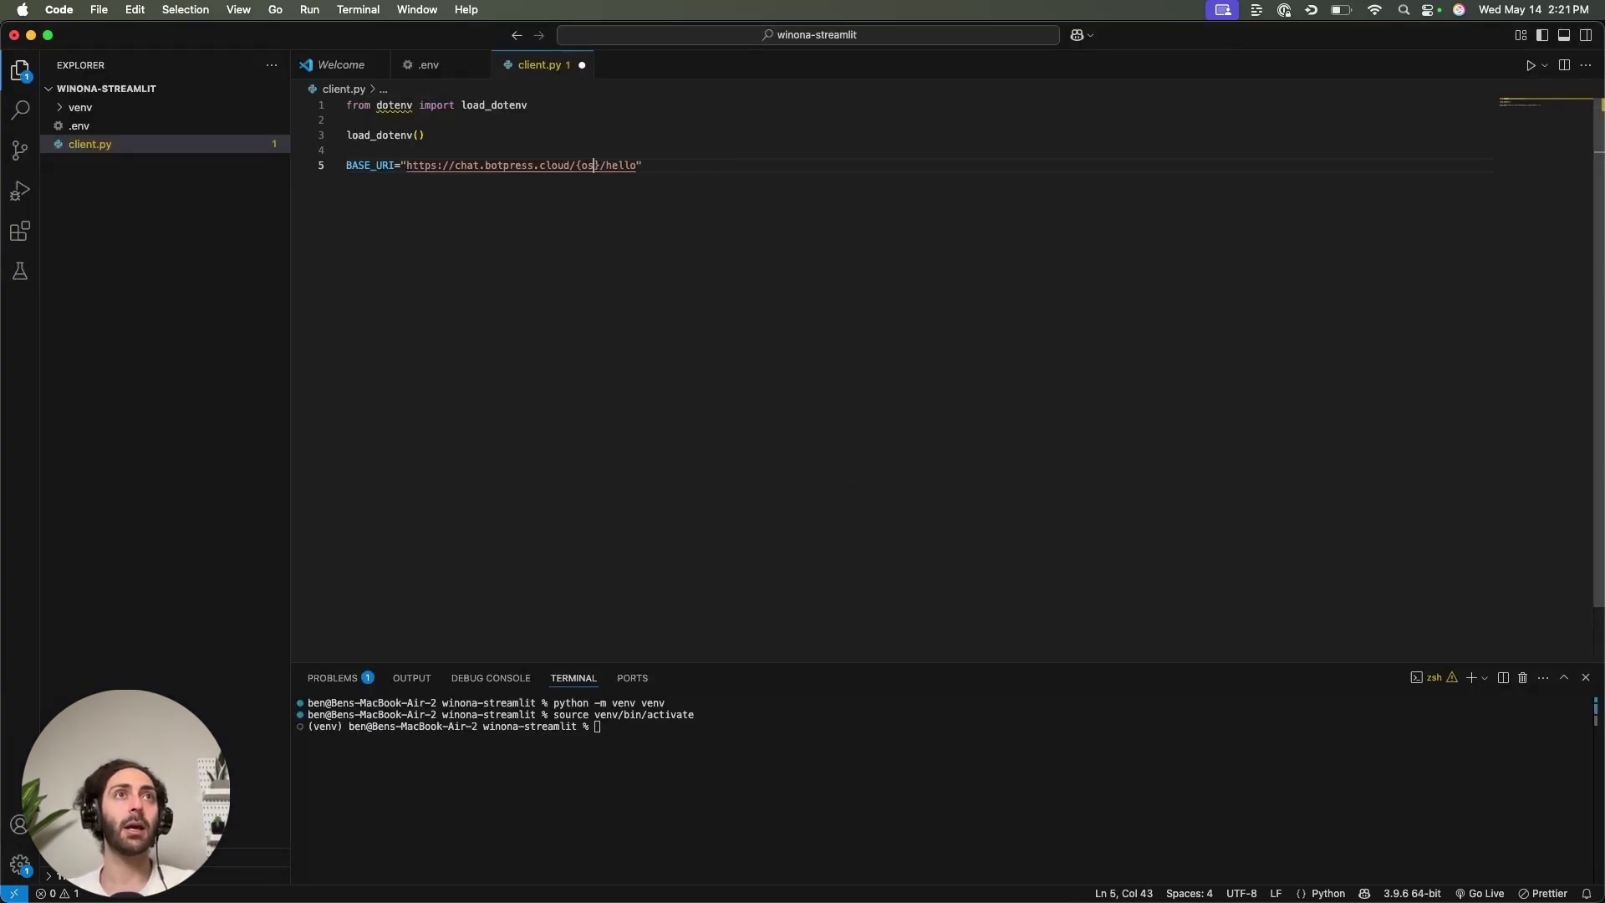
text(.getenv()
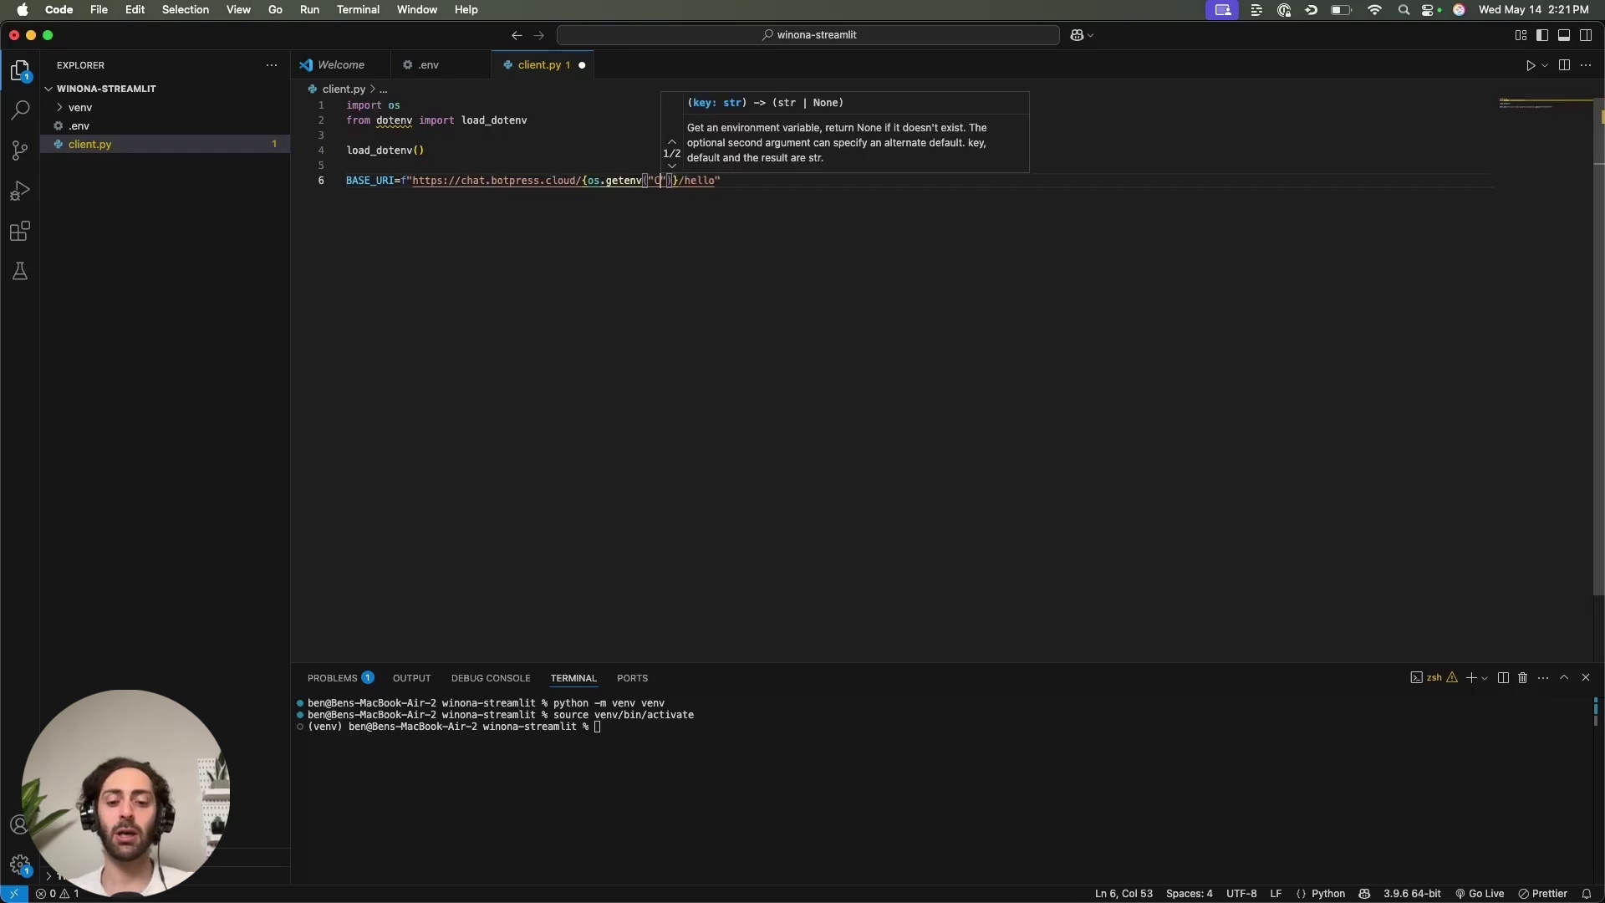
text("CHAT_API_ID")
key(super+s)
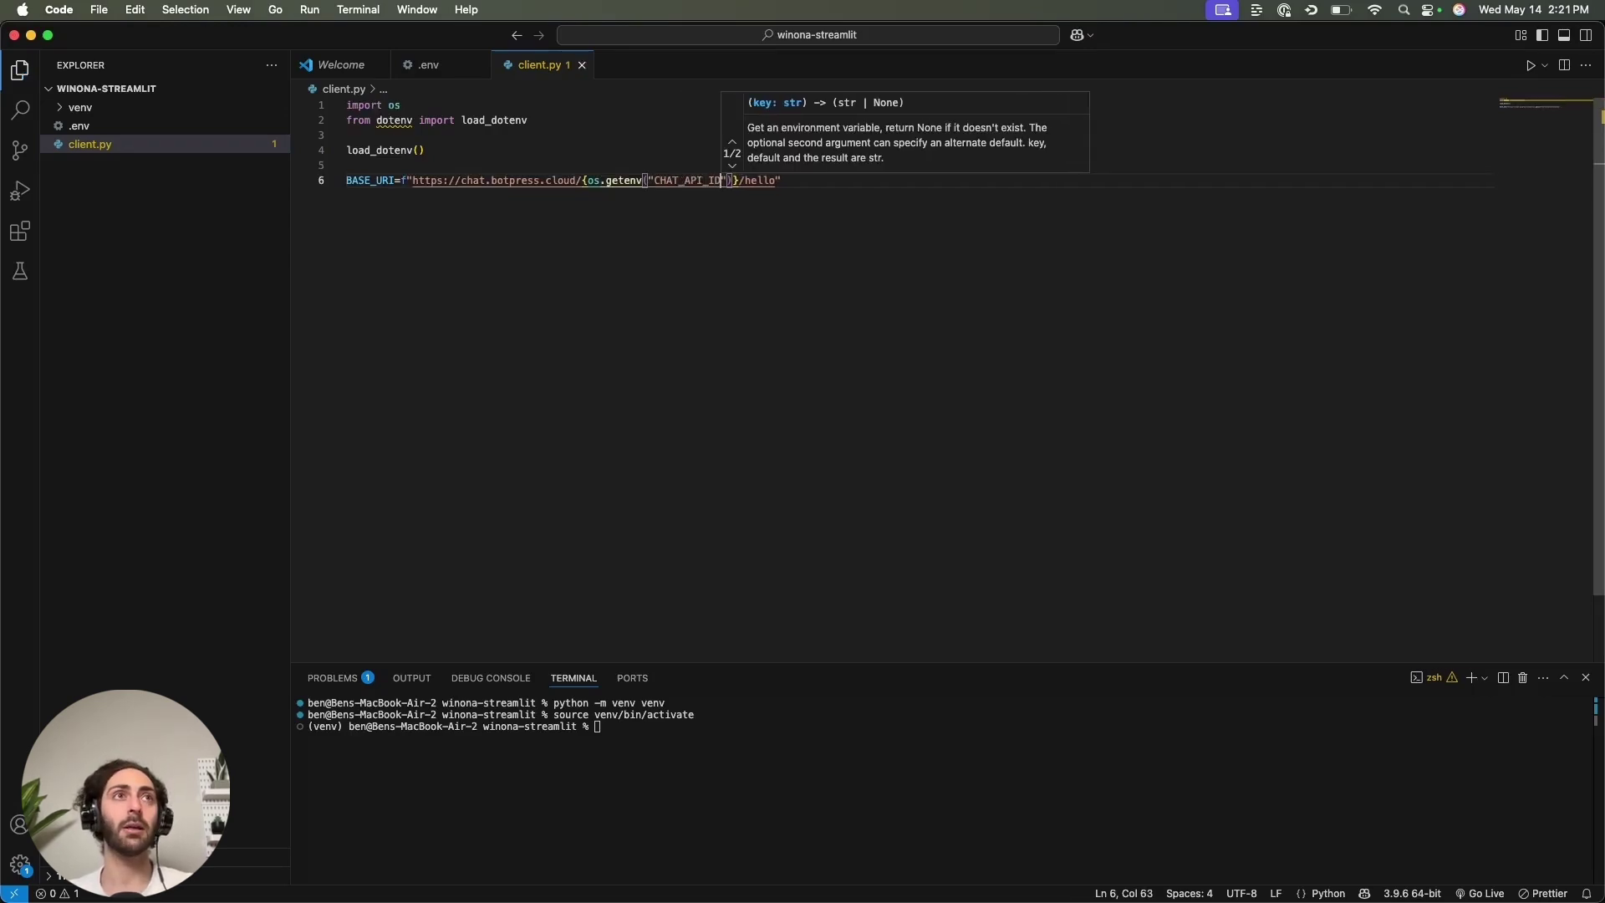
Import requests, GET BASE_URI, print res.content, and run it to see 'Hello, Botpress User'.
key(End)
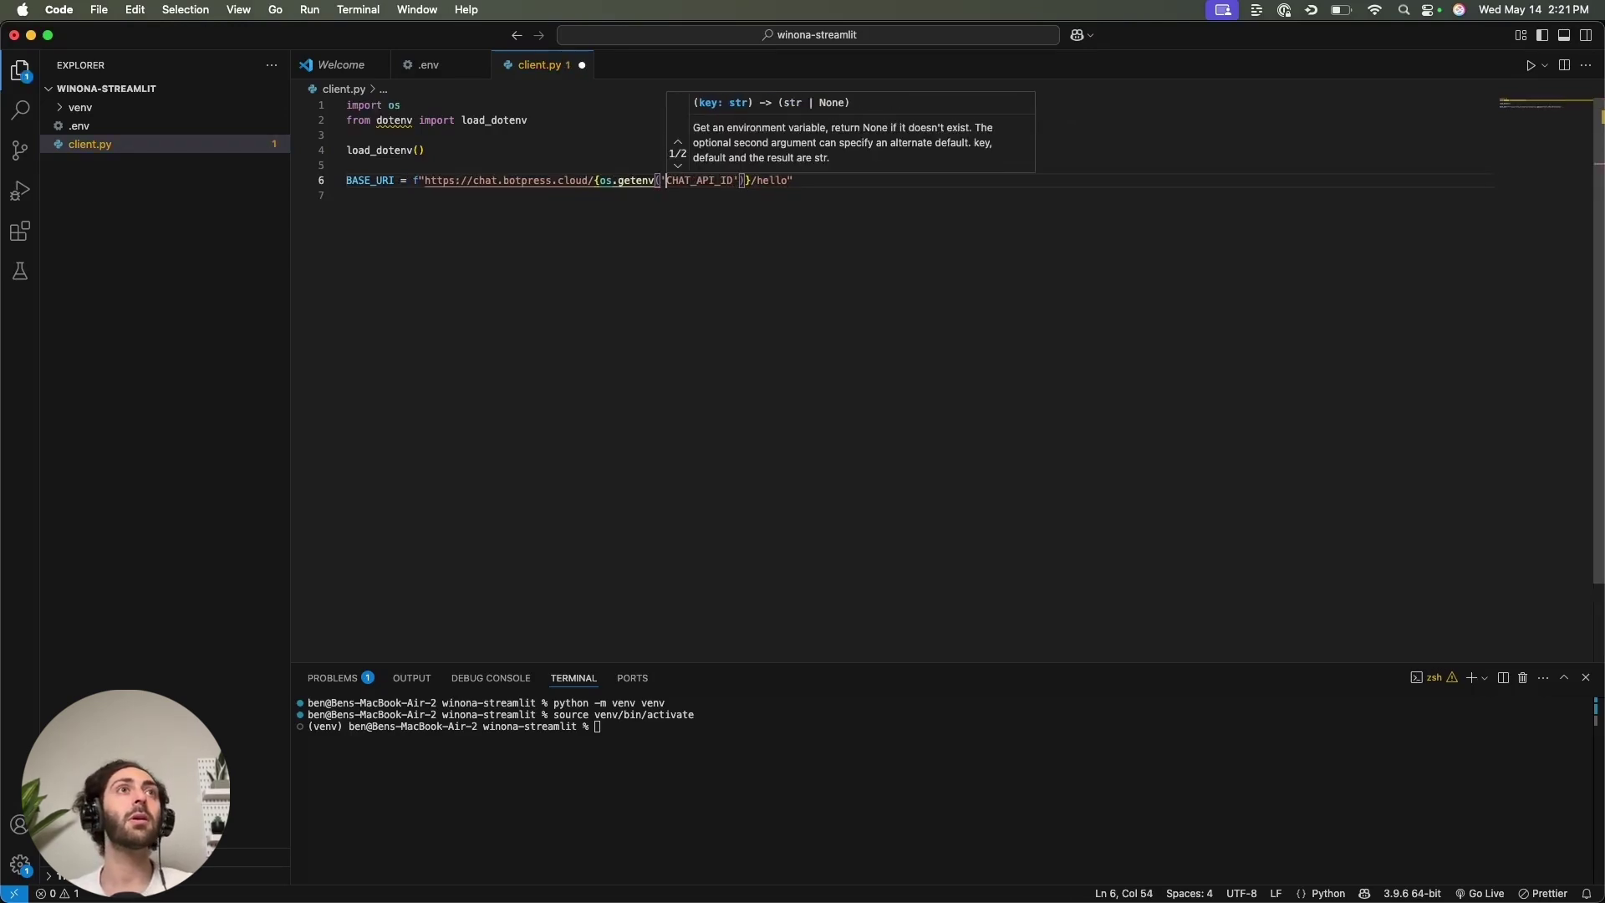
key(Return)
key(shift+alt+f)
text(import requests)
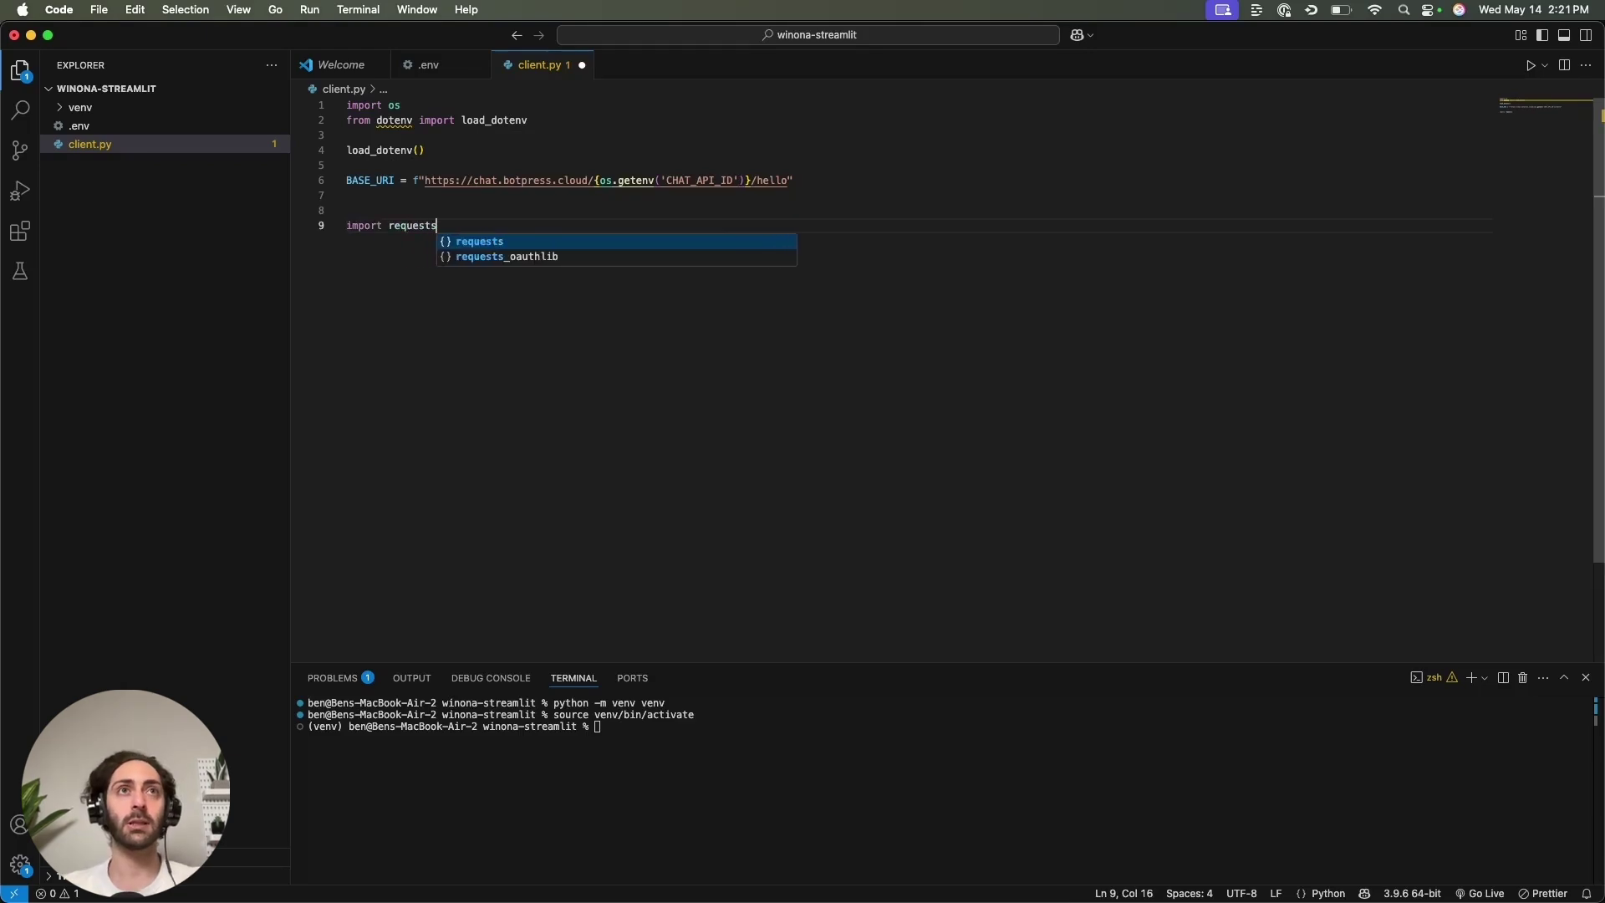
key(Return)
key(shift+alt+o)
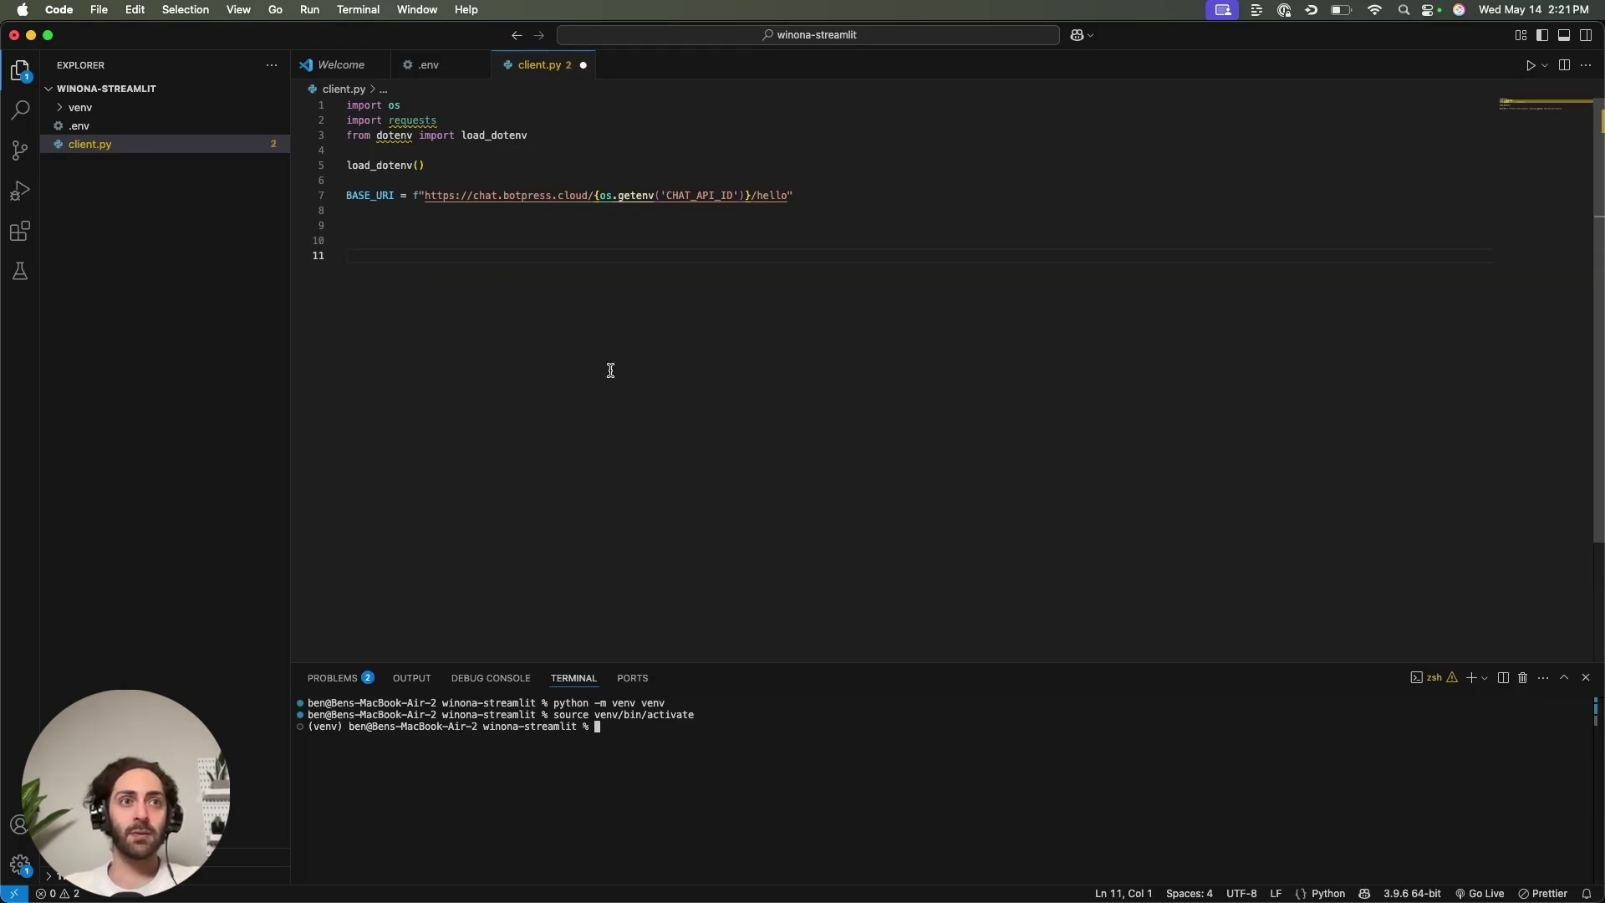
text(res = requests.get(BASBASE_URI)
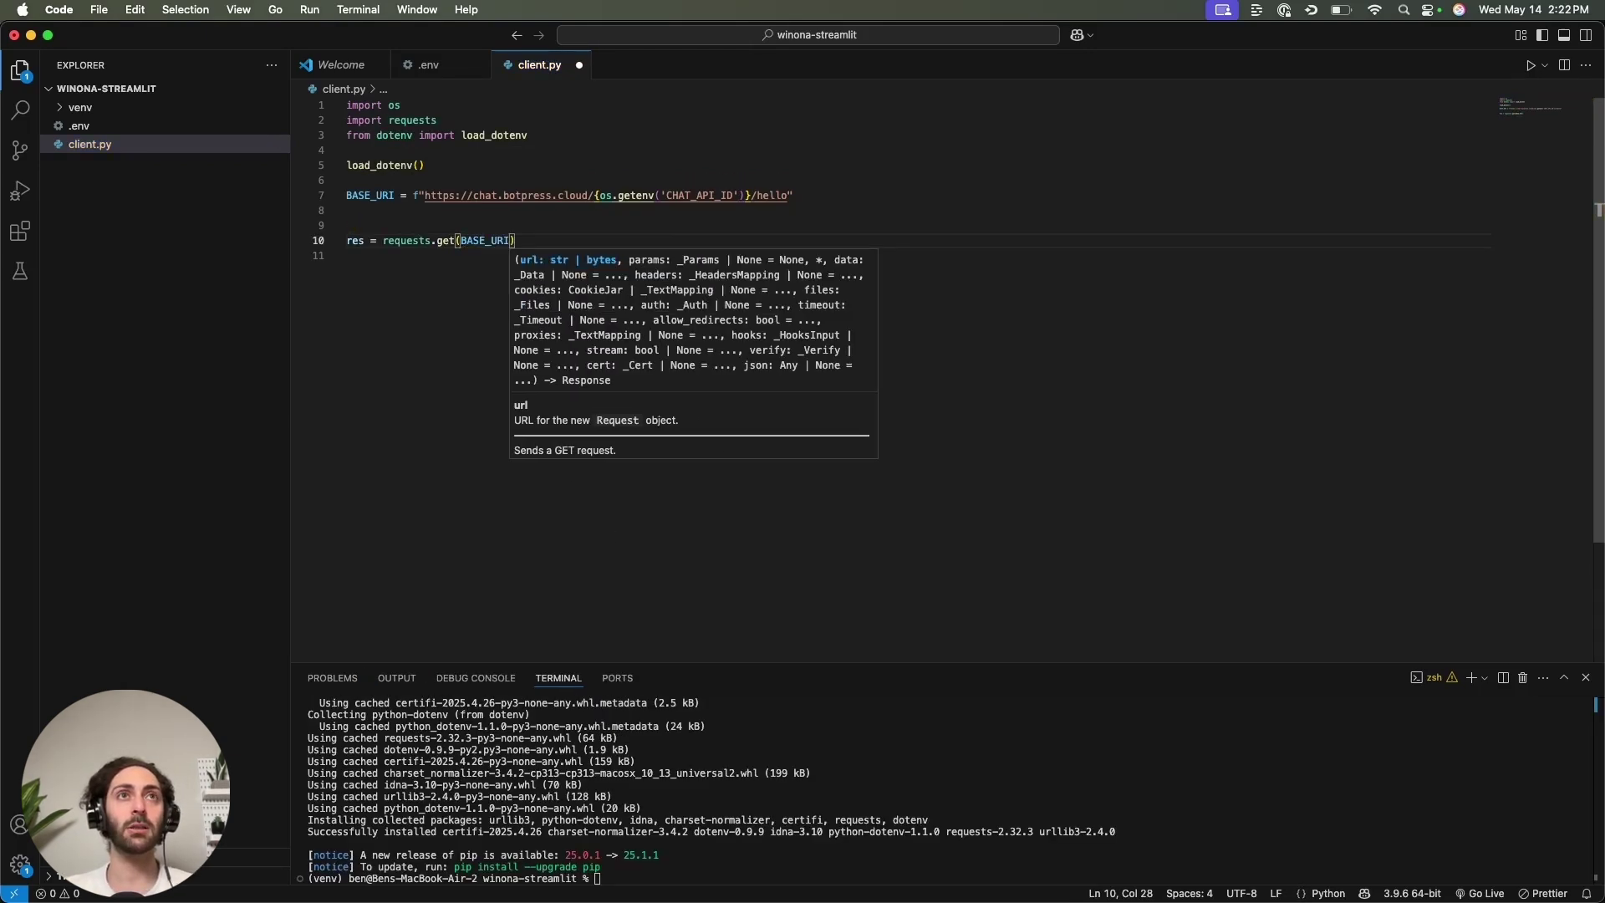
key(End)
key(Return)
text(pr)
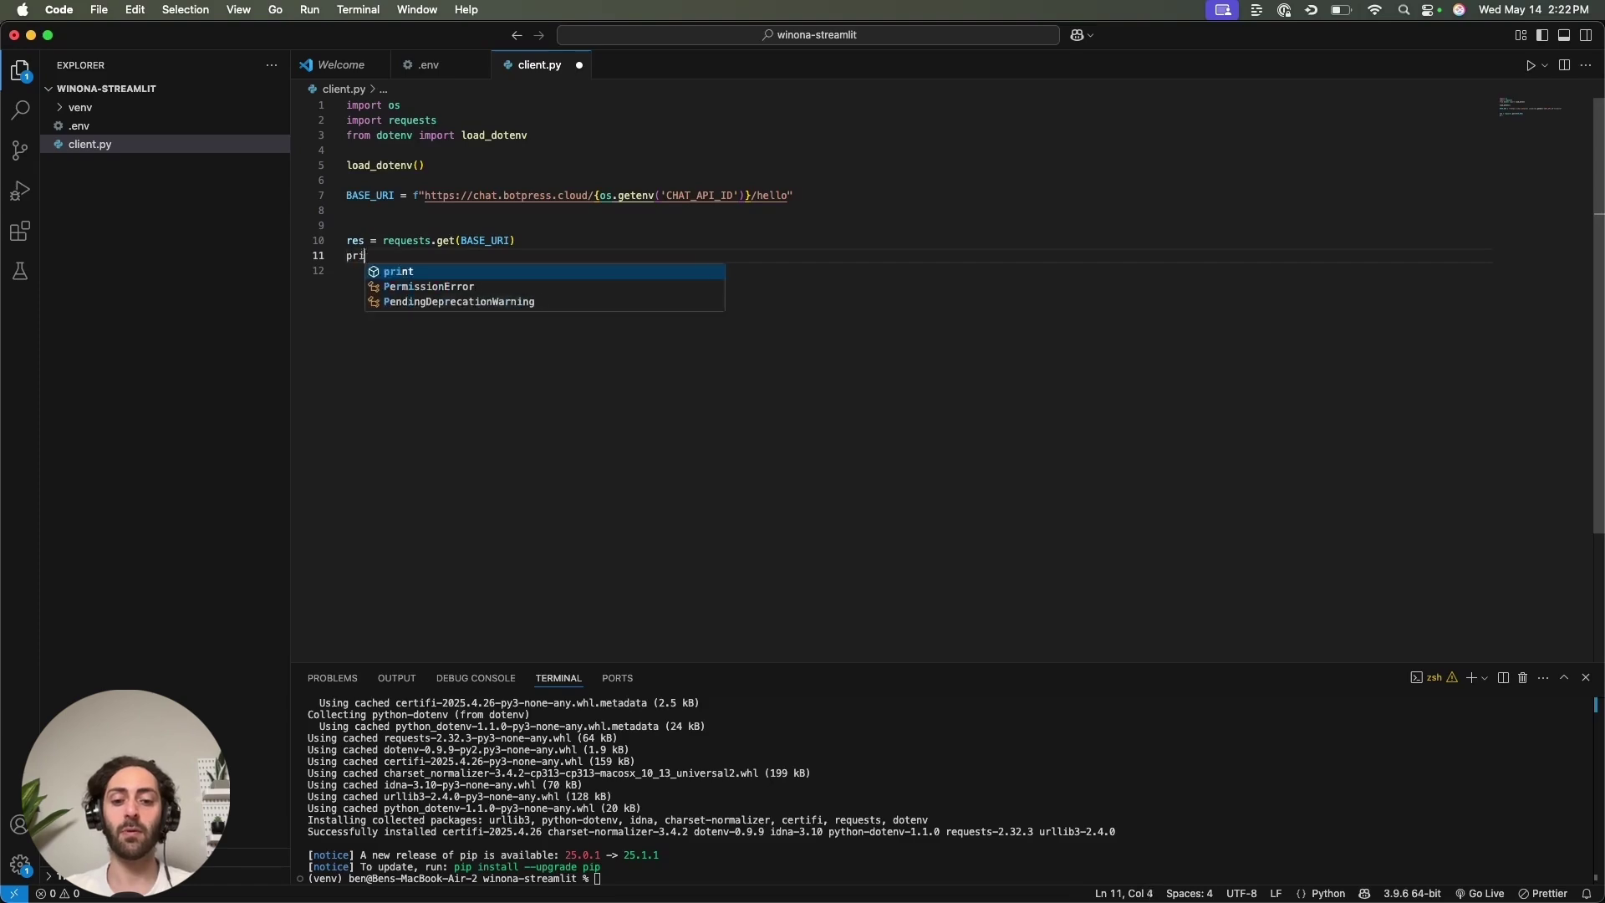
text(int(res.)
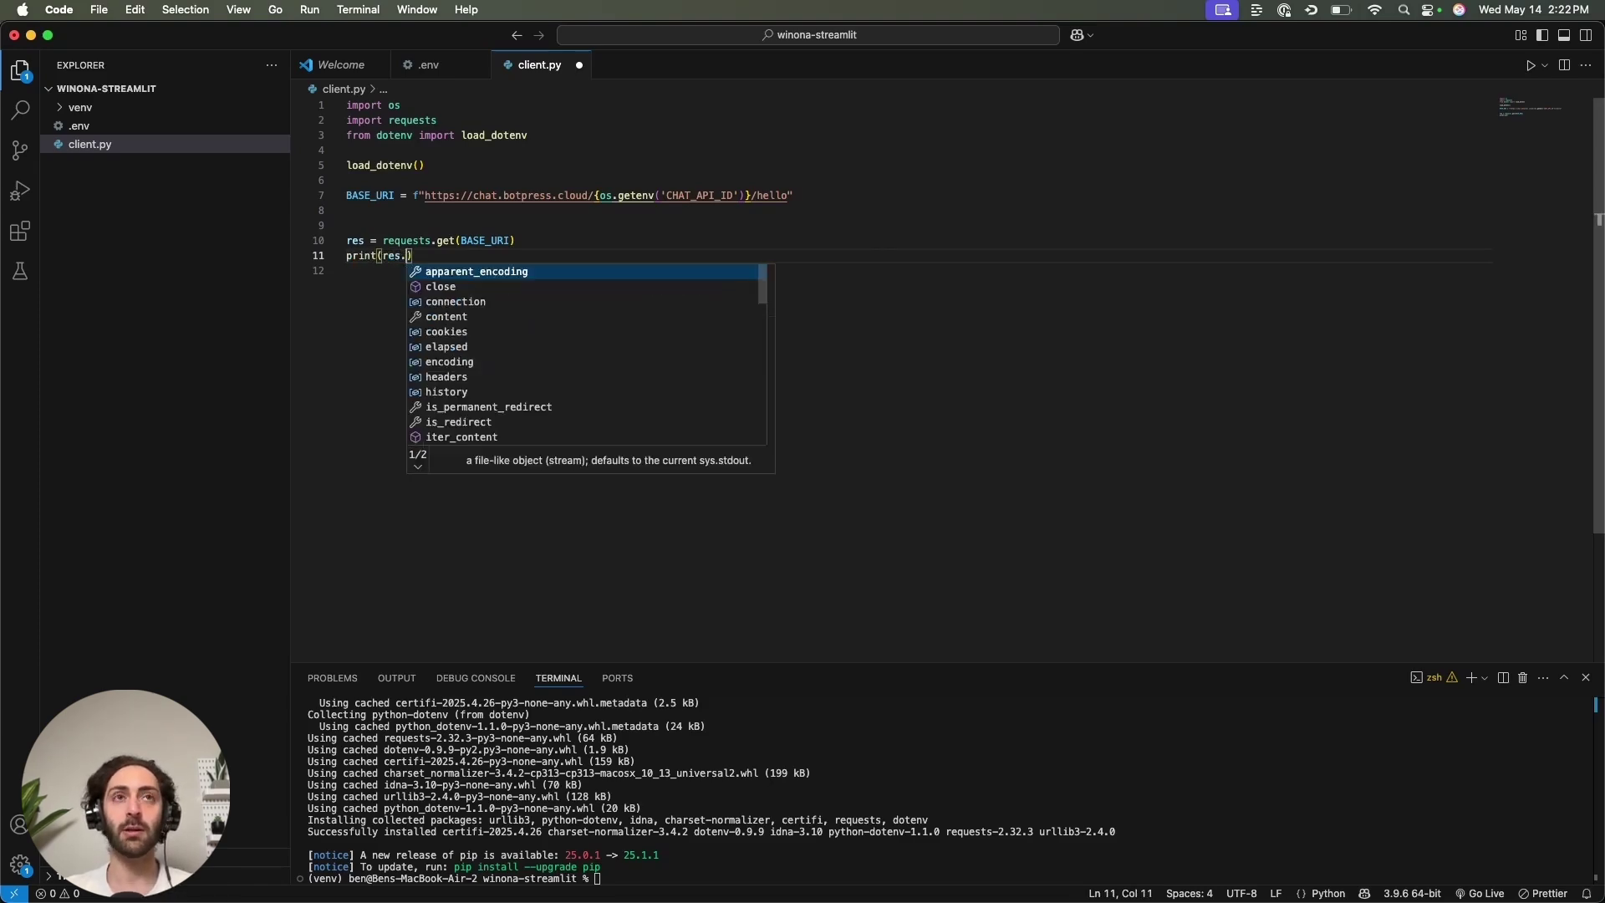
triple_click(460, 864)
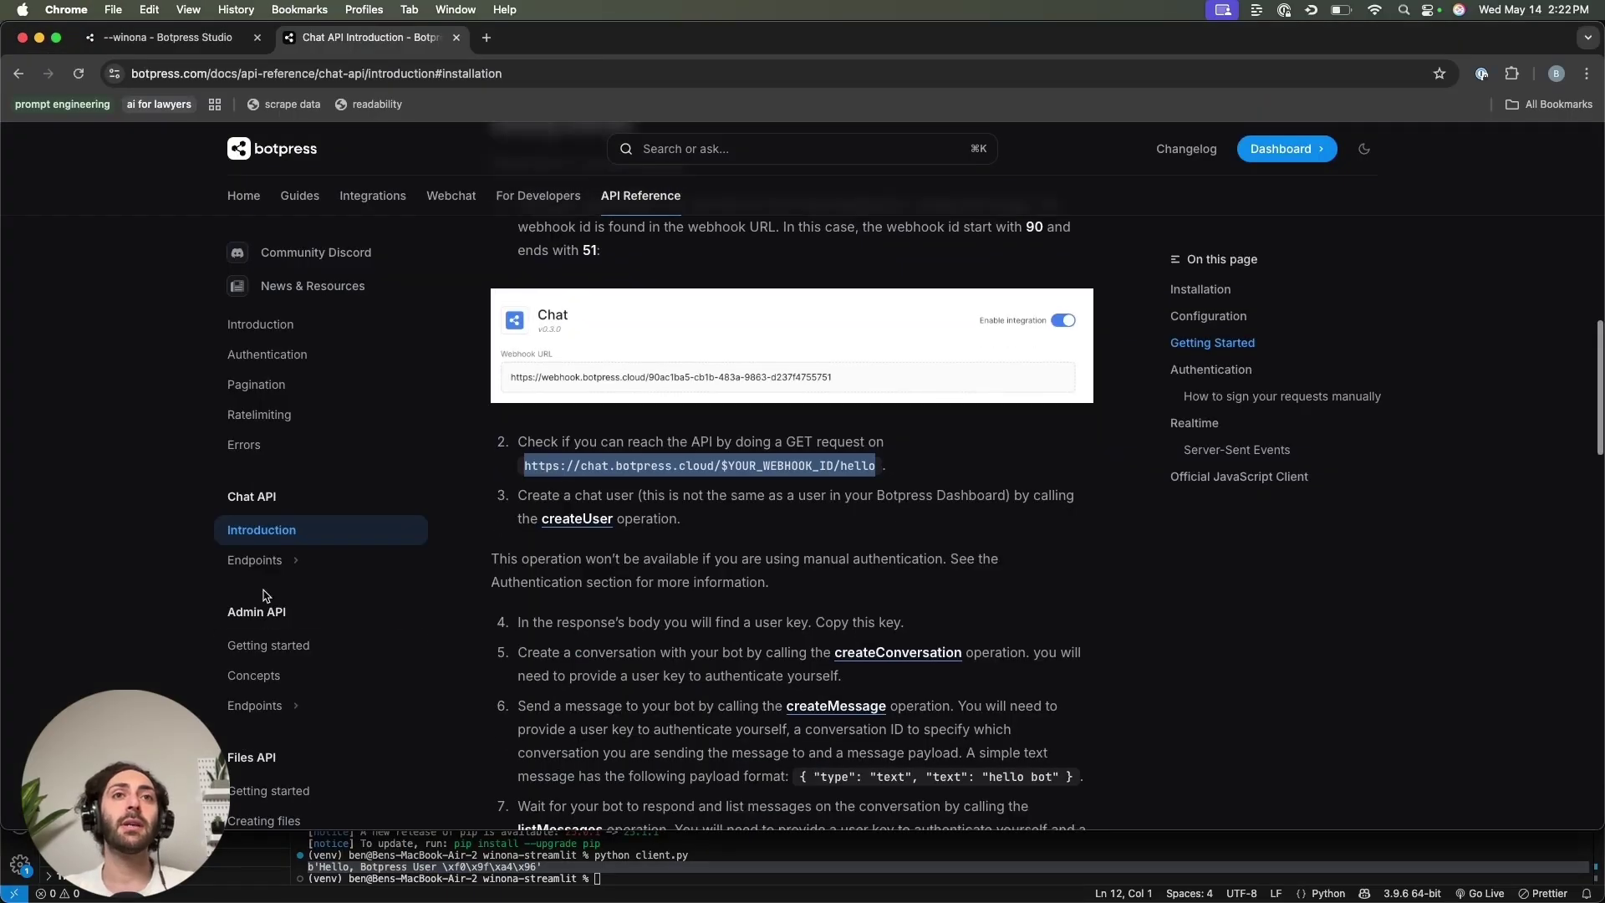
Expand Chat API > Endpoints in the docs sidebar and open the getConversation reference.
click(264, 565)
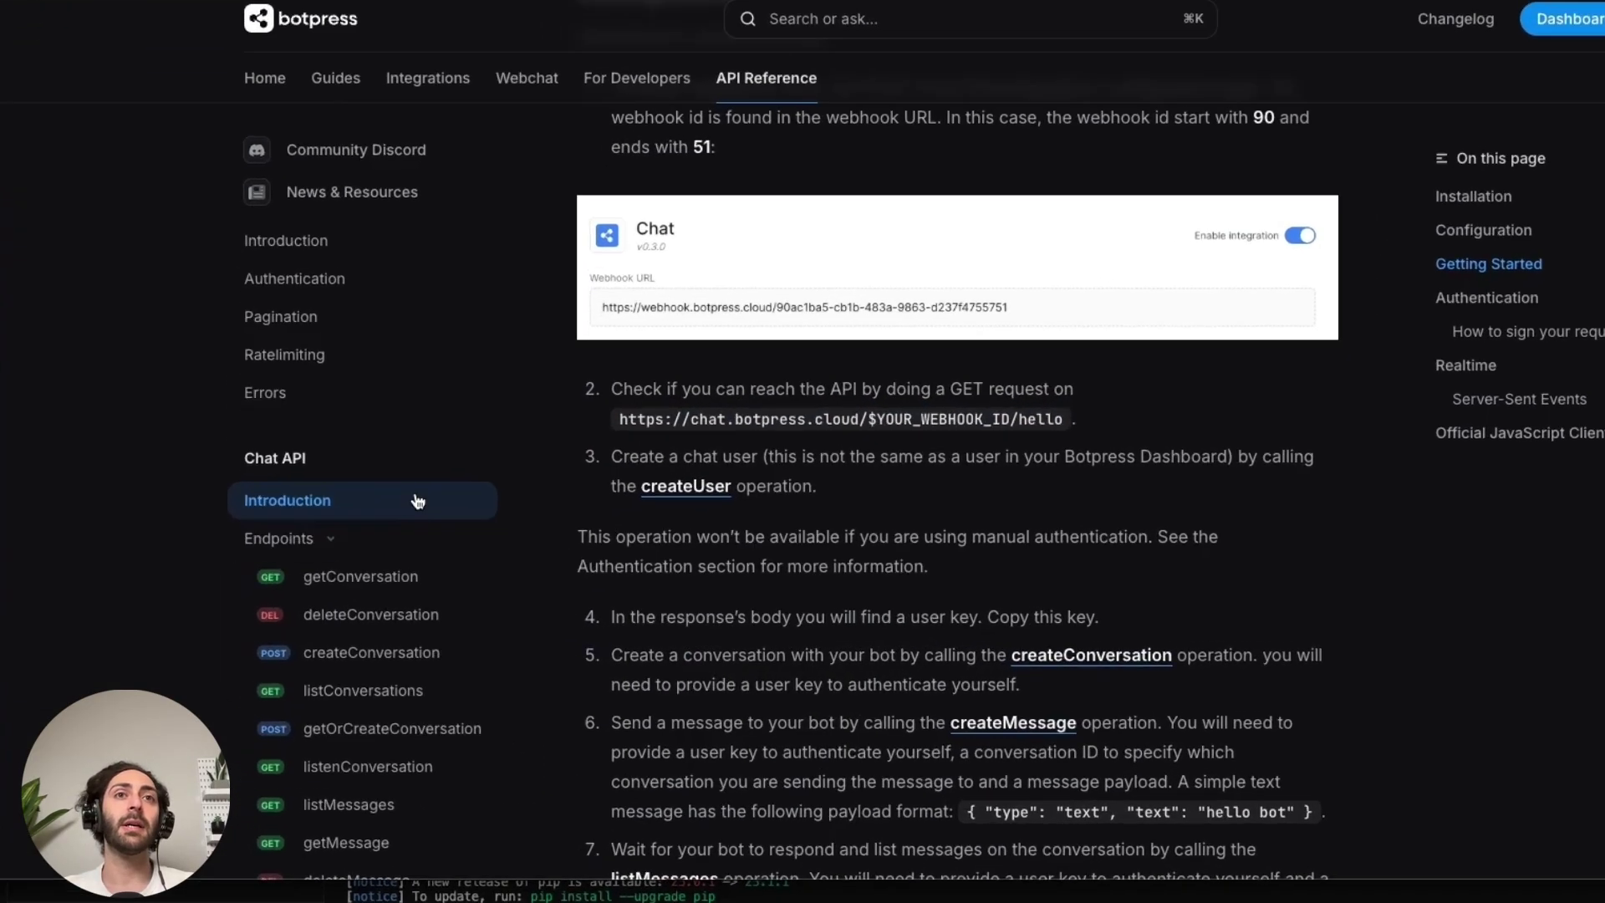
click(421, 576)
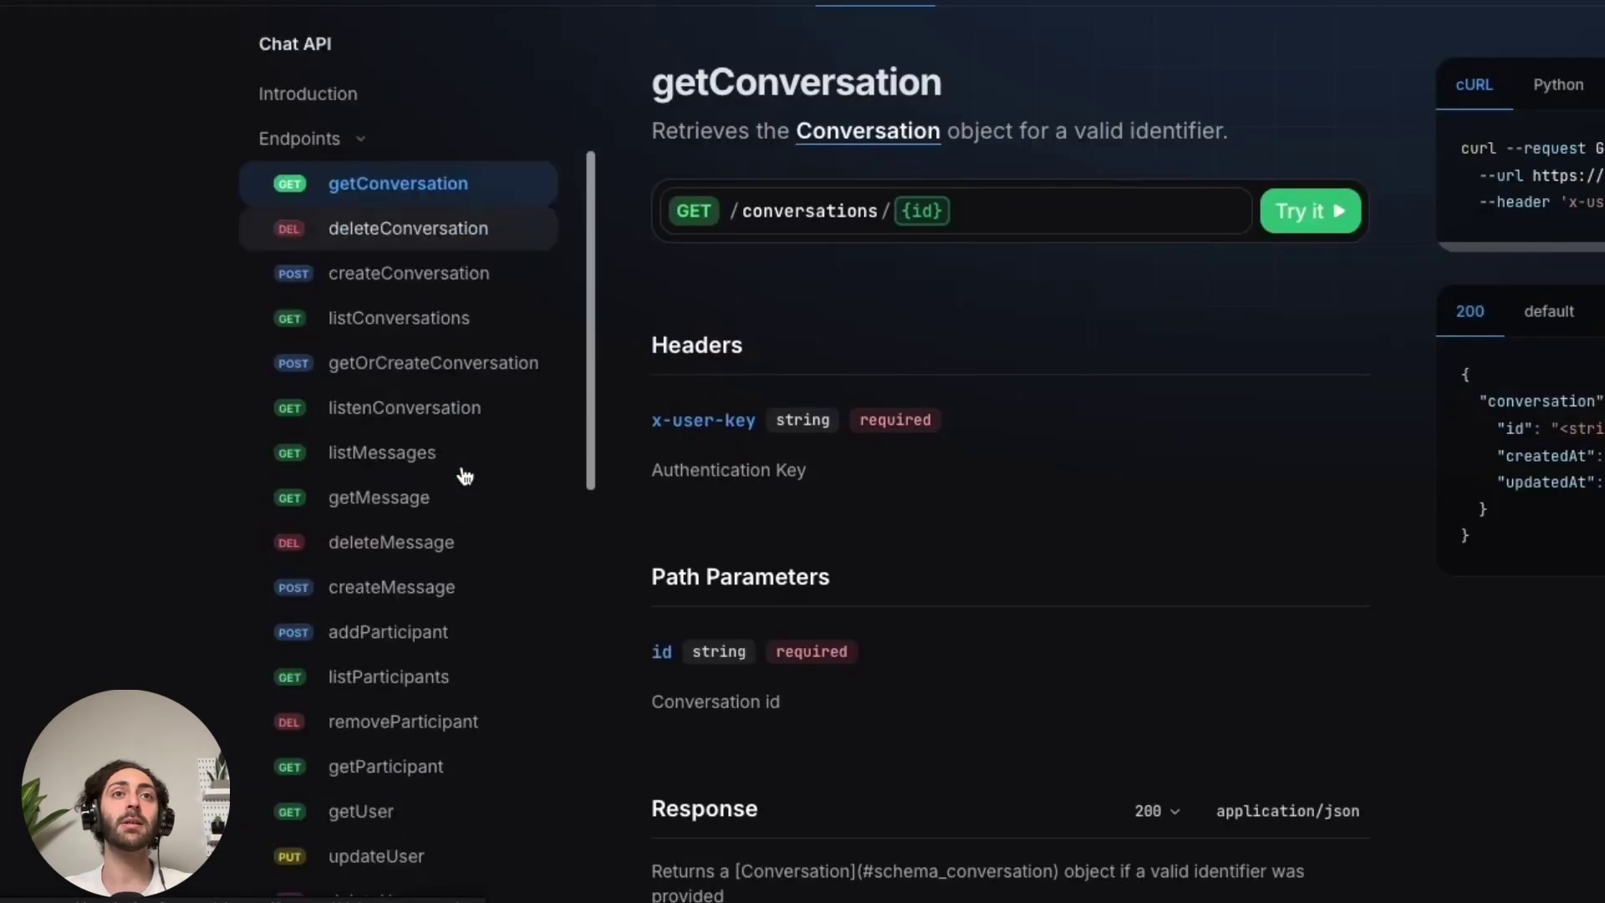
scroll(460, 474, down, 2)
scroll(461, 475, down, 1)
scroll(461, 475, up, 2)
scroll(460, 474, down, 2)
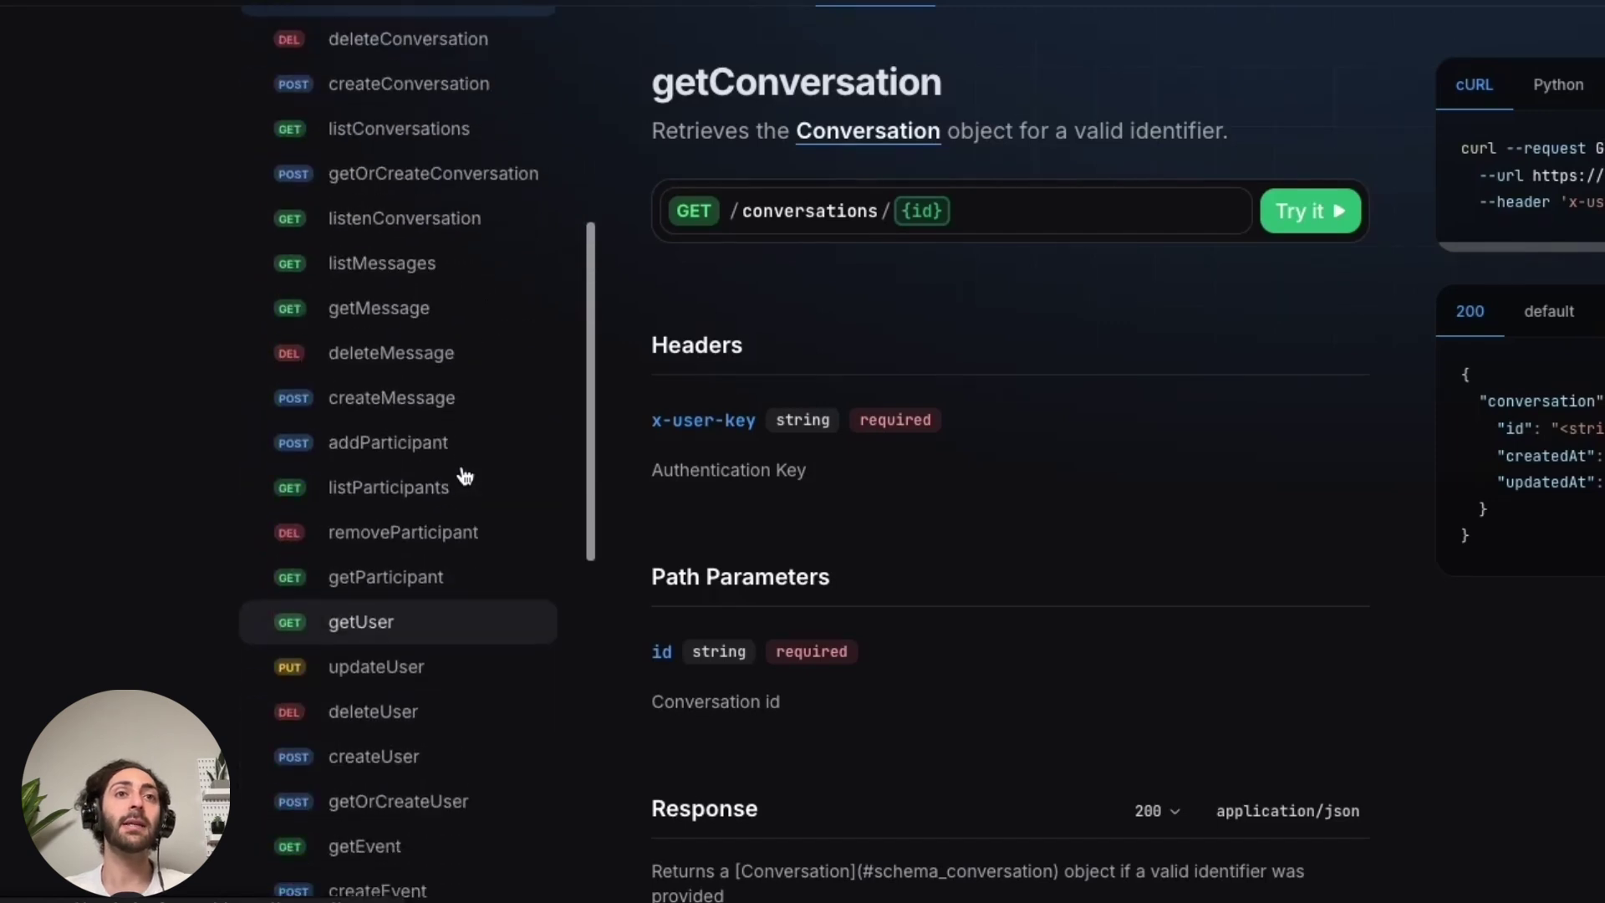
scroll(460, 474, up, 2)
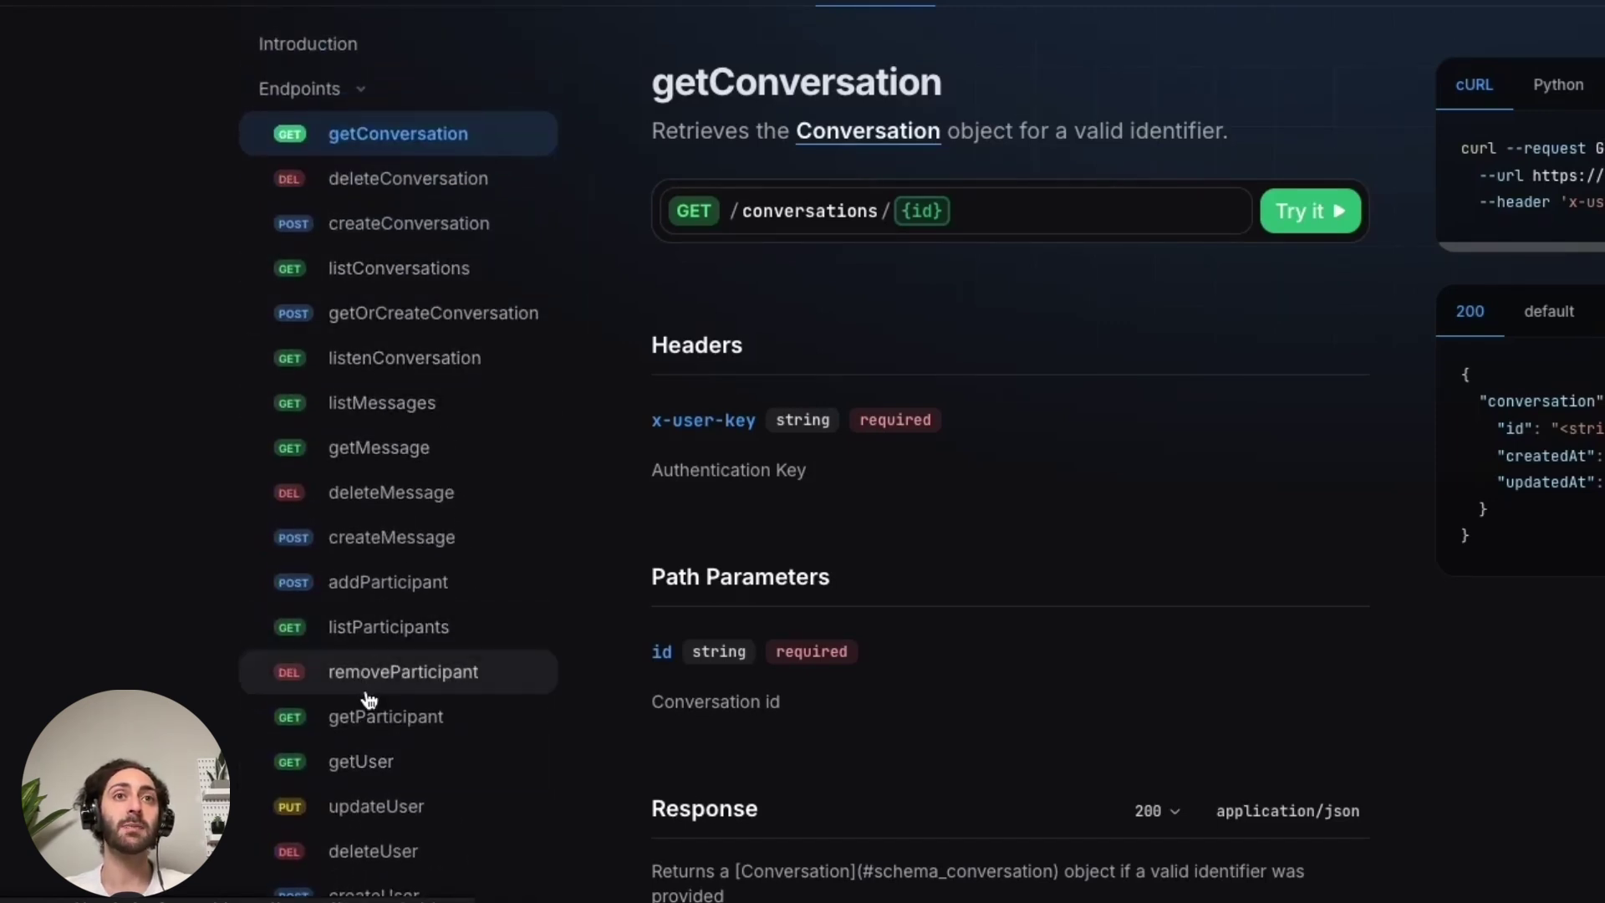
scroll(451, 659, down, 1)
scroll(349, 519, down, 2)
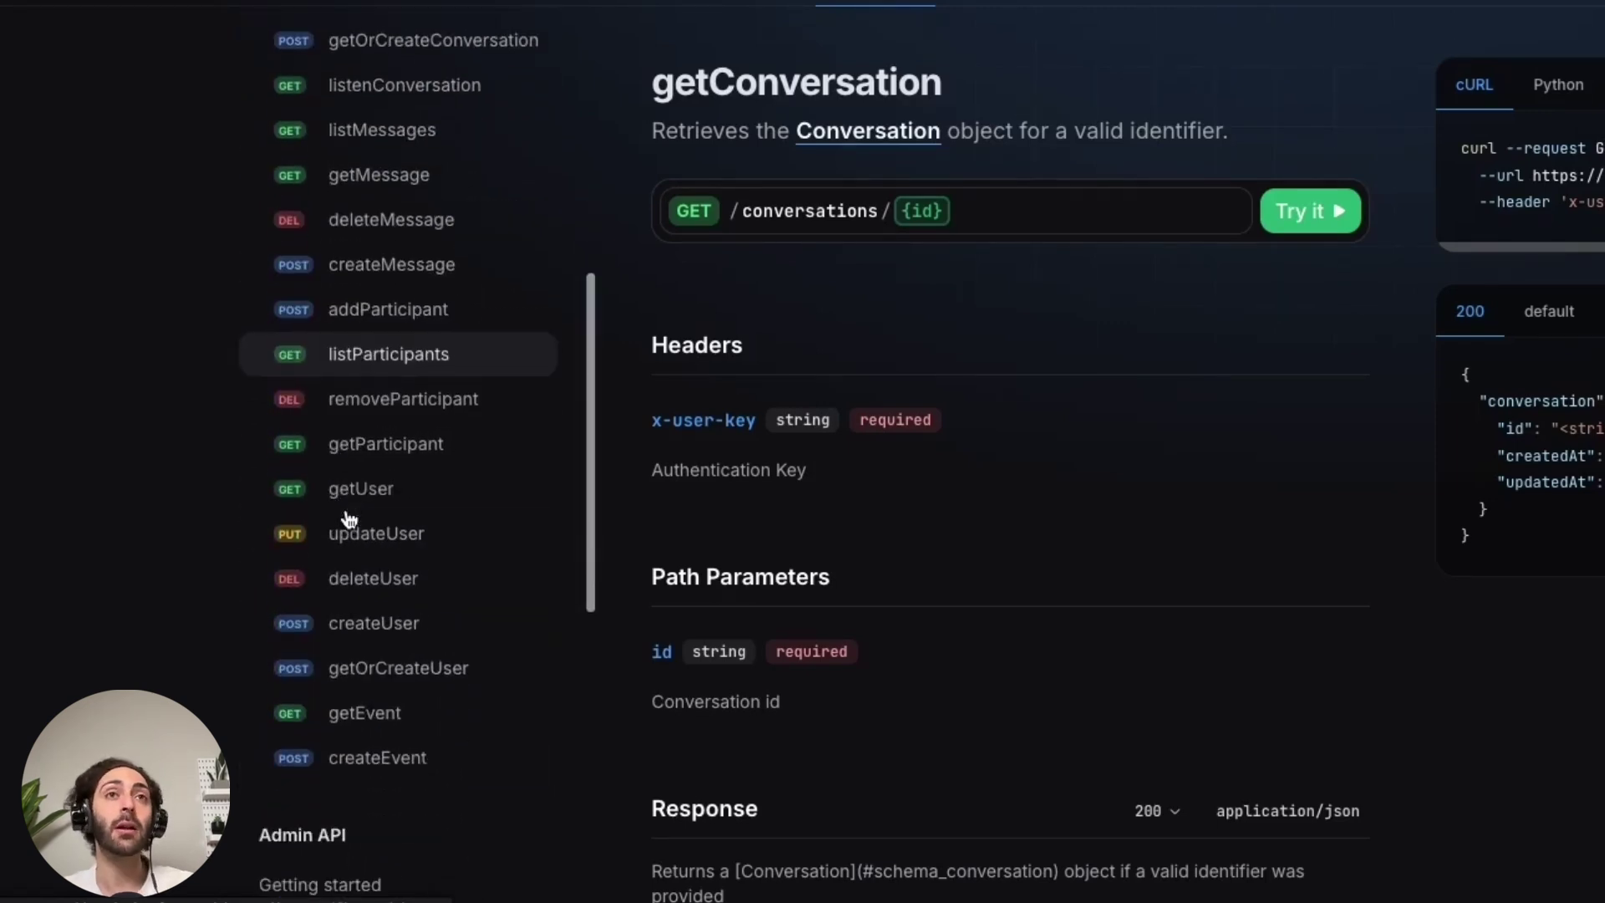
scroll(239, 489, down, 1)
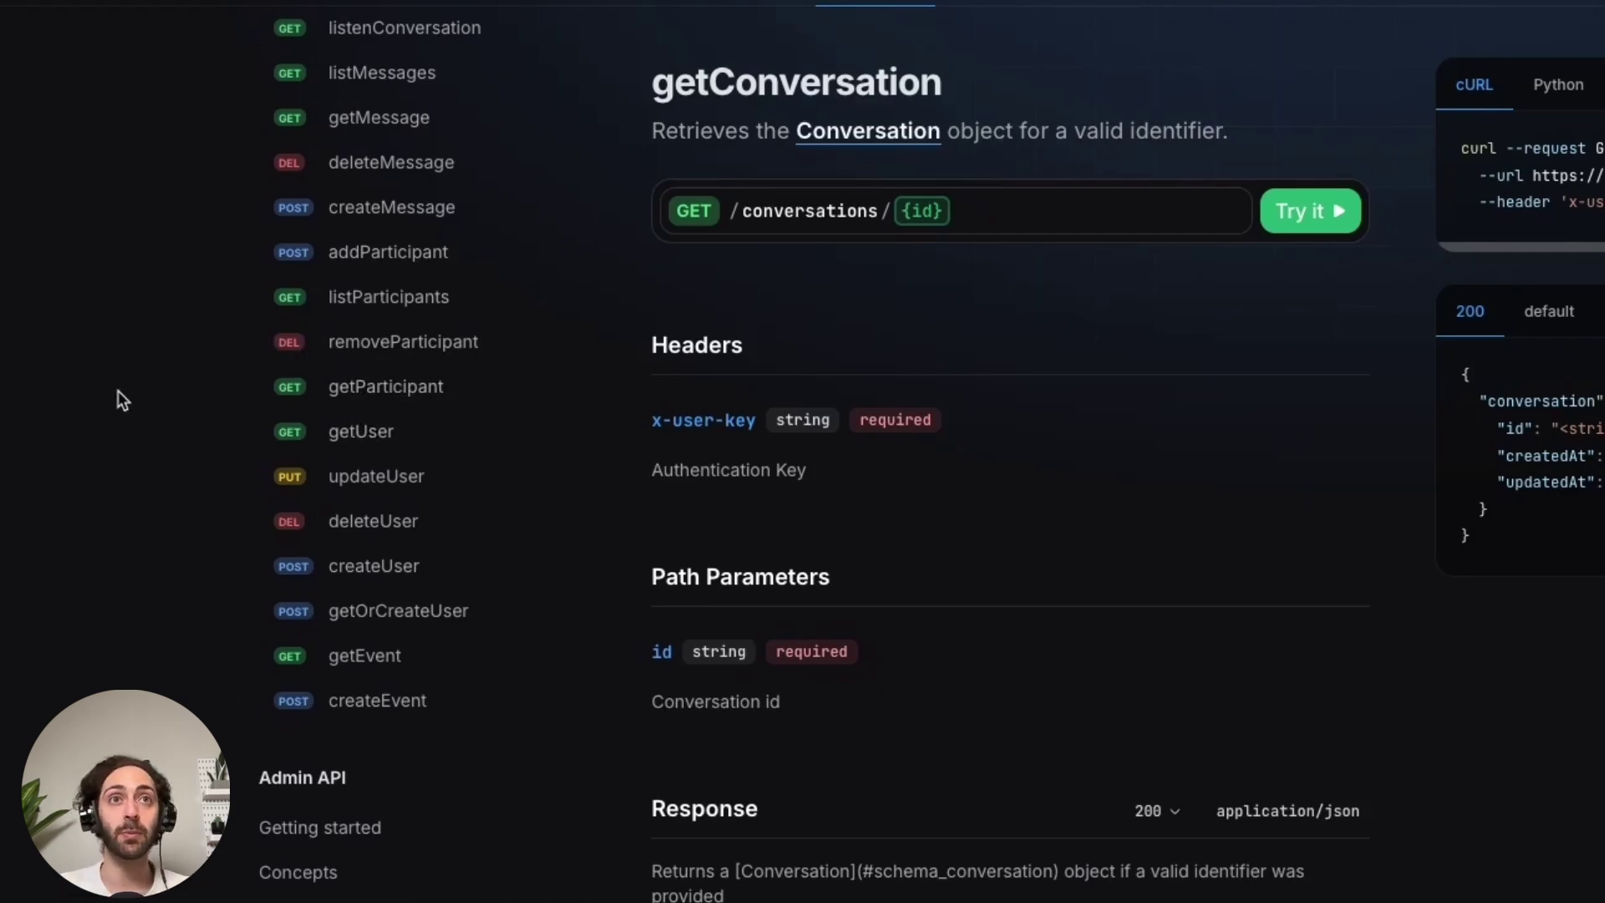
scroll(395, 703, up, 2)
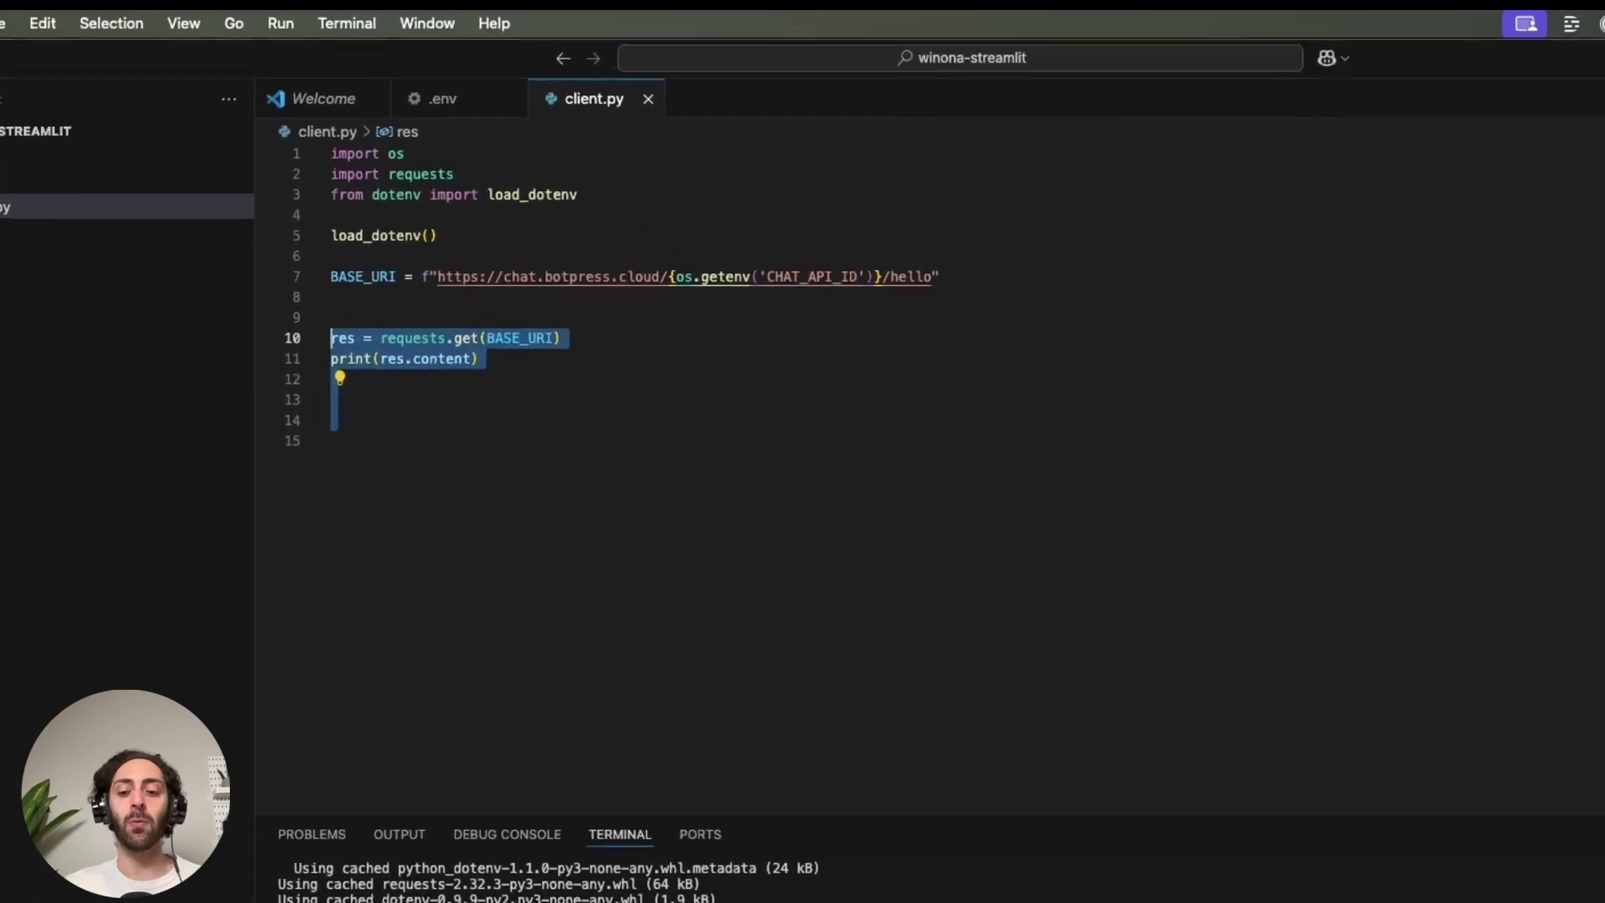
text(class Bot)
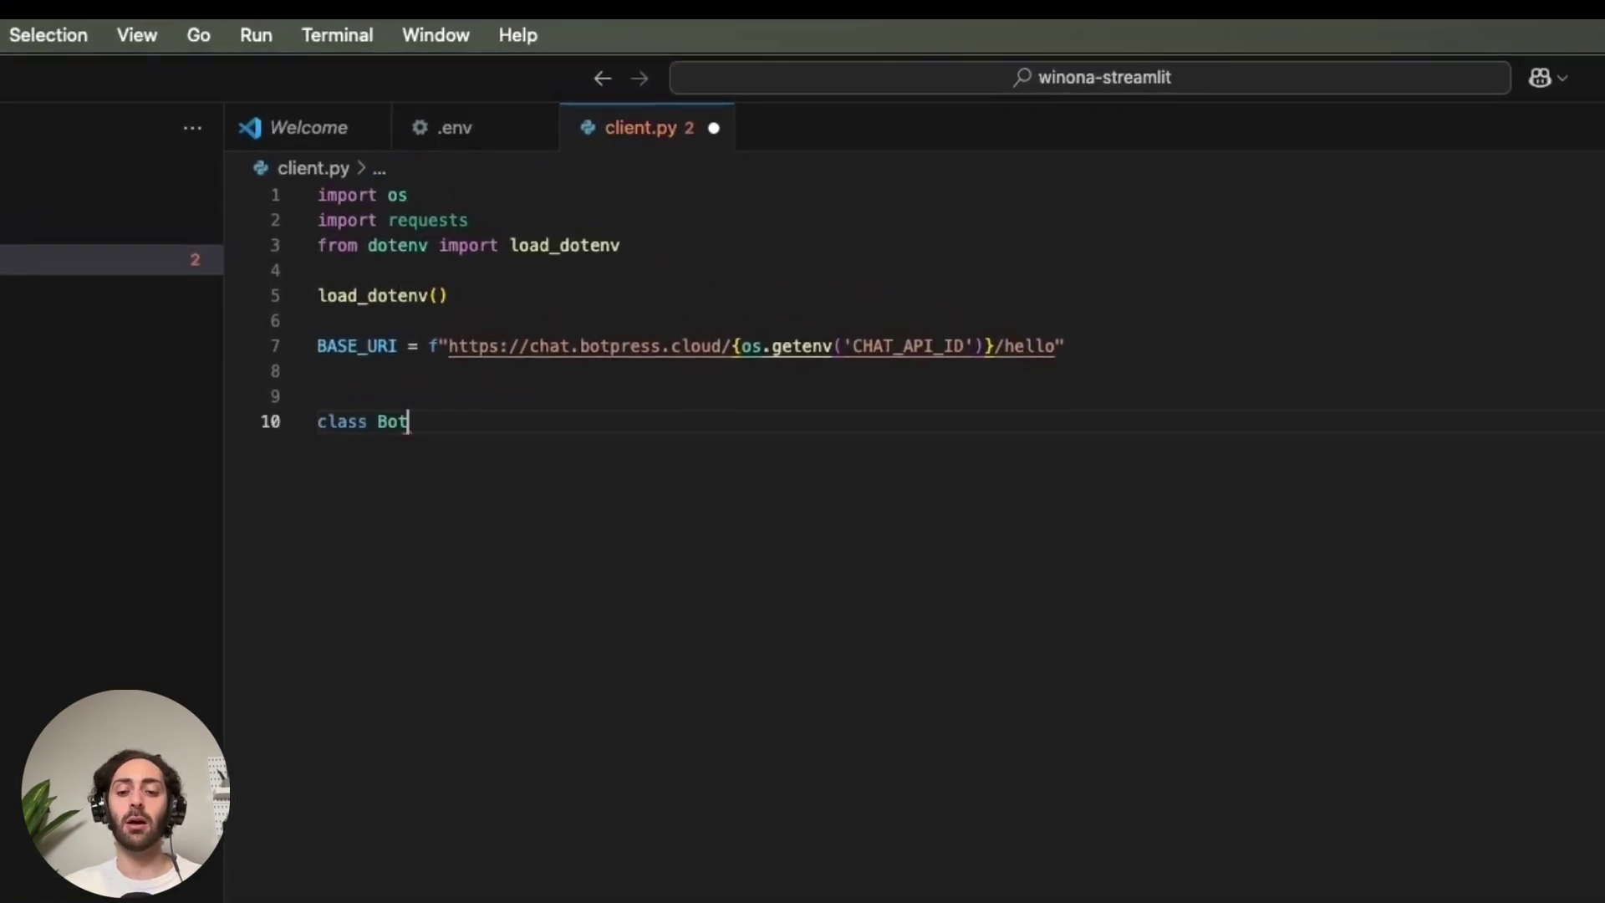
text(pressClein)
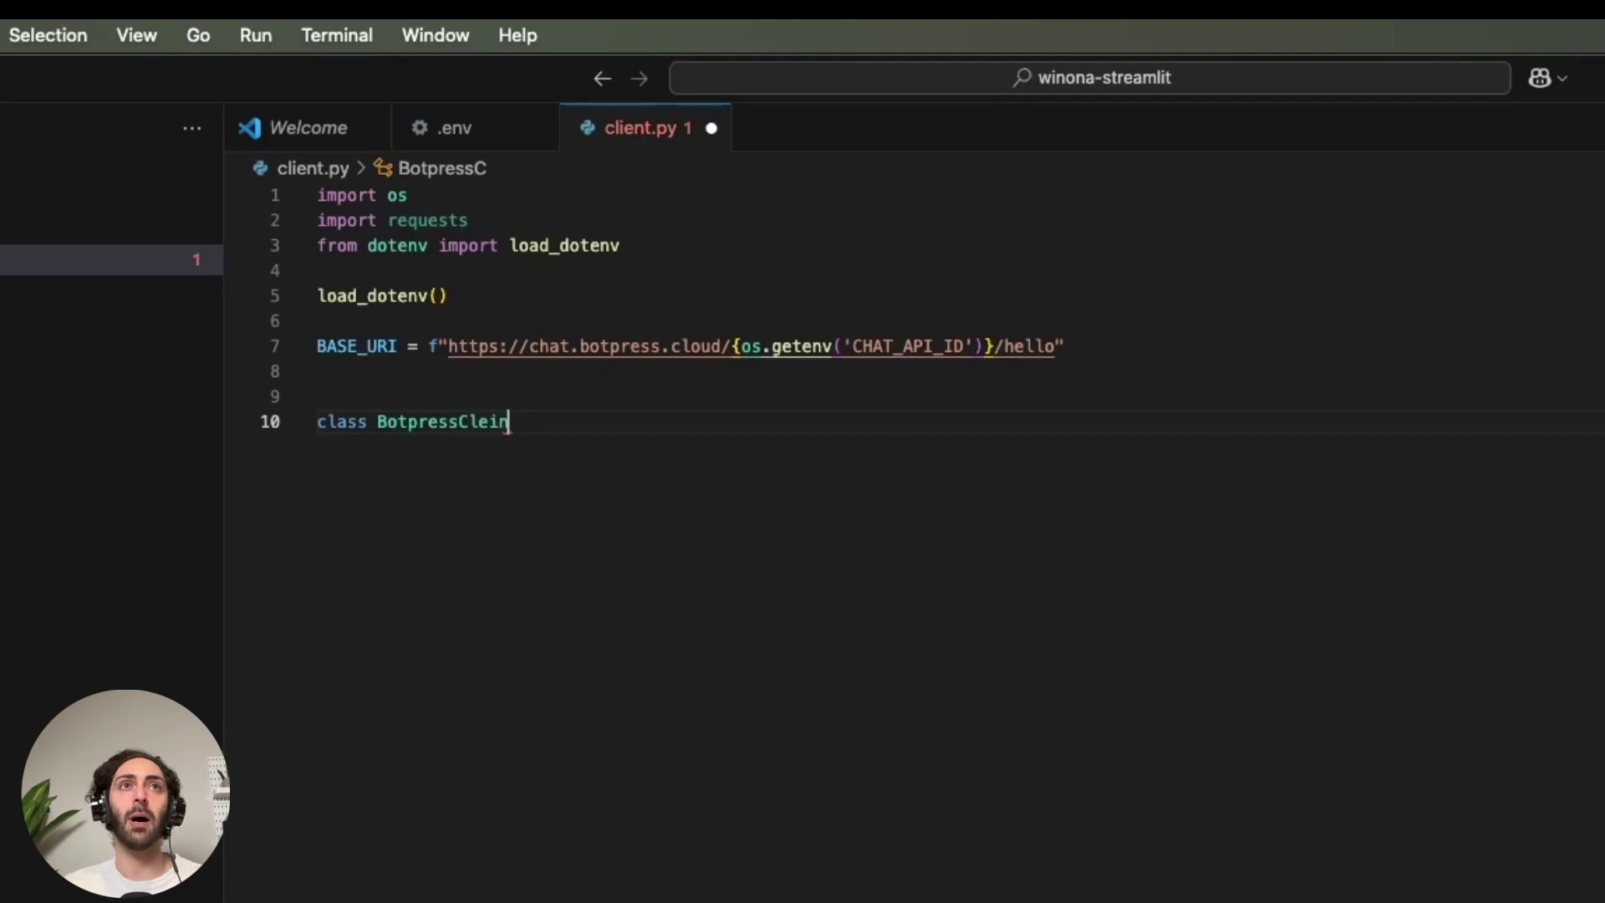
Define the BotpressClient class with an __init__ constructor in client.py.
key(BackSpace)
key(BackSpace)
text(ient:)
key(Return)
text(def __init)
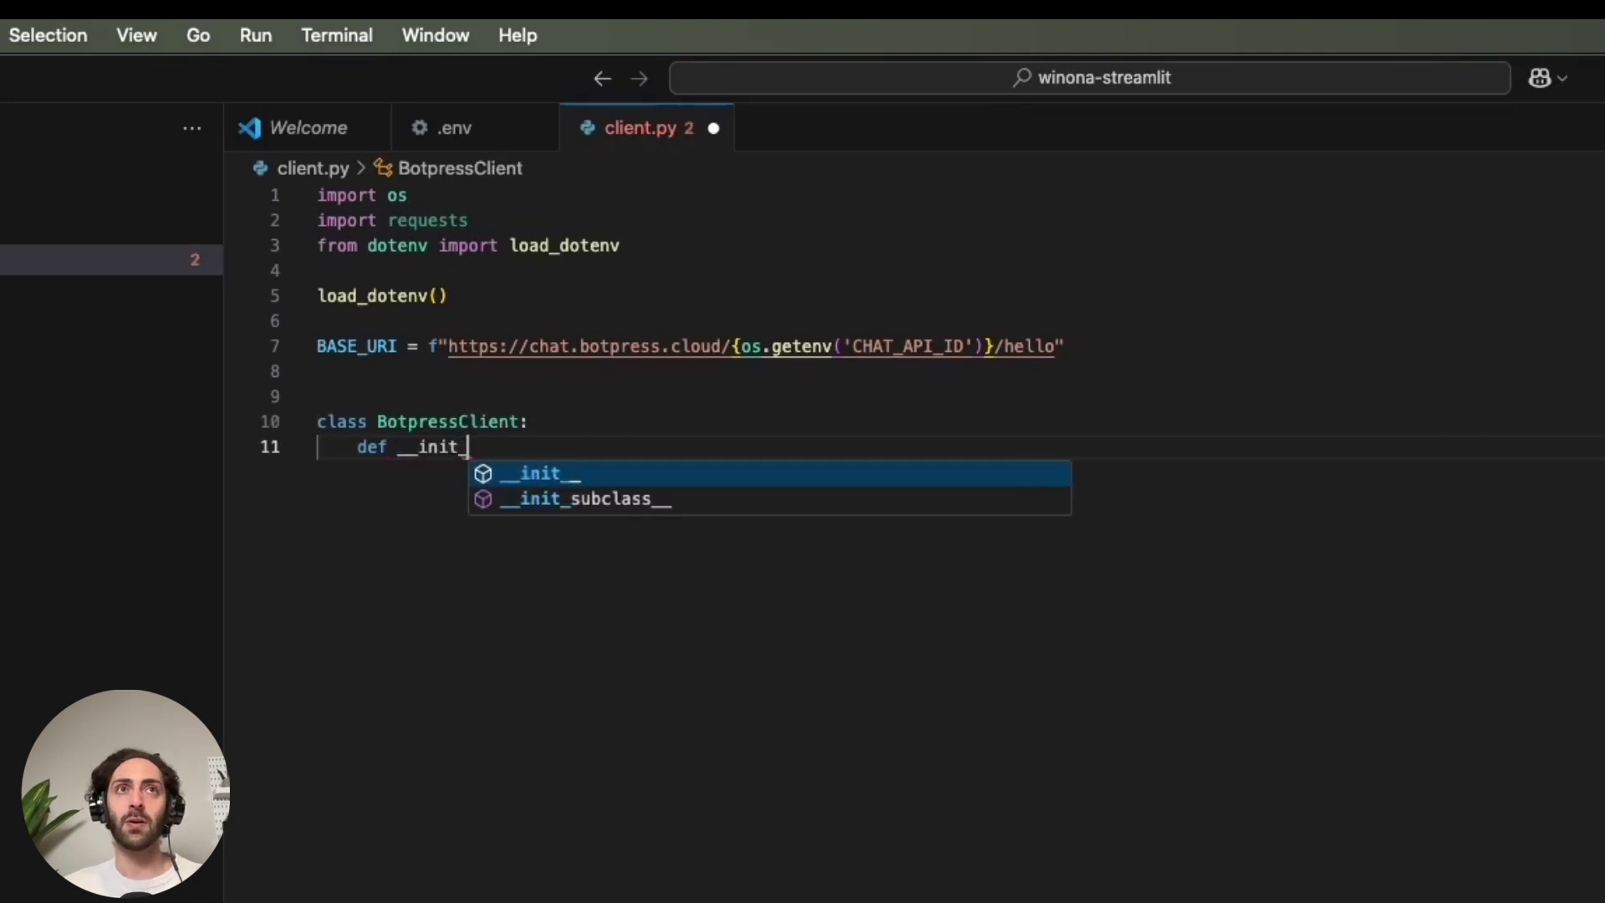
text(__(self)
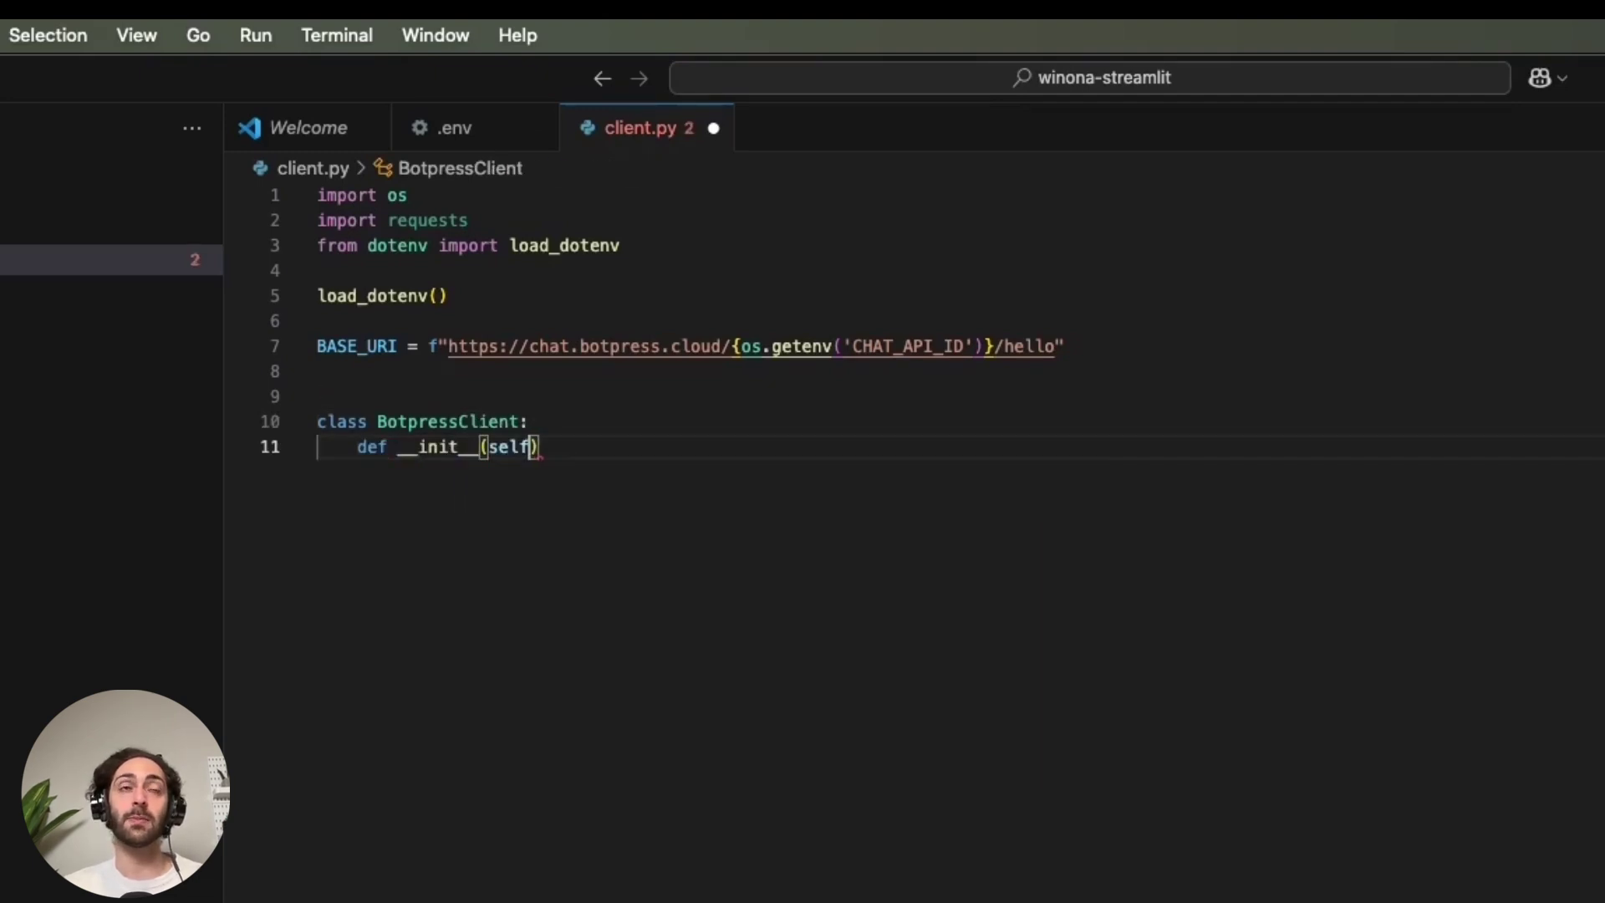
text())
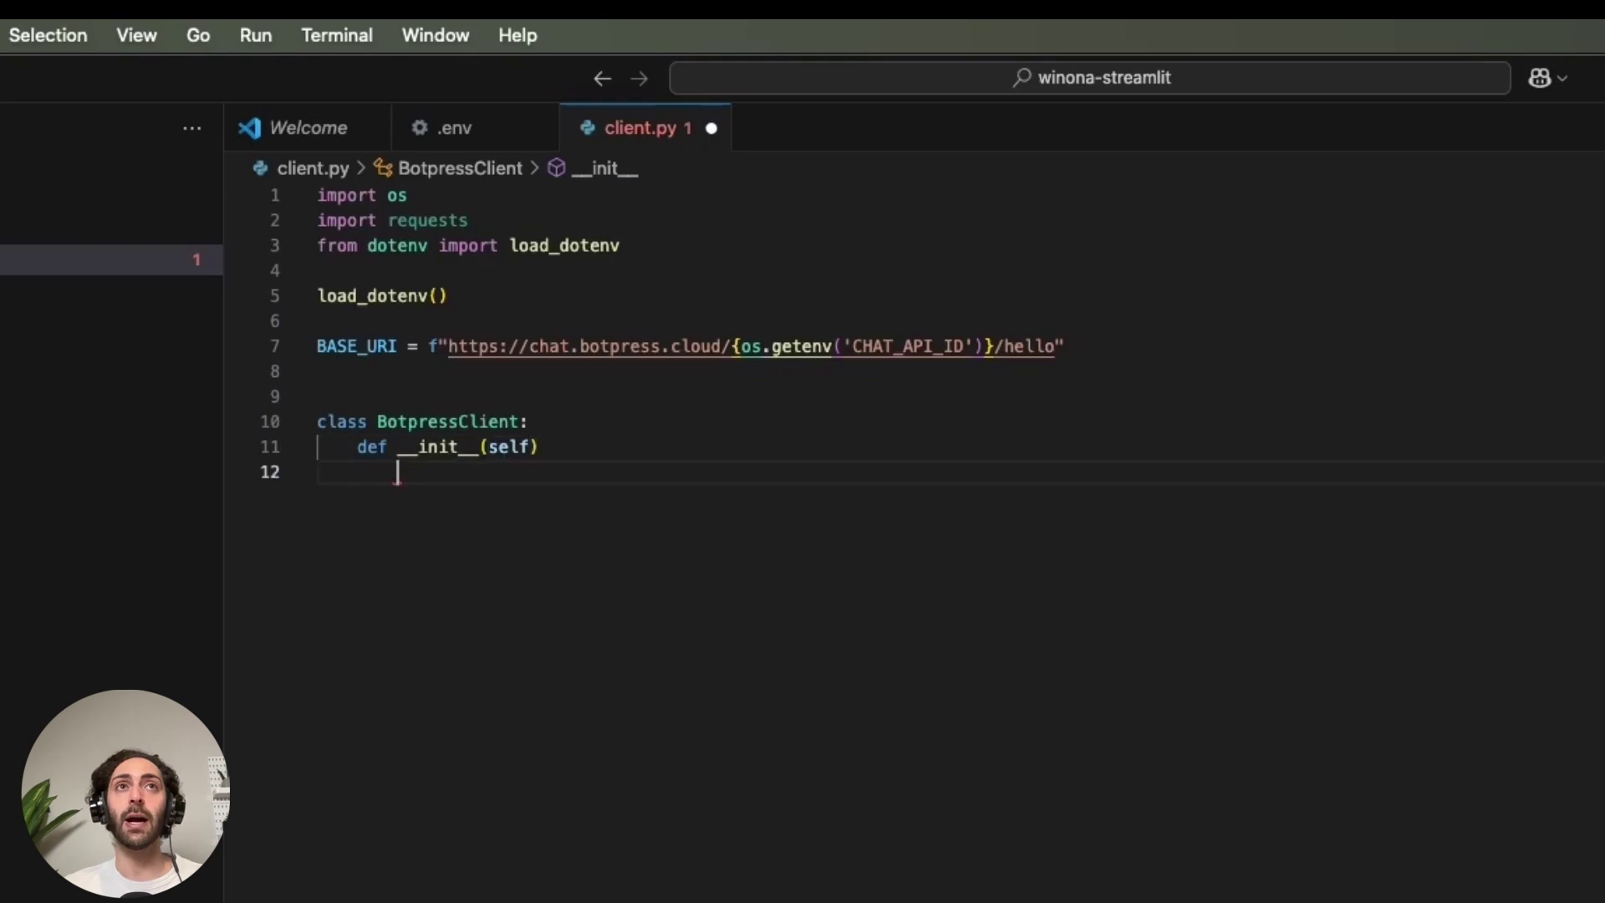
key(Return)
text(pass)
key(Up)
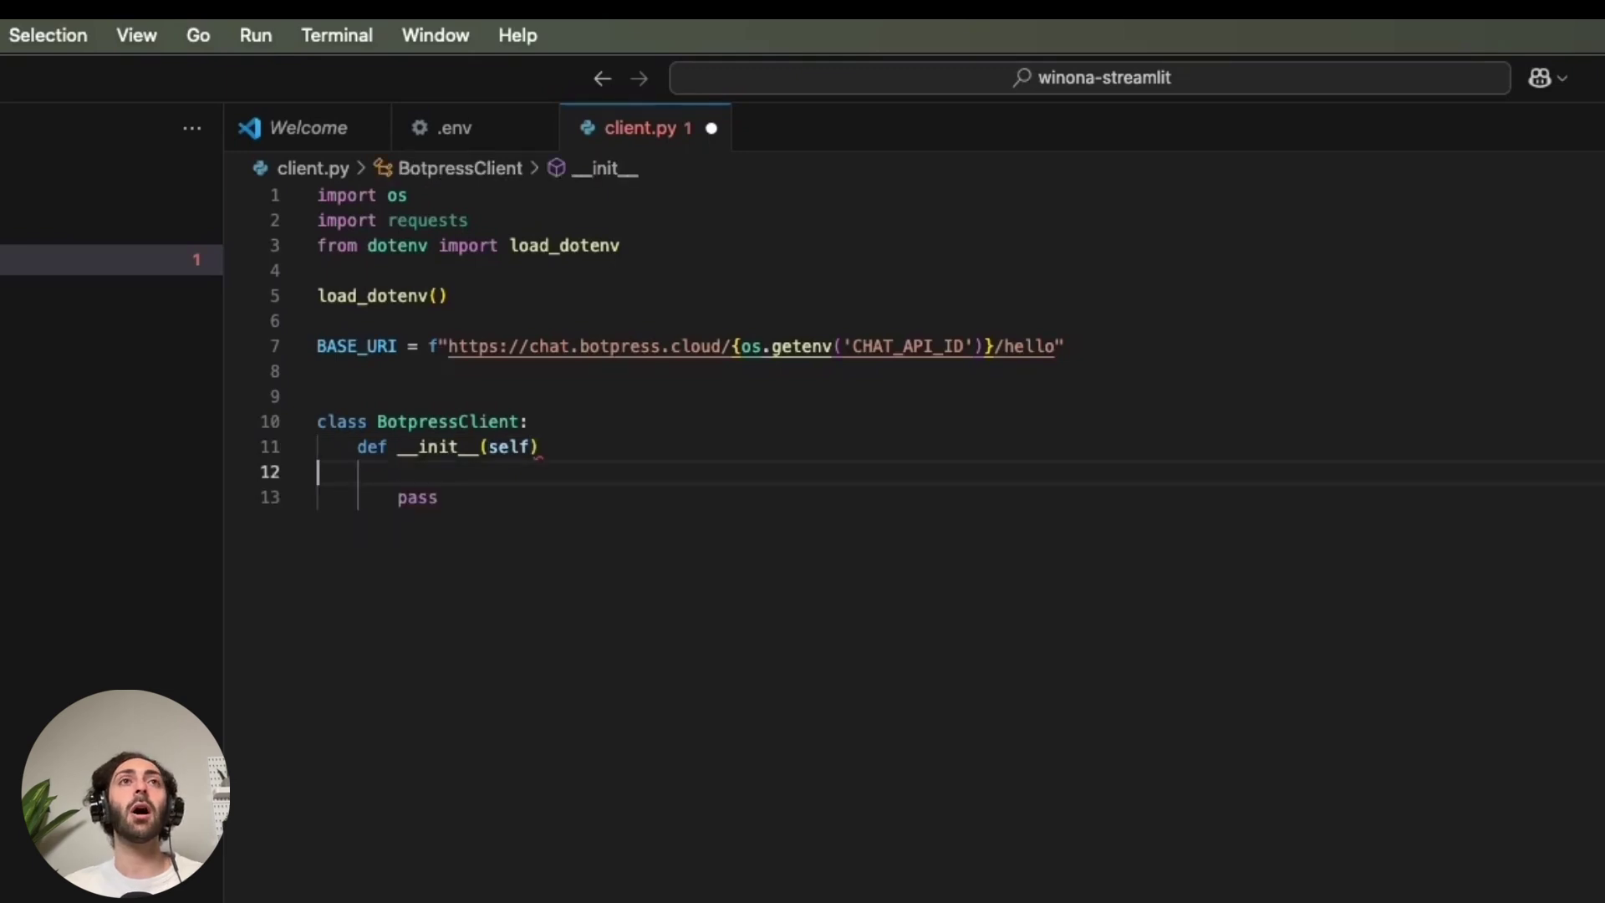
key(BackSpace)
key(Down)
key(Return)
key(Return)
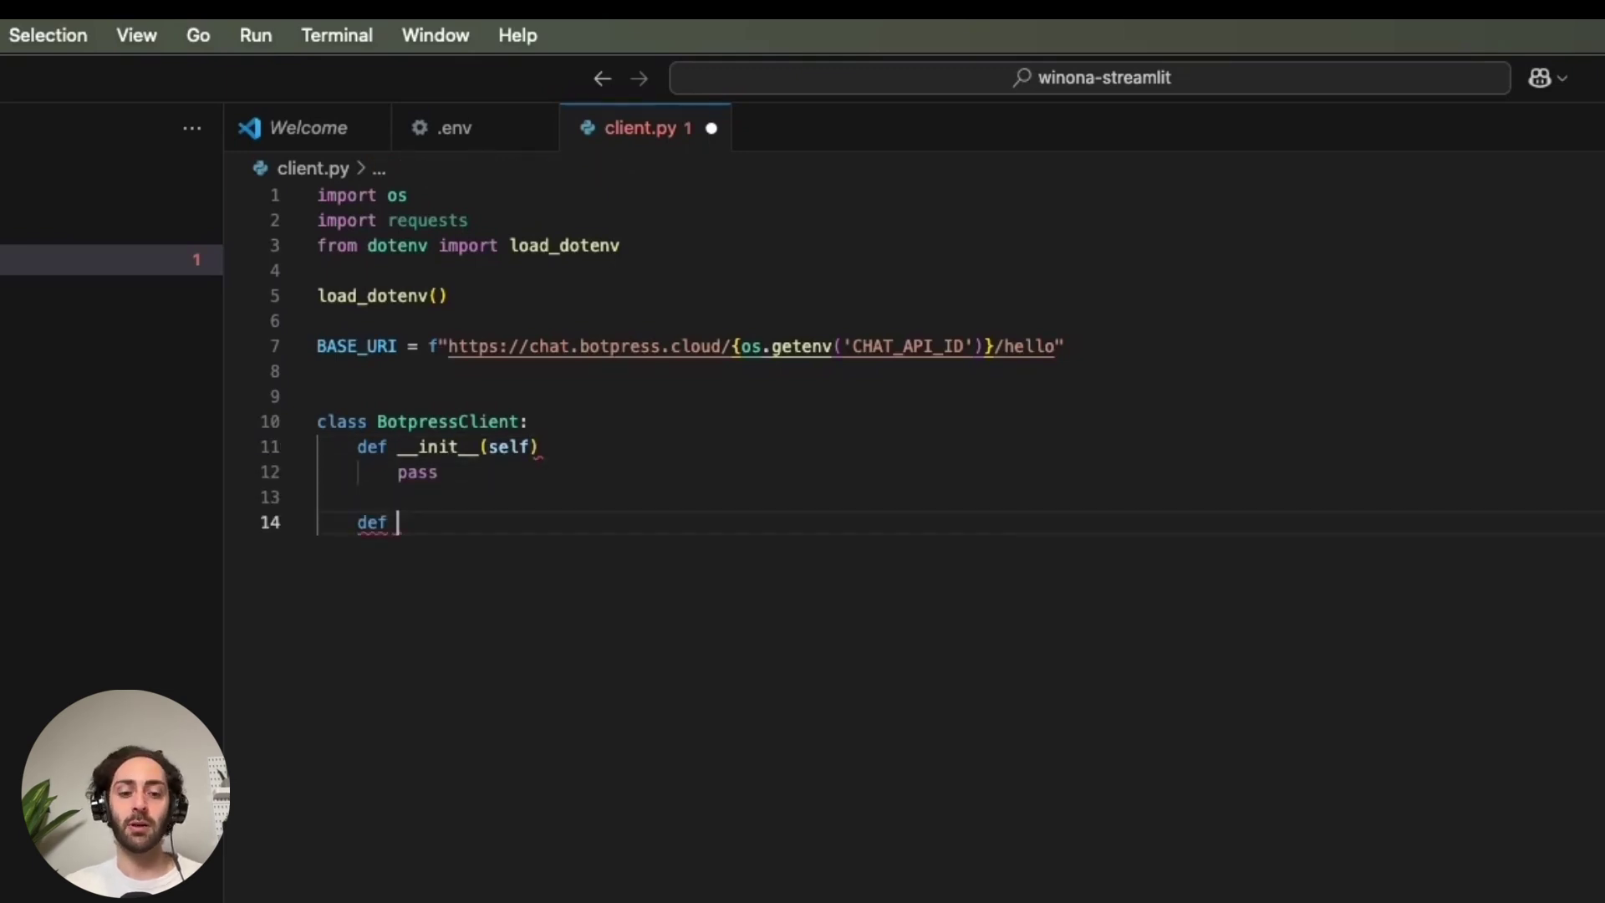
text(_res)
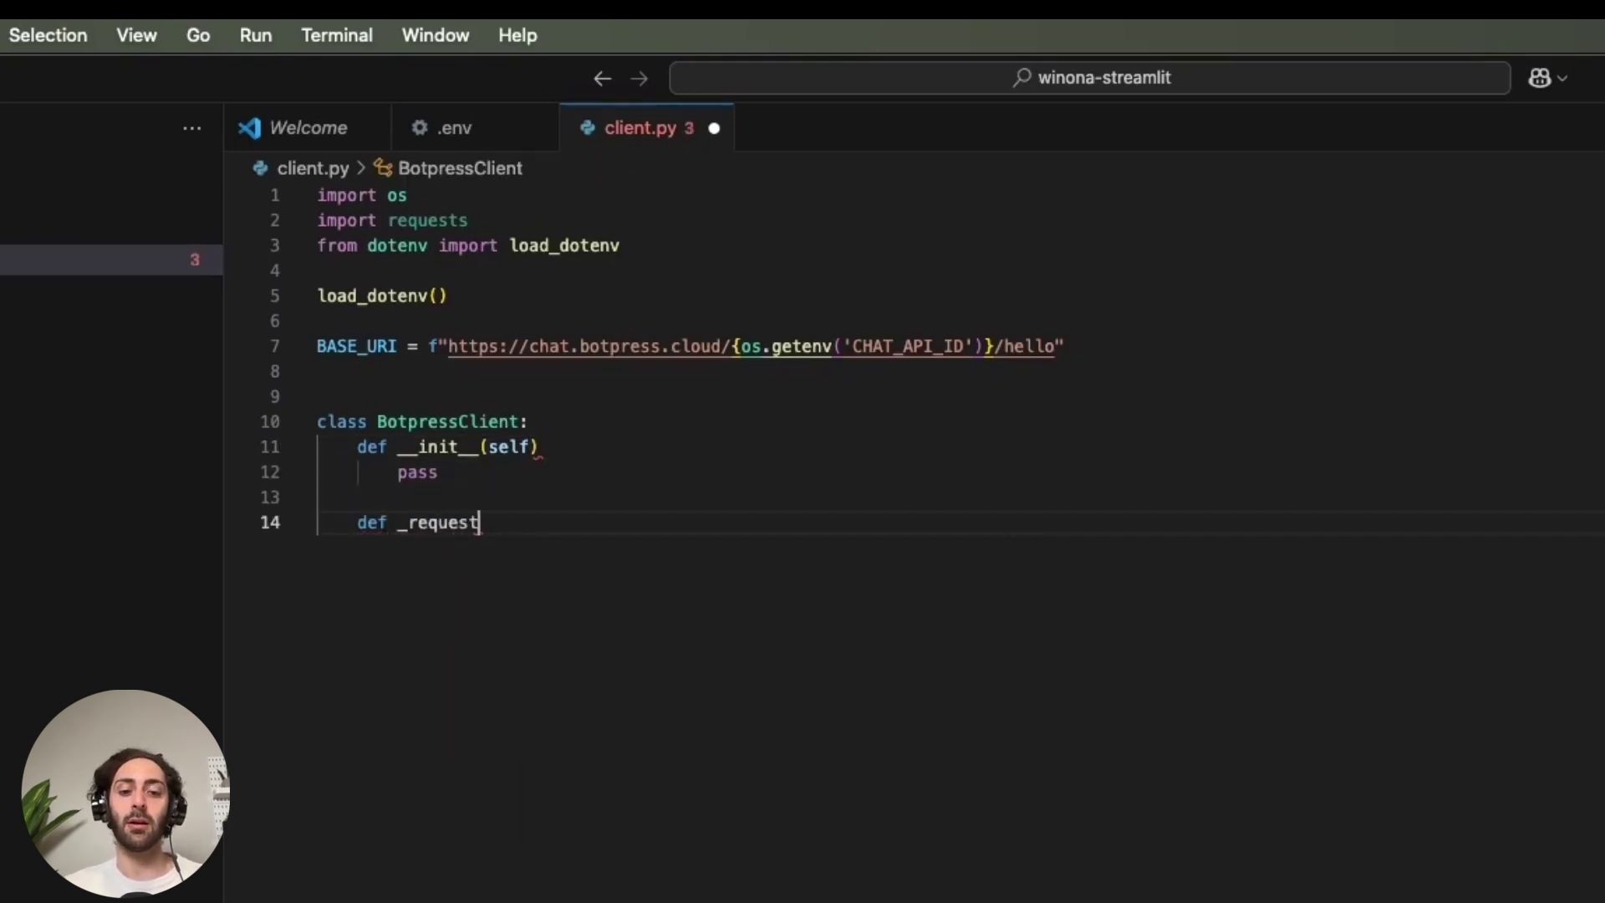
text(()
scroll(663, 616, down, 2)
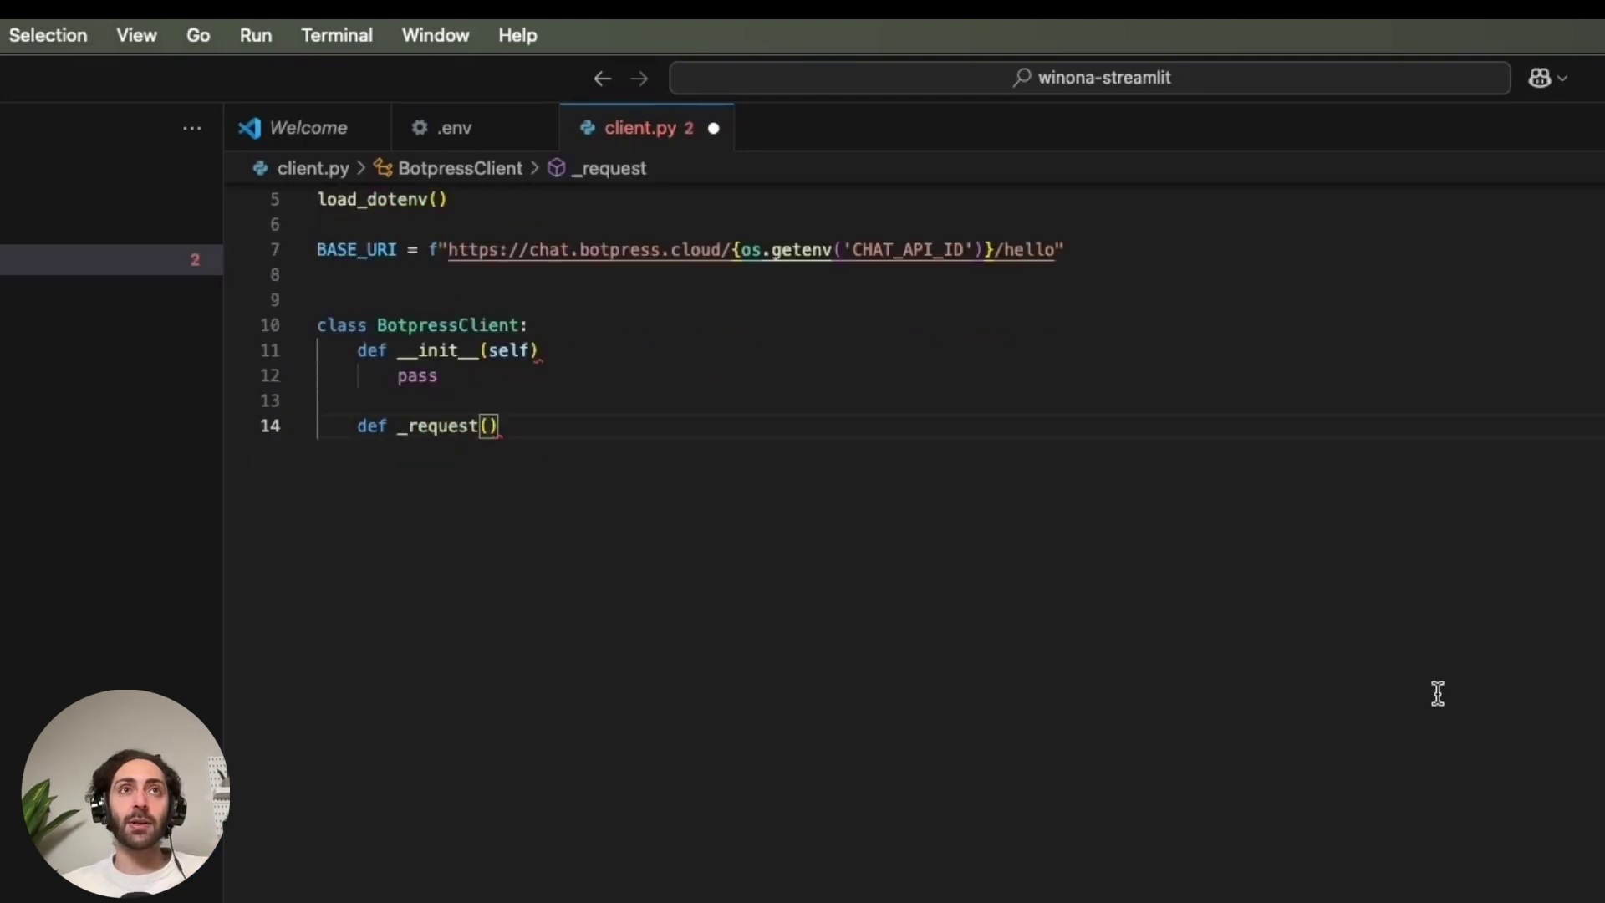
text(self,)
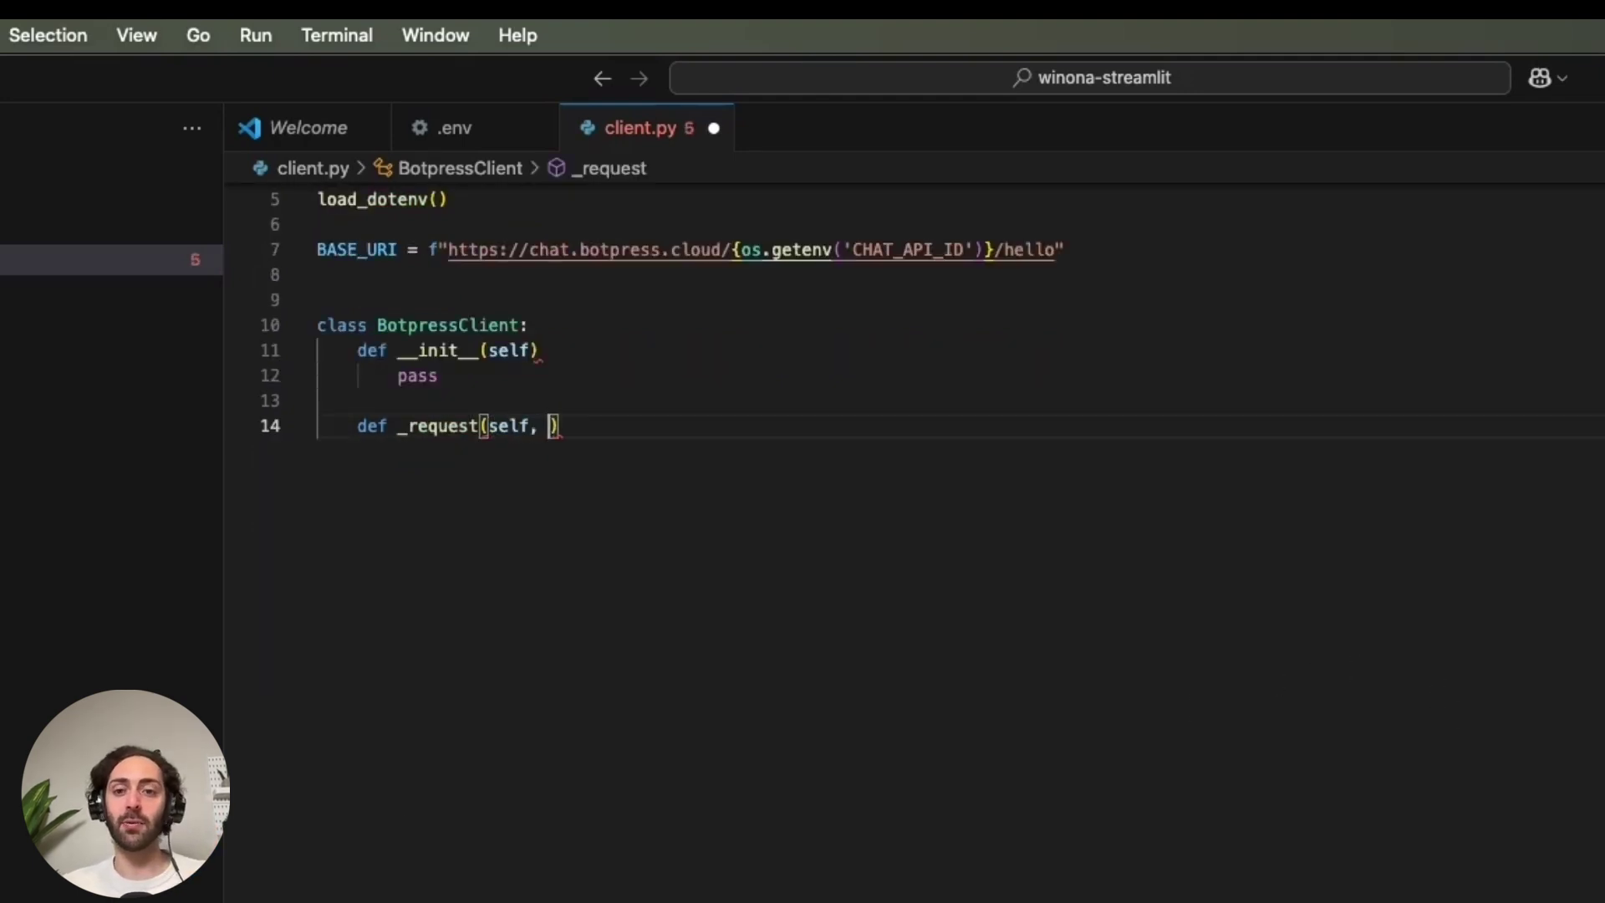
Add a _request(method, path, body) helper and a create_user method calling _request("POST", "/users").
key(Tab)
key(Return)
text(url = f")
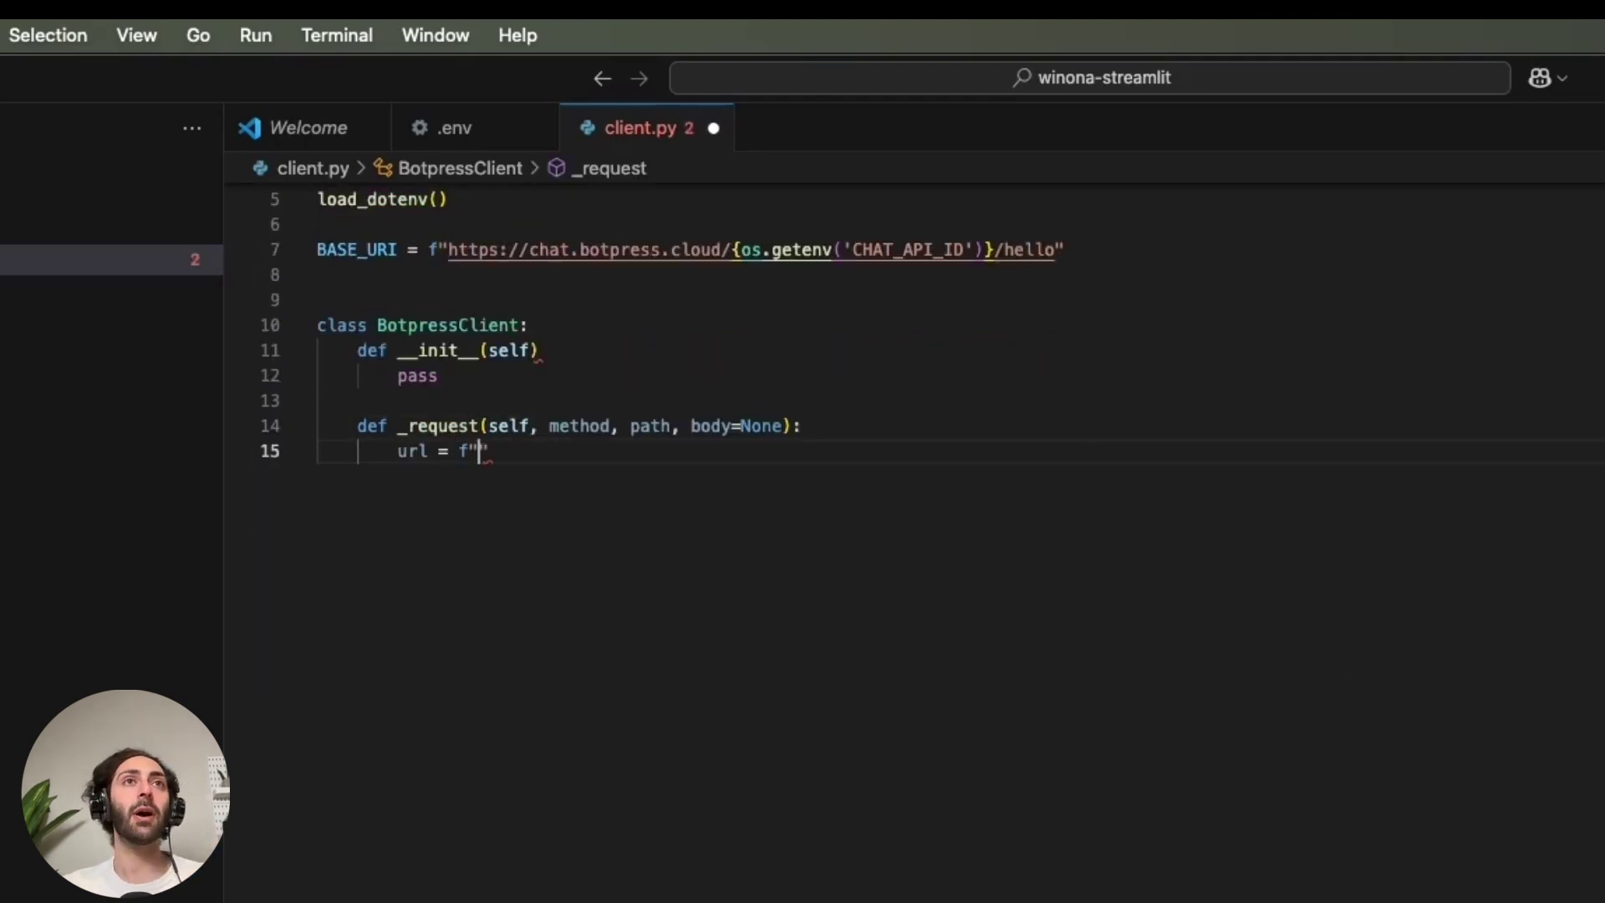
scroll(492, 336, up, 2)
text({BASE_URI})
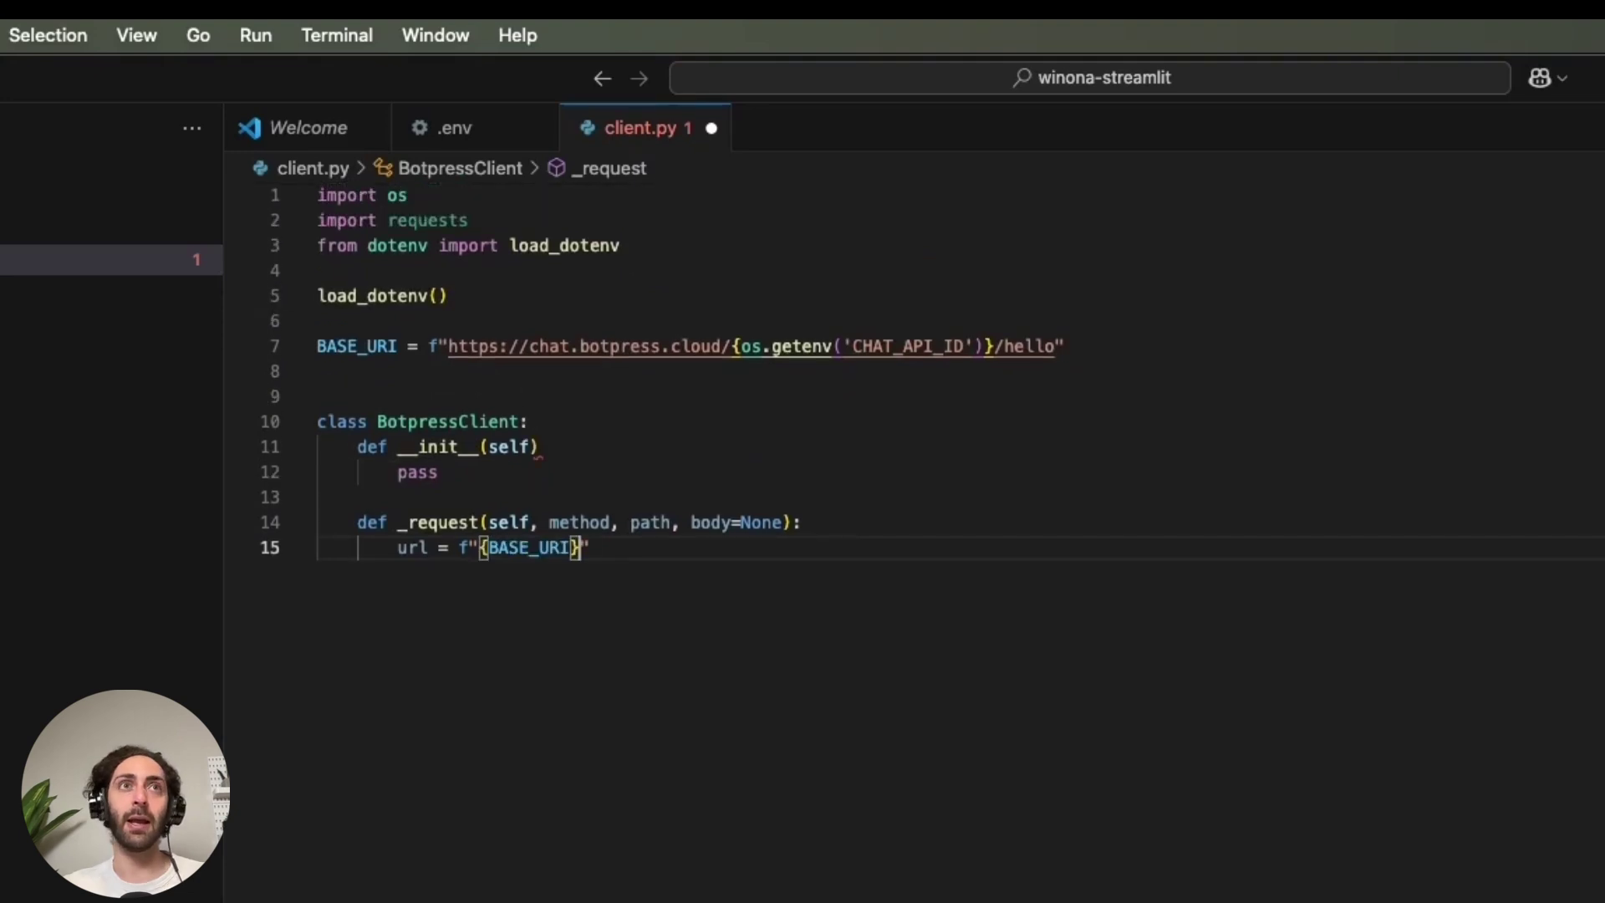
text({)
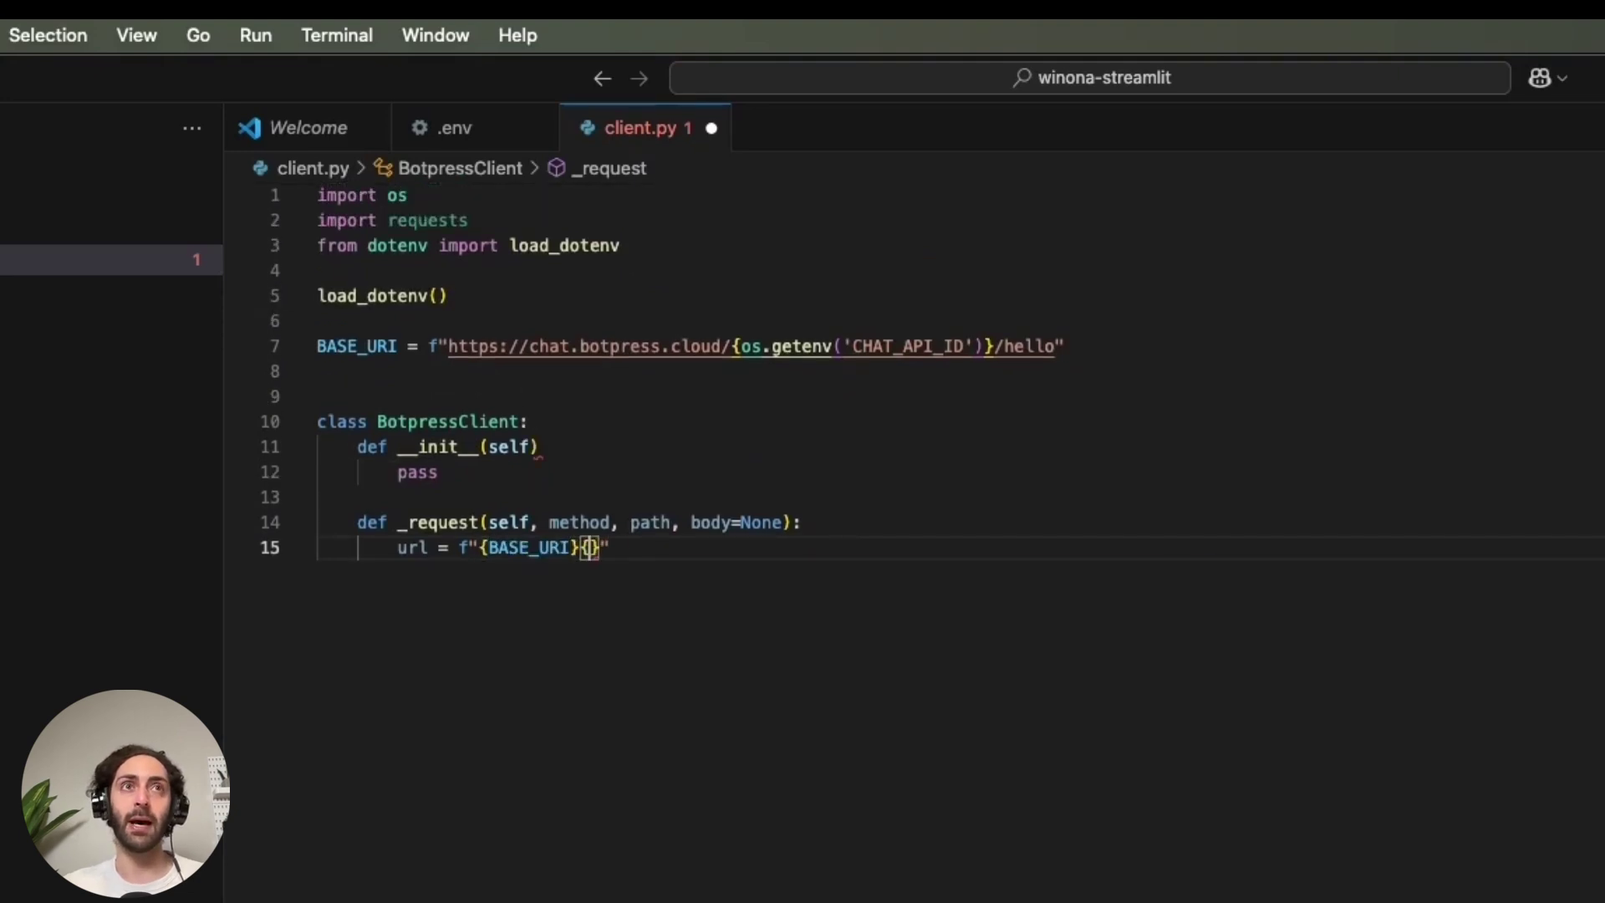
text(path})
key(End)
key(Return)
key(Return)
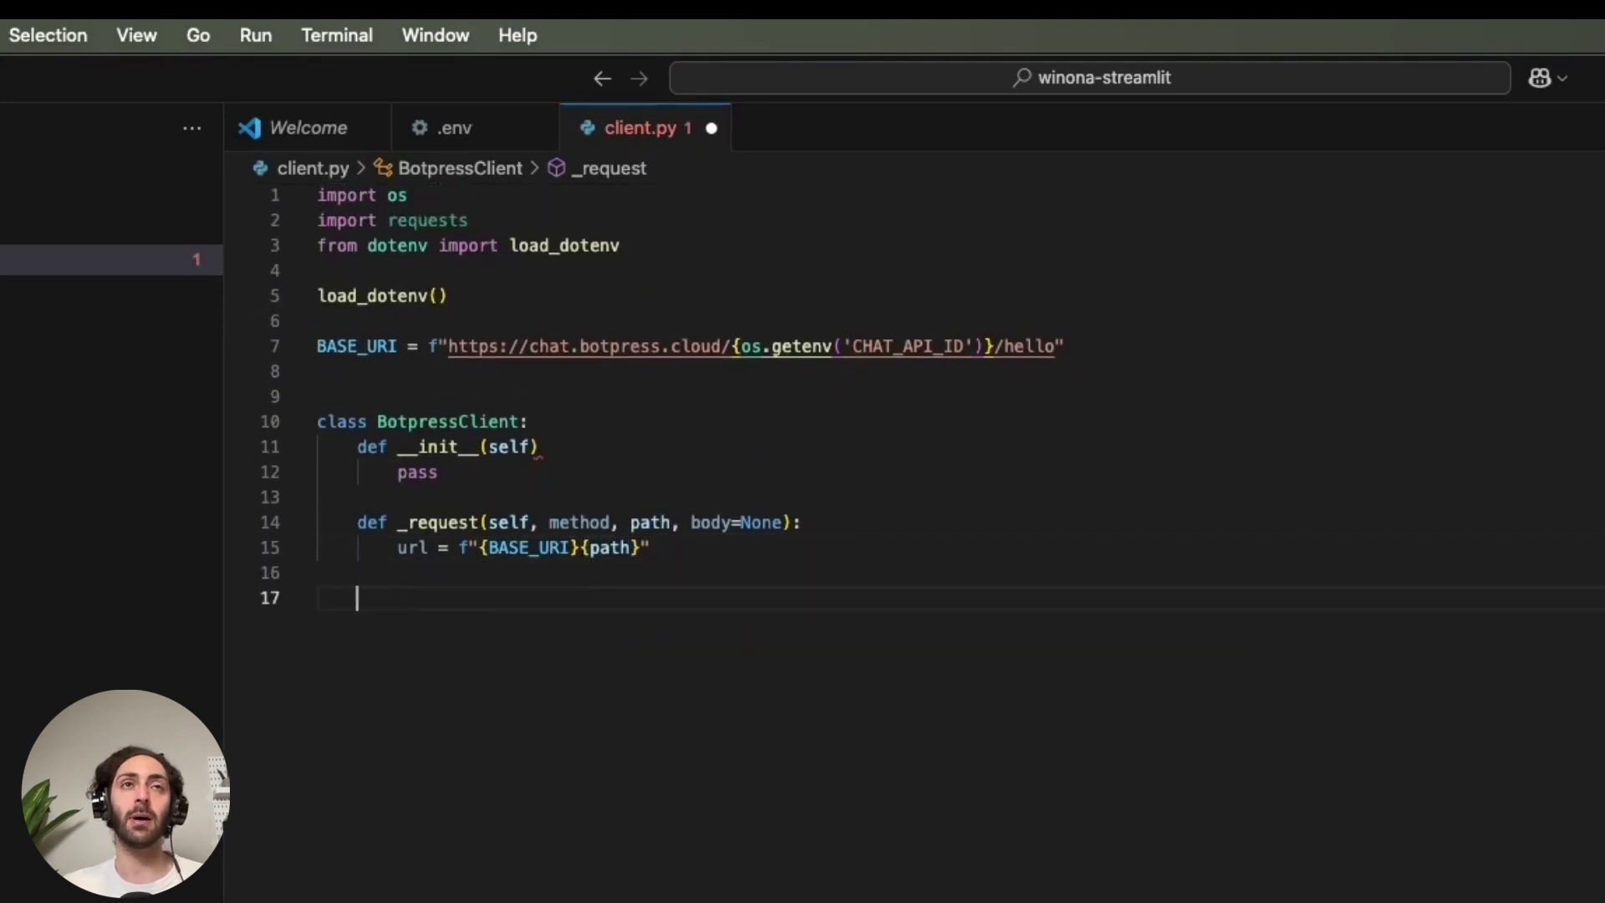
key(Return)
text(def create_user()
text(self):)
key(Return)
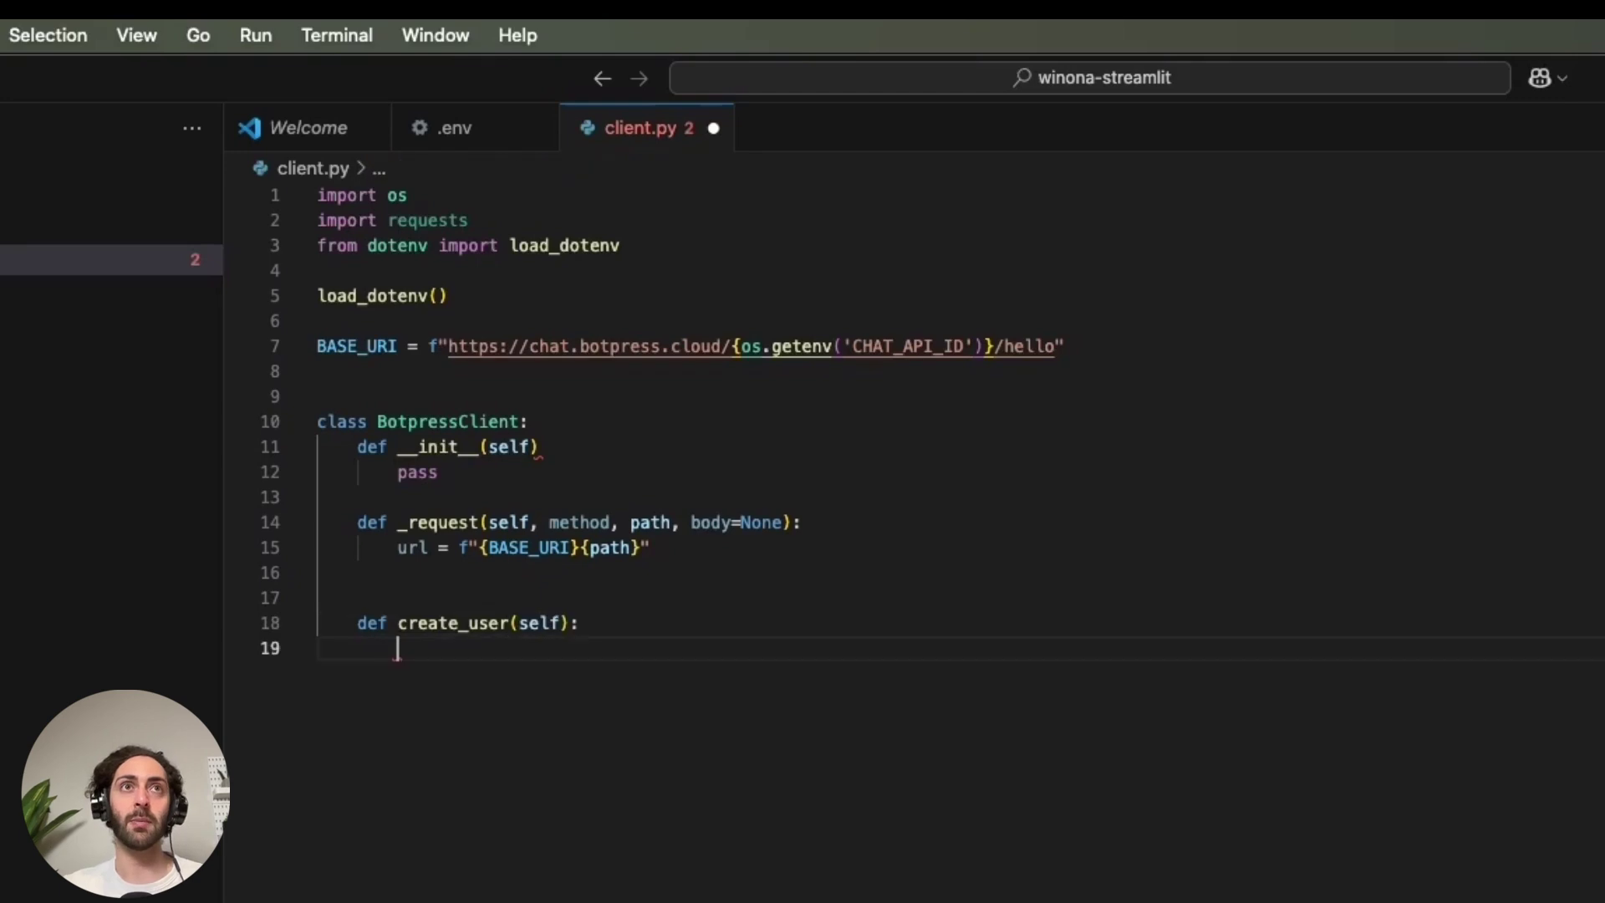
key(Return)
text(self._request()
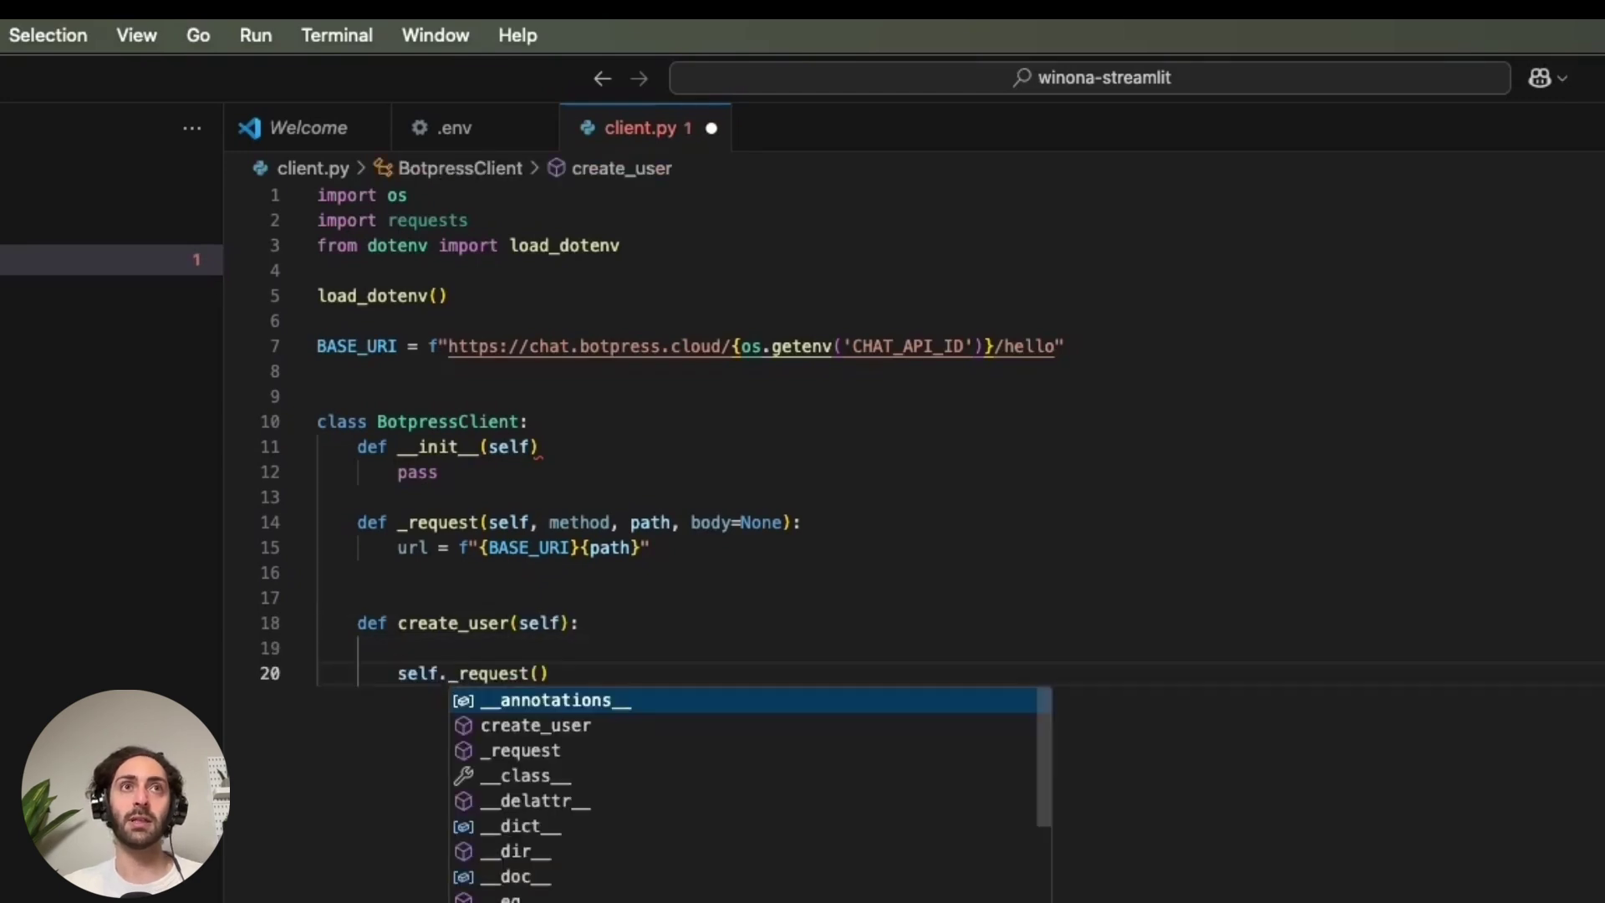
text())
text("POST")
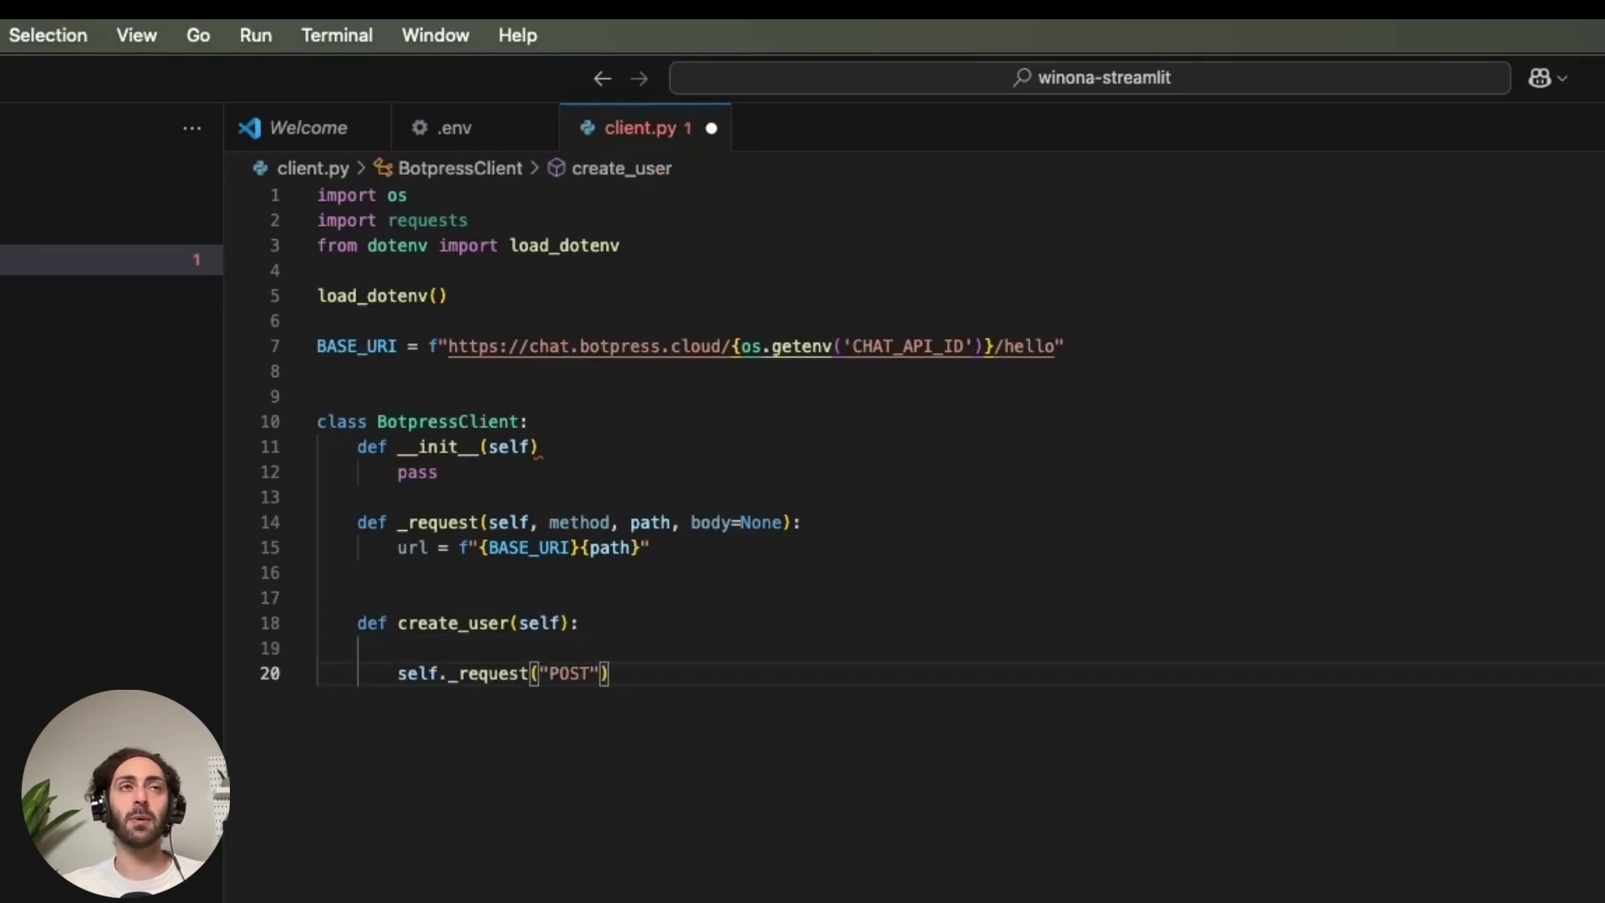
text(", "/)
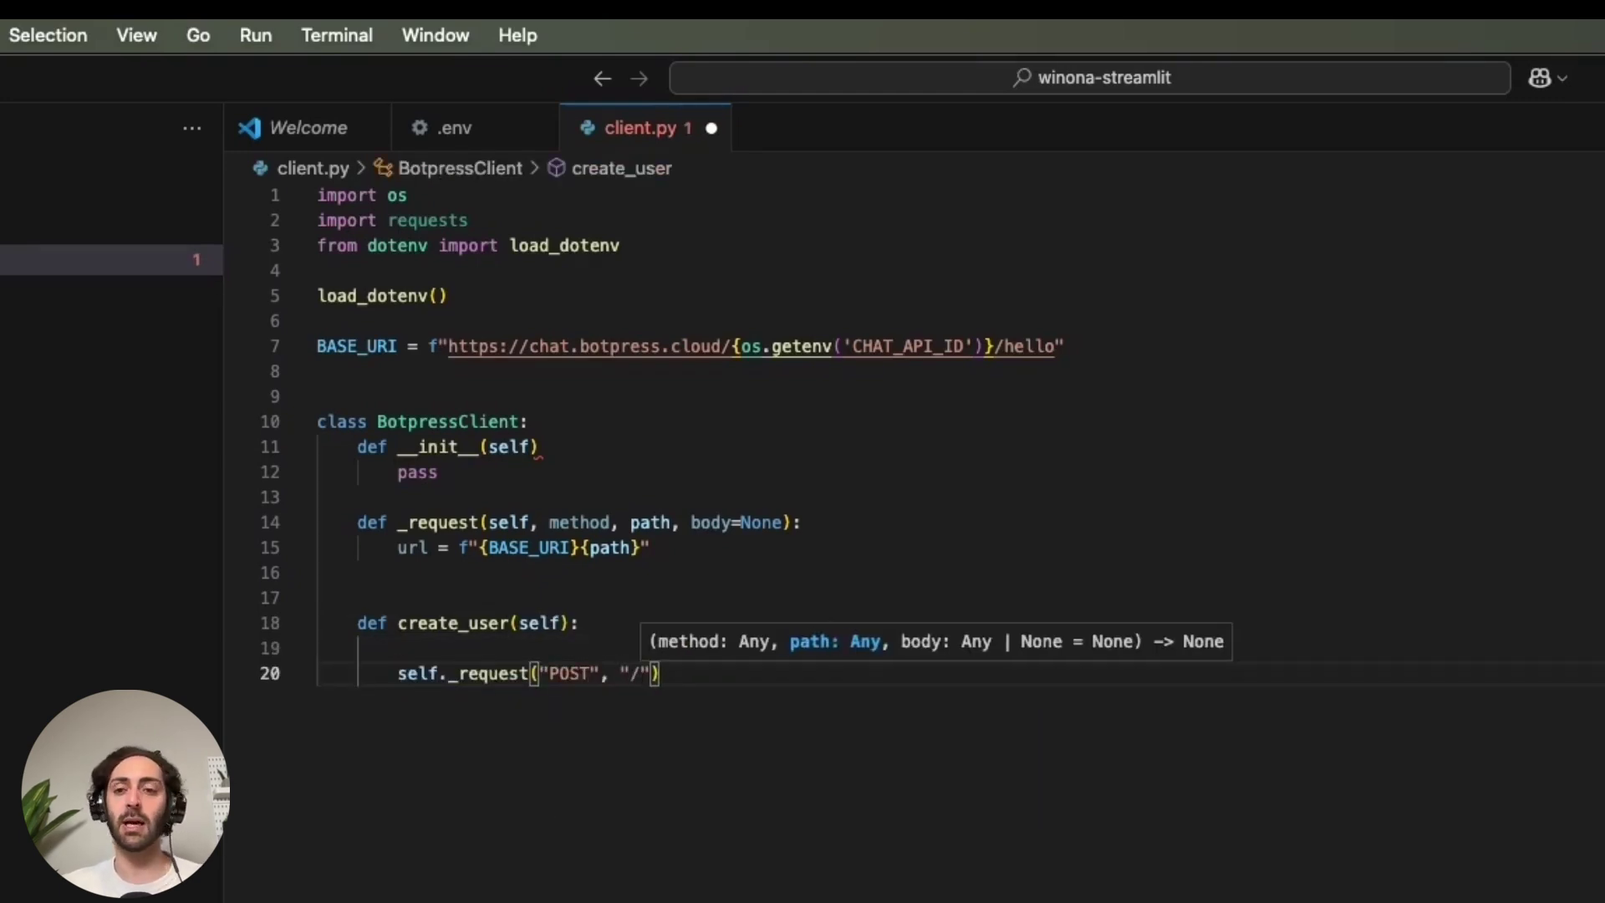
key(super+Tab)
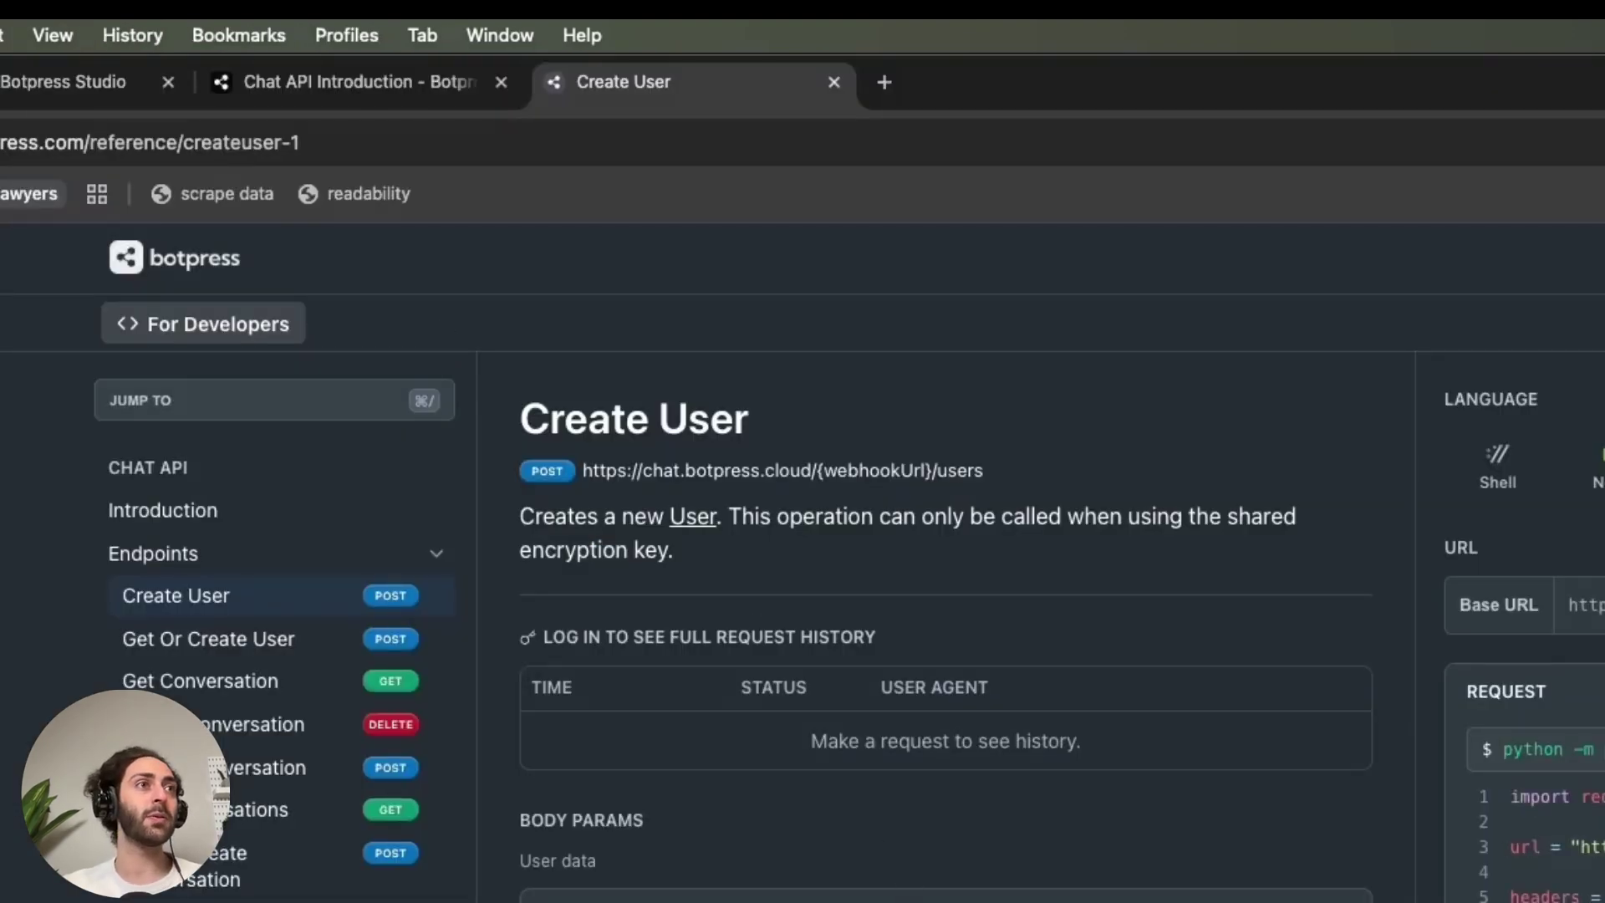
scroll(803, 565, down, 1)
Add JSON accept and Content-Type headers in __init__ and send requests.request with the body as JSON.
key(super+Tab)
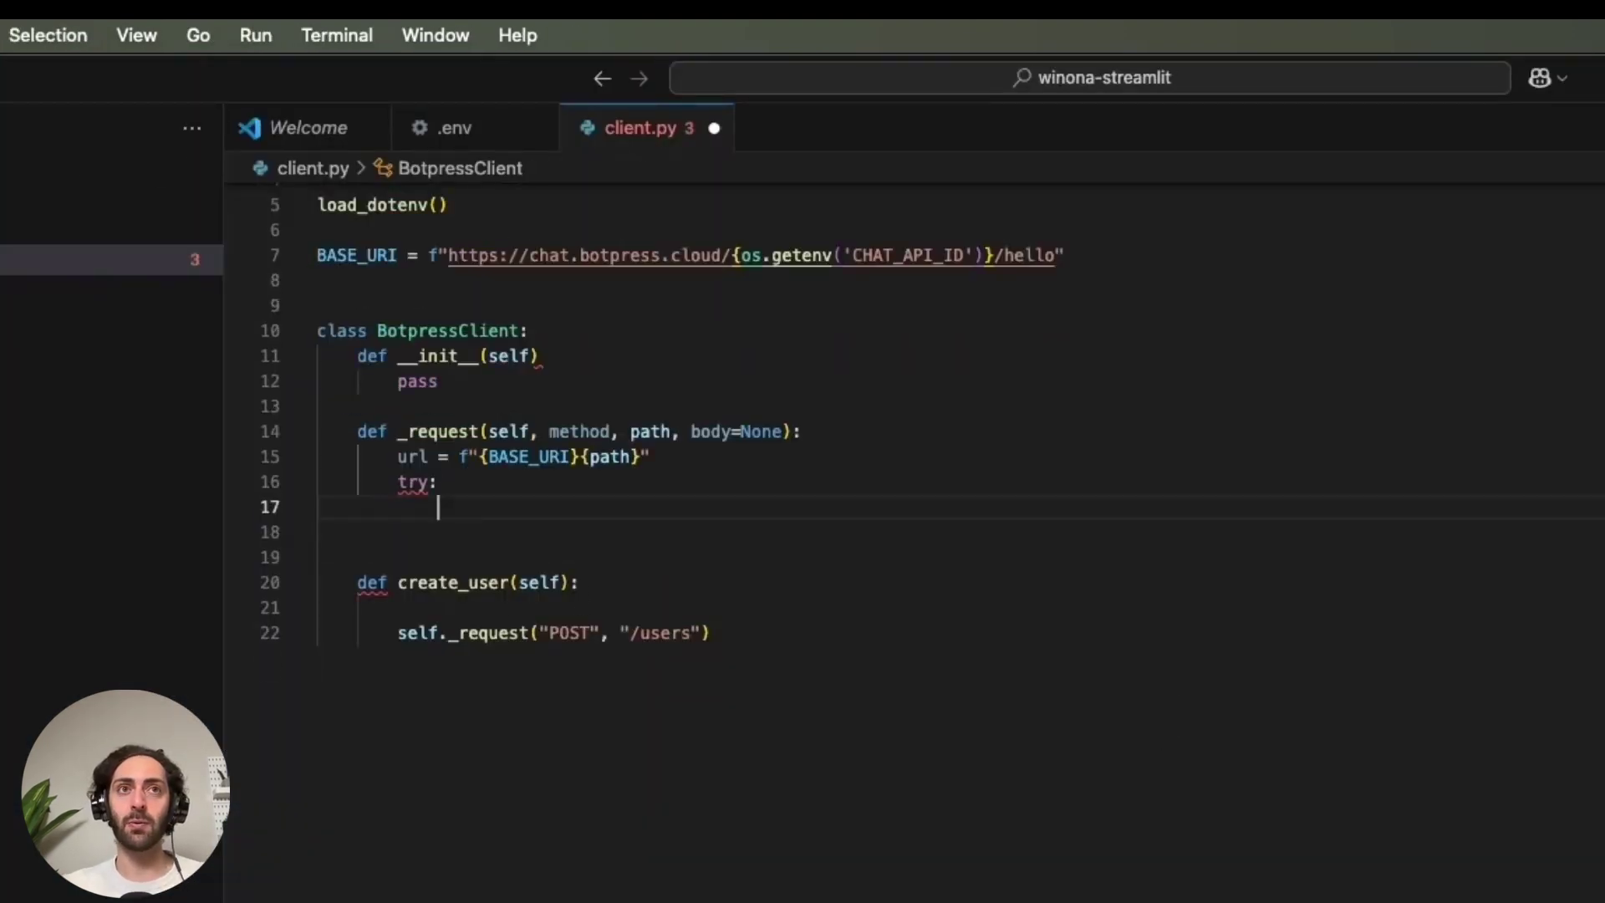
text(response = requests.request(meth)
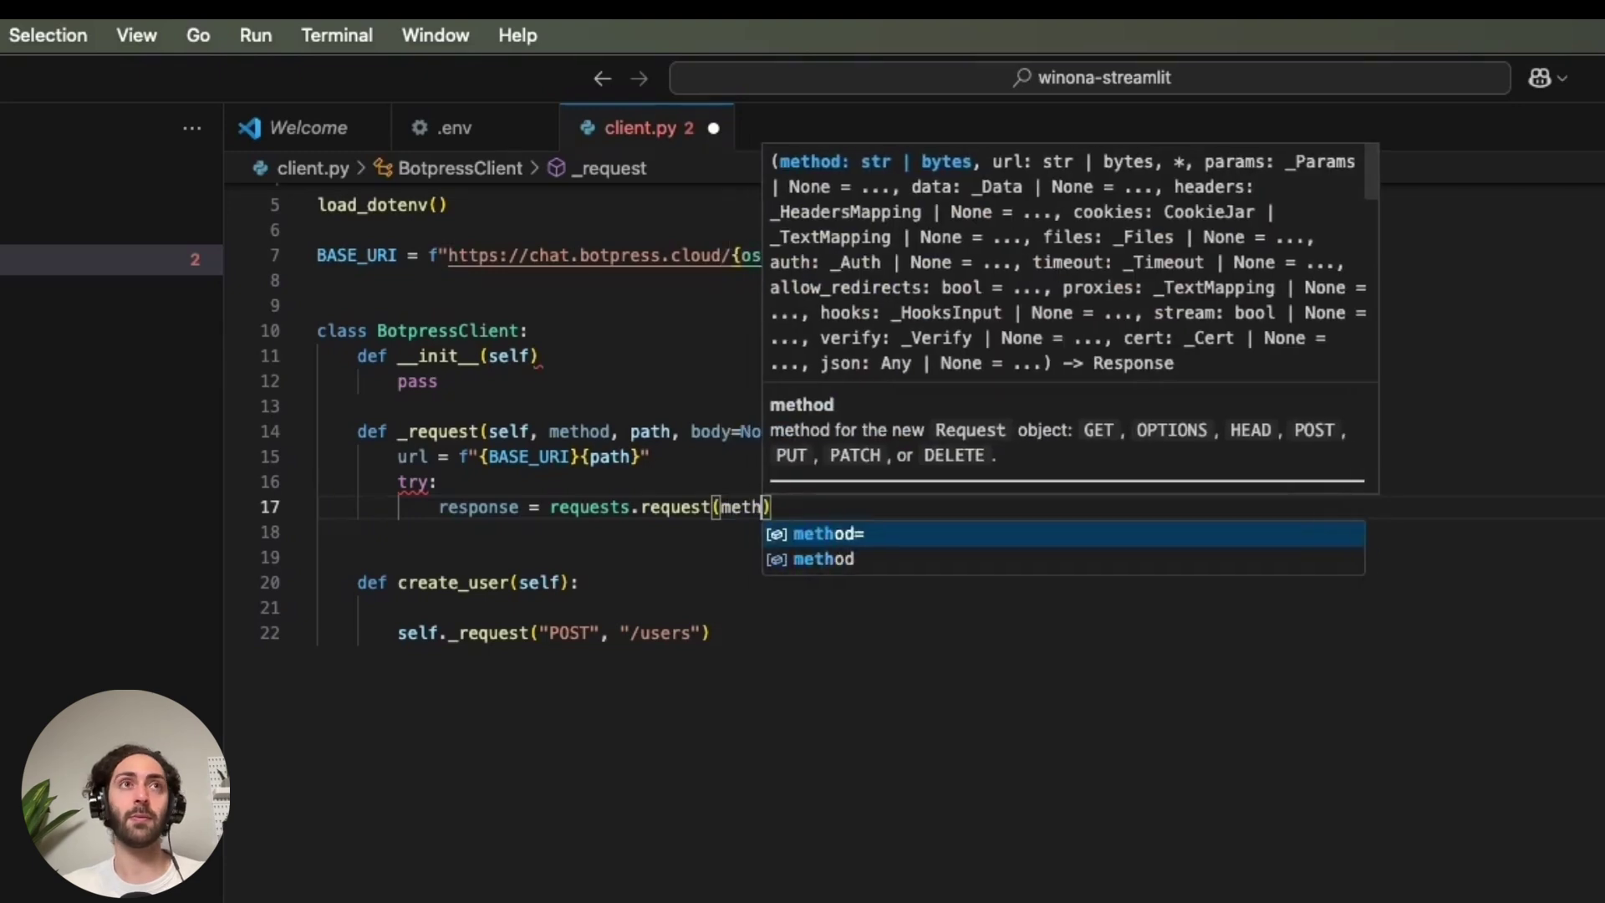
text(od, url, )
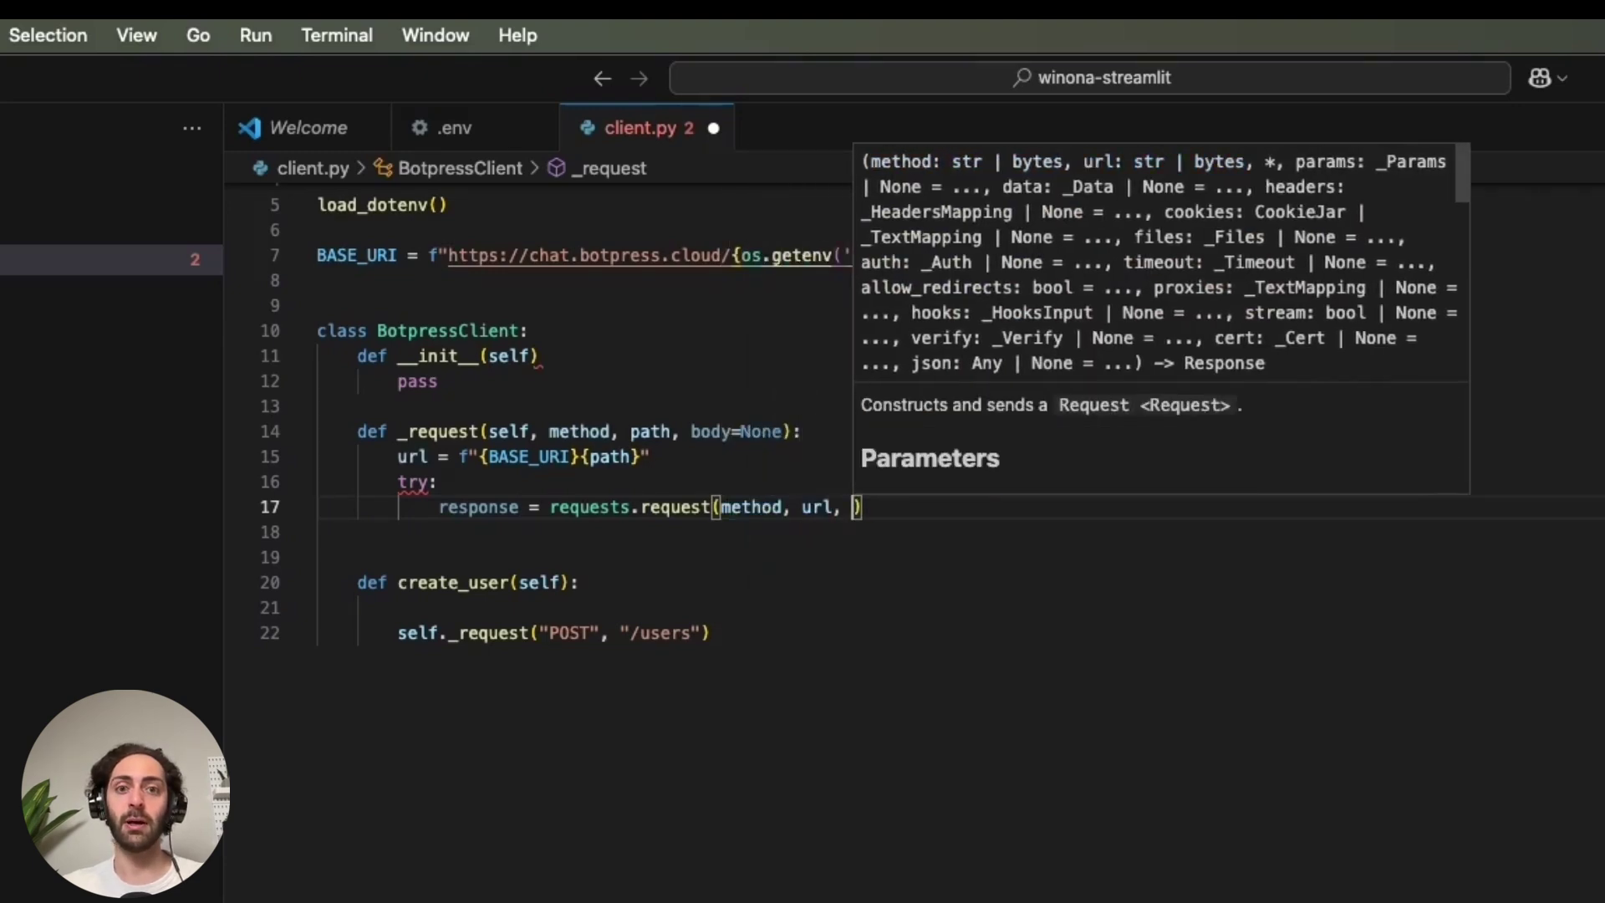
text(headers=)
text(self.headers)
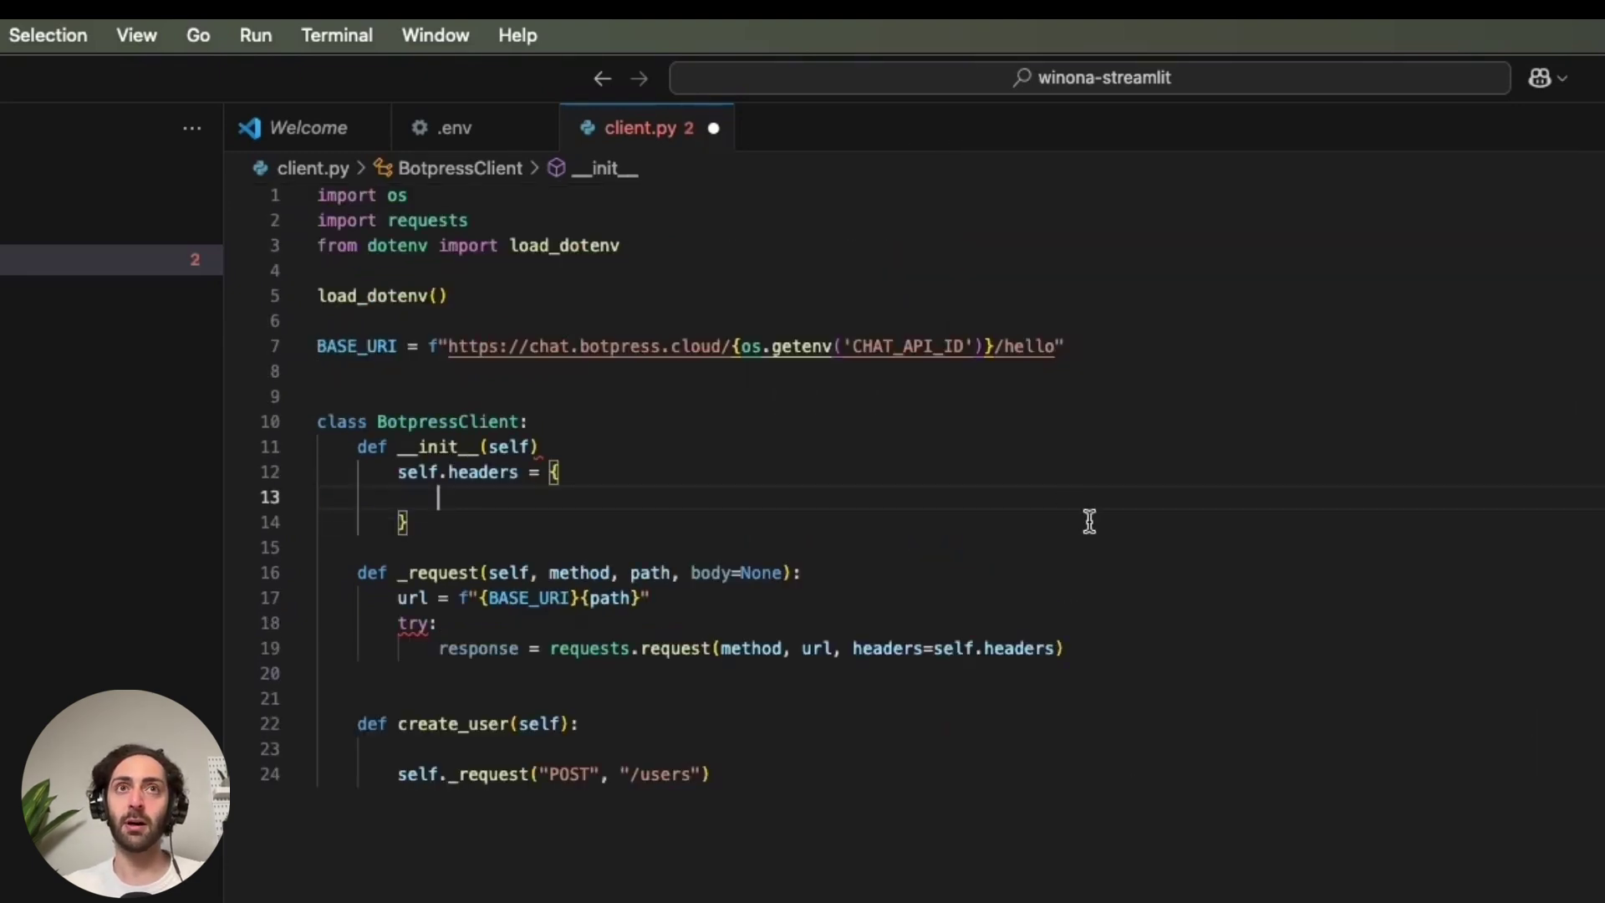
text("accept": "application/json",     "Content-Type": "application/json",)
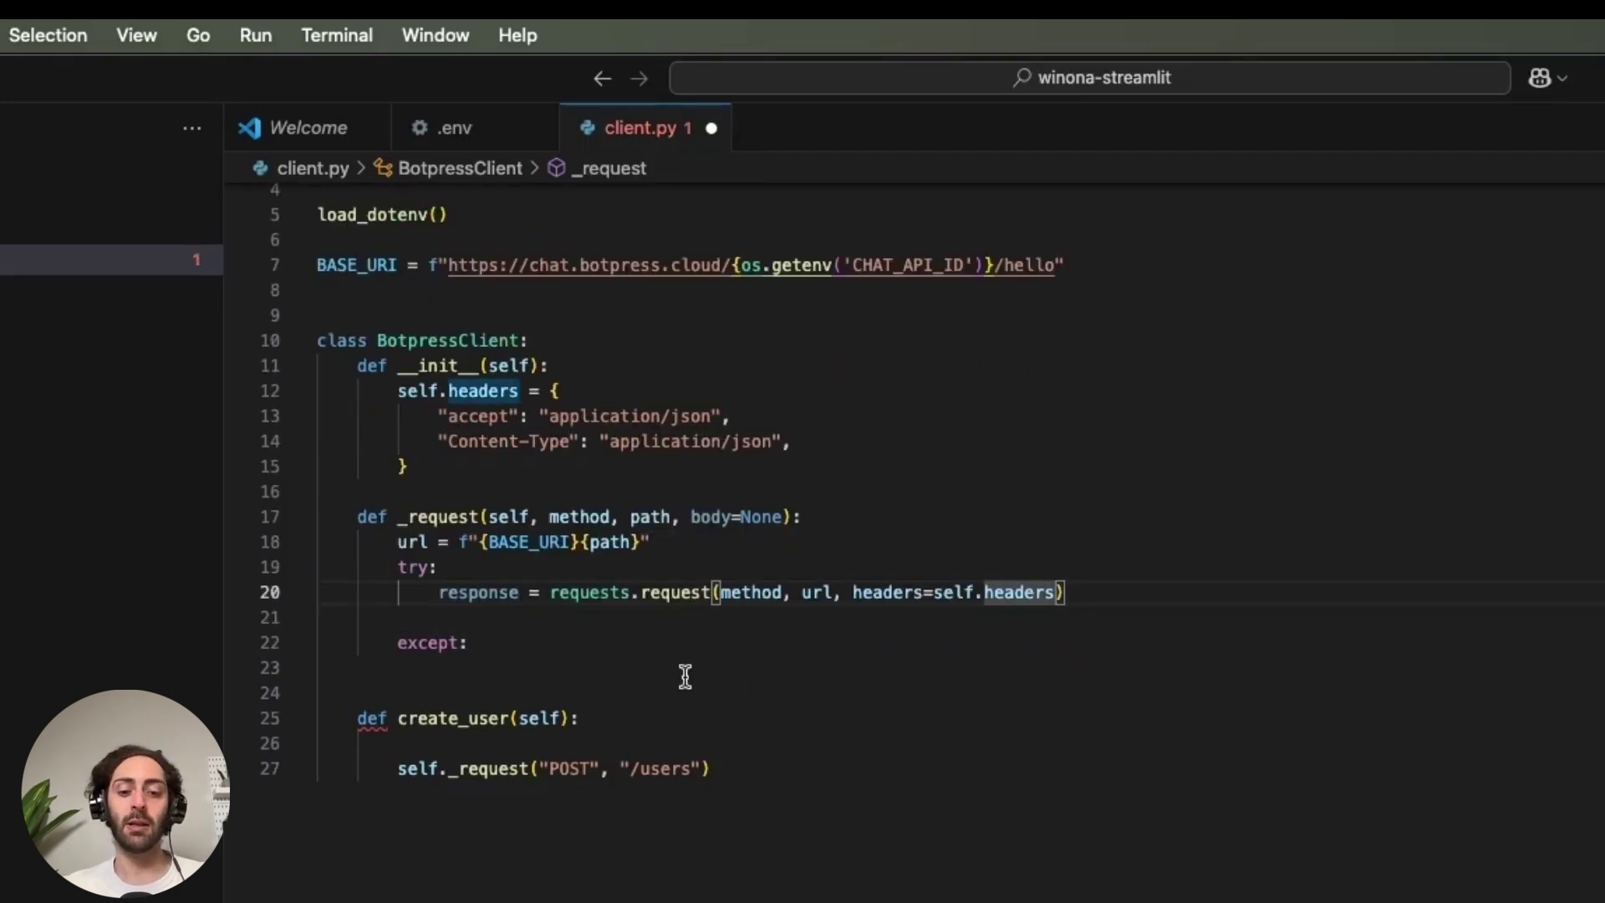
text(, body=No)
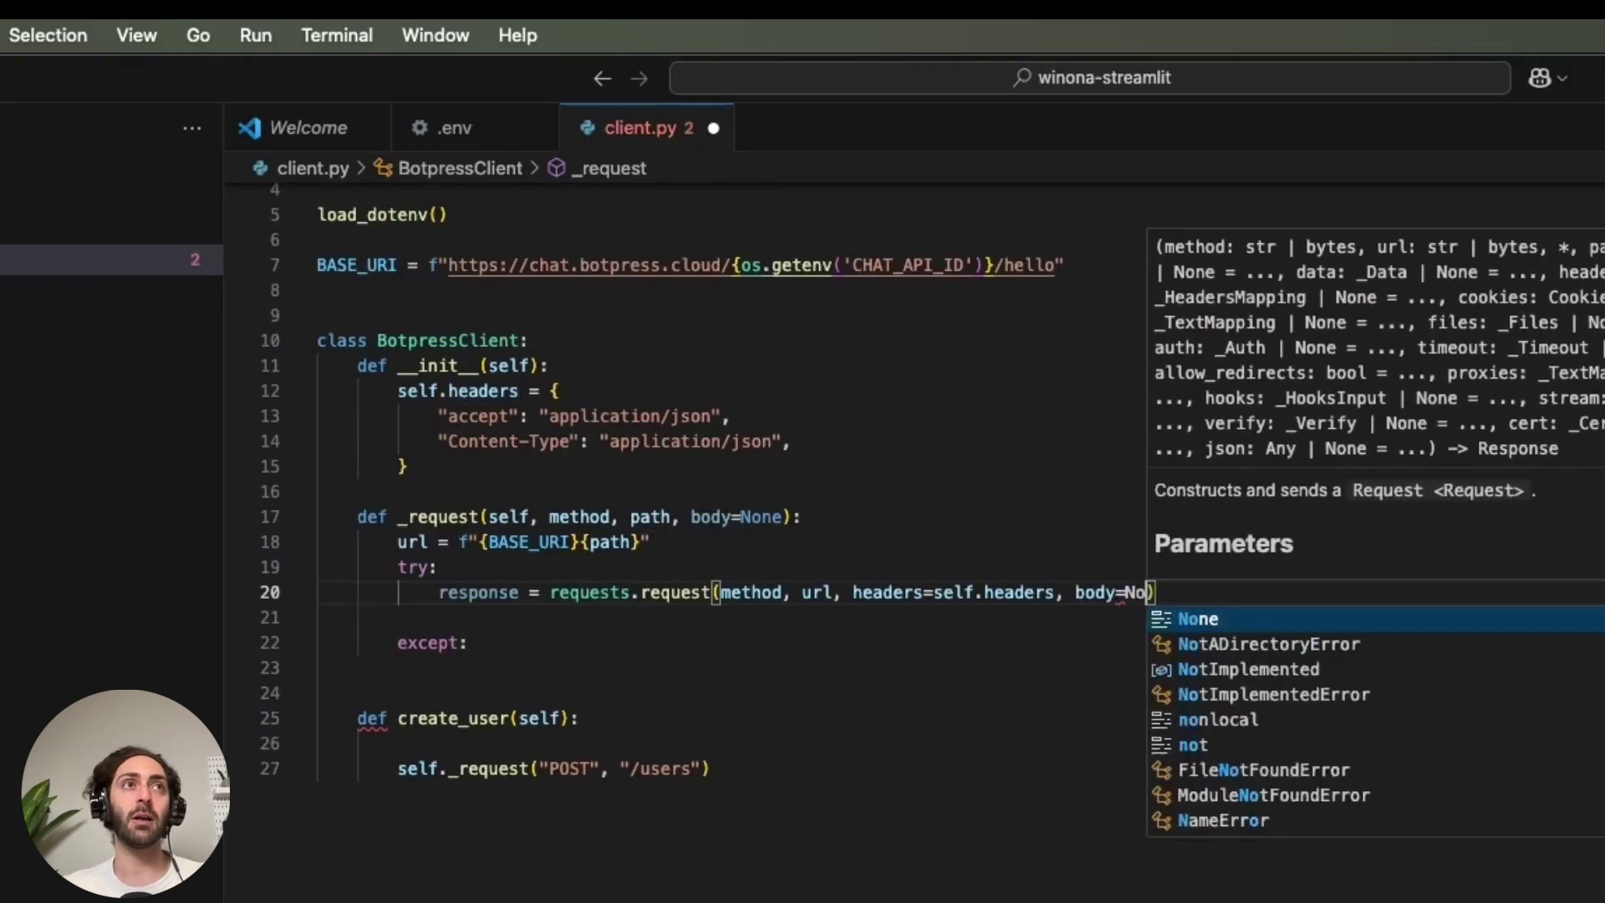
key(Tab)
text())
key(Return)
key(Up)
key(End)
key(Left)
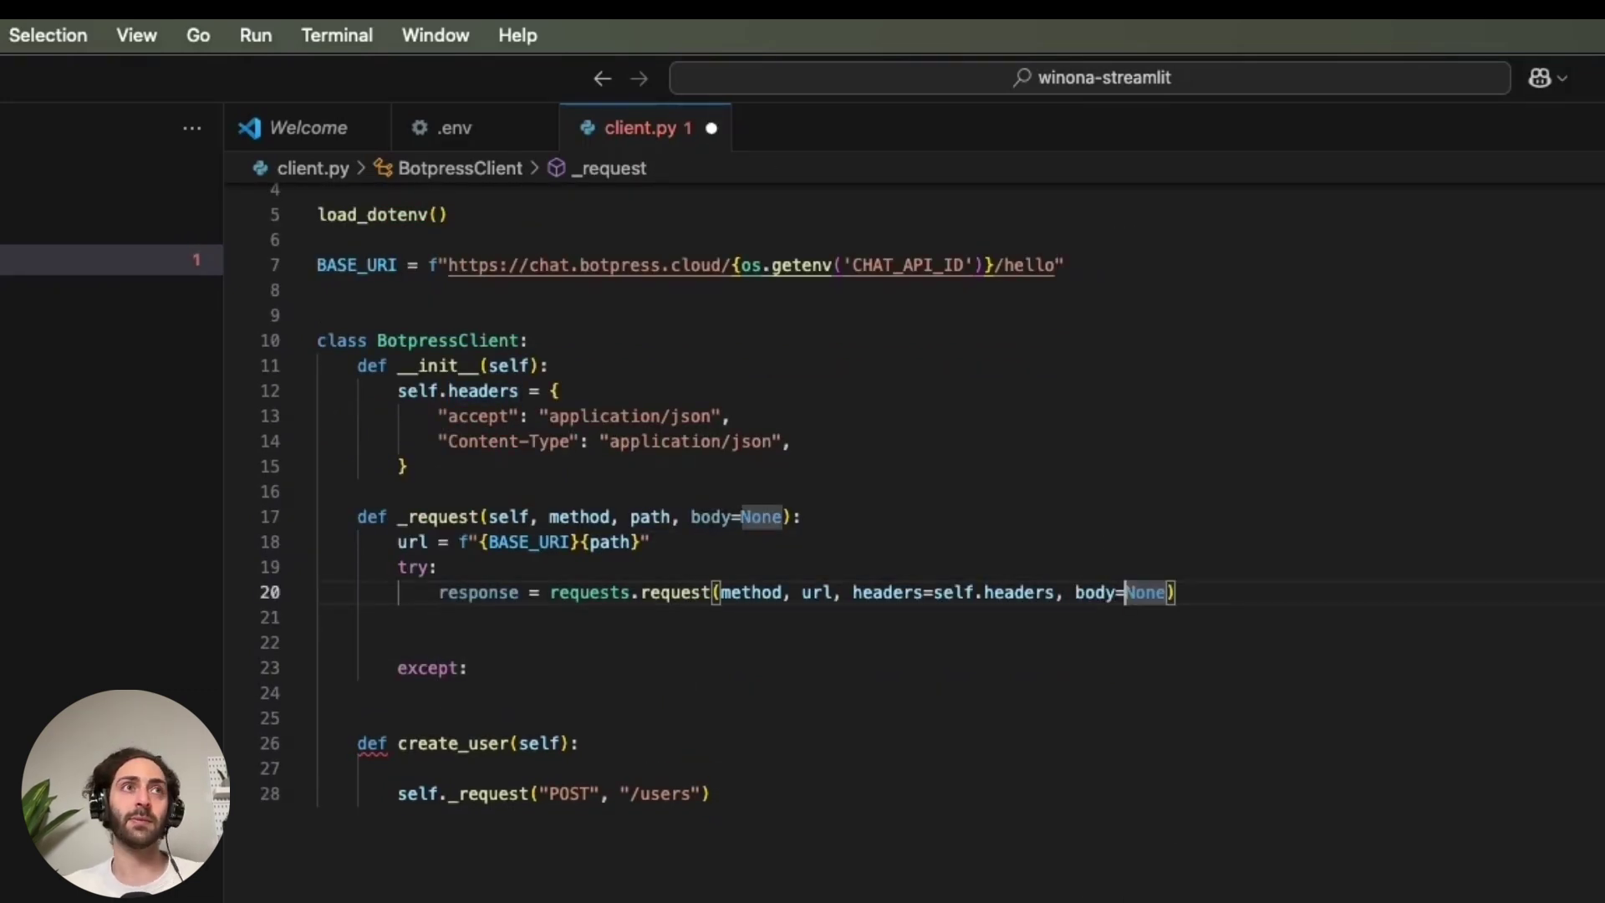
key(alt+Left)
key(alt+Left)
text(json)
key(Right)
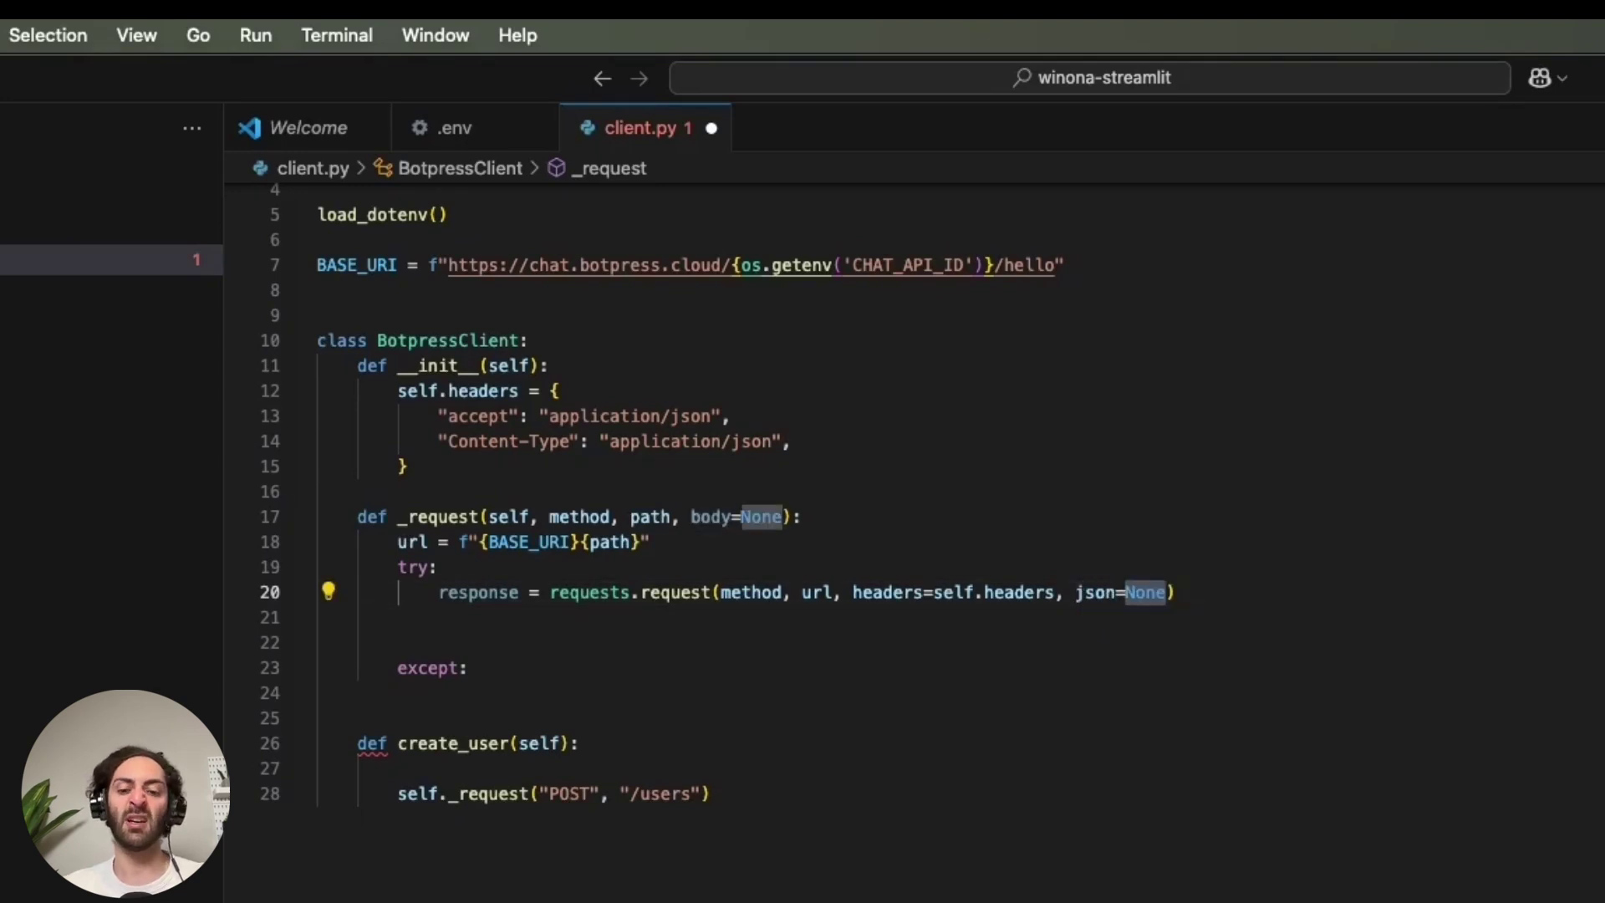
text(json)
key(End)
Call raise_for_status, return response.json(), and catch requests.HTTPError returning status code and text.
key(Return)
text(response.r)
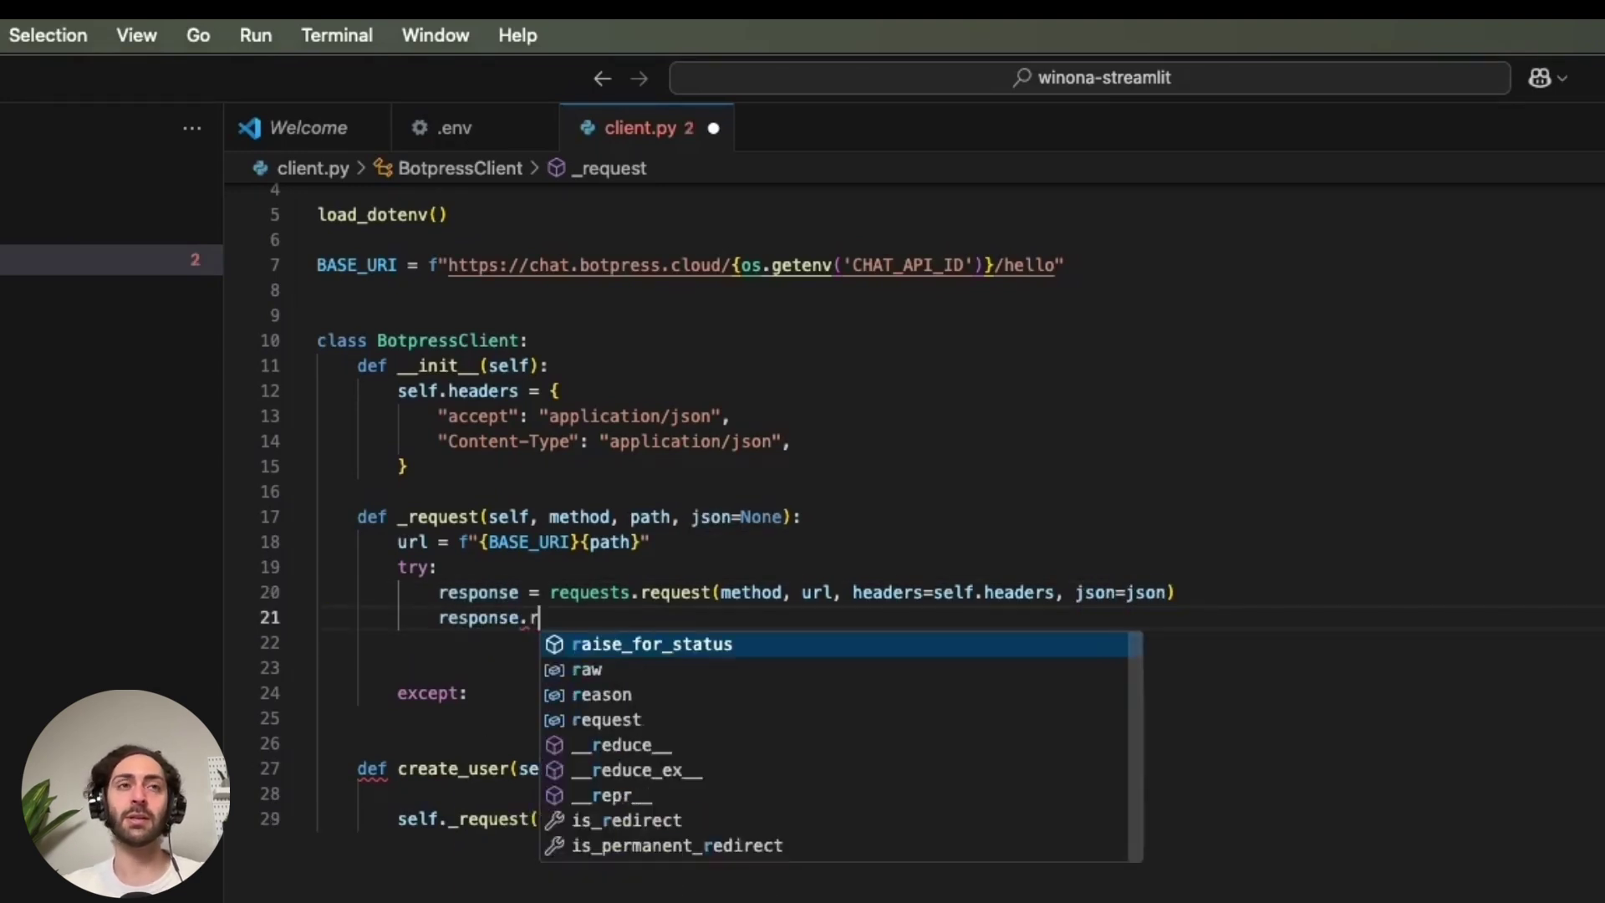
text(a)
key(Tab)
text(())
key(Return)
text(response)
key(Down)
key(BackSpace)
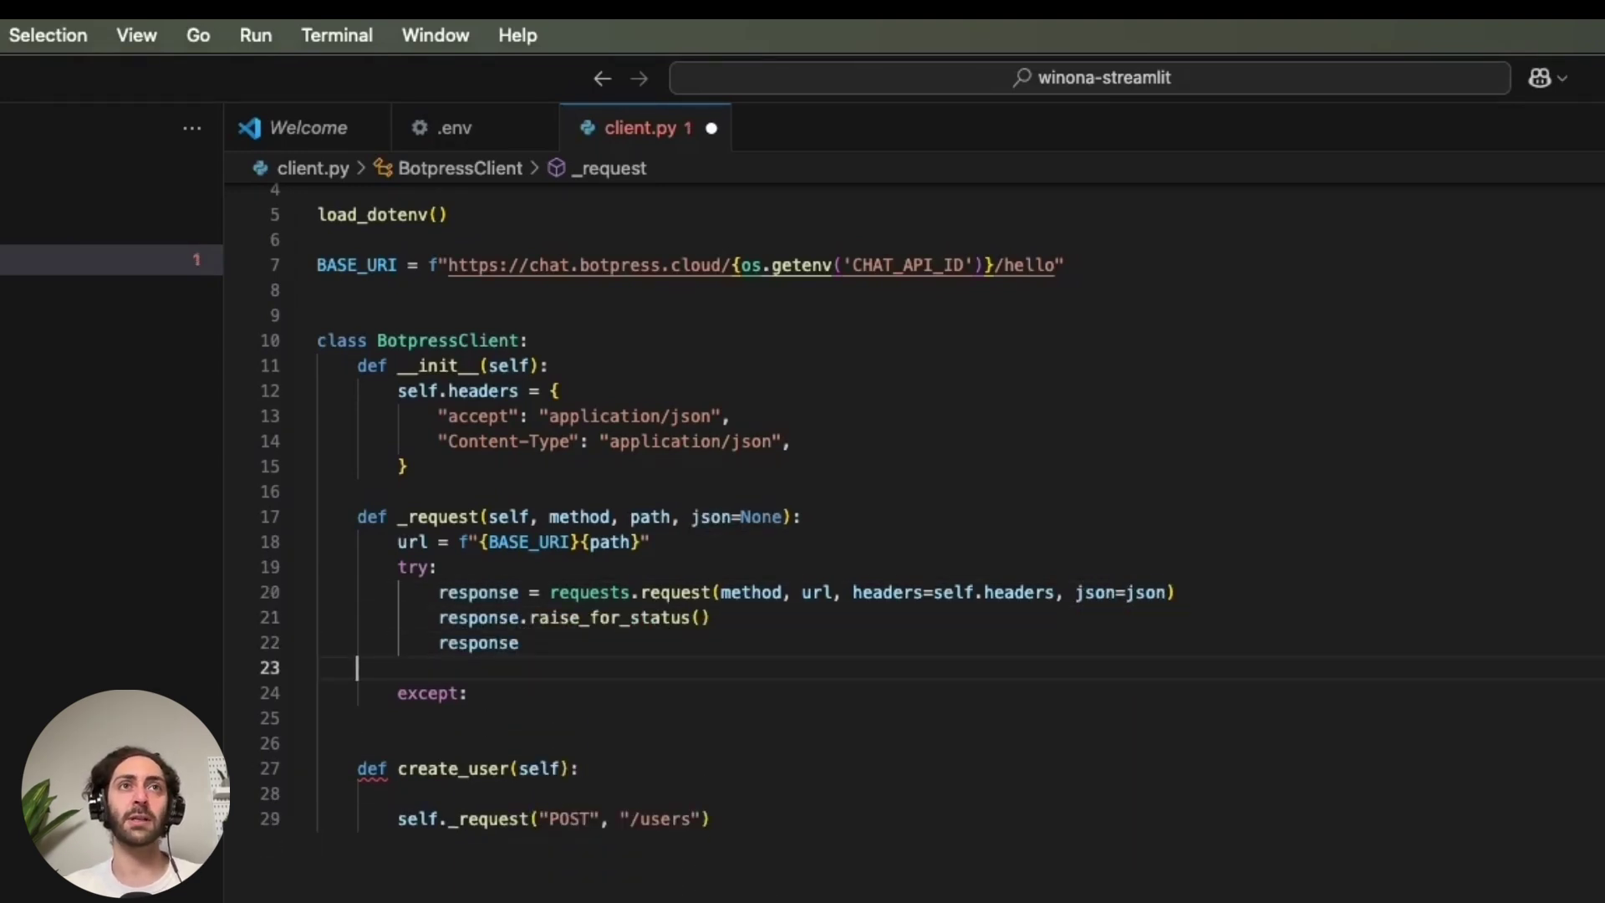
key(BackSpace)
text(.json())
key(Home)
text(return)
key(Down)
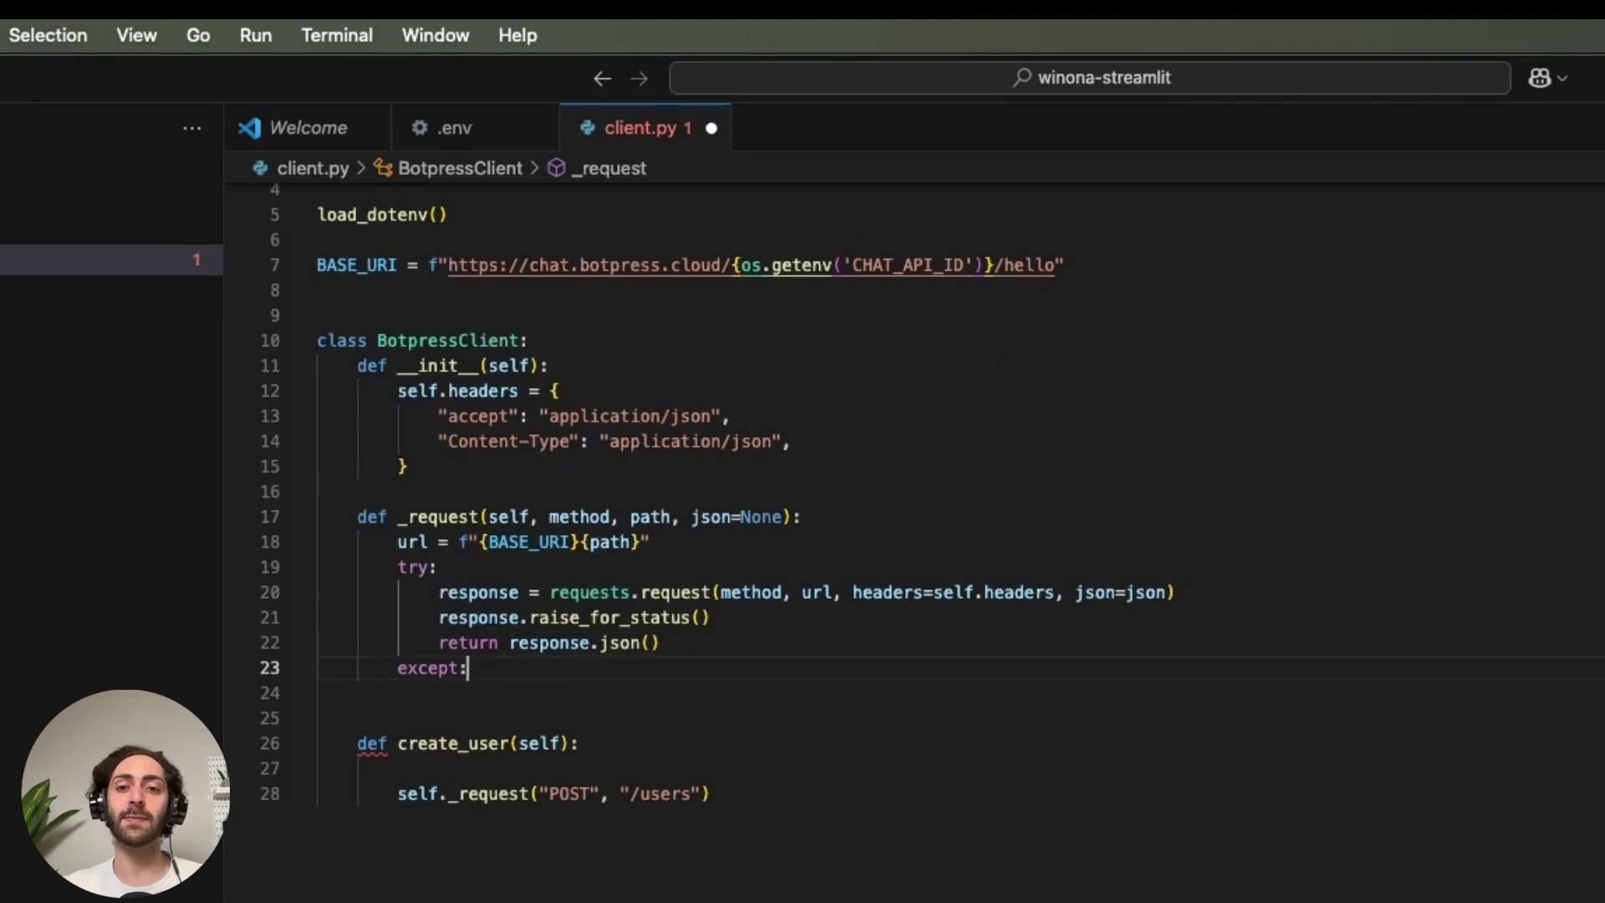
text(res)
text(quests.HTTPError)
key(Down)
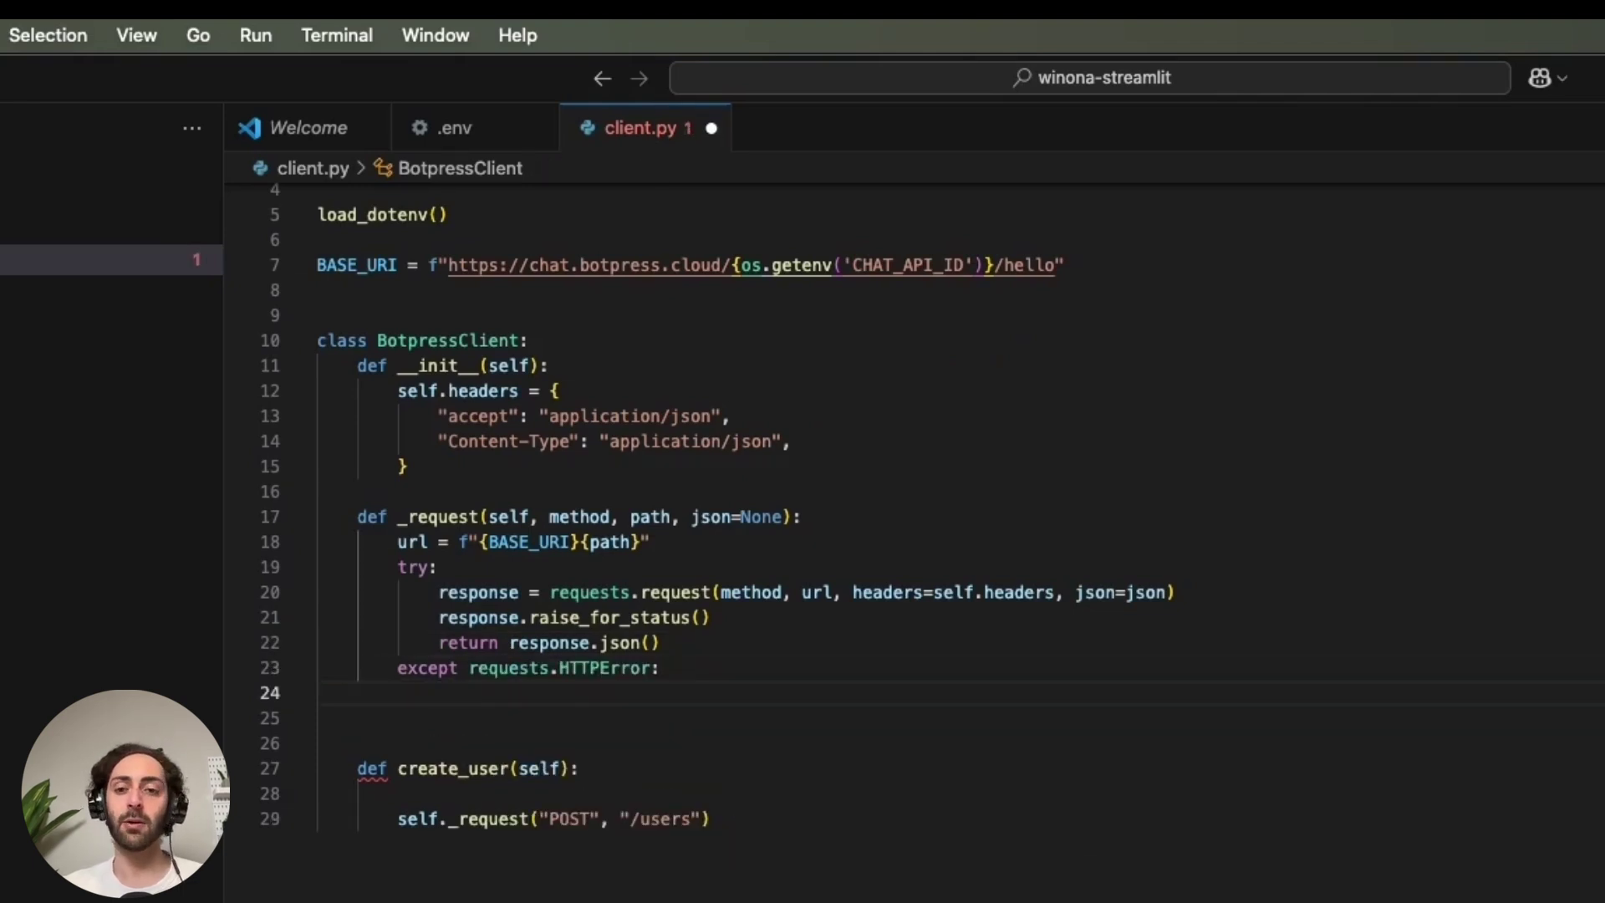
text(return )
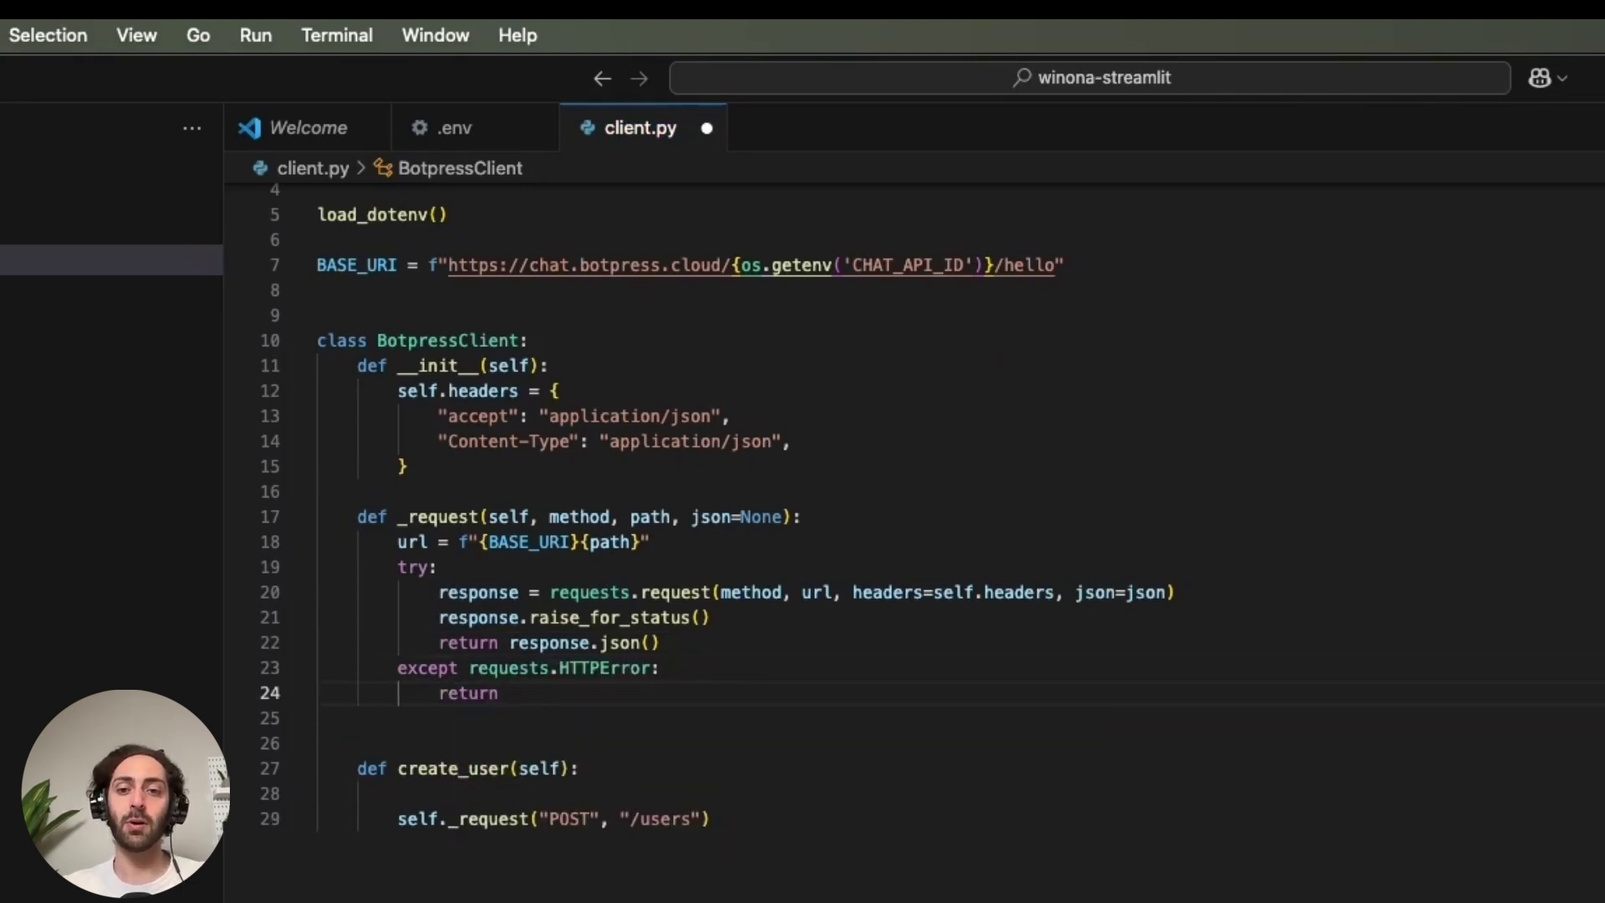
text(response.st)
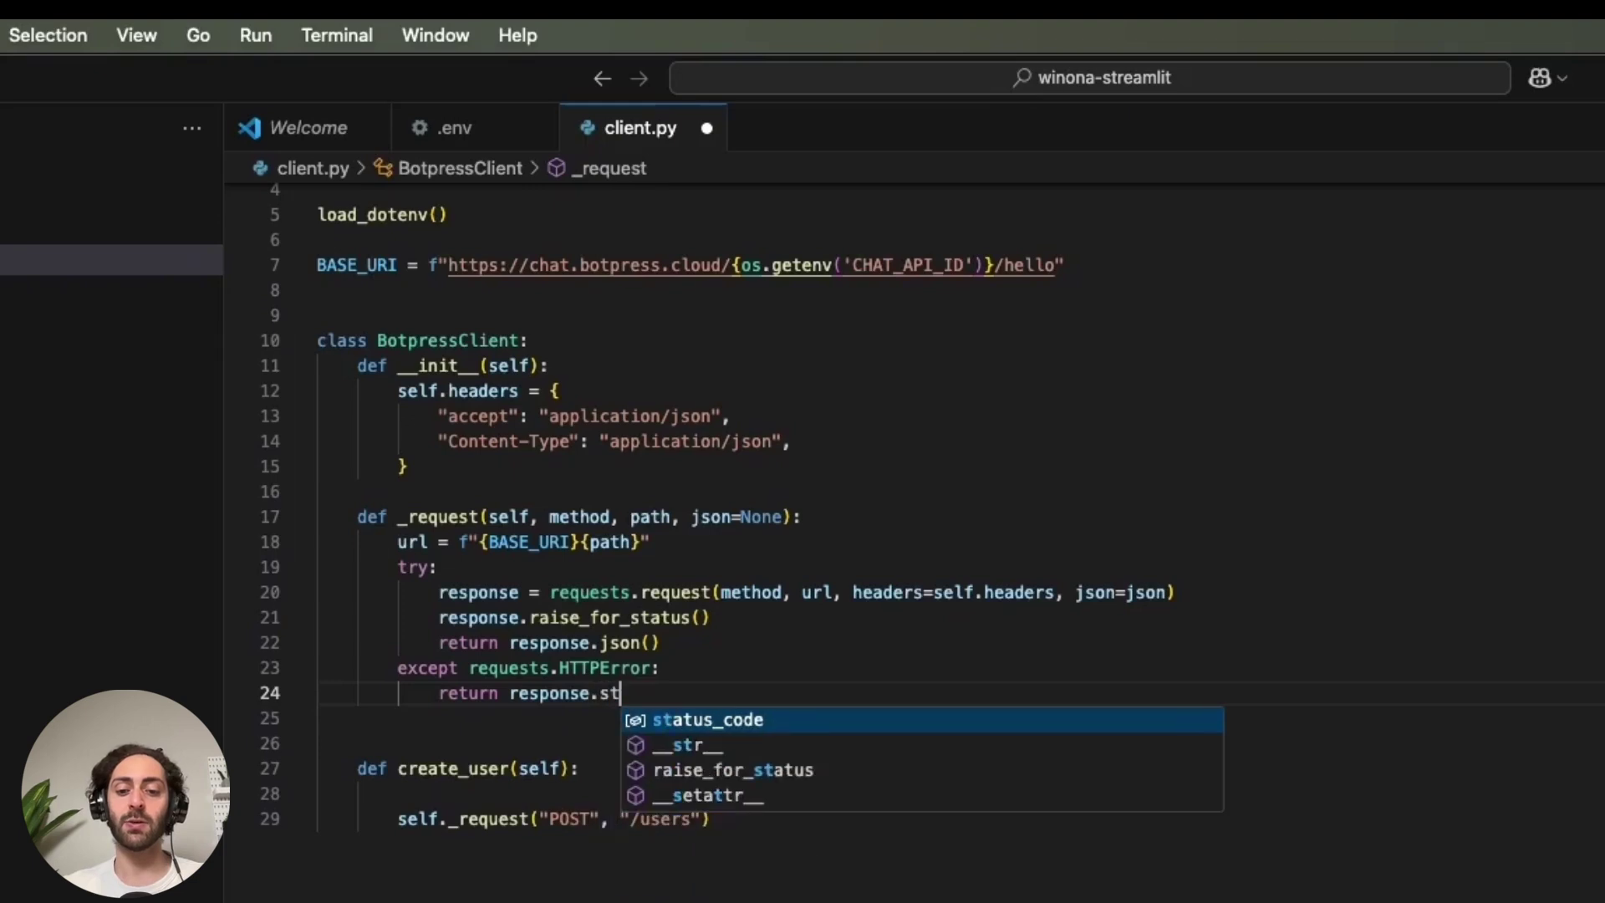
text(atus_code, response.text)
scroll(811, 753, down, 1)
Tidy the blank lines around create_user's POST request call and save client.py.
key(ctrl+s)
click(811, 761)
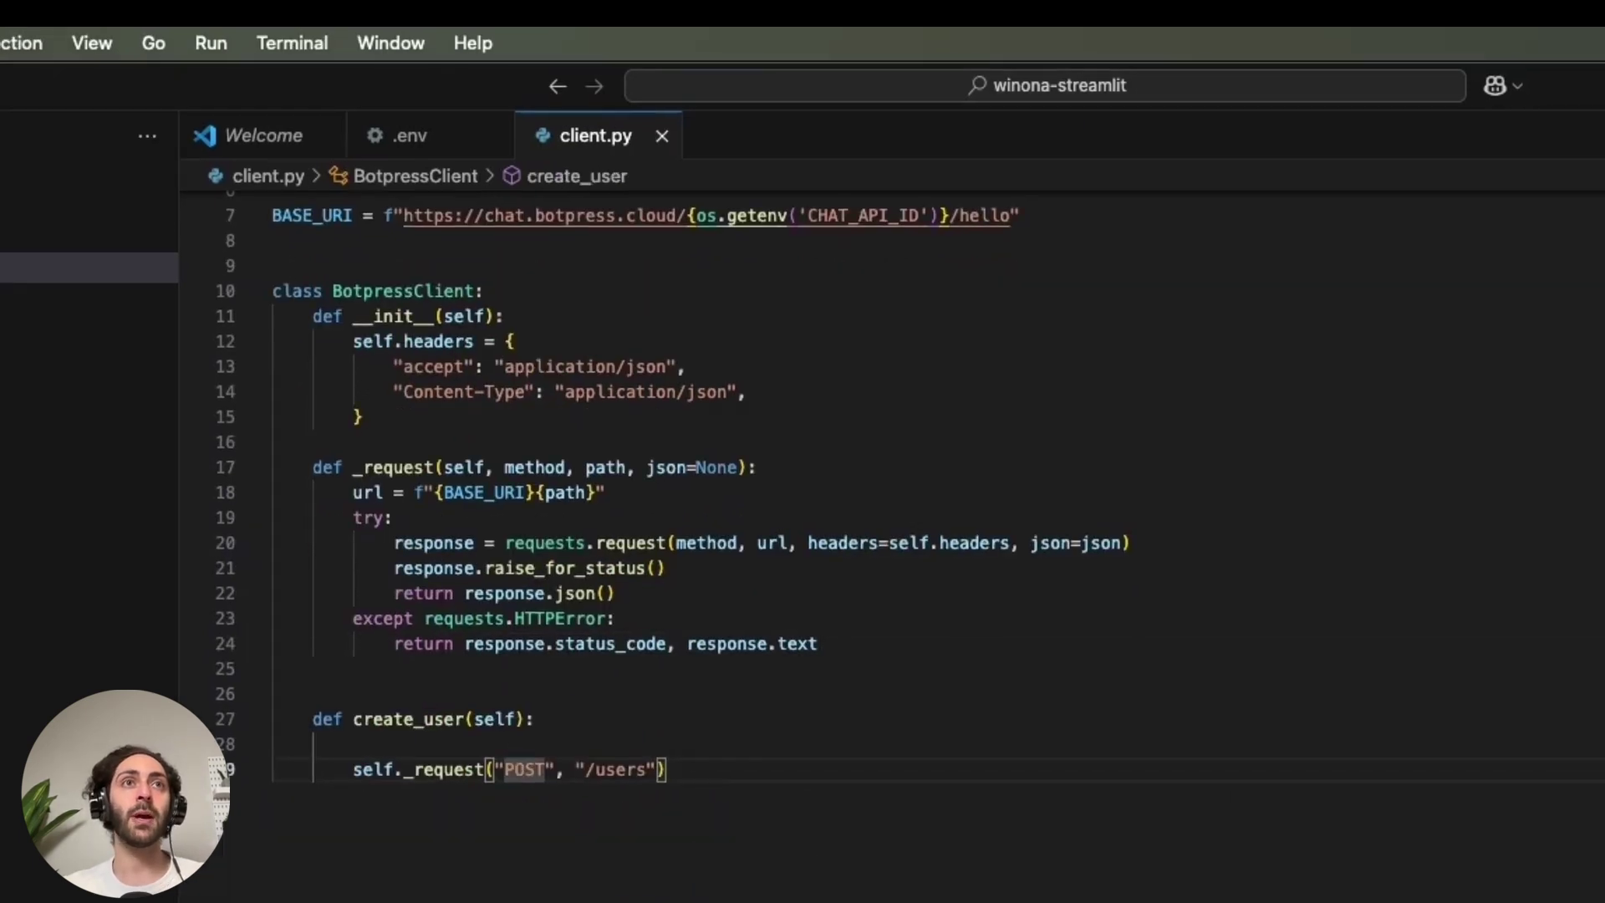
click(649, 740)
key(BackSpace)
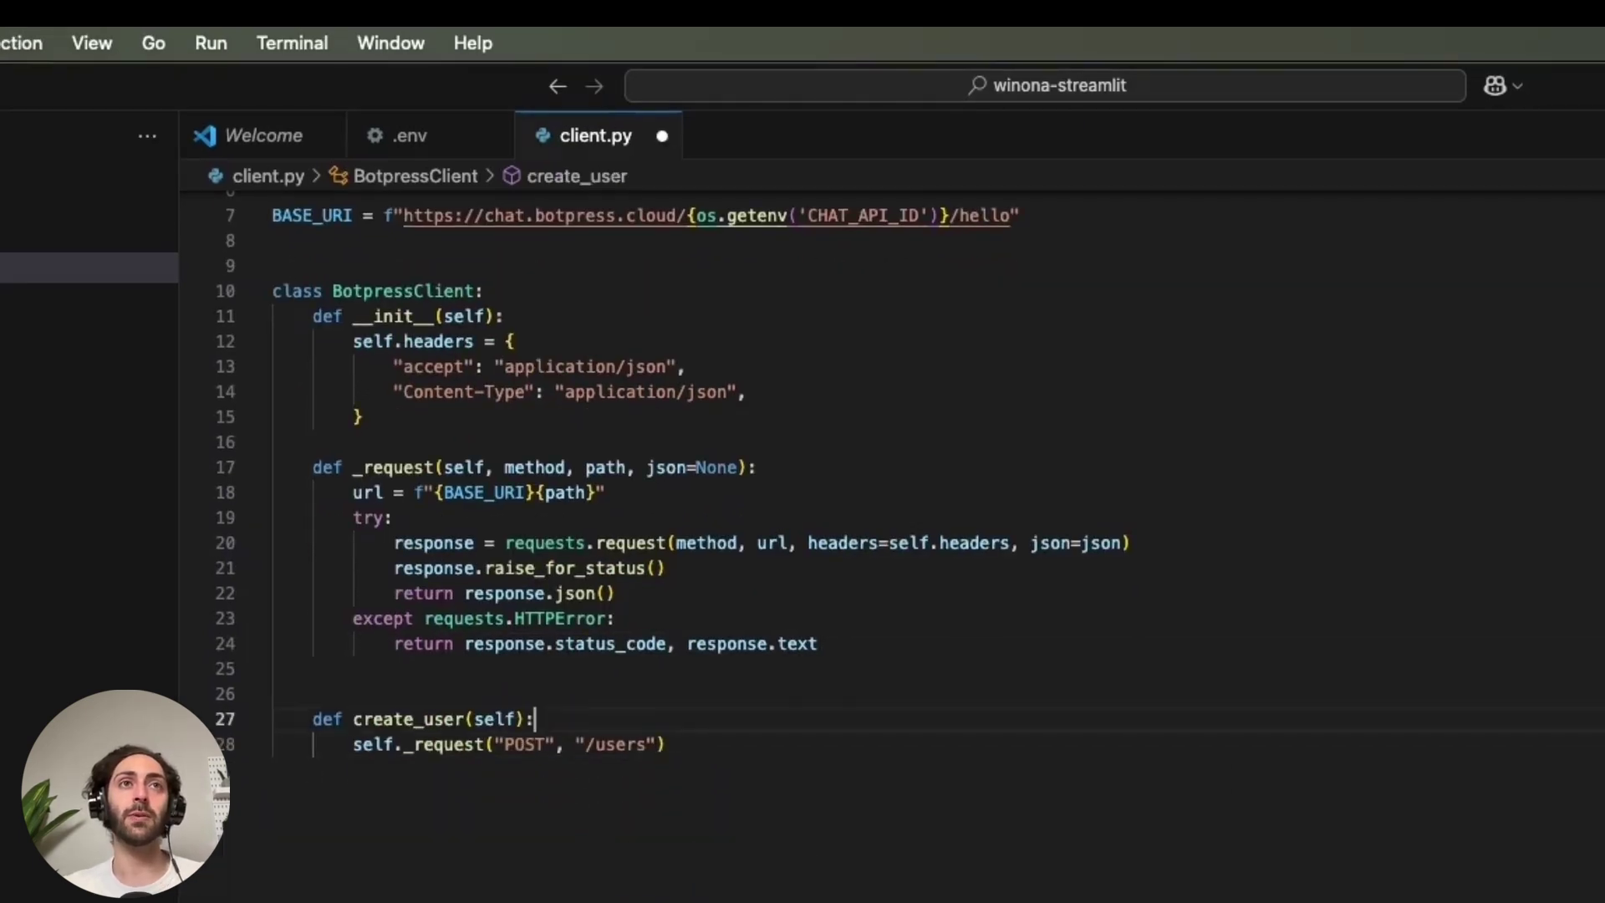
key(Down)
key(End)
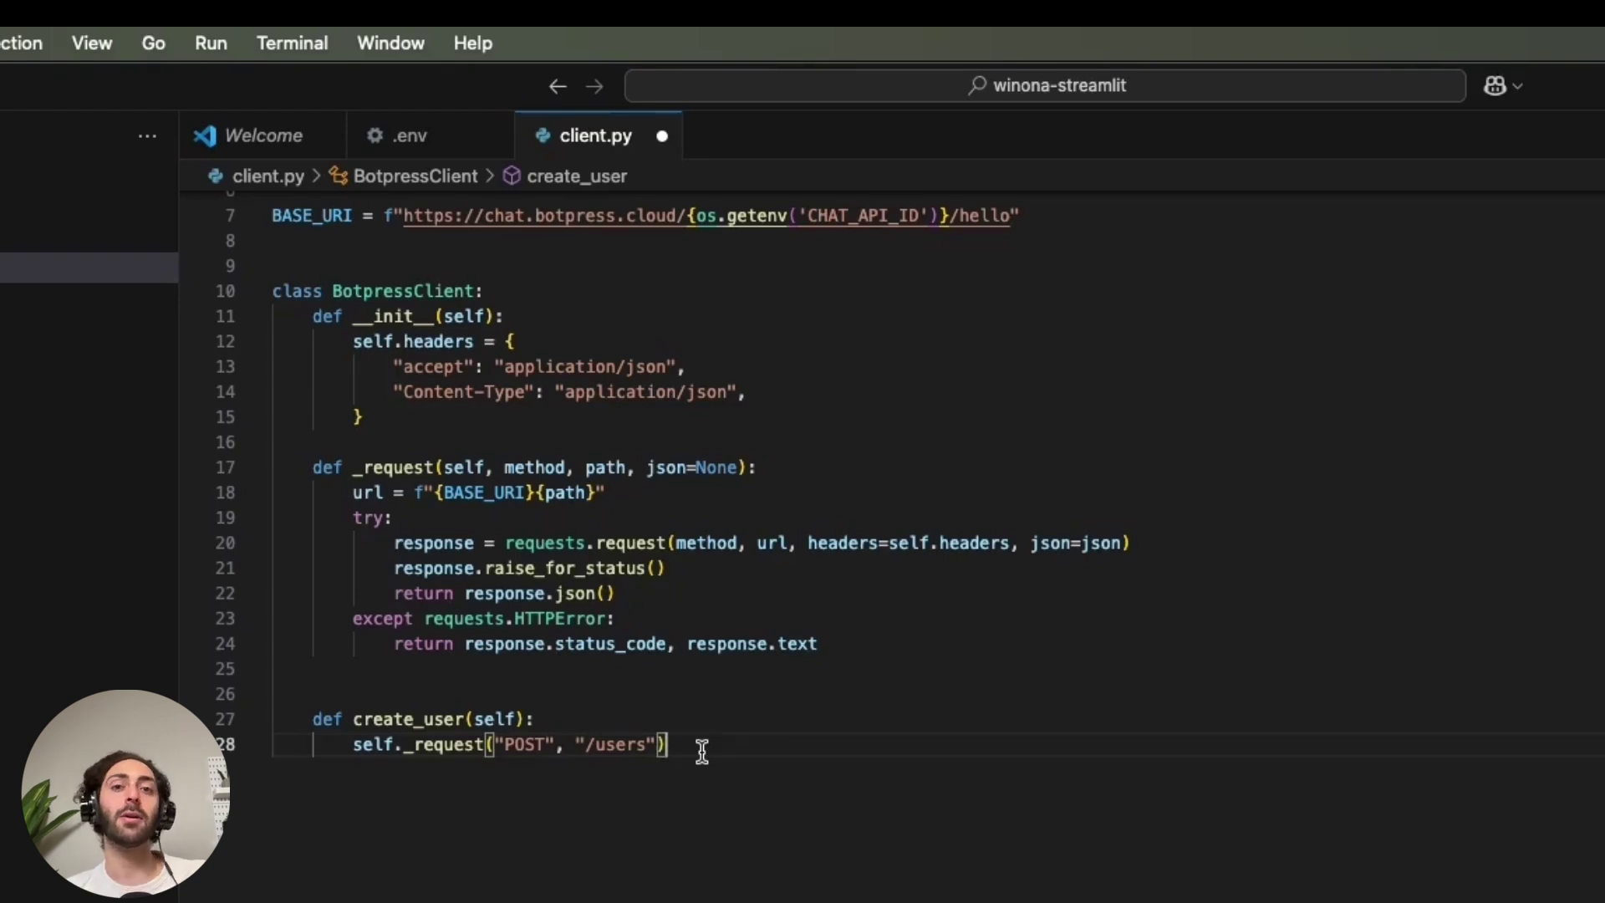
key(Return)
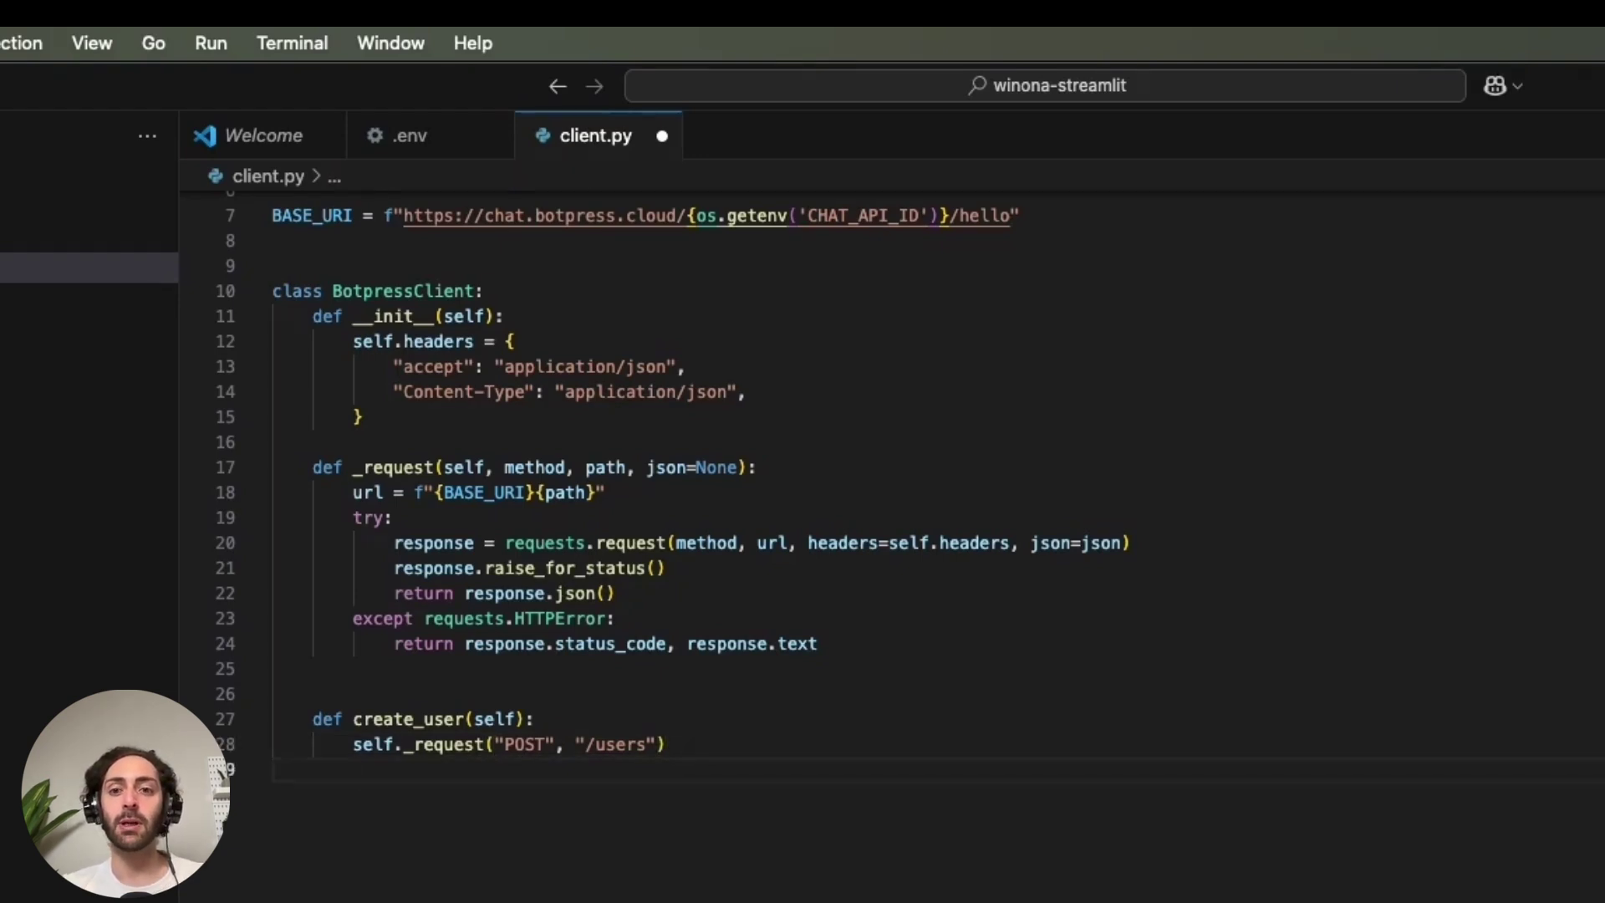
key(Up)
key(Return)
key(Up)
text(user)
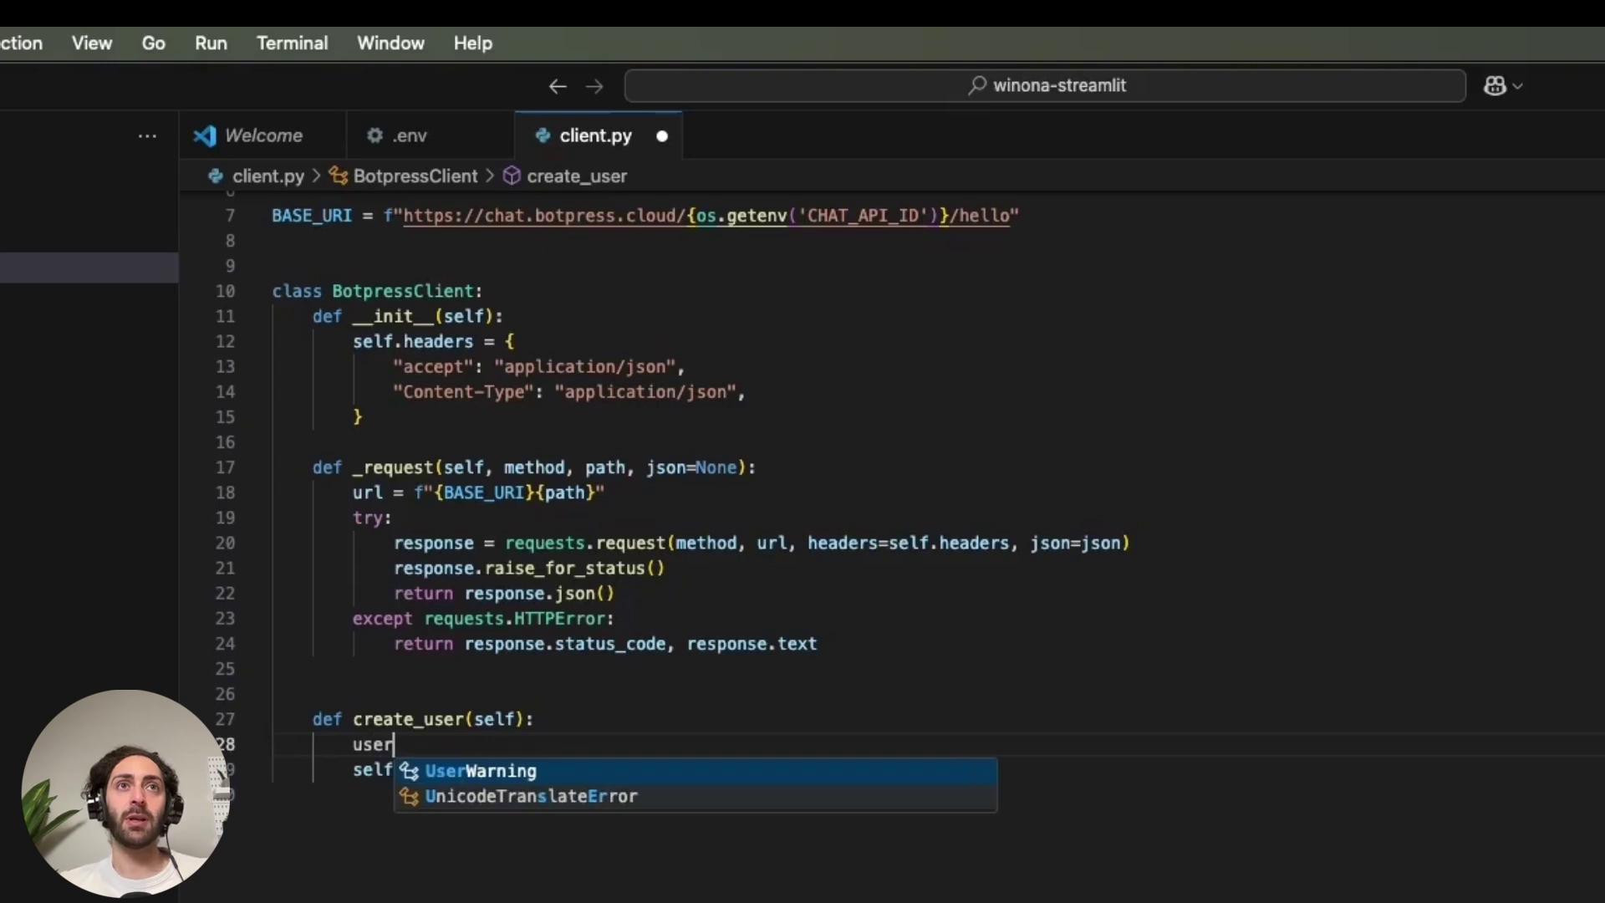
text(_data = {)
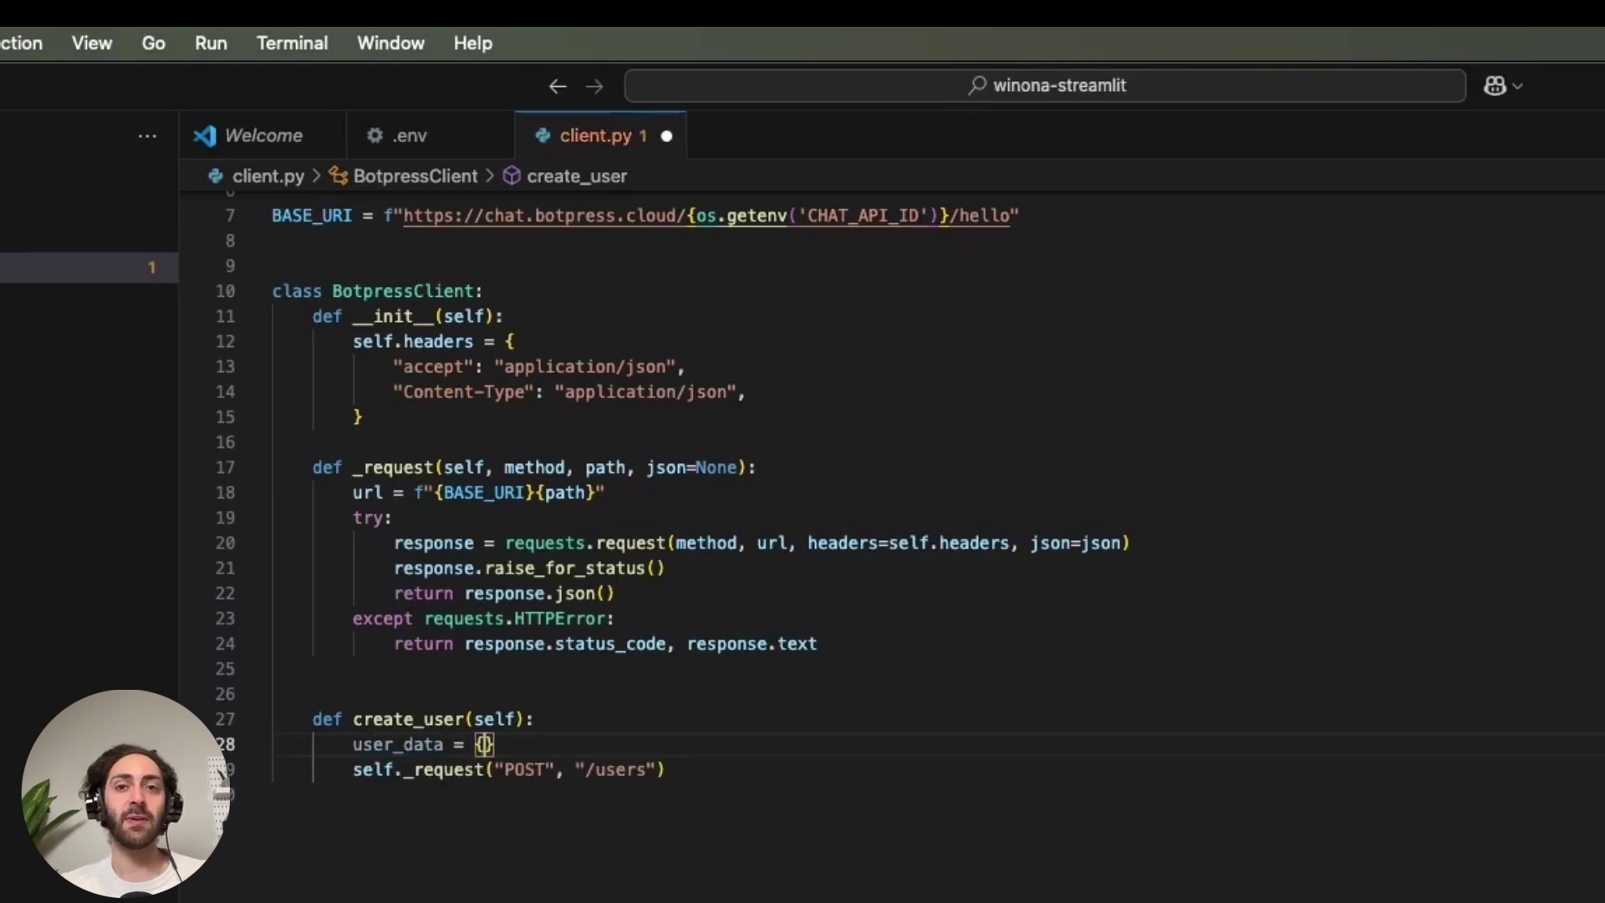
text("na)
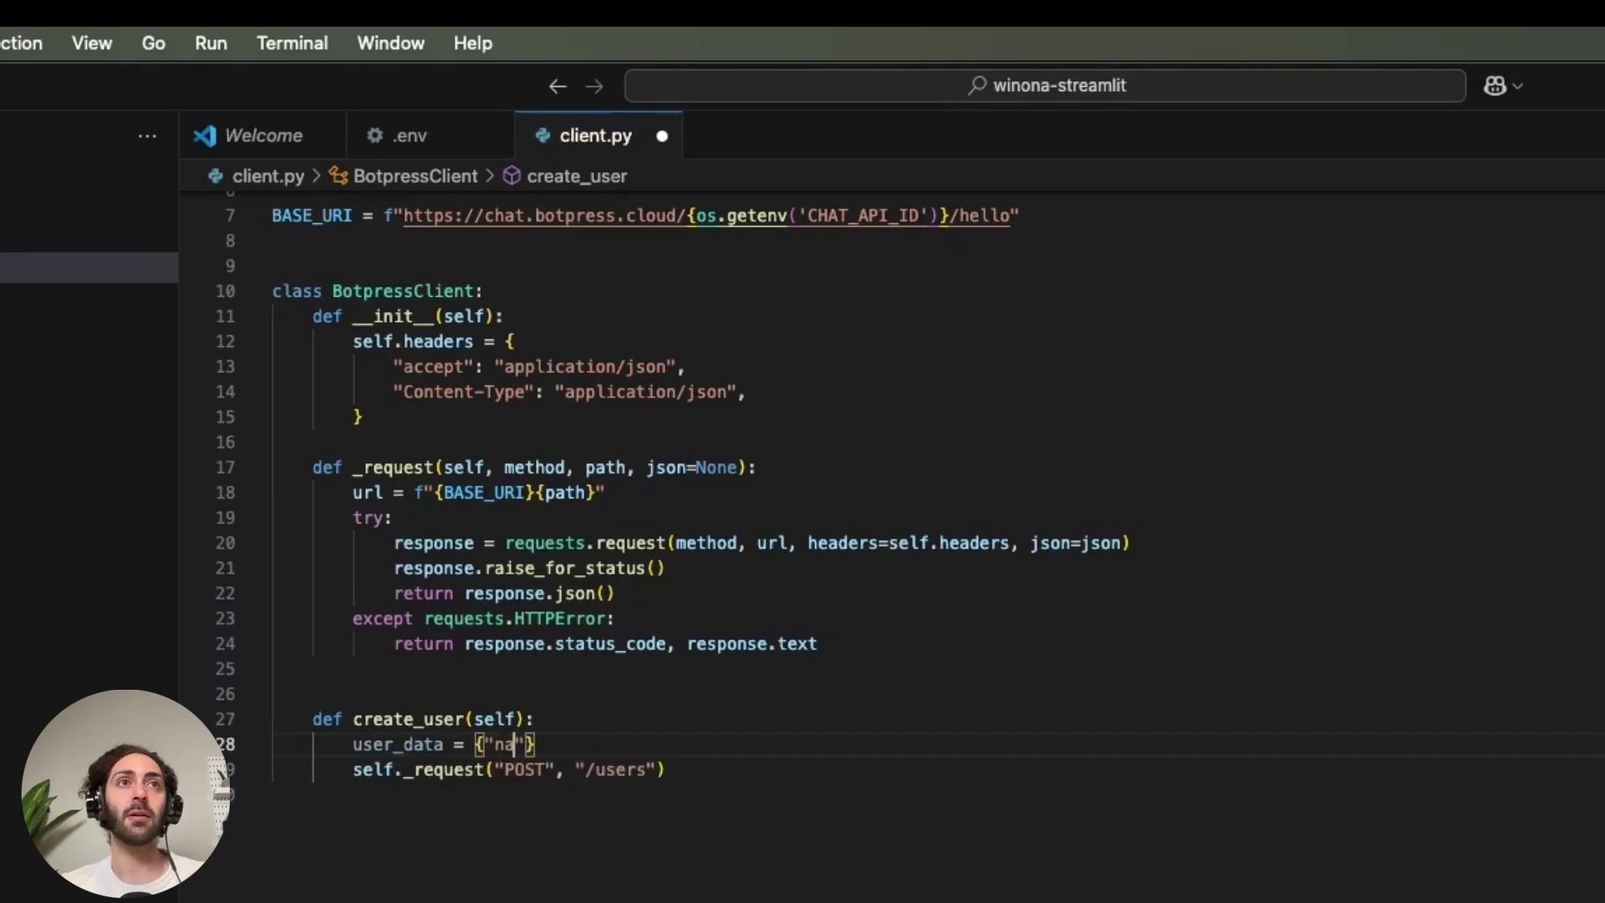
text(me": )
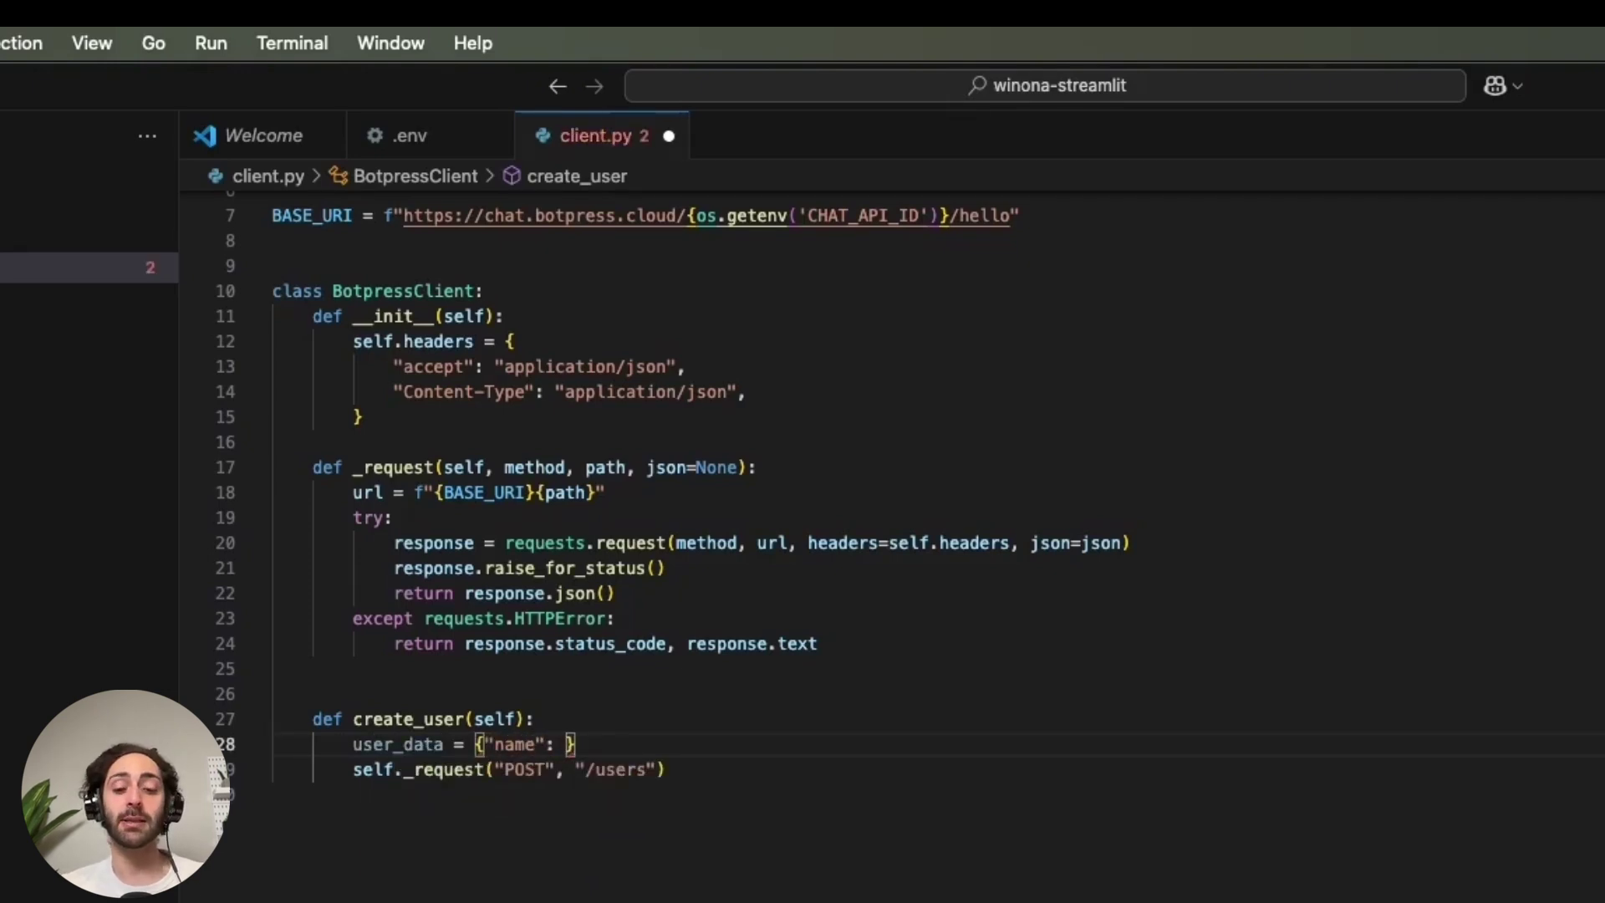
text(name, )
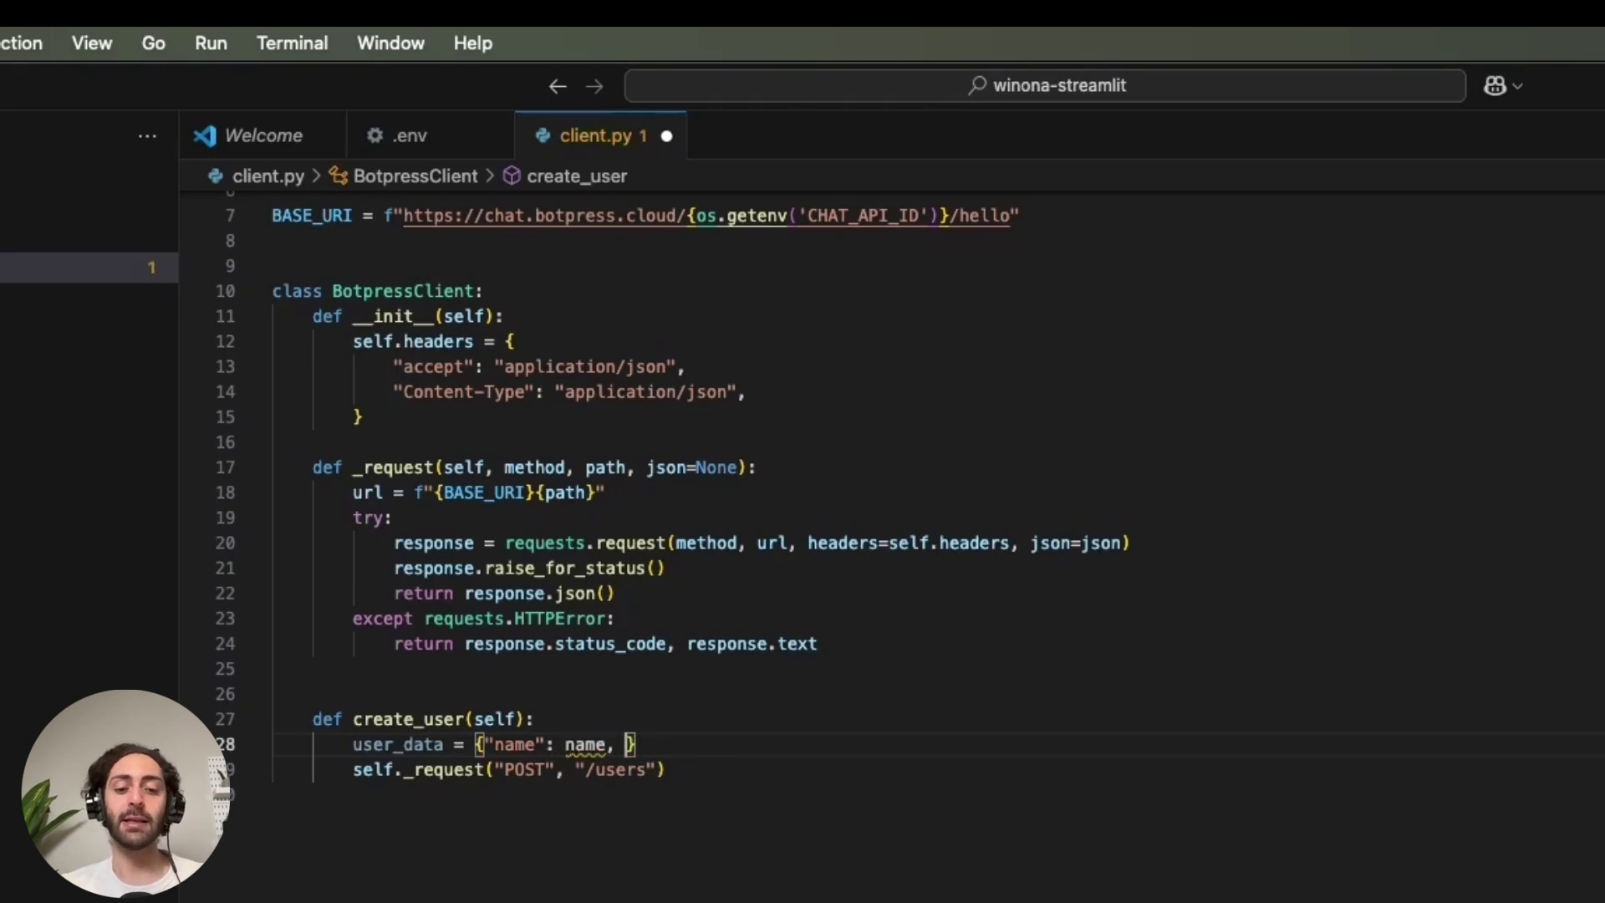
text("id": )
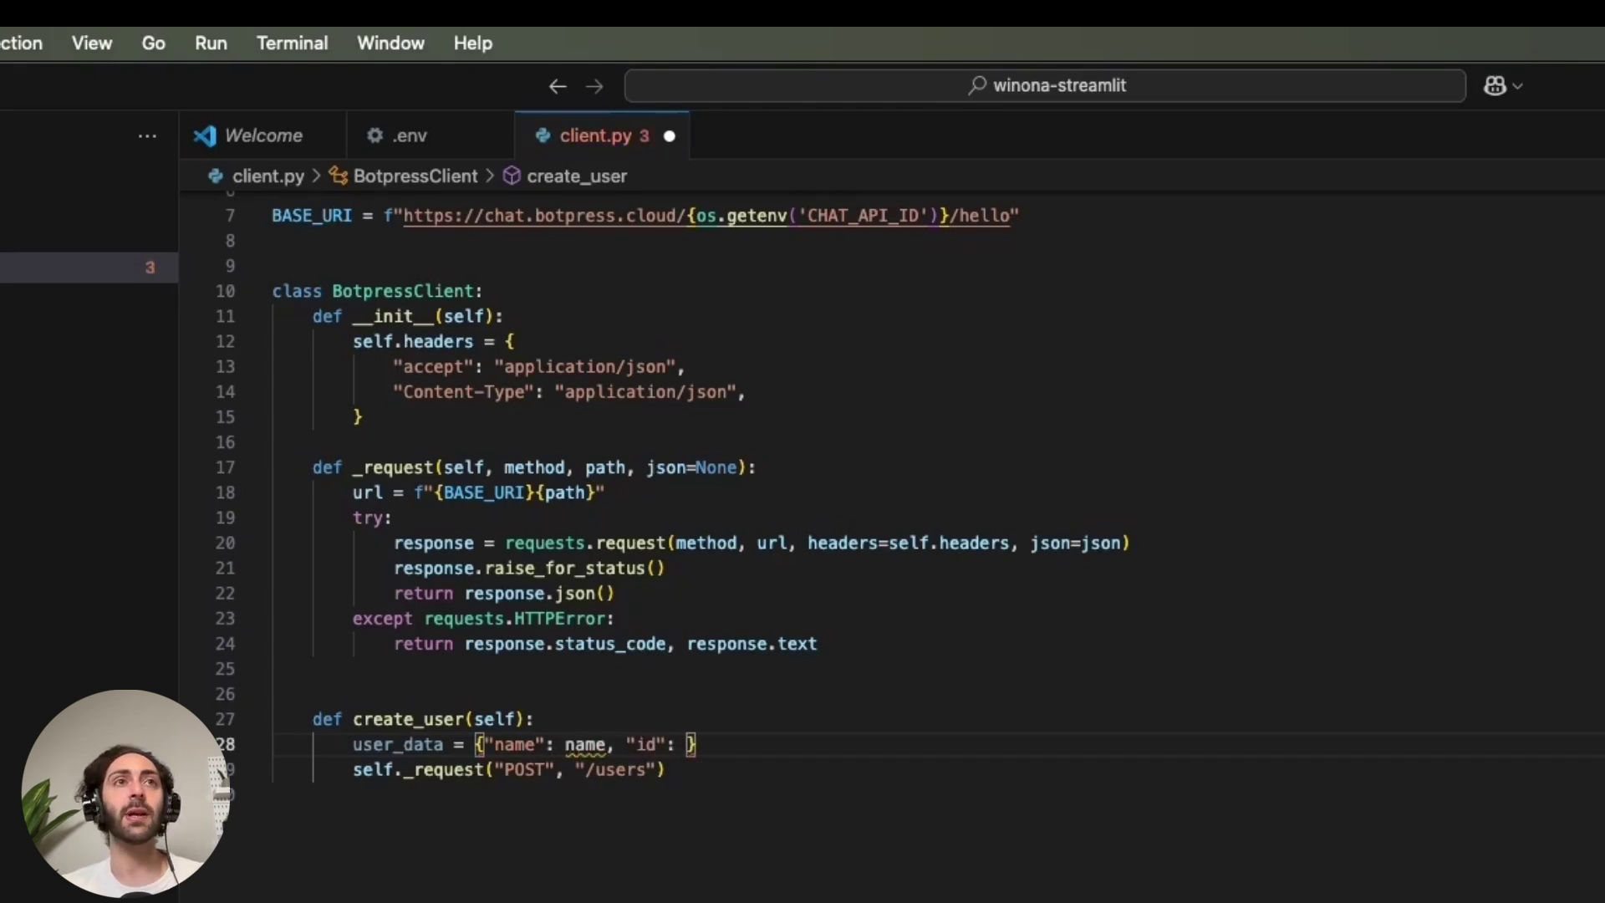
text(id)
Give create_user name and id parameters and return the /users POST with json=user_data.
key(Up)
key(Left)
key(Left)
text(, name, )
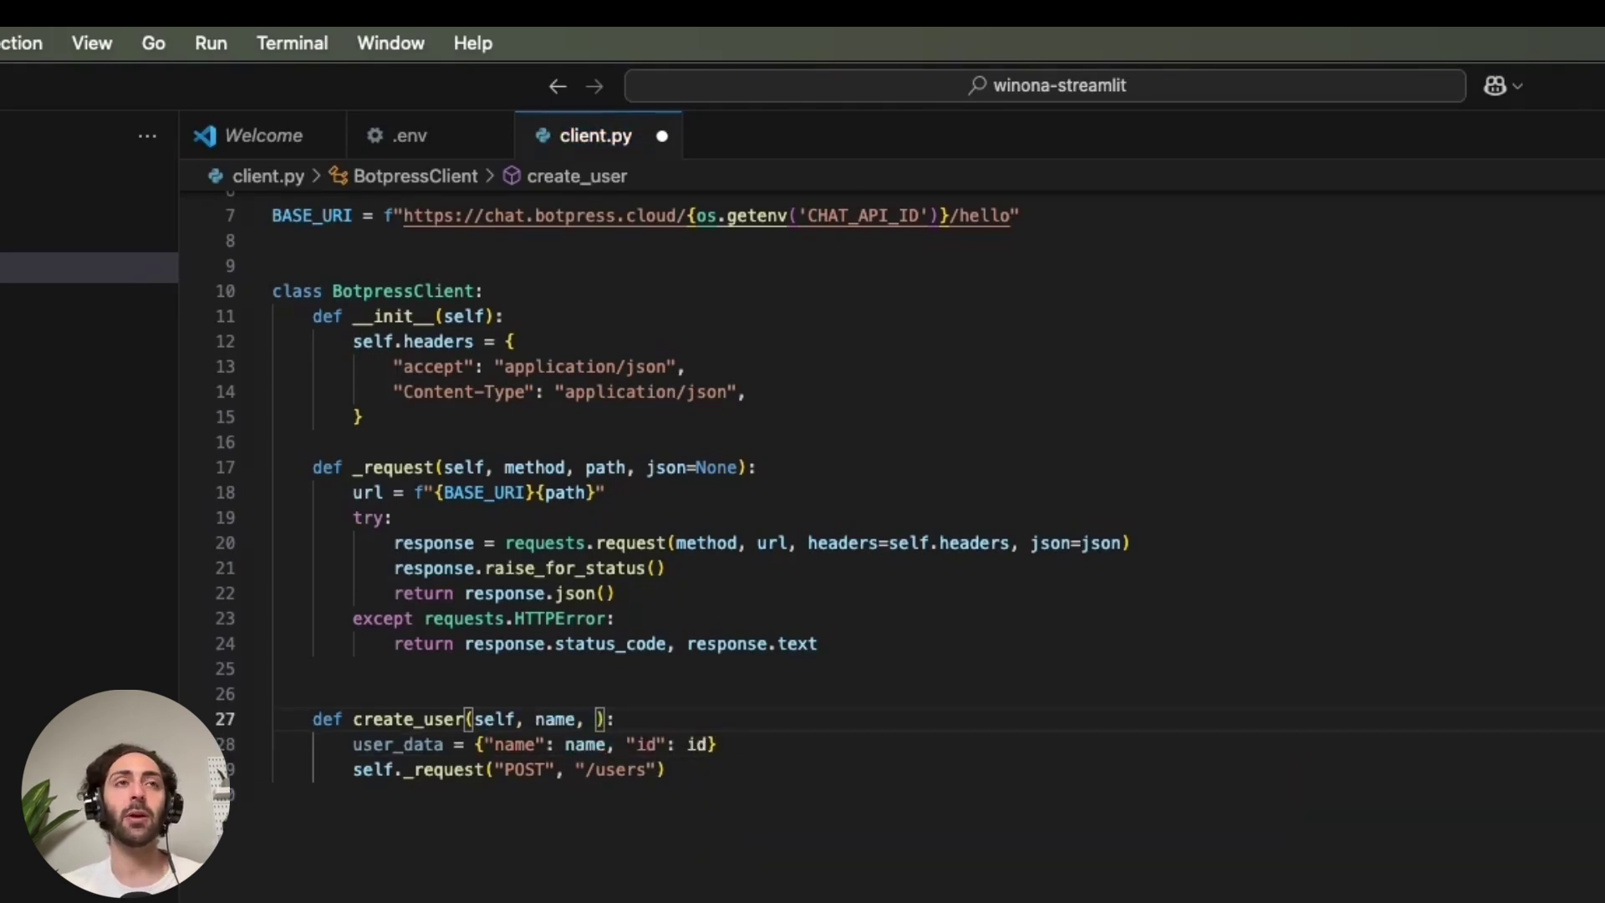
text(id)
key(Down)
key(Down)
key(Down)
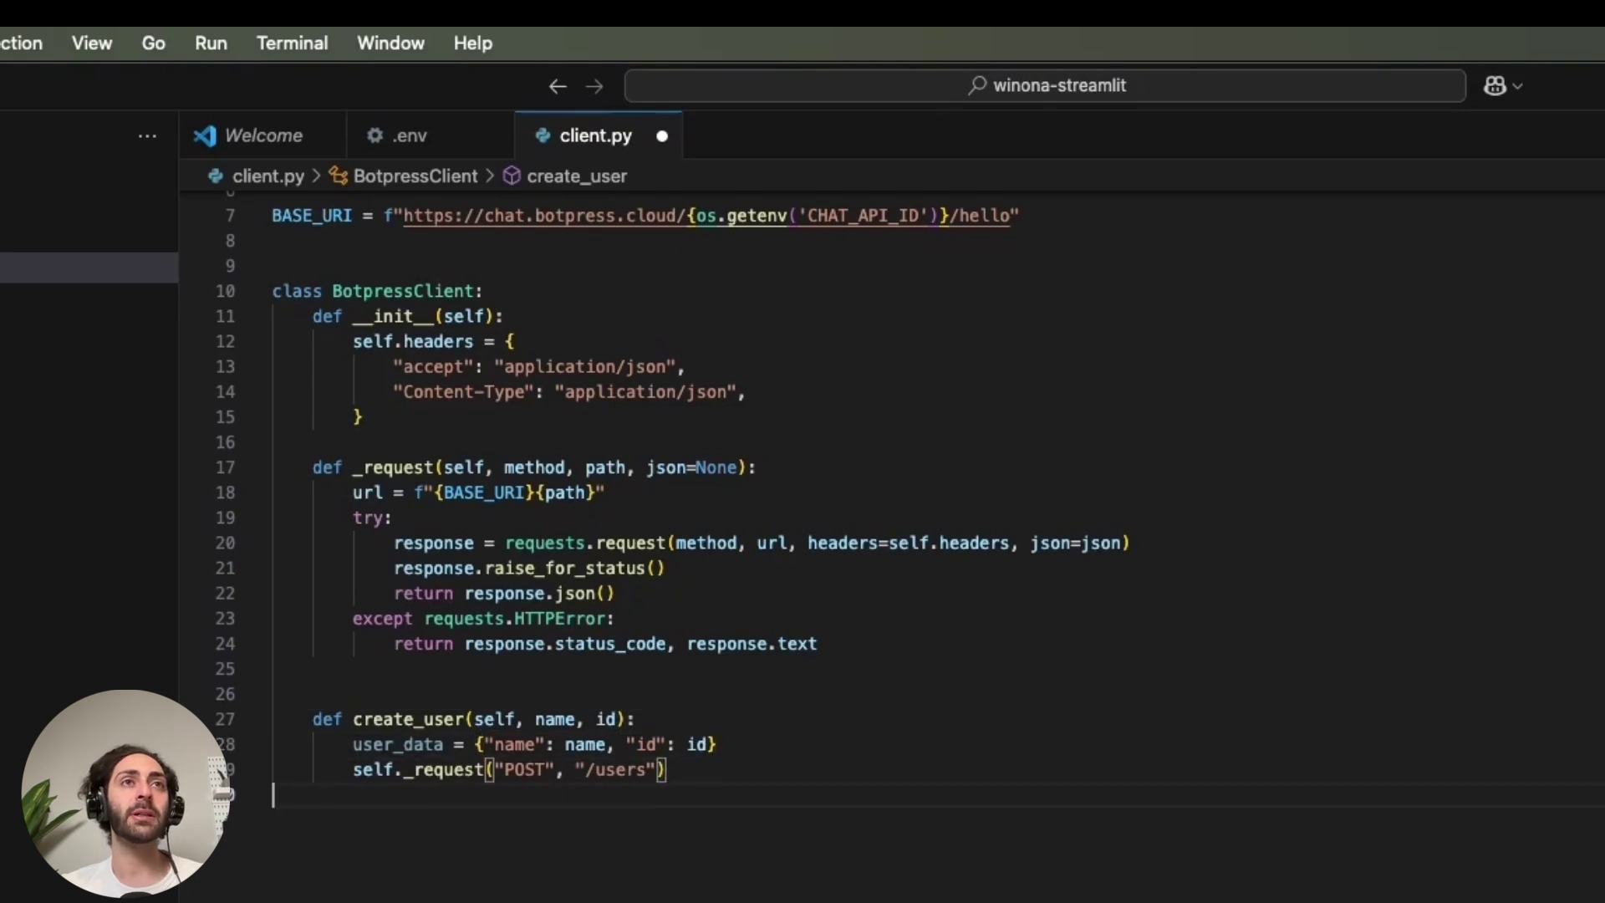
key(Up)
key(End)
key(Left)
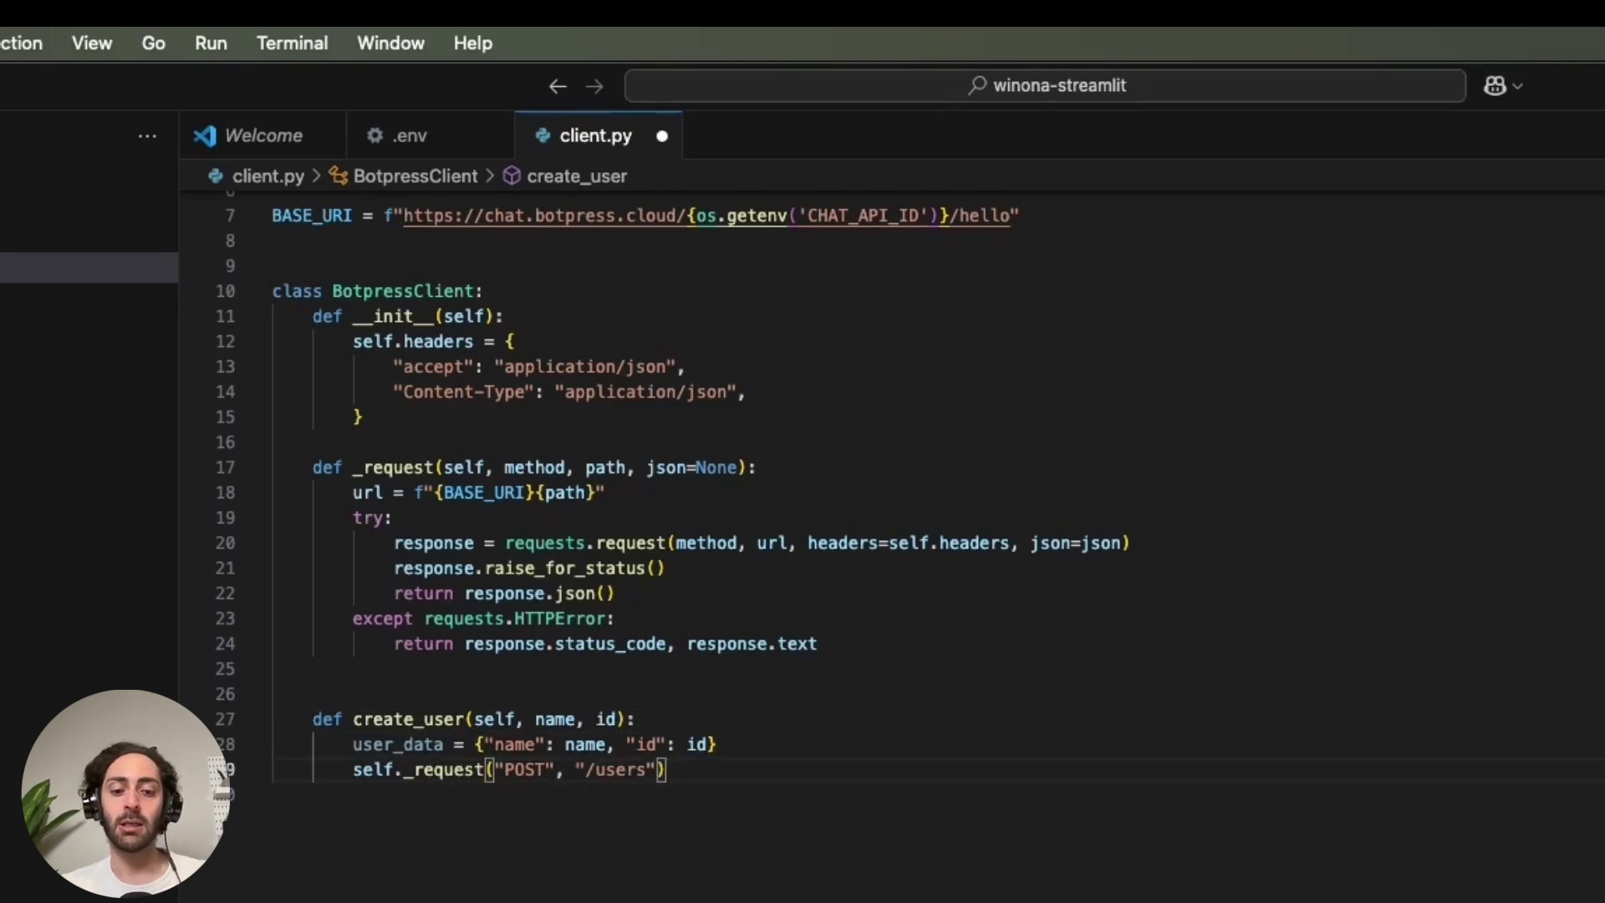
text(, json=user)
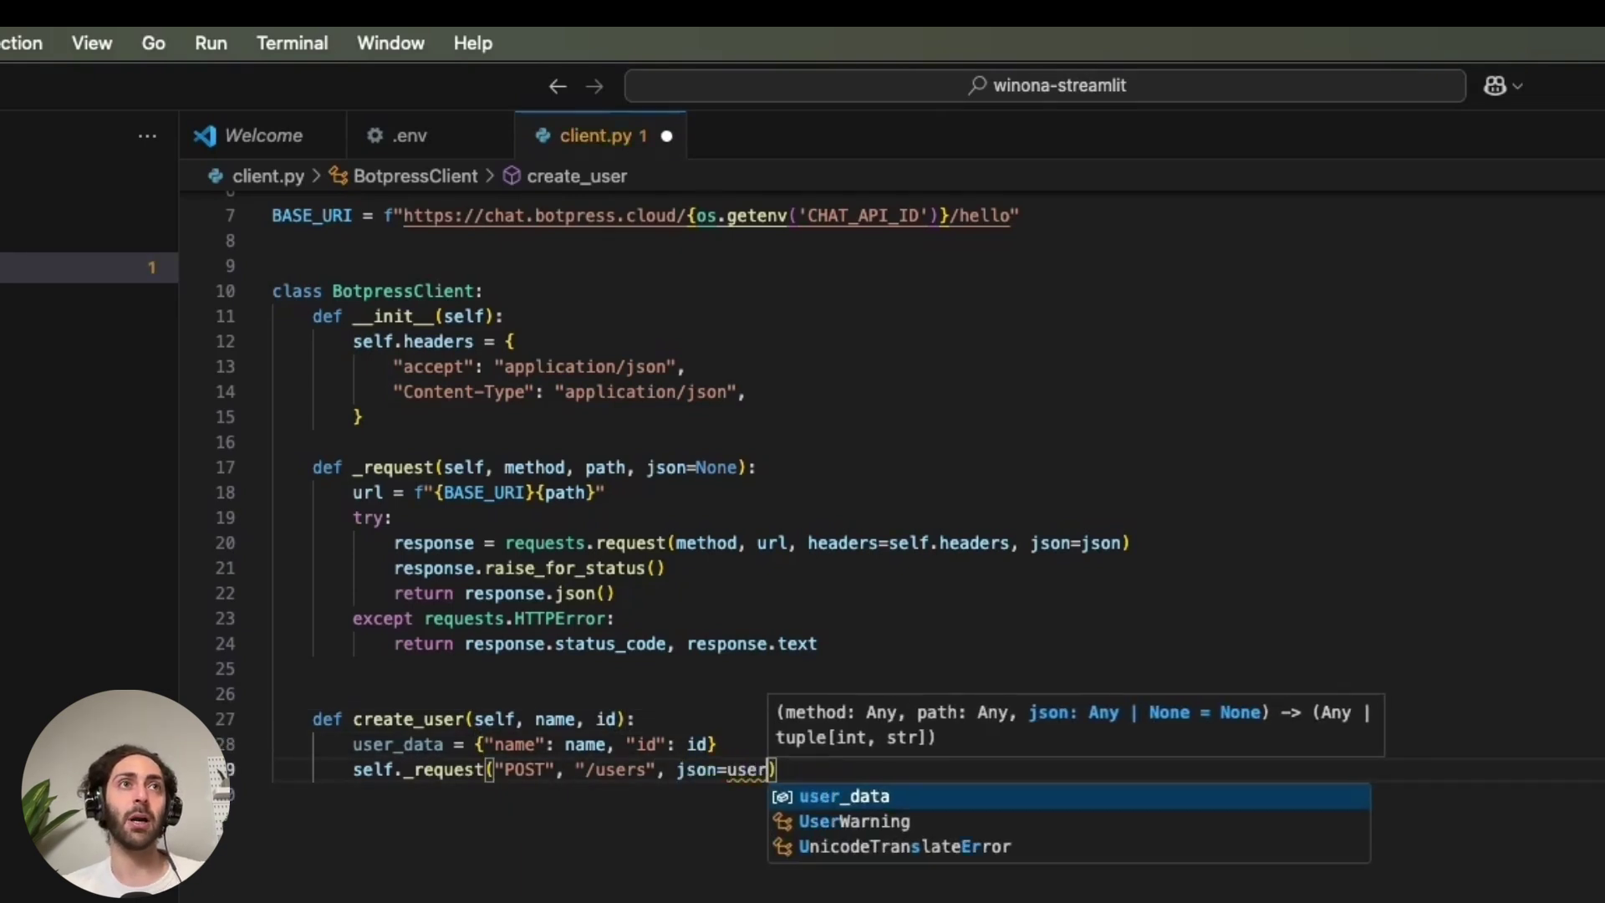
key(Tab)
key(ctrl+s)
key(Home)
text(return)
key(ctrl+s)
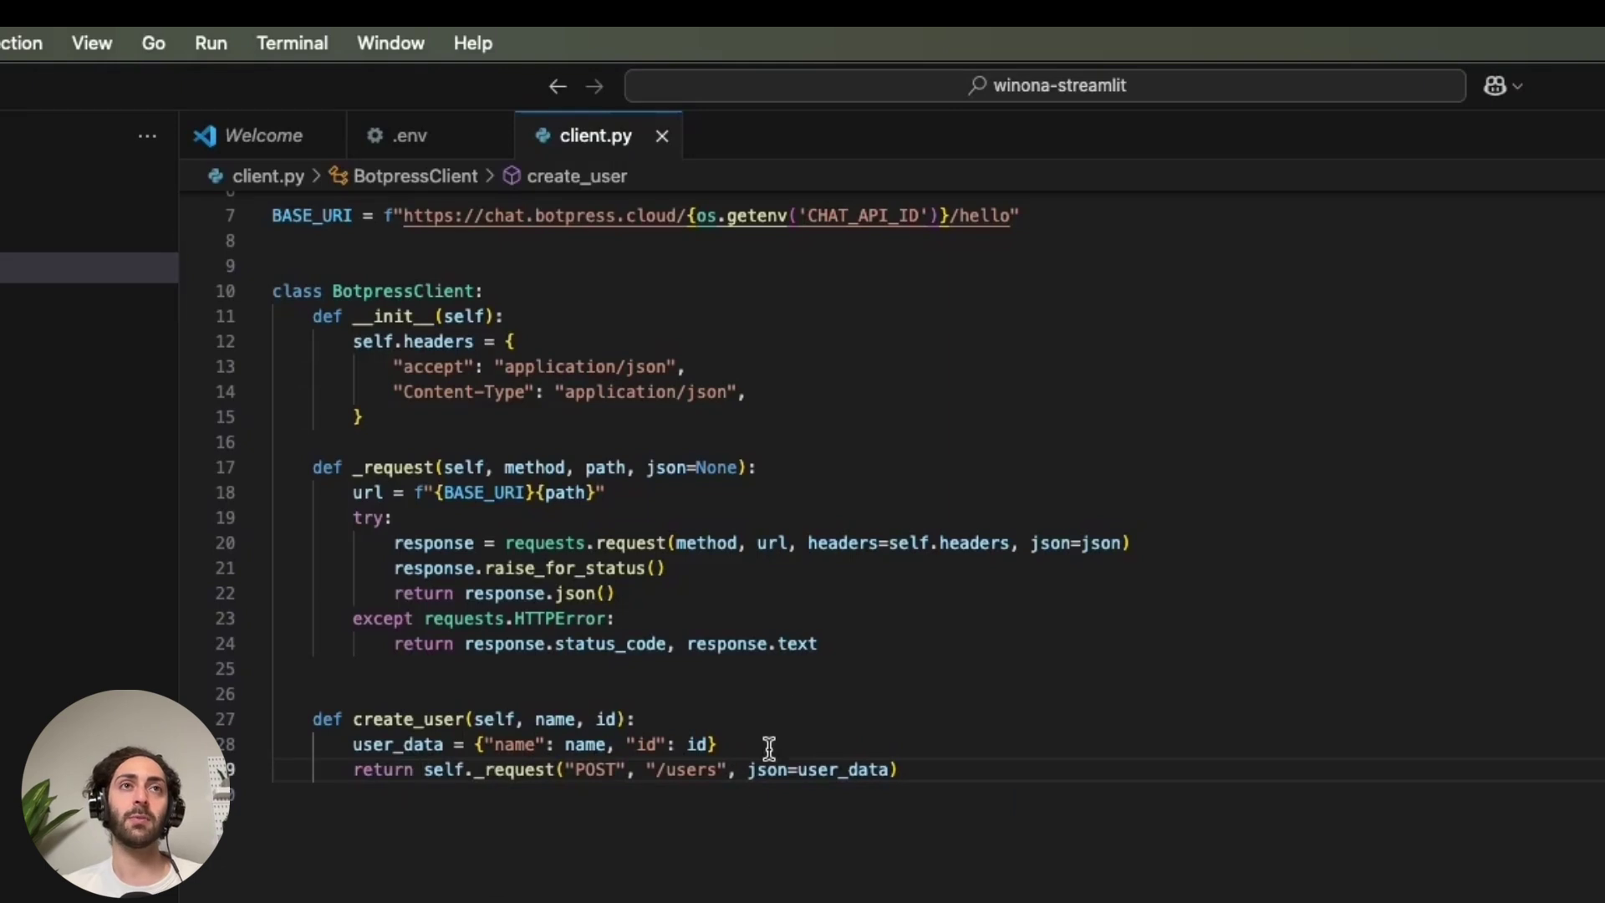
click(794, 696)
scroll(783, 740, up, 2)
click(702, 858)
scroll(720, 852, down, 1)
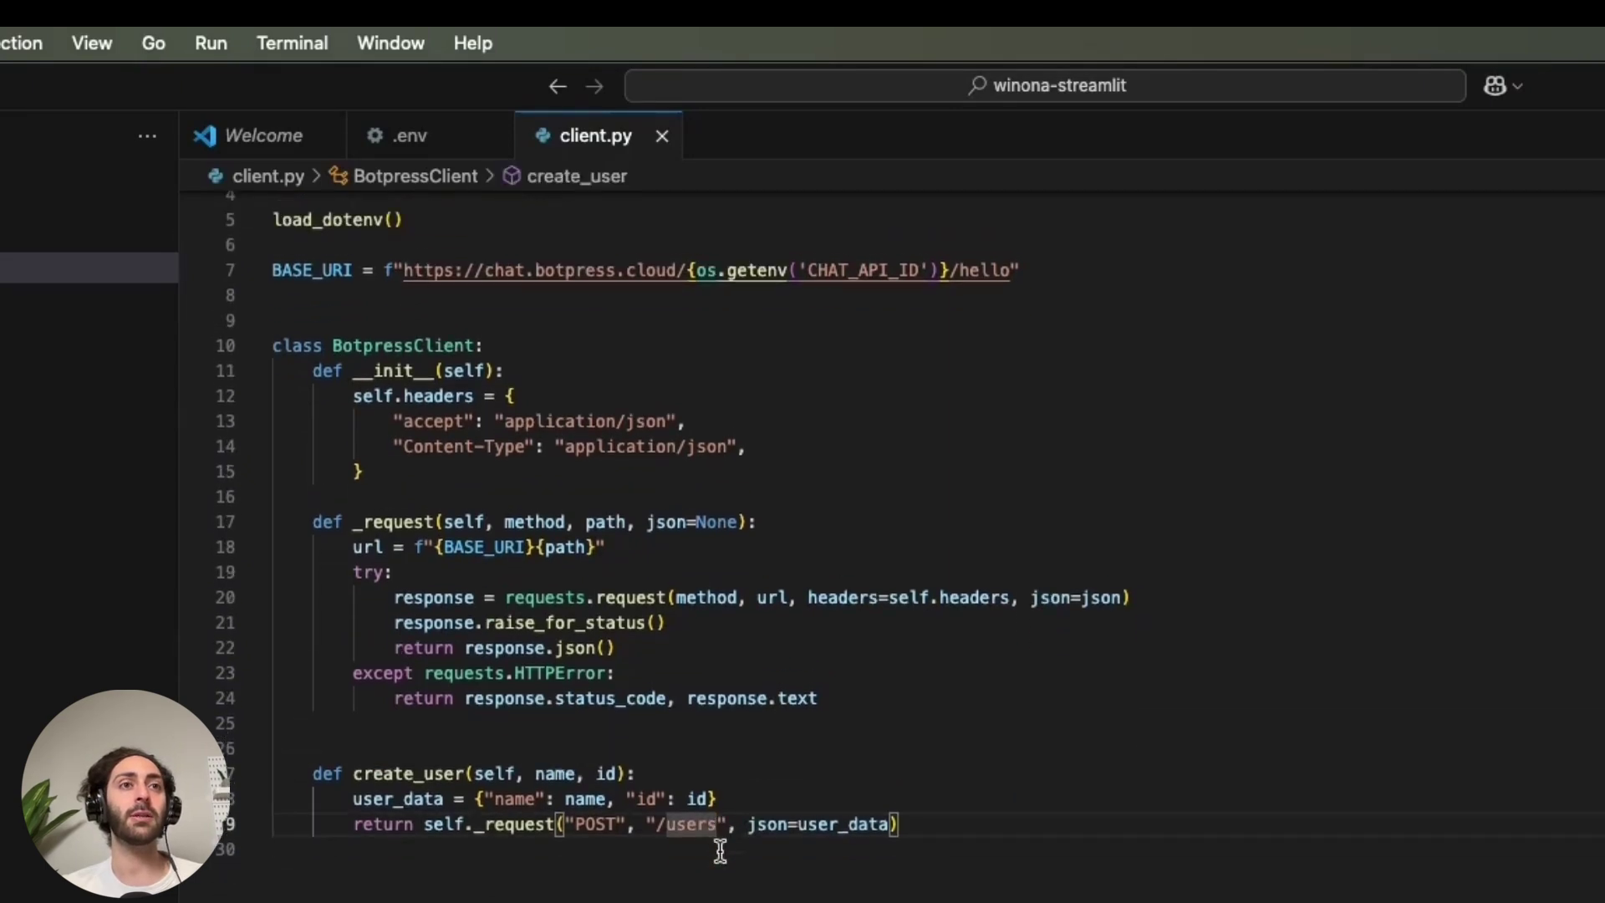
Add an if __name__ == "__main__" block creating BotpressClient() and printing client.create_user("ben", ...).
key(Return)
key(Return)
key(Return)
text(if __name__ == )
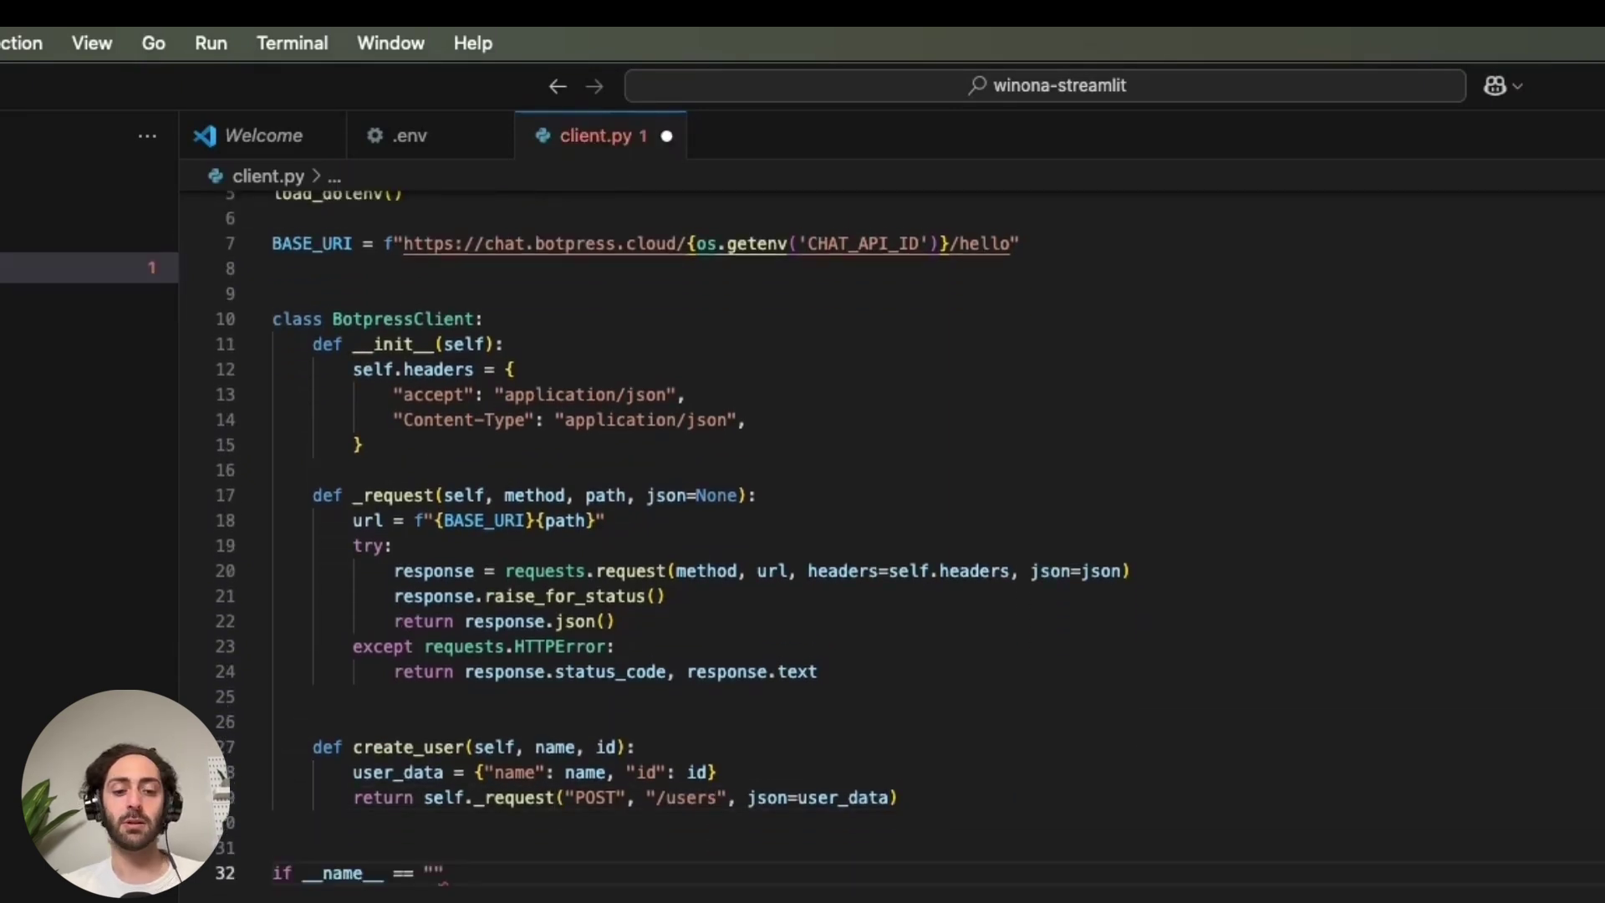
text("__main__")
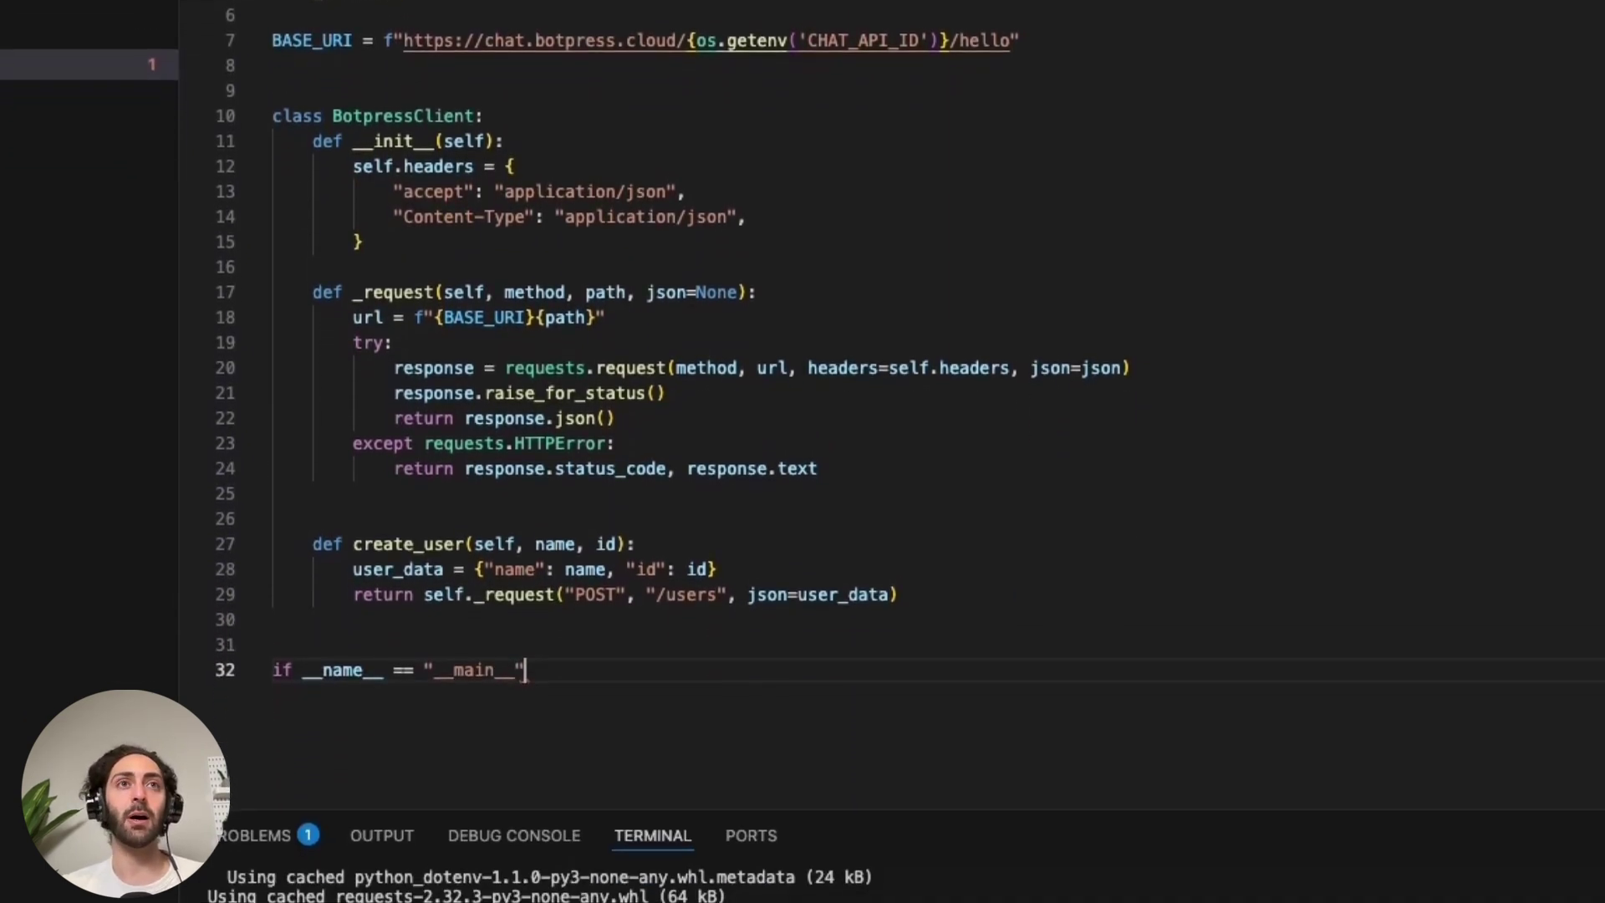
text(:)
key(Return)
key(Return)
text(client = Bot)
key(Tab)
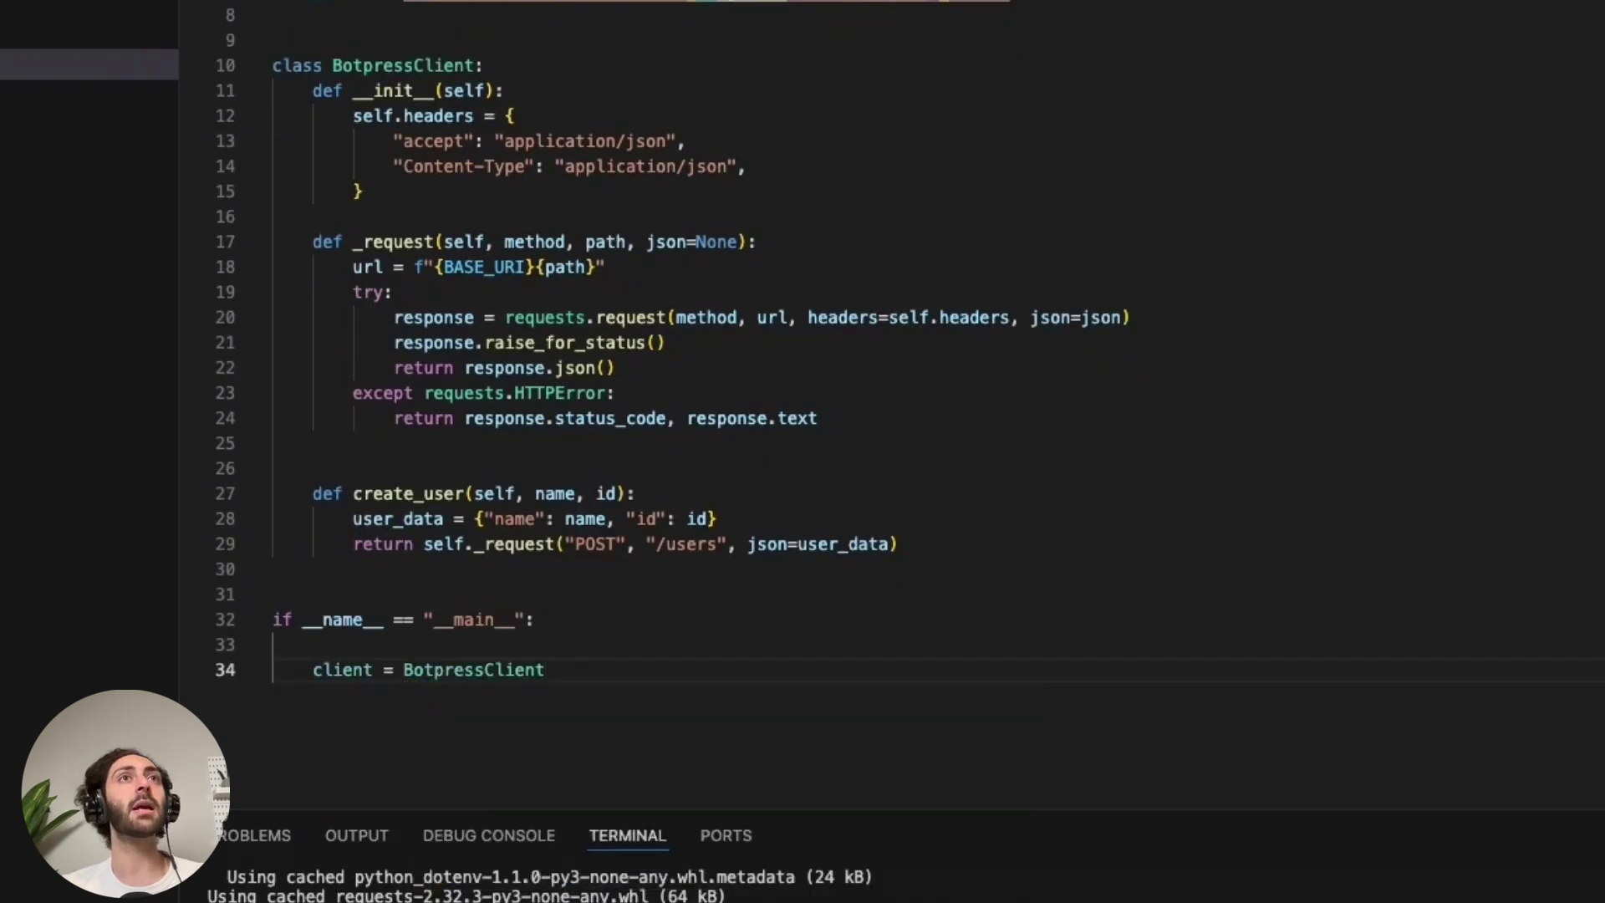
text(())
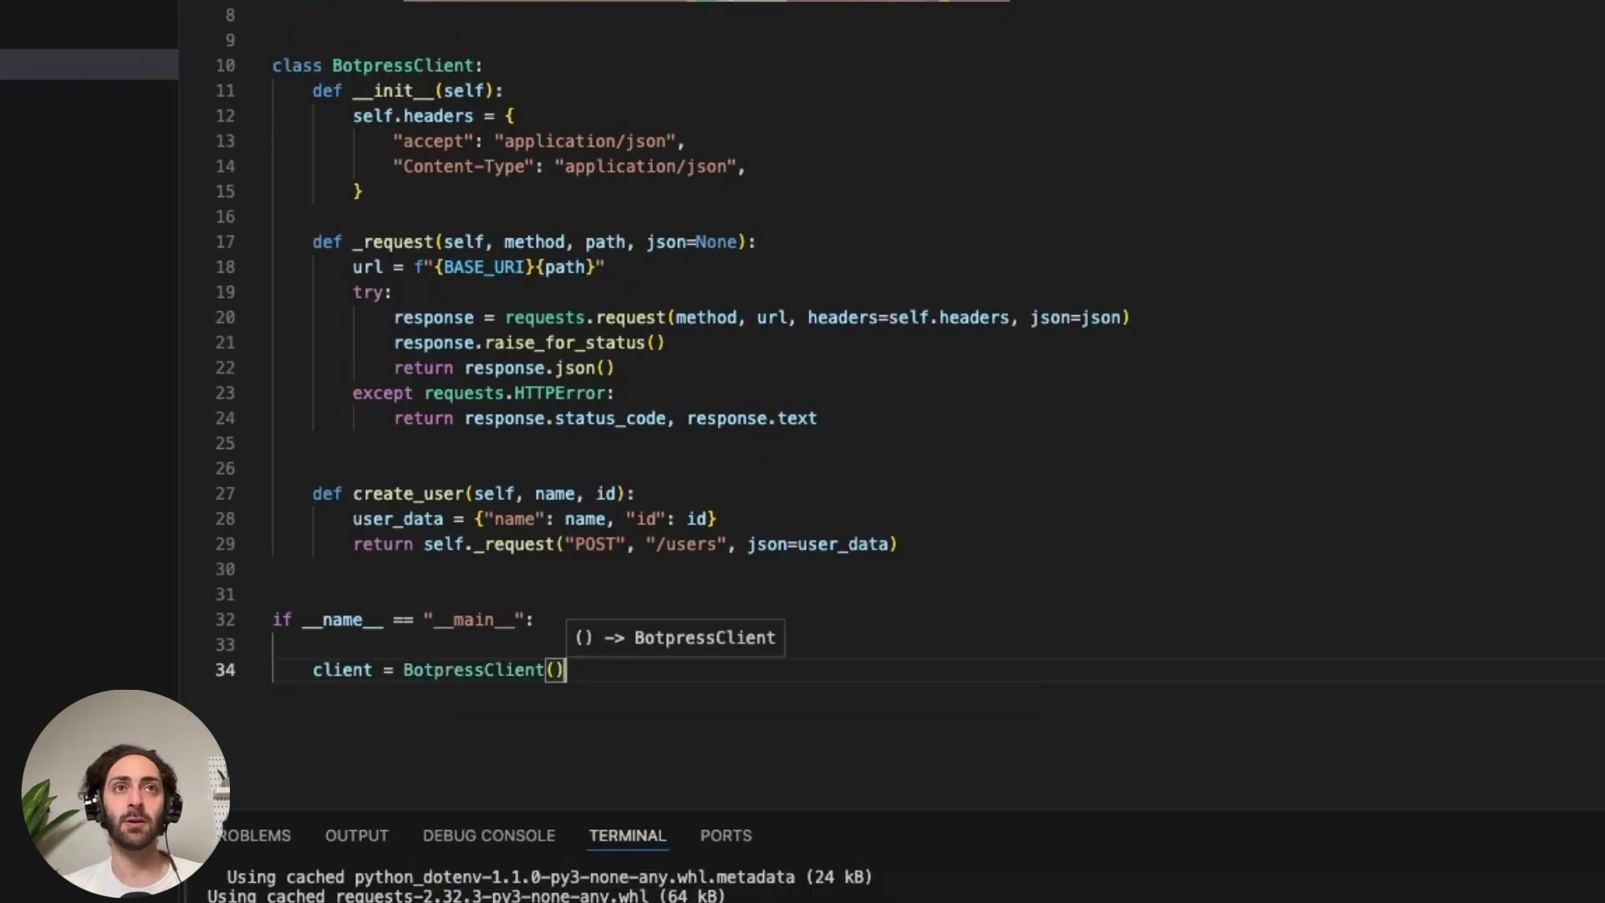
key(Return)
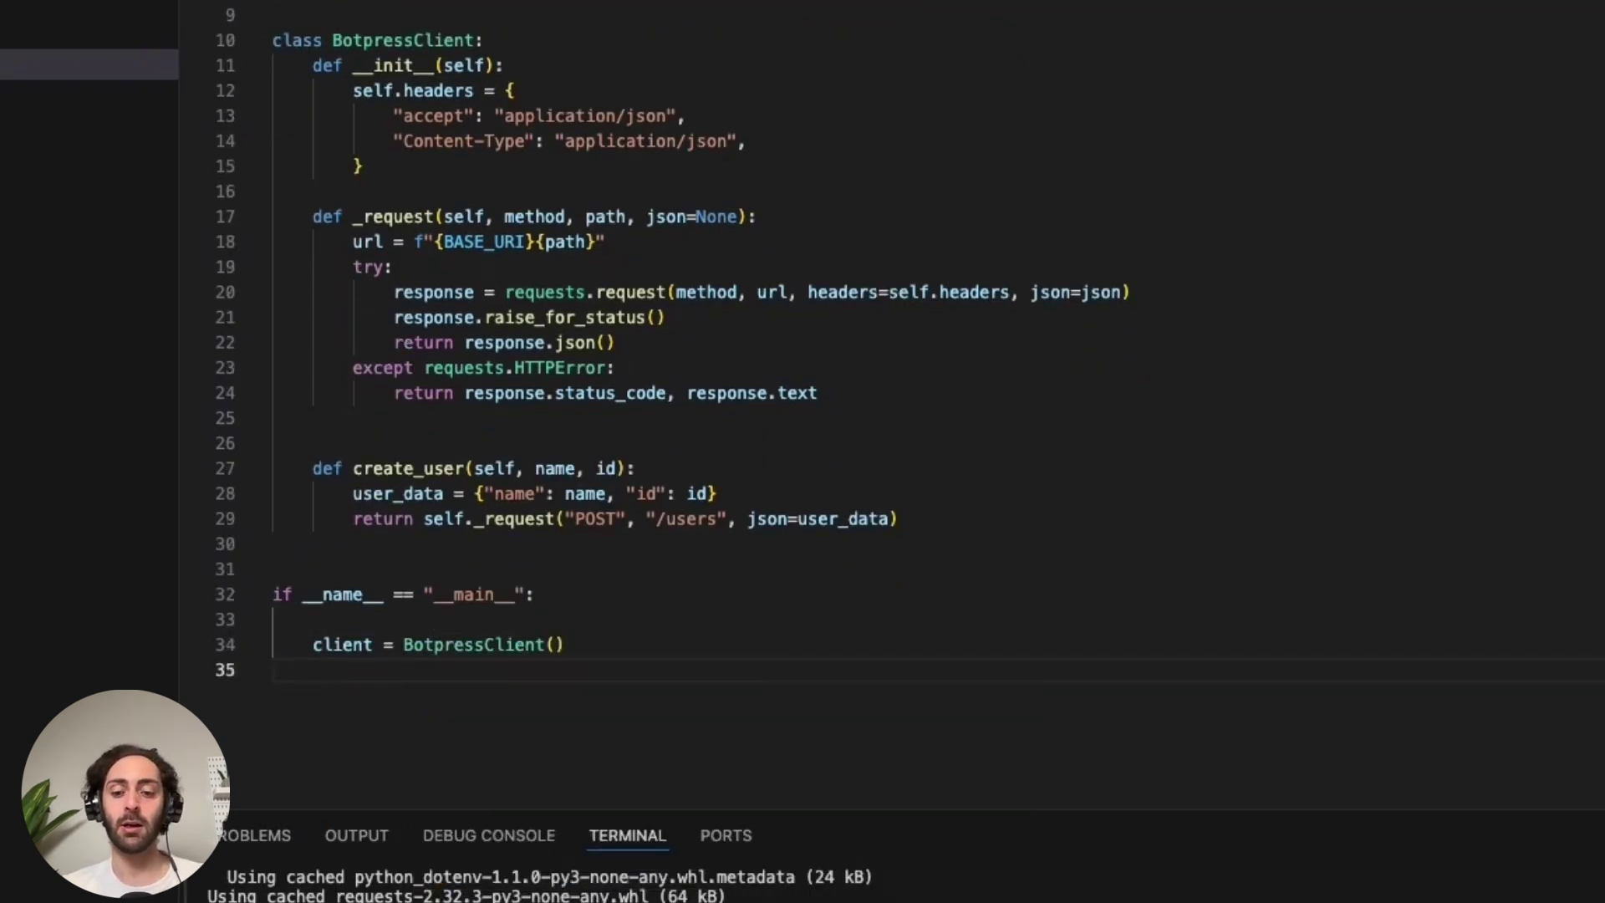
text(print()
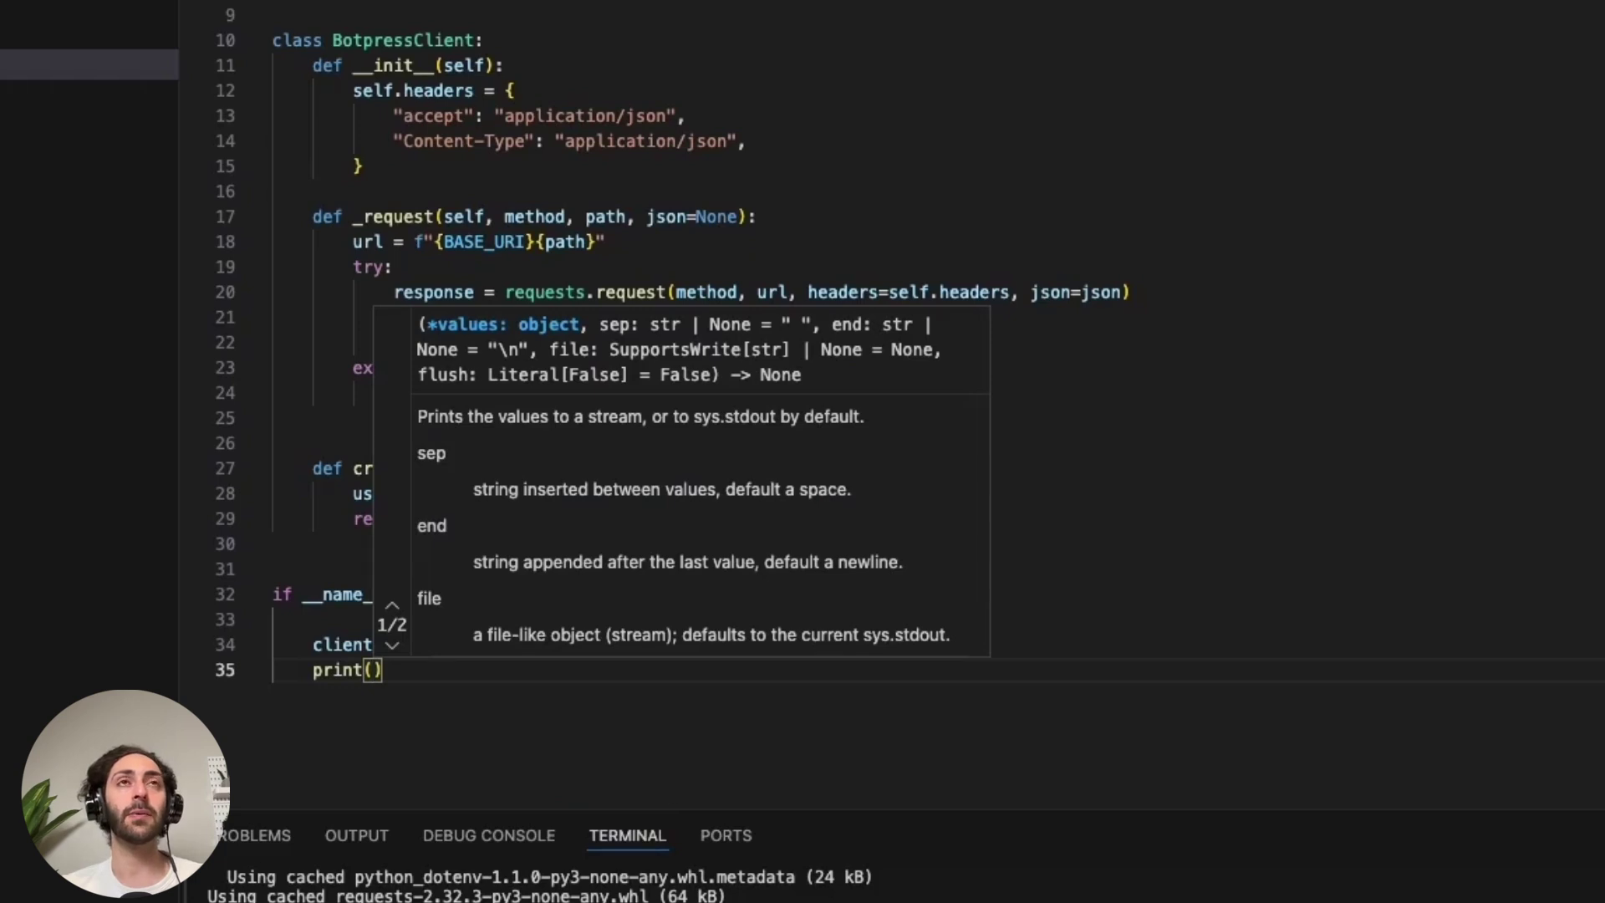
text(client.c)
key(Tab)
text(("ben")
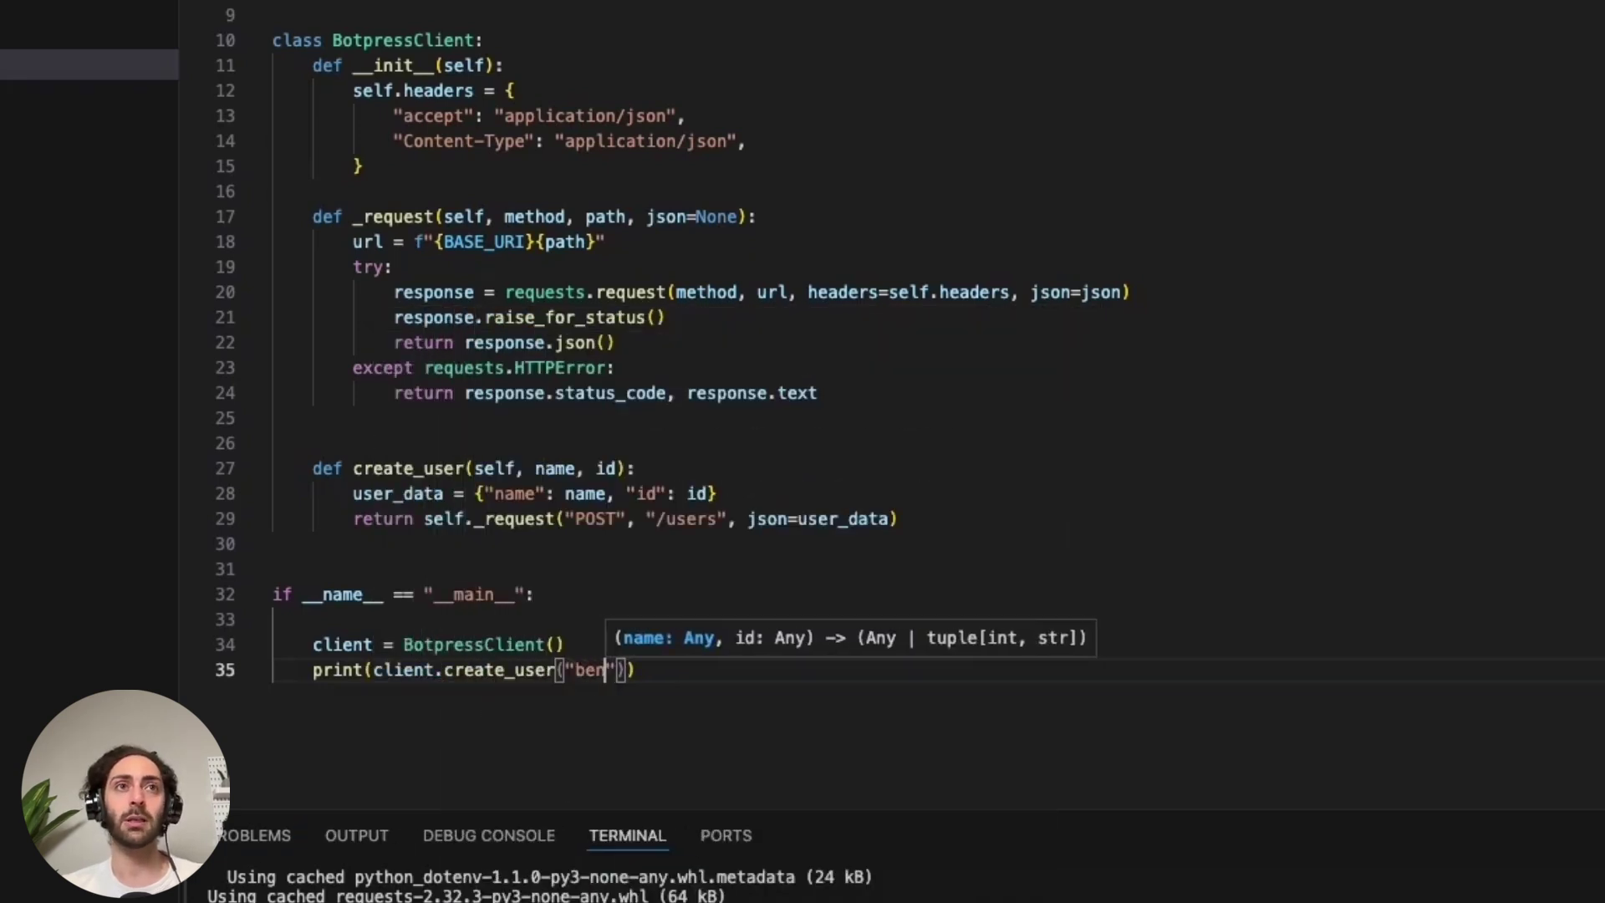
text(, ")
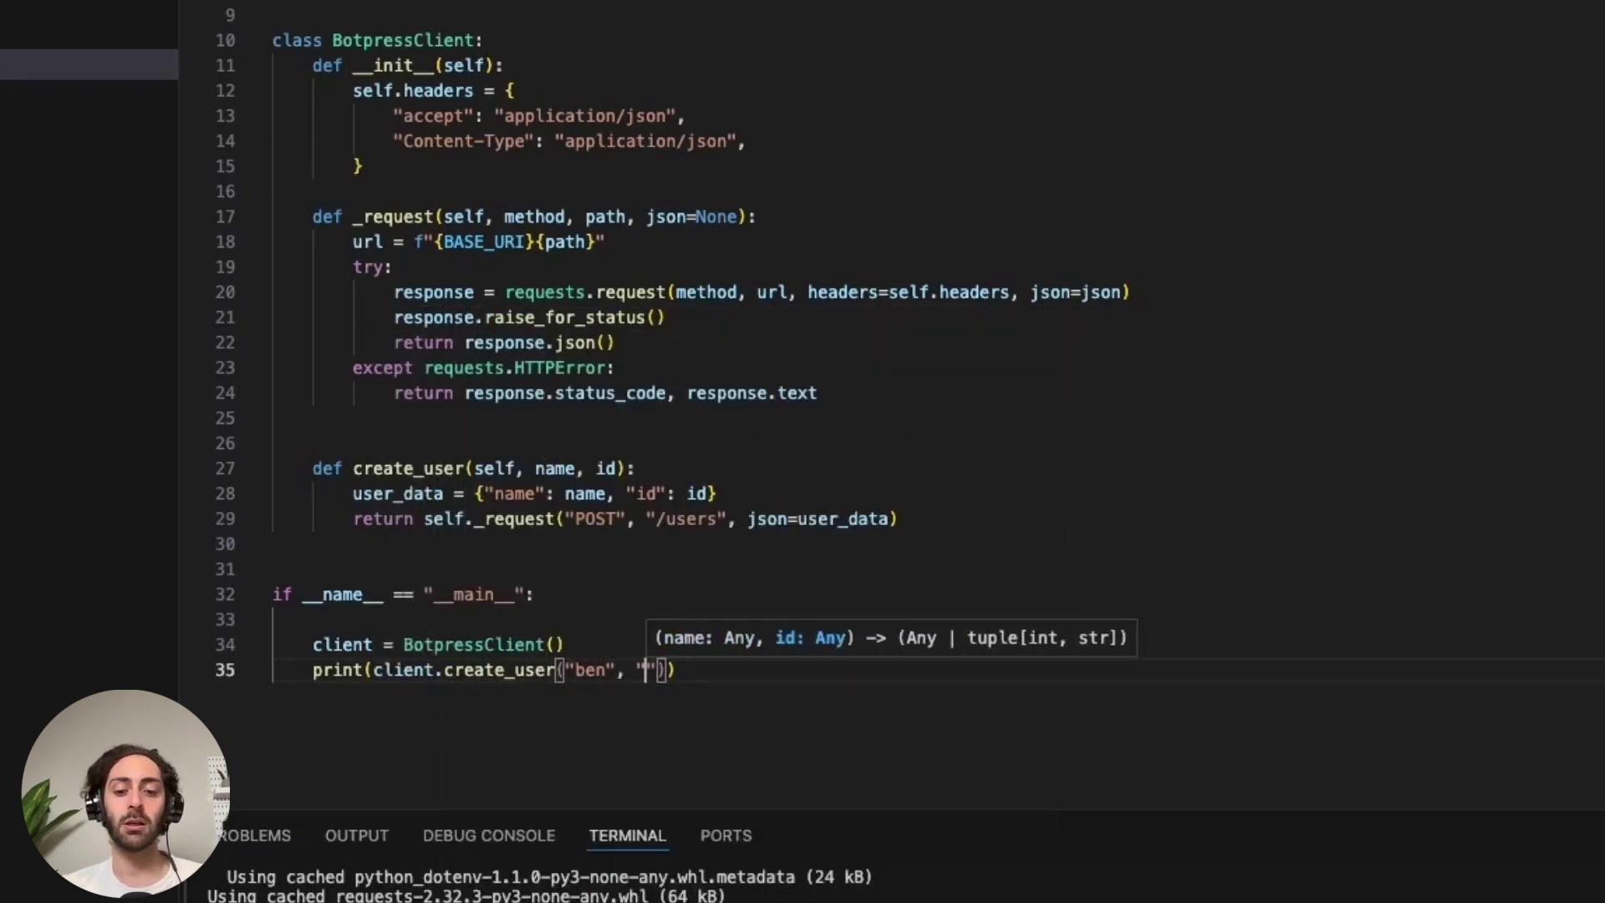
text(ben)
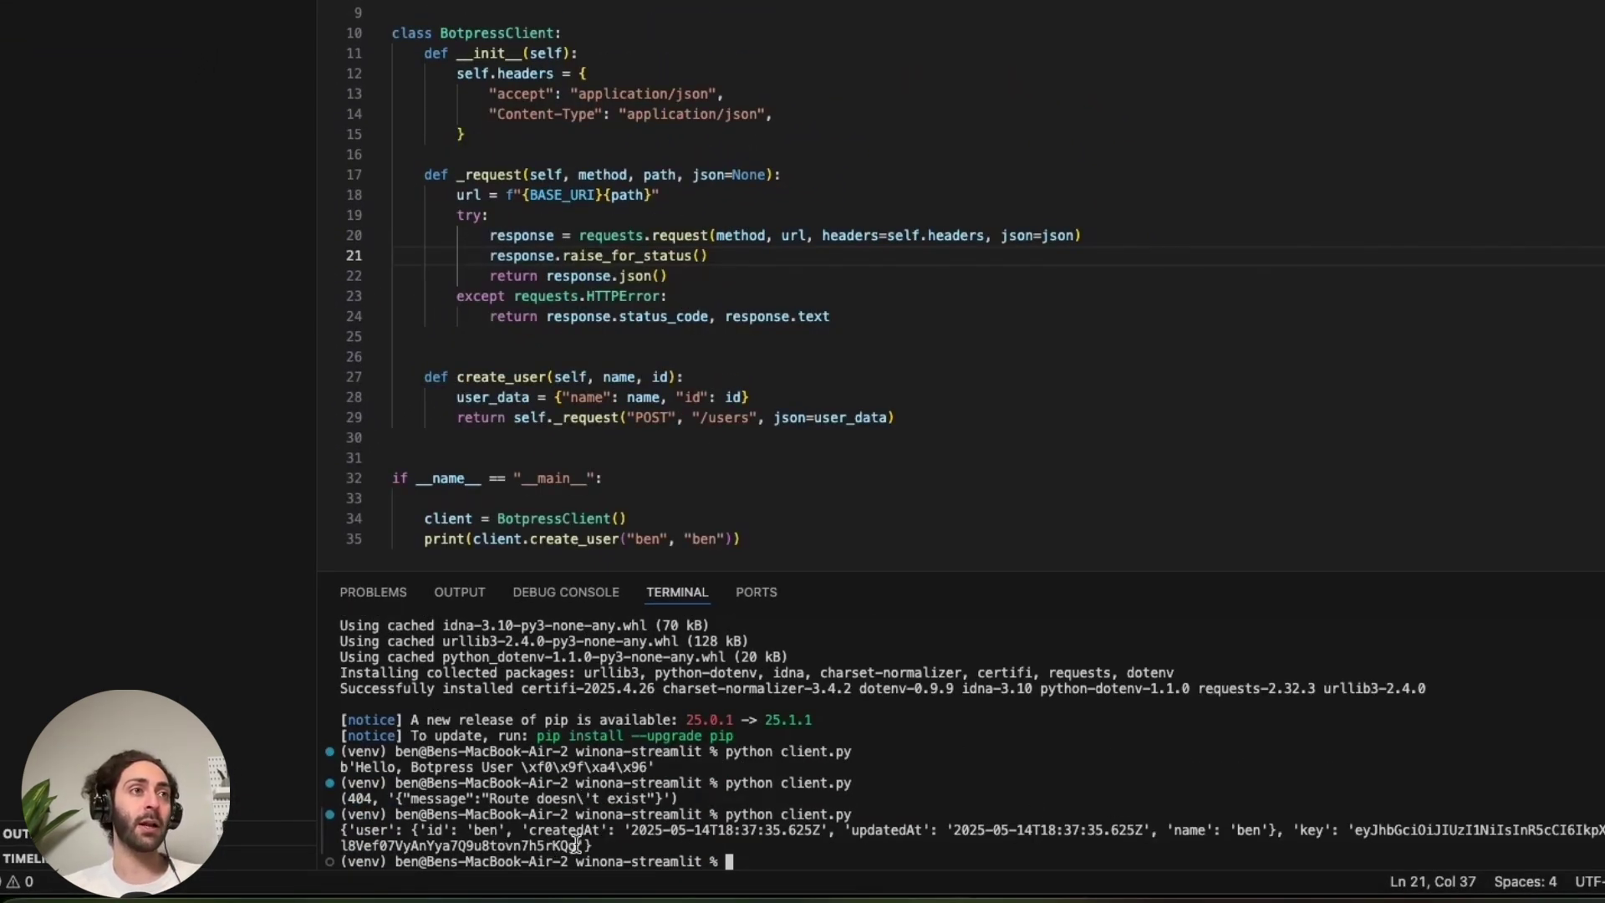
Select and copy the user key that client.py returned for user ben.
mouse_move(578, 845)
mouse_down()
mouse_move(1390, 795)
mouse_move(1354, 836)
mouse_up()
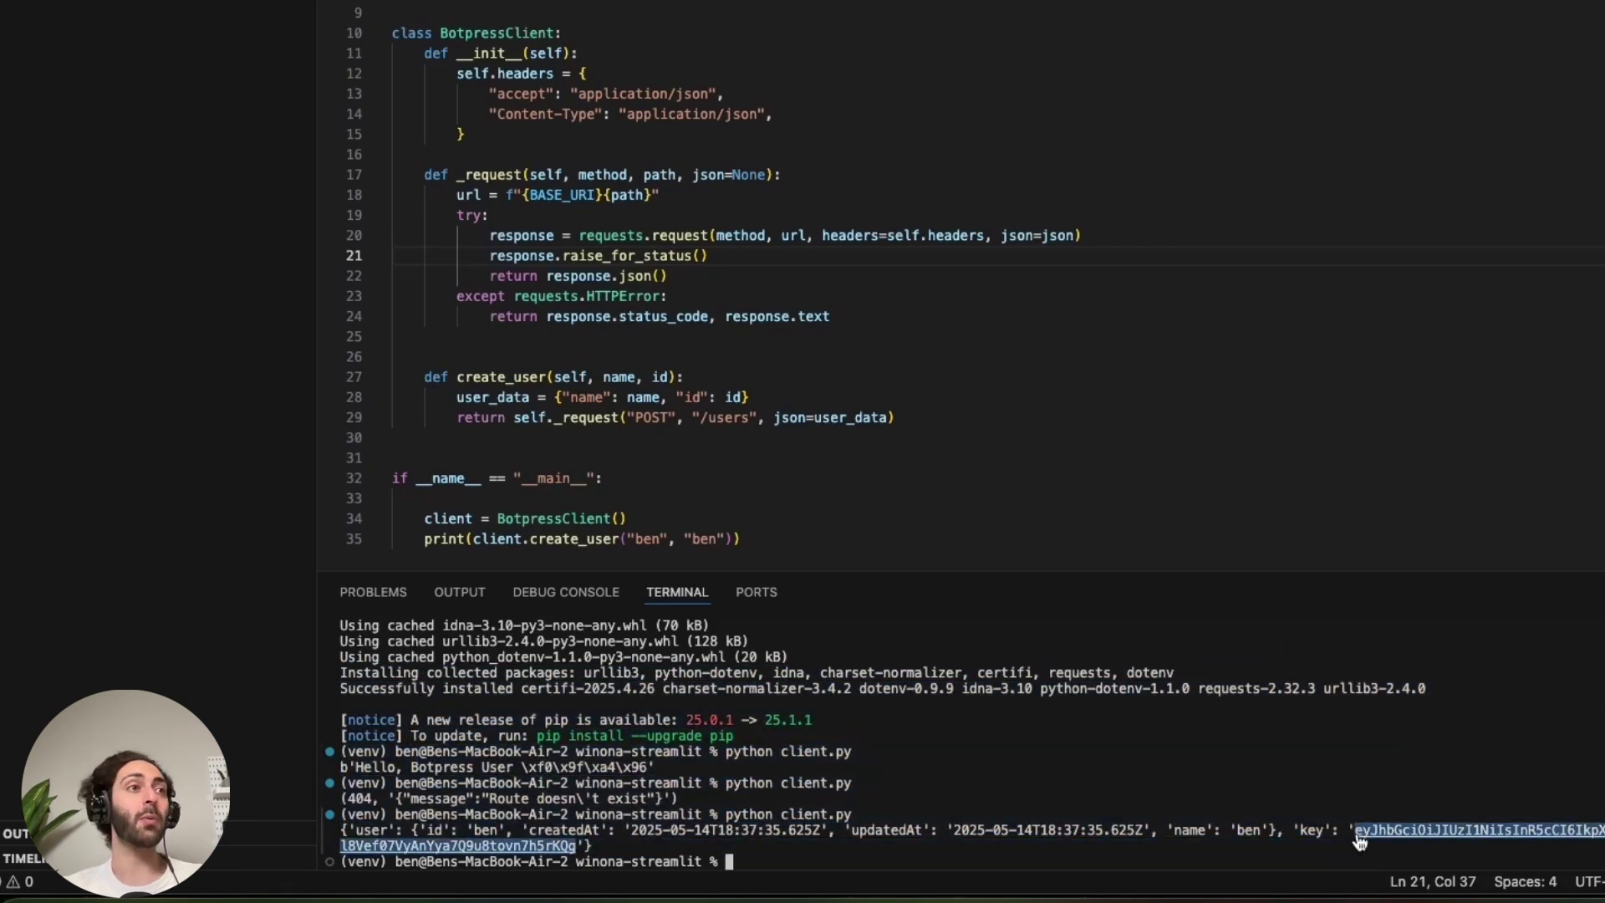
right_click(129, 71)
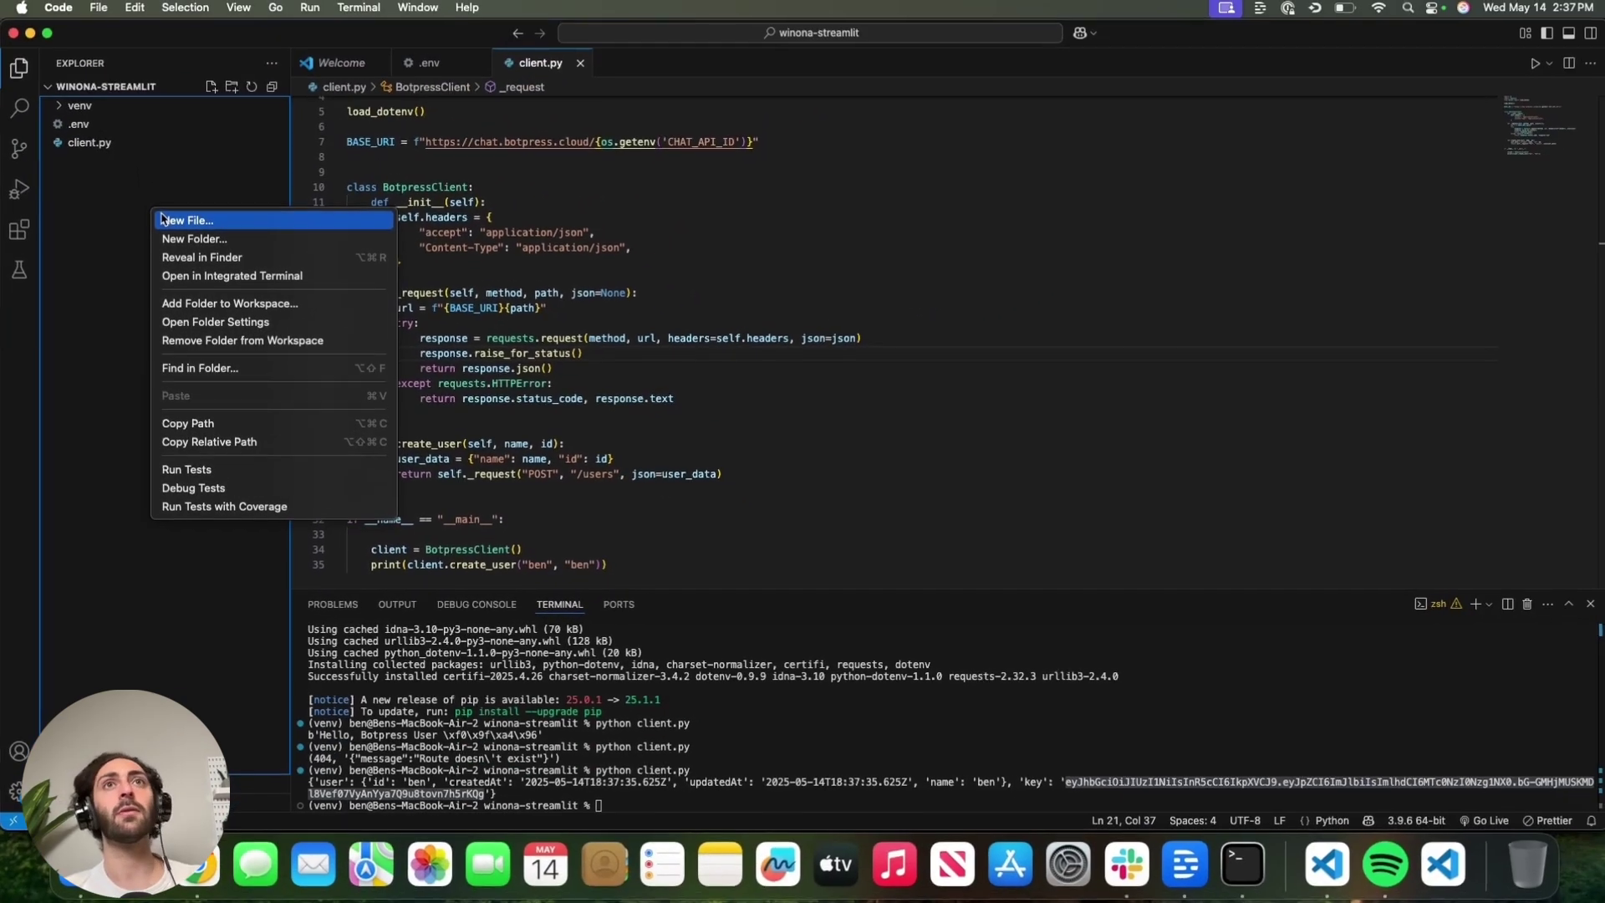
Paste the key as a USER_KEY line in .env, remove the stray quote, and save.
key(Escape)
click(79, 125)
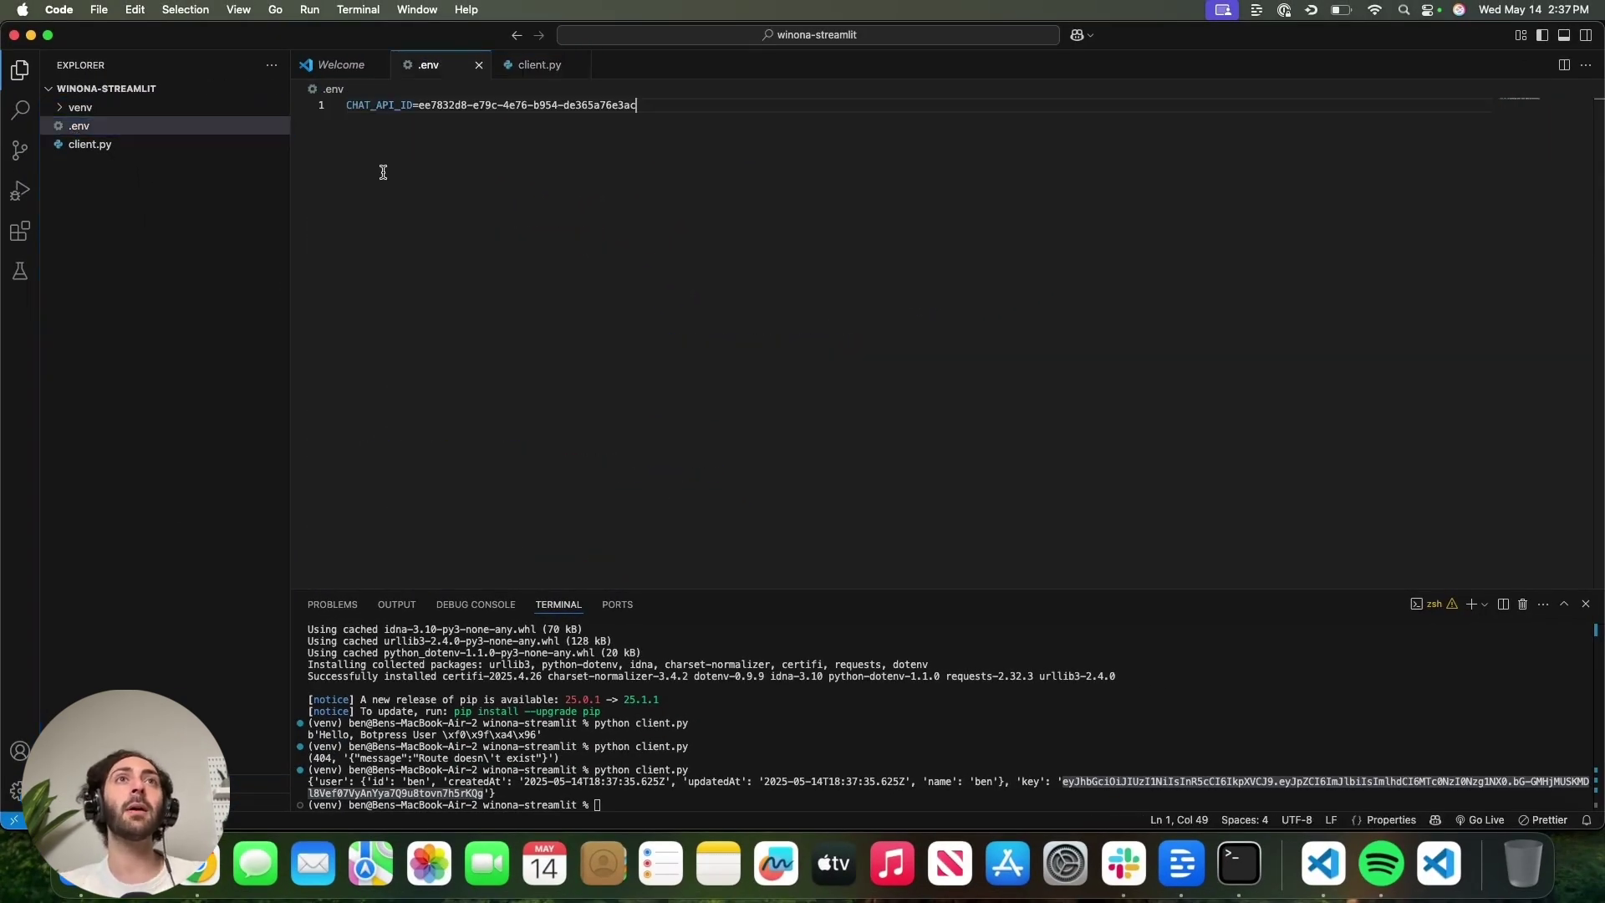
click(380, 168)
key(Return)
text(USER)
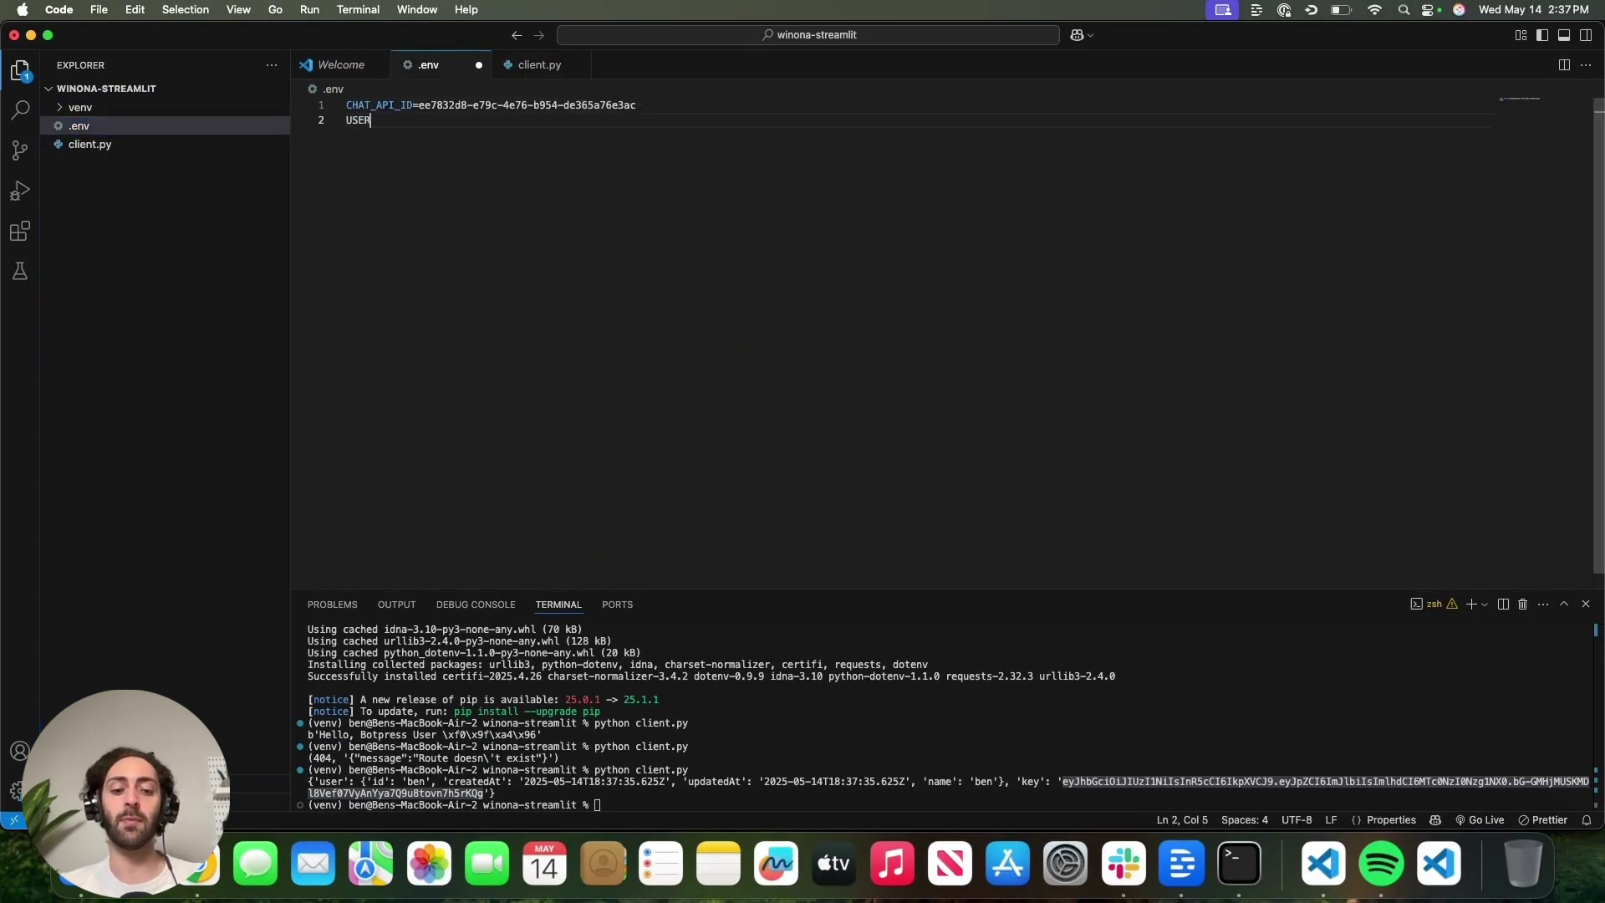
text(_KEY=")
key(super+v)
key(super+Left)
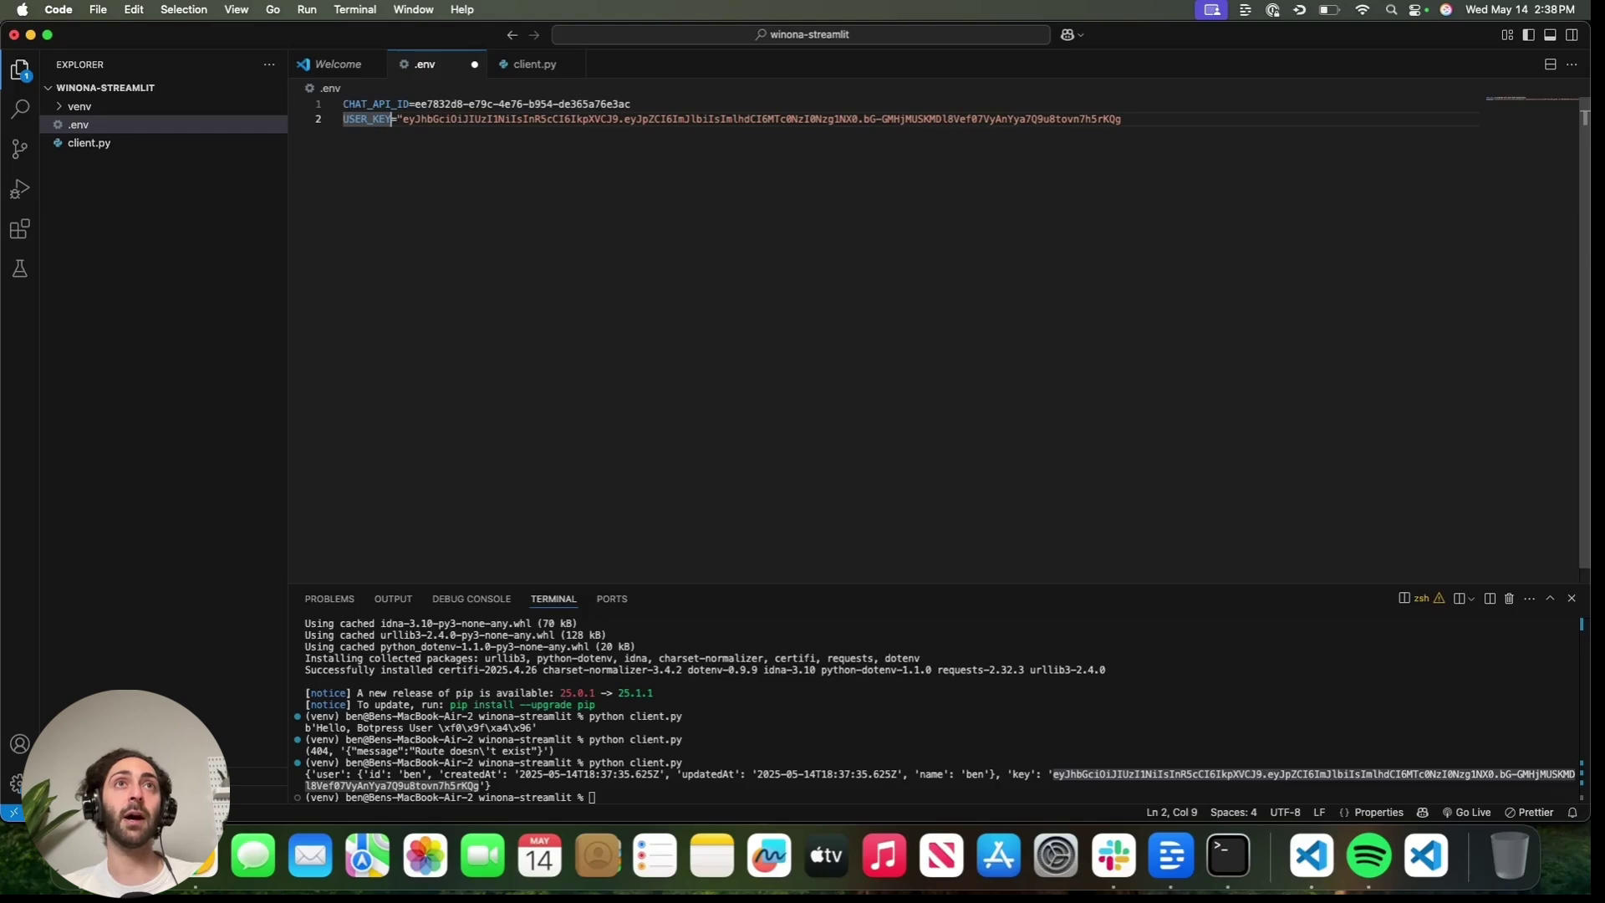
key(Right)
key(Right)
key(BackSpace)
key(super+s)
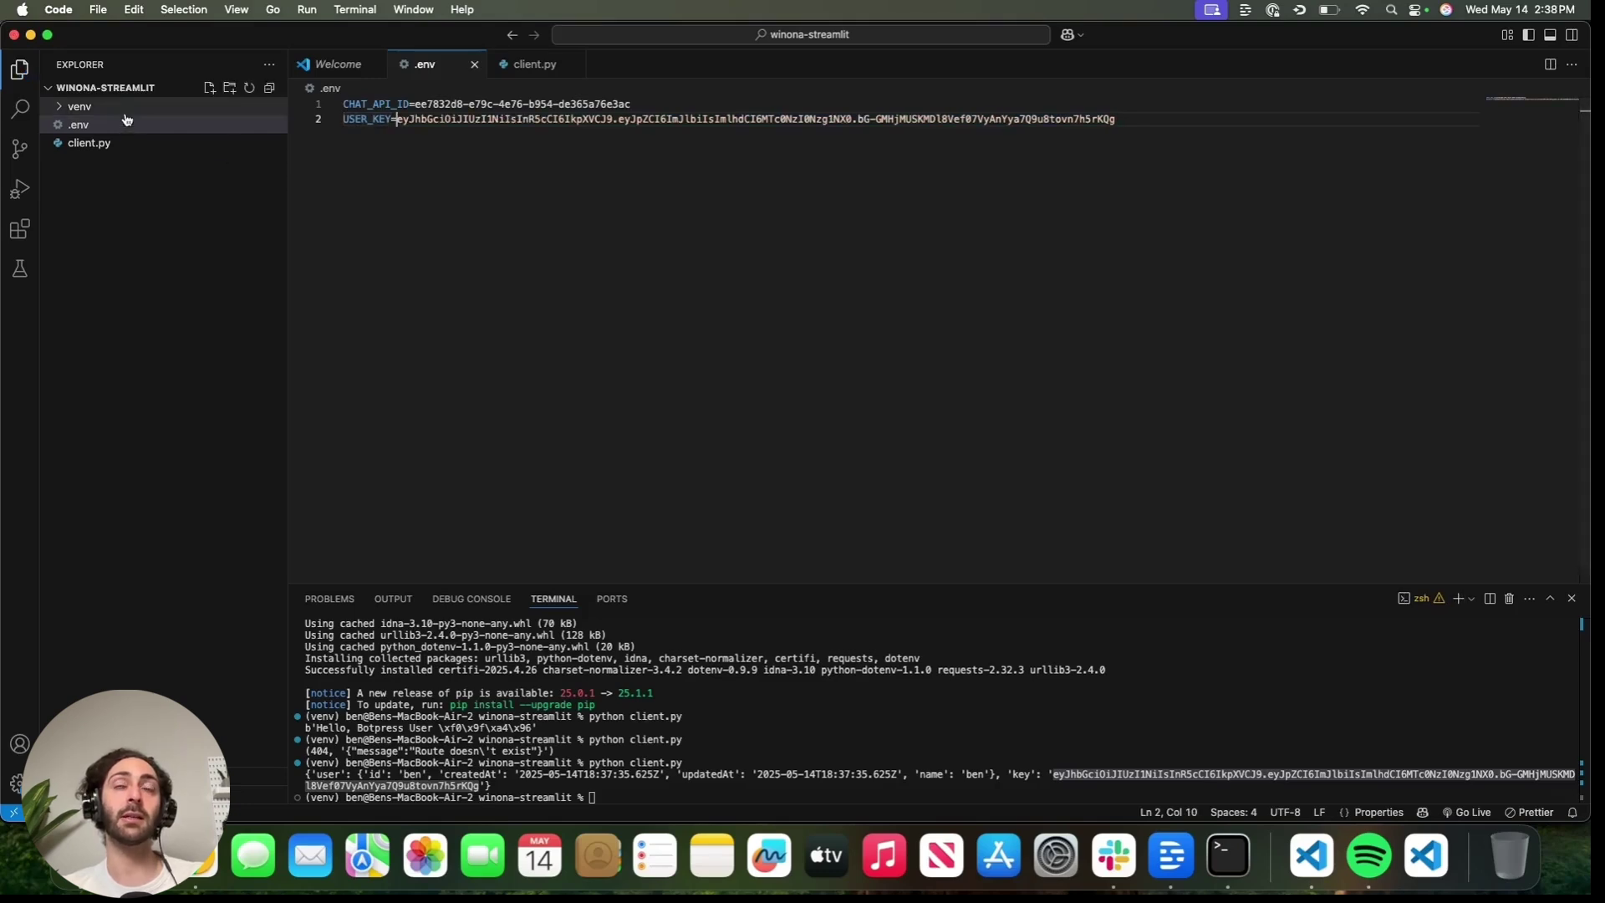
Remove the extra blank line before create_user in client.py and save.
click(134, 142)
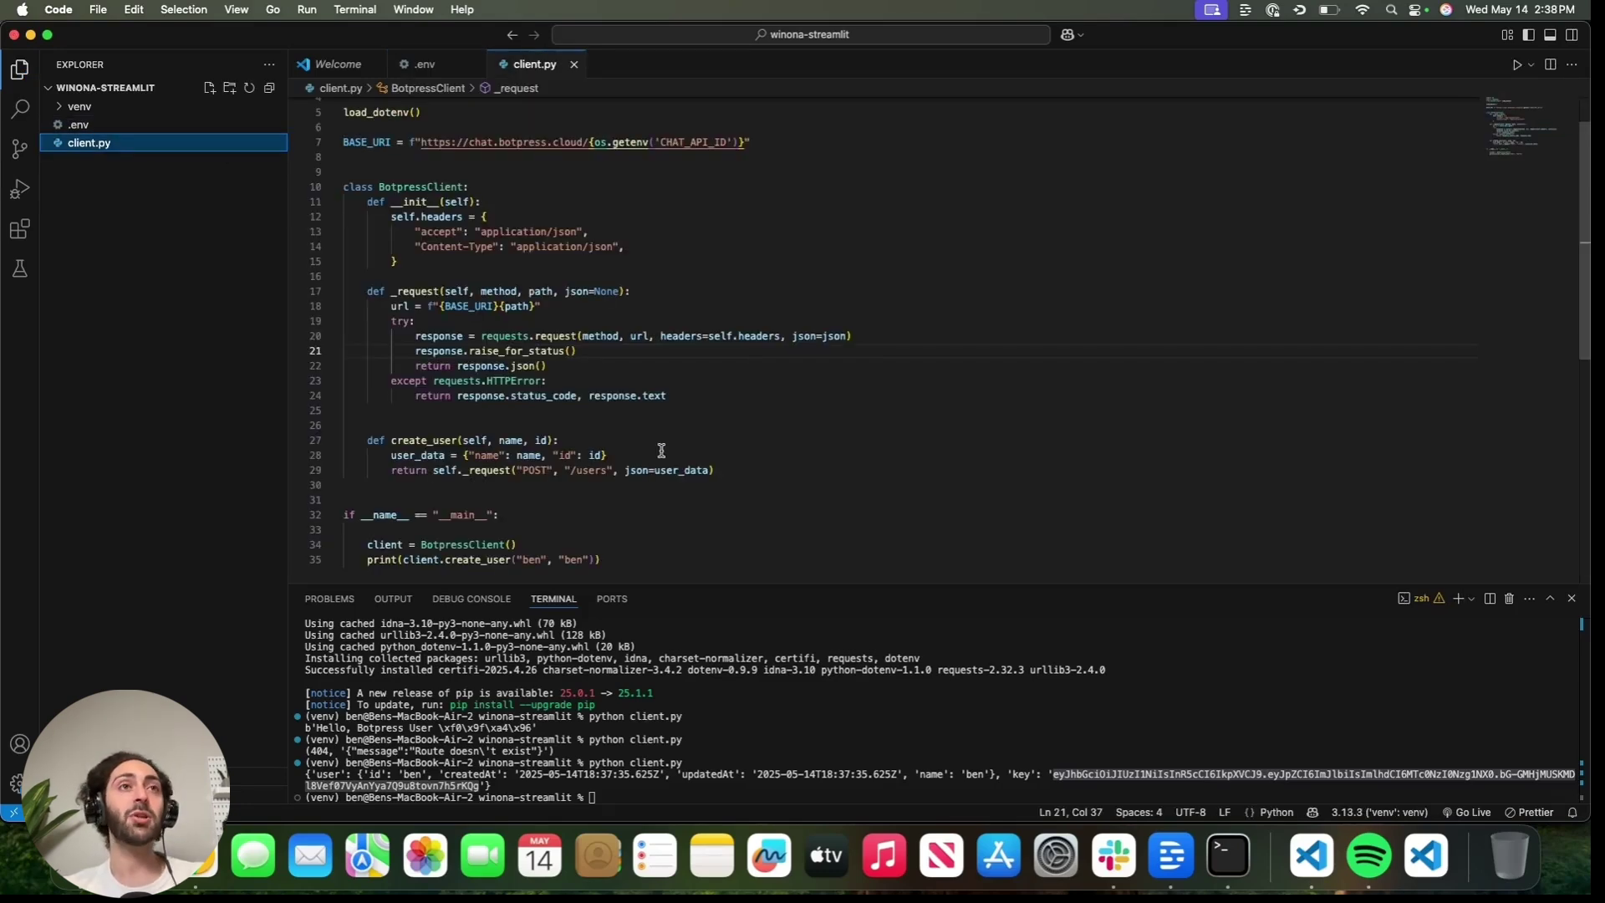
scroll(661, 464, down, 3)
scroll(661, 477, up, 5)
scroll(661, 476, down, 4)
key(Down)
key(Down)
key(Down)
key(BackSpace)
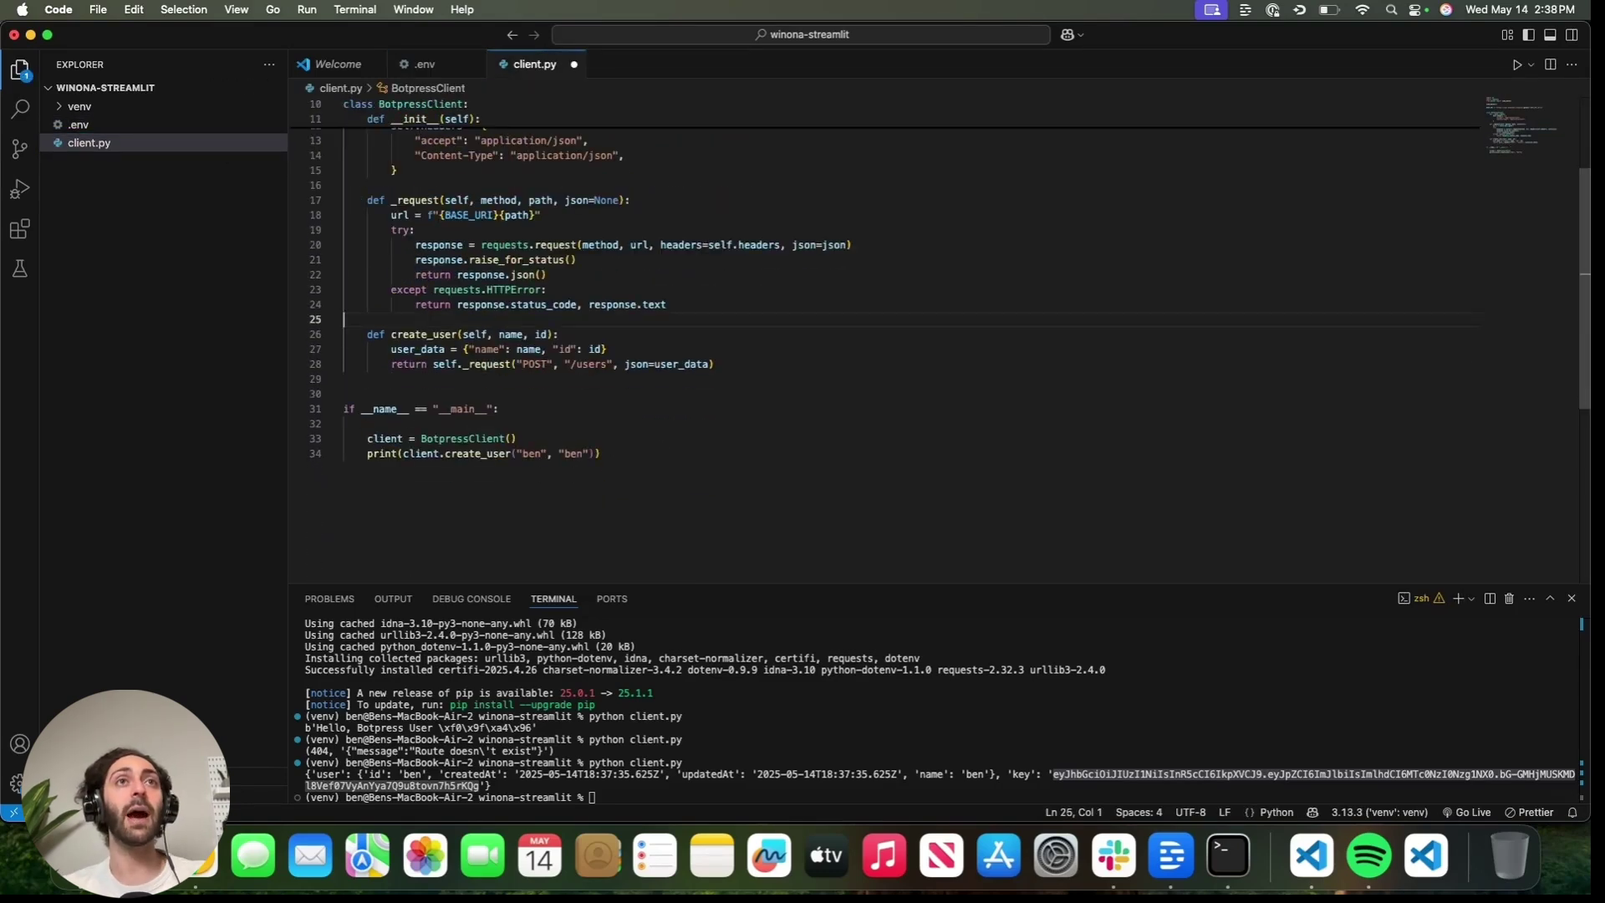
scroll(542, 326, up, 3)
scroll(542, 326, up, 2)
key(super+s)
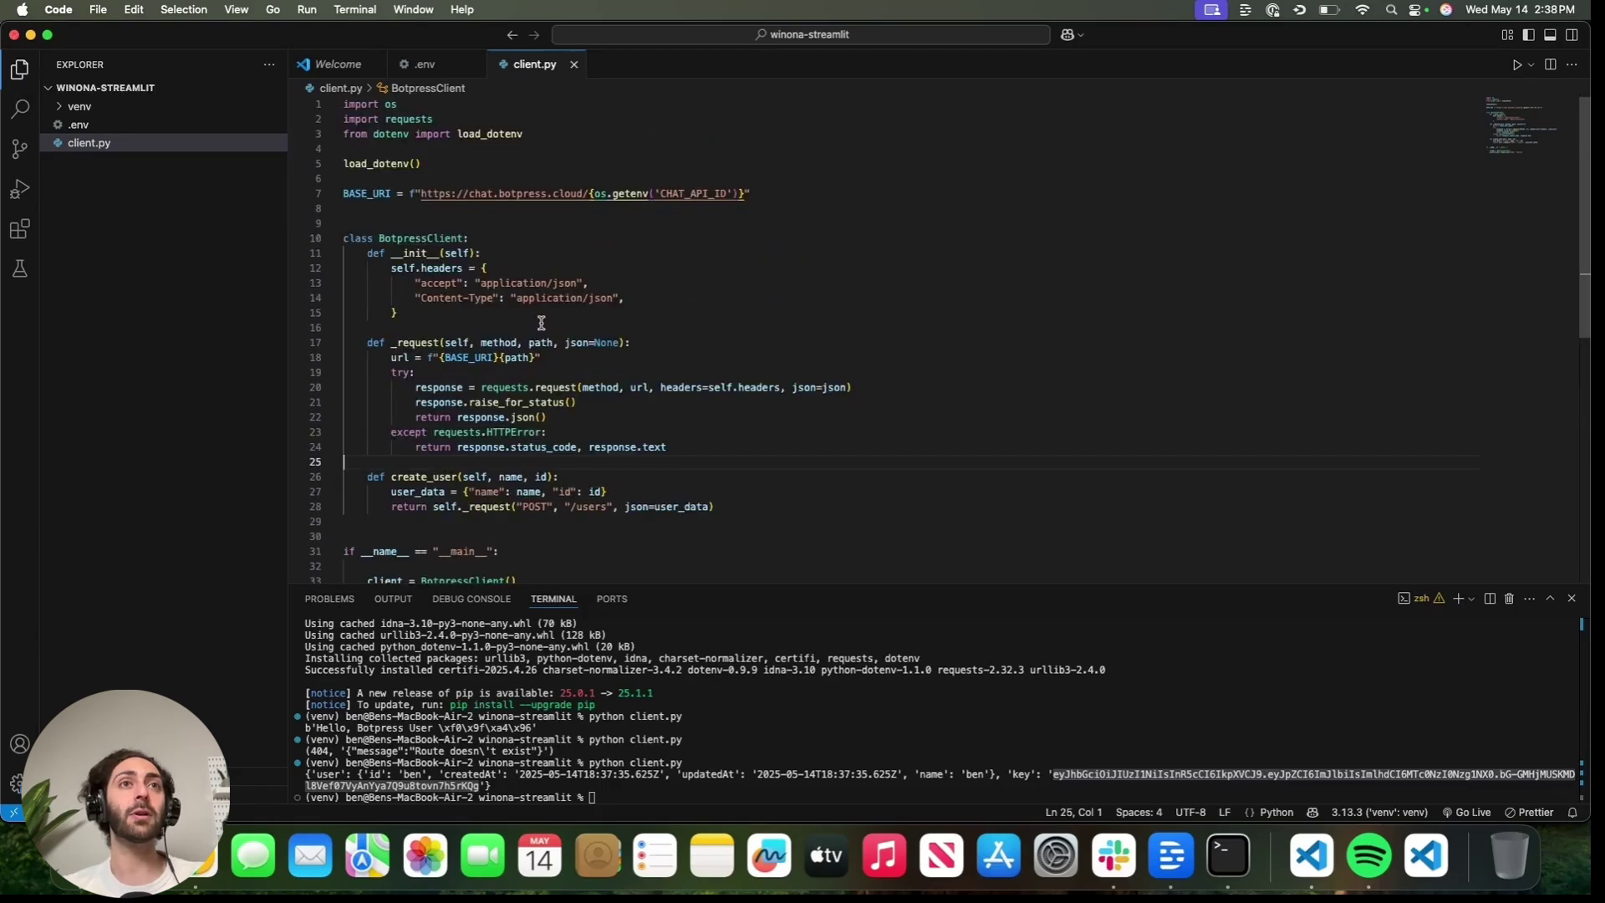
scroll(542, 324, down, 1)
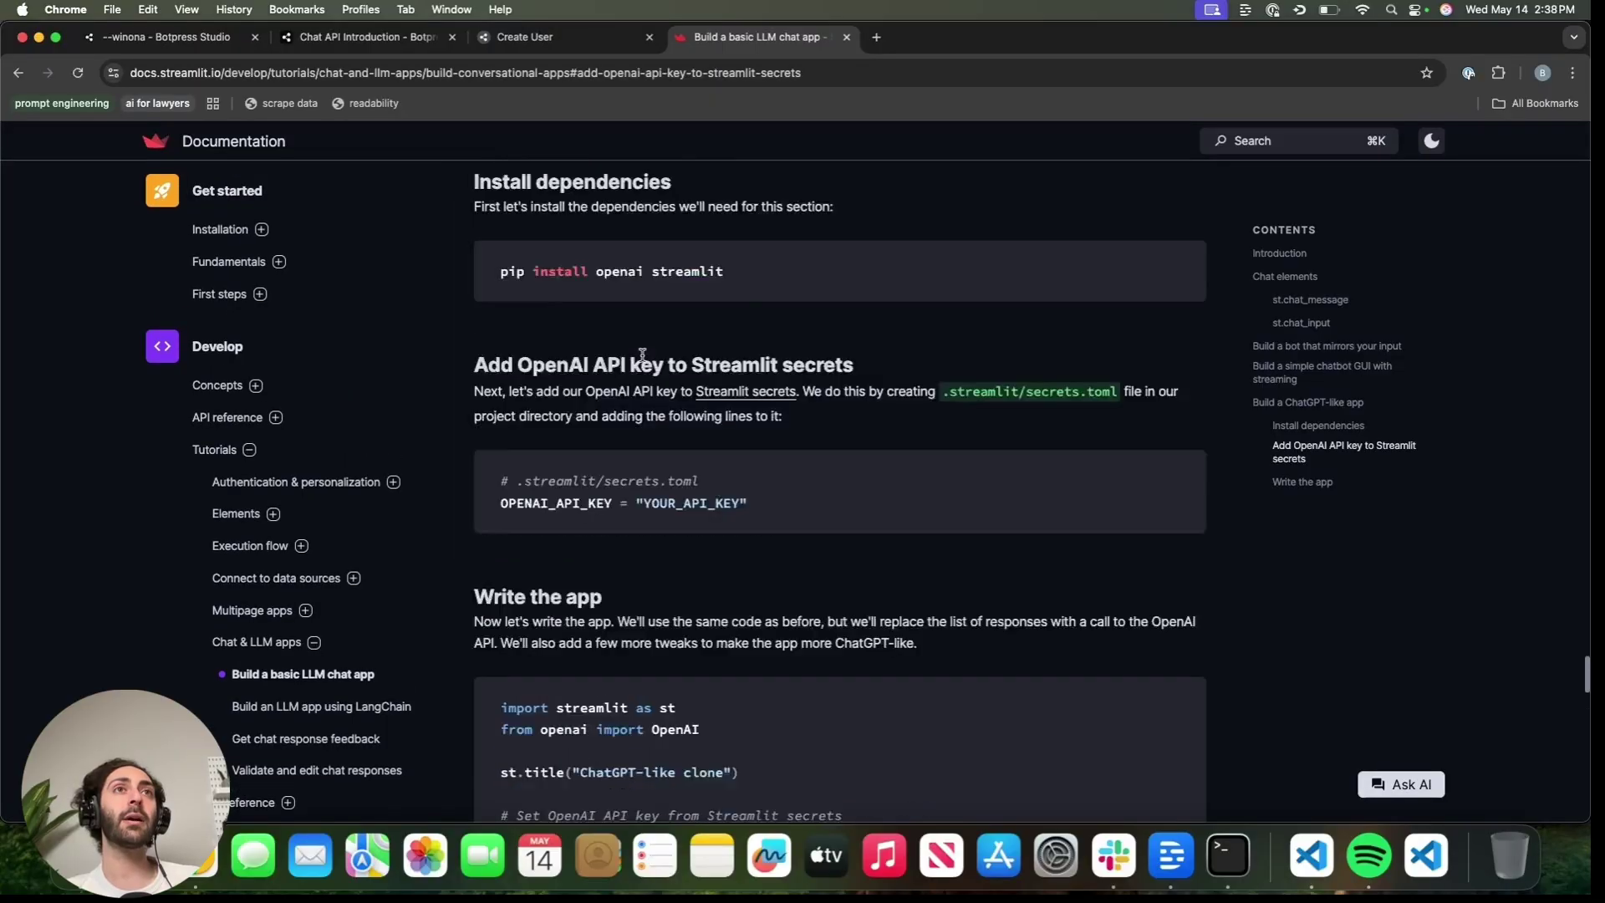
scroll(627, 362, up, 10)
scroll(640, 360, up, 10)
scroll(641, 360, down, 1)
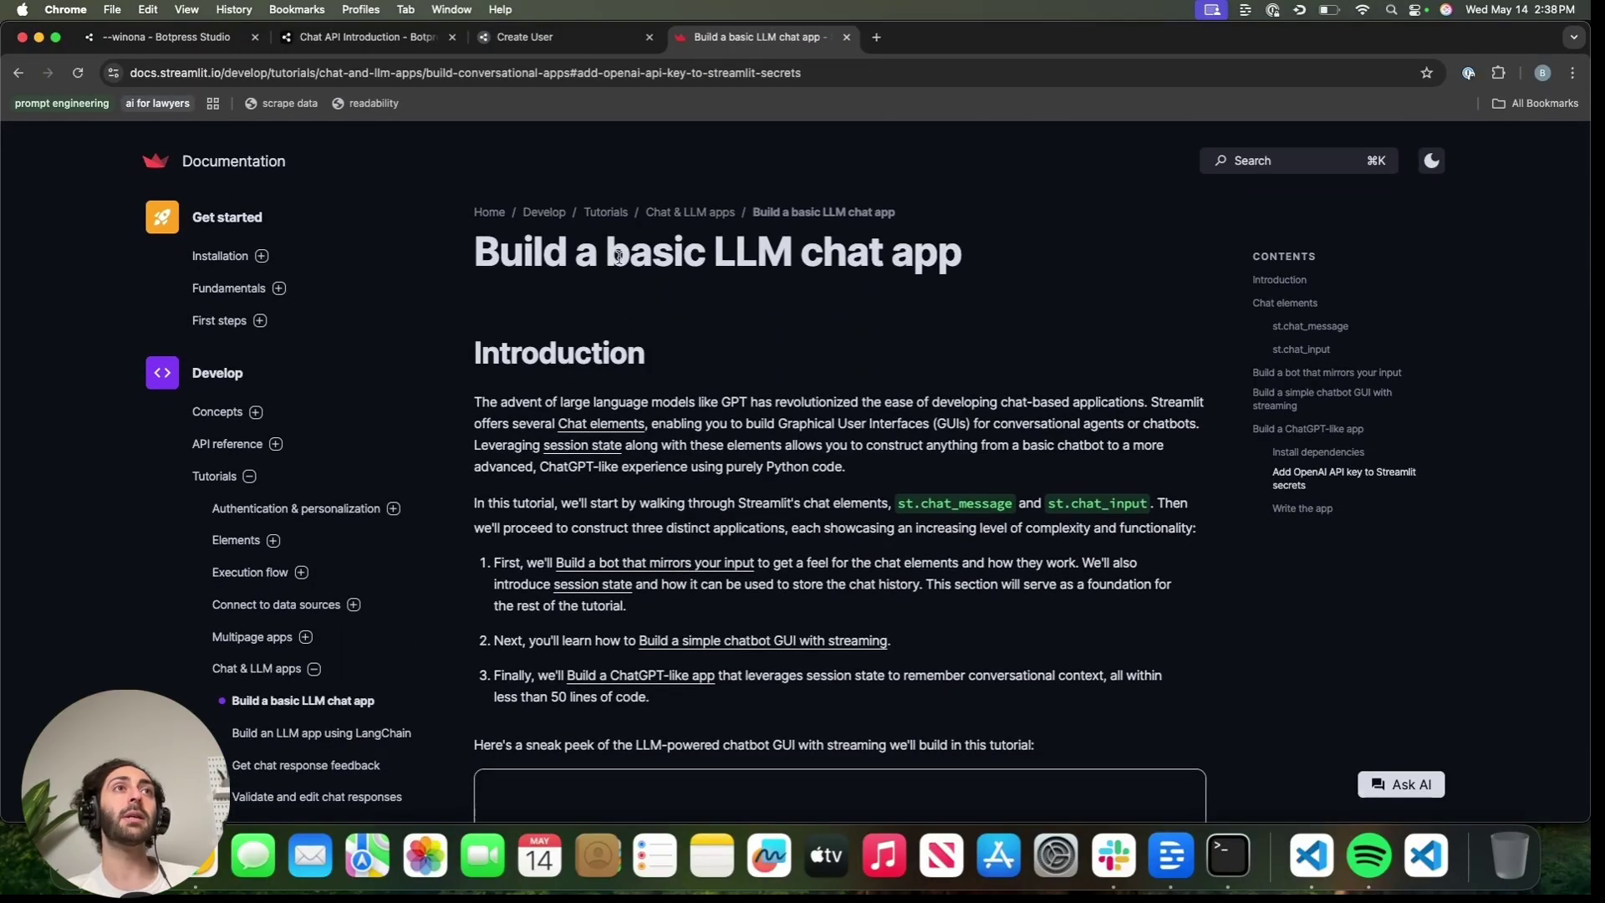
scroll(761, 367, down, 1)
scroll(815, 401, up, 1)
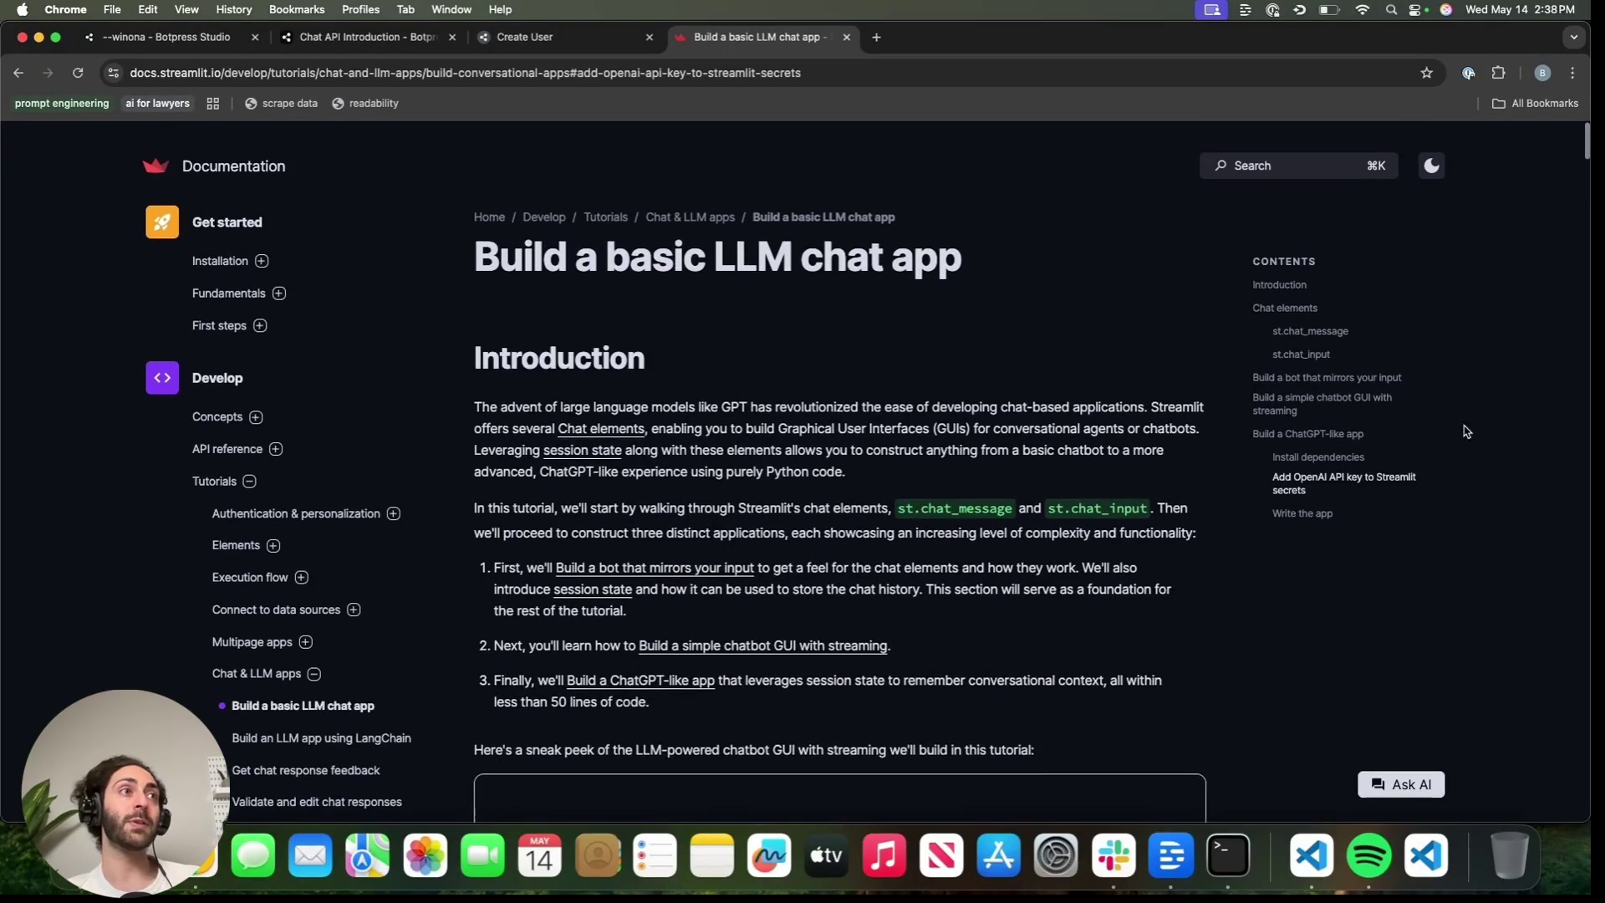
Copy the full code from the tutorial's Build a ChatGPT-like app section.
click(1278, 429)
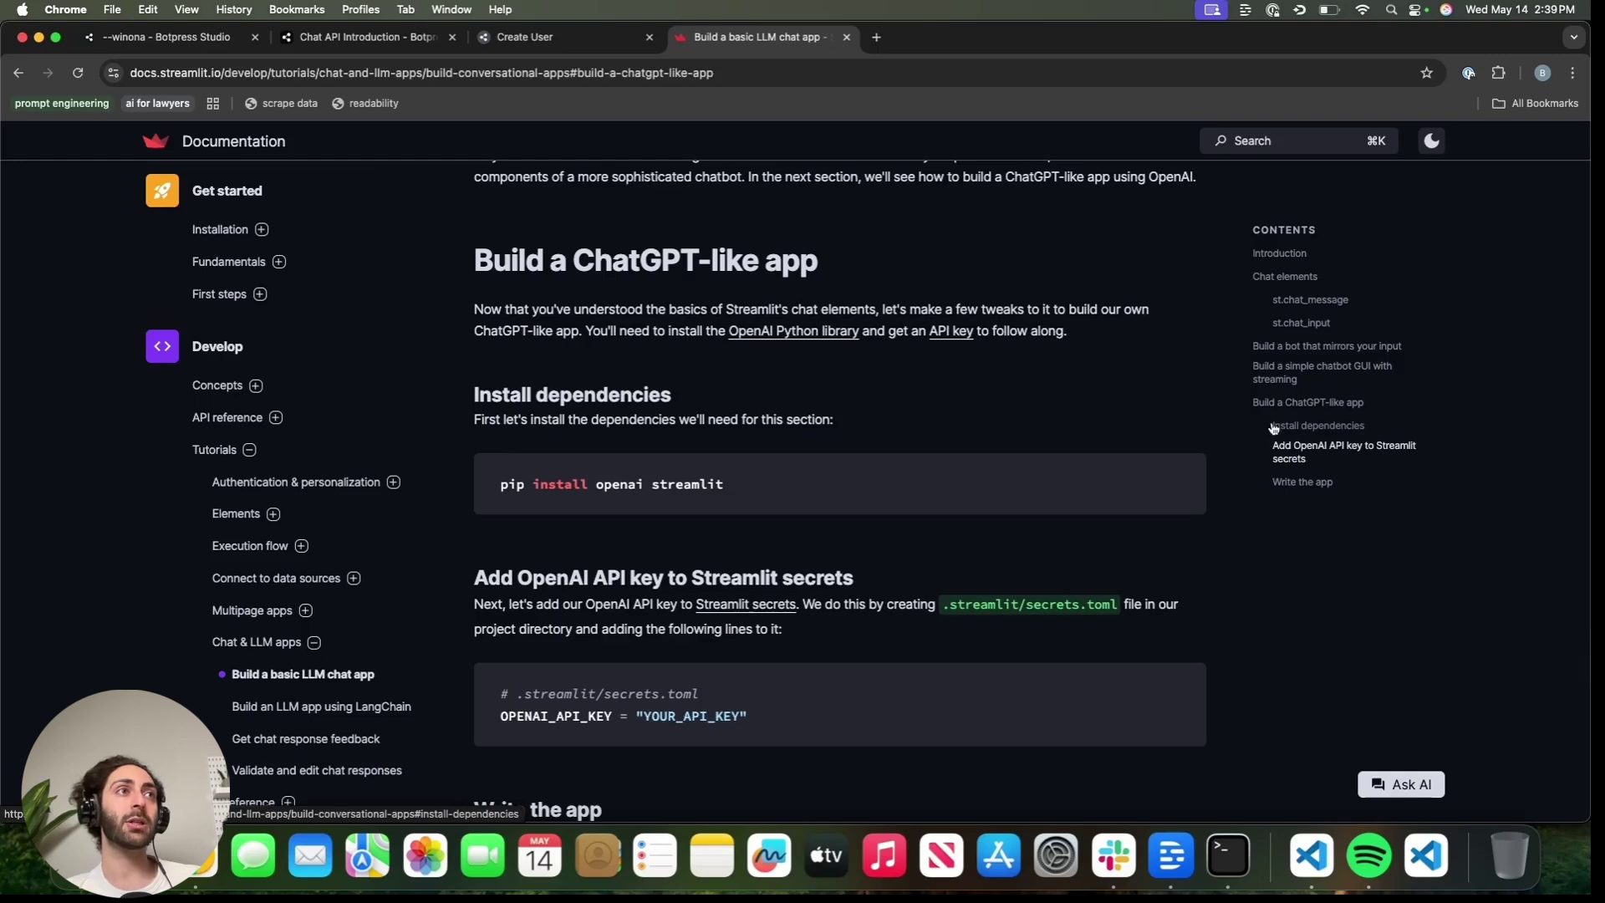
scroll(844, 570, down, 1)
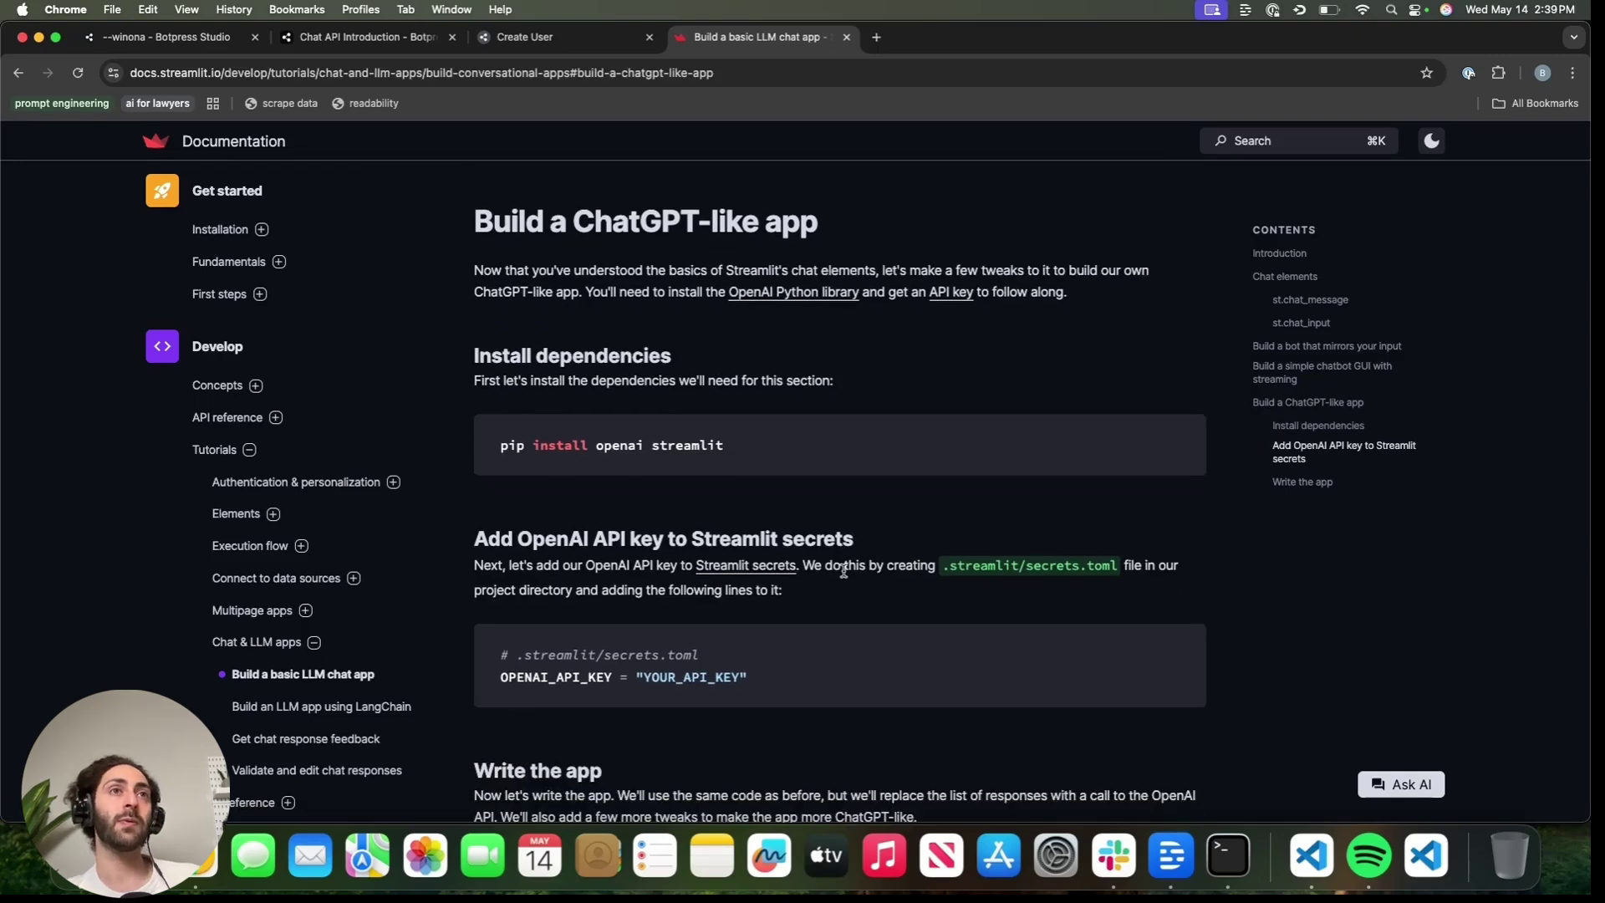
scroll(844, 571, down, 1)
scroll(612, 425, down, 5)
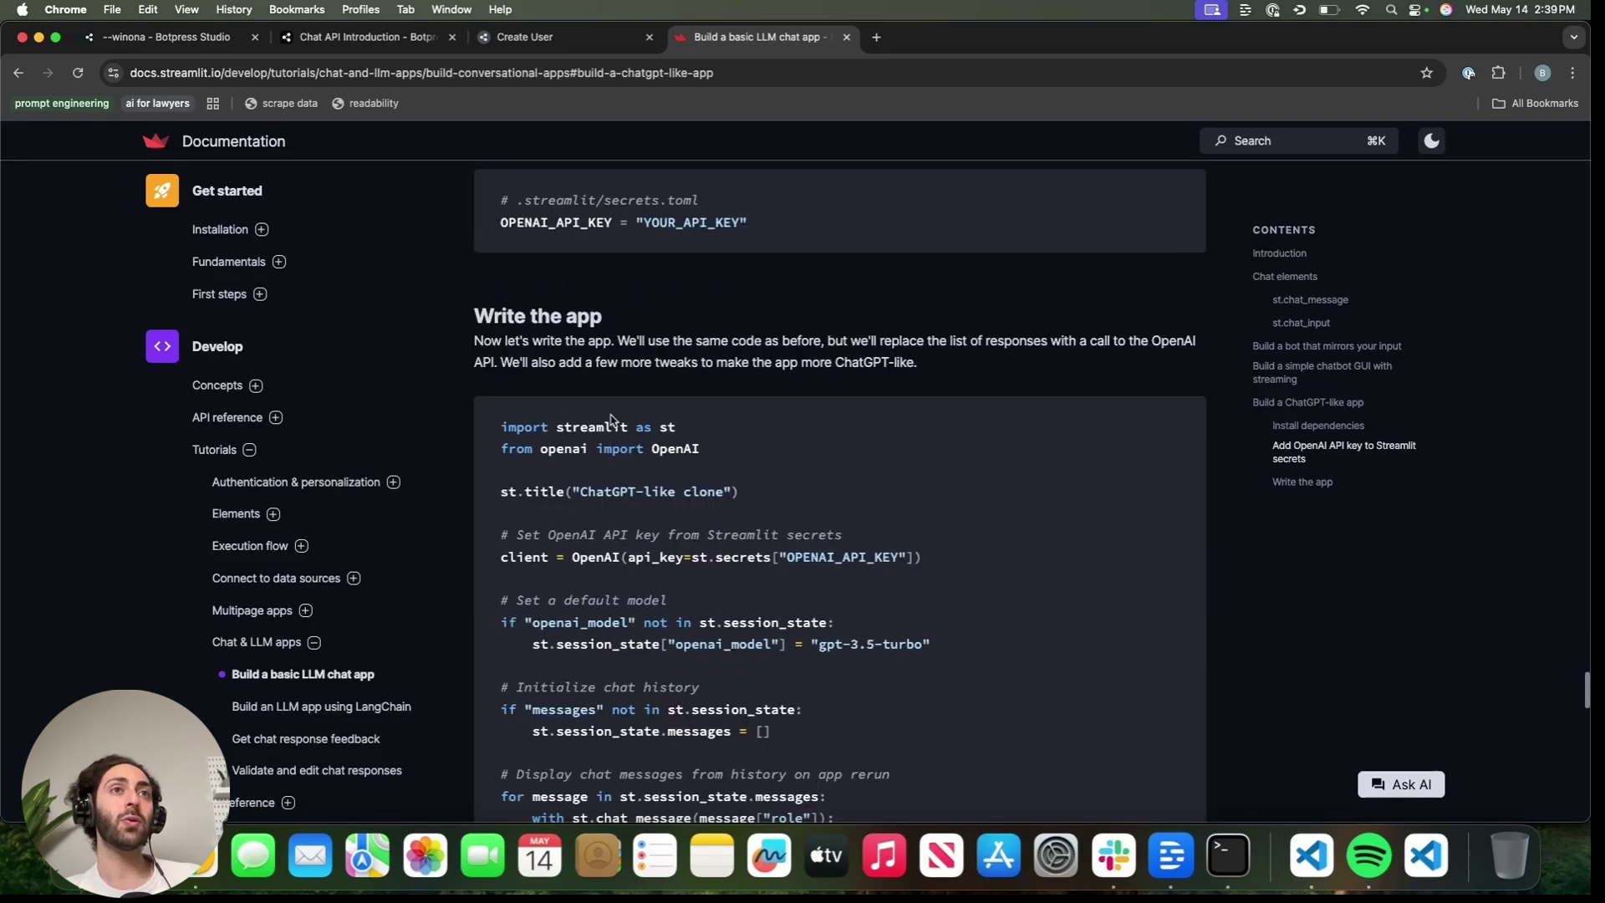
scroll(612, 425, down, 3)
scroll(613, 414, up, 1)
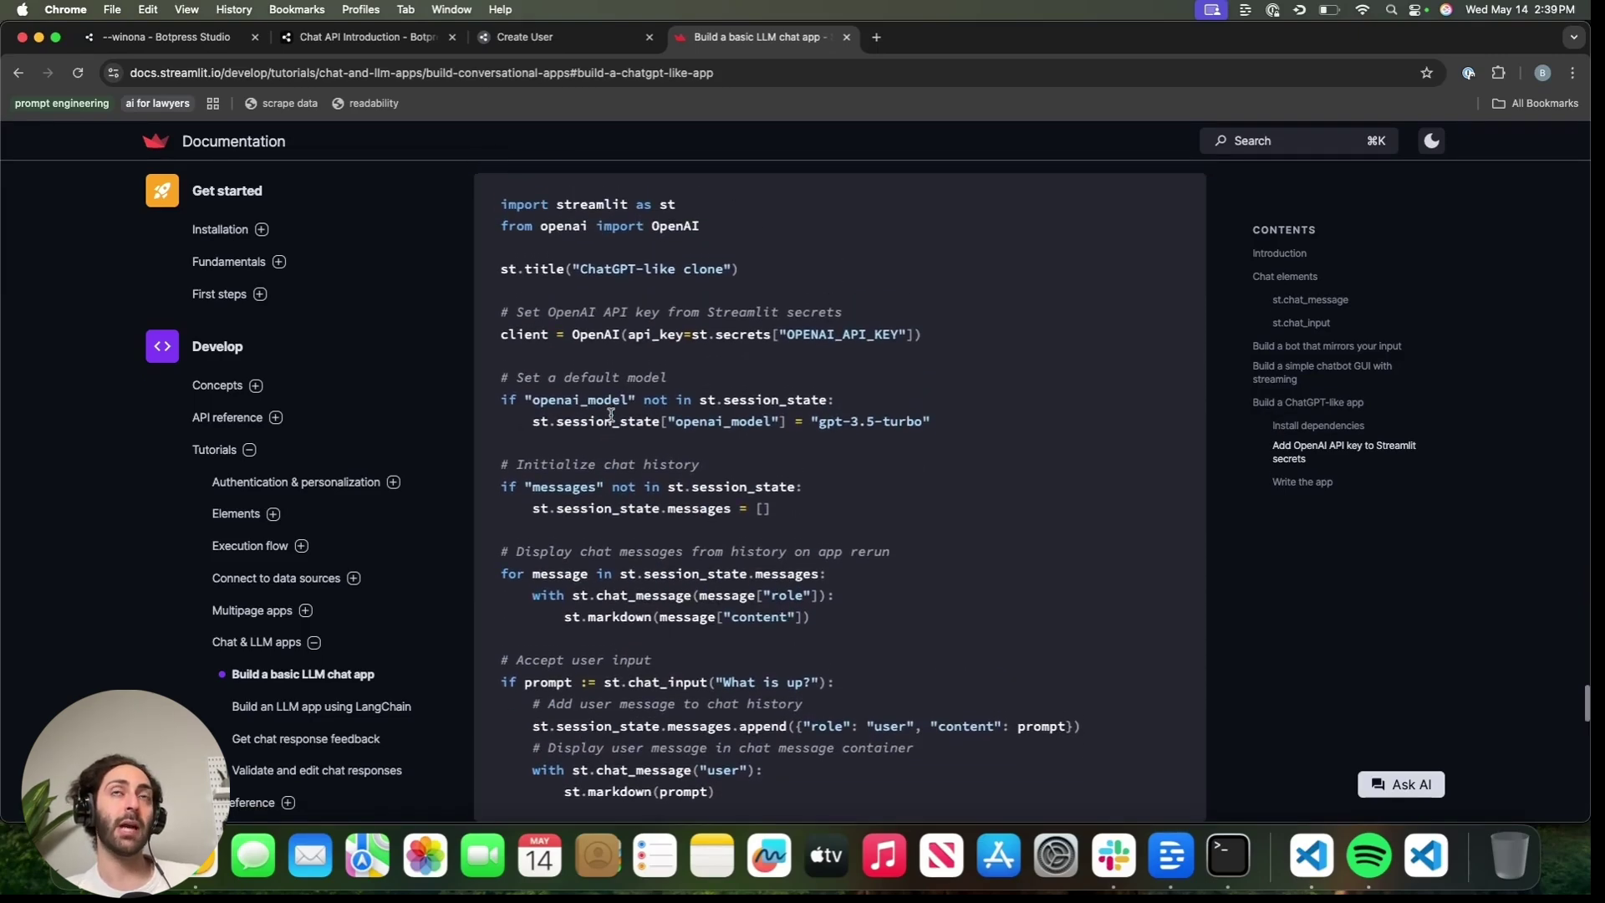
scroll(612, 418, down, 5)
click(610, 399)
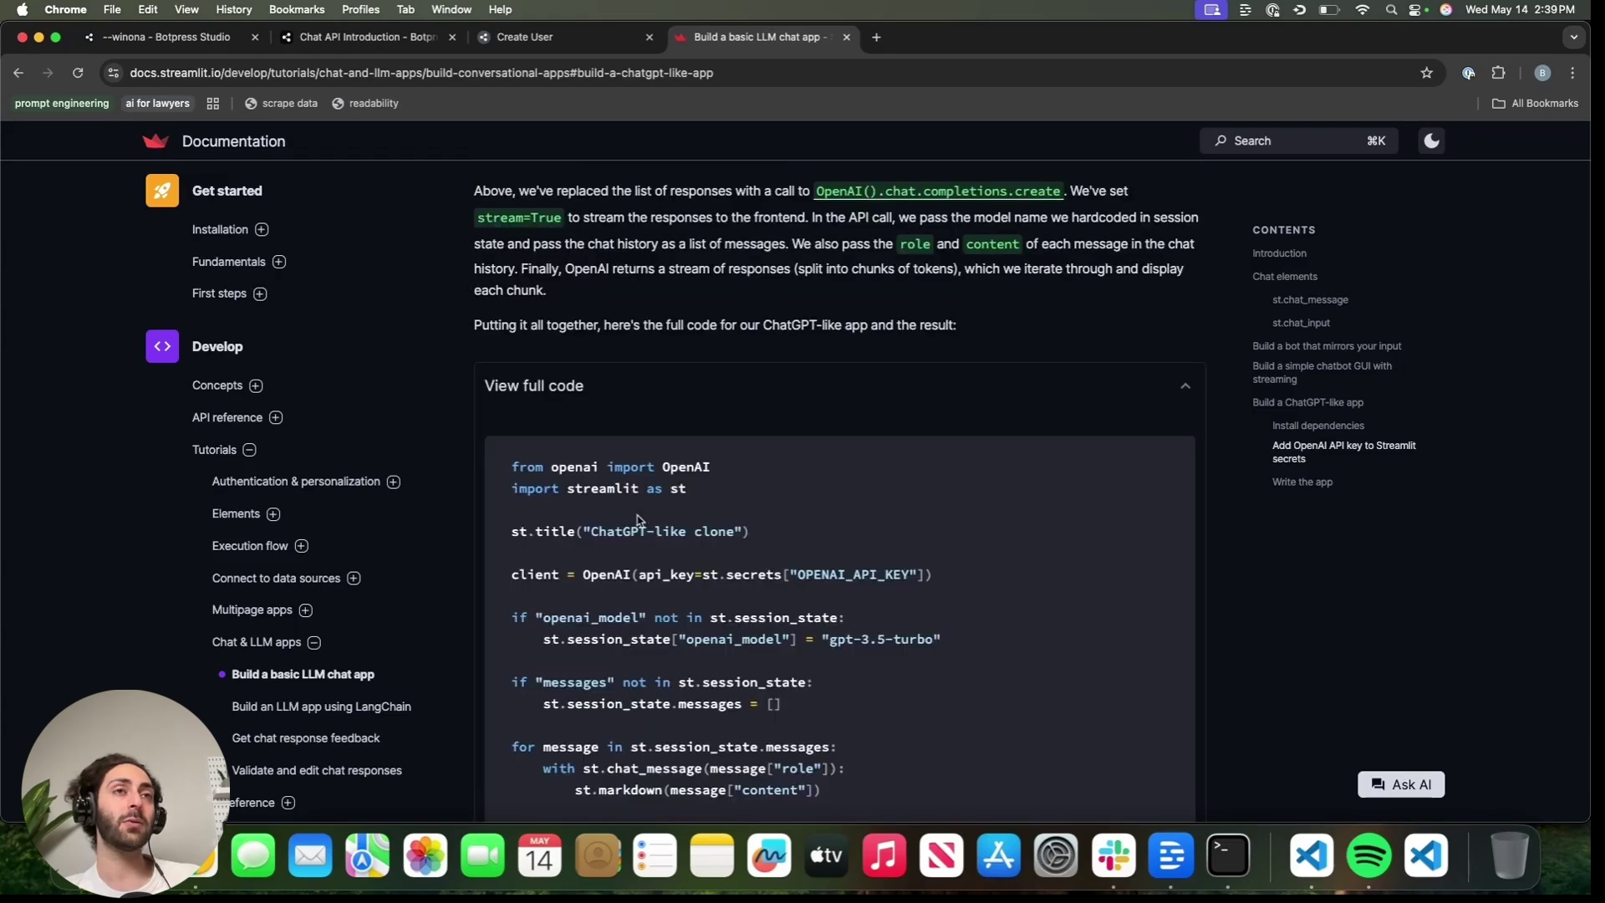
scroll(611, 401, down, 1)
scroll(653, 501, down, 5)
scroll(681, 560, up, 2)
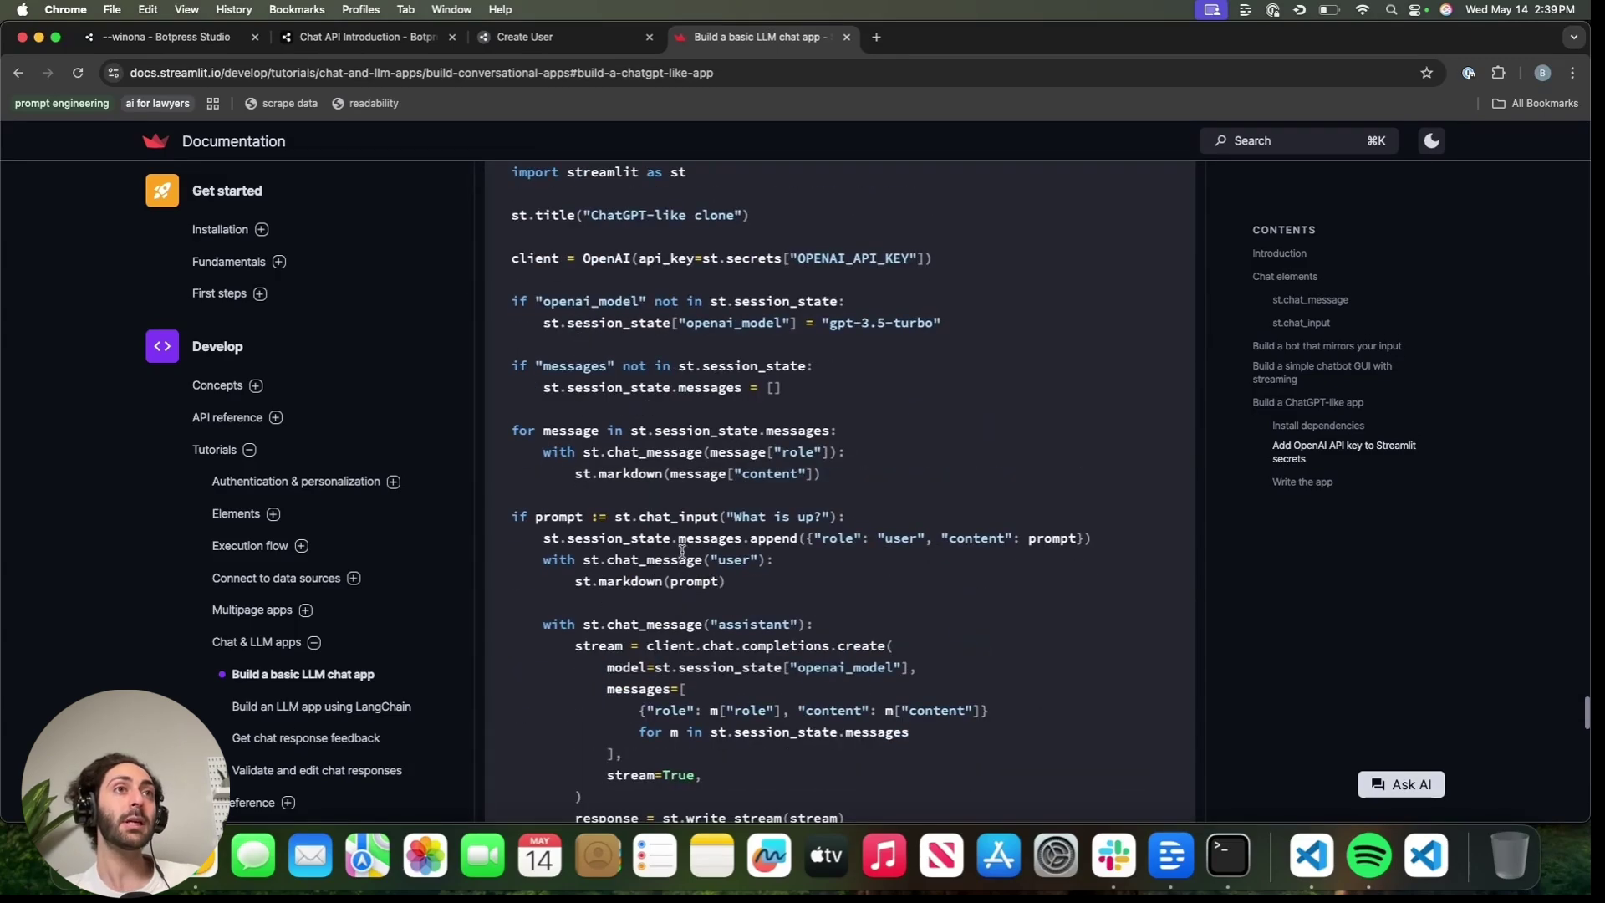
scroll(1077, 652, down, 3)
mouse_move(1156, 677)
mouse_down()
mouse_move(553, 220)
mouse_move(507, 298)
mouse_up()
scroll(552, 219, up, 3)
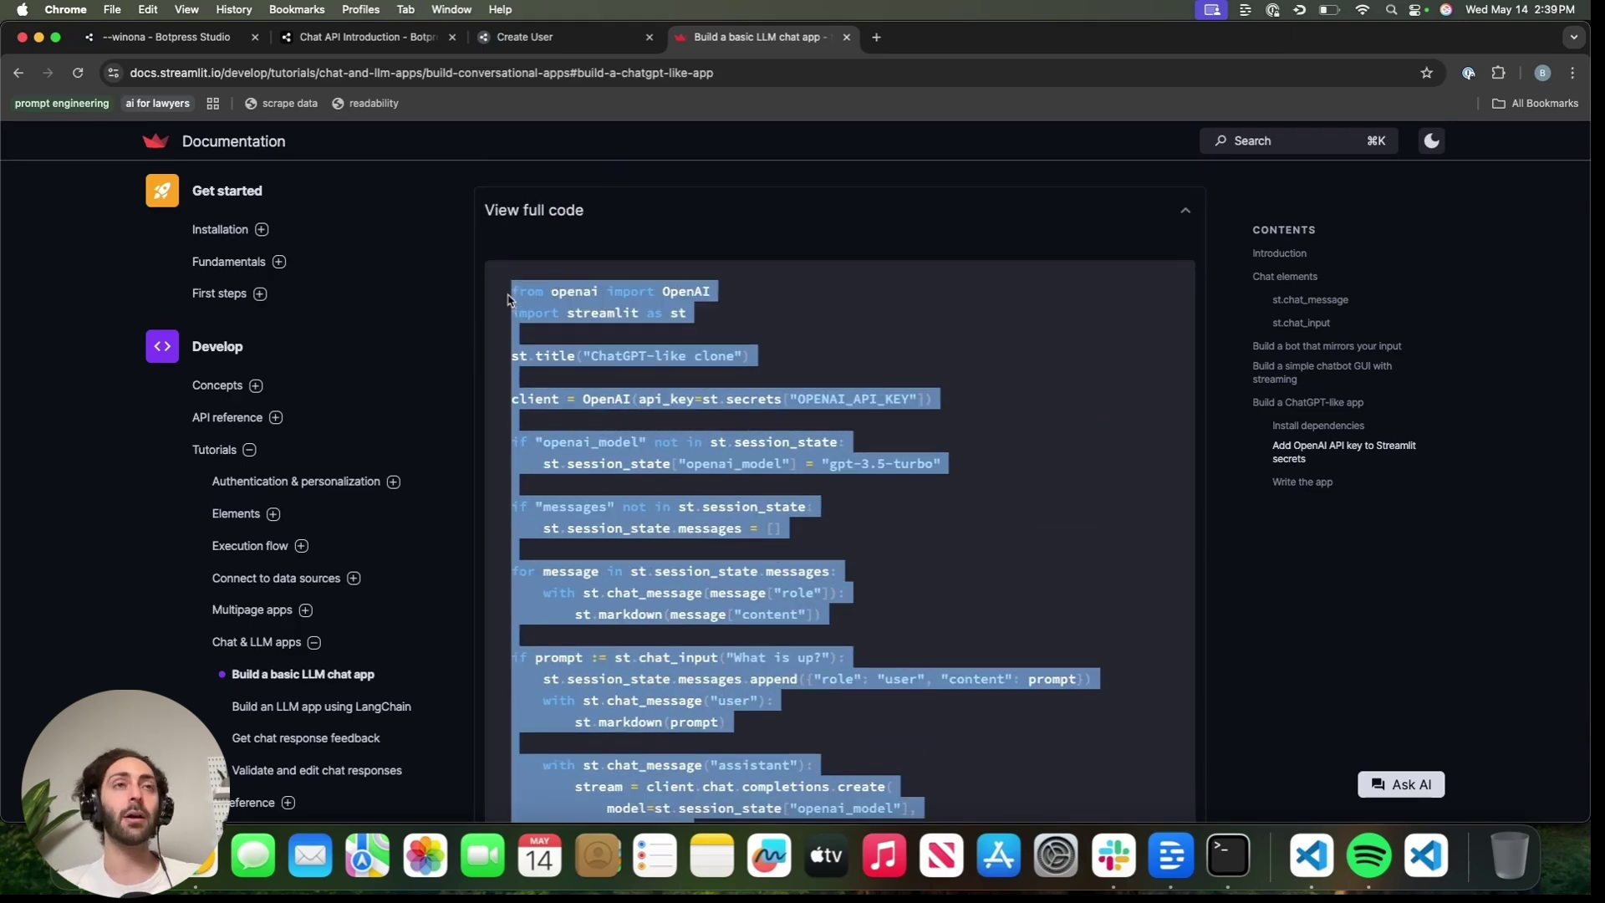
key(super+Tab)
Create app.py in the project and paste the copied code into it.
click(209, 88)
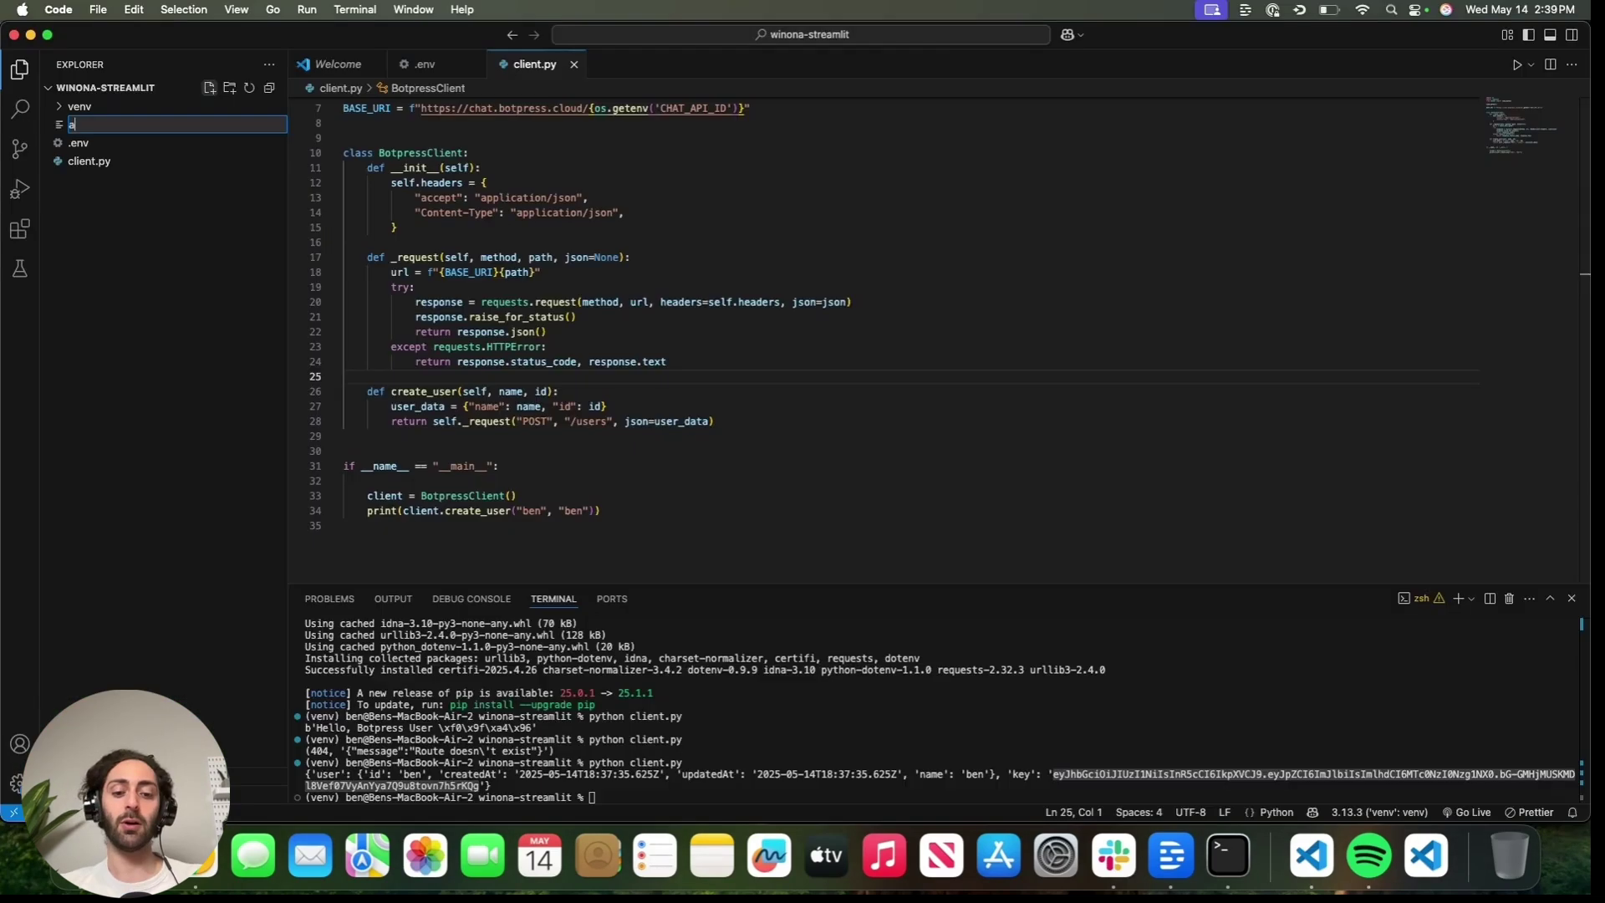
key(Return)
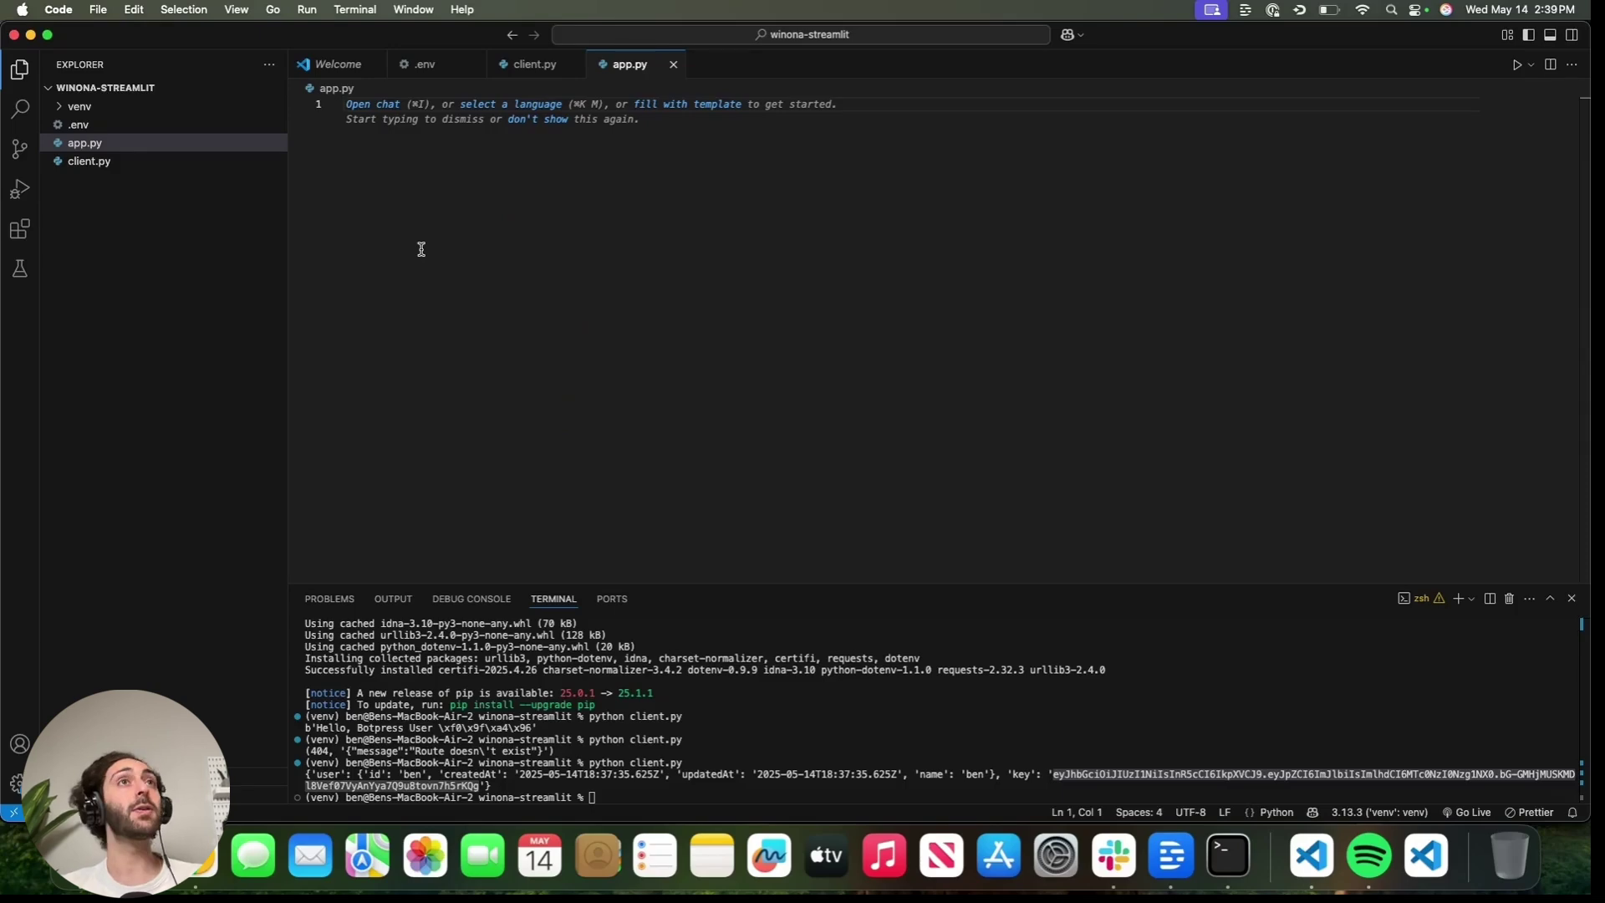
key(super+v)
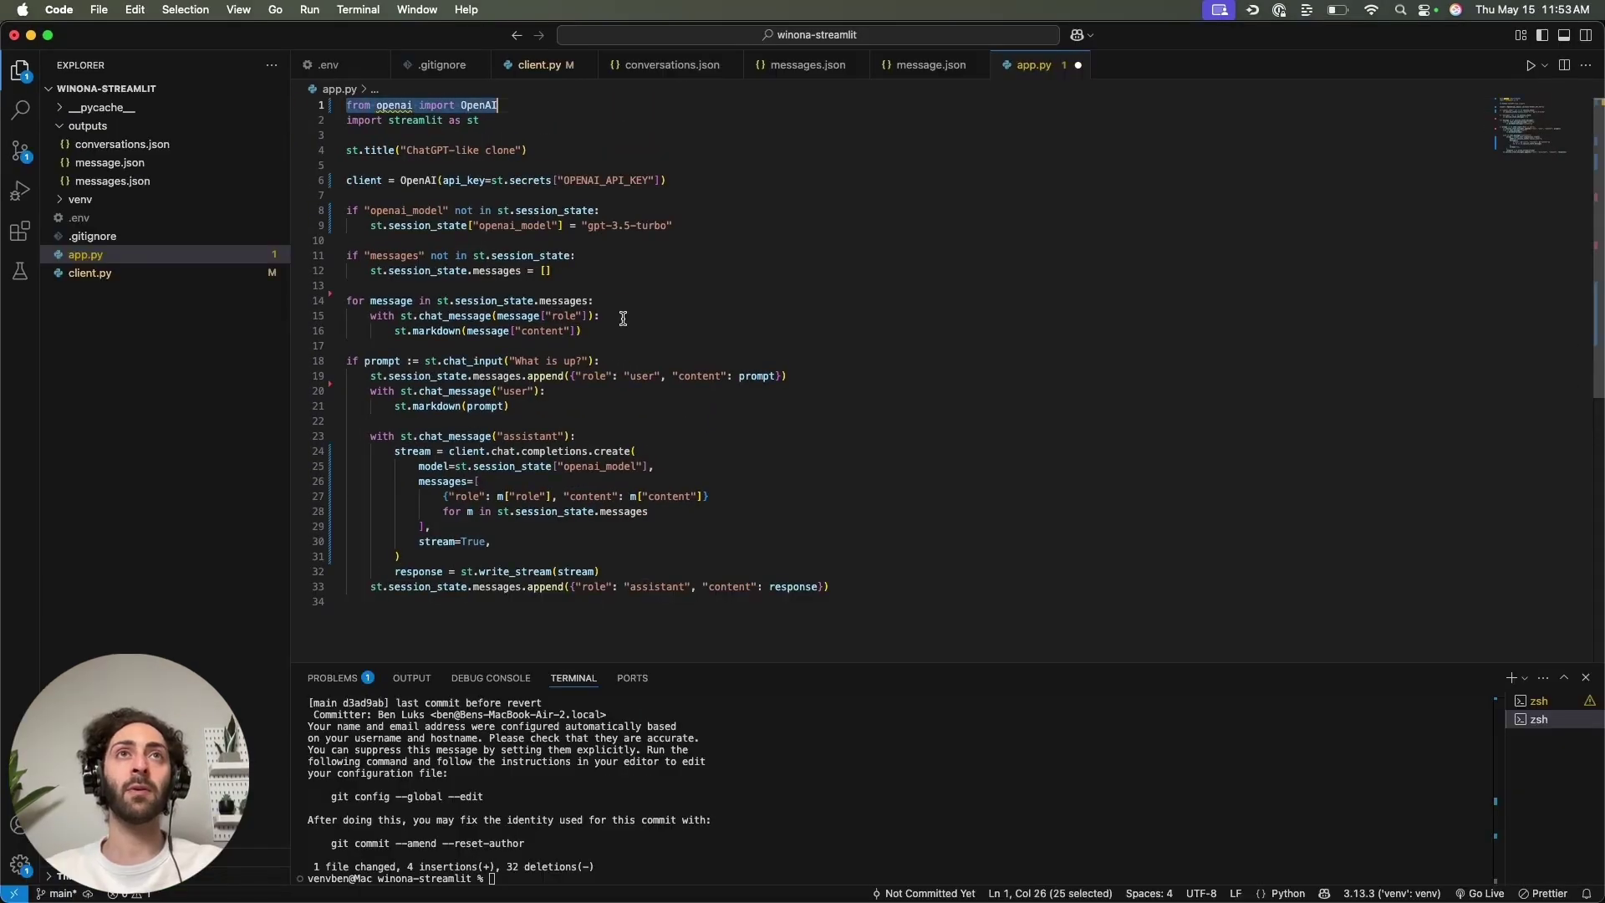
Replace the OpenAI import and client with an auto-imported BotpressClient() and save.
key(super+x)
key(Delete)
key(Down)
key(Down)
key(Down)
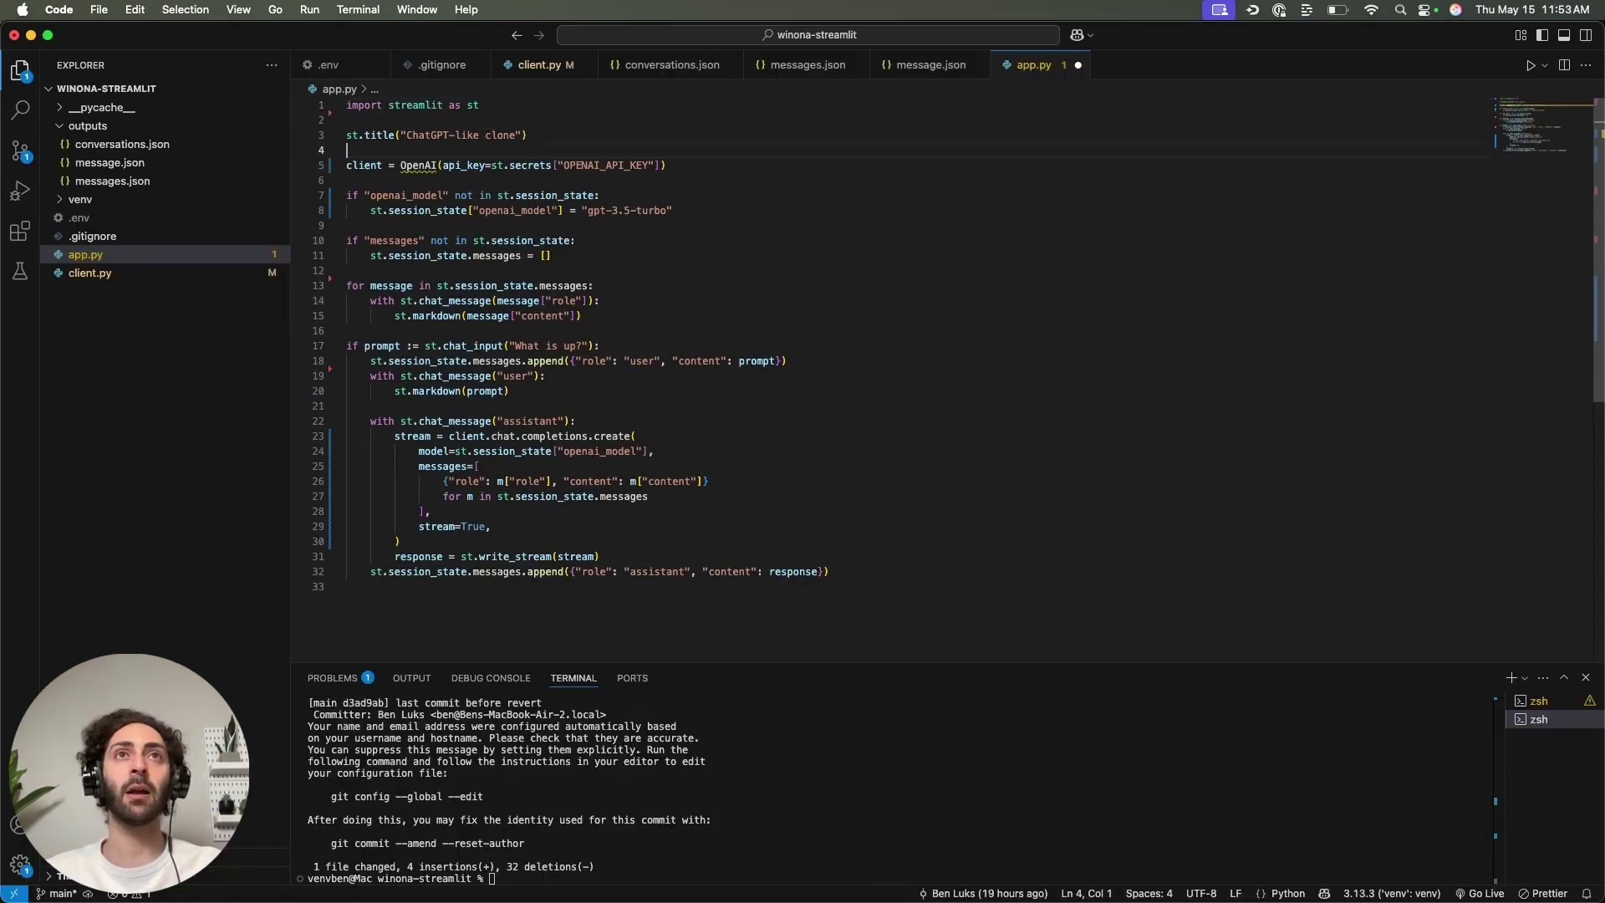
key(shift+End)
text(Bo)
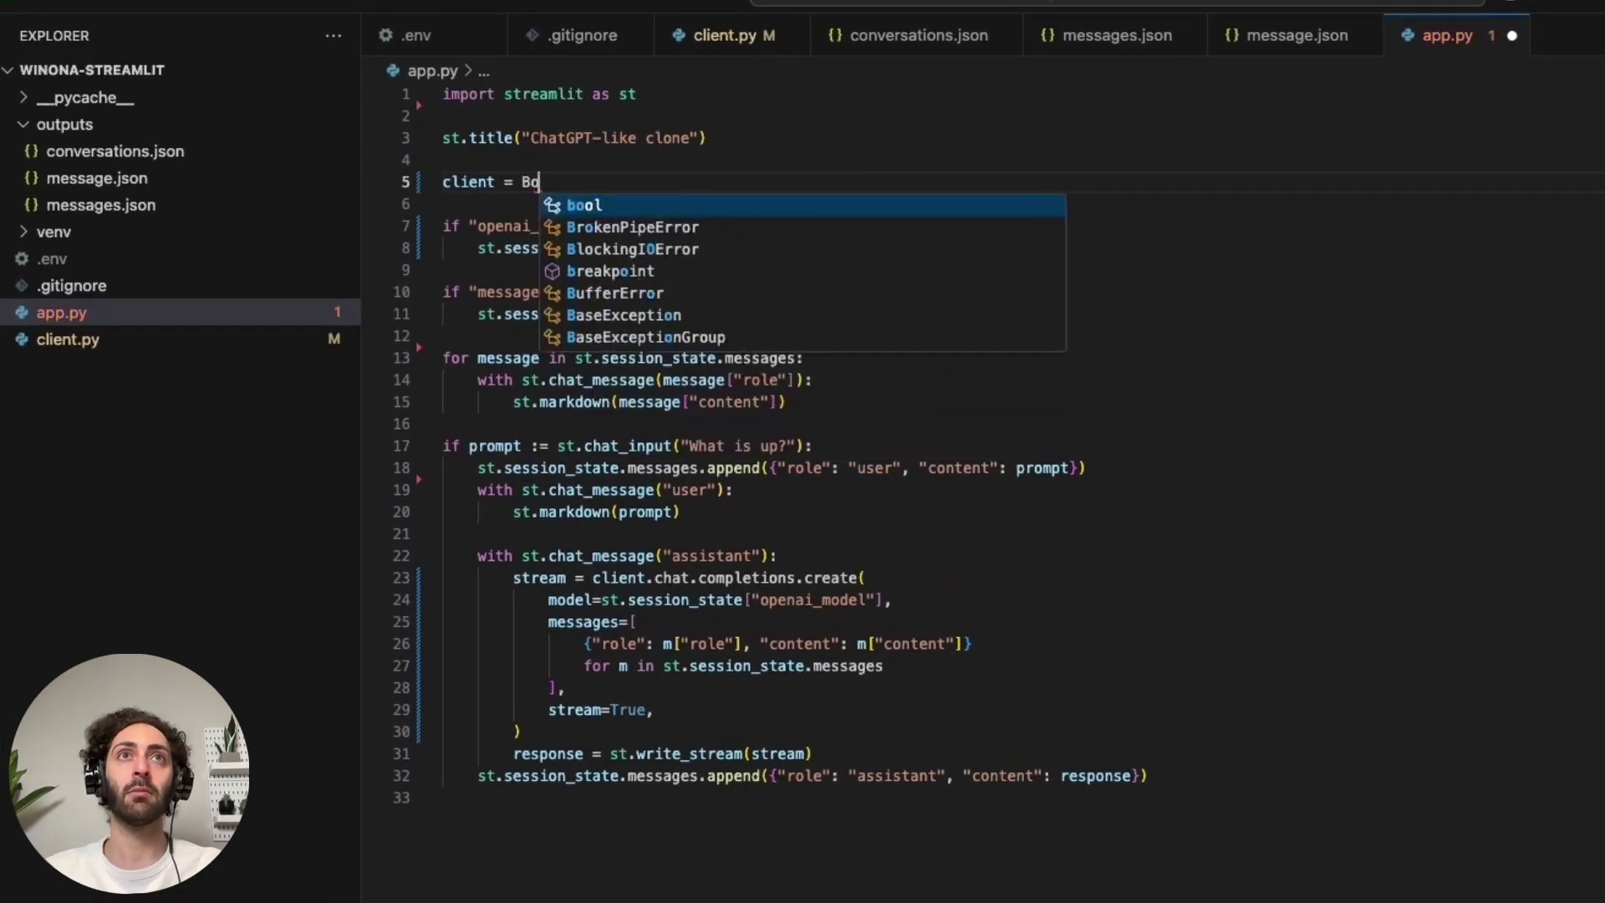
text(tpressClie)
key(Return)
text(())
key(super+s)
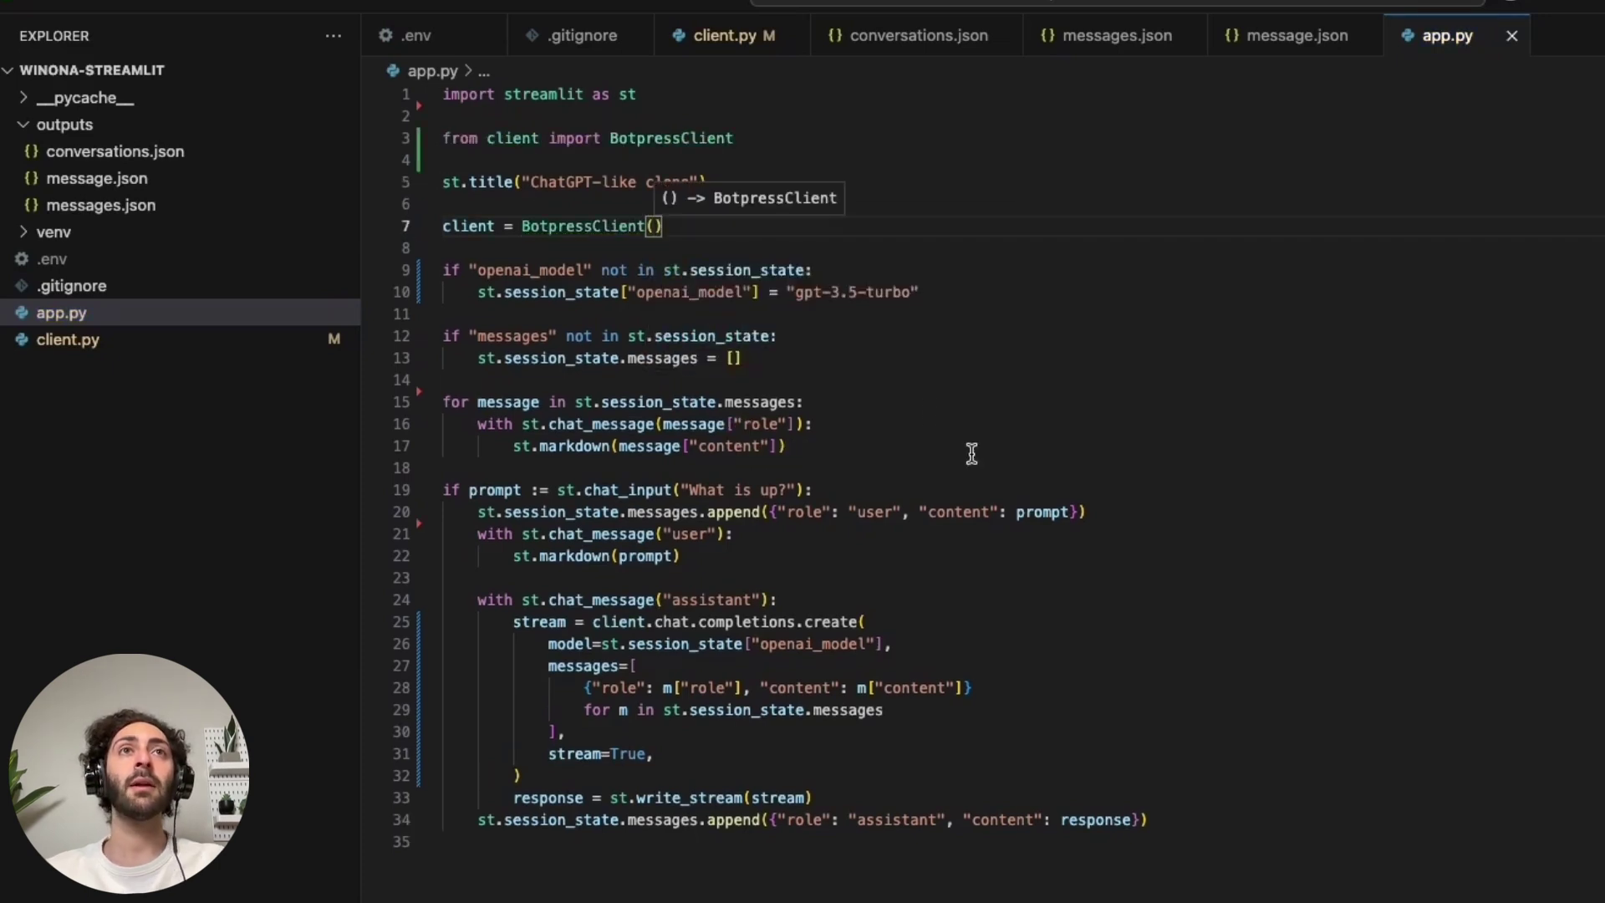
Delete the openai_model session_state setup block.
click(928, 407)
scroll(928, 410, down, 1)
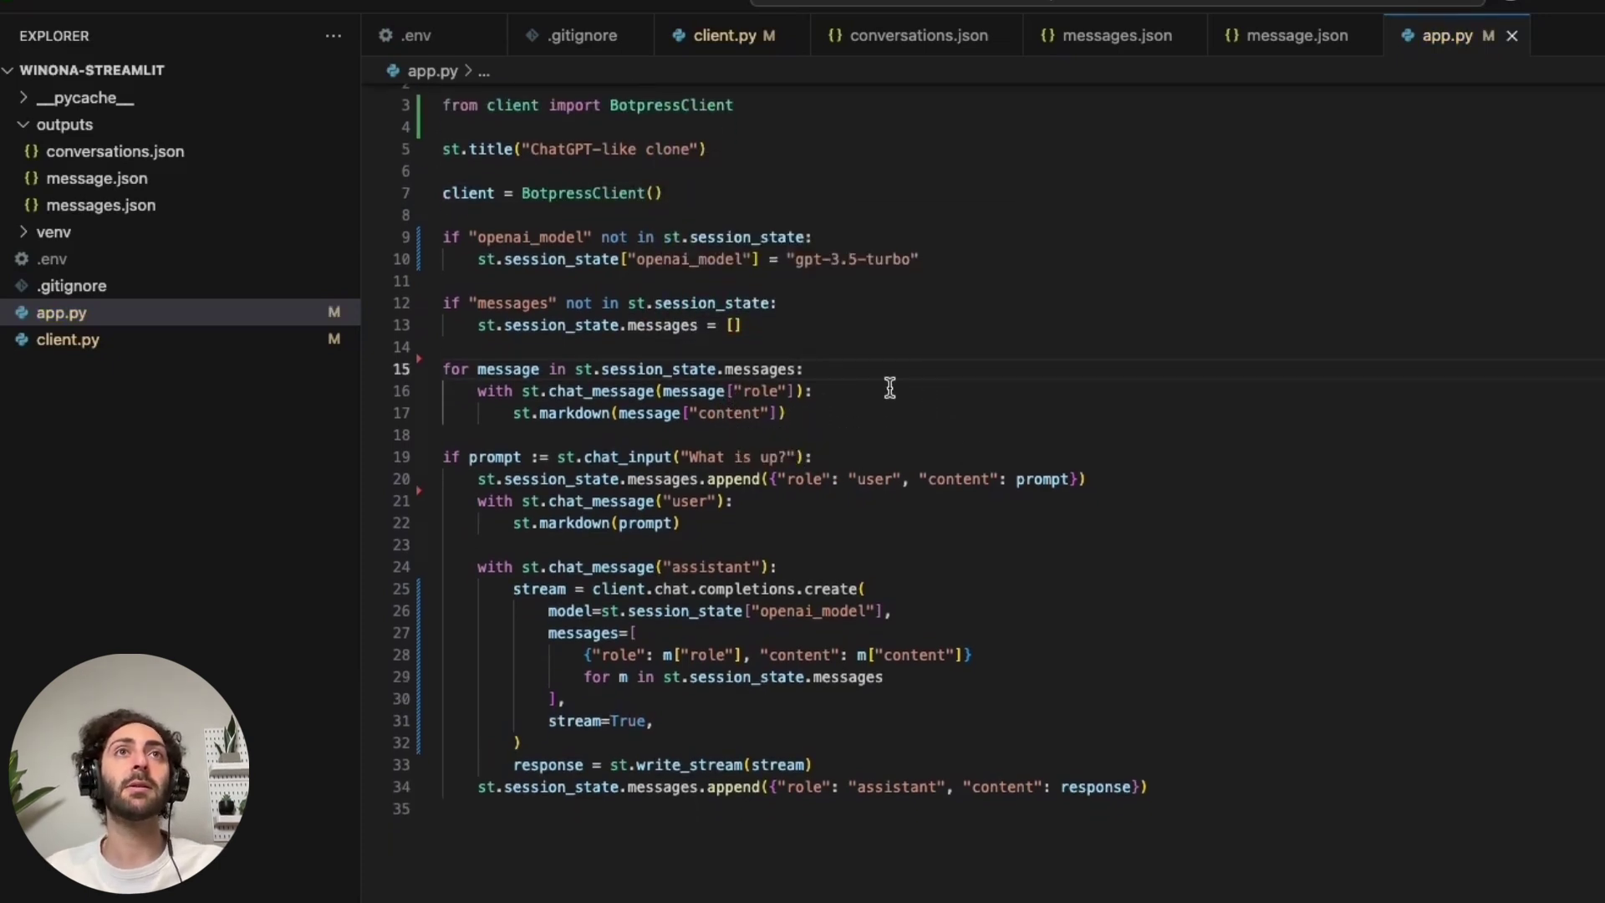
scroll(903, 427, up, 1)
click(739, 316)
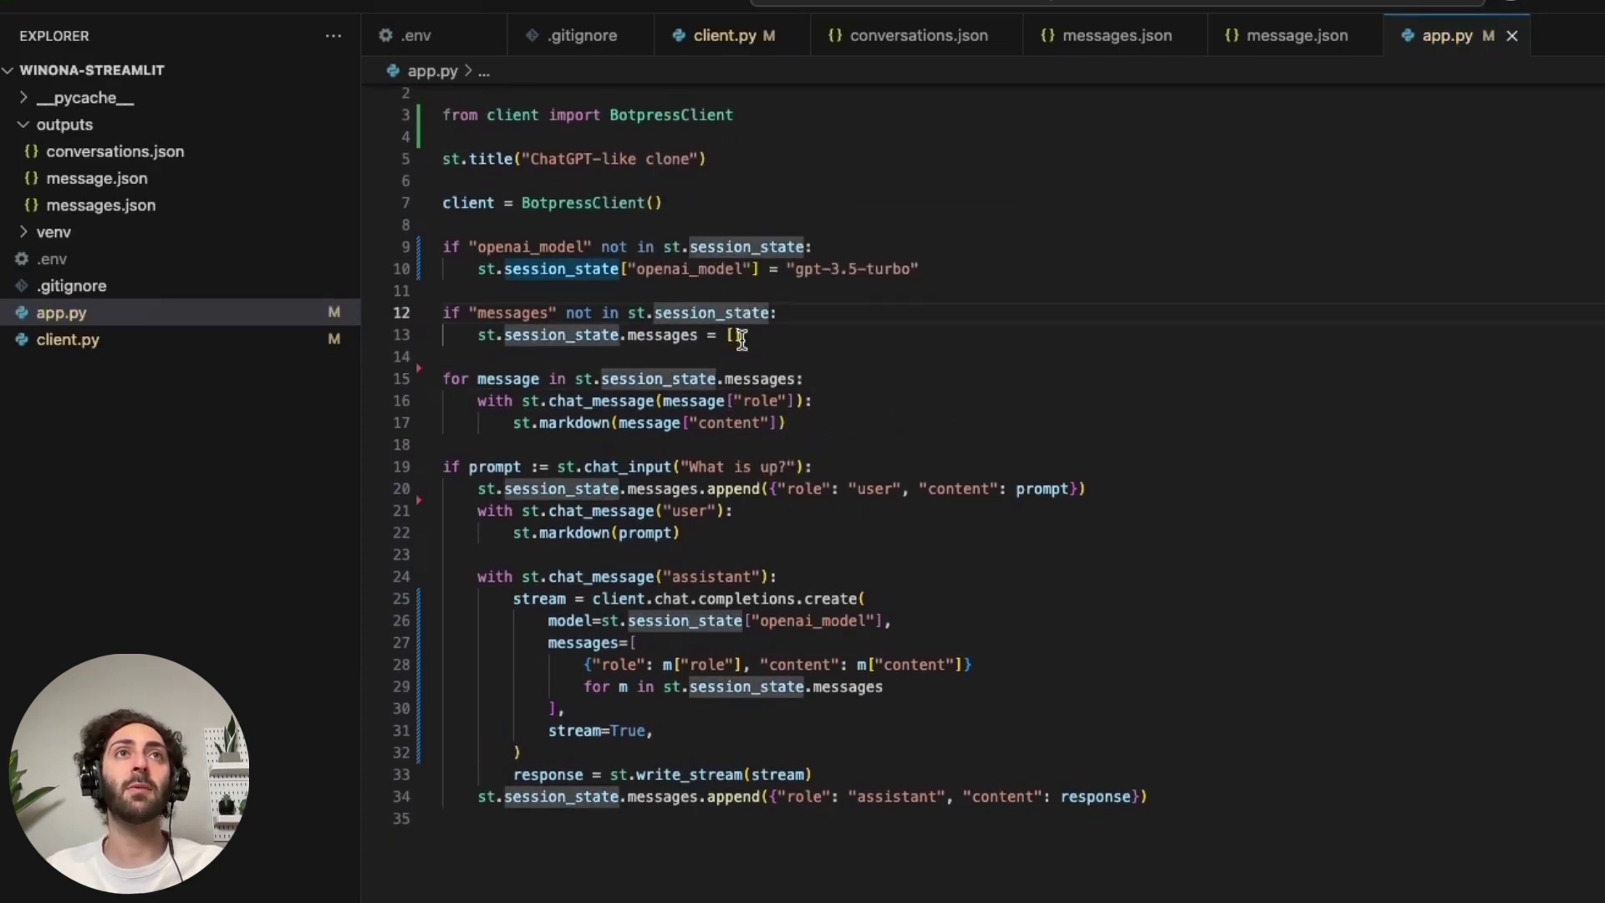
scroll(740, 339, down, 1)
click(817, 254)
mouse_move(921, 251)
mouse_down()
mouse_move(477, 251)
mouse_move(442, 229)
mouse_up()
key(BackSpace)
key(BackSpace)
key(BackSpace)
scroll(745, 289, up, 1)
Review the uses of messages, append and chat_message, ending at the client call on line 22.
click(745, 289)
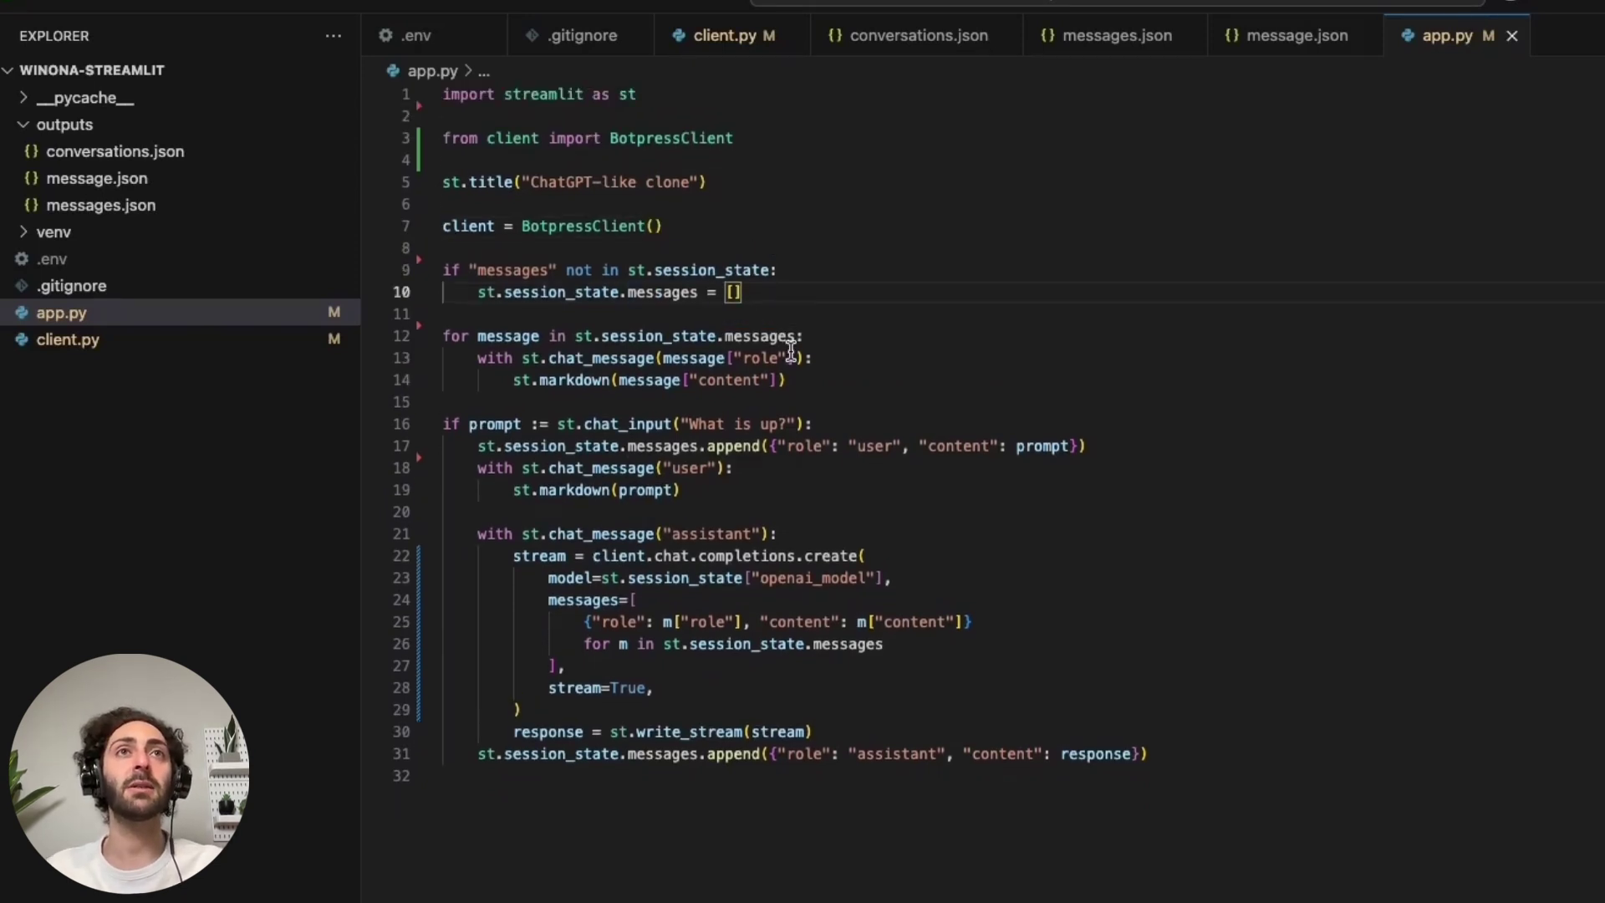
click(794, 357)
click(792, 336)
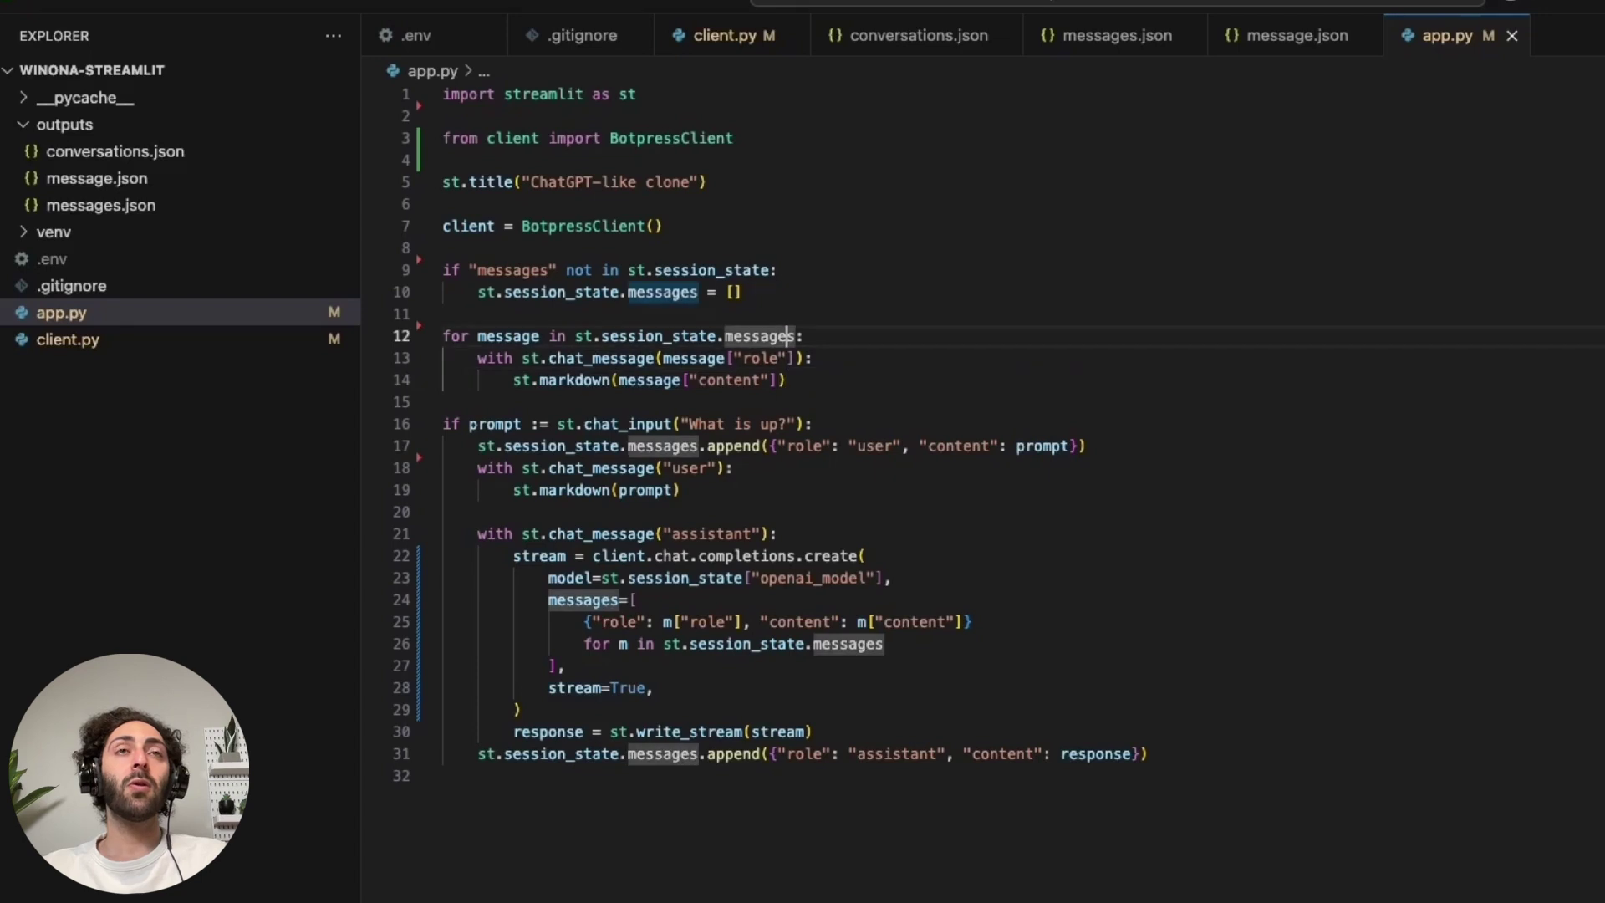
key(Down)
key(Down)
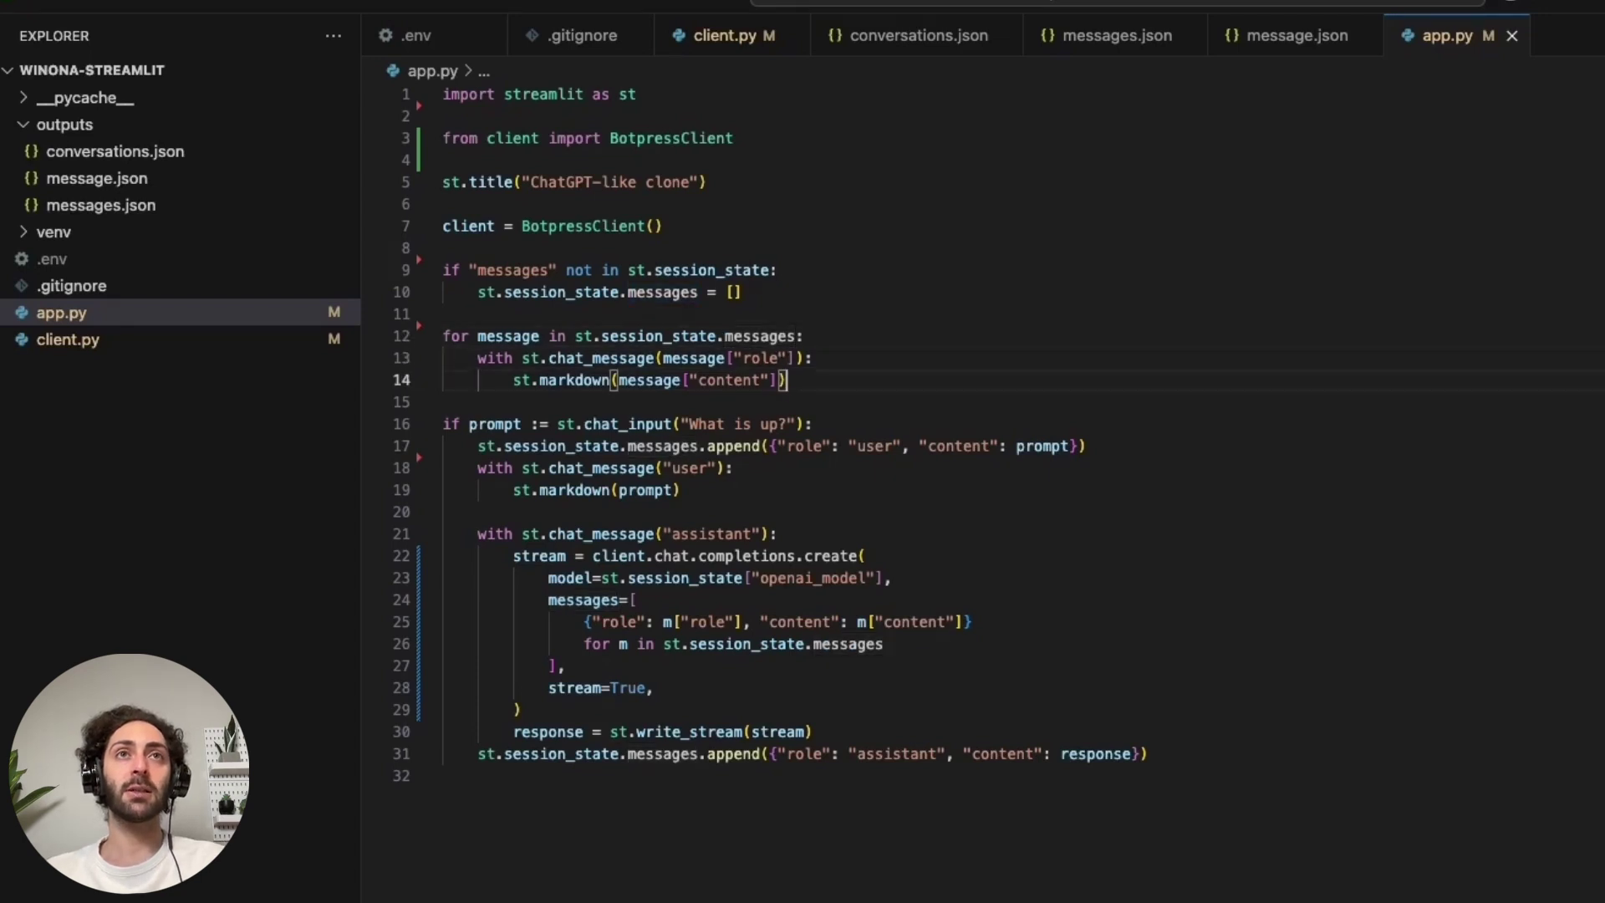
scroll(803, 426, down, 1)
click(740, 396)
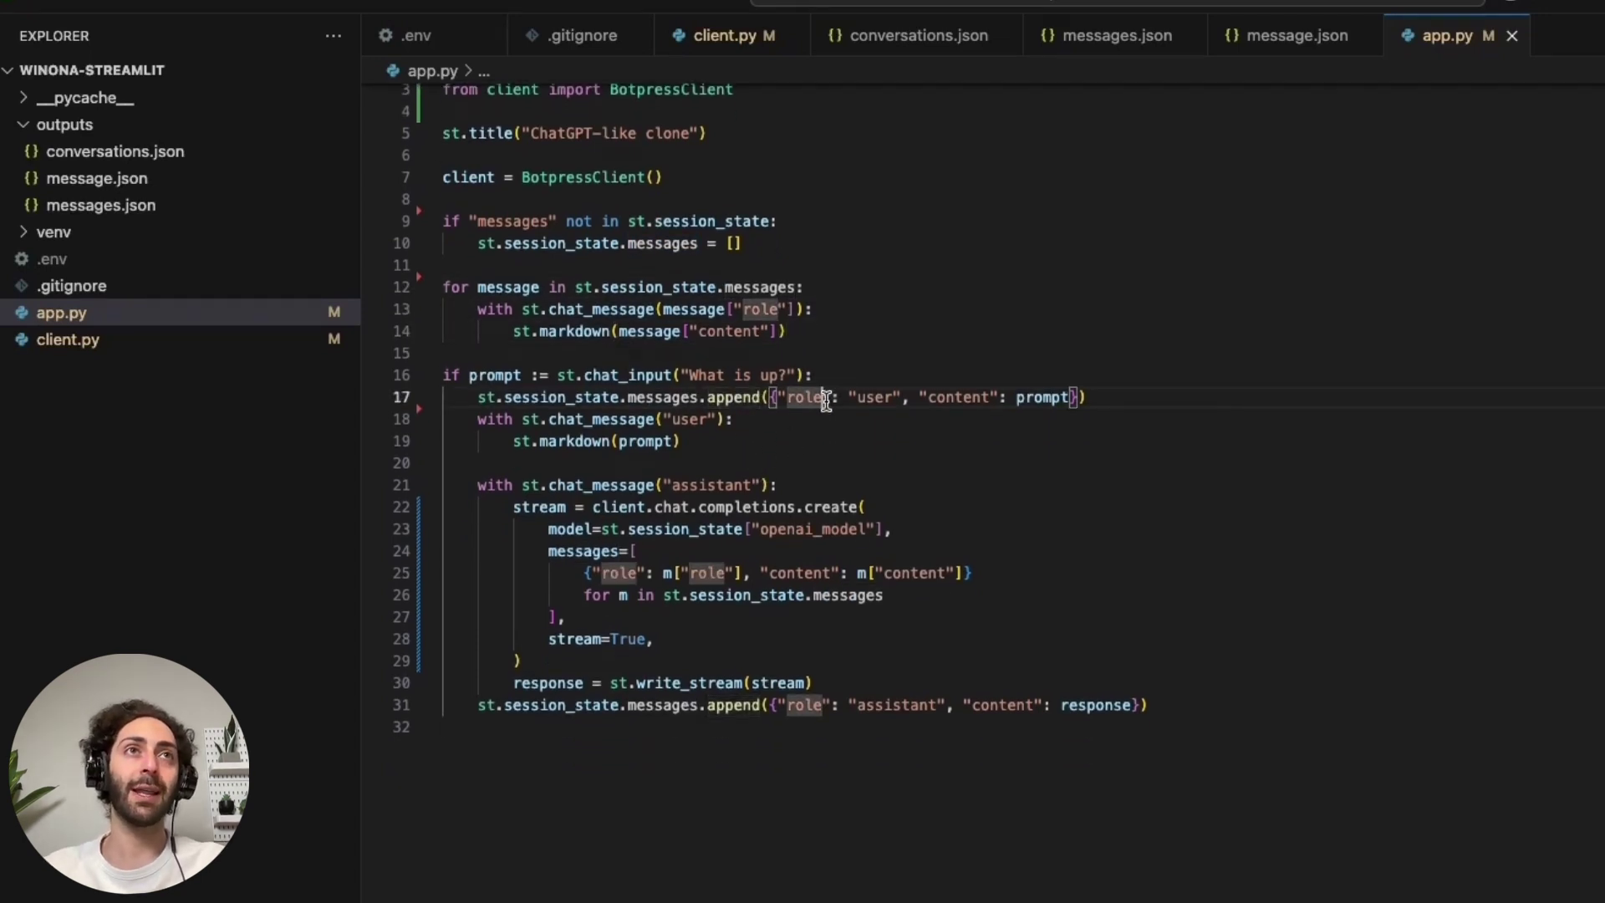
scroll(877, 405, down, 3)
click(559, 412)
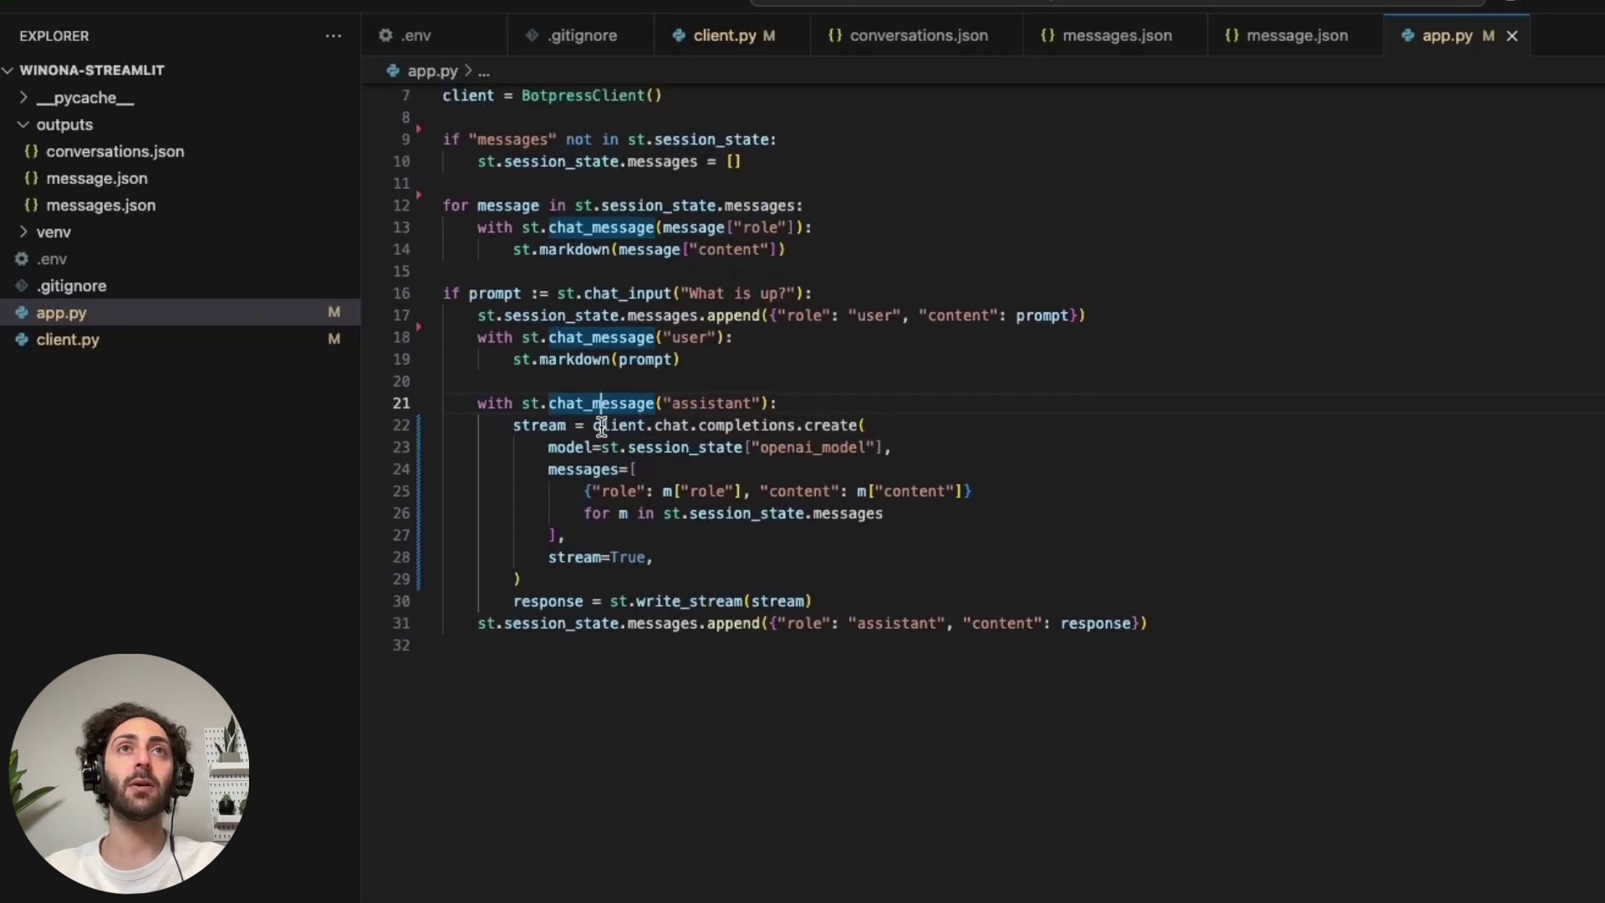
click(509, 415)
key(Left)
key(Left)
key(Left)
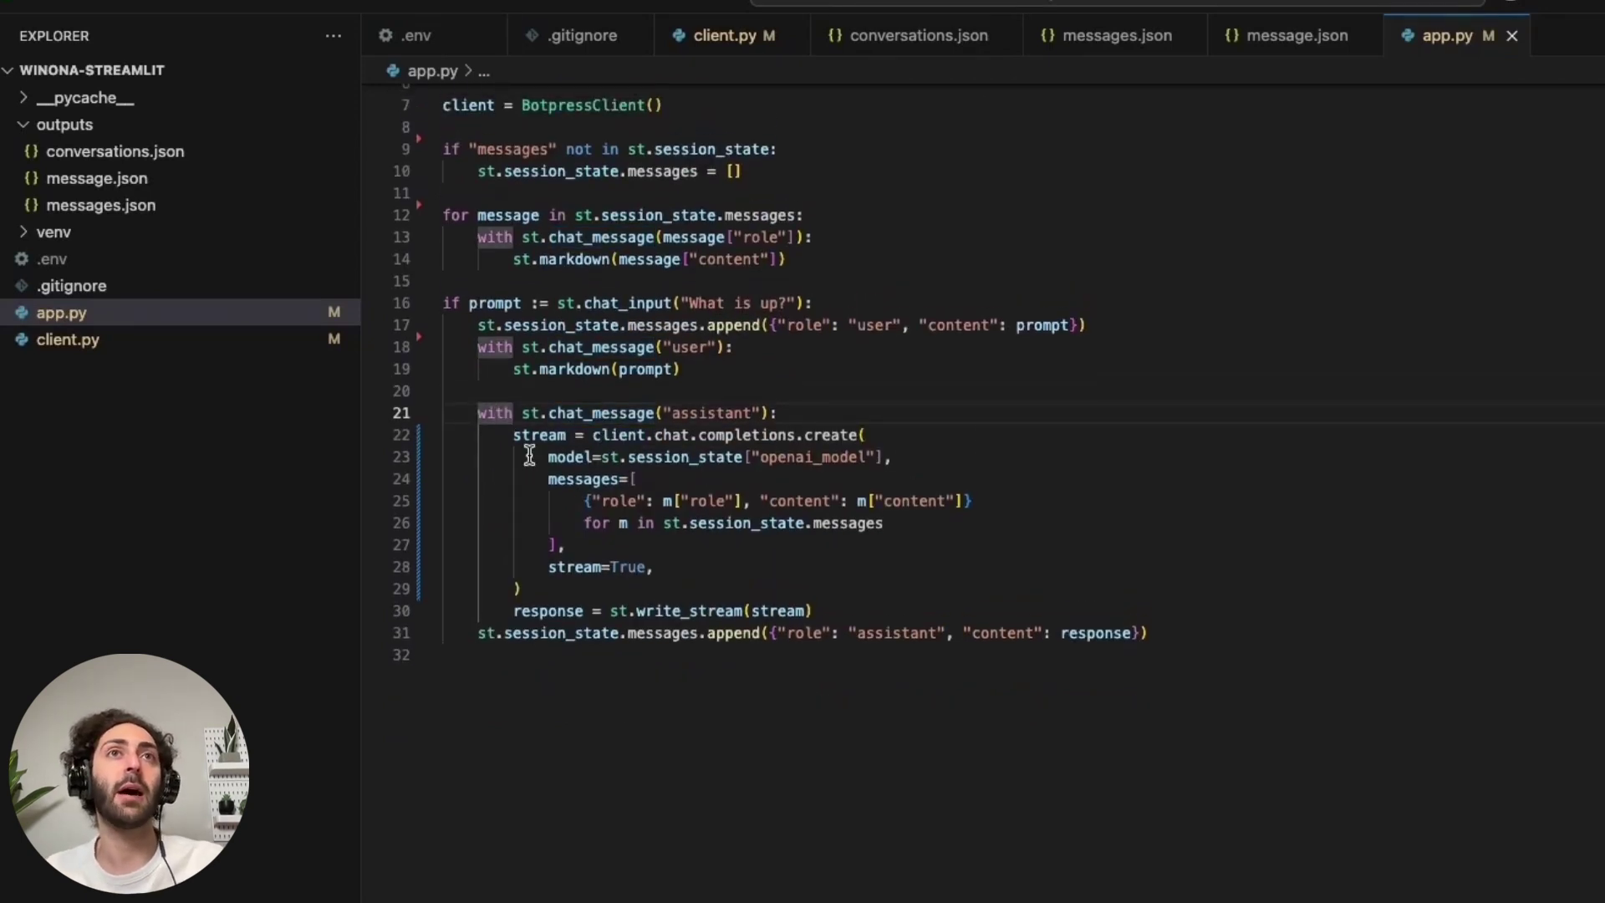
click(514, 433)
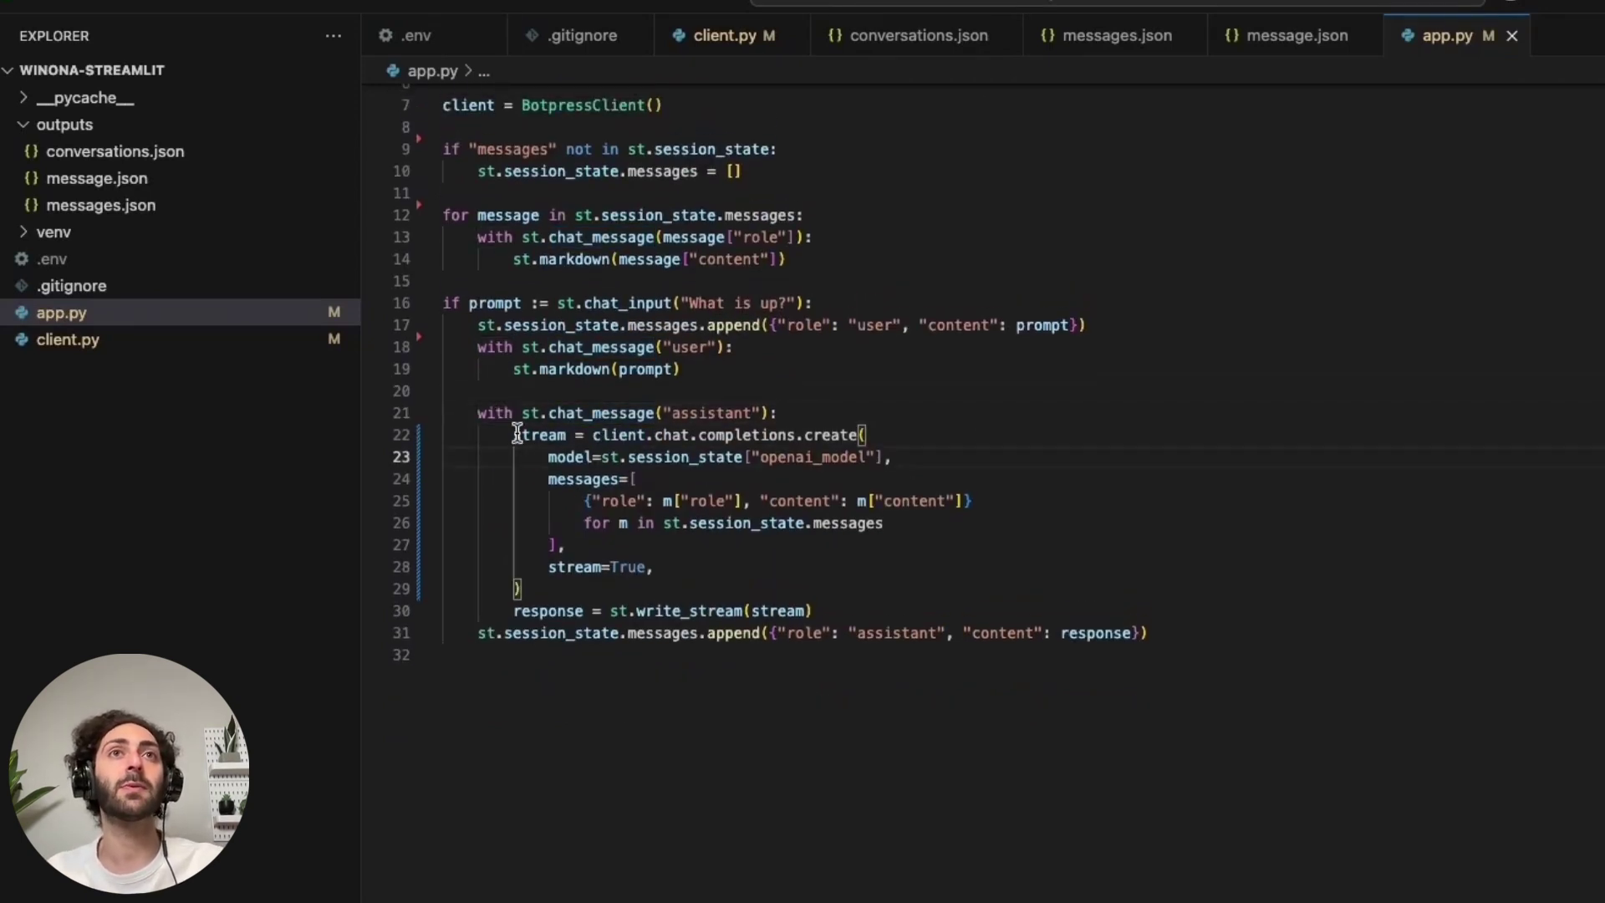
click(592, 435)
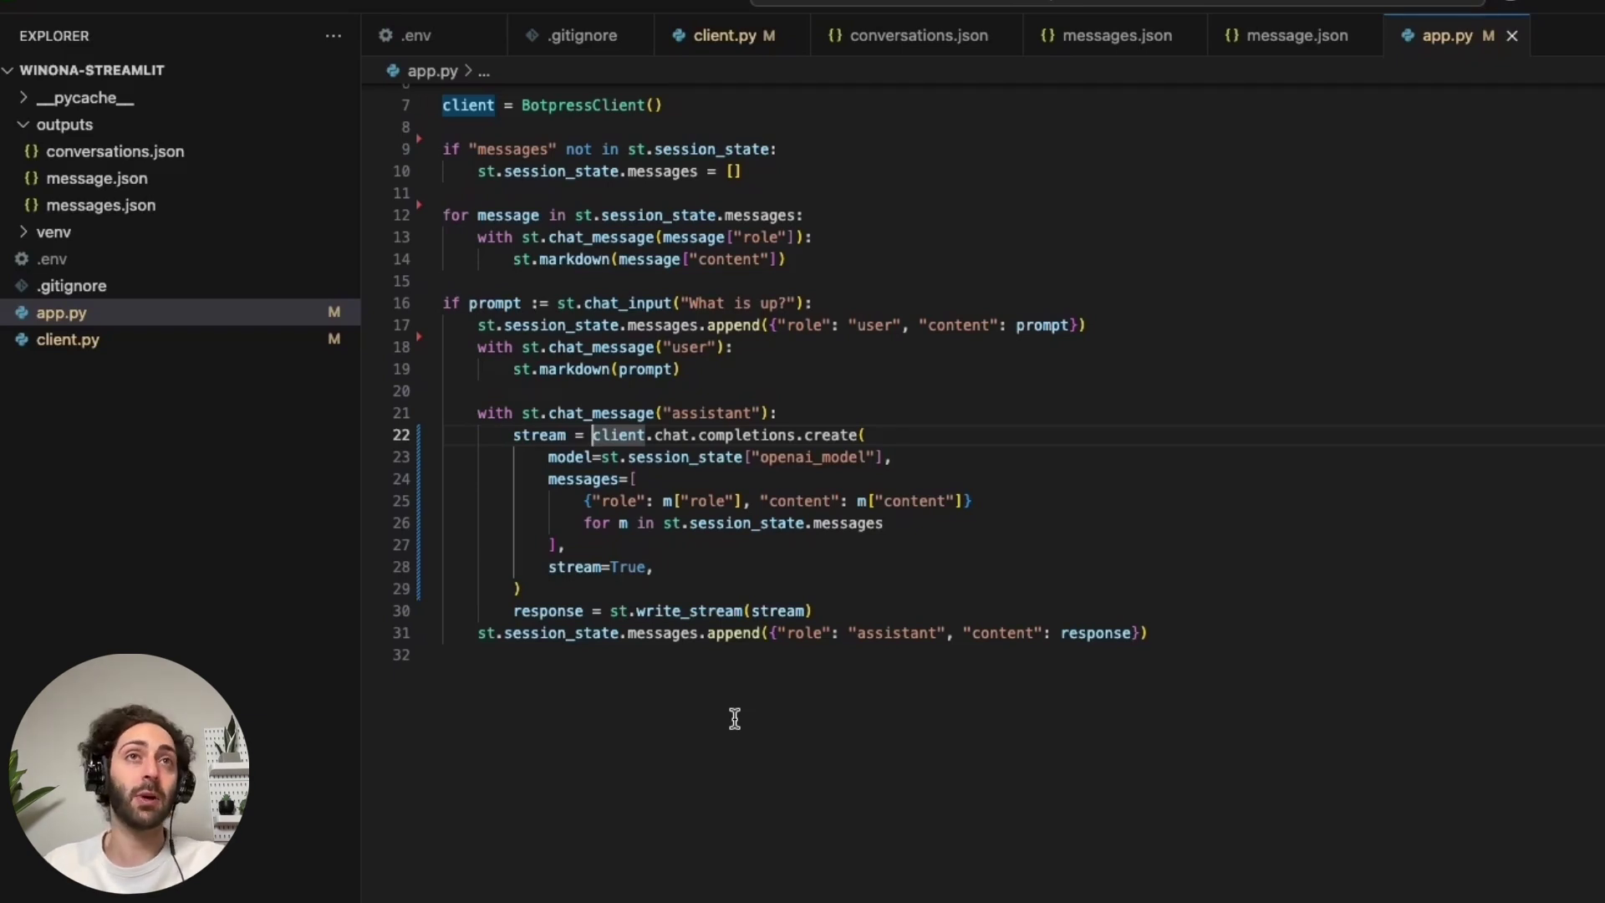
Add an empty create_conversation method below create_user in client.py and save.
click(652, 566)
scroll(656, 702, up, 3)
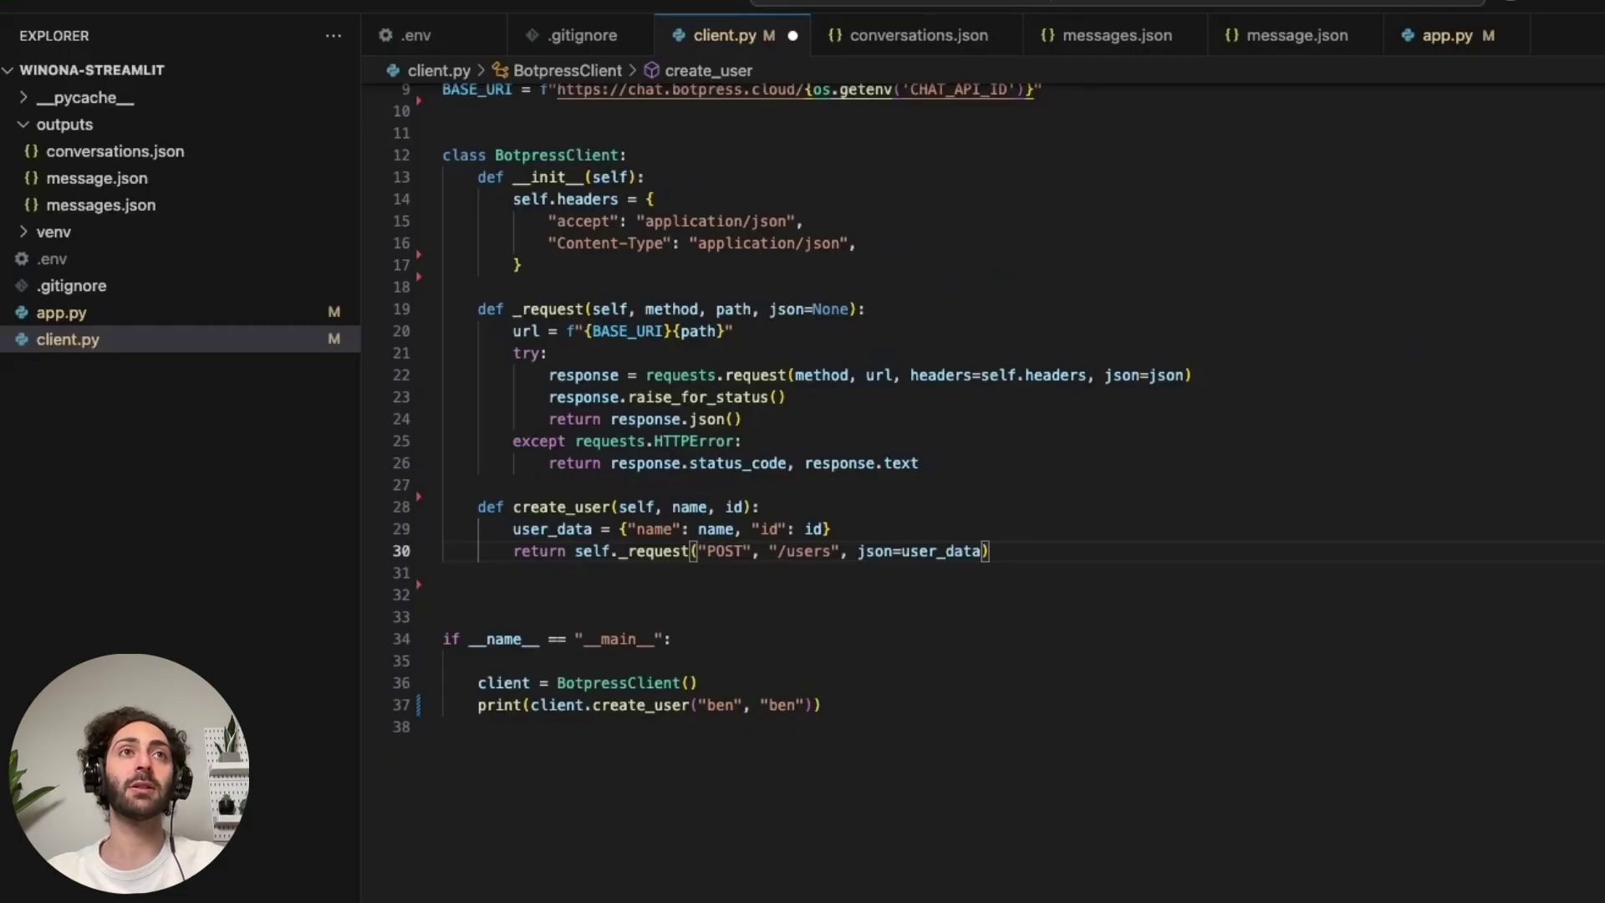
key(Return)
key(Return)
text(def create_conversation(self):)
key(Return)
text(return self._request("POST", "/conversations", )
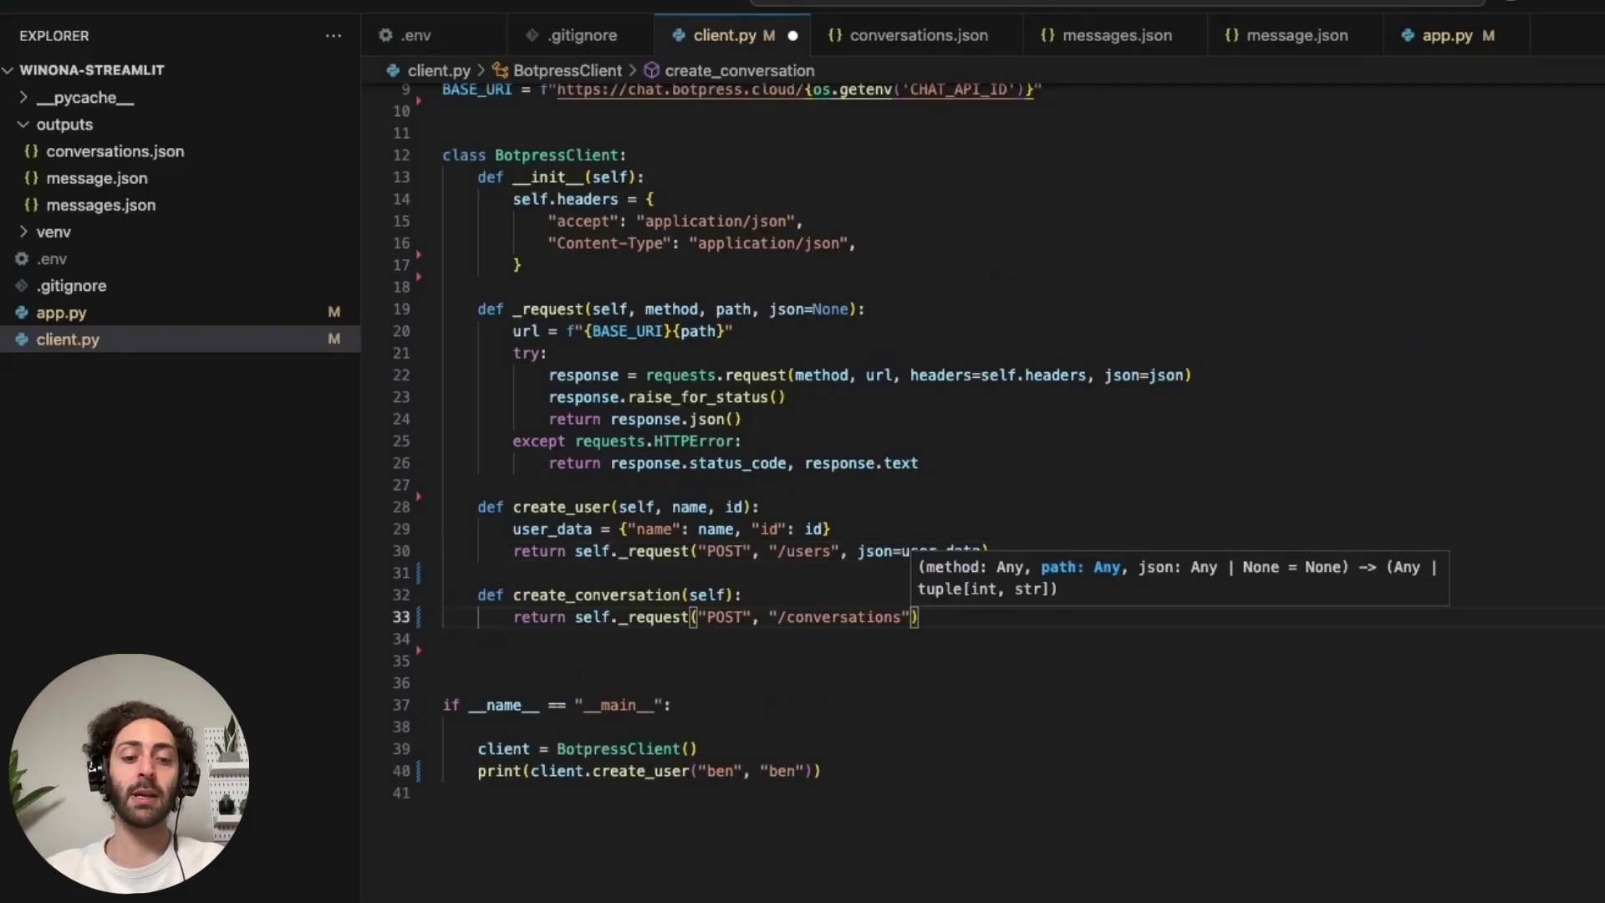
text(json=)
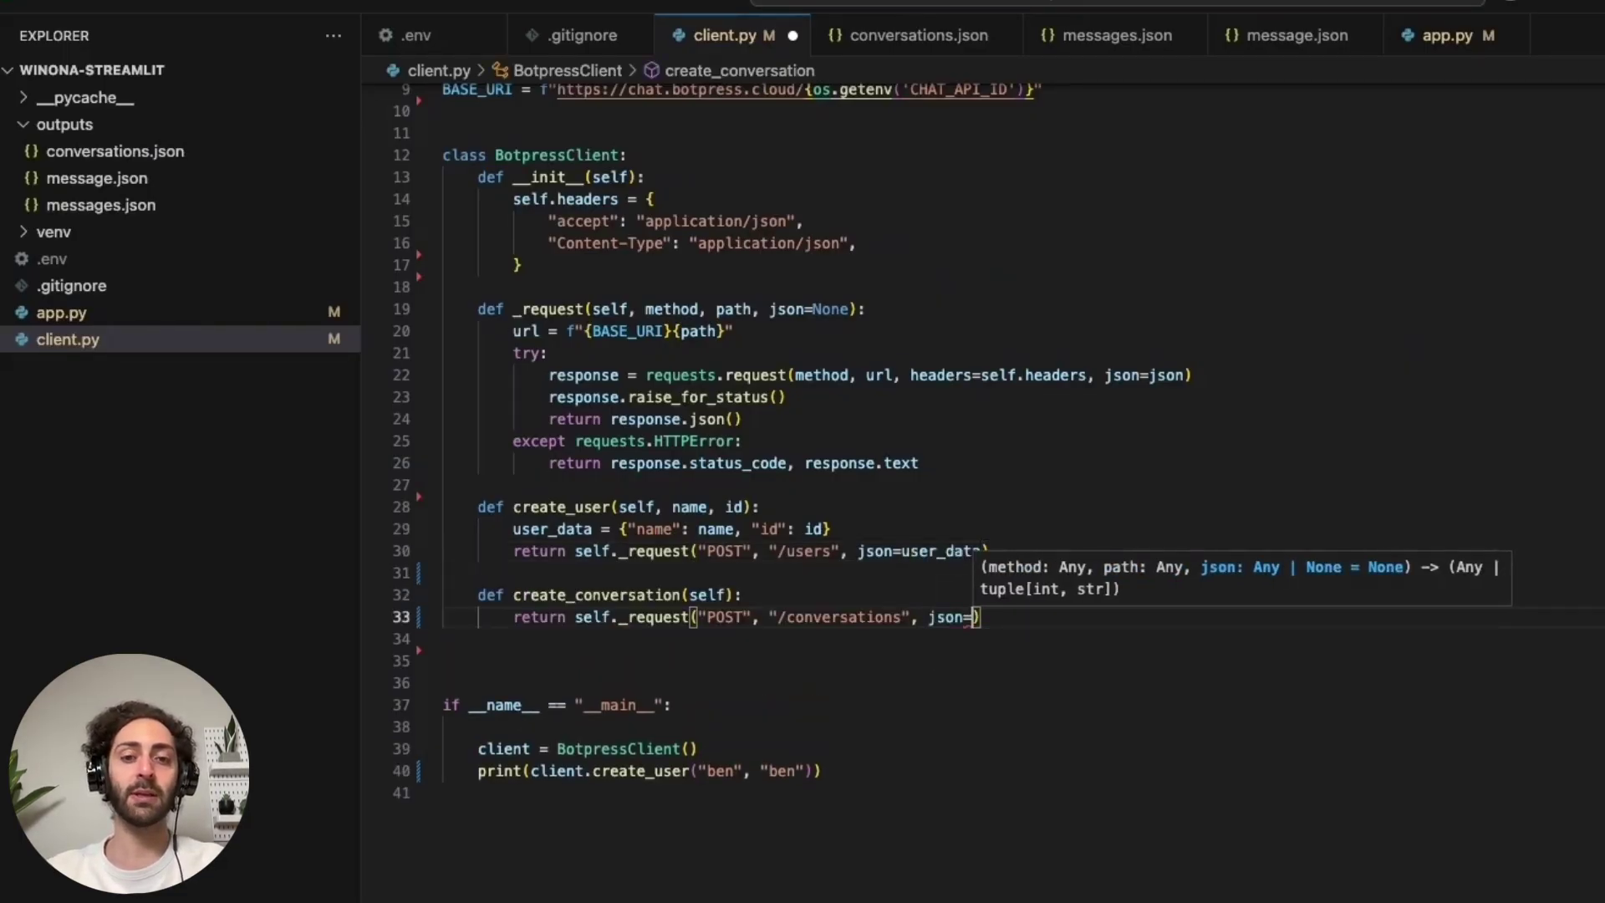
text({")
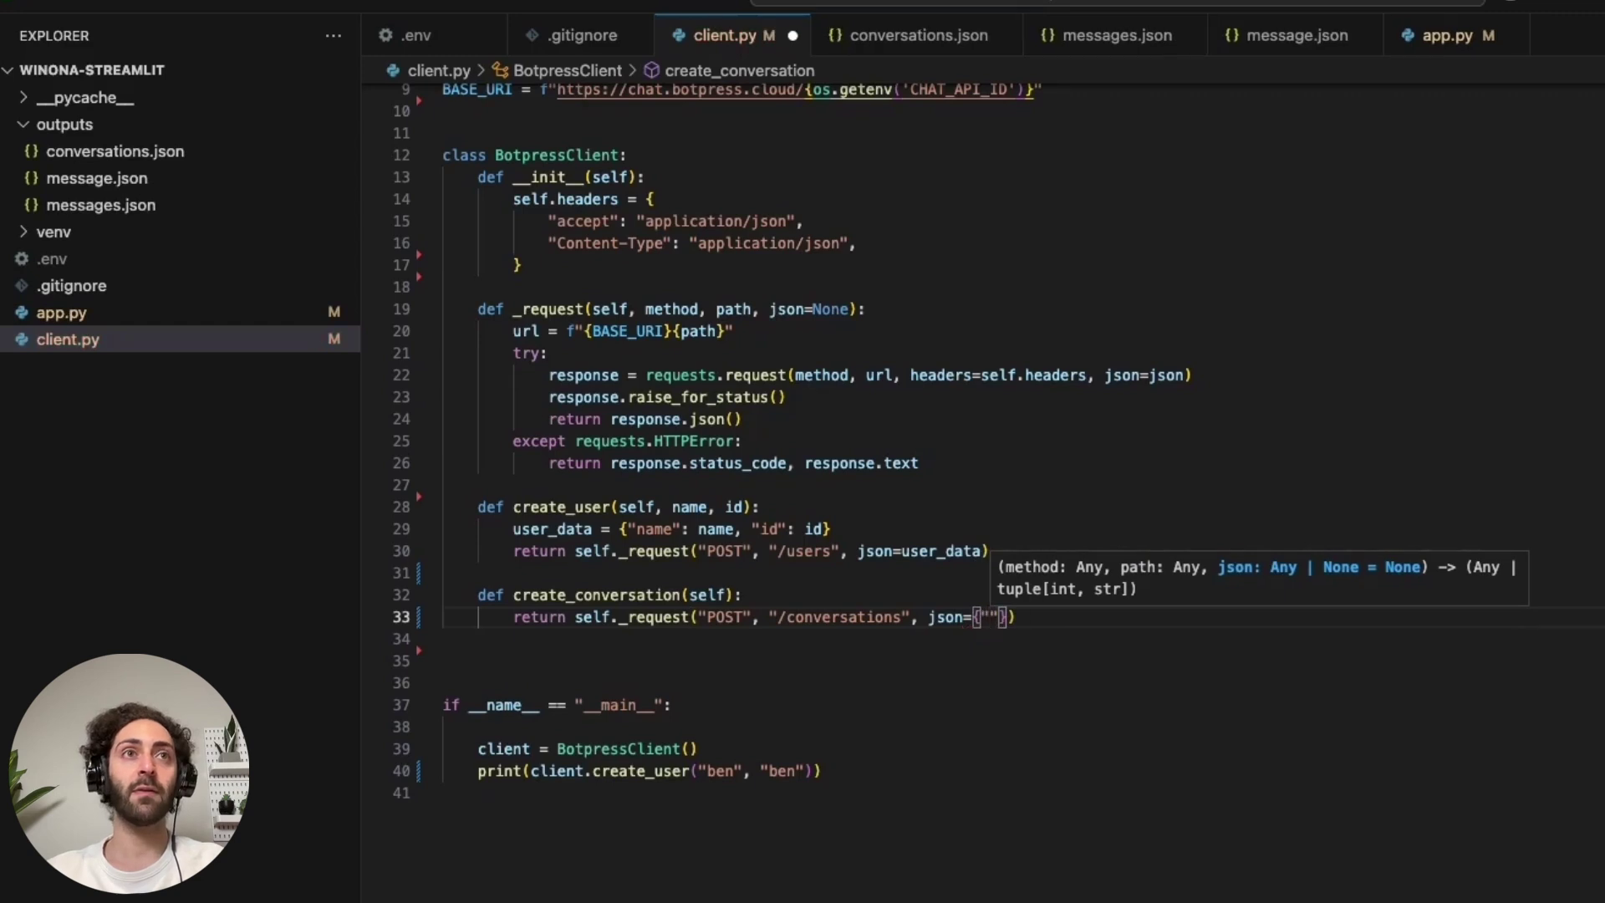
text(body")
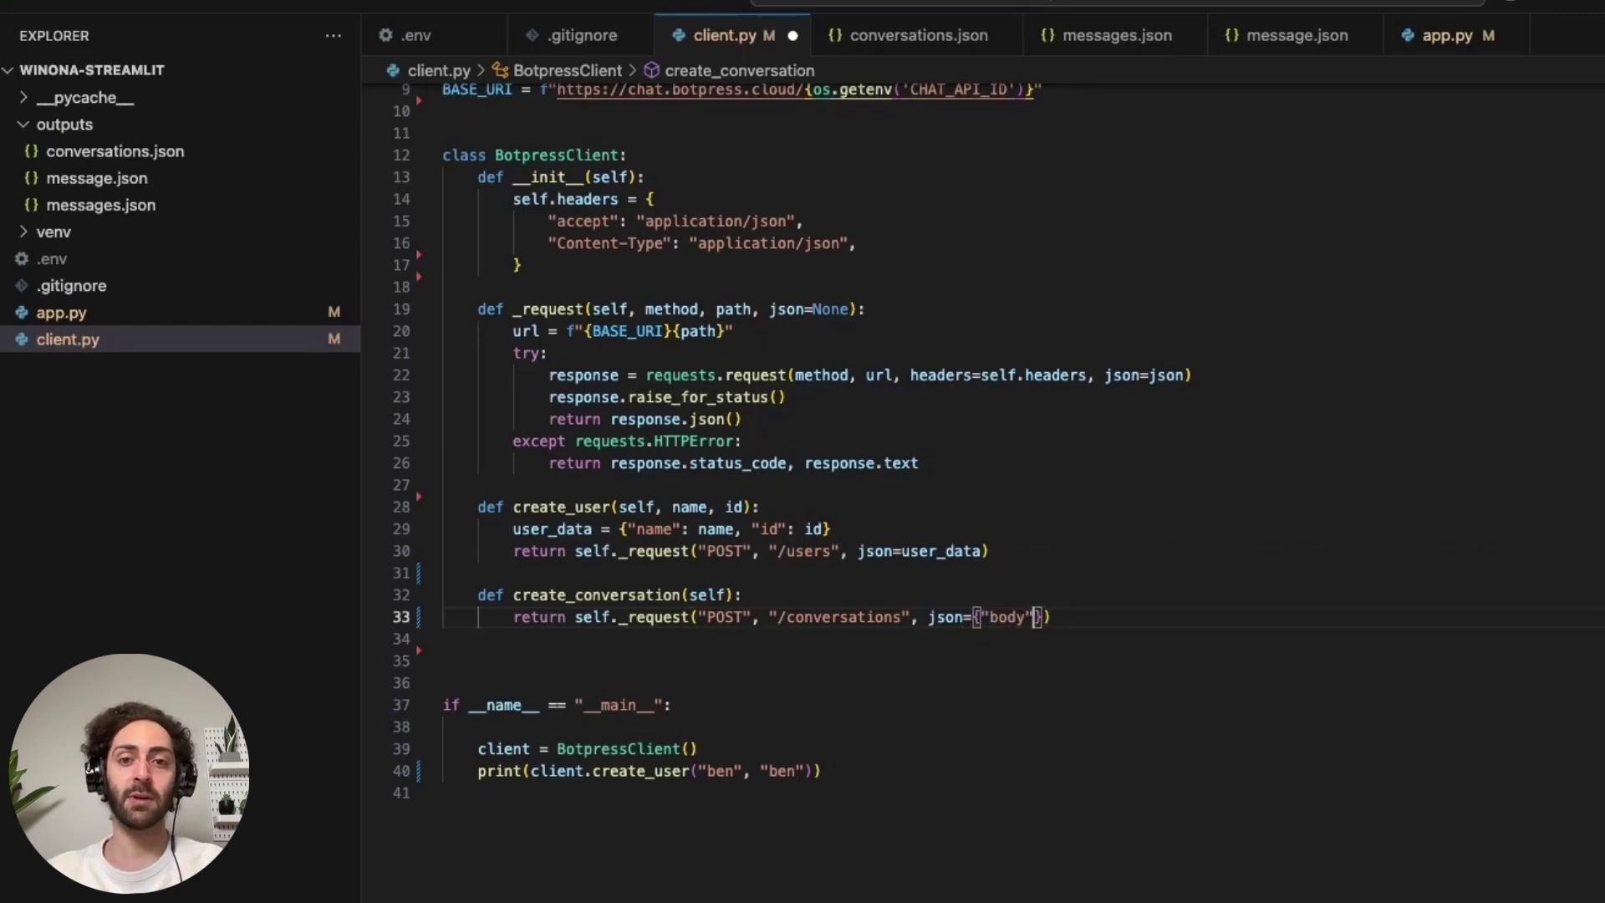
text(: {)
key(ctrl+s)
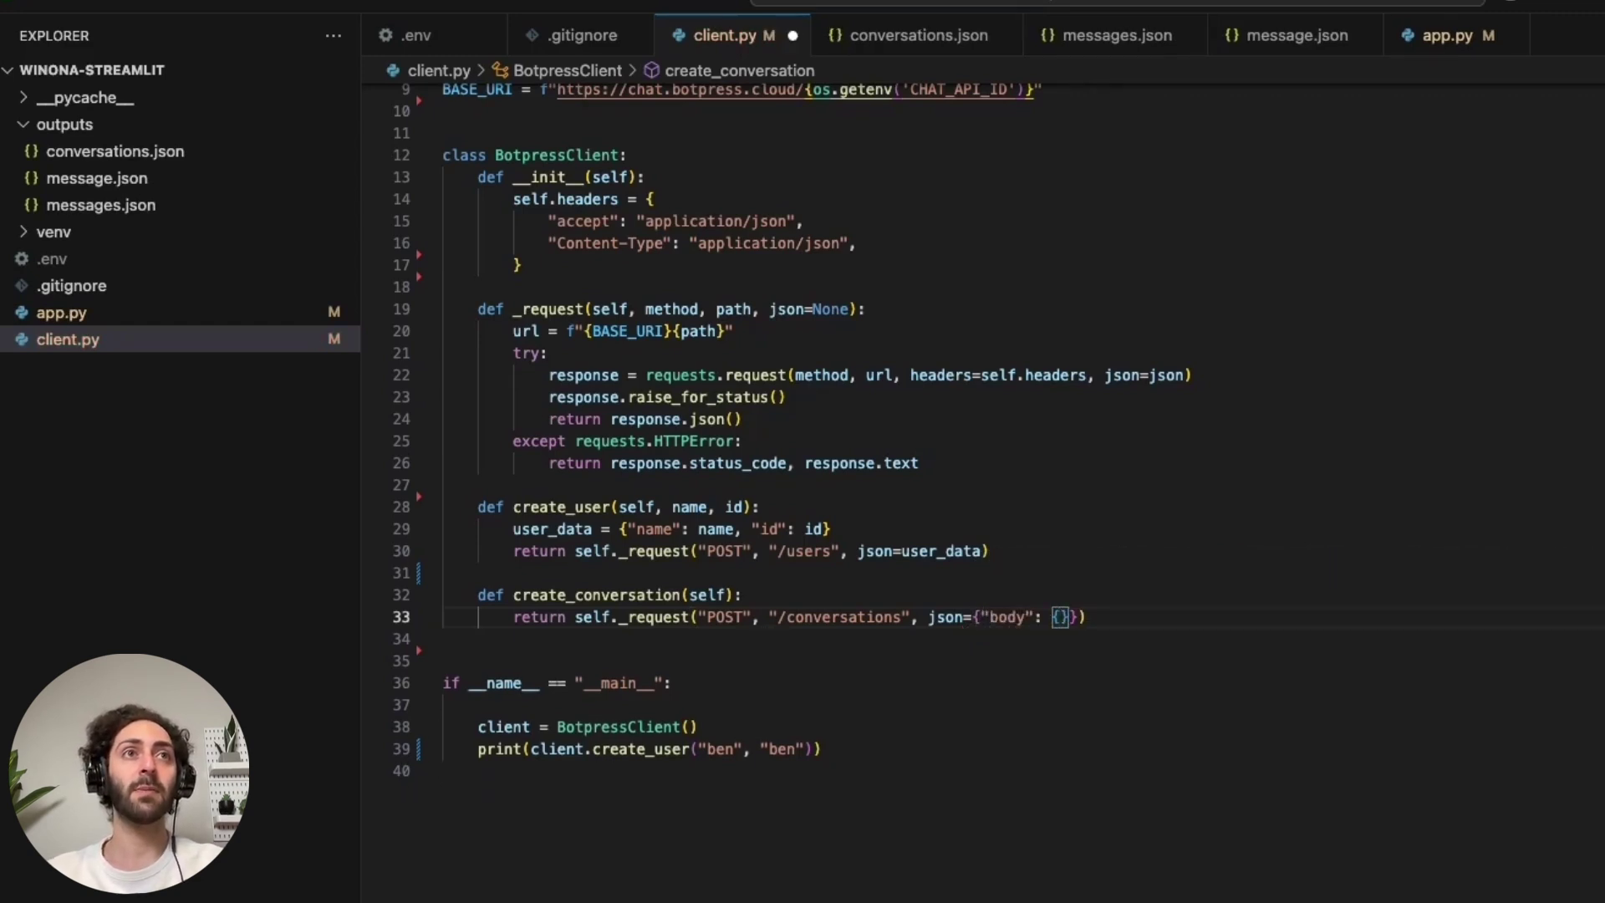
Add an x-user-key header built from USER_KEY in .env and save.
click(52, 258)
double_click(478, 116)
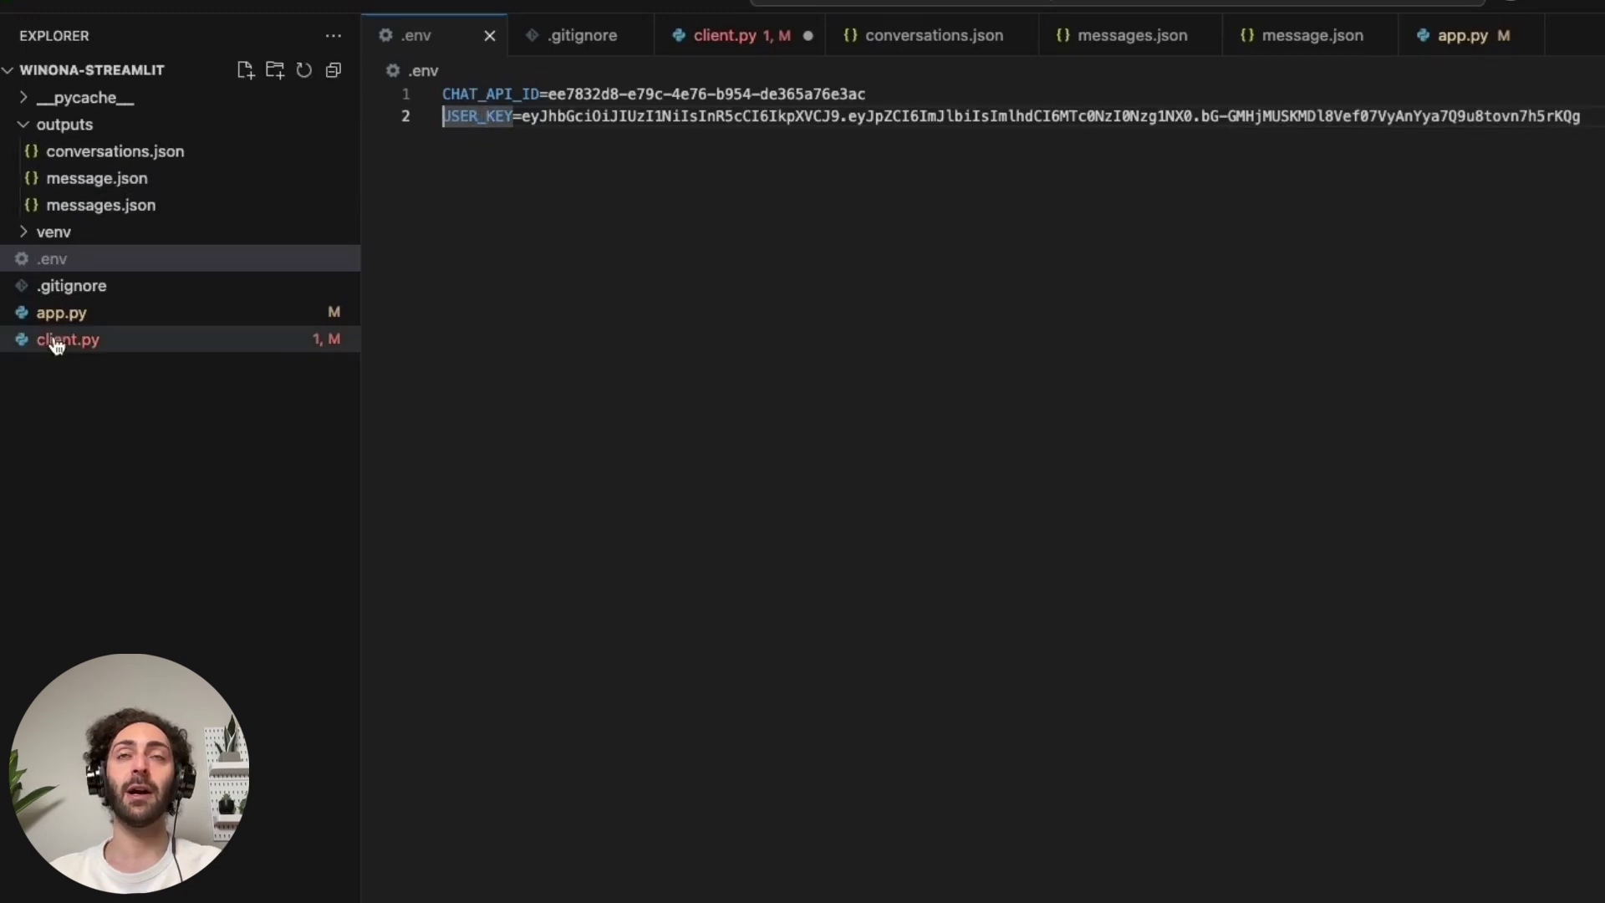
click(60, 311)
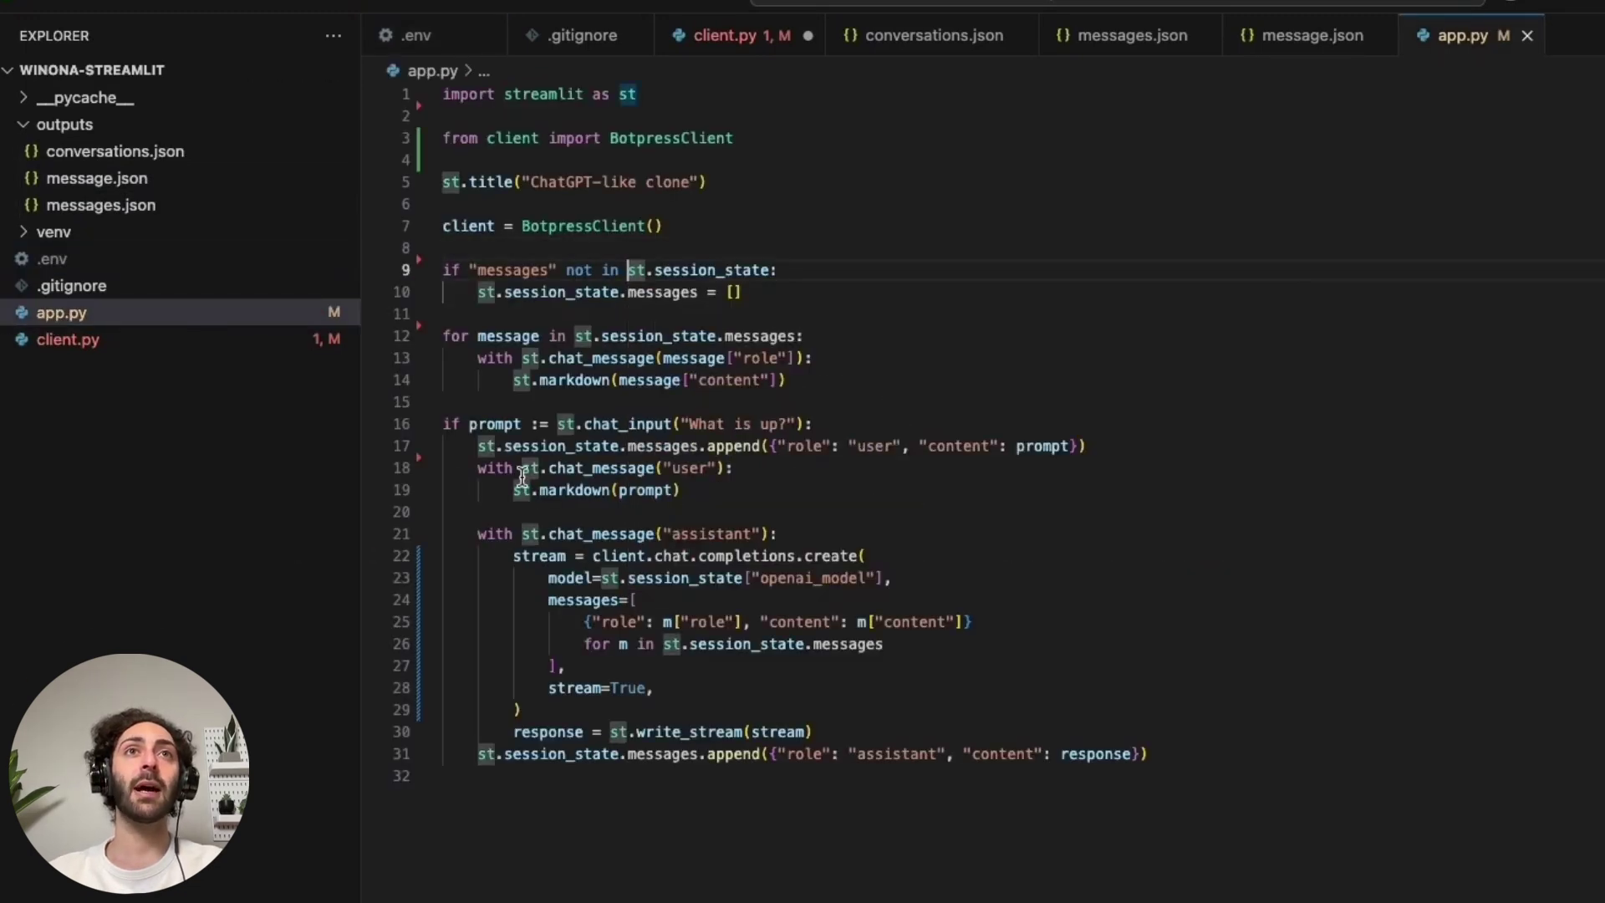
click(109, 340)
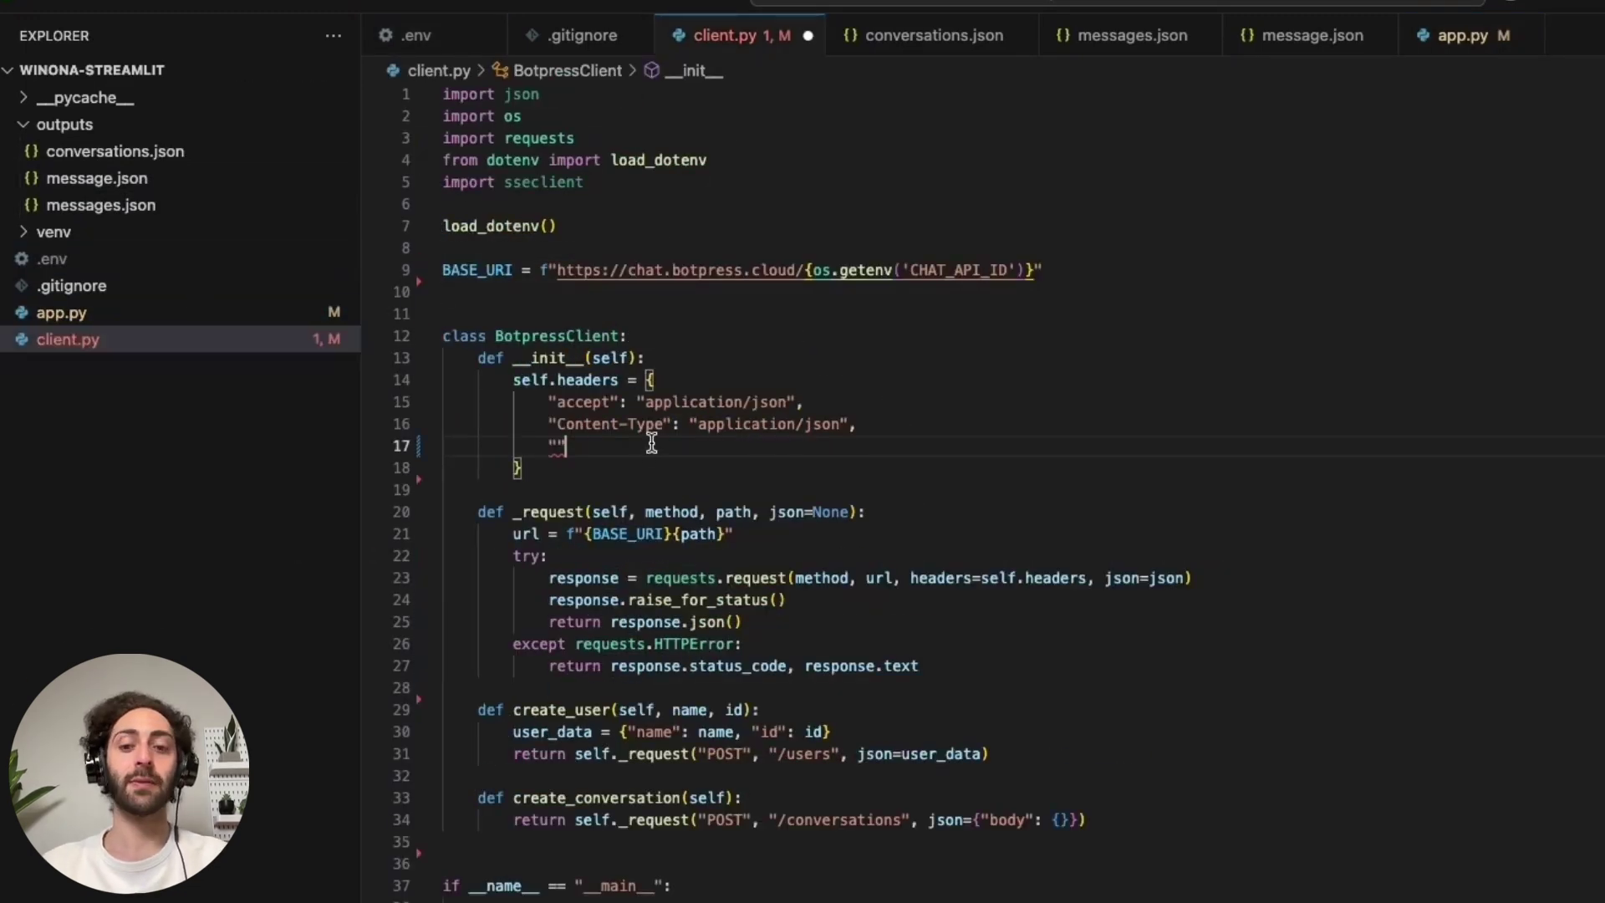
key(ctrl+v)
key(ctrl+s)
Rerun python client.py to create a conversation.
key(ctrl+grave)
key(Up)
key(Return)
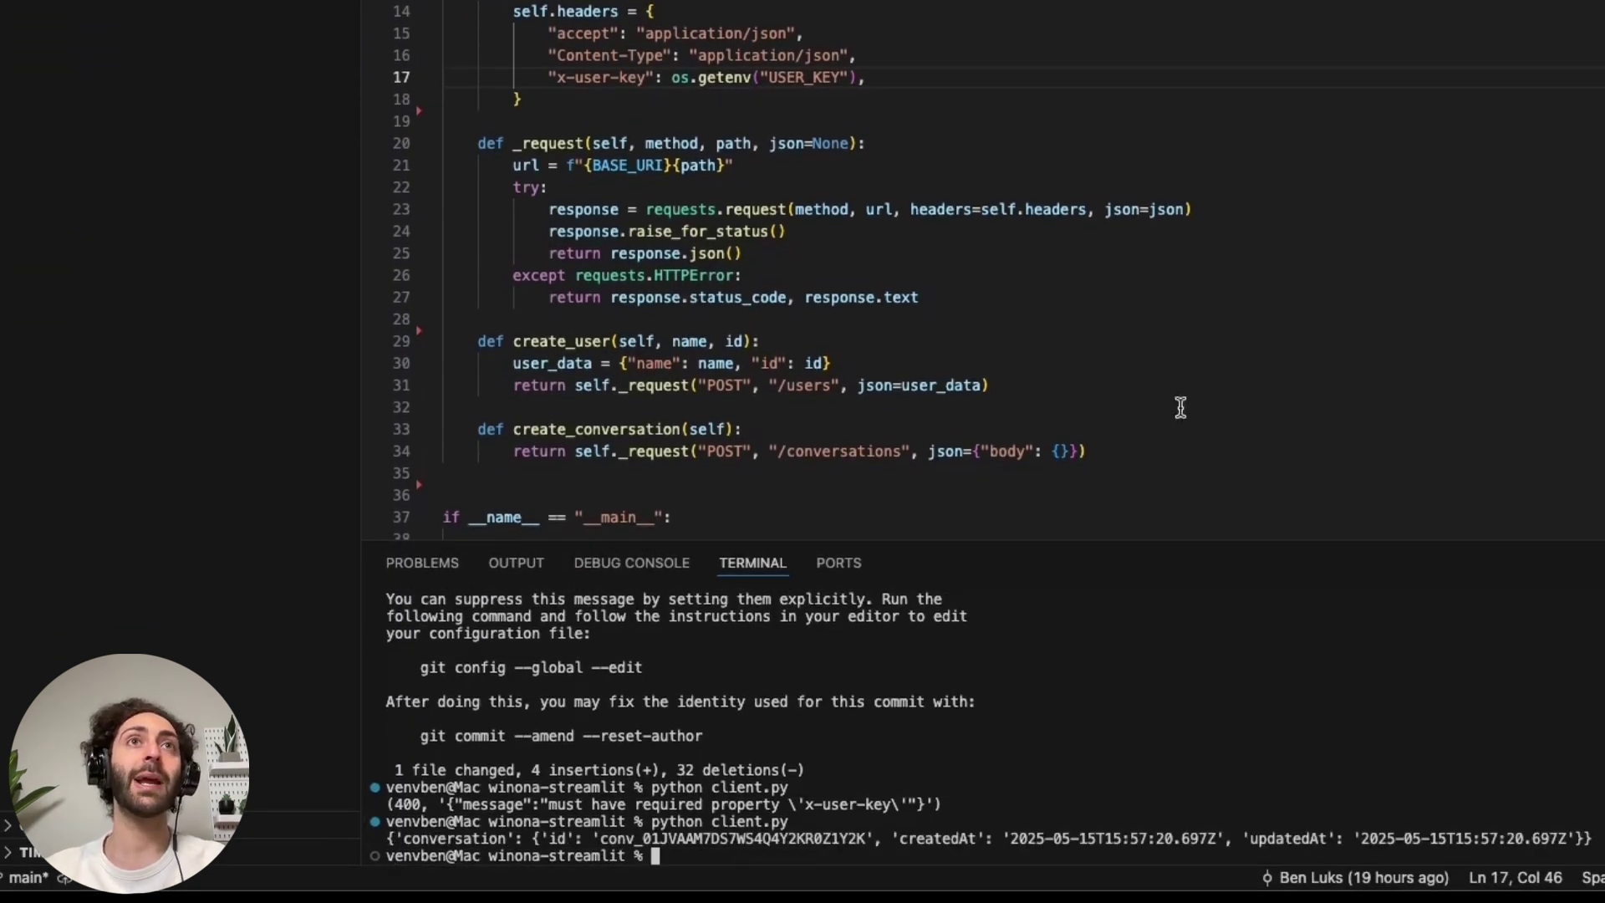
Store the returned conversation ID in a CONVERSATION_ID constant below BASE_URI.
click(565, 1)
click(443, 0)
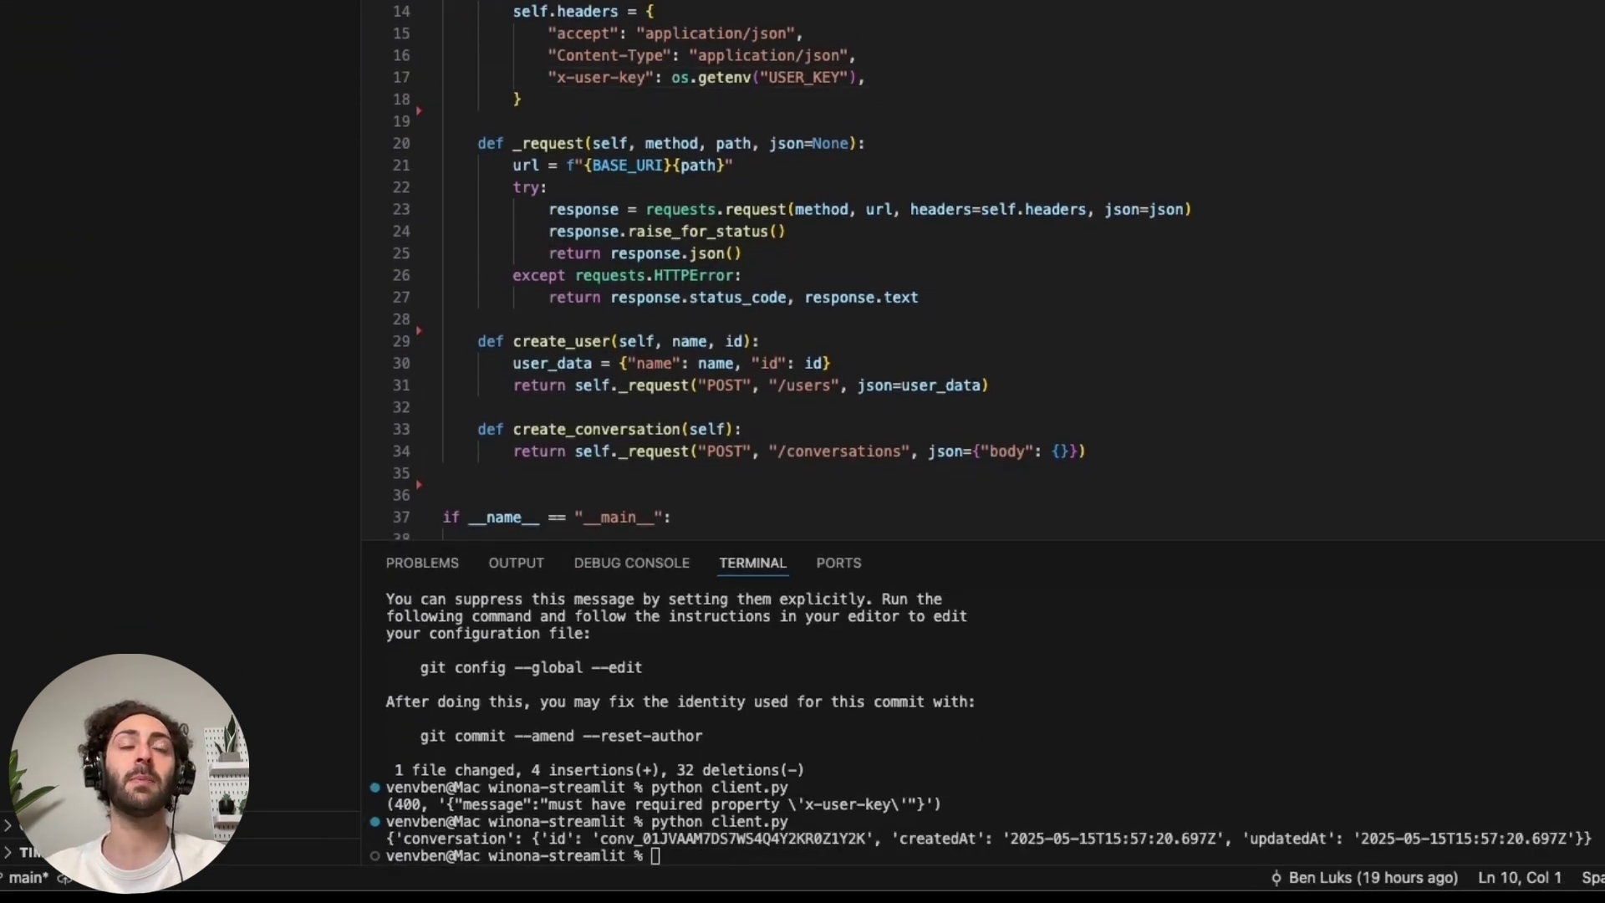
key(Return)
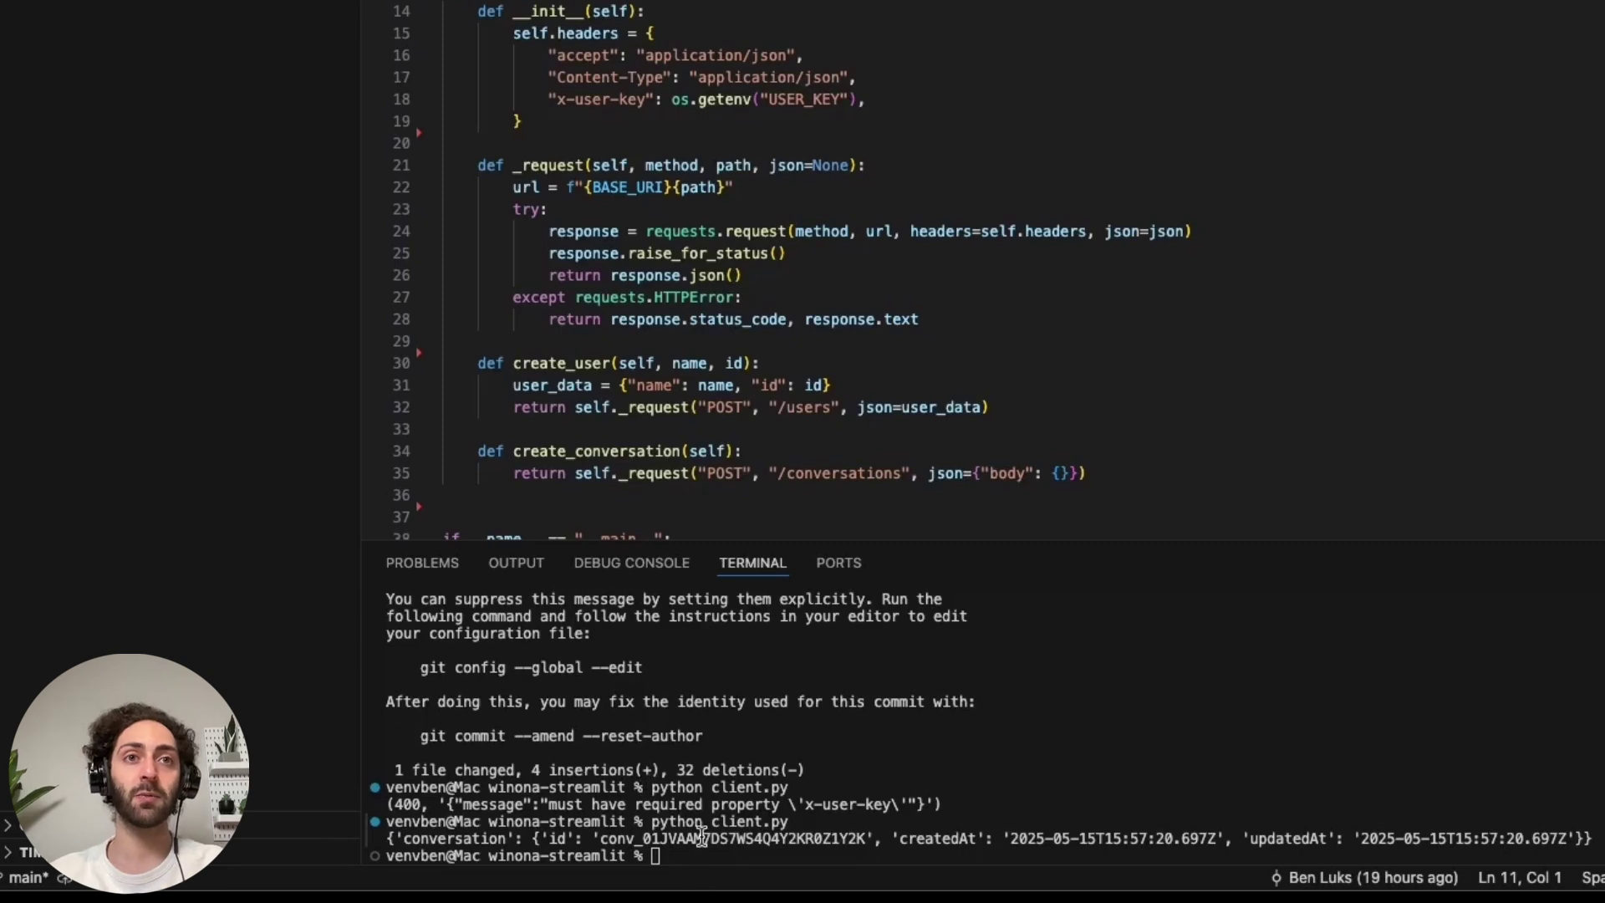
double_click(703, 837)
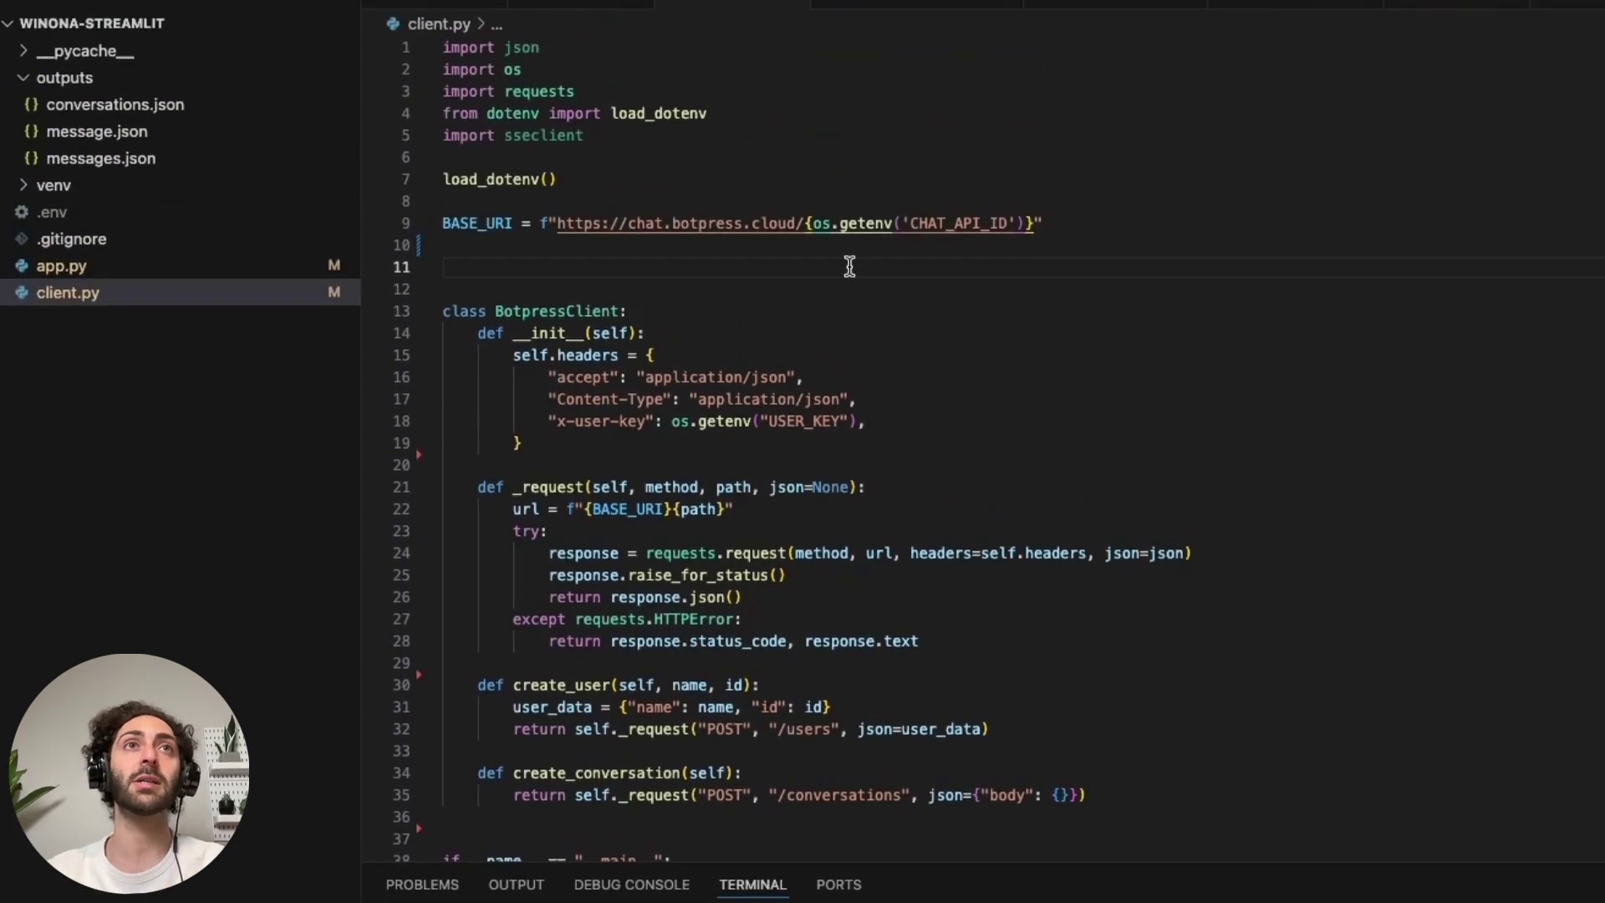
text(CONVERSATION_ID = ")
text(conv_01JVAAM7DS7WS4Q4Y2KR0Z1Y2K)
double_click(829, 267)
click(807, 363)
click(800, 289)
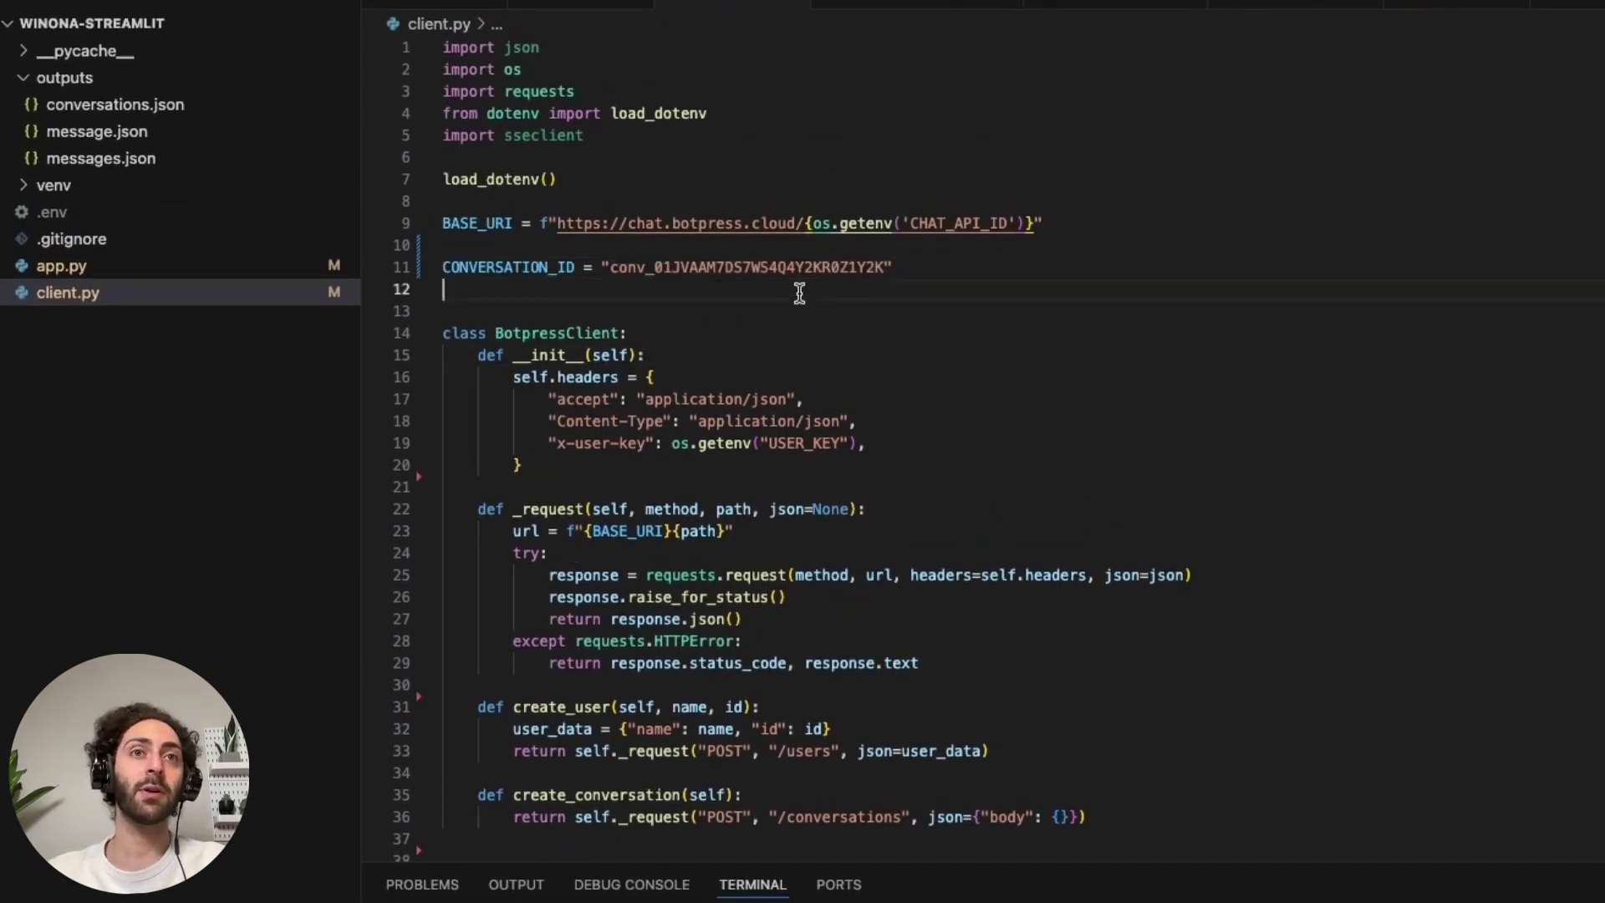
scroll(799, 294, down, 2)
scroll(798, 293, down, 3)
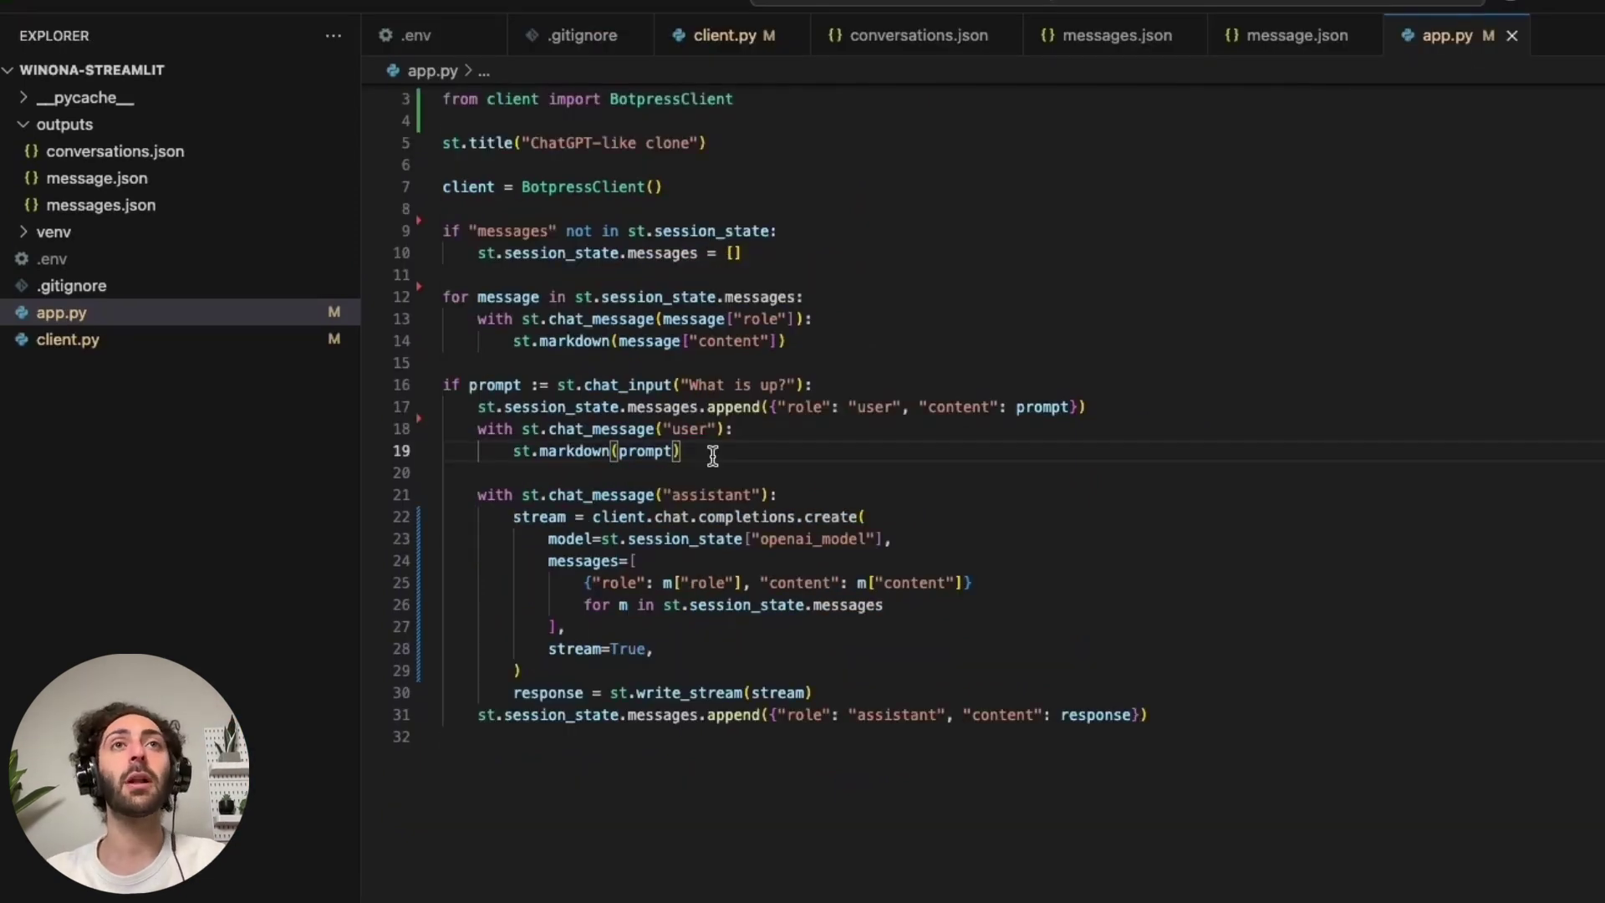
Start a create_message method below create_conversation in client.py.
key(Return)
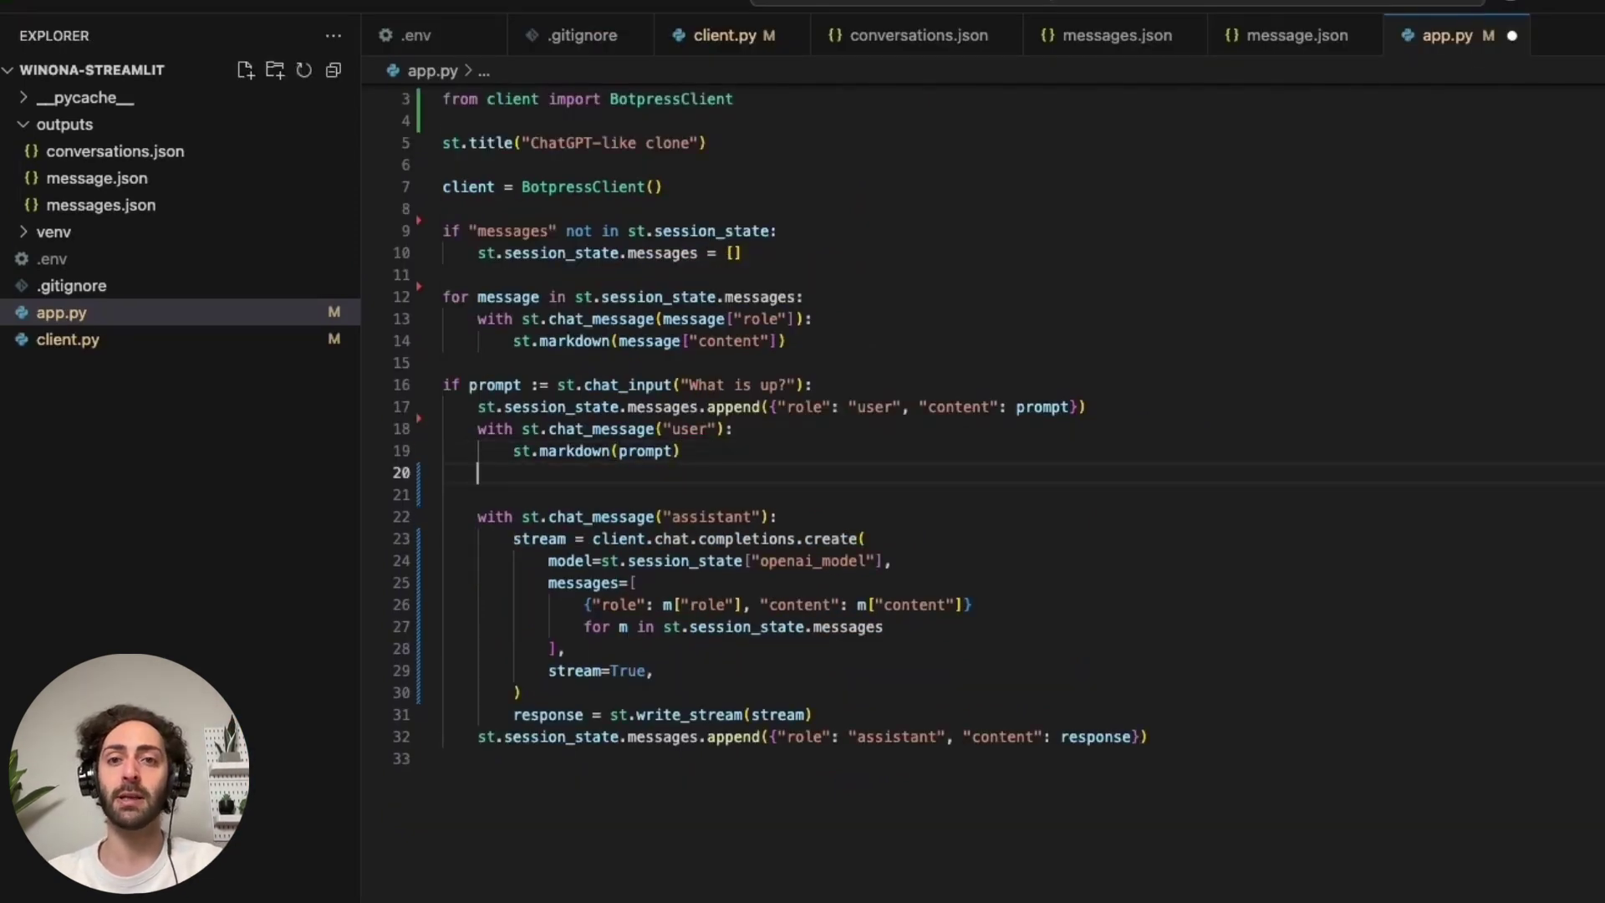
text(client)
click(42, 346)
scroll(849, 635, down, 1)
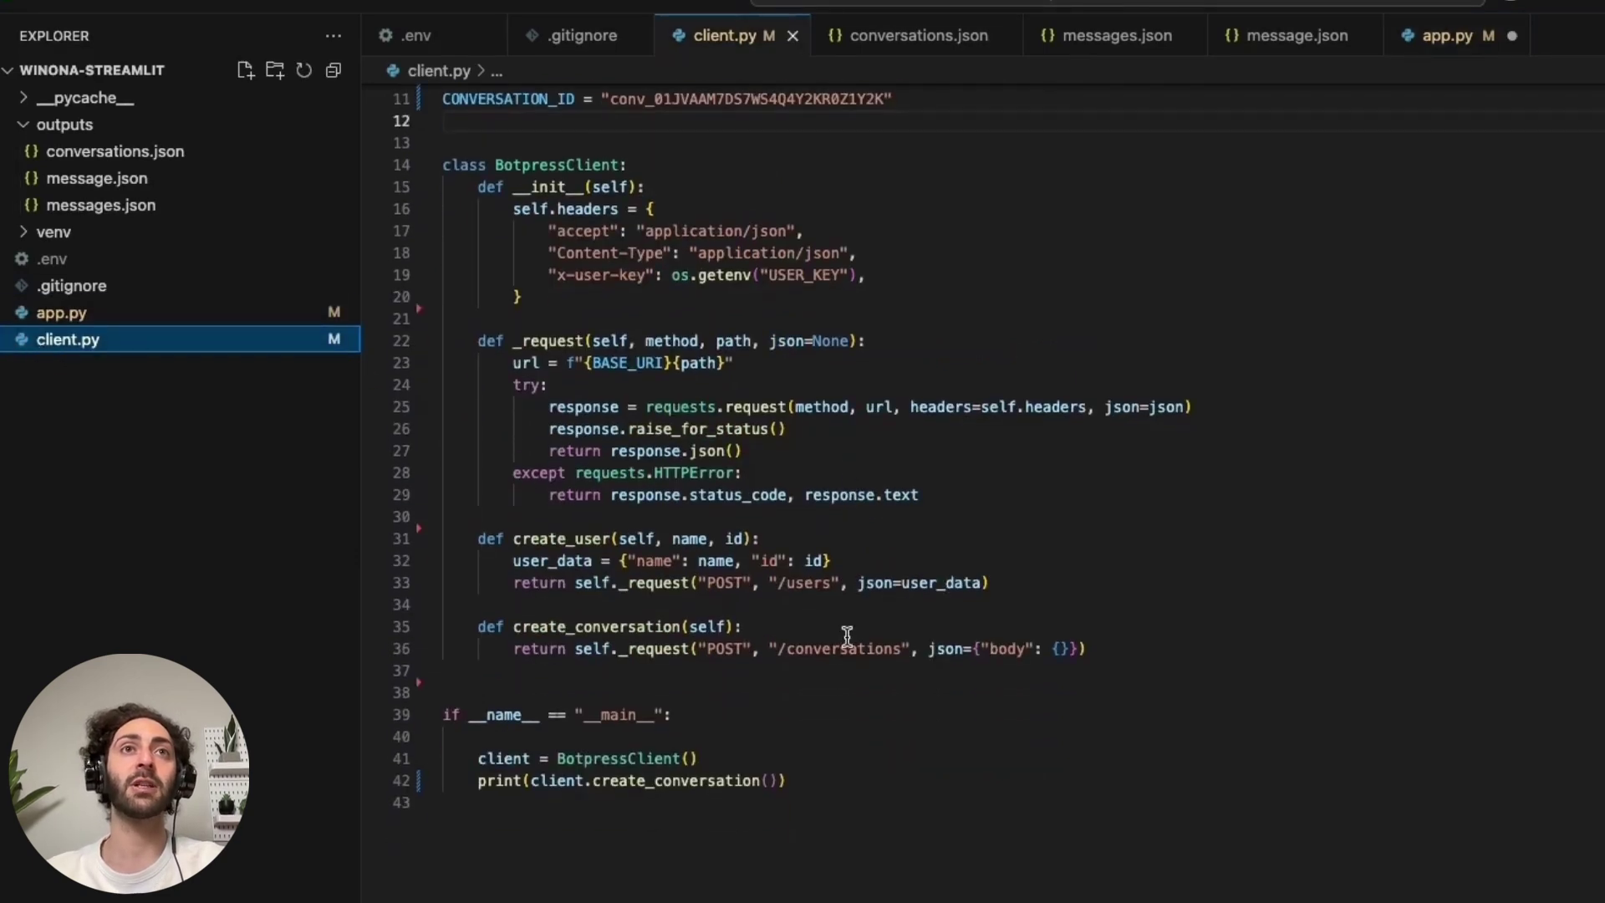
click(873, 645)
key(End)
key(Return)
key(Return)
text(def create_message(self, conversation)
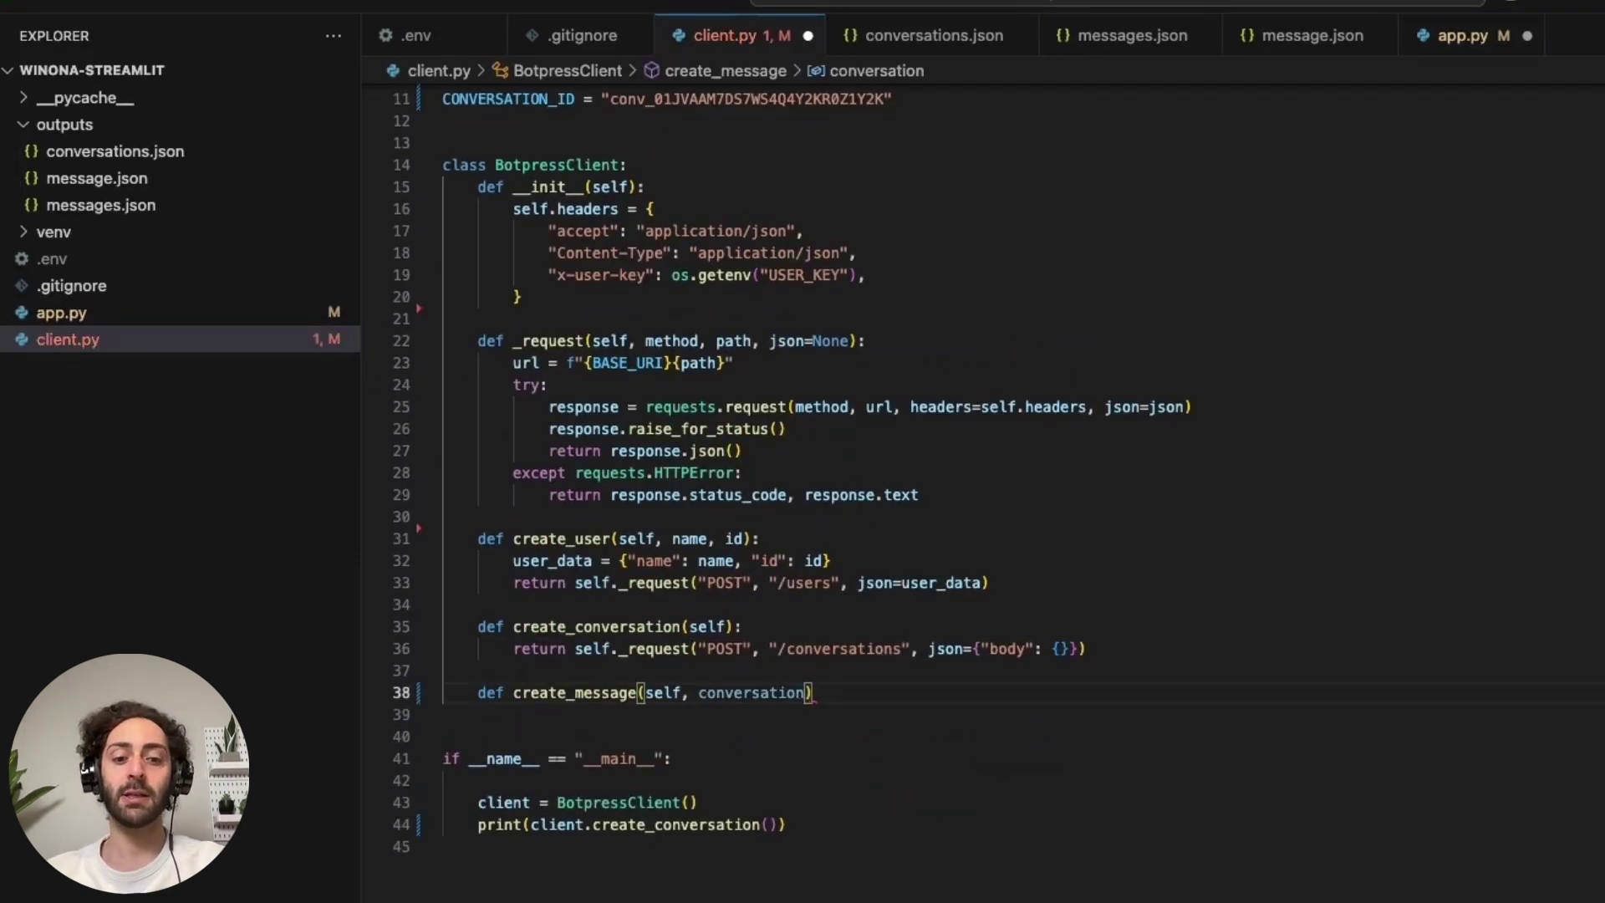
text(_id, )
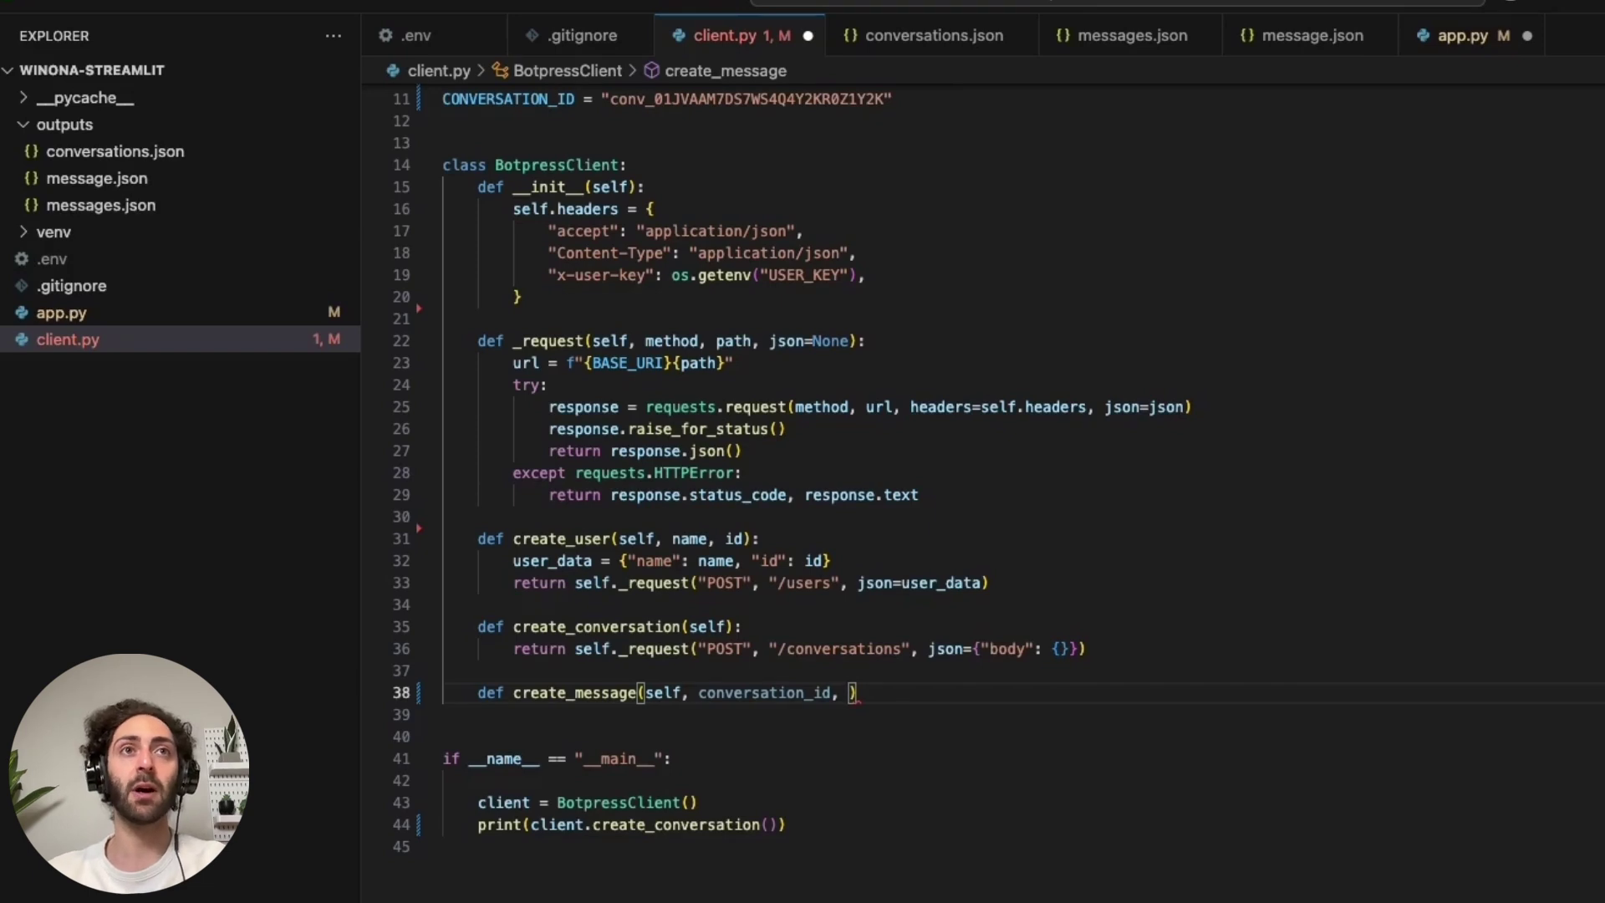
text(message)
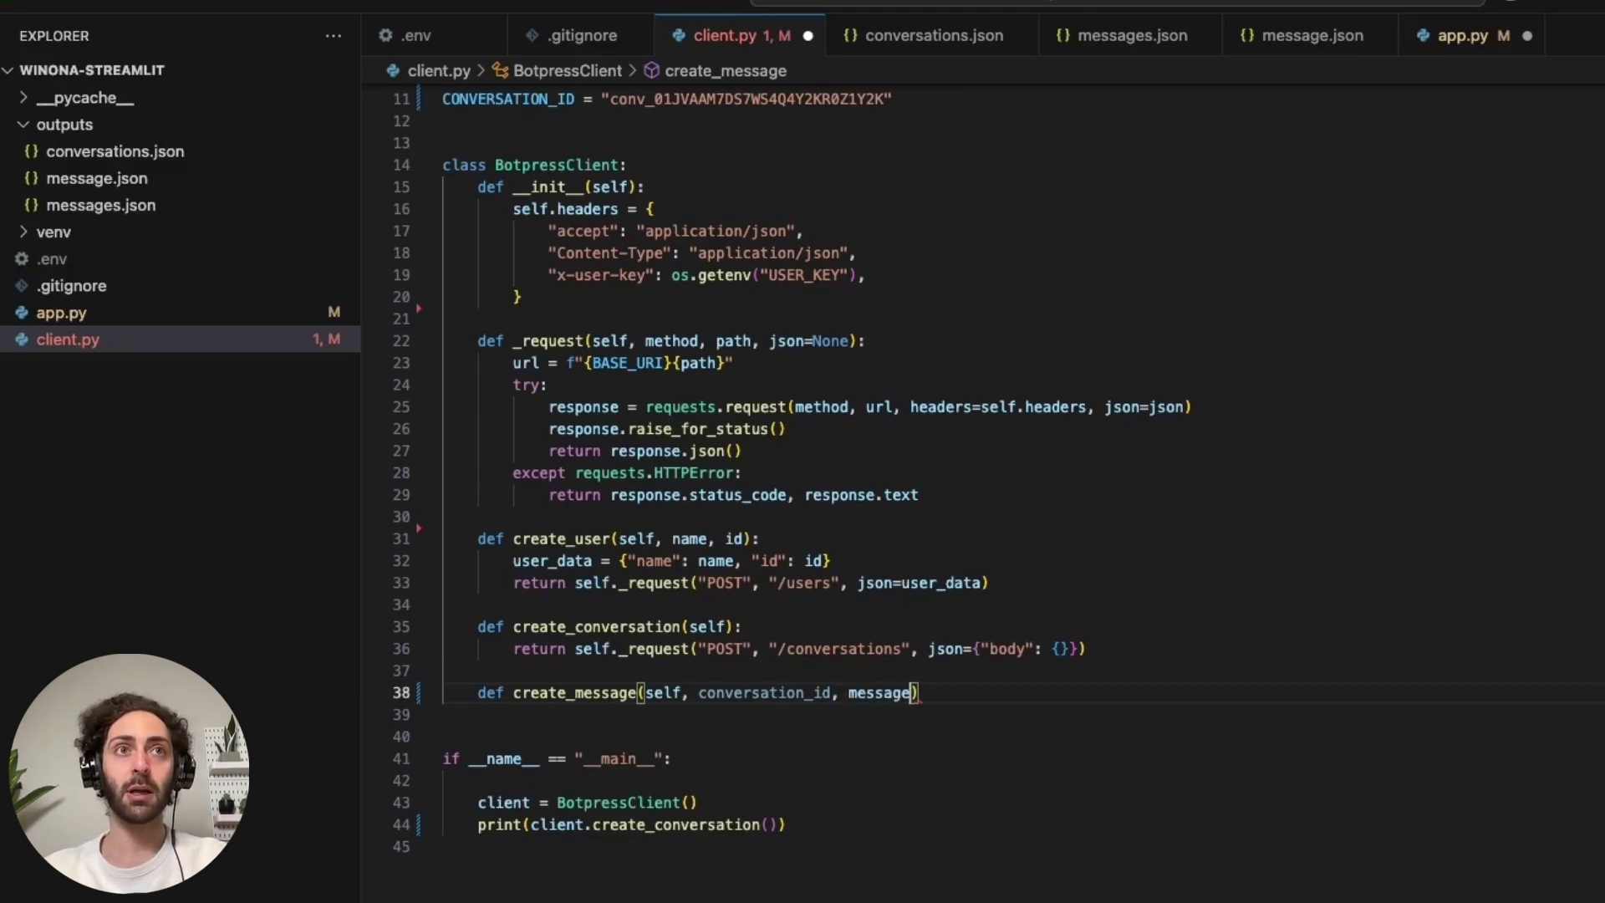
text():)
key(Return)
text(payload = {)
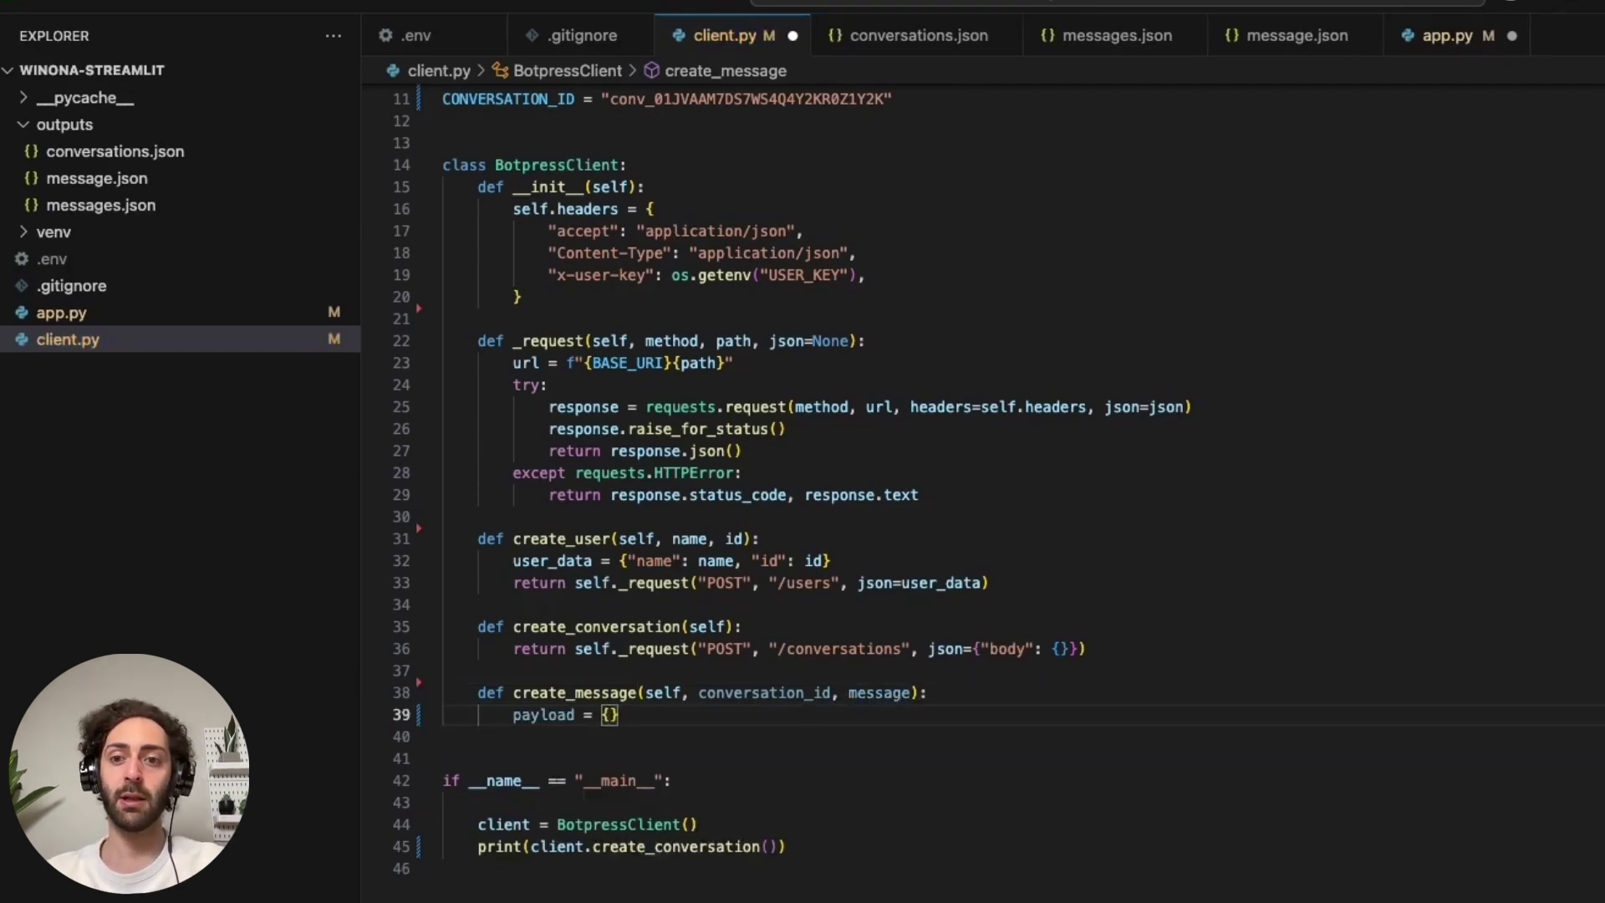
key(Return)
text({"type")
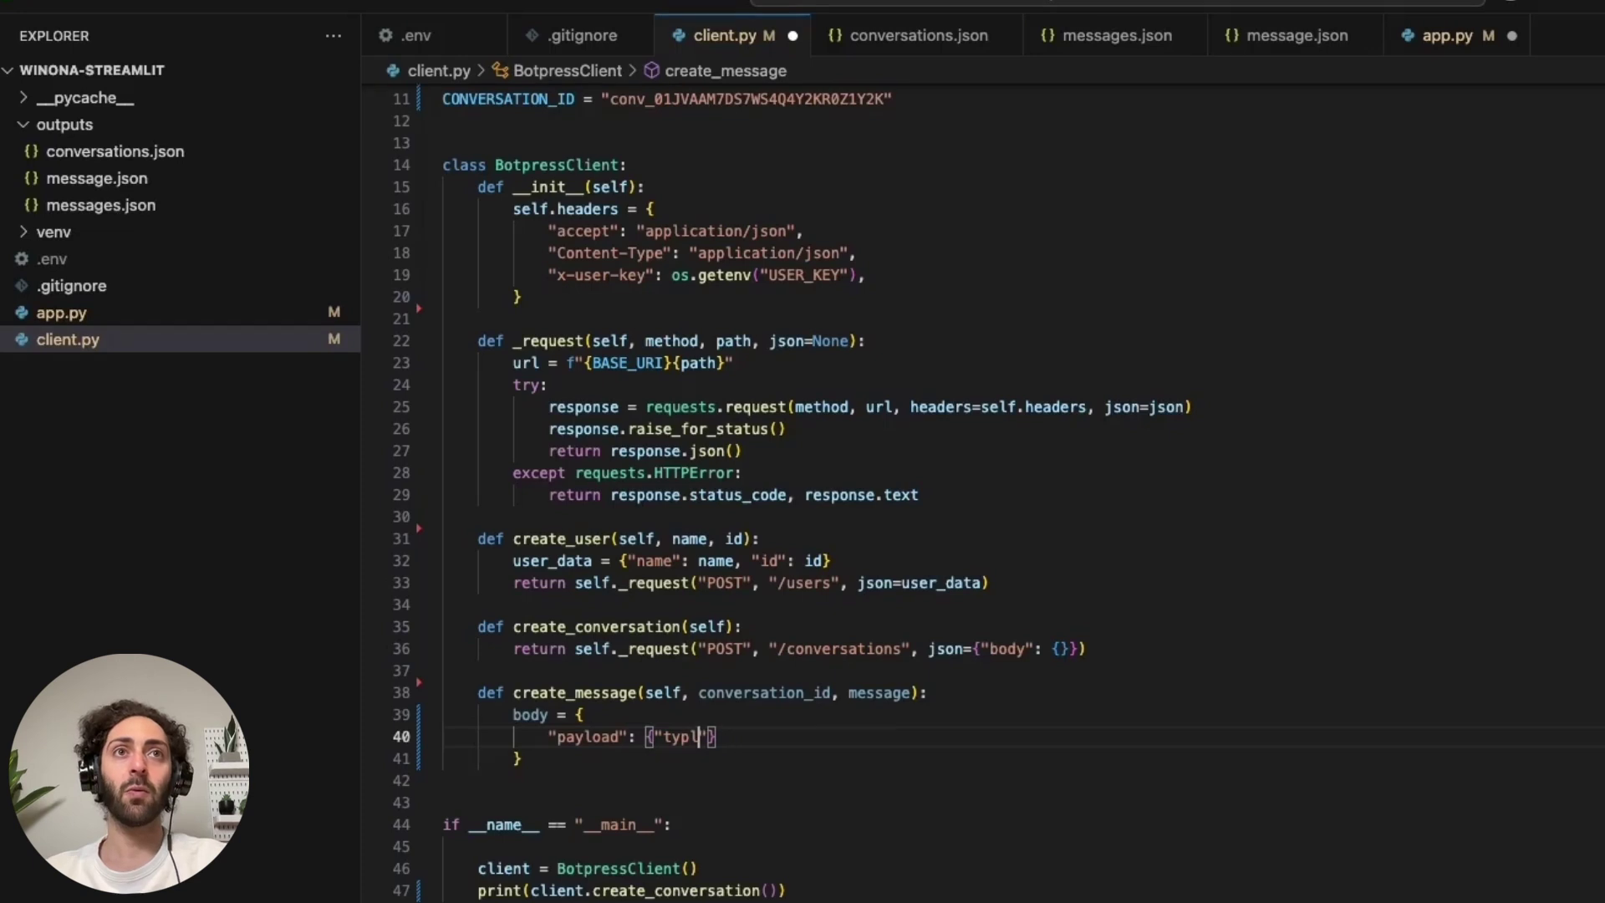
text(: )
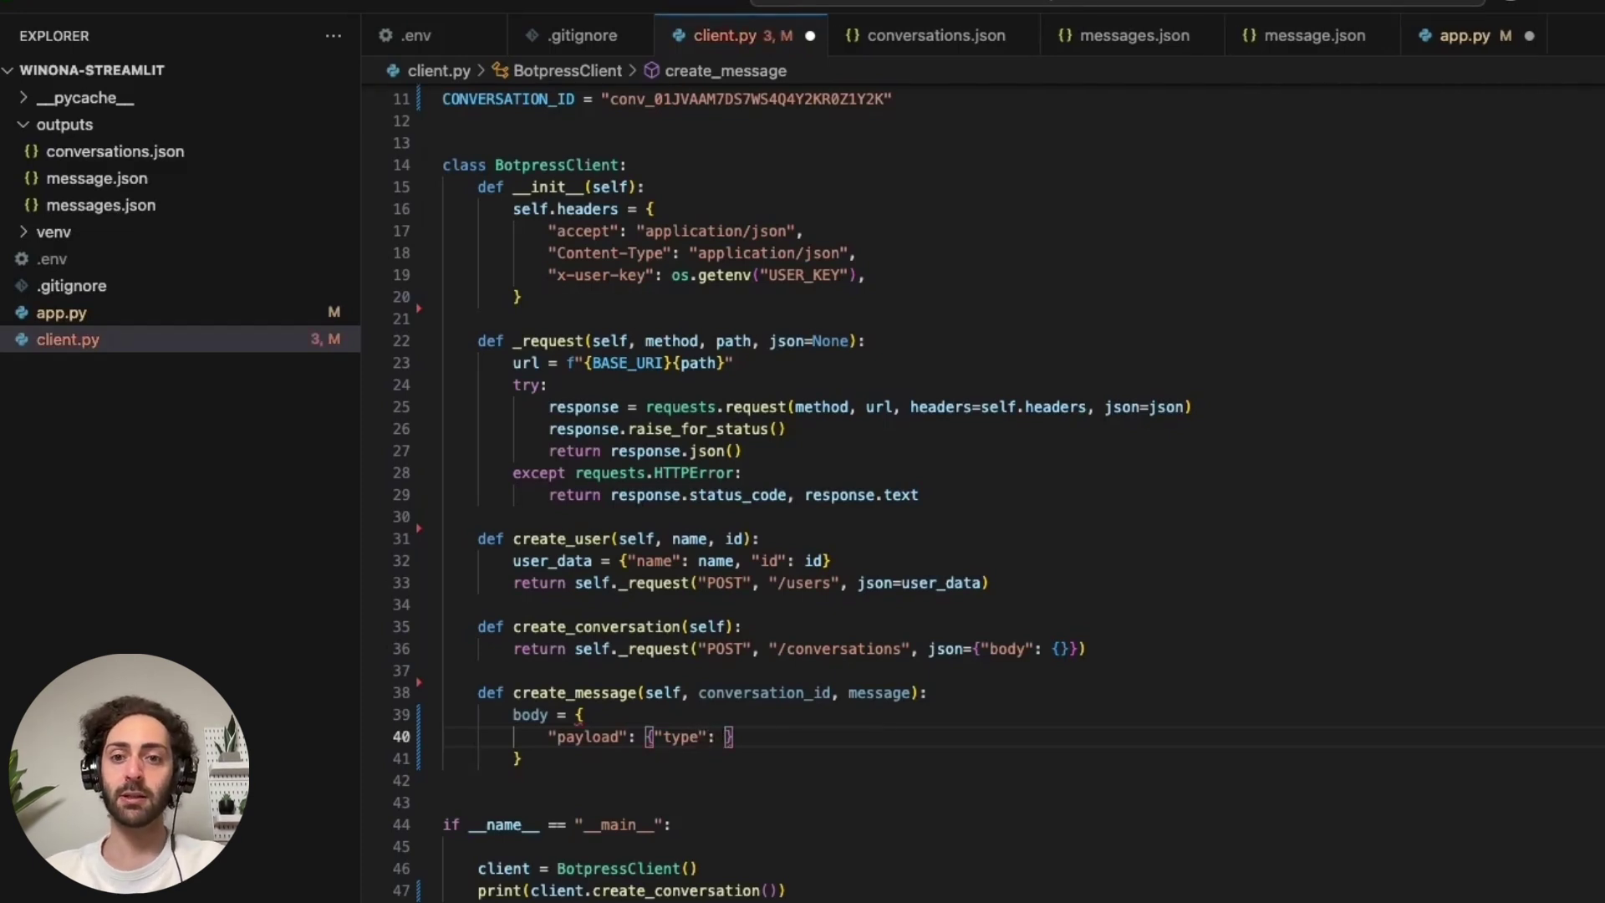
text("text", "text": )
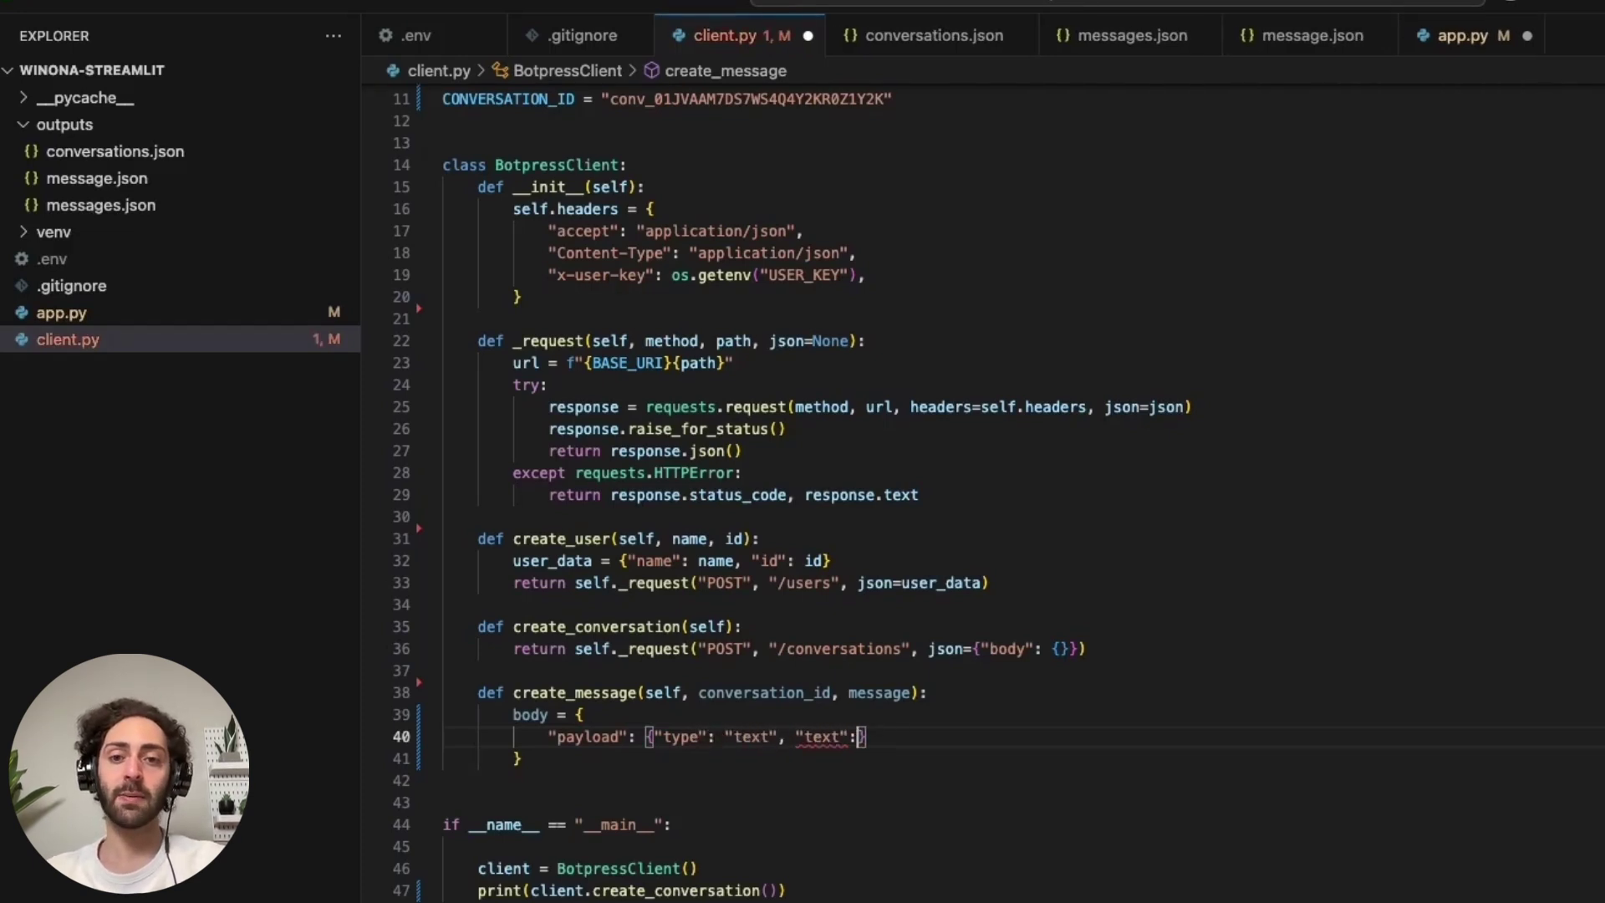
text(message)
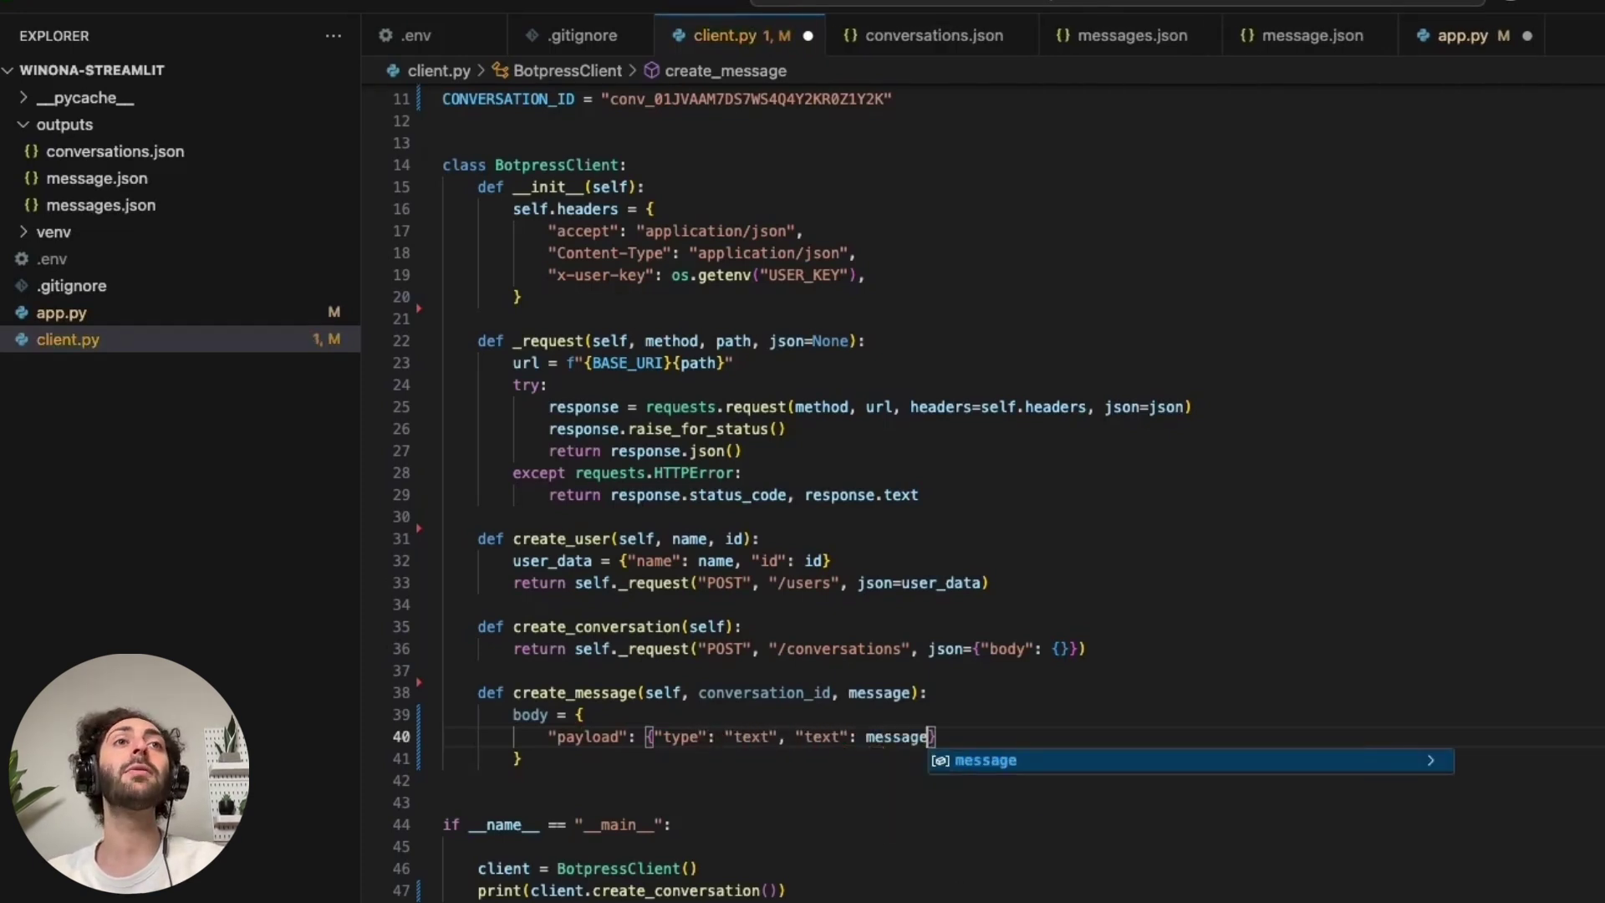
Give create_message a text payload and conversationId body, POSTed to /messages, and save.
key(Tab)
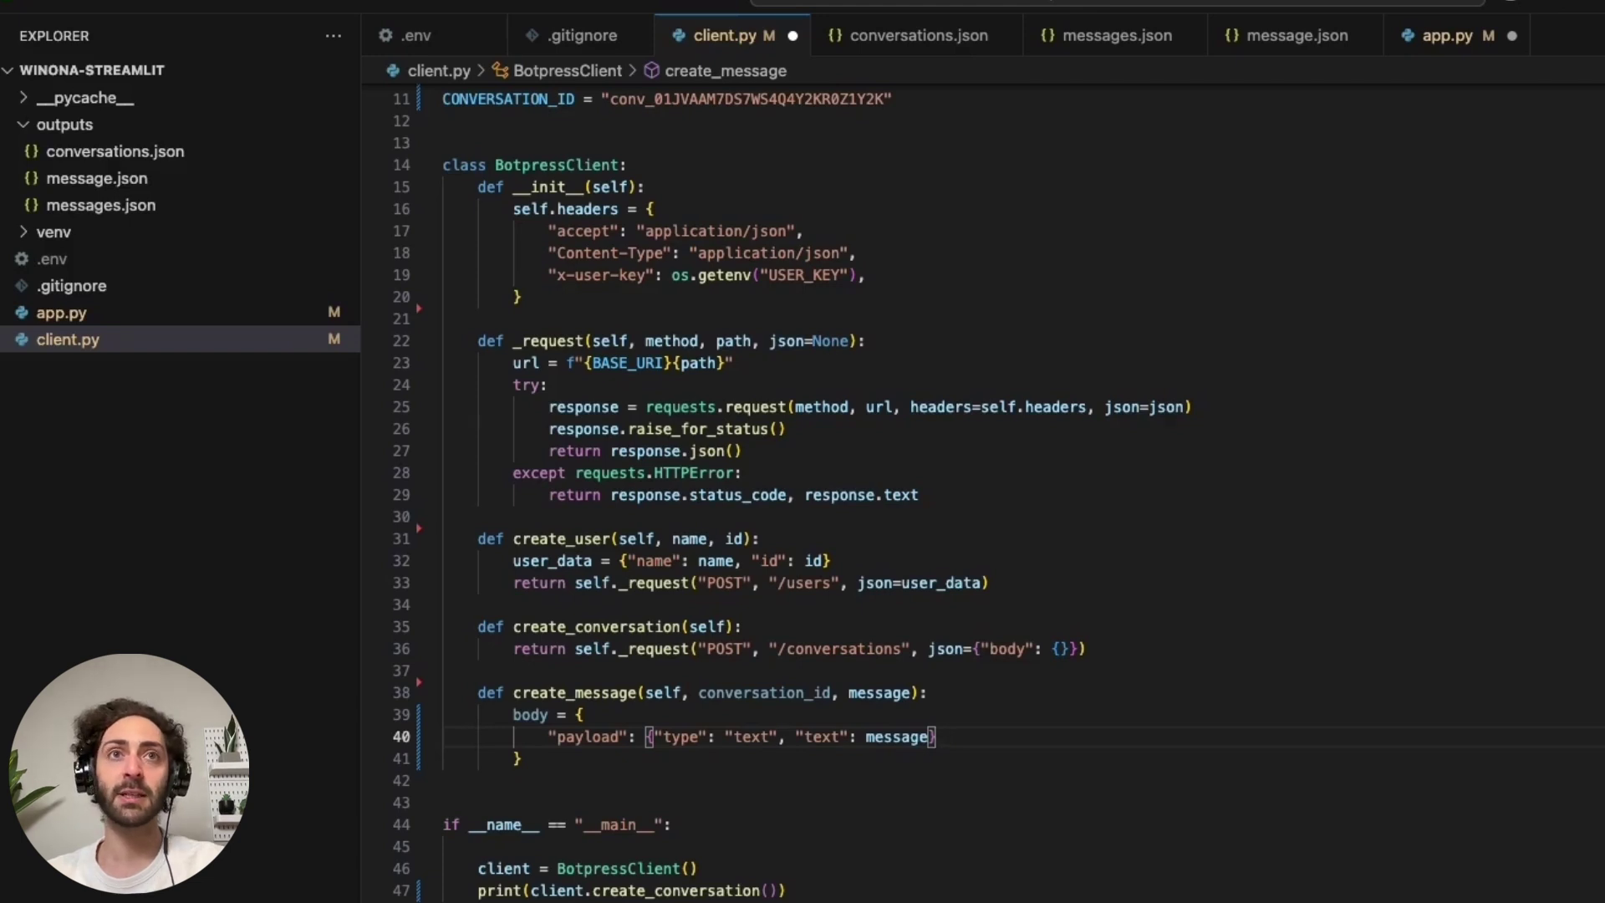
key(Return)
text("conversationId)
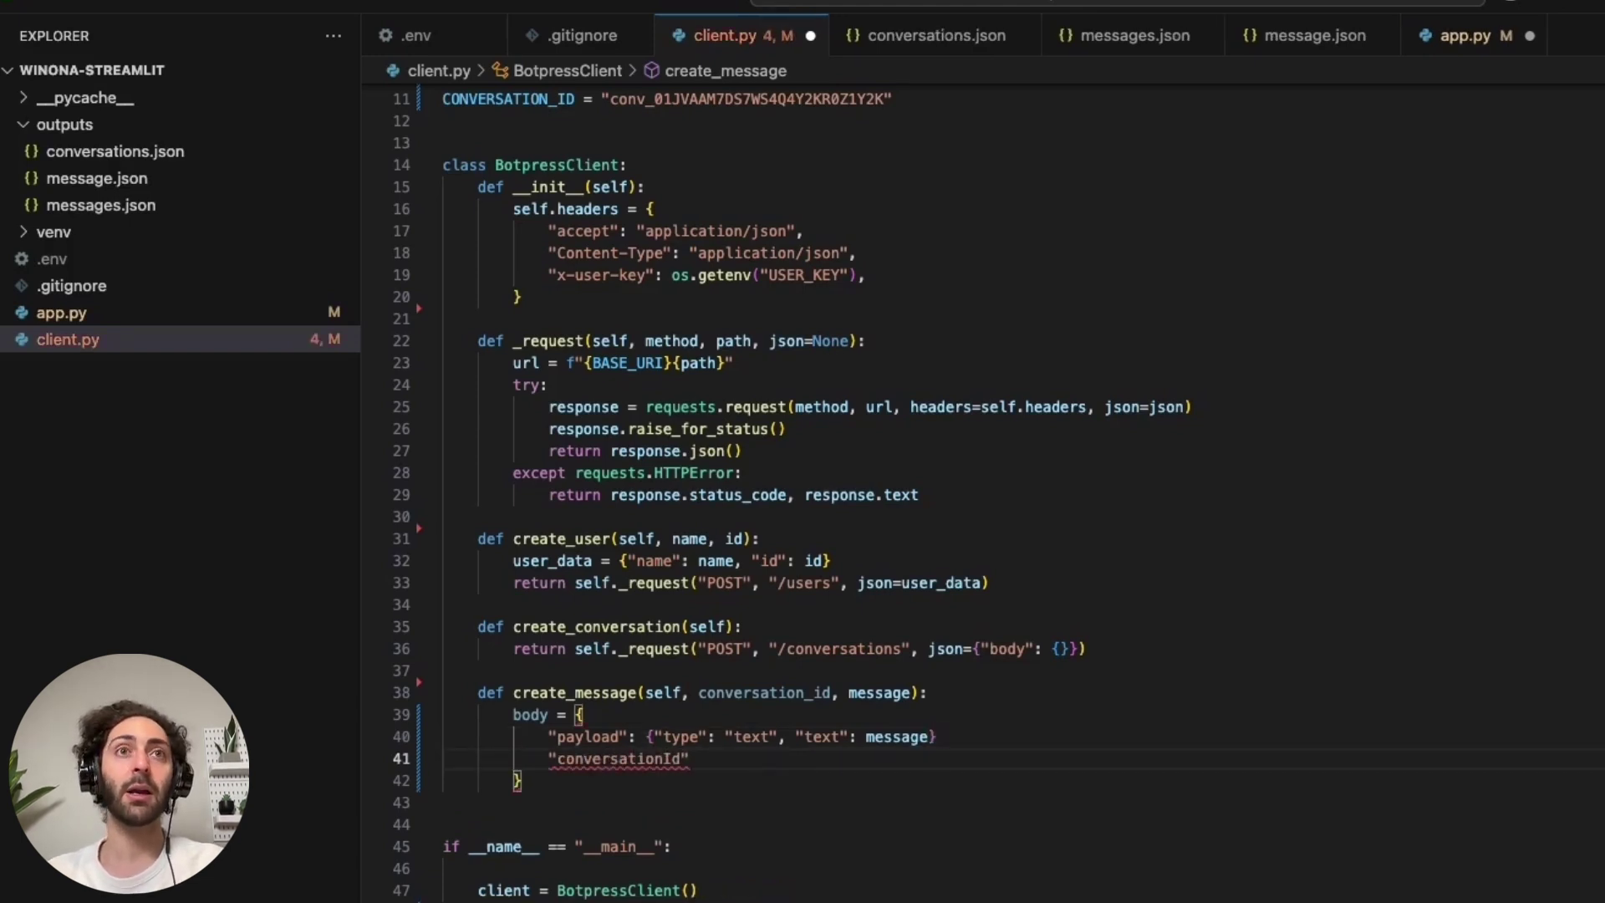
key(Tab)
key(Down)
key(Return)
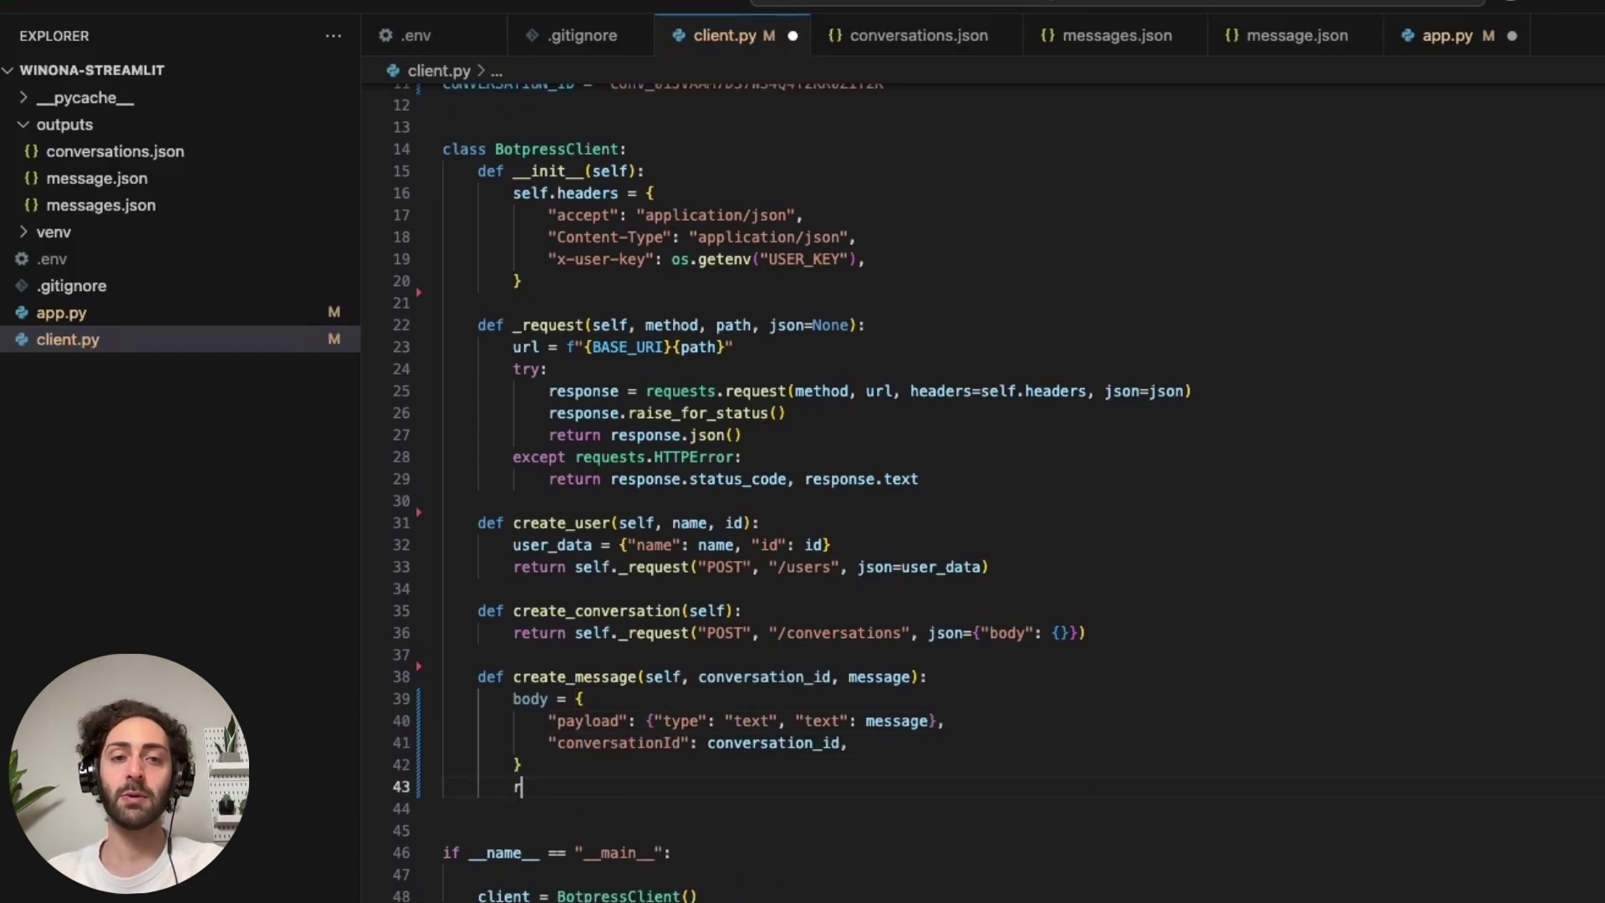
text(return)
key(Tab)
key(ctrl+s)
scroll(990, 756, down, 1)
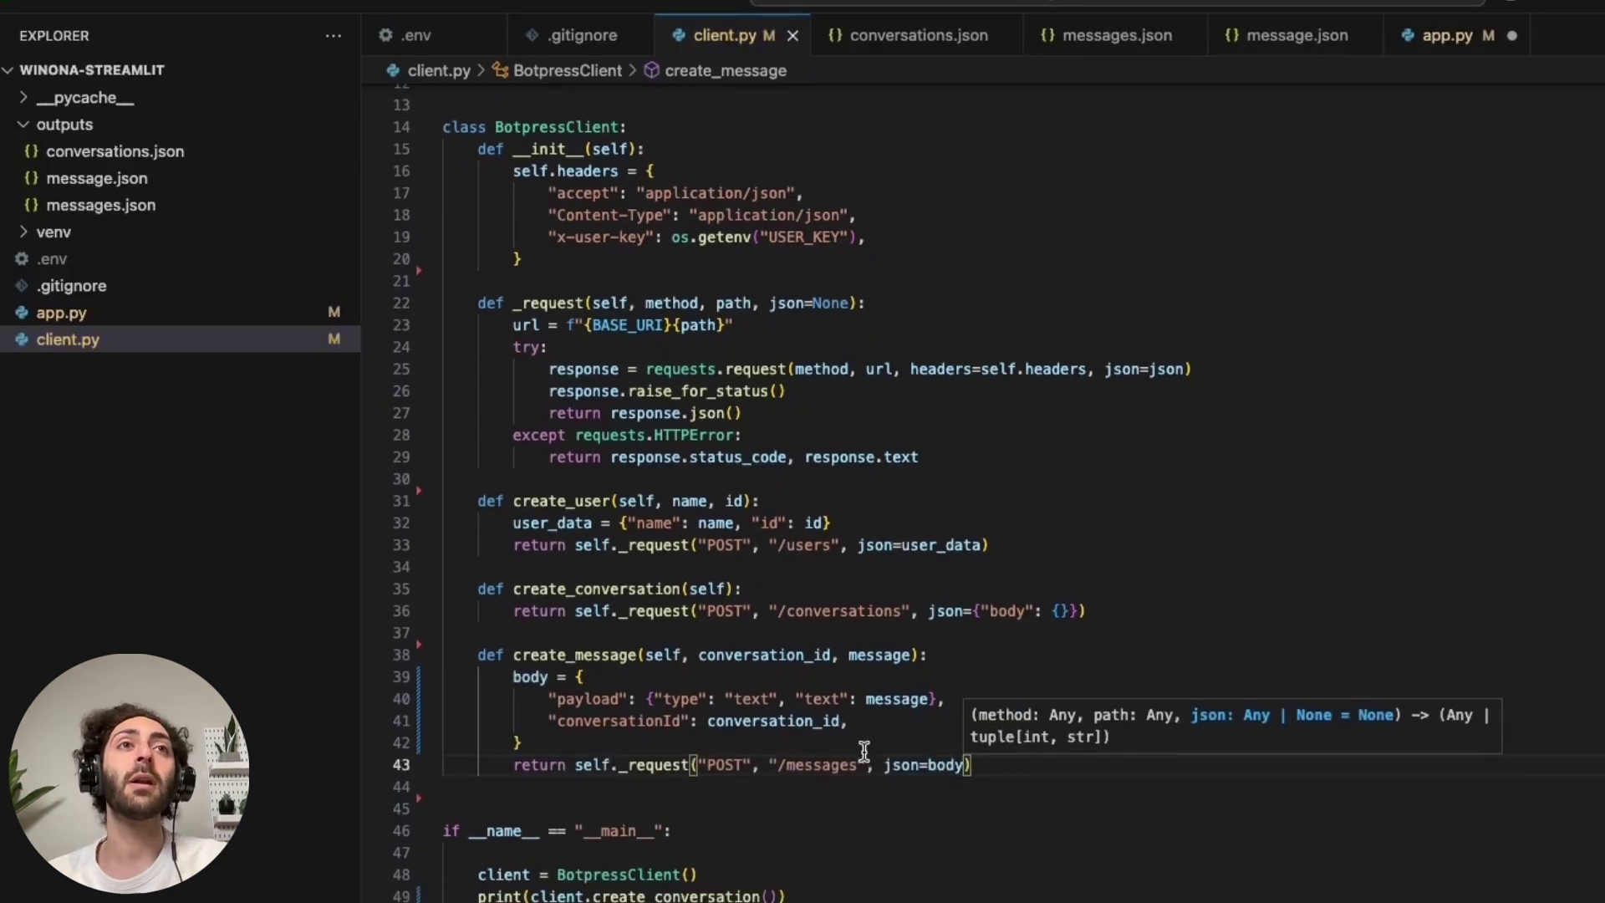
Insert an empty line above the session_state messages assignment in app.py.
click(1441, 36)
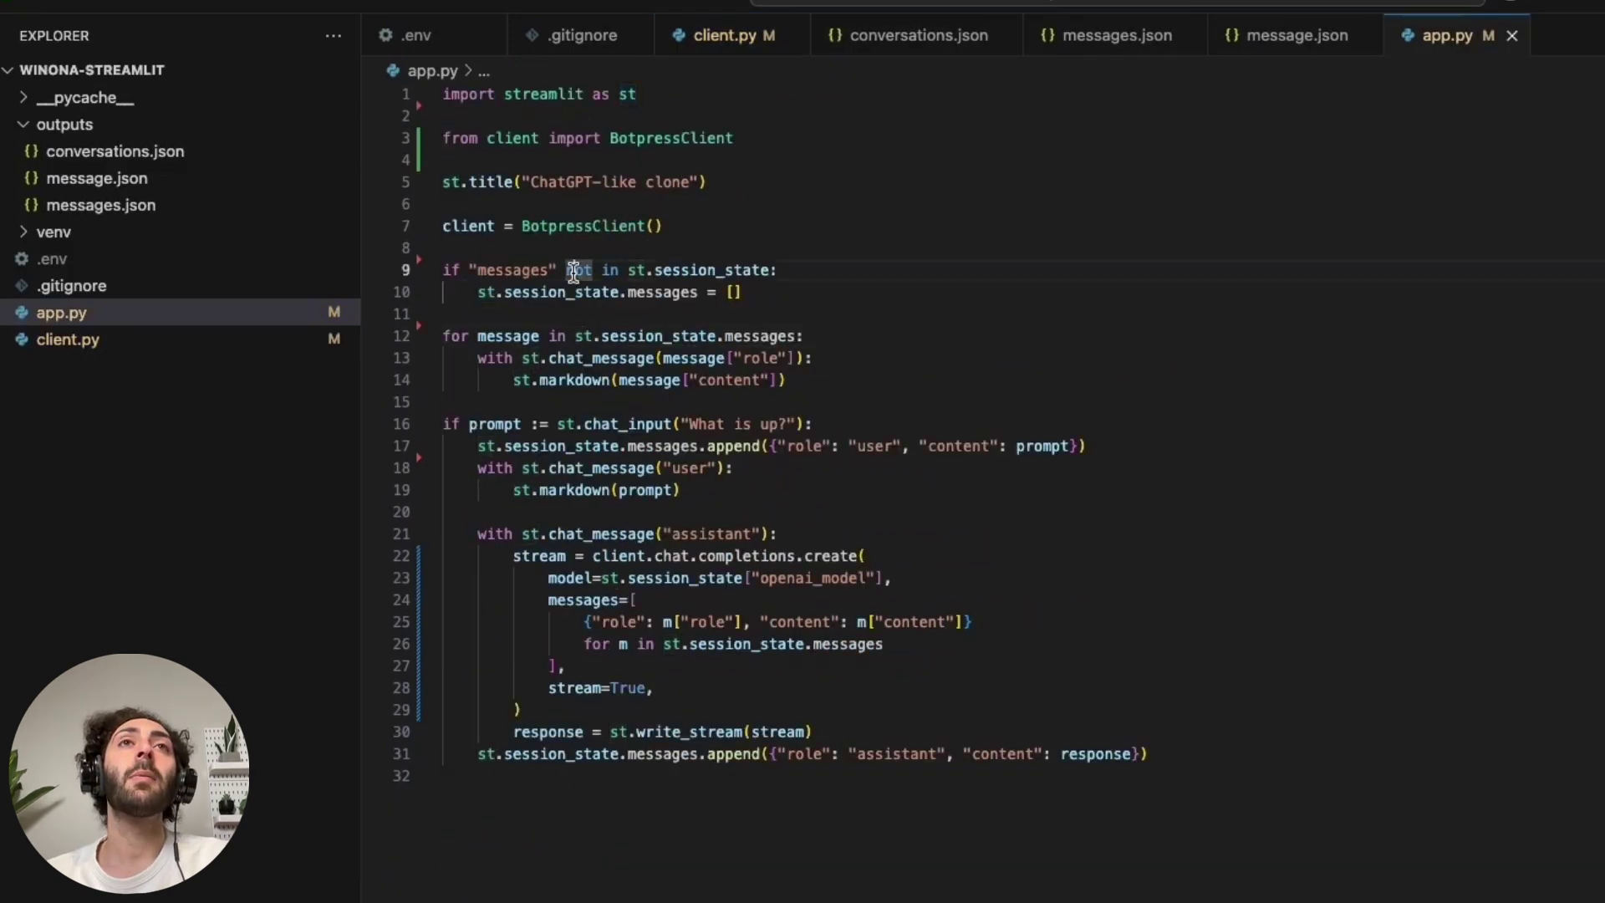
click(574, 292)
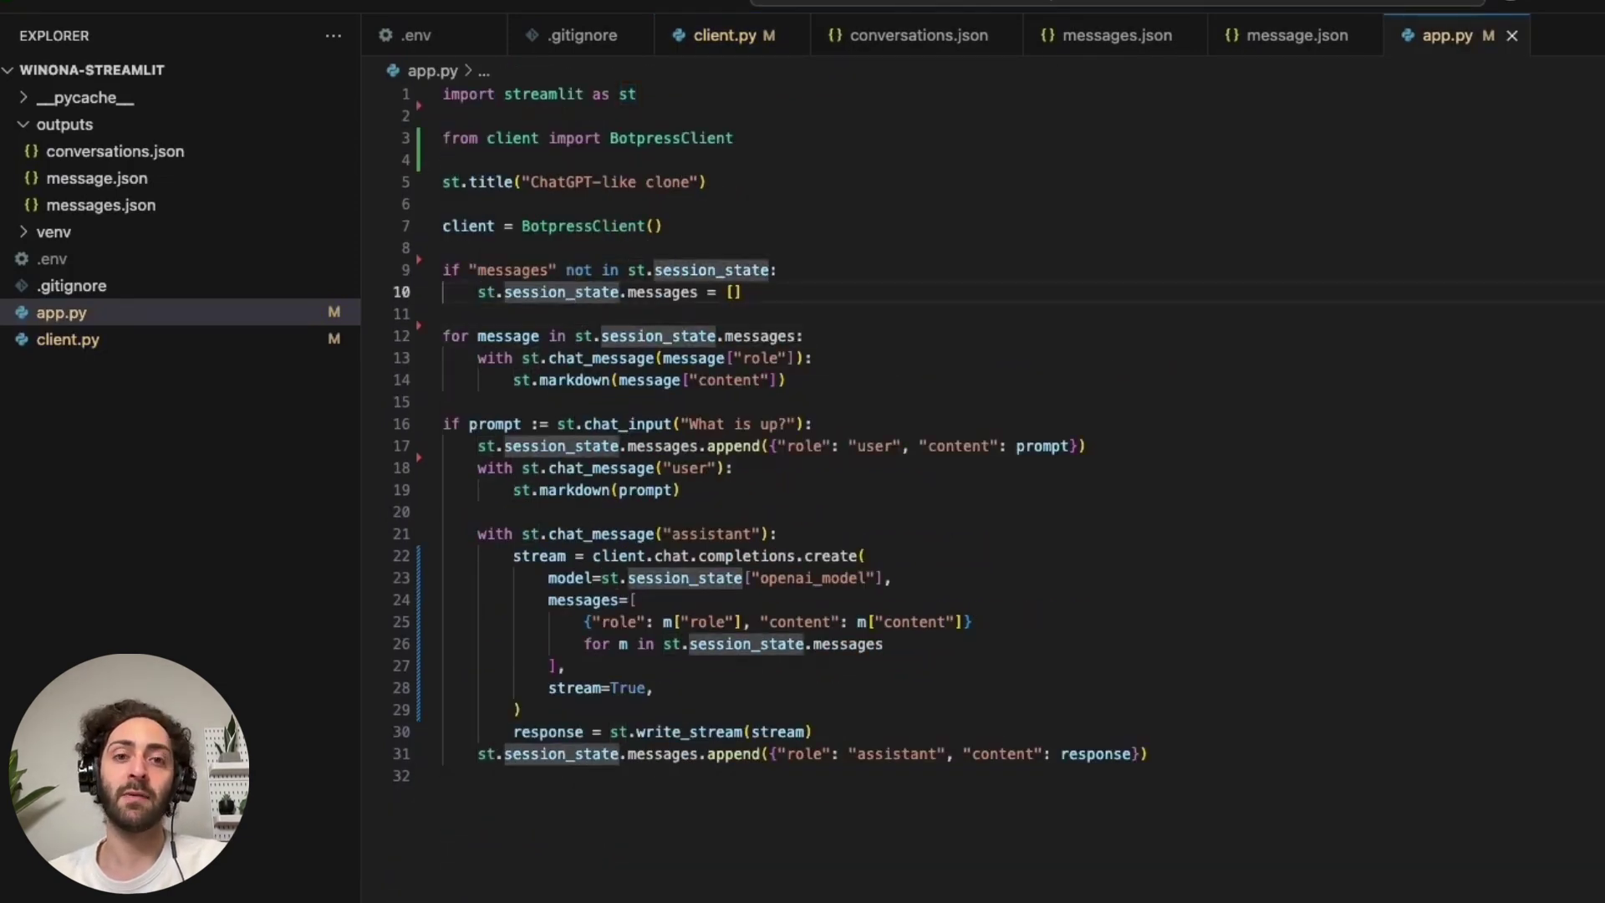
key(End)
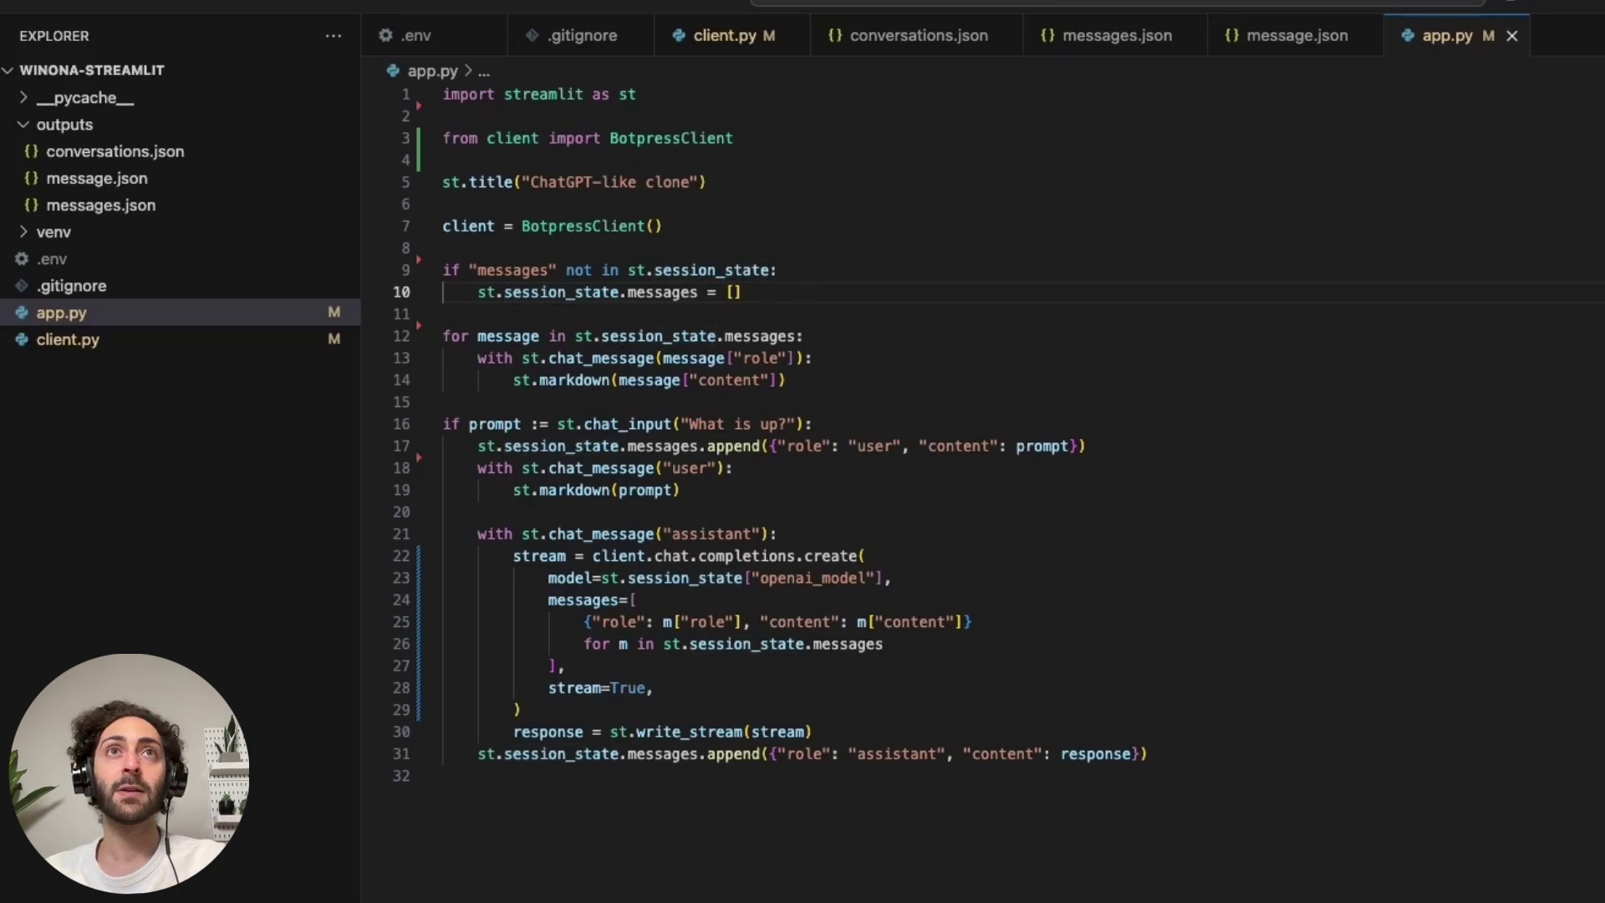
click(760, 290)
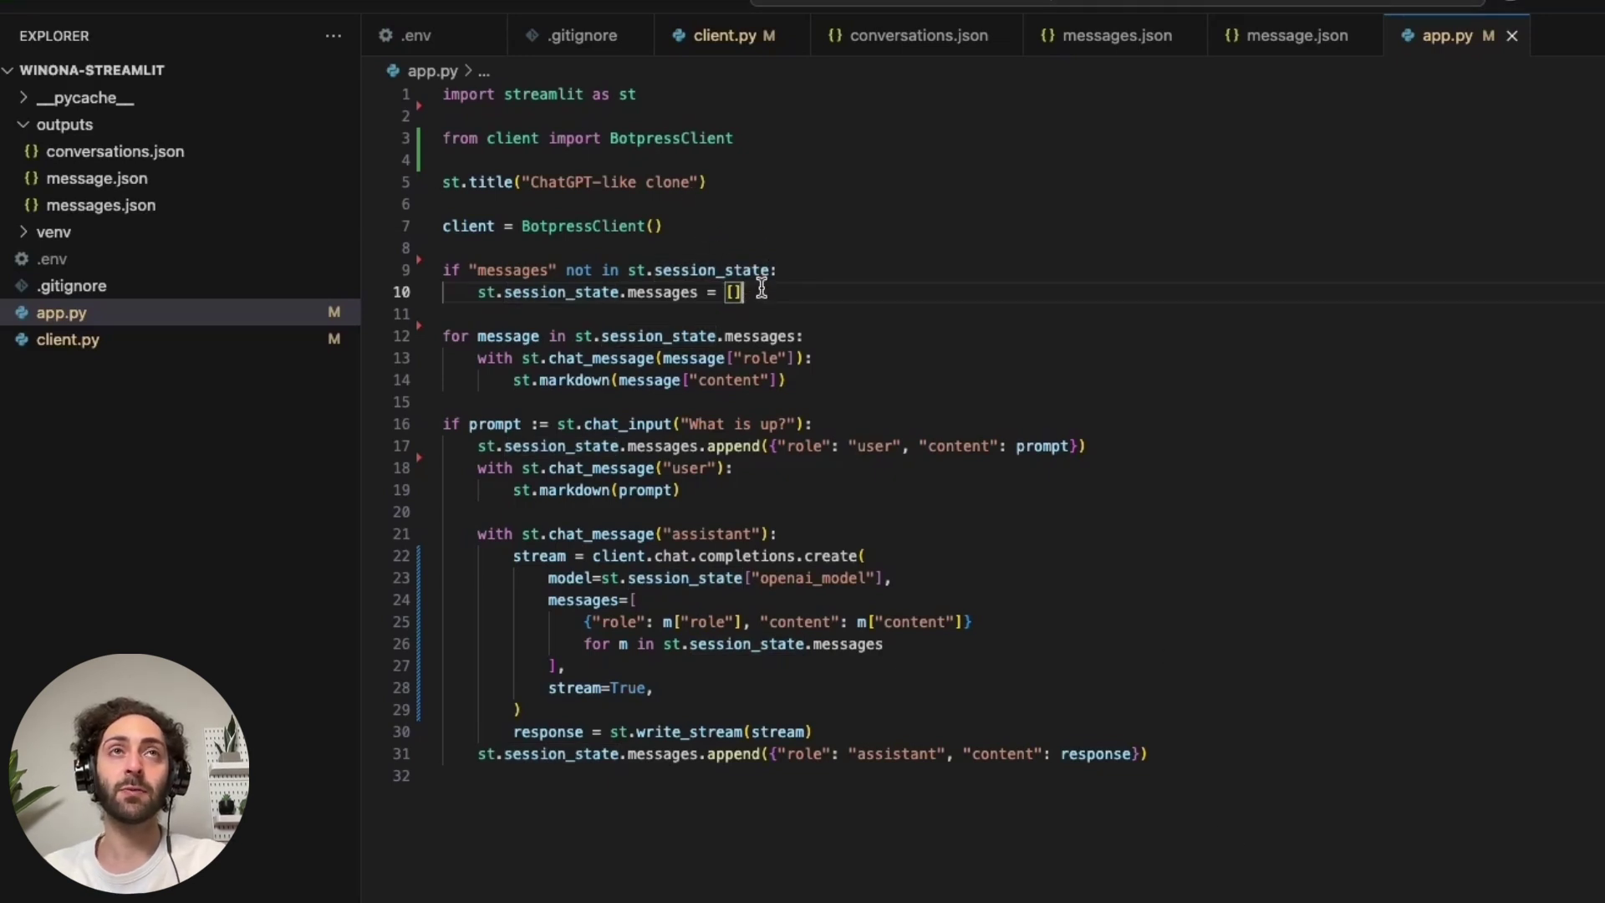
key(ctrl+shift+Return)
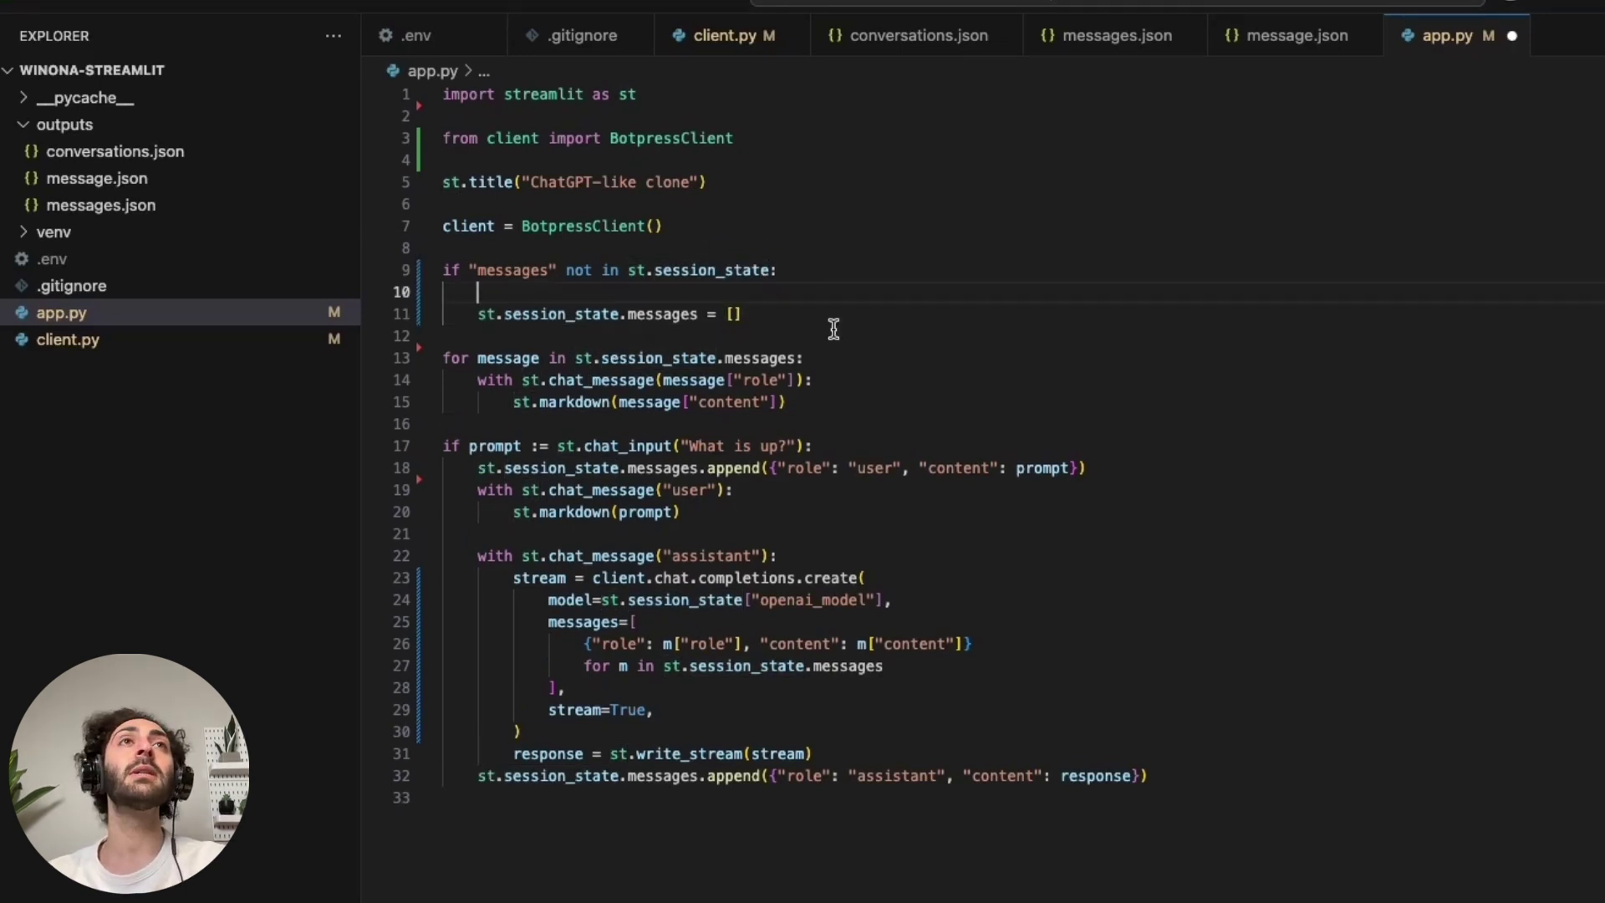
Add a list_messages method using a GET request to client.py and save.
click(727, 35)
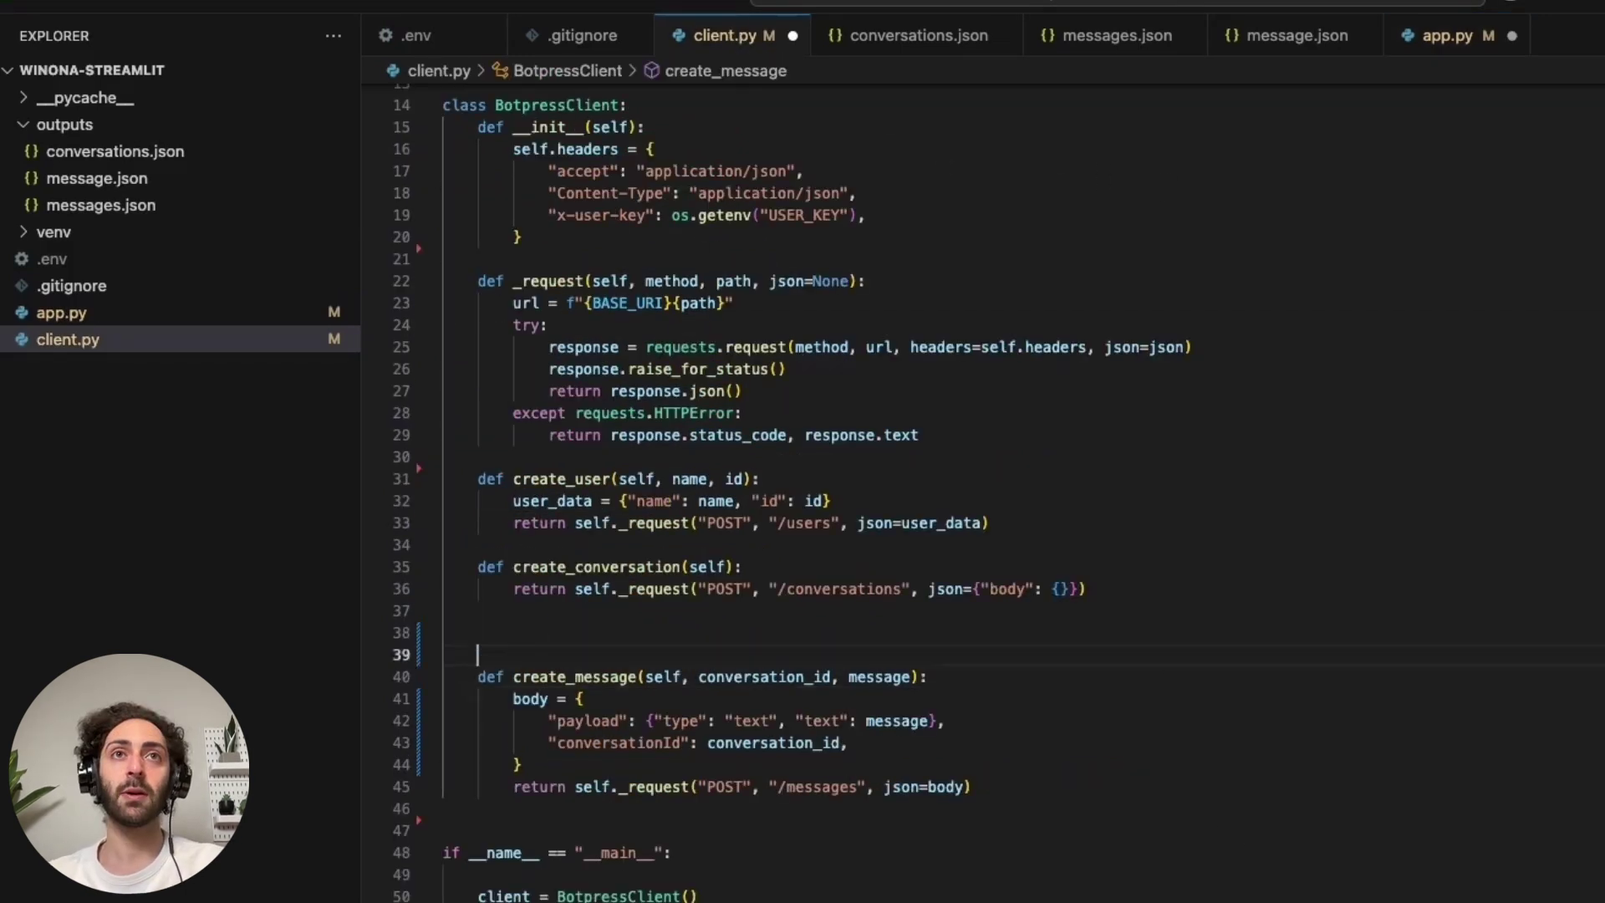
key(Up)
text(def list_messages(self, conversation_id):)
key(Return)
text(return self._)
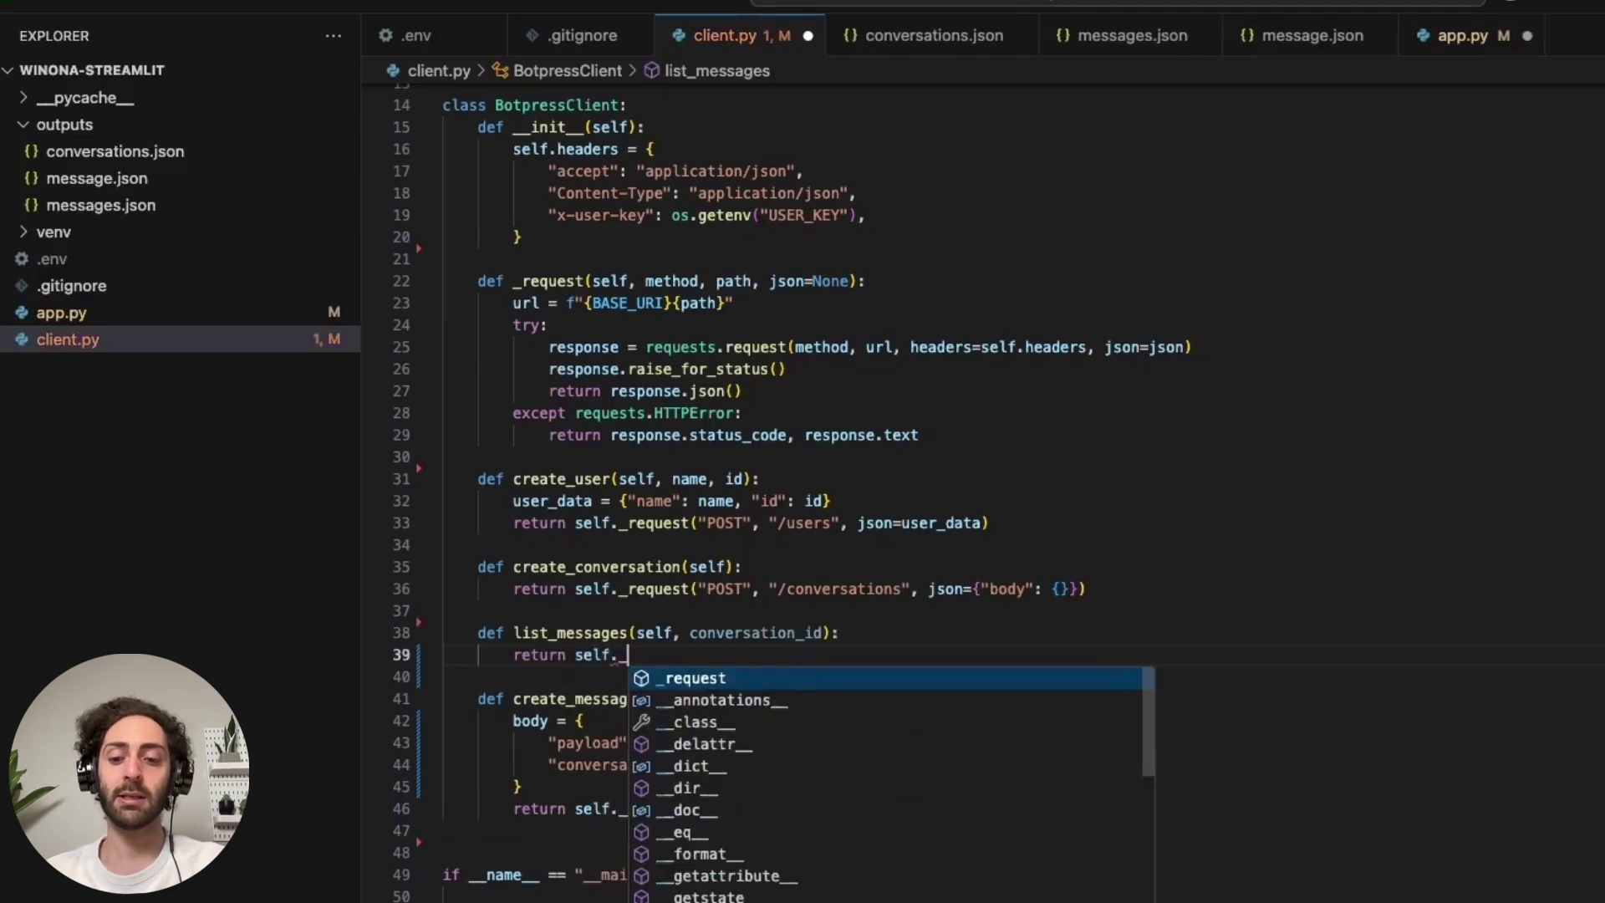
text(requests)
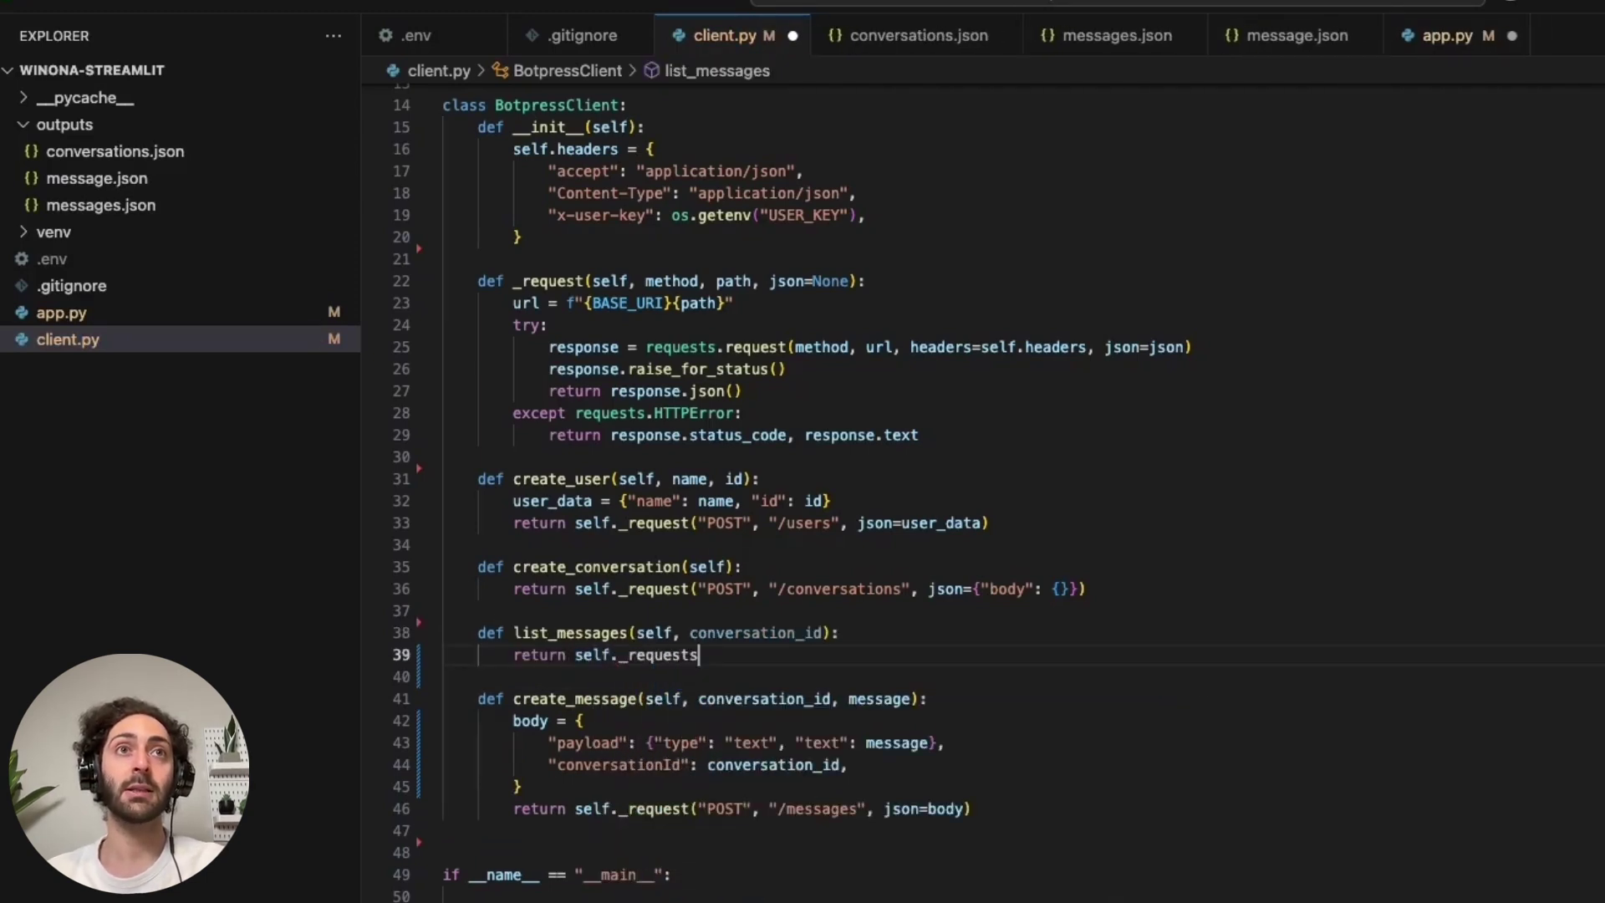
key(BackSpace)
text(("GET", ")
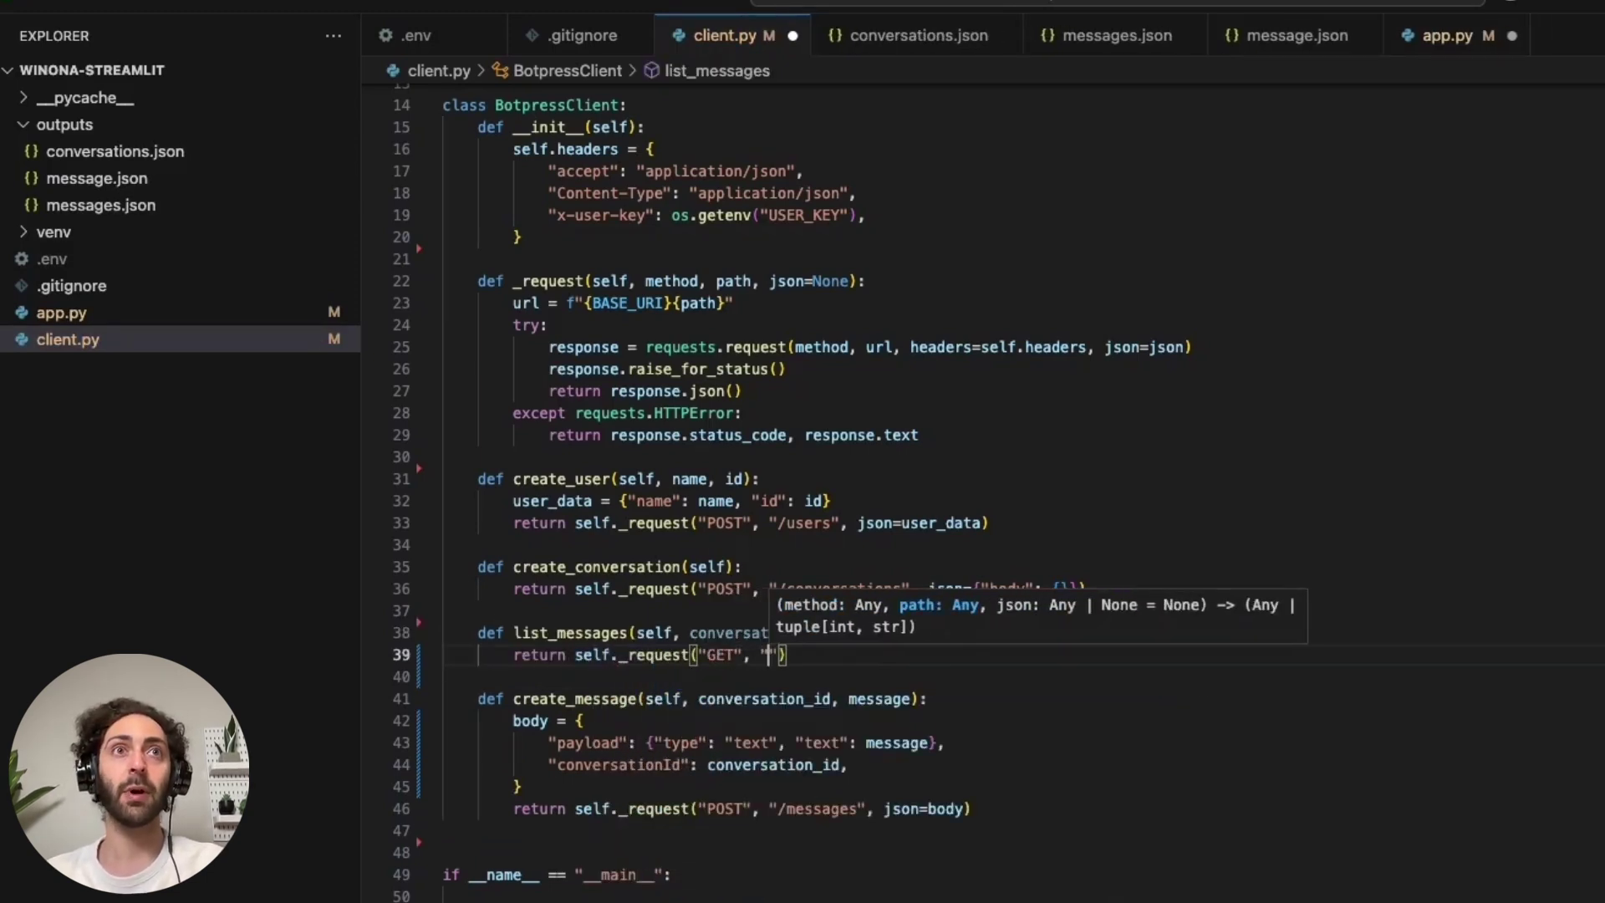
text(/messages)
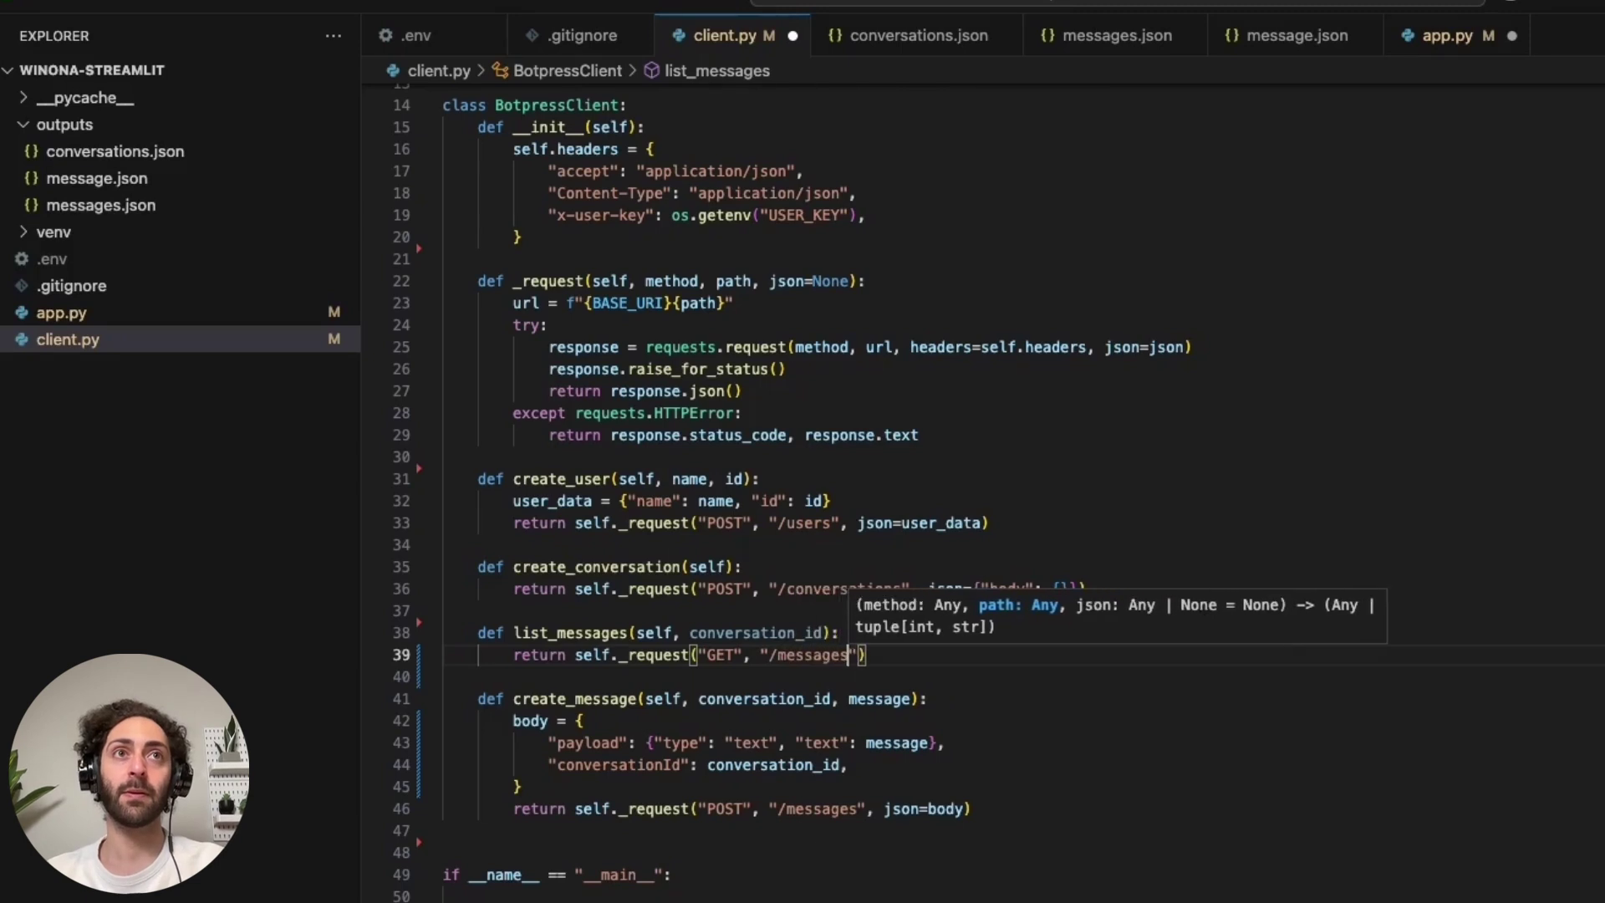
key(ctrl+s)
Set messages to client.list_messages(conversation_id=CONVERSATION_ID)[::-1], importing CONVERSATION_ID, and save.
key(ctrl+Tab)
text(messages)
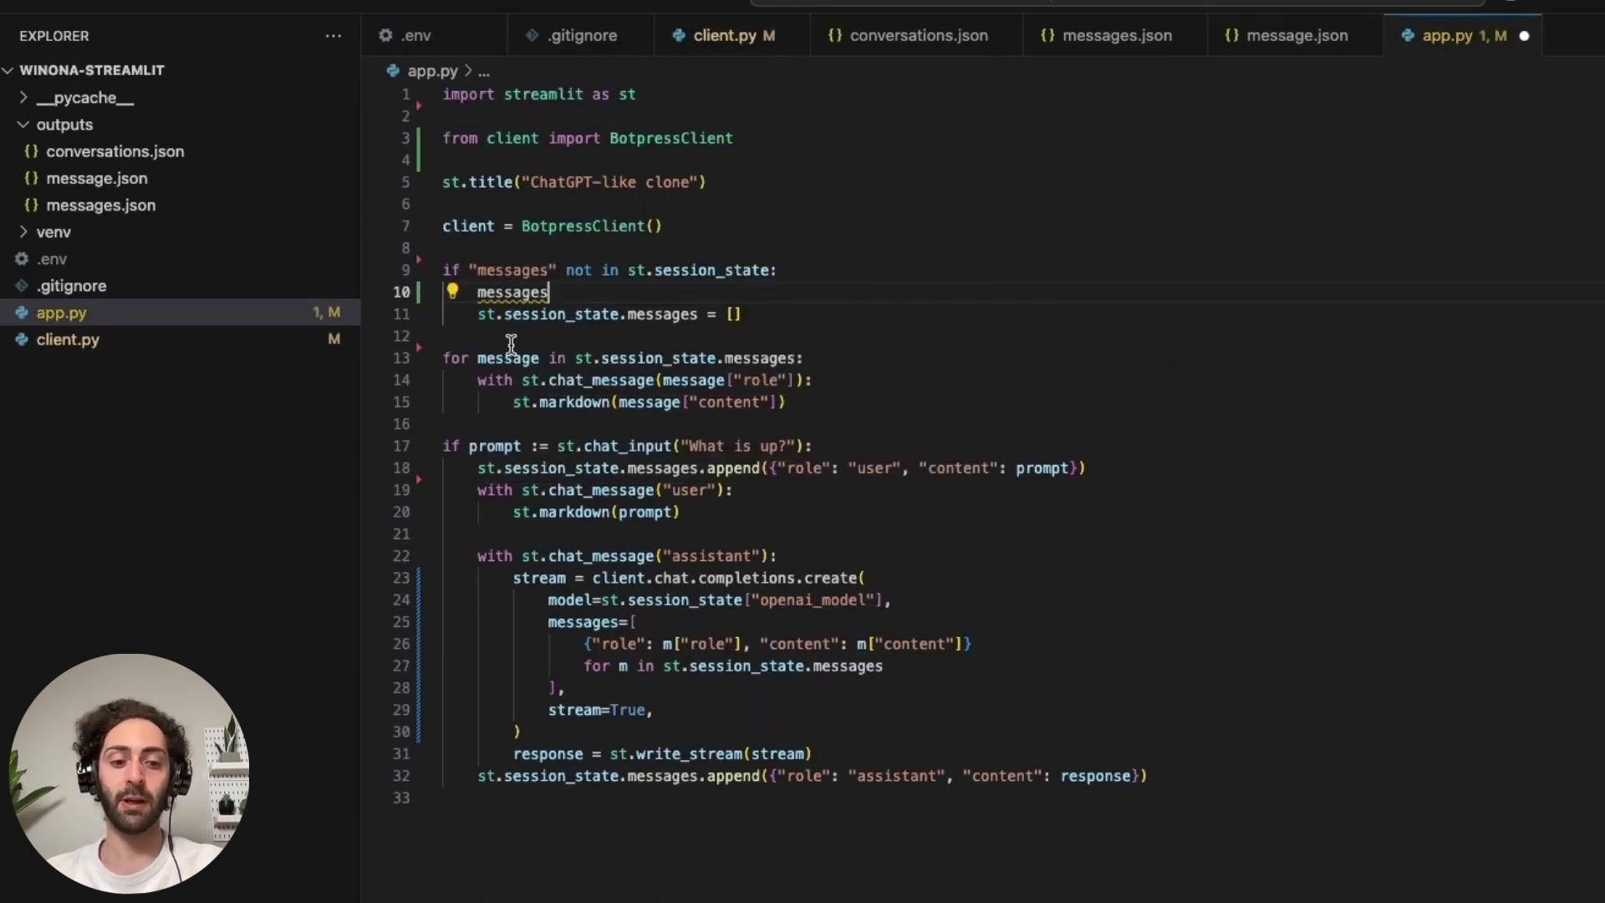
text( = cli)
key(Tab)
key(ctrl+s)
click(745, 291)
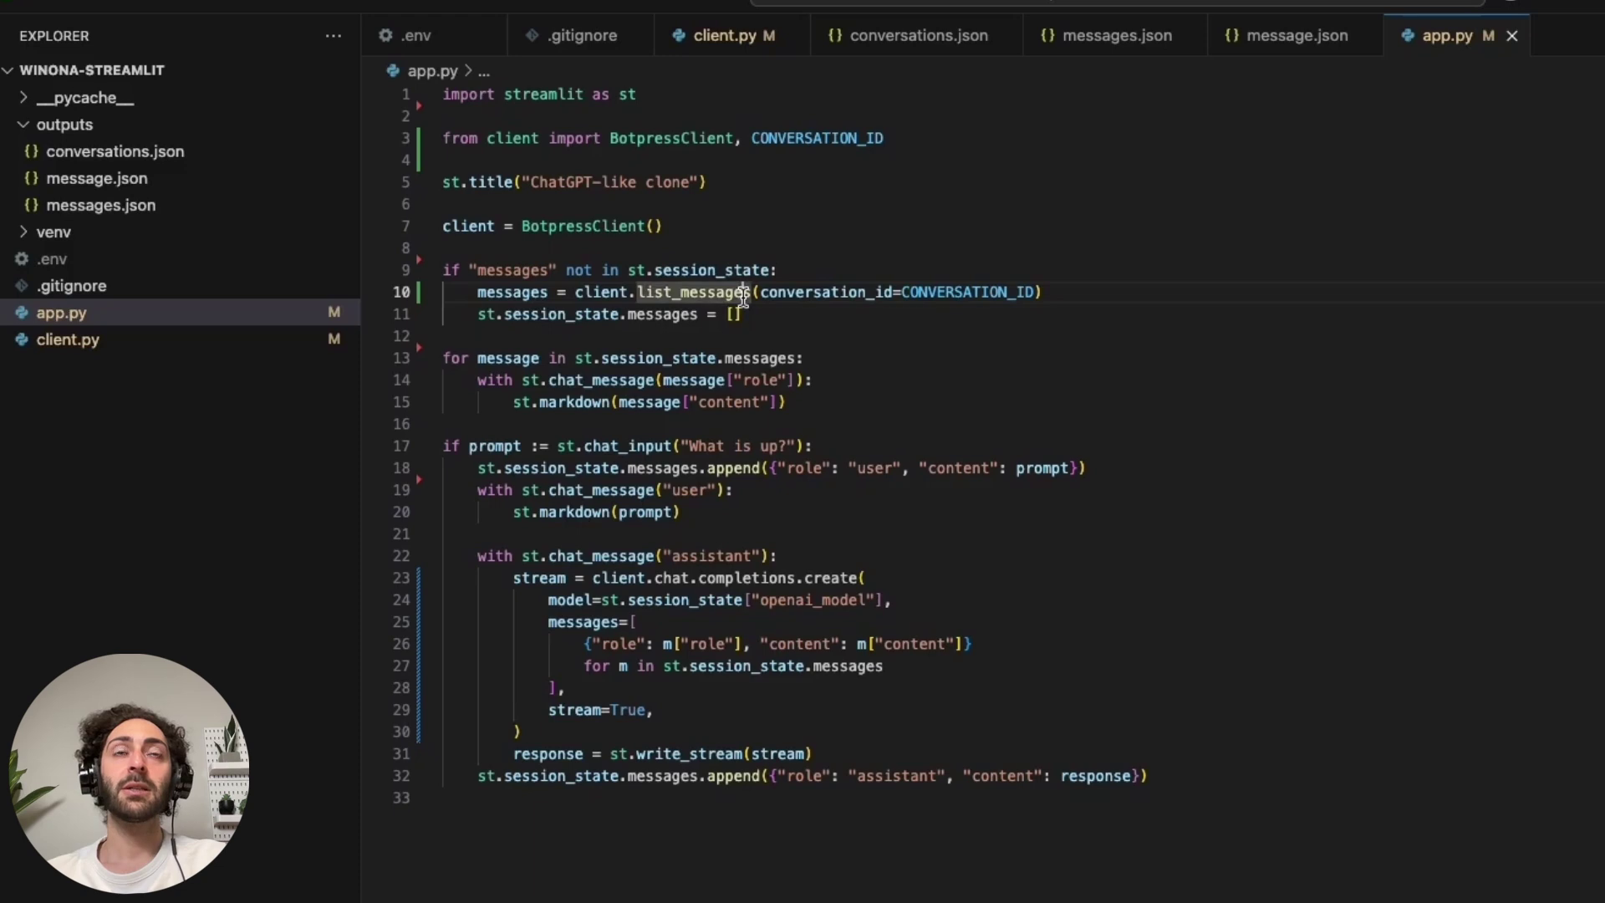
key(Down)
key(End)
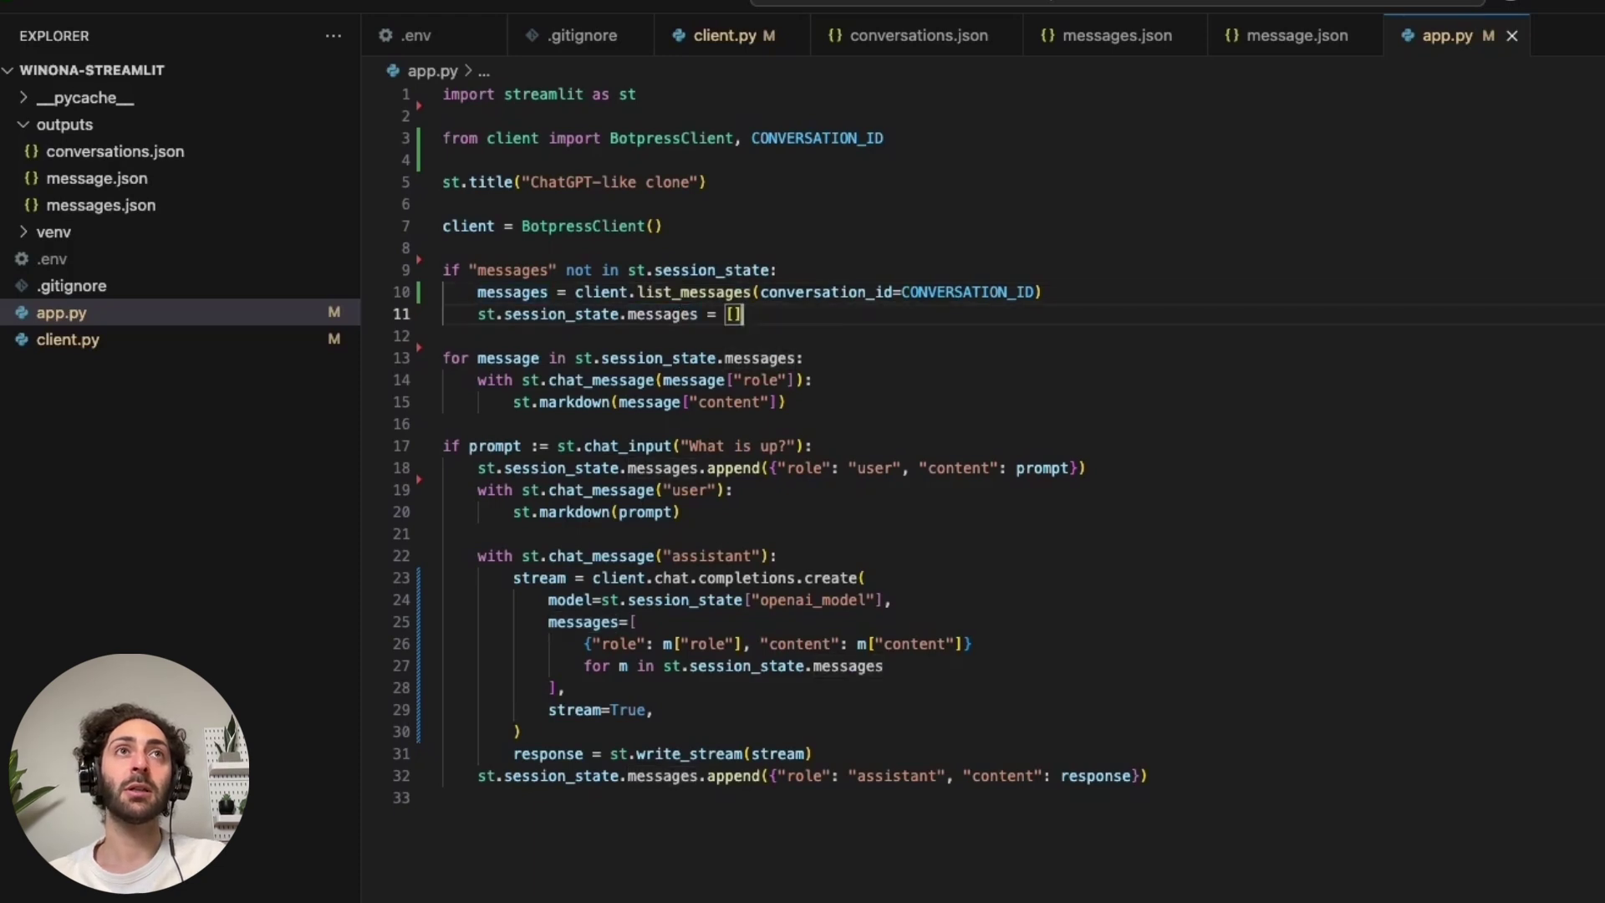
key(Up)
text([::)
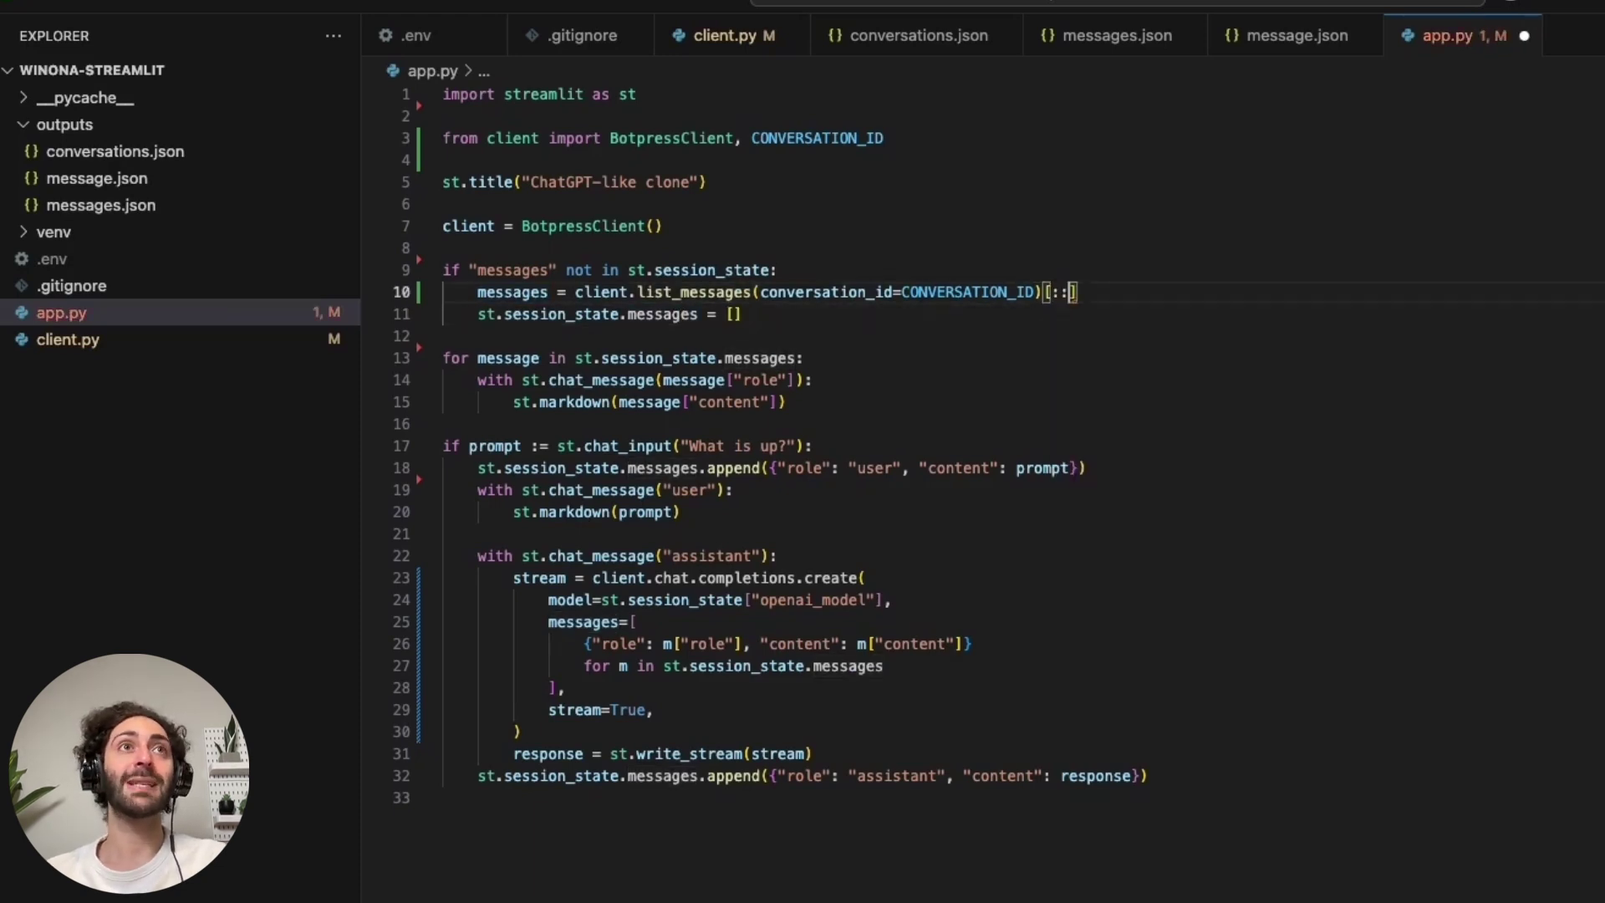
text(-1)
key(ctrl+s)
Comment out the chat_message wrapper in the display loop and dedent its markdown line.
click(653, 296)
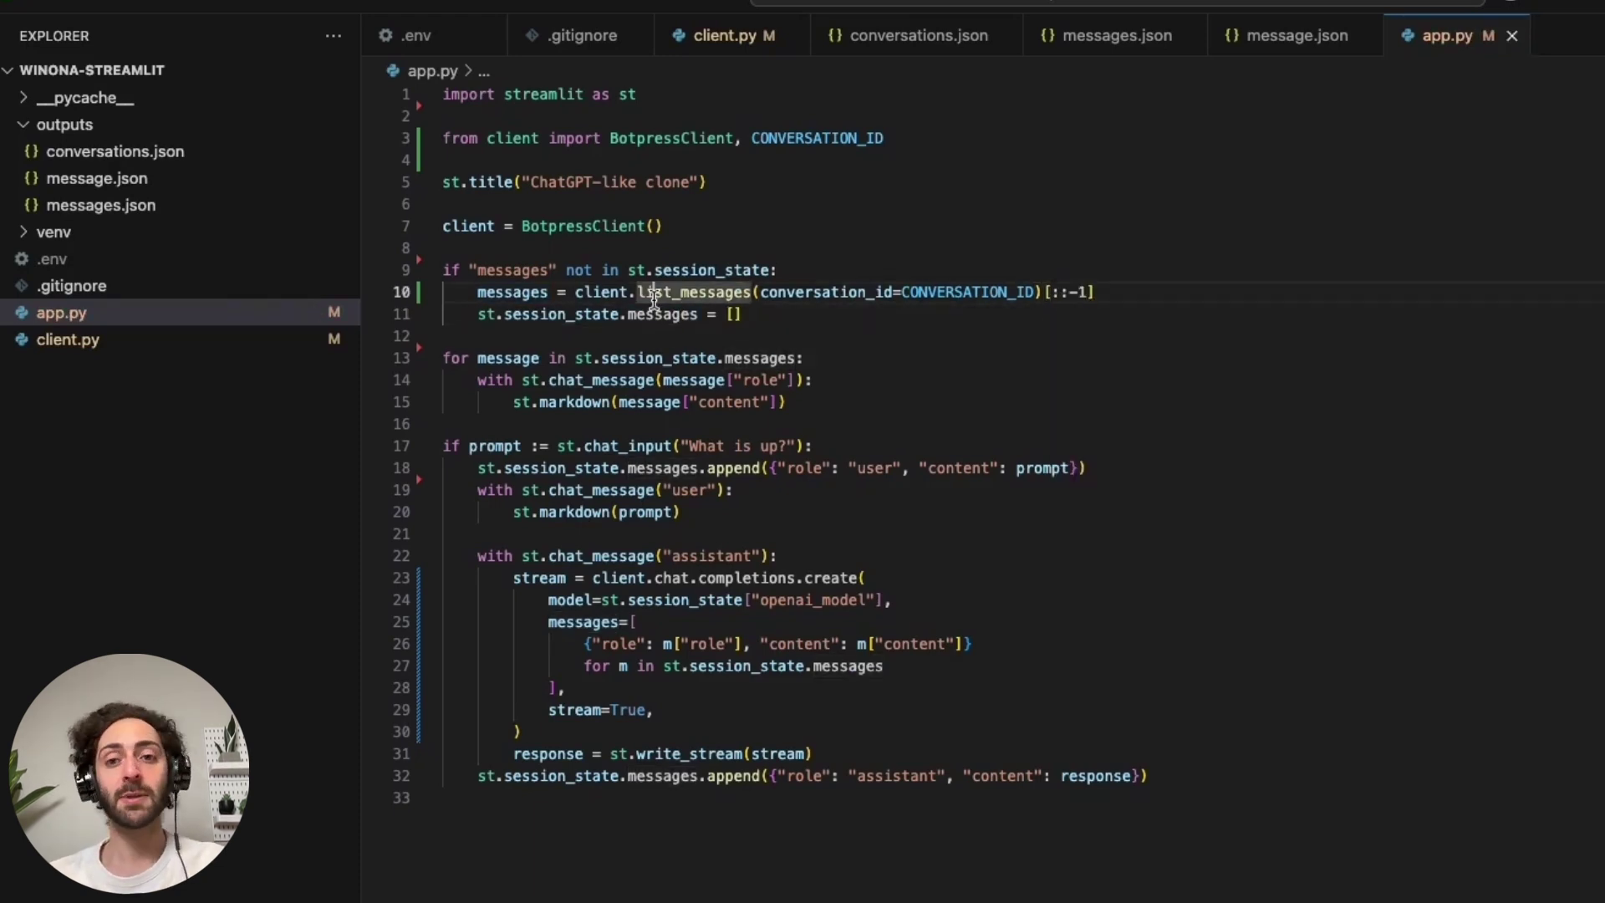
scroll(664, 301, down, 1)
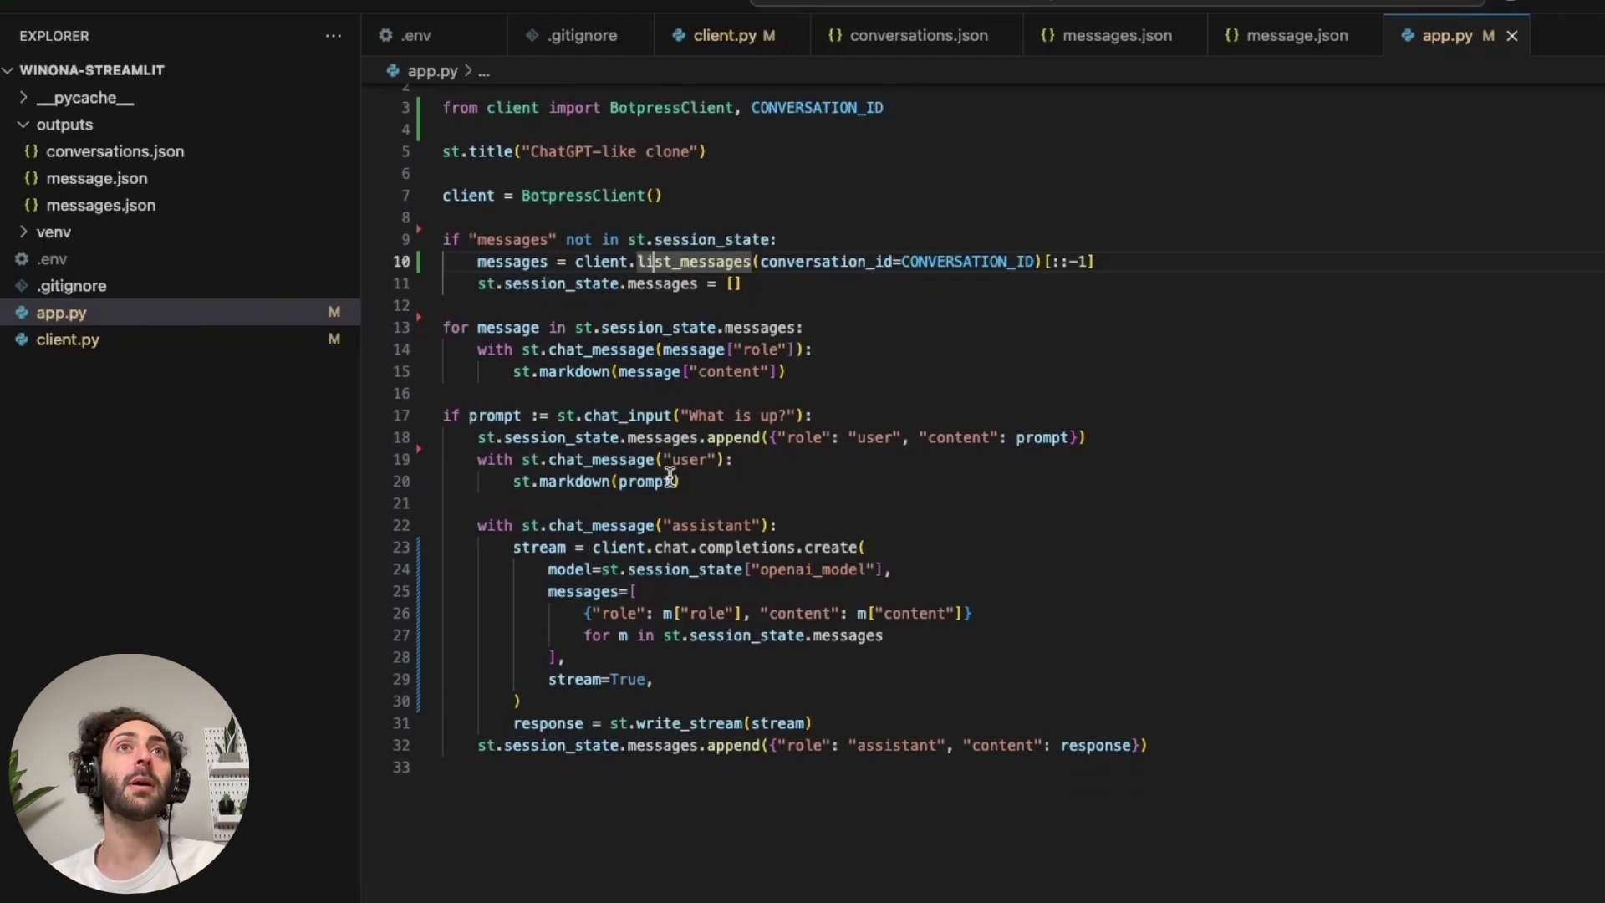
click(725, 324)
key(Up)
key(Home)
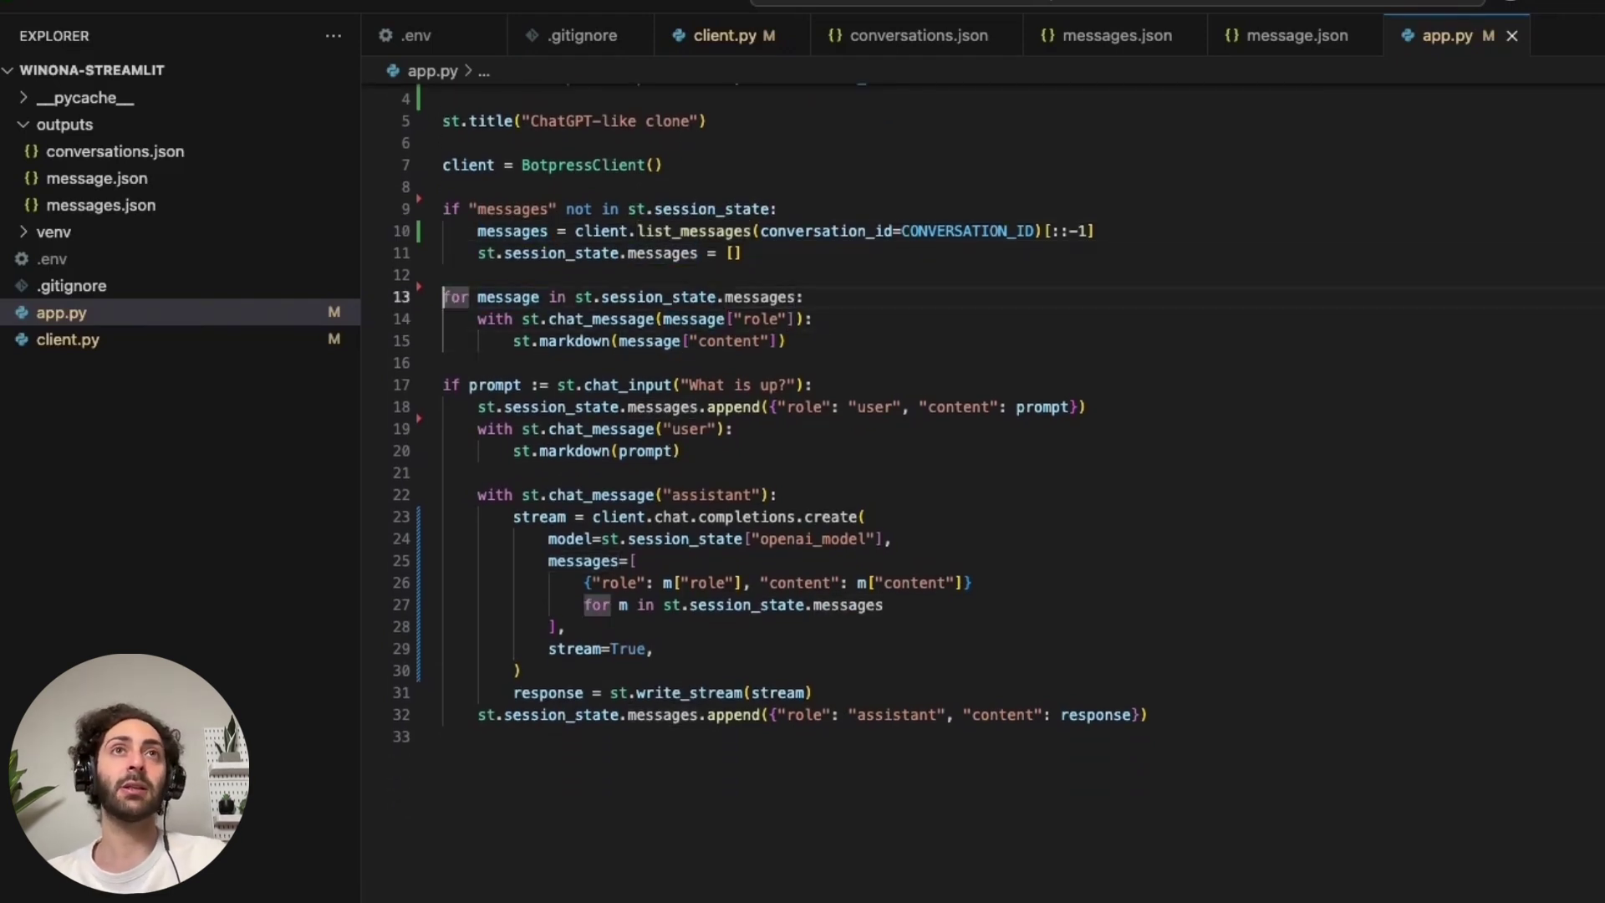
key(Down)
key(Down)
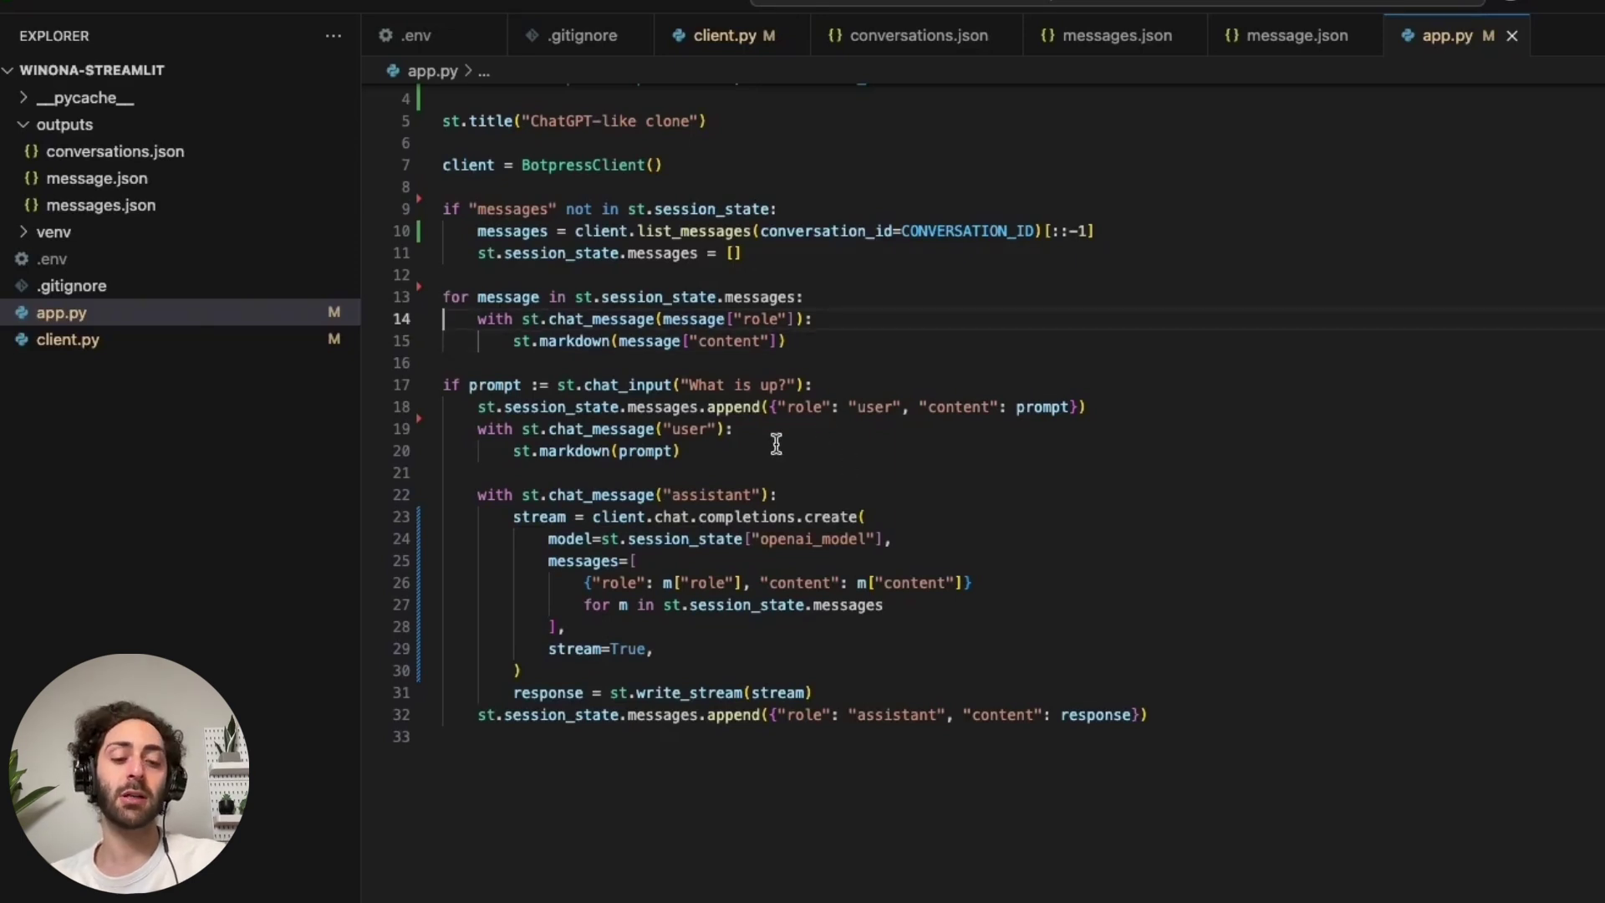
key(ctrl+slash)
key(Down)
key(shift+Tab)
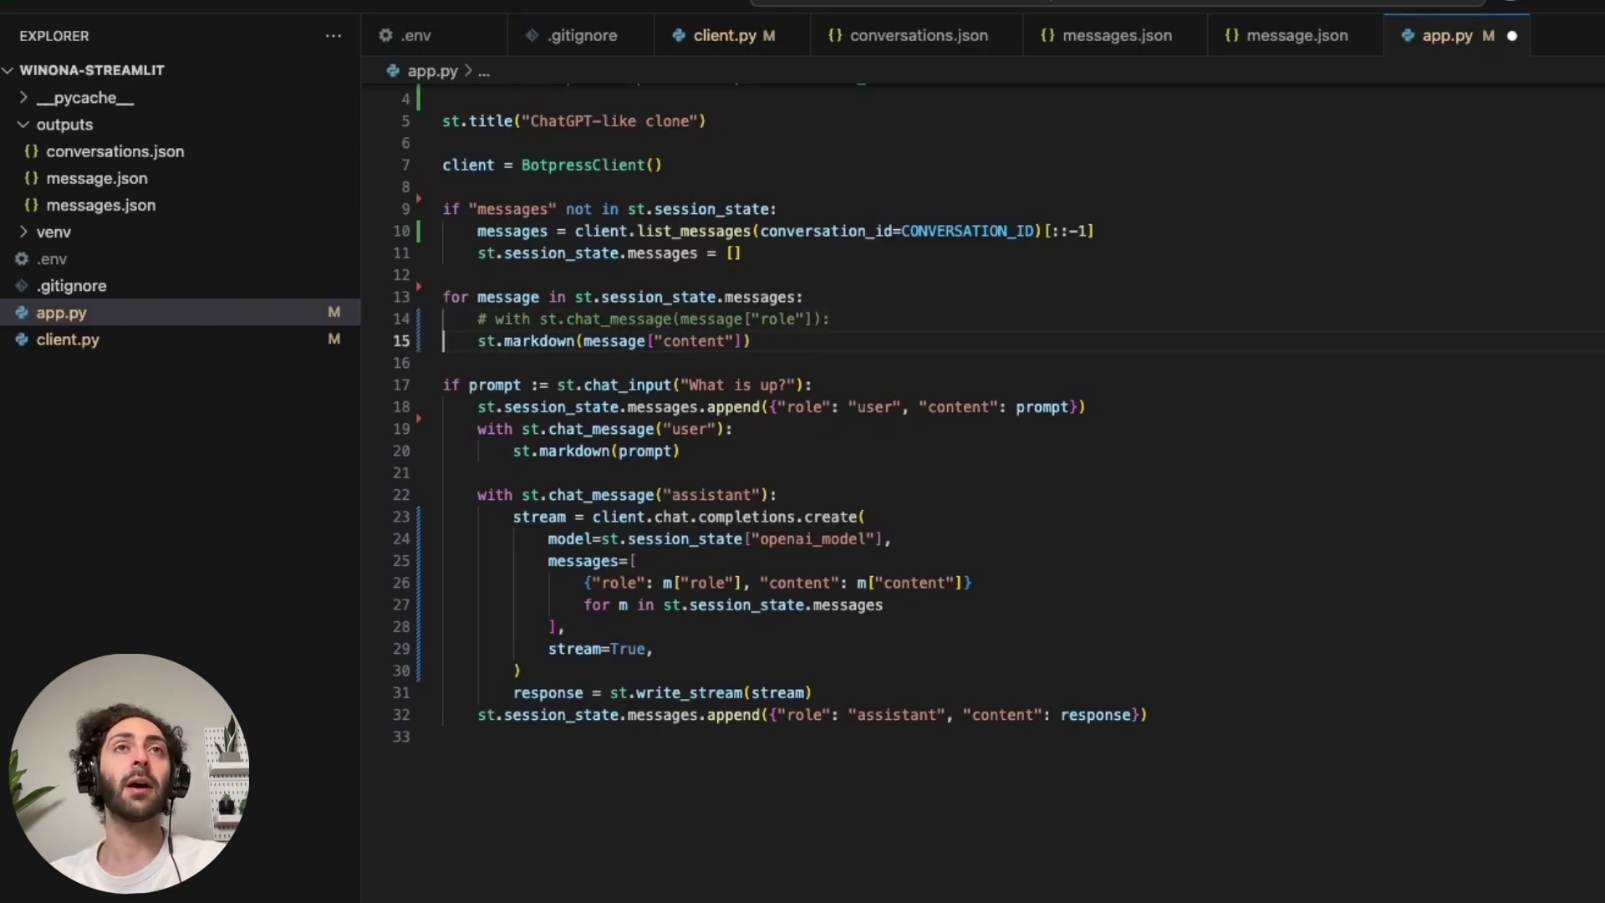
click(740, 384)
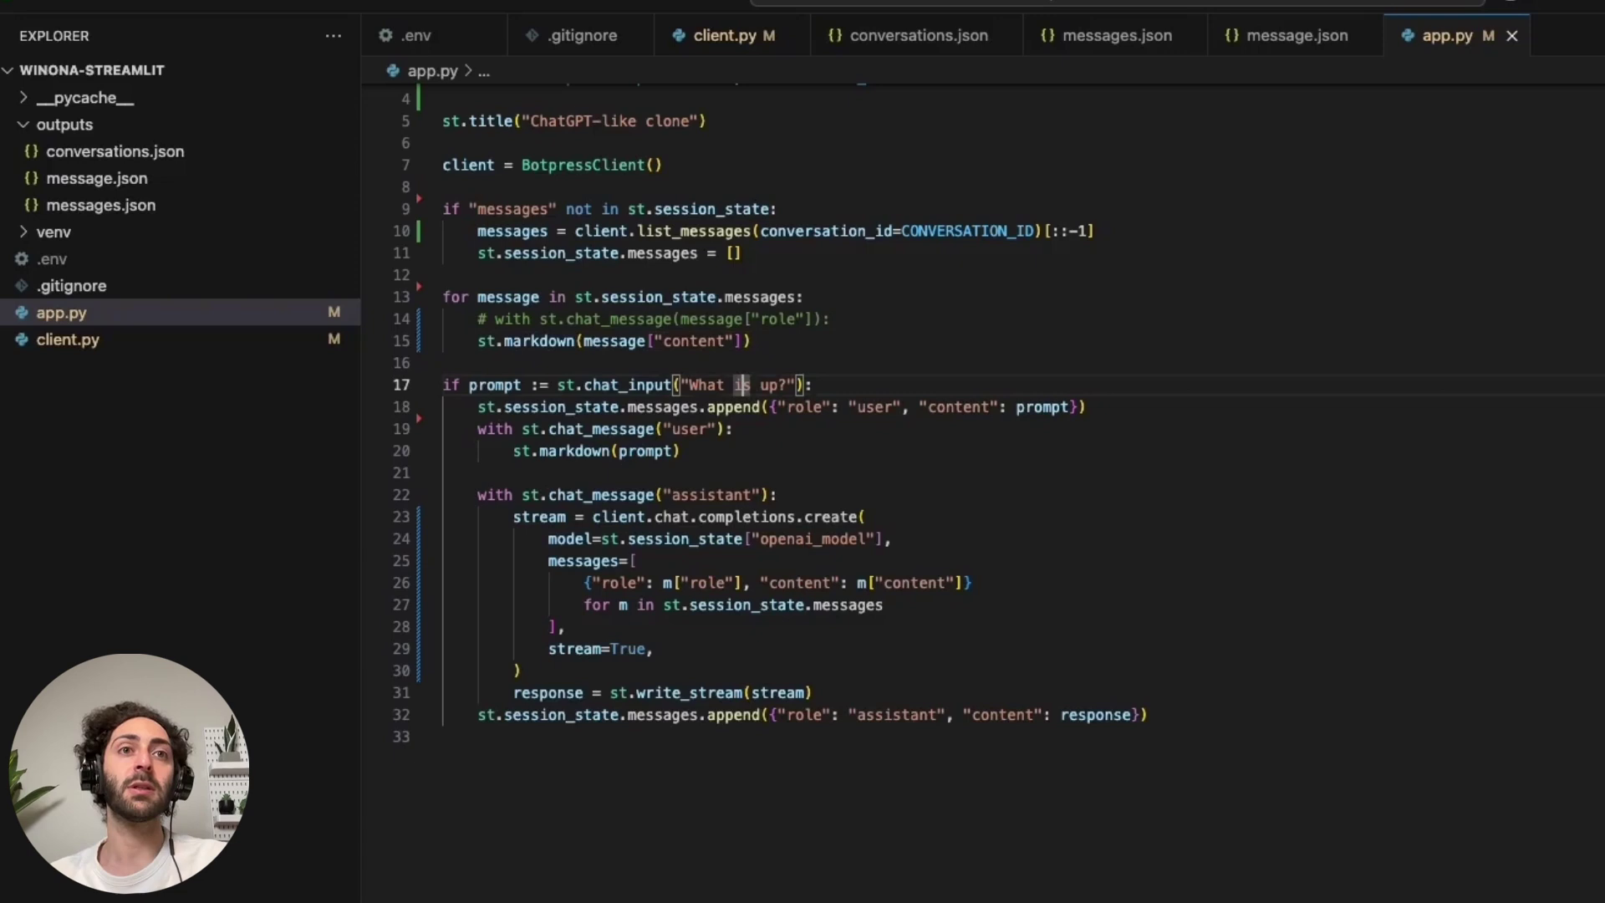
click(771, 406)
scroll(771, 406, down, 1)
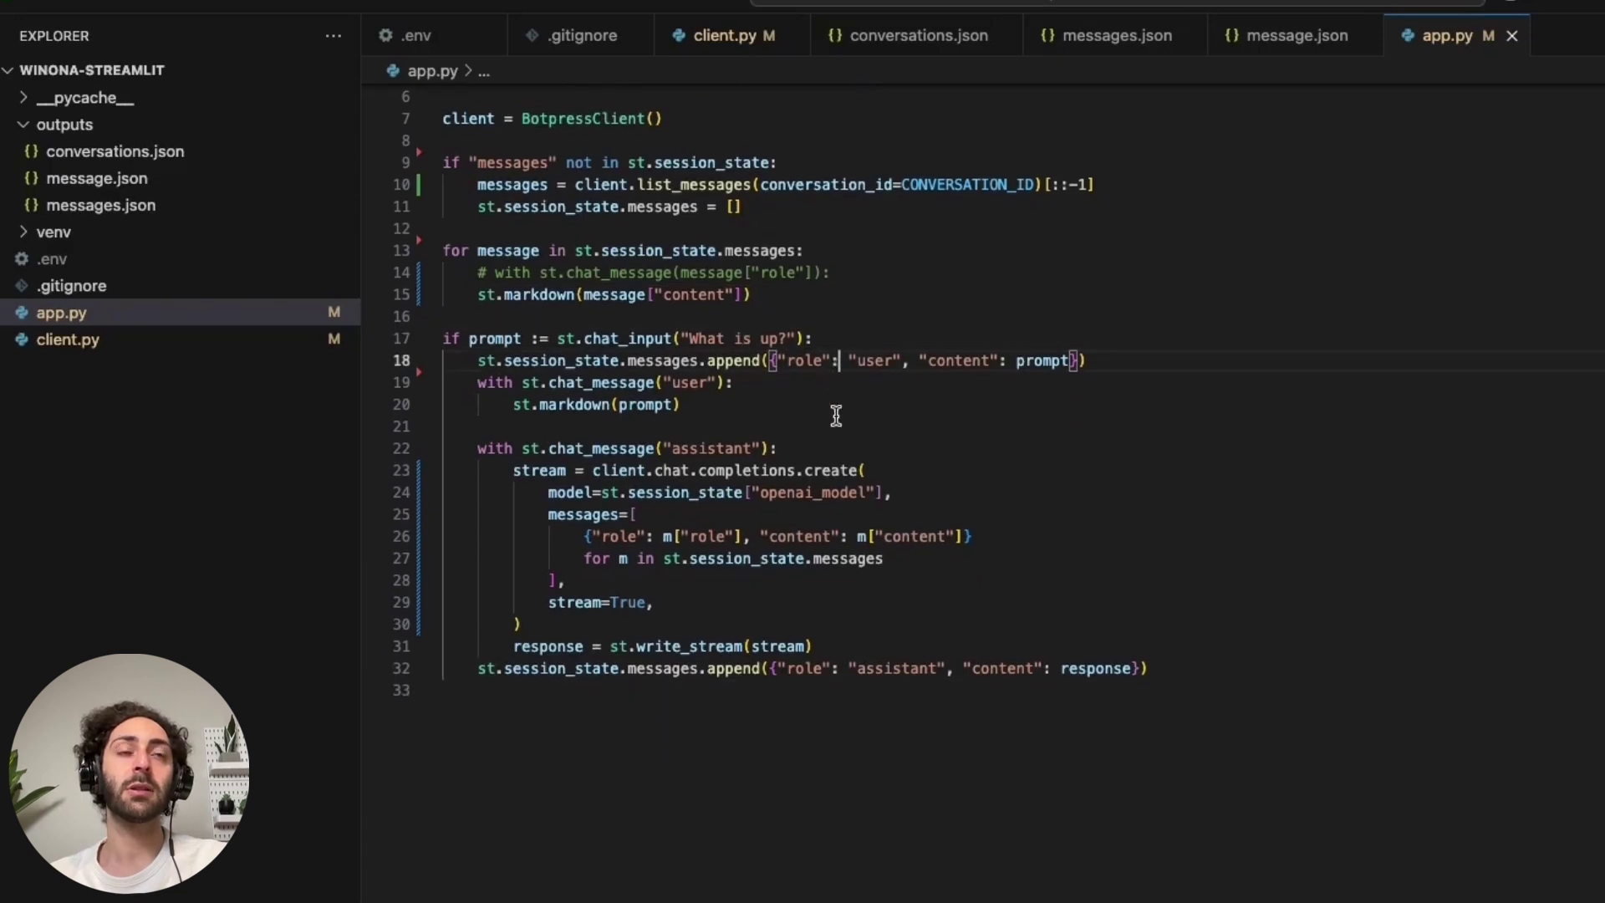
click(656, 621)
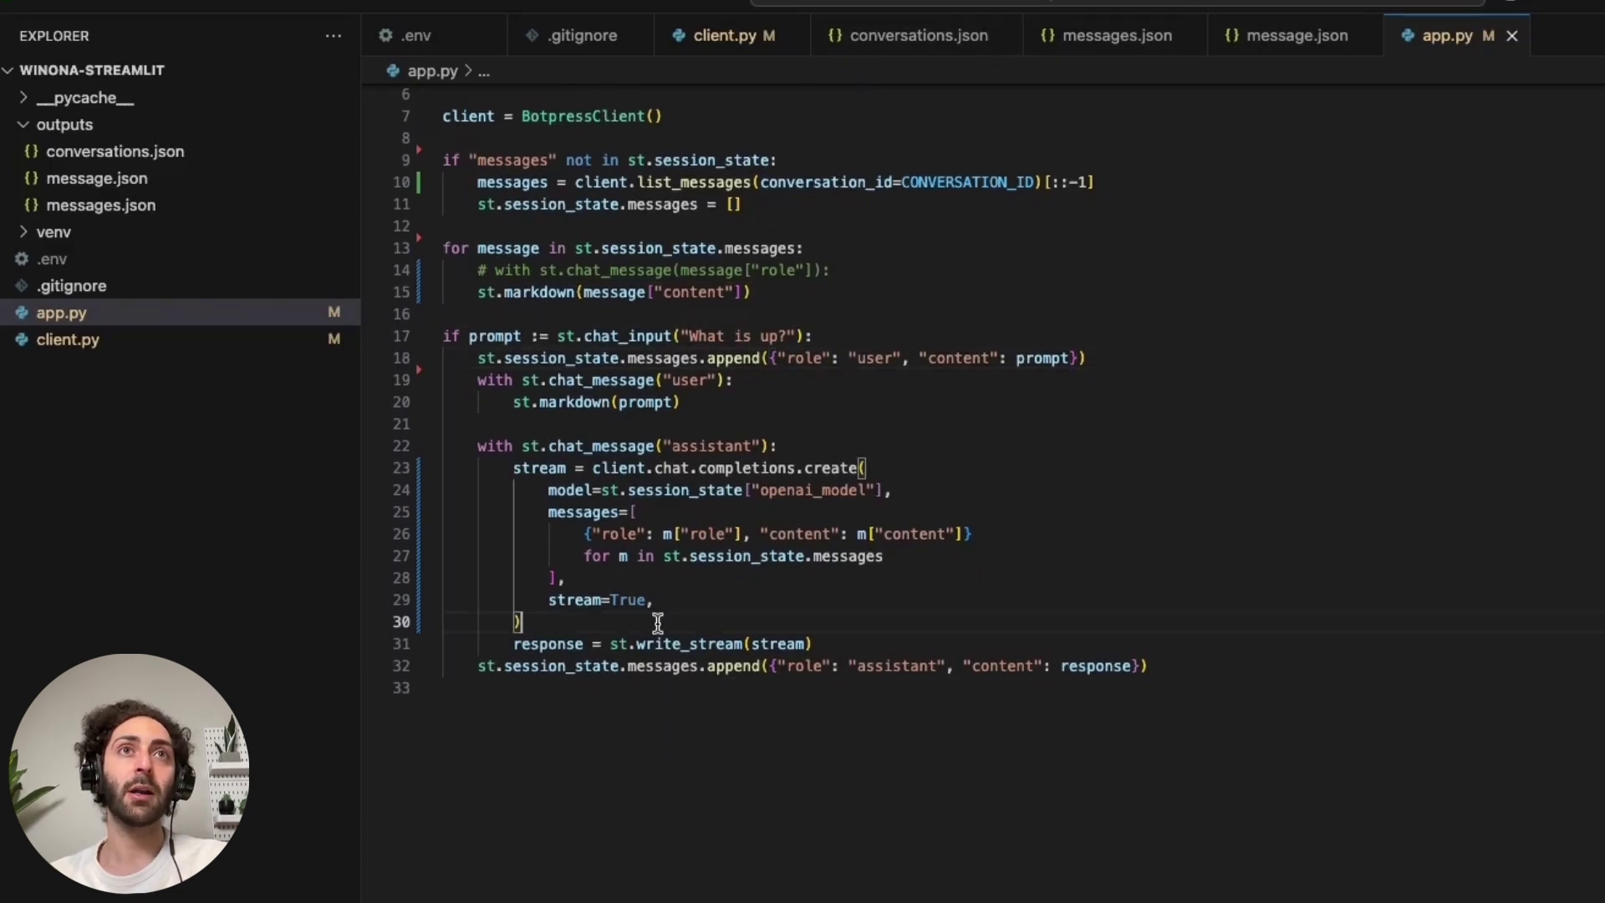
key(ctrl+grave)
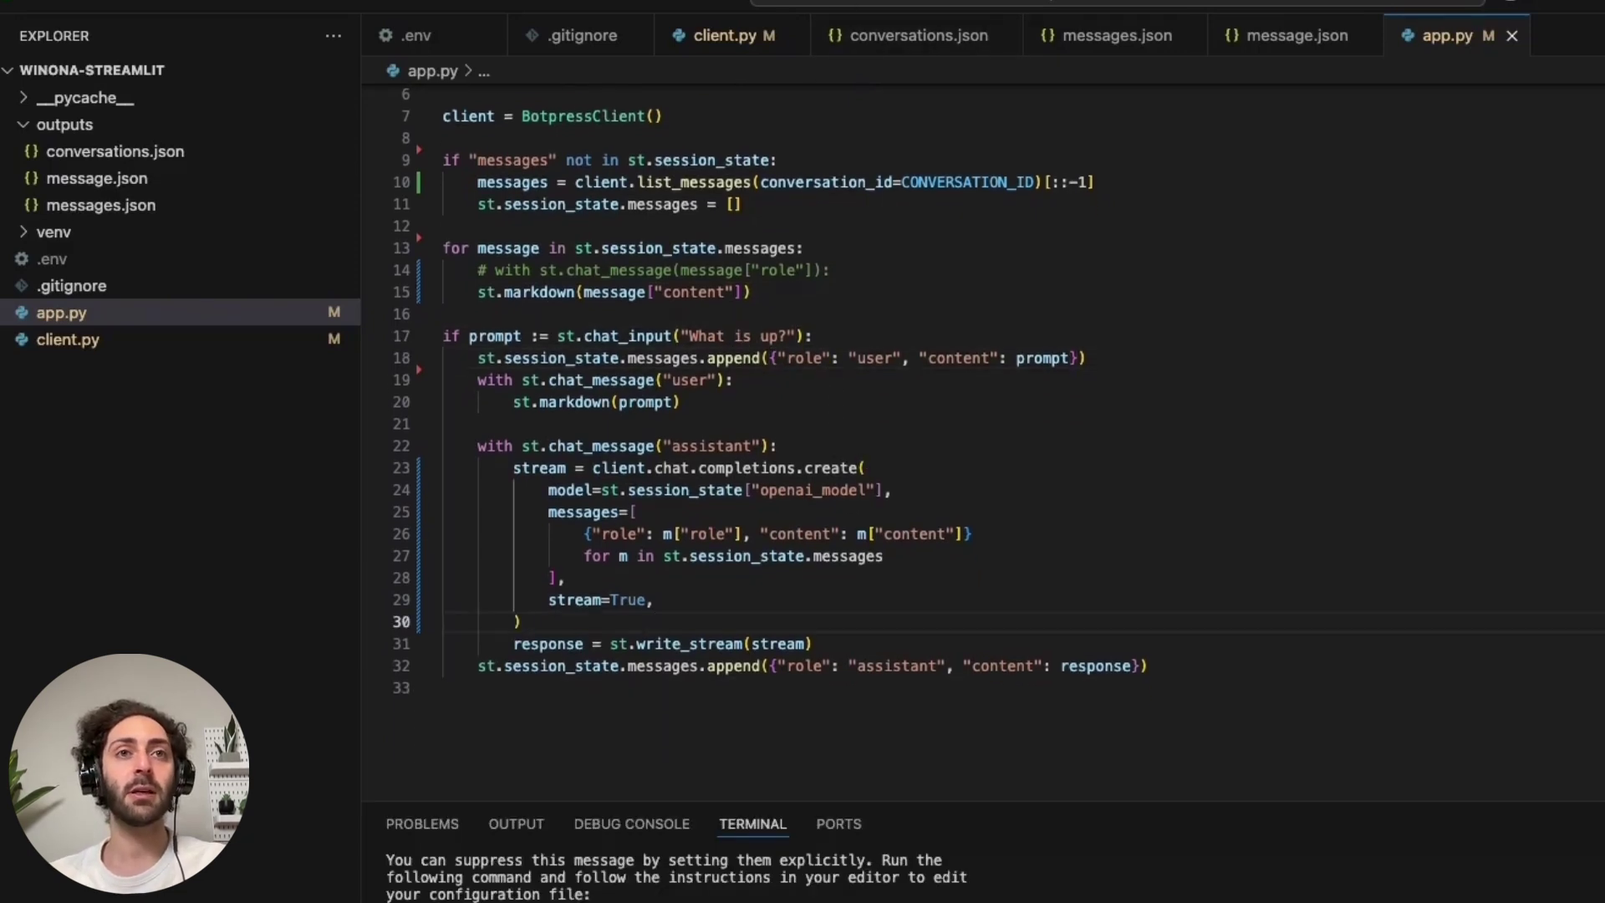
Place the running chat app on the right with the editor narrowed beside it.
key(super+Tab)
mouse_move(1091, 550)
mouse_down()
mouse_move(1236, 551)
mouse_move(1090, 551)
mouse_up()
click(526, 6)
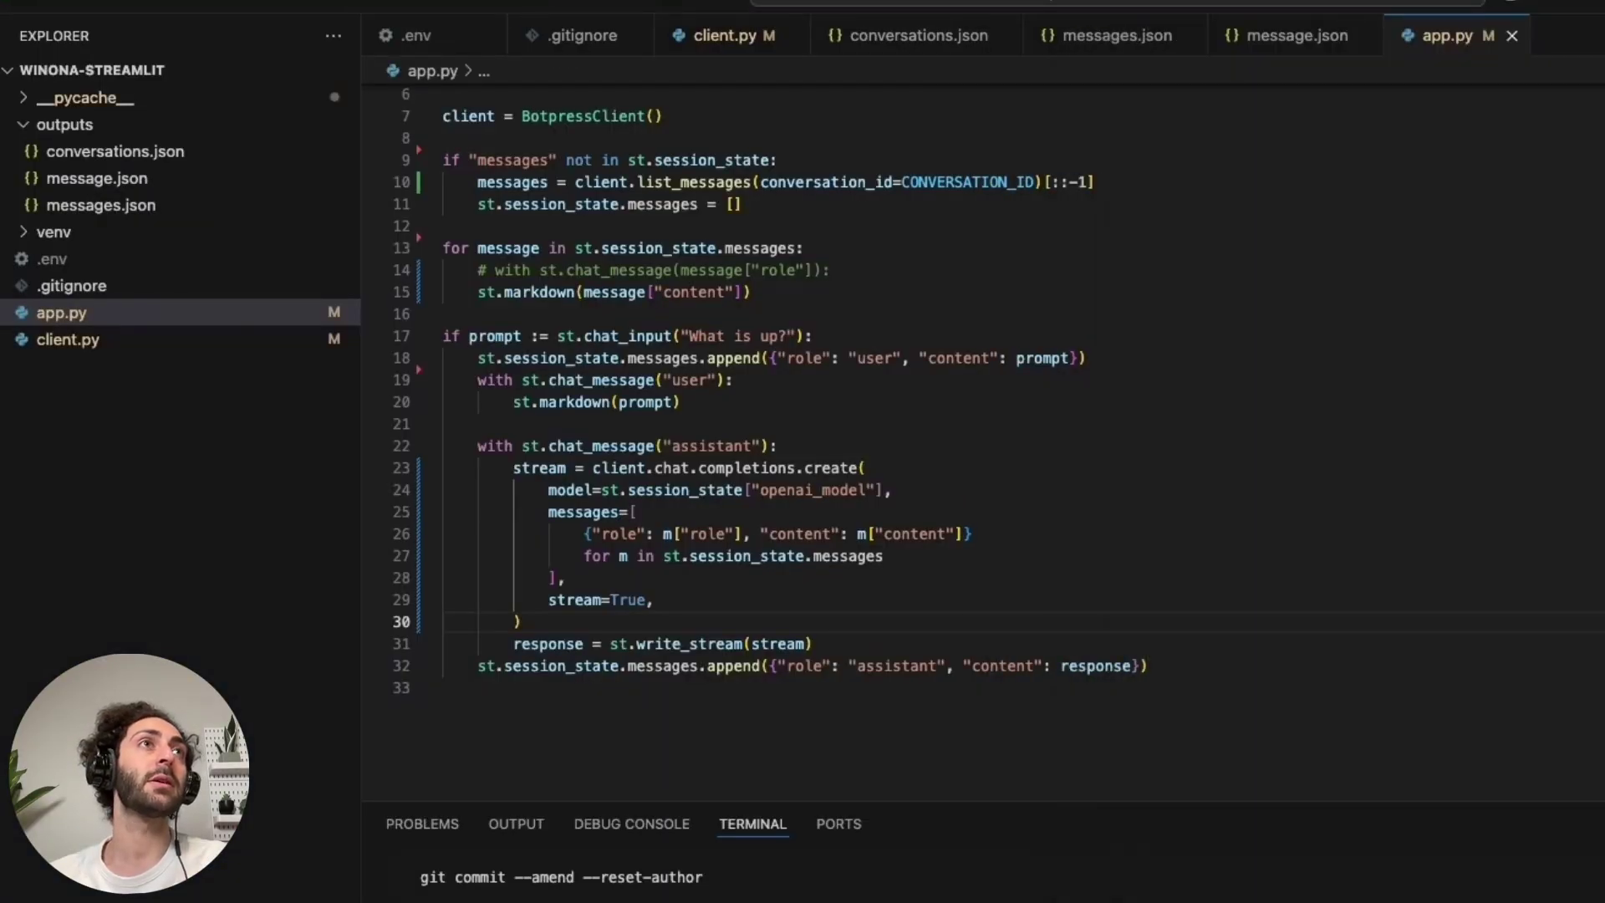
drag(1603, 493, 1110, 492)
Add client.create_message(CONVERSATION_ID, prompt) right after the user prompt is displayed.
click(490, 448)
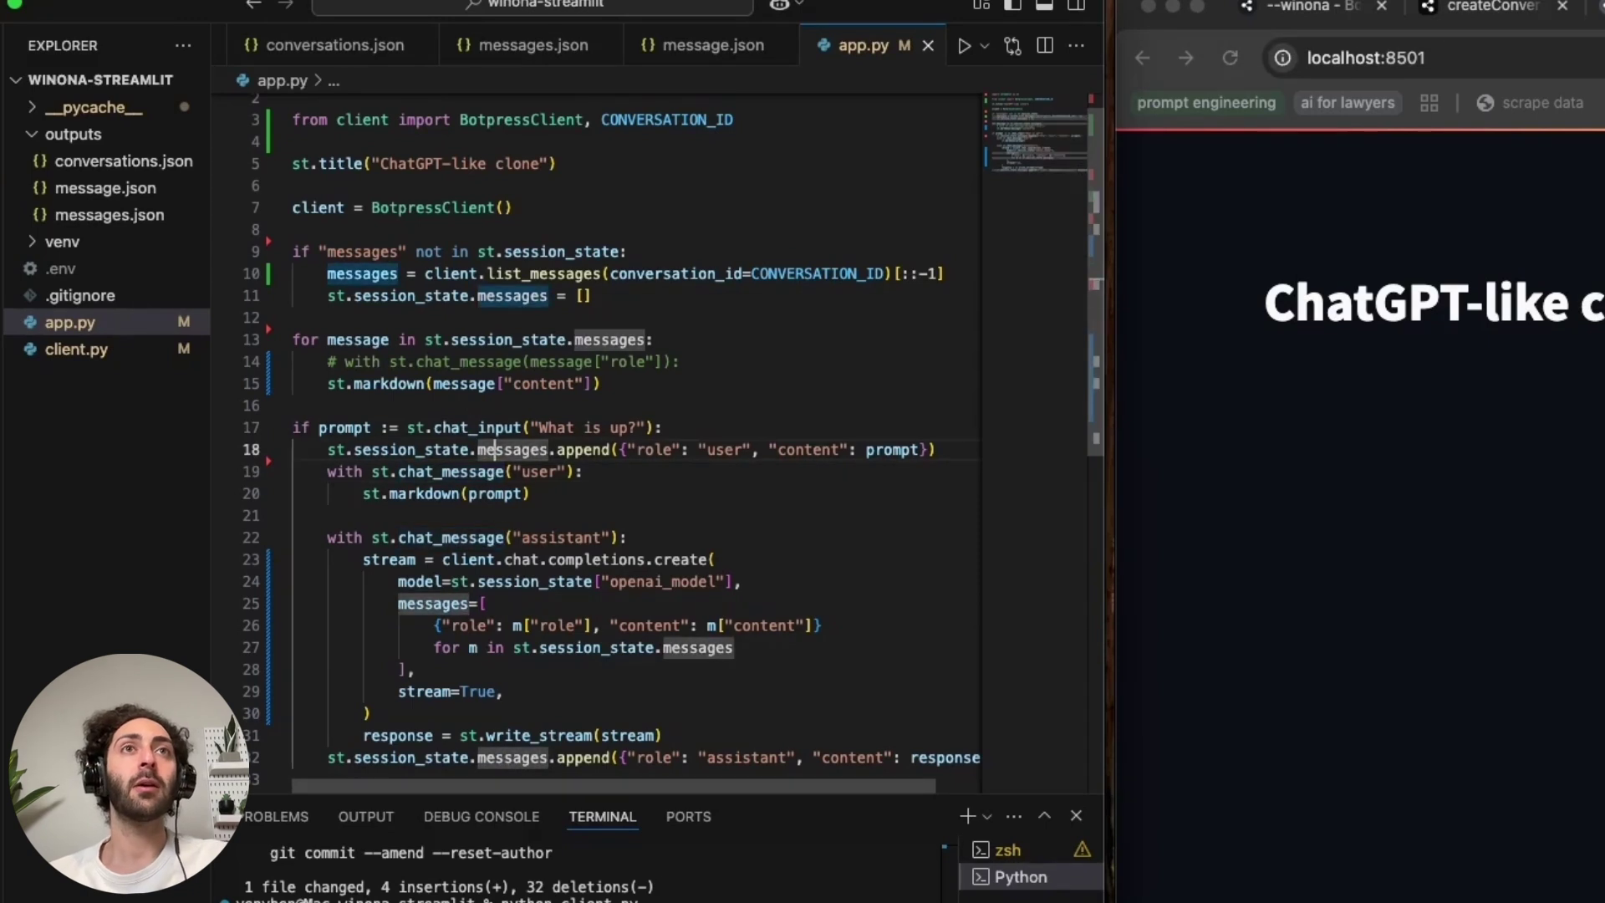
key(End)
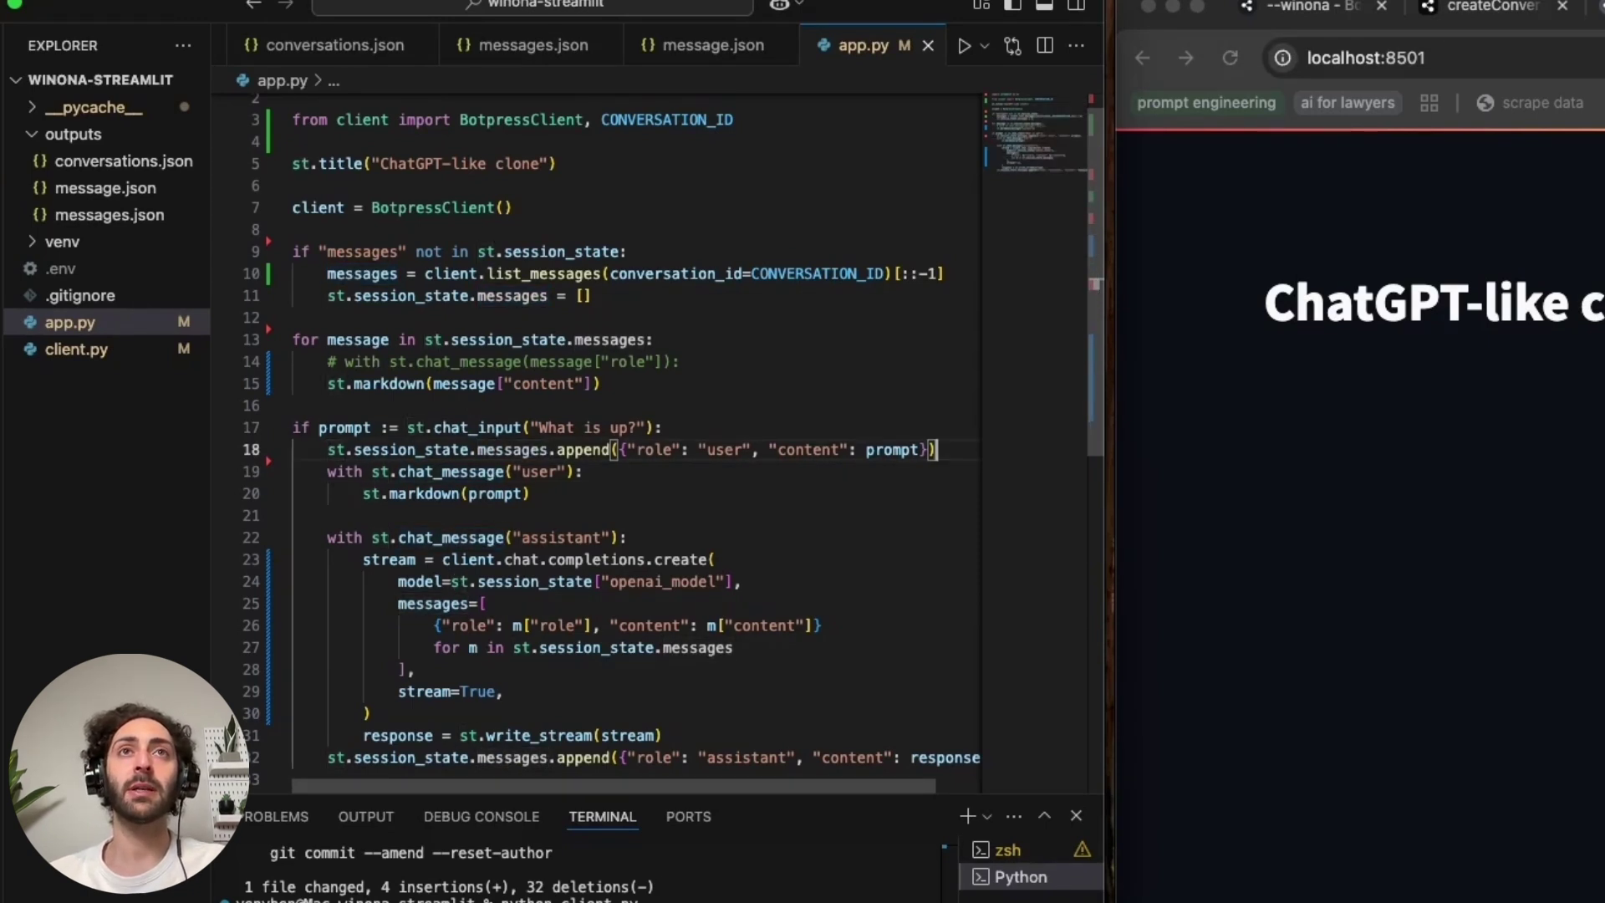
key(Down)
key(Down)
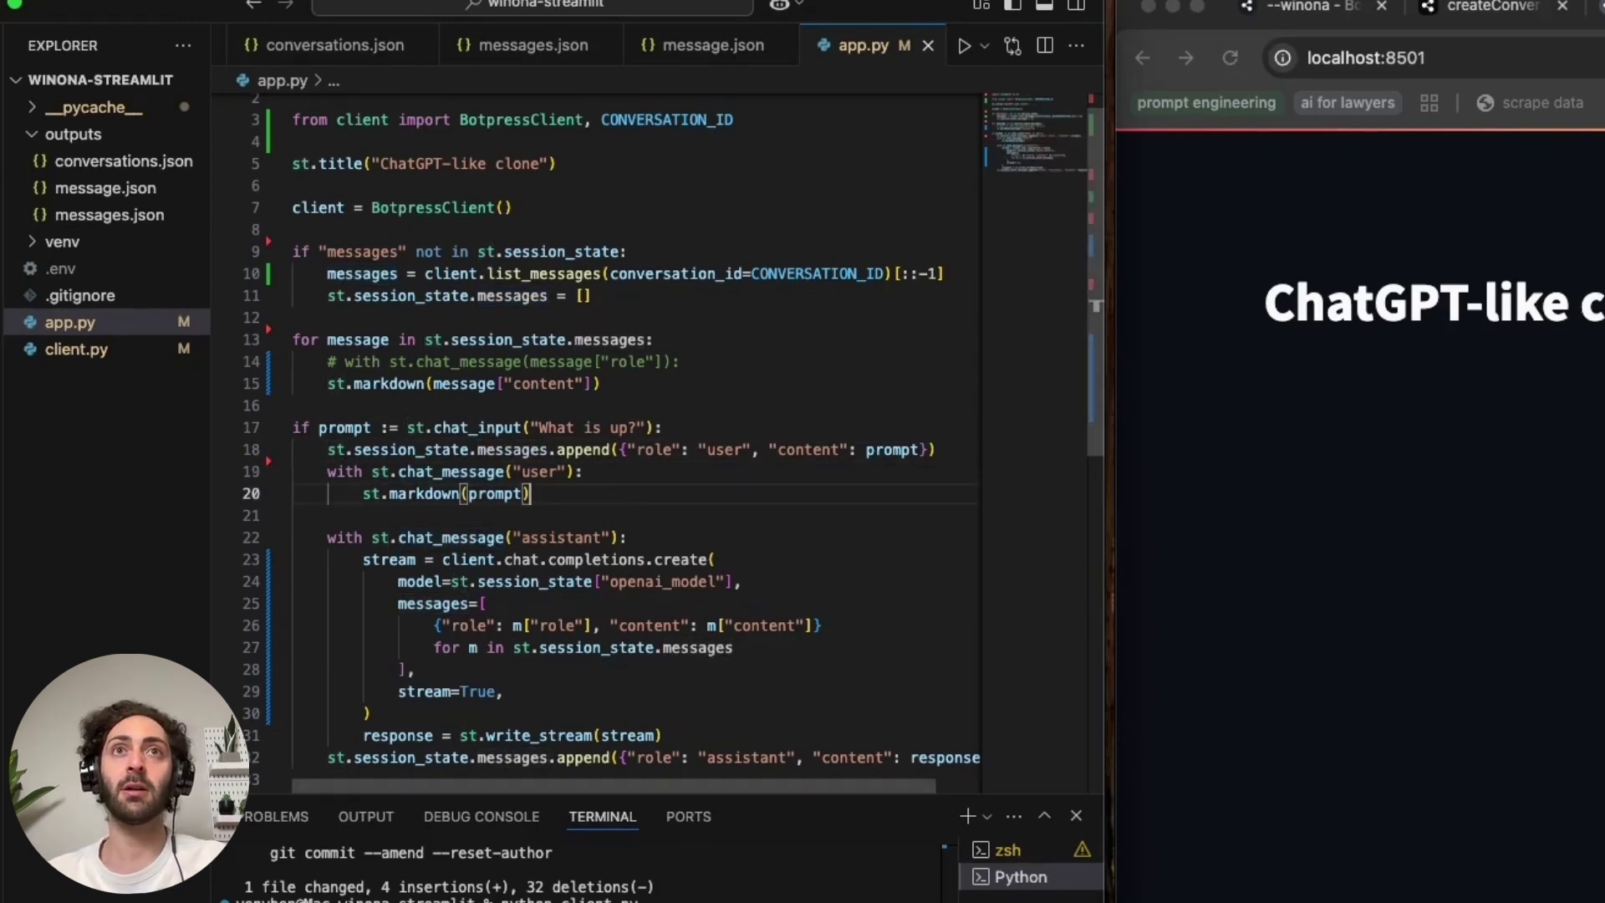
key(Return)
key(Return)
text(client.create)
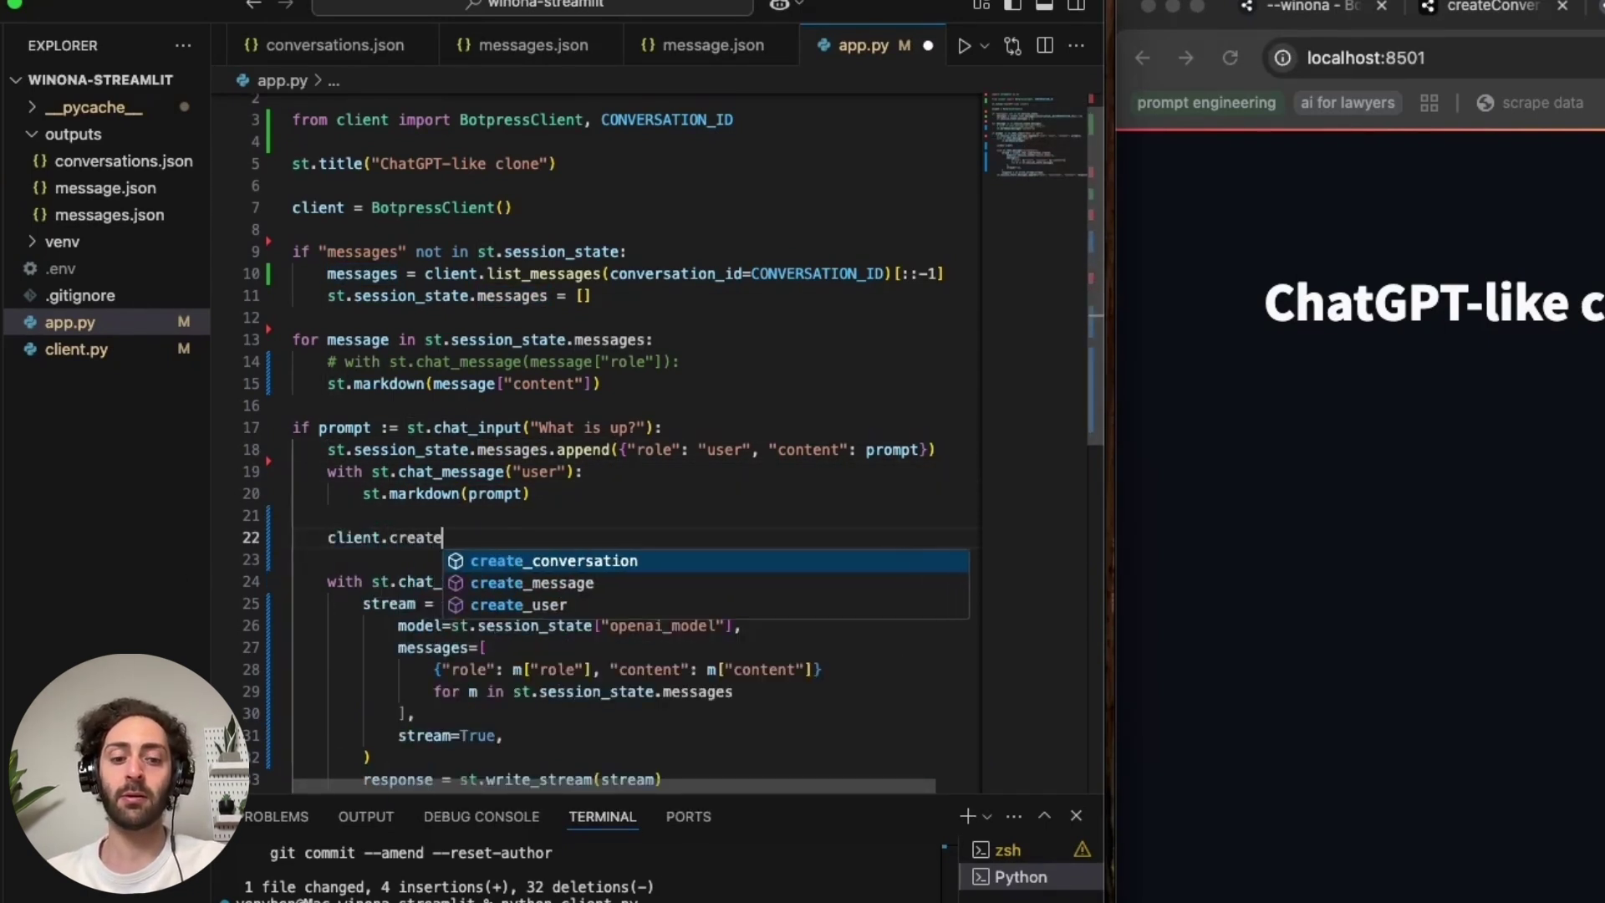
text(_me)
key(Tab)
text((pr)
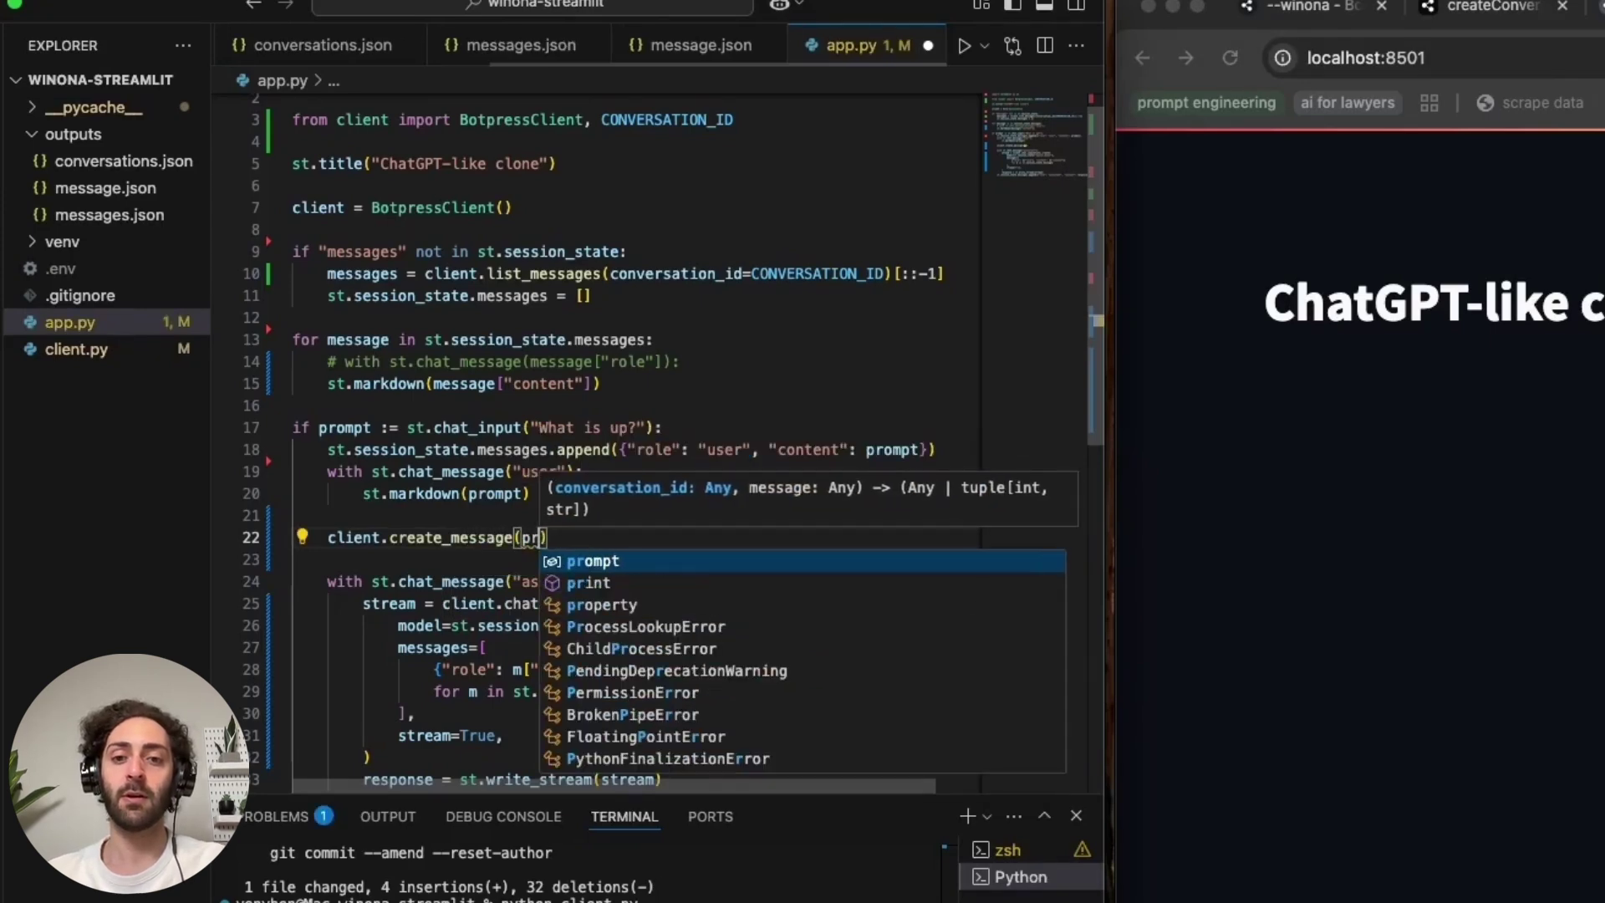
click(618, 407)
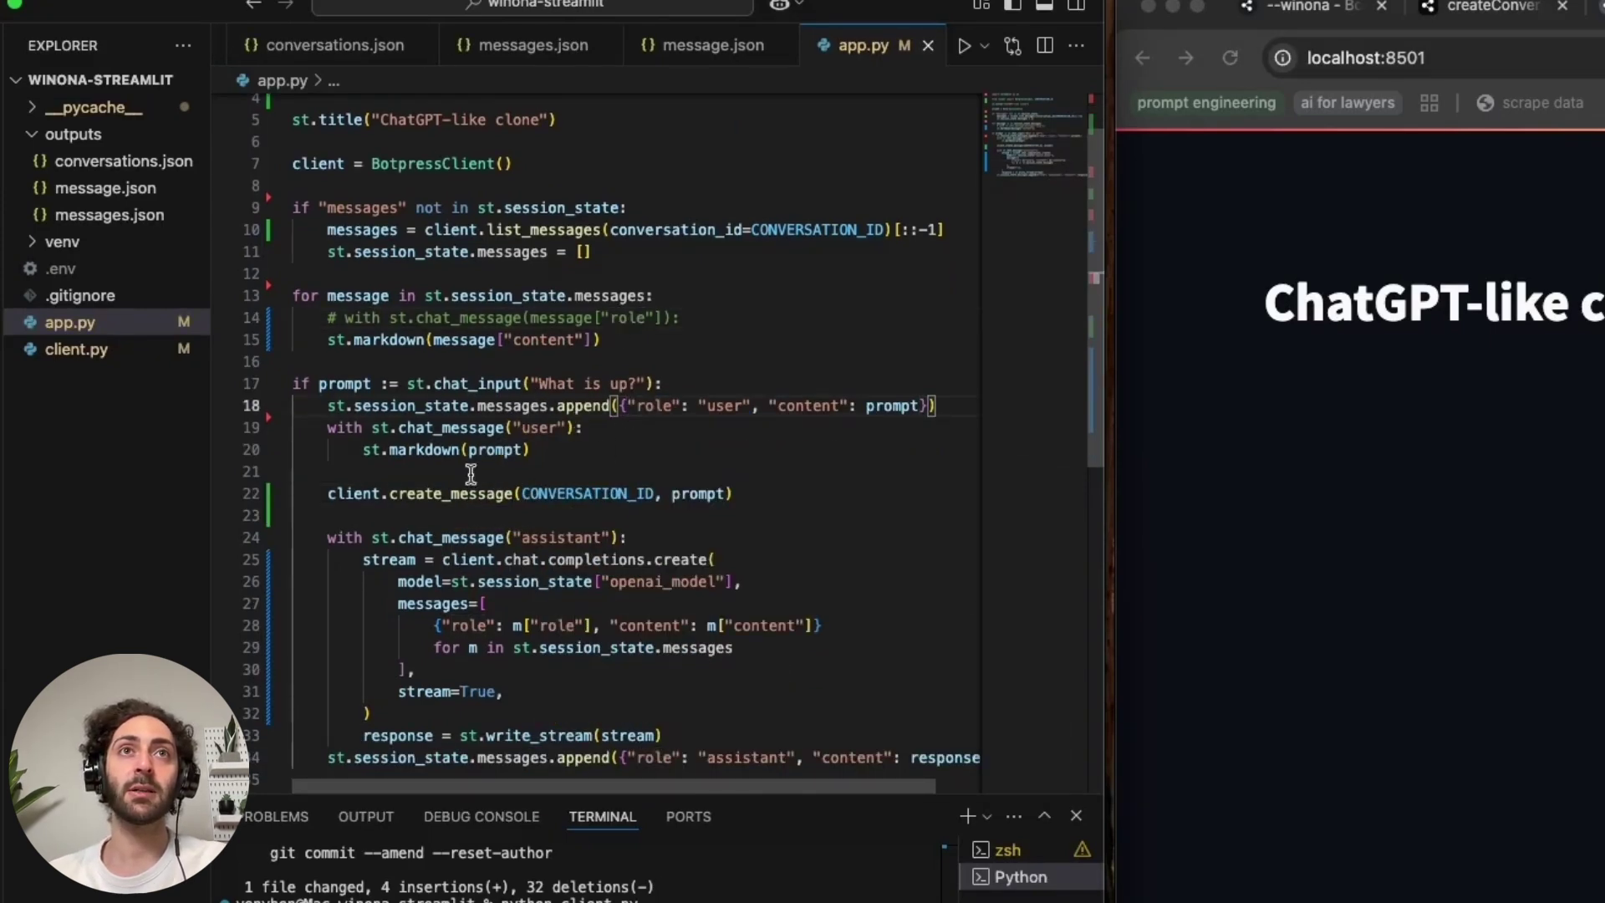
click(433, 496)
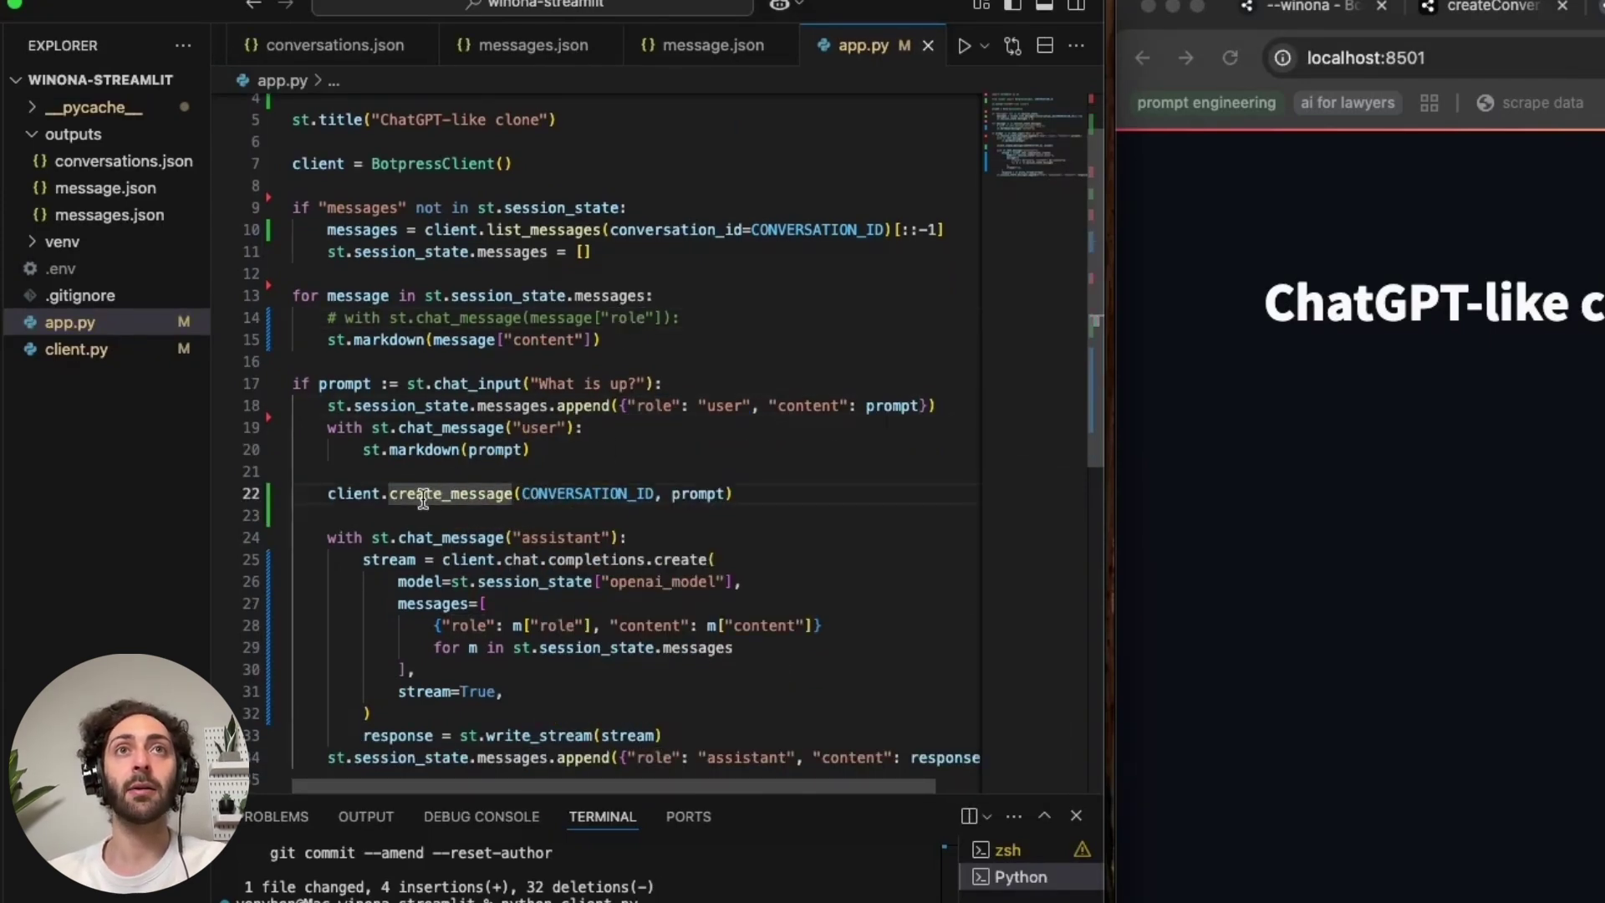
scroll(423, 499, down, 3)
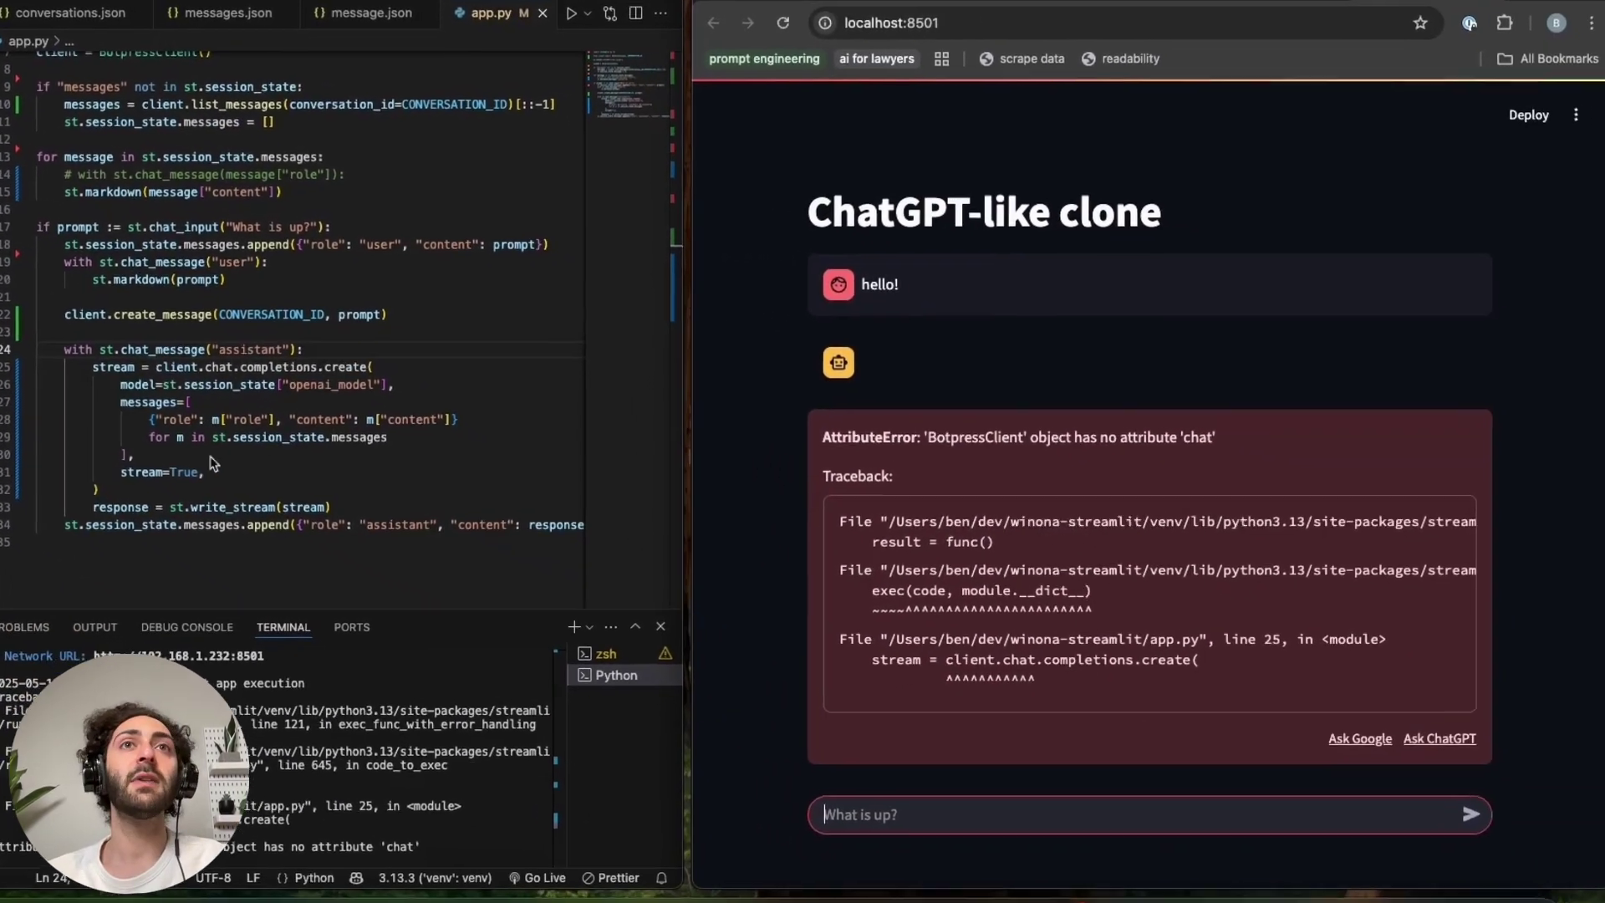
Select the failing chat.completions.create call, then read Botpress's Listen Conversation description.
click(208, 366)
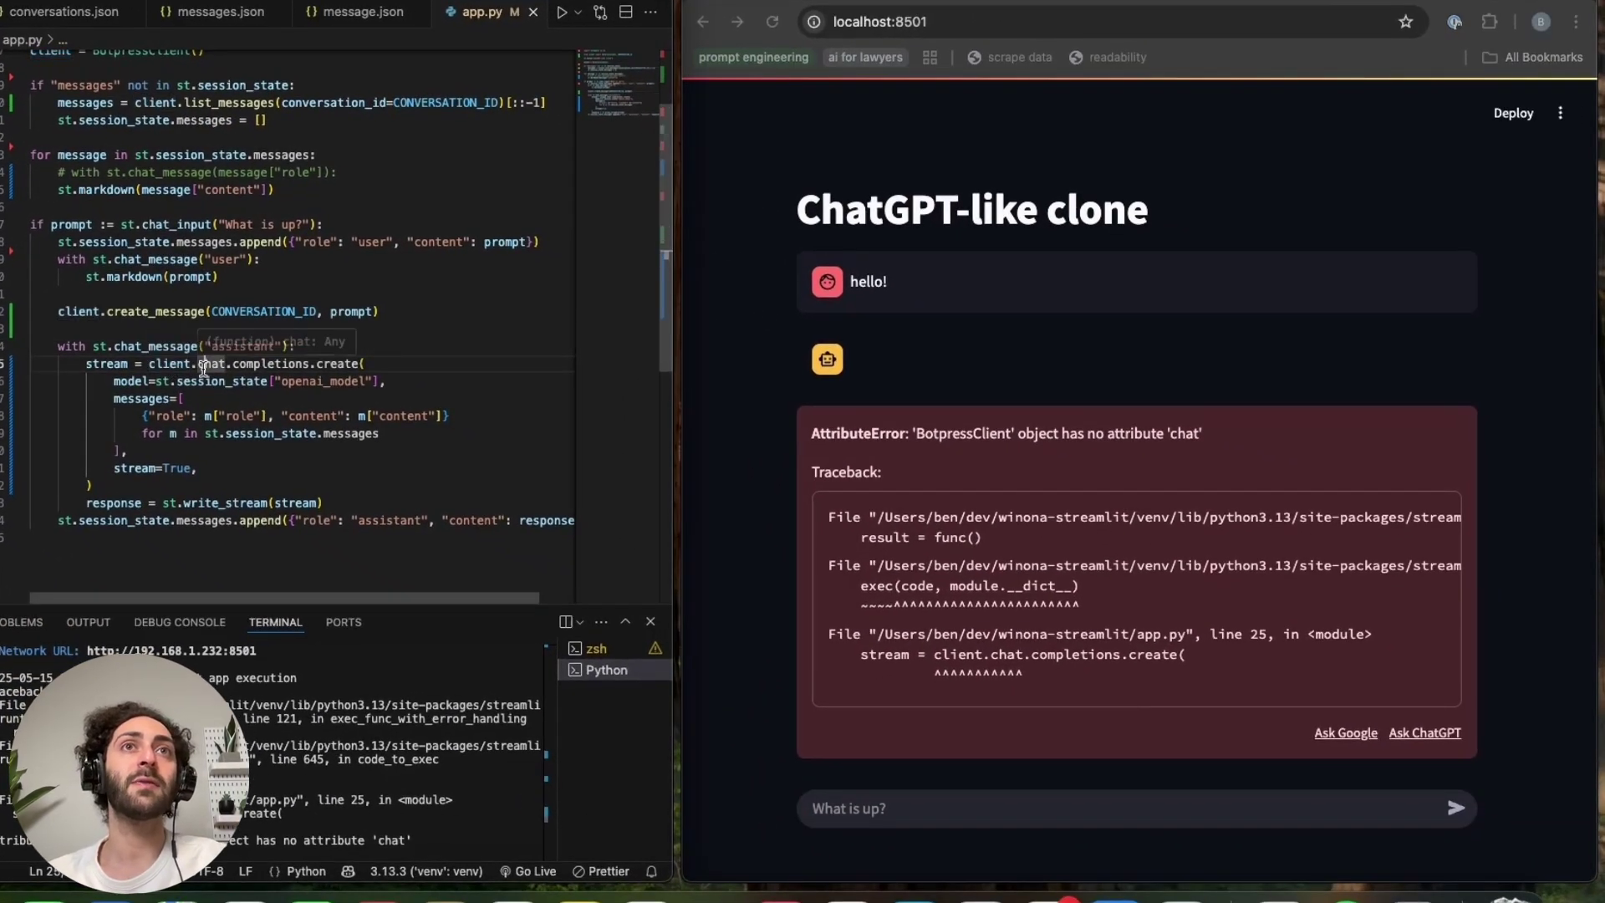
drag(198, 363, 362, 364)
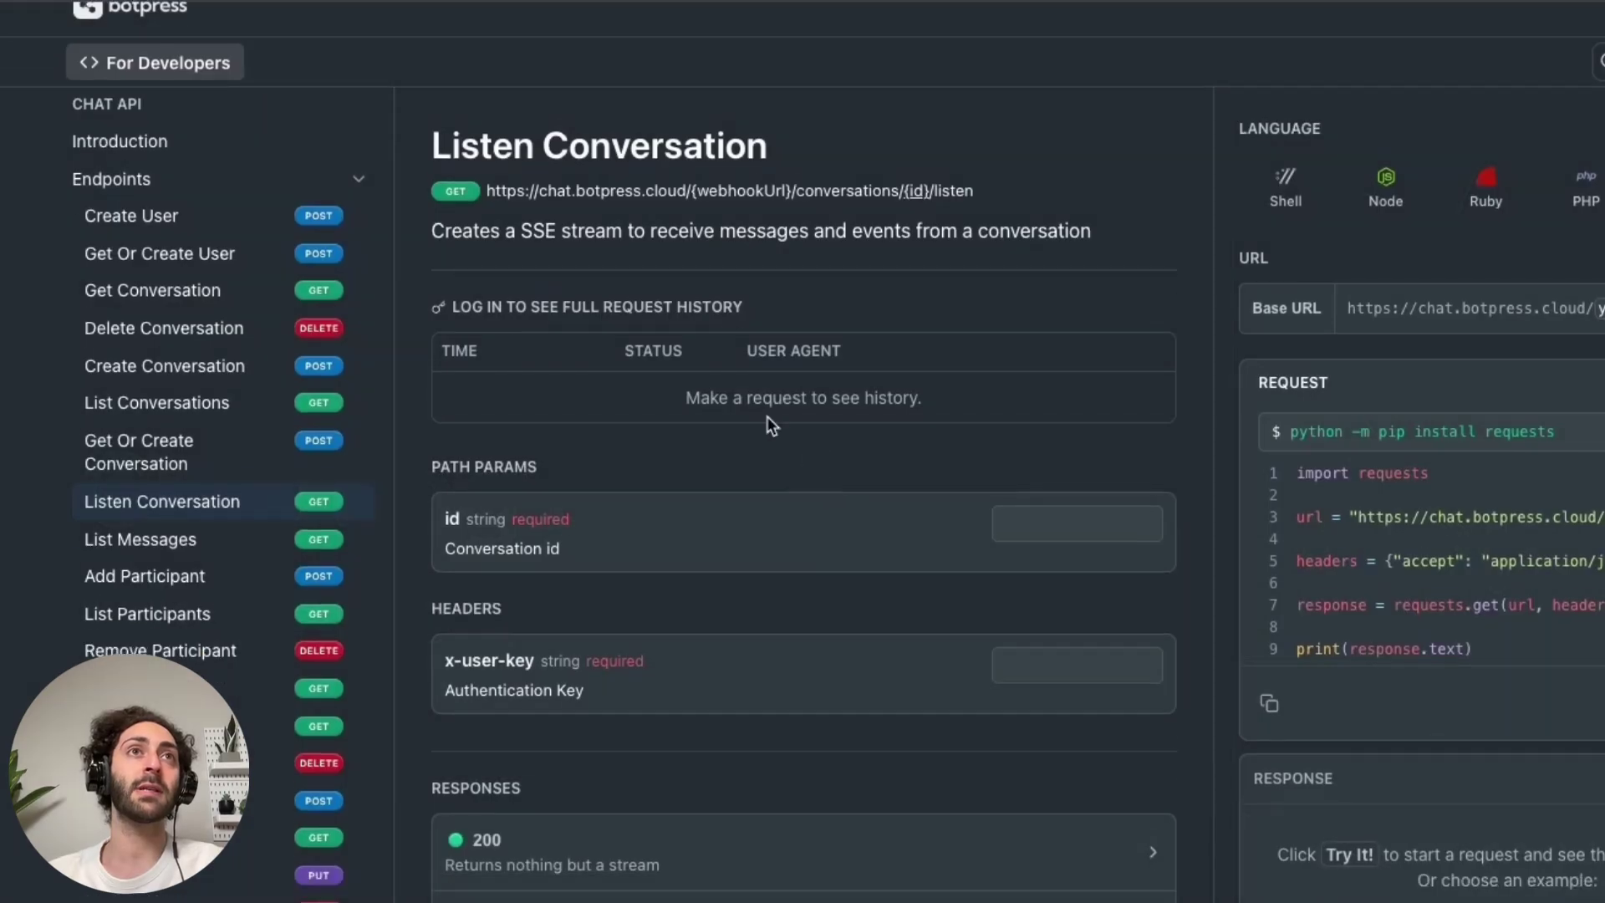
scroll(769, 424, down, 1)
triple_click(651, 216)
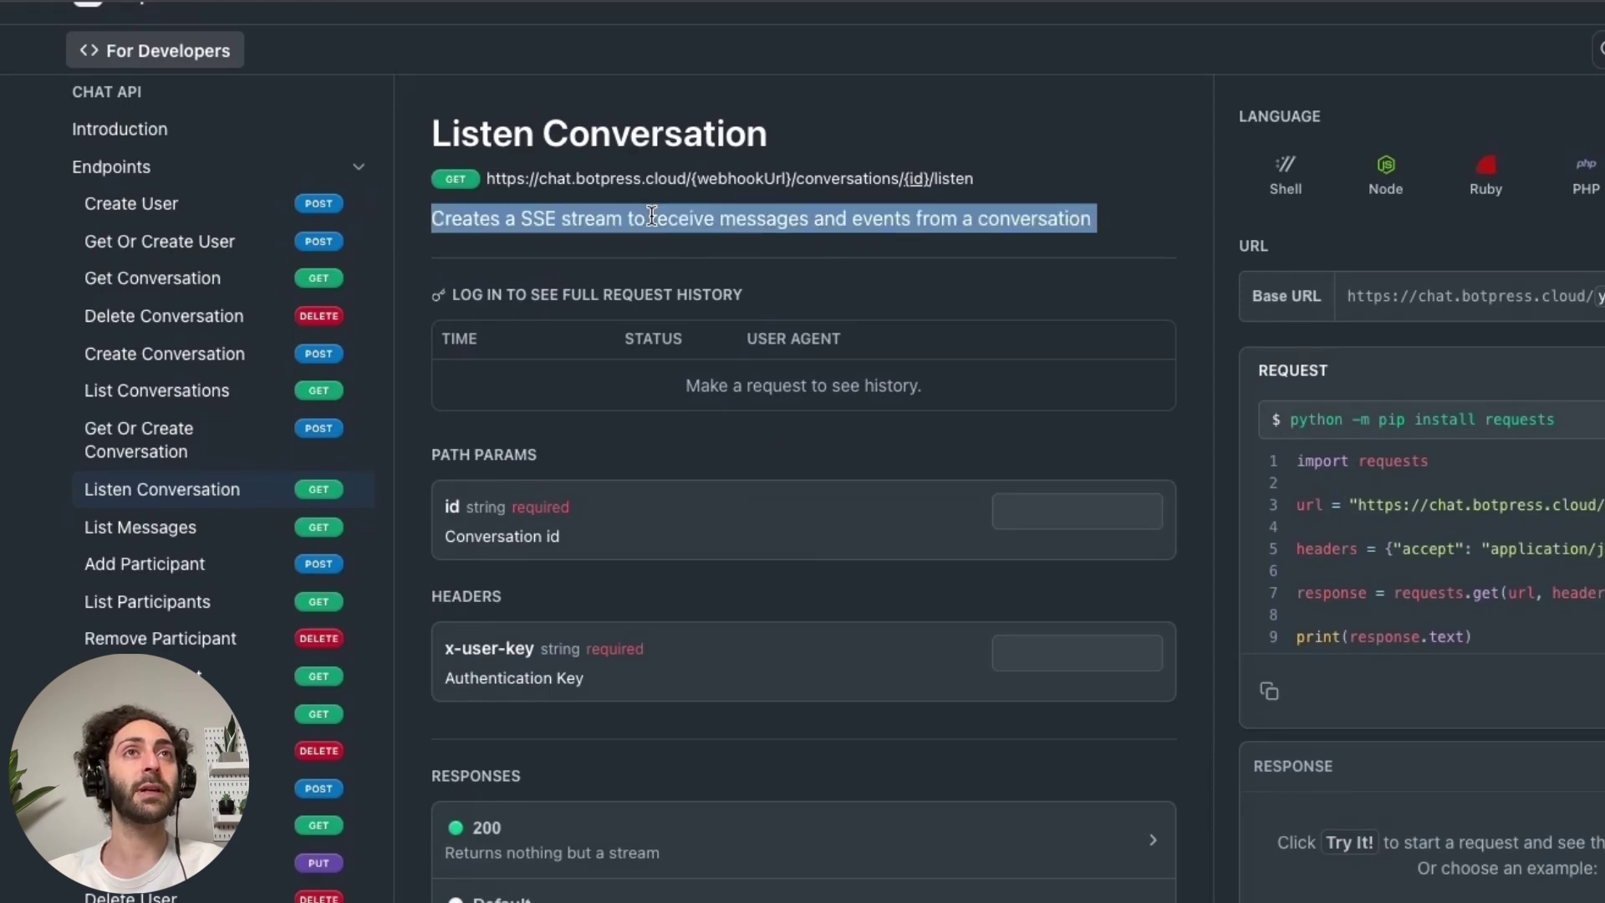
click(650, 217)
scroll(651, 218, up, 1)
text(def listen_conv)
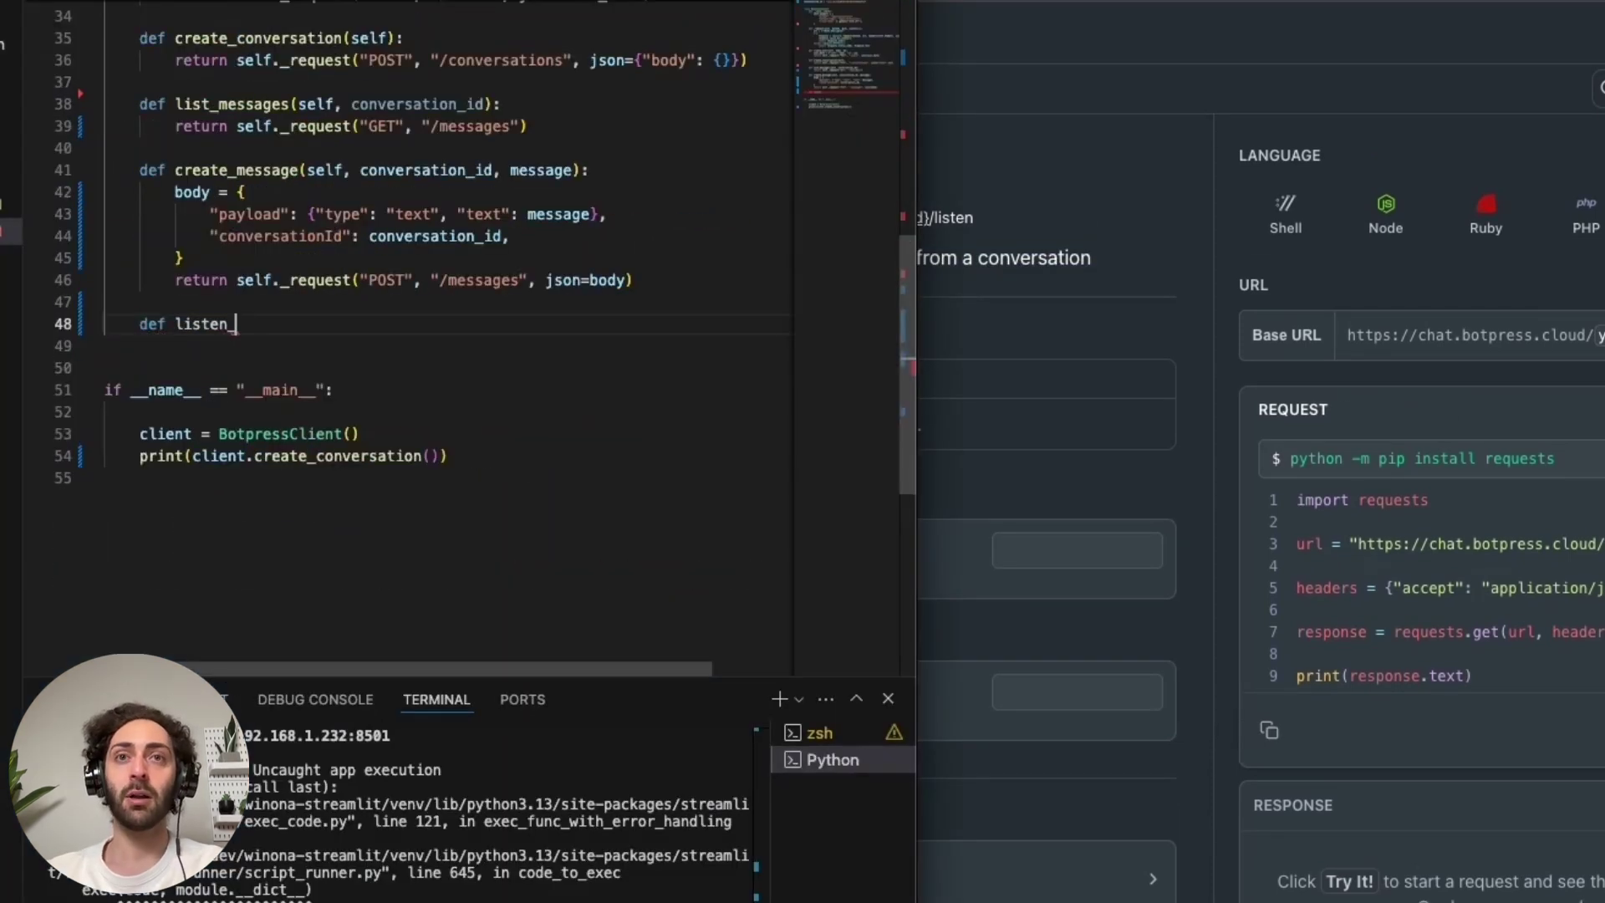
text(ersation)
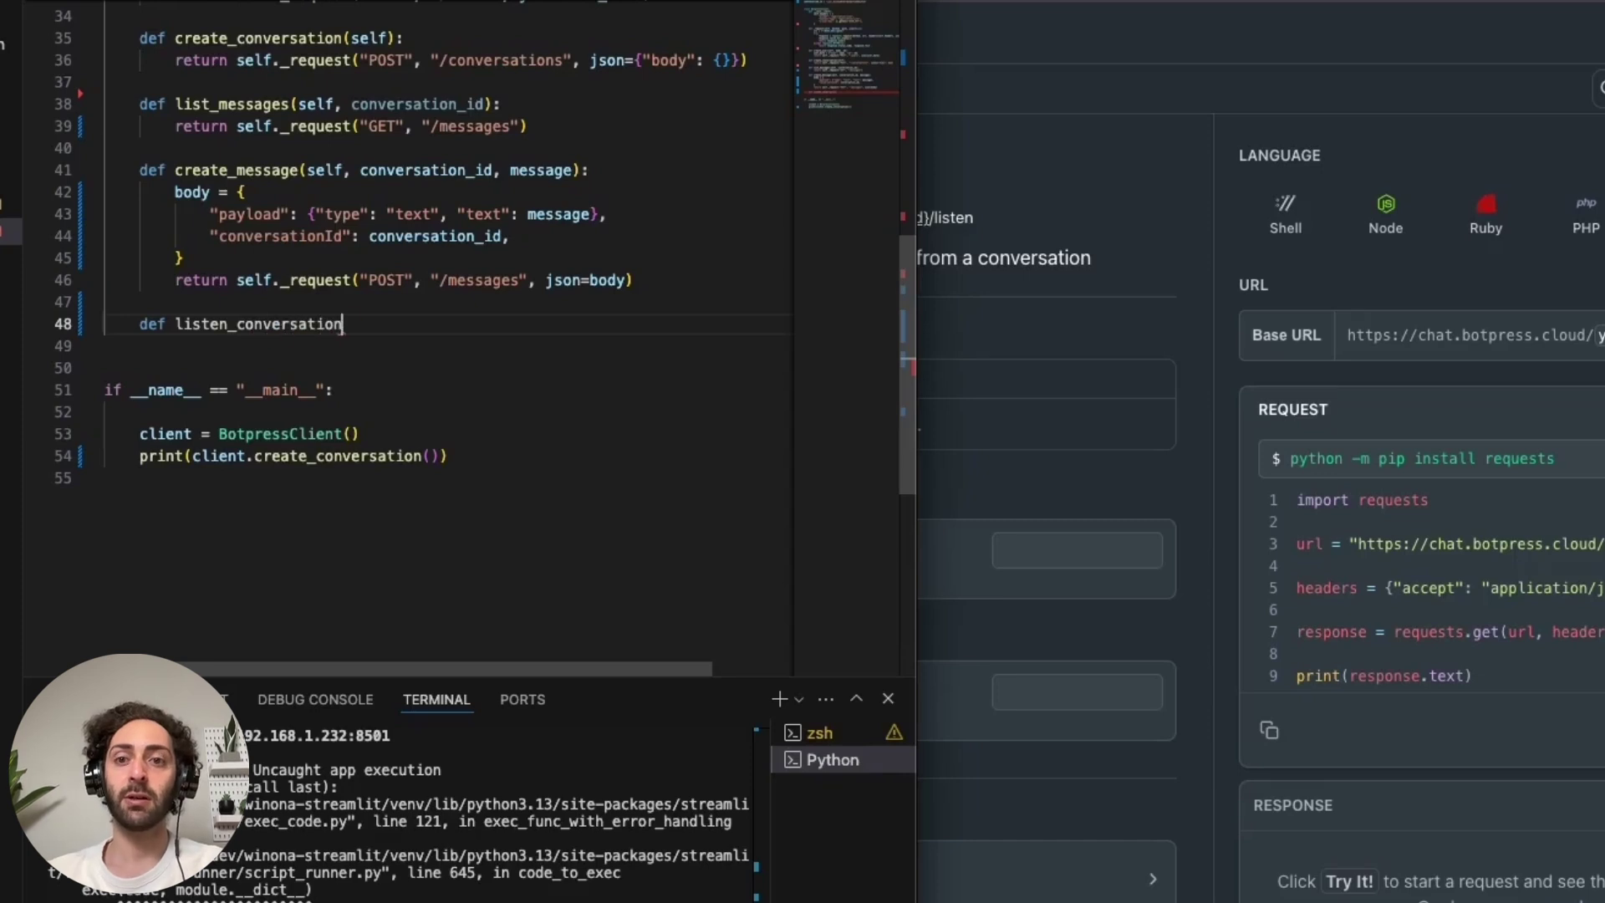
text((self, conv)
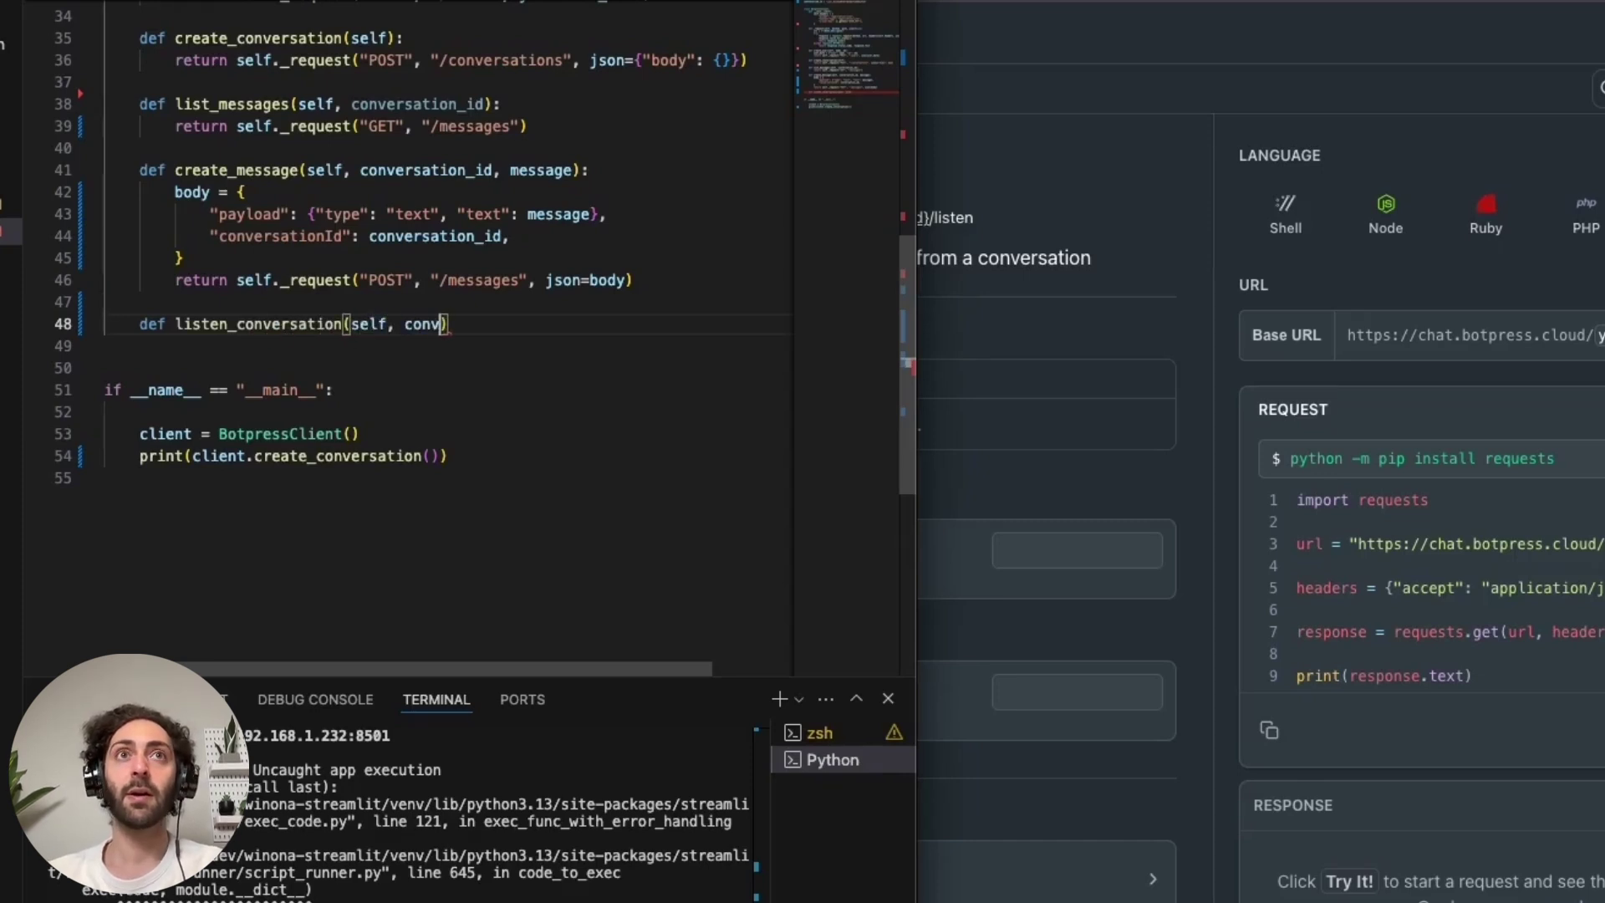
text(ersation_id):)
Start the listen method body and add self.base_url = BASE_URI to __init__.
key(Return)
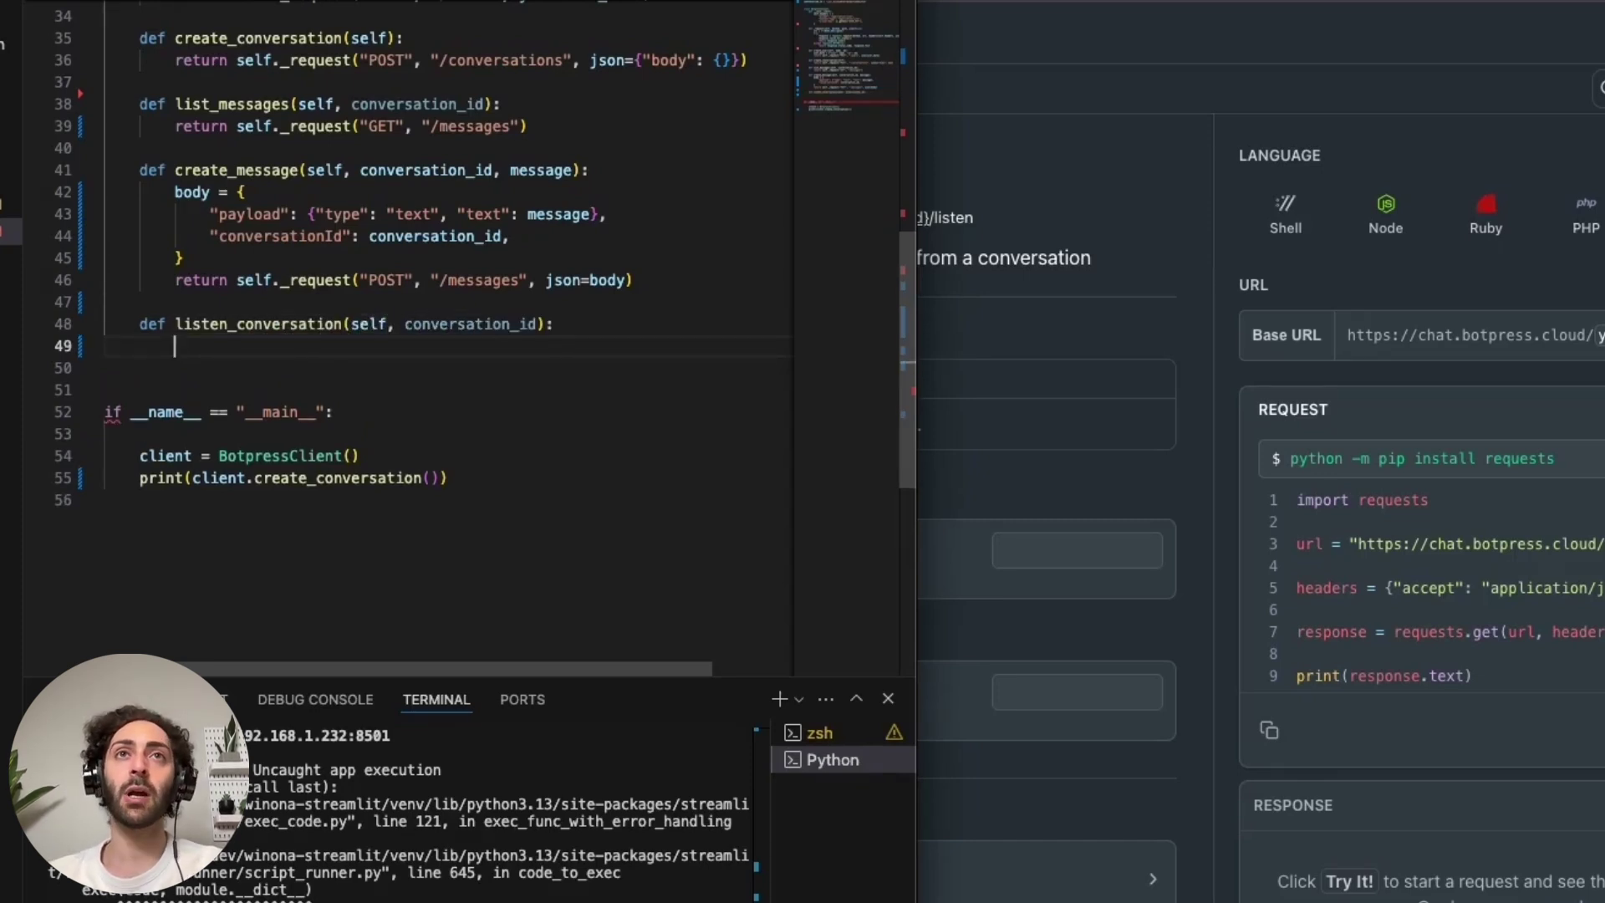
text(url)
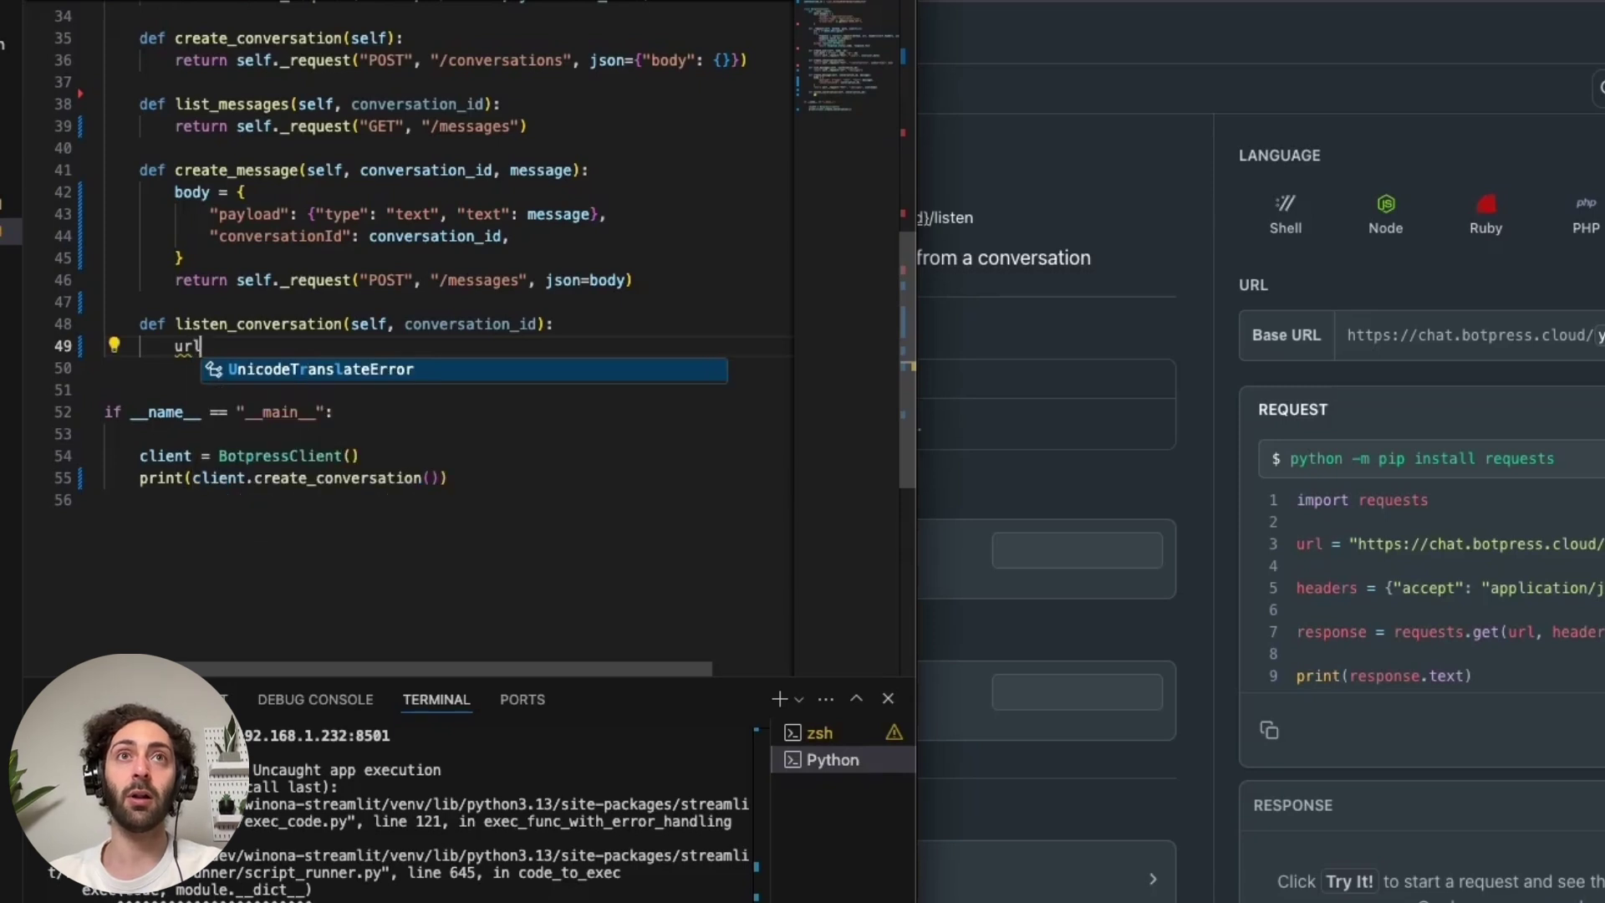
text( = f)
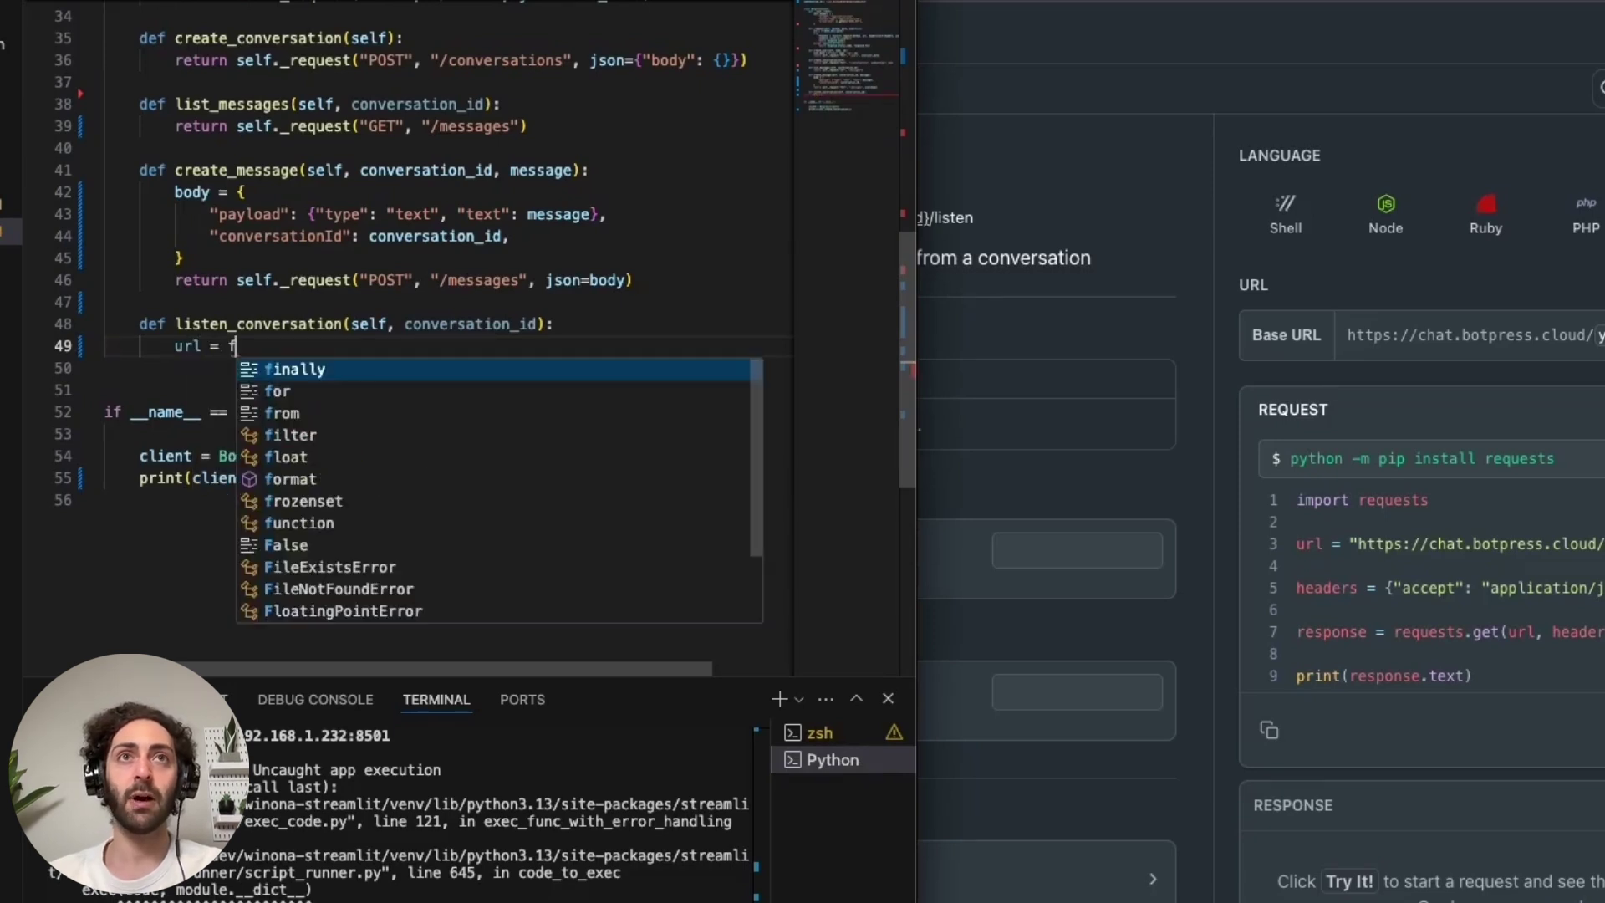
text(")
scroll(414, 338, up, 1)
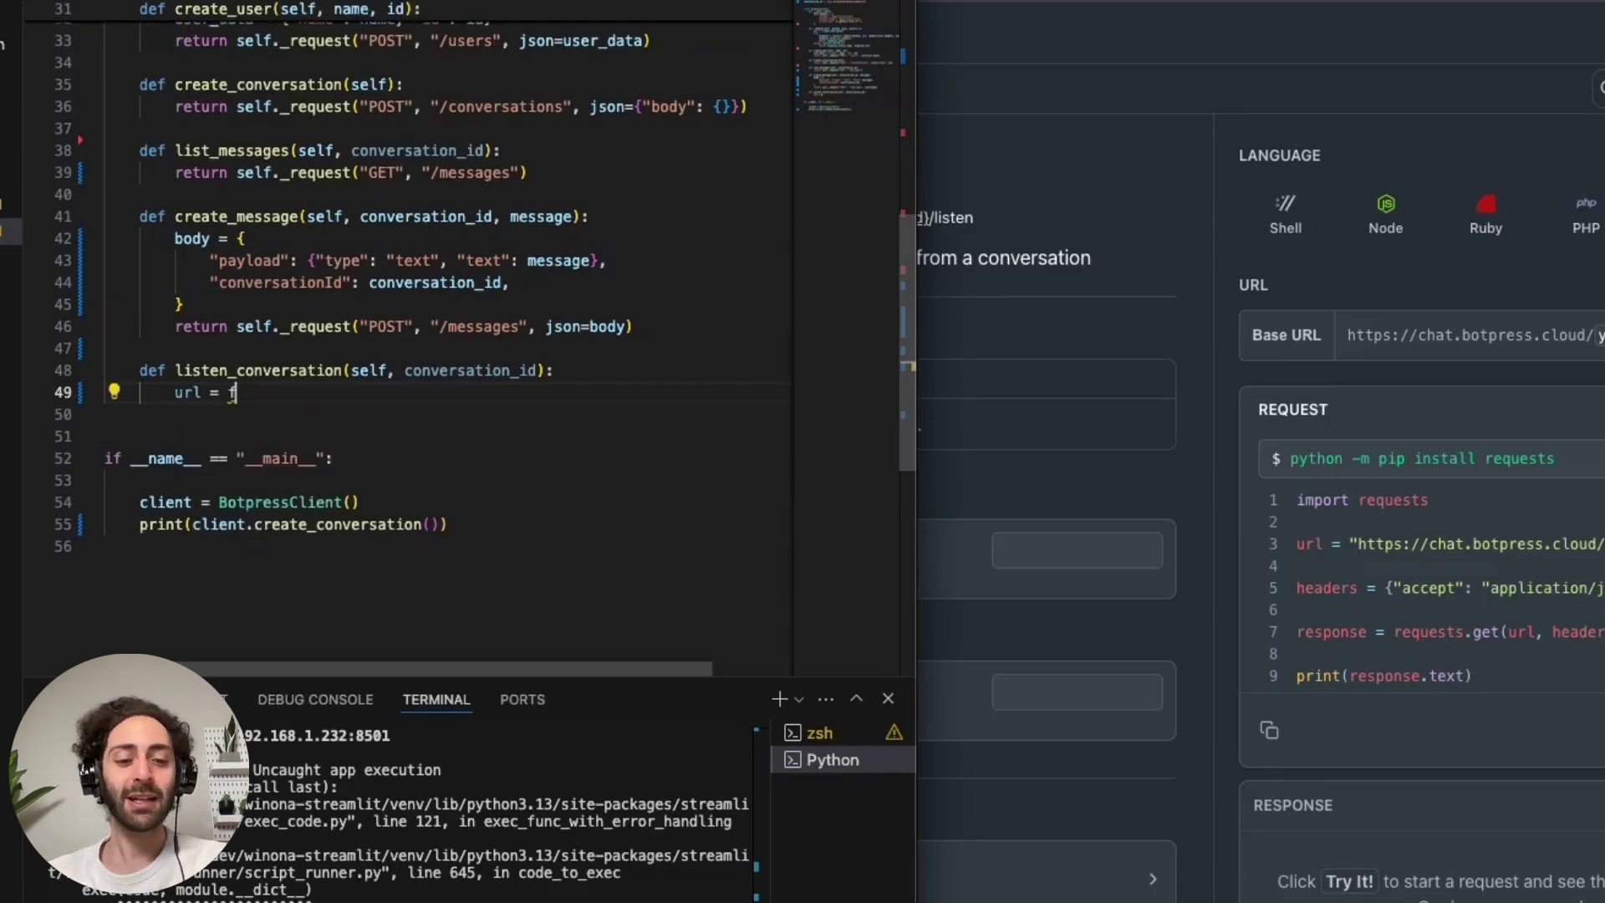
scroll(413, 338, up, 10)
double_click(151, 163)
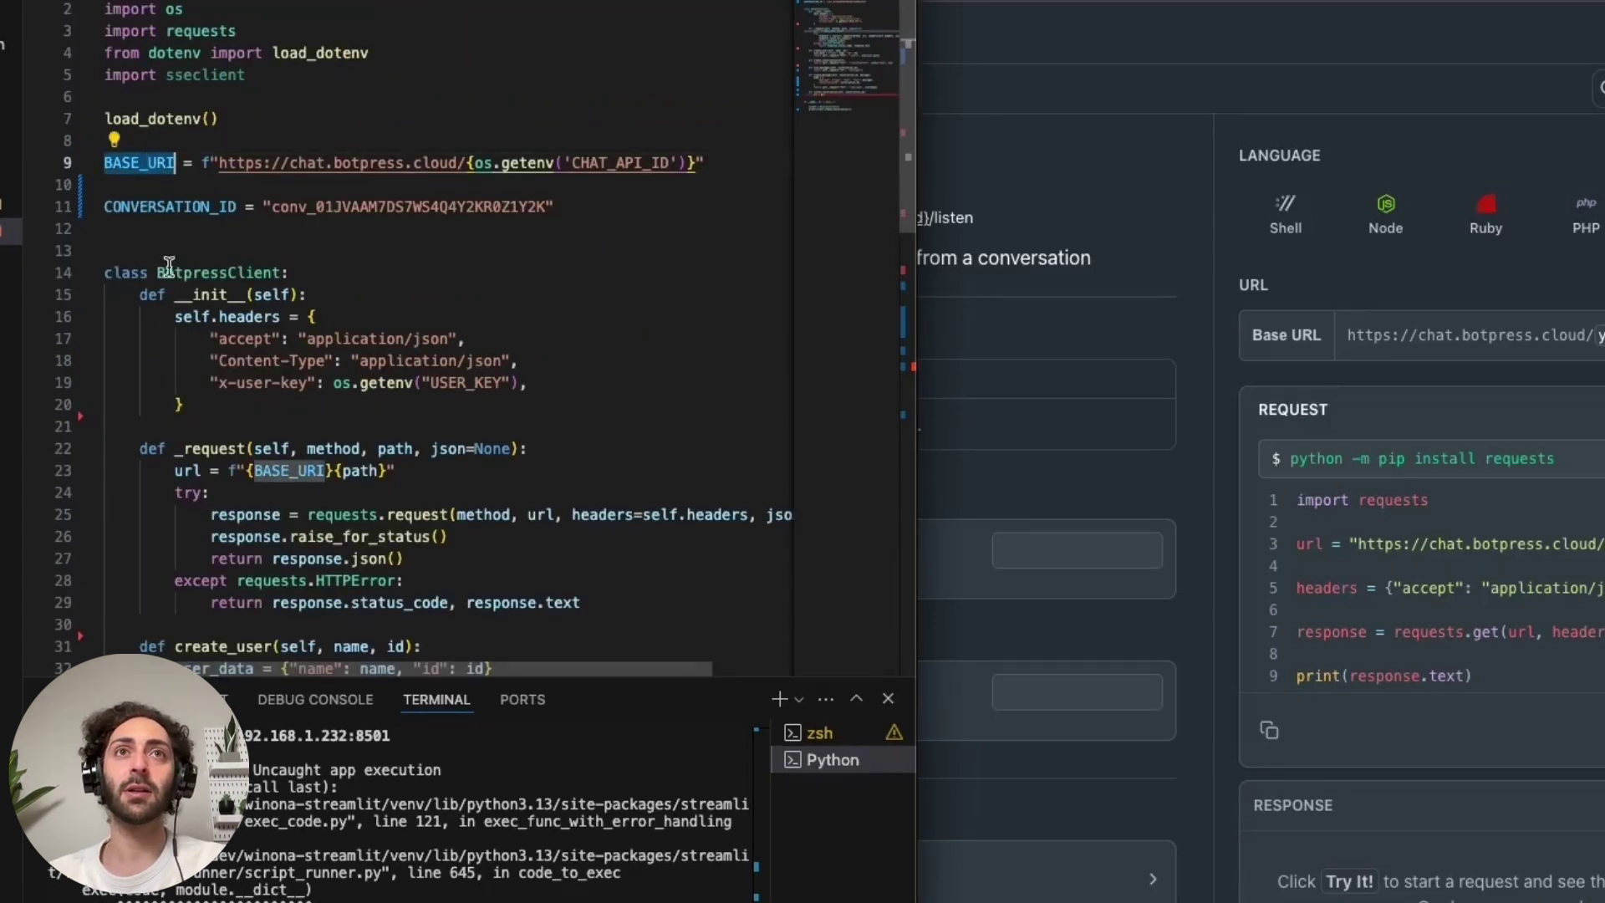
click(313, 426)
key(Return)
text(s)
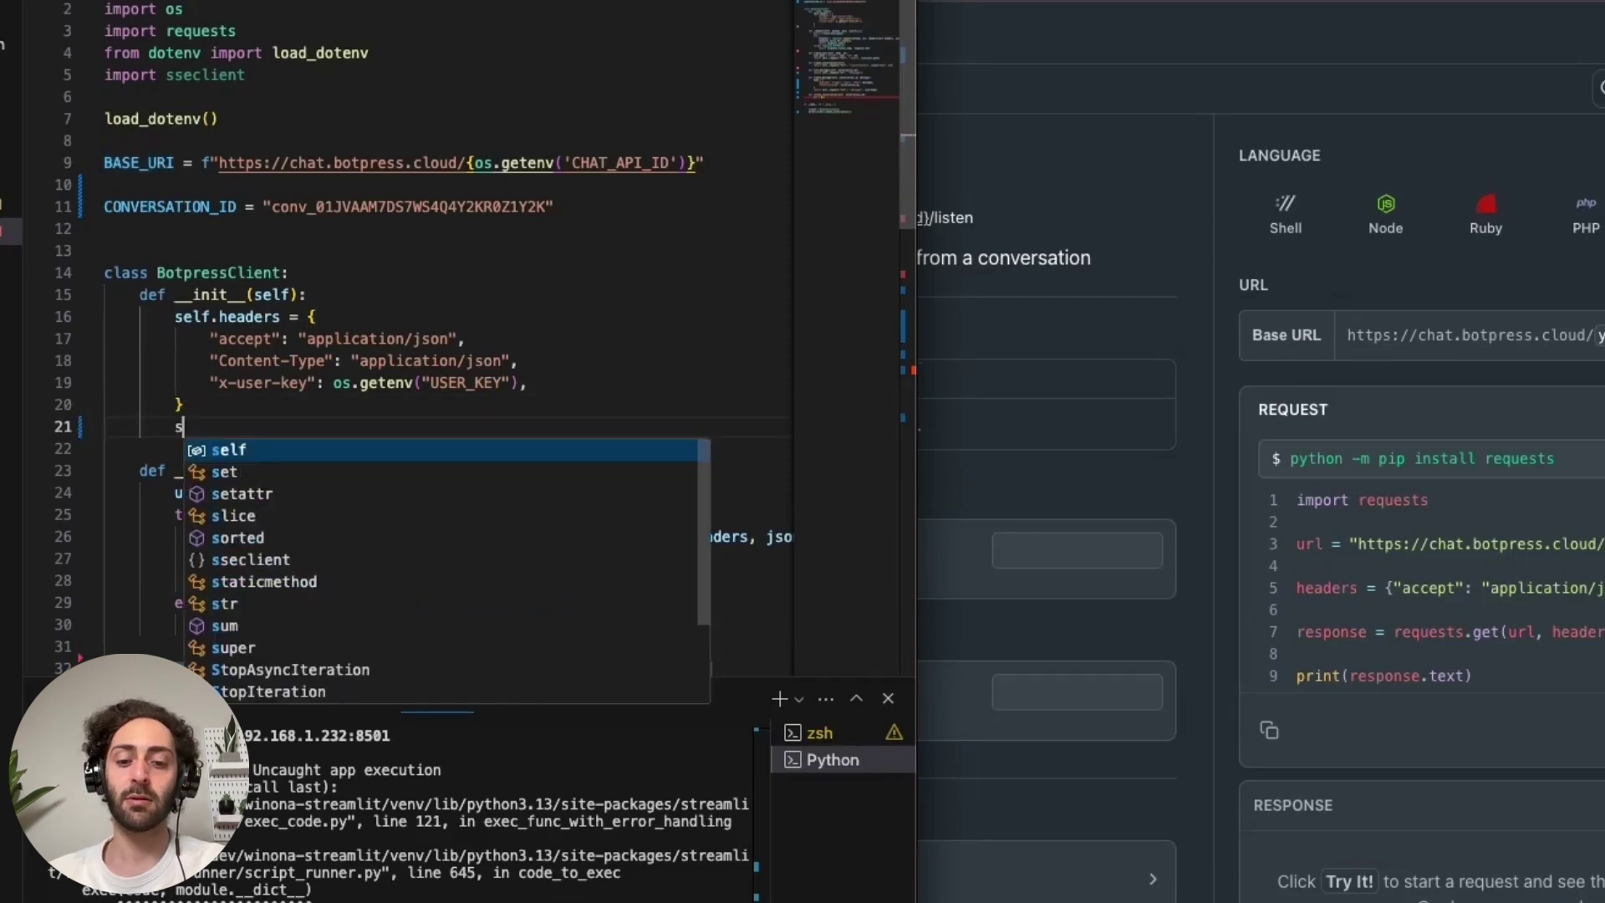
text(elf.base)
key(Tab)
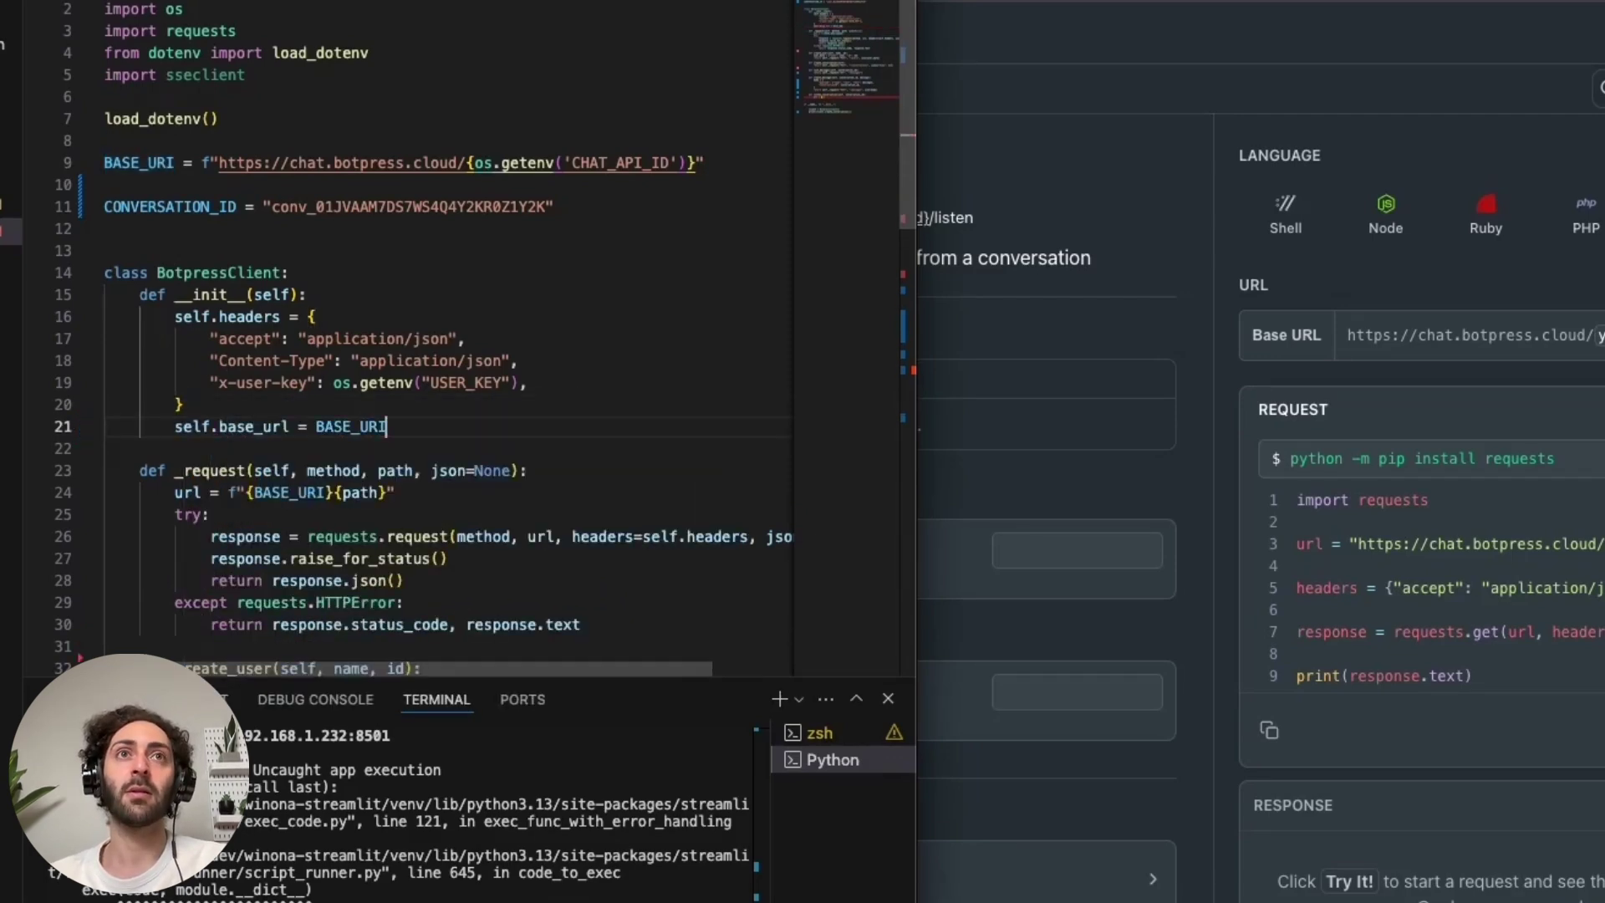
scroll(269, 410, down, 1)
scroll(269, 410, down, 8)
text(url = f{)
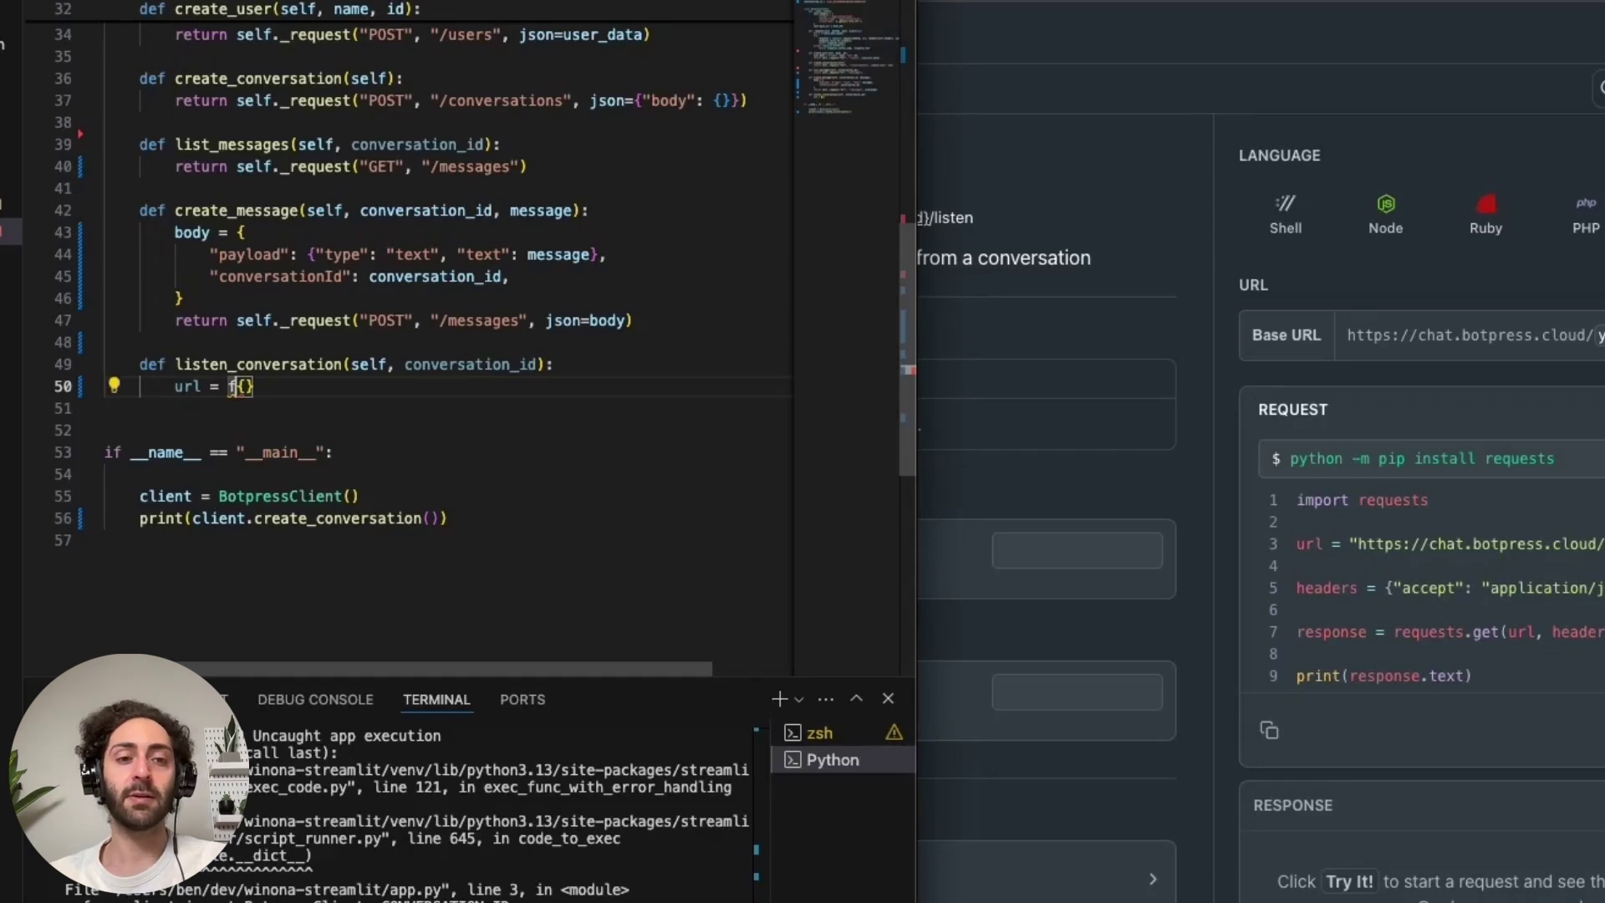
text("{self.base_url}/co)
text(sations/{conve)
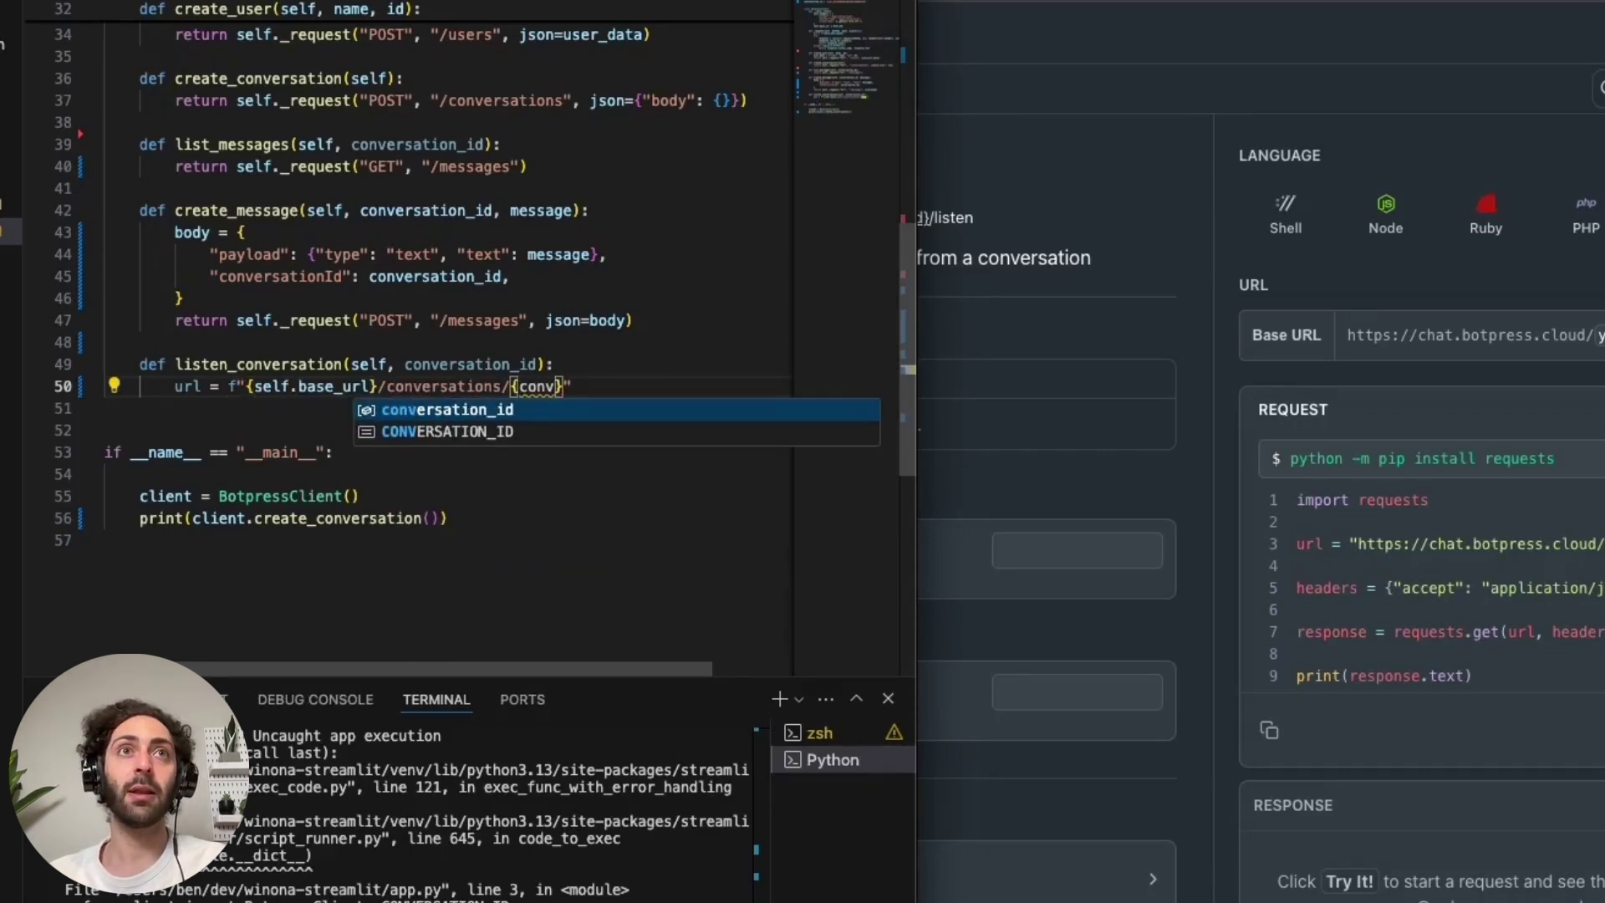
Build the /conversations/{conversation_id}/messages f-string URL in listen_conversation.
key(Tab)
key(alt+Left)
key(alt+Left)
key(alt+Left)
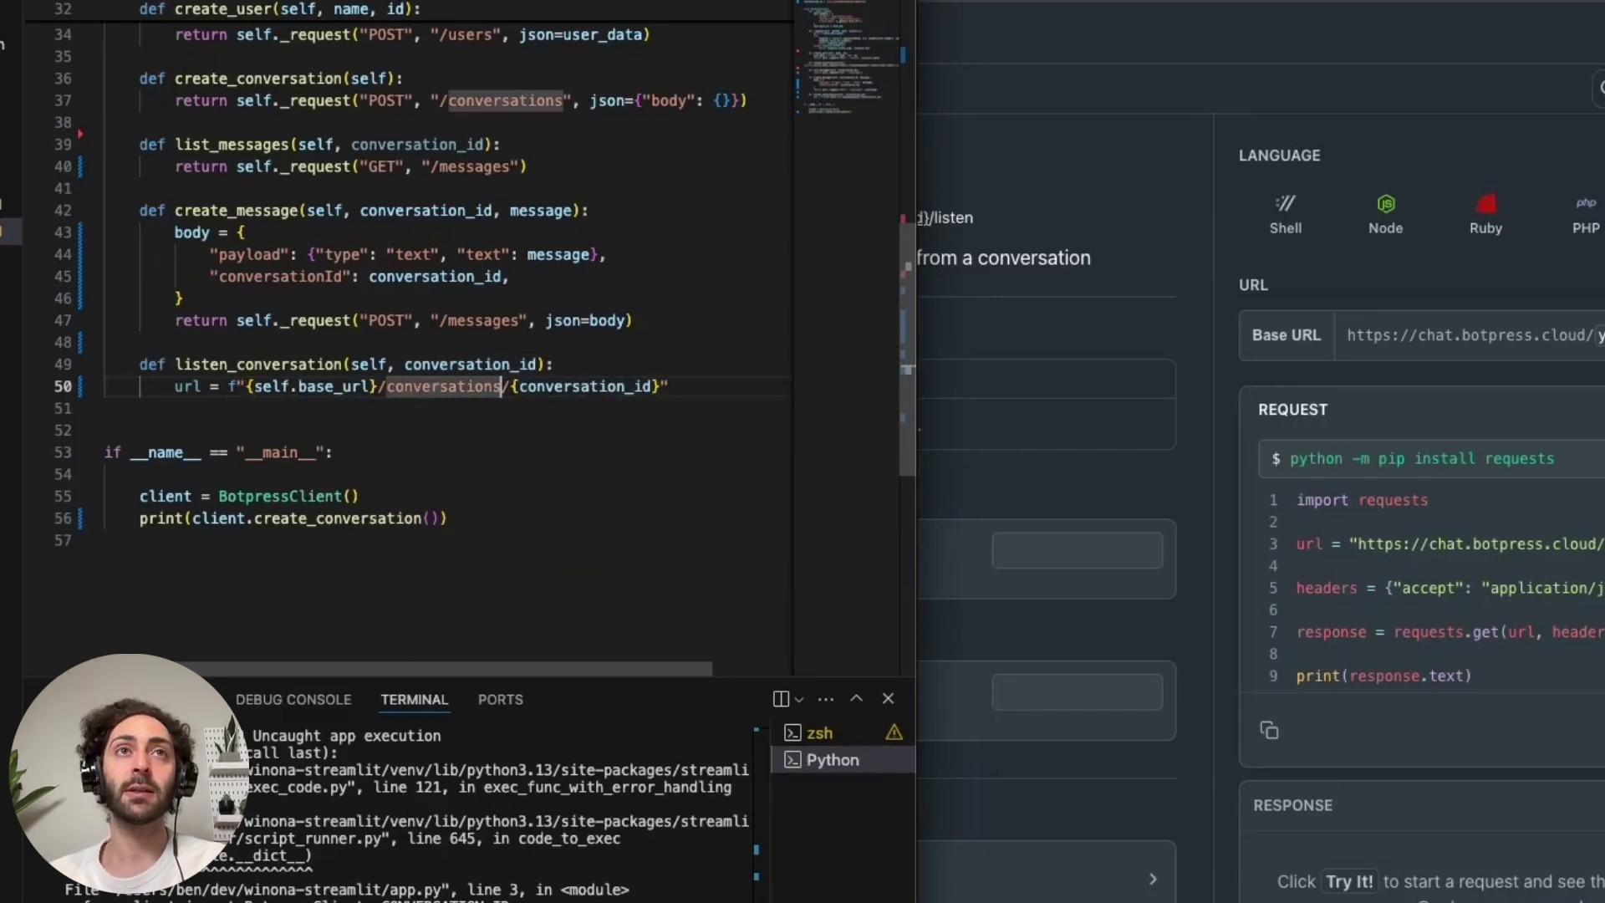
key(alt+Right)
key(alt+Right)
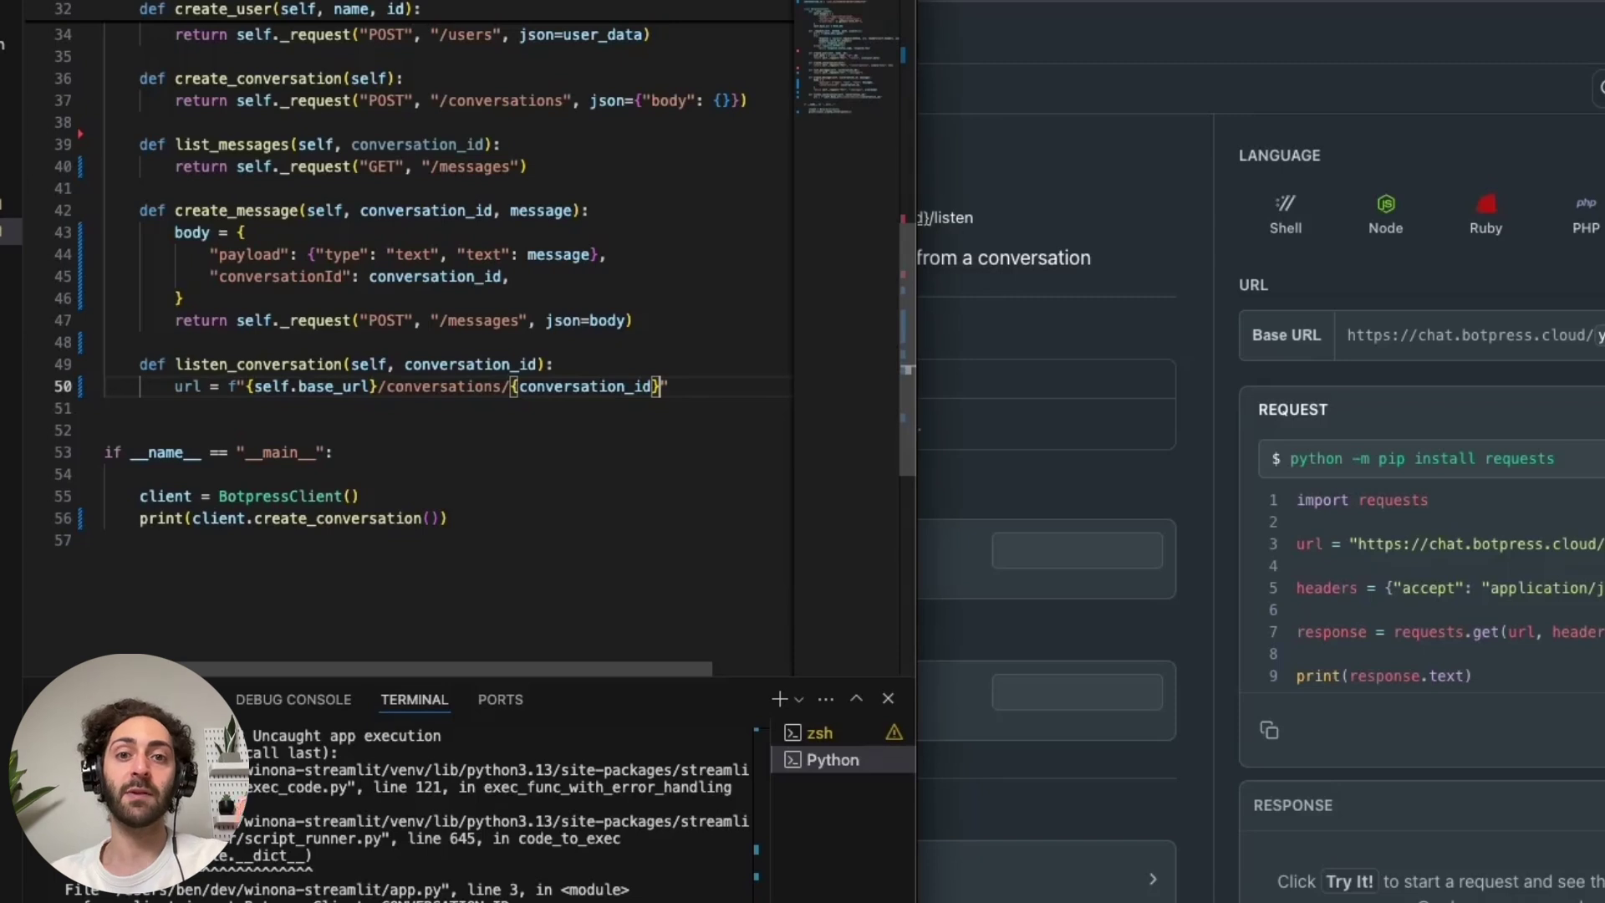
text(/messages)
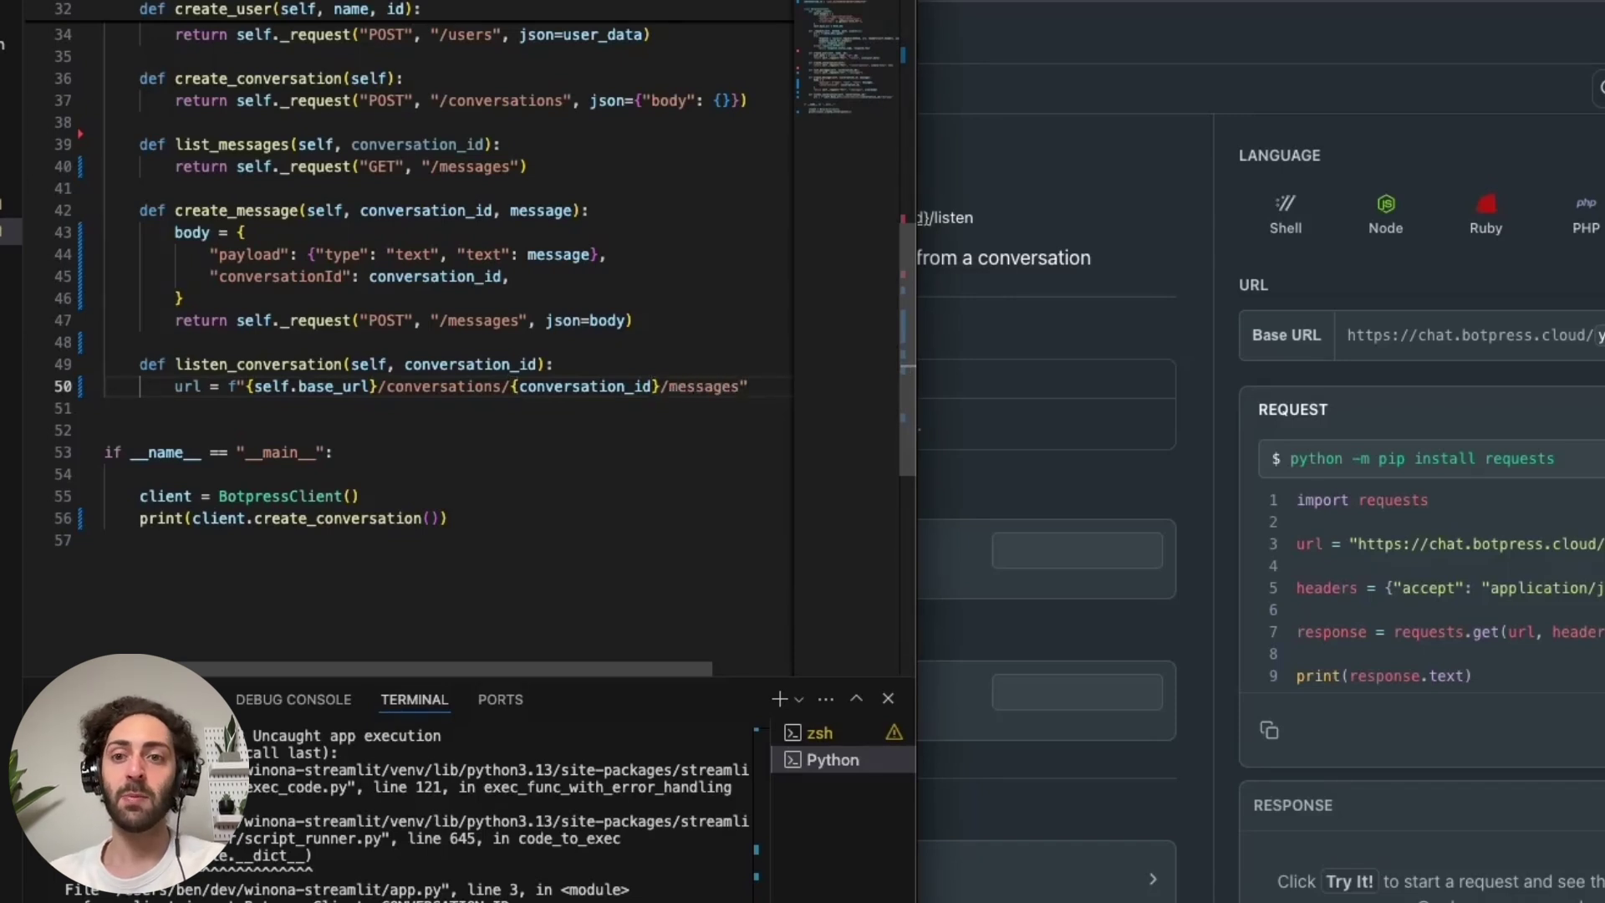
key(Return)
text(f)
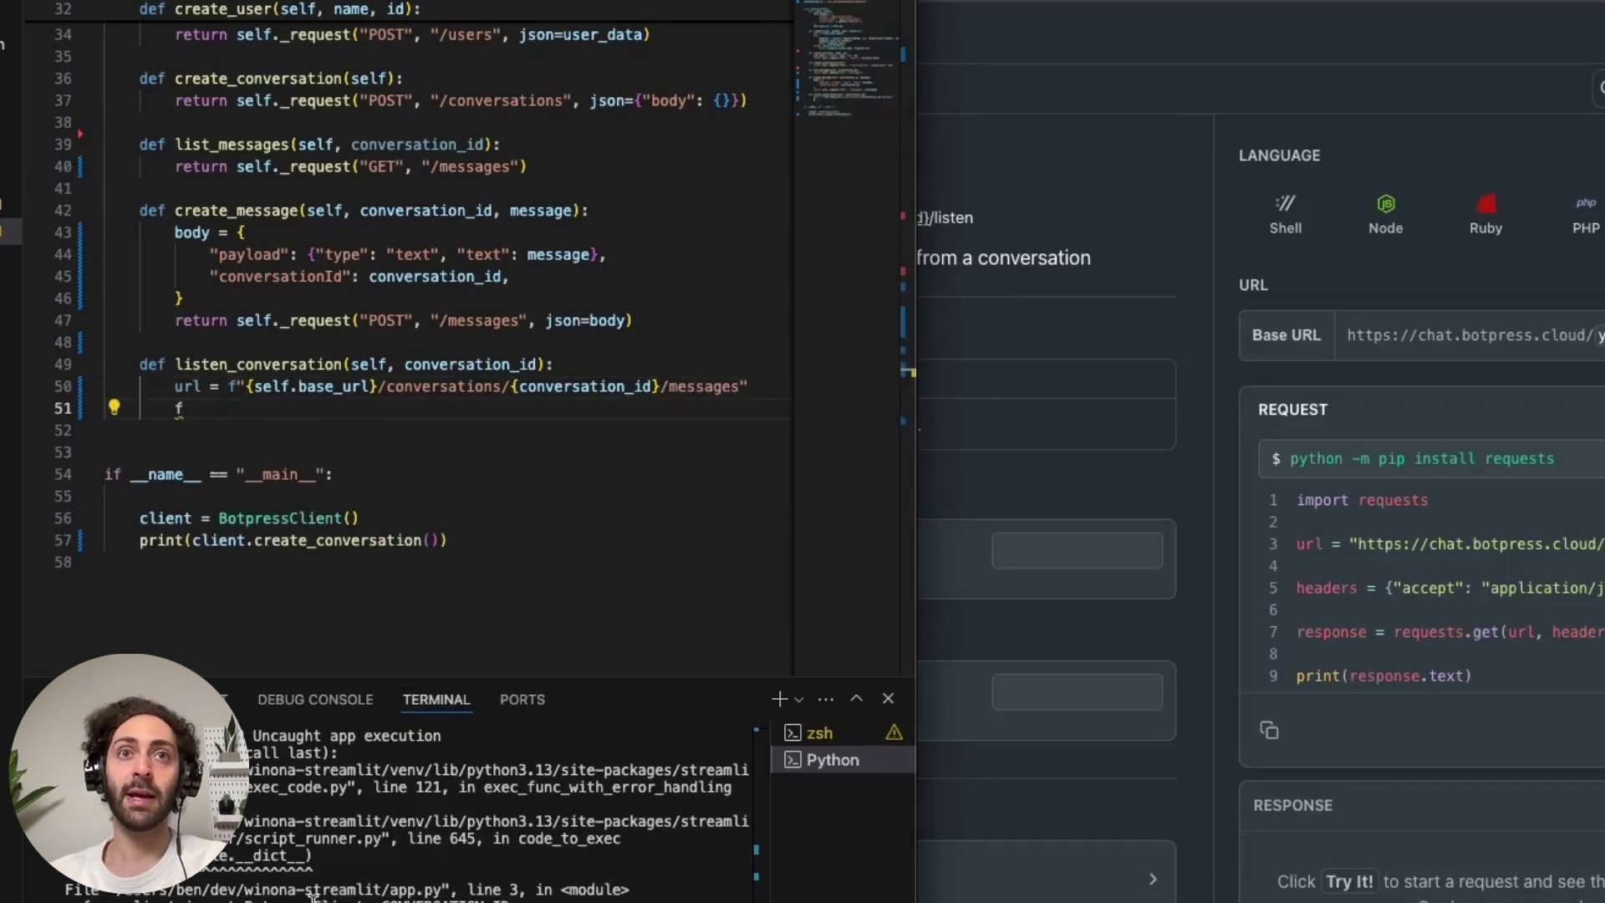
text(prin)
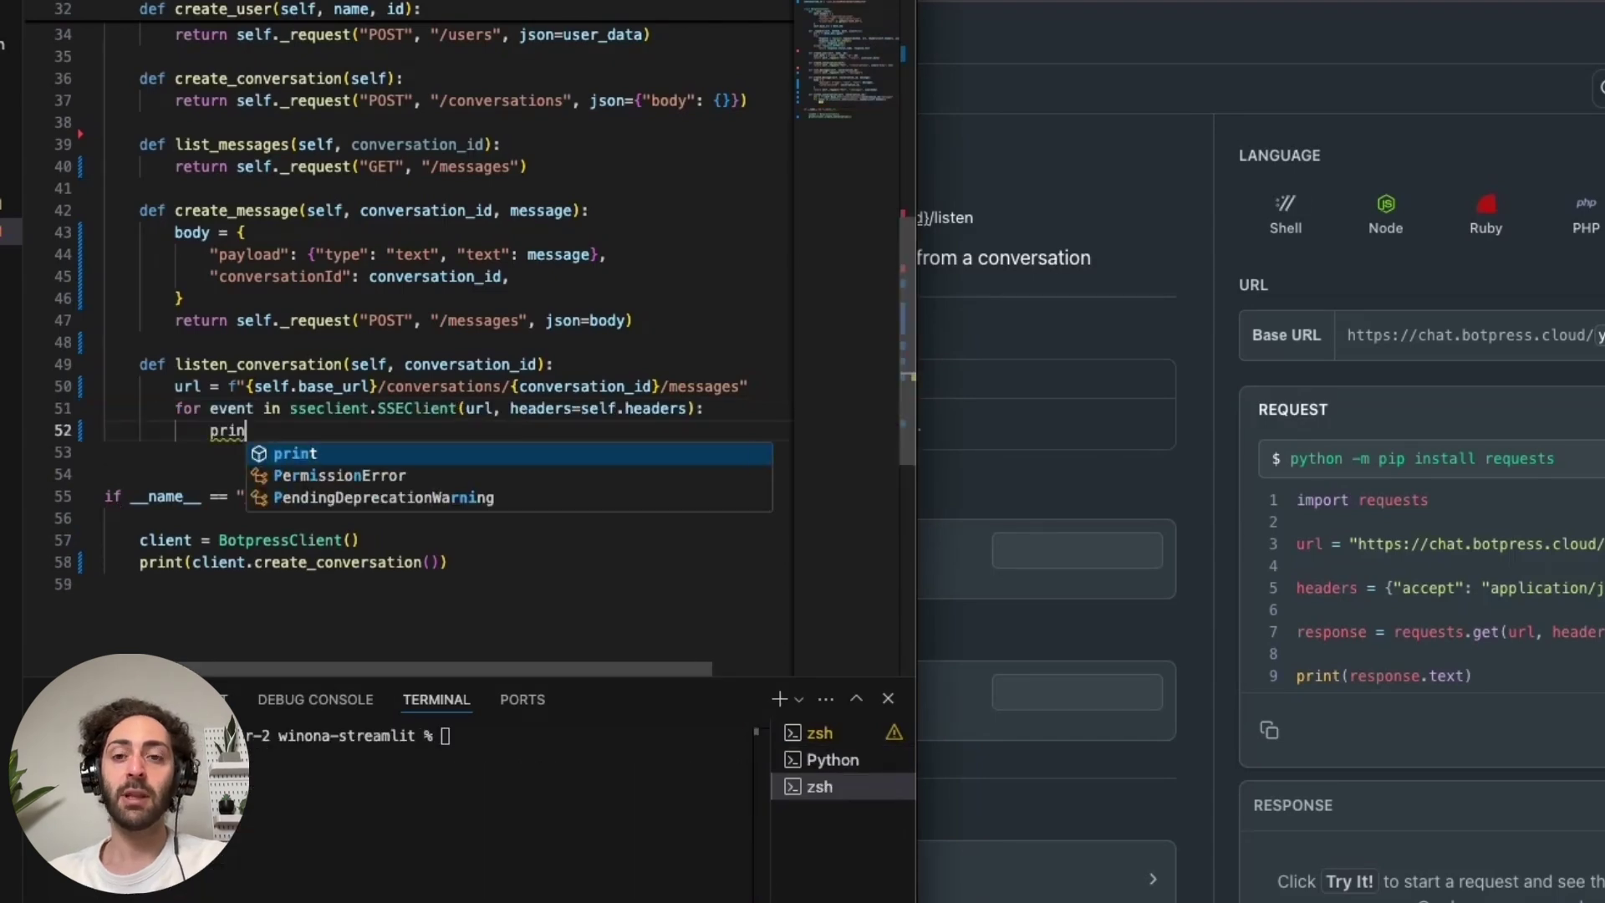
text(t()
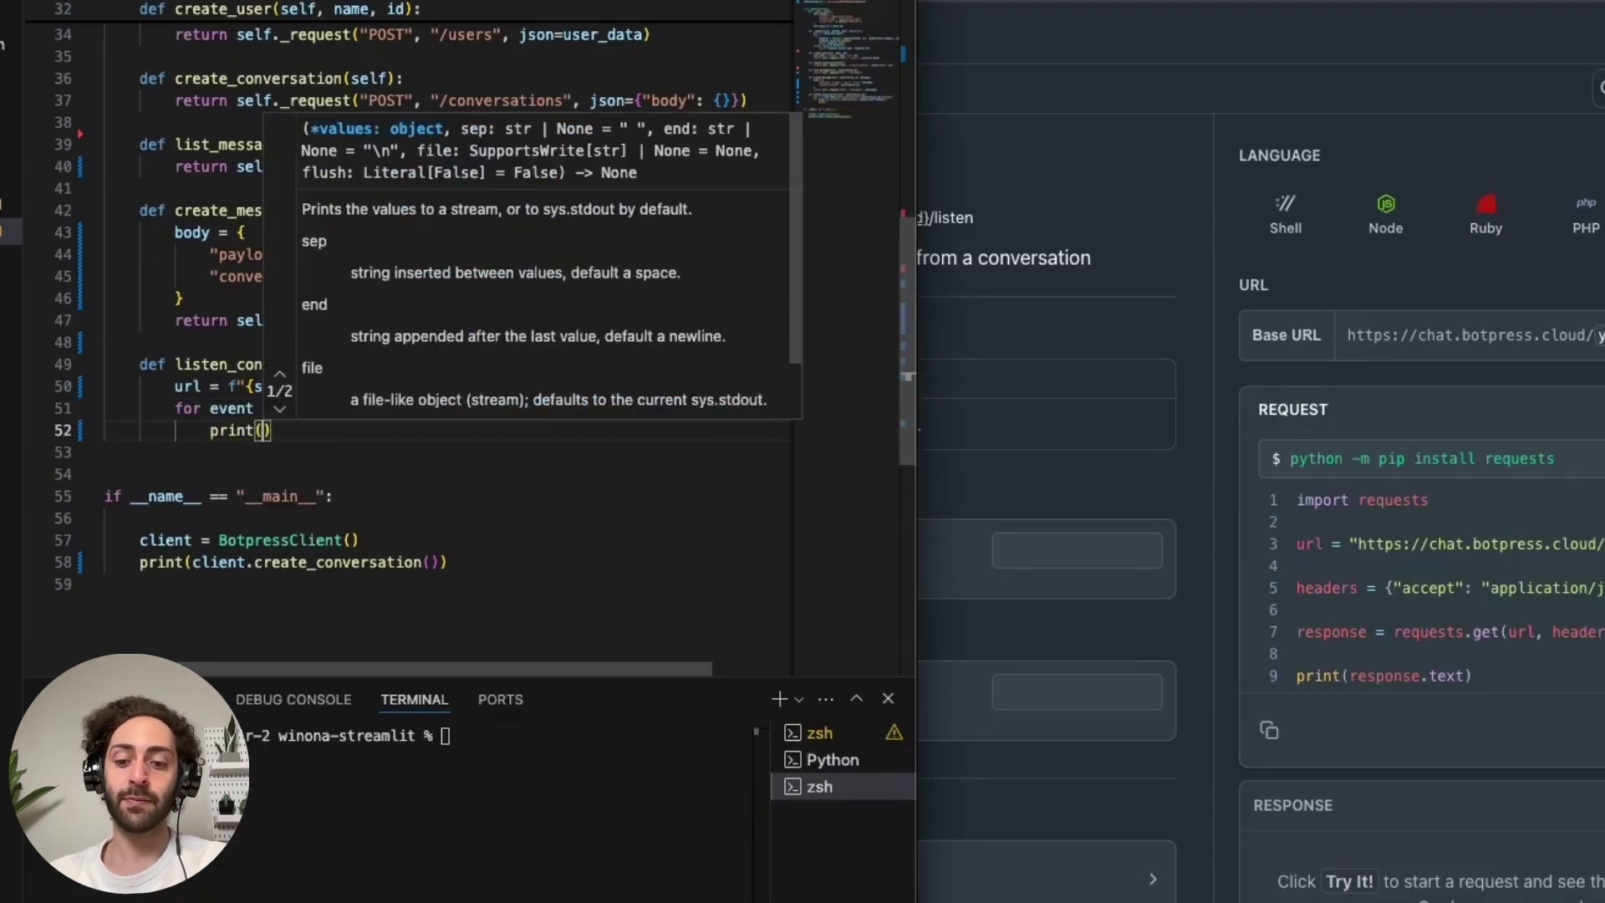
text(event.data)
Change line 58 to call client.listen_conversation(CONVERSATION_ID).
click(821, 786)
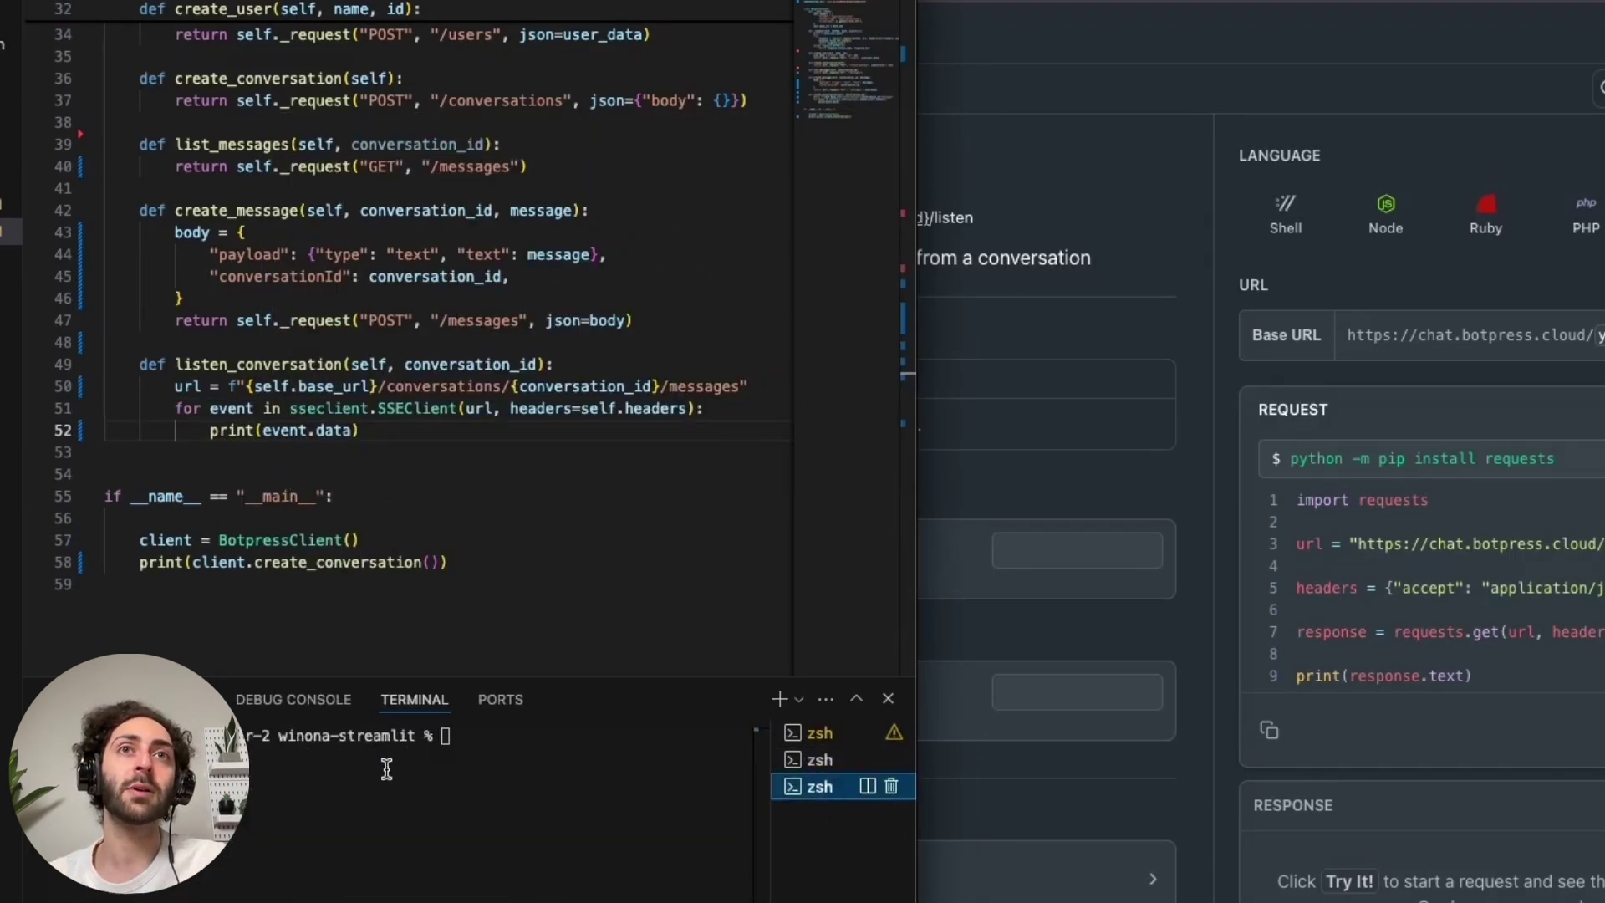
click(319, 562)
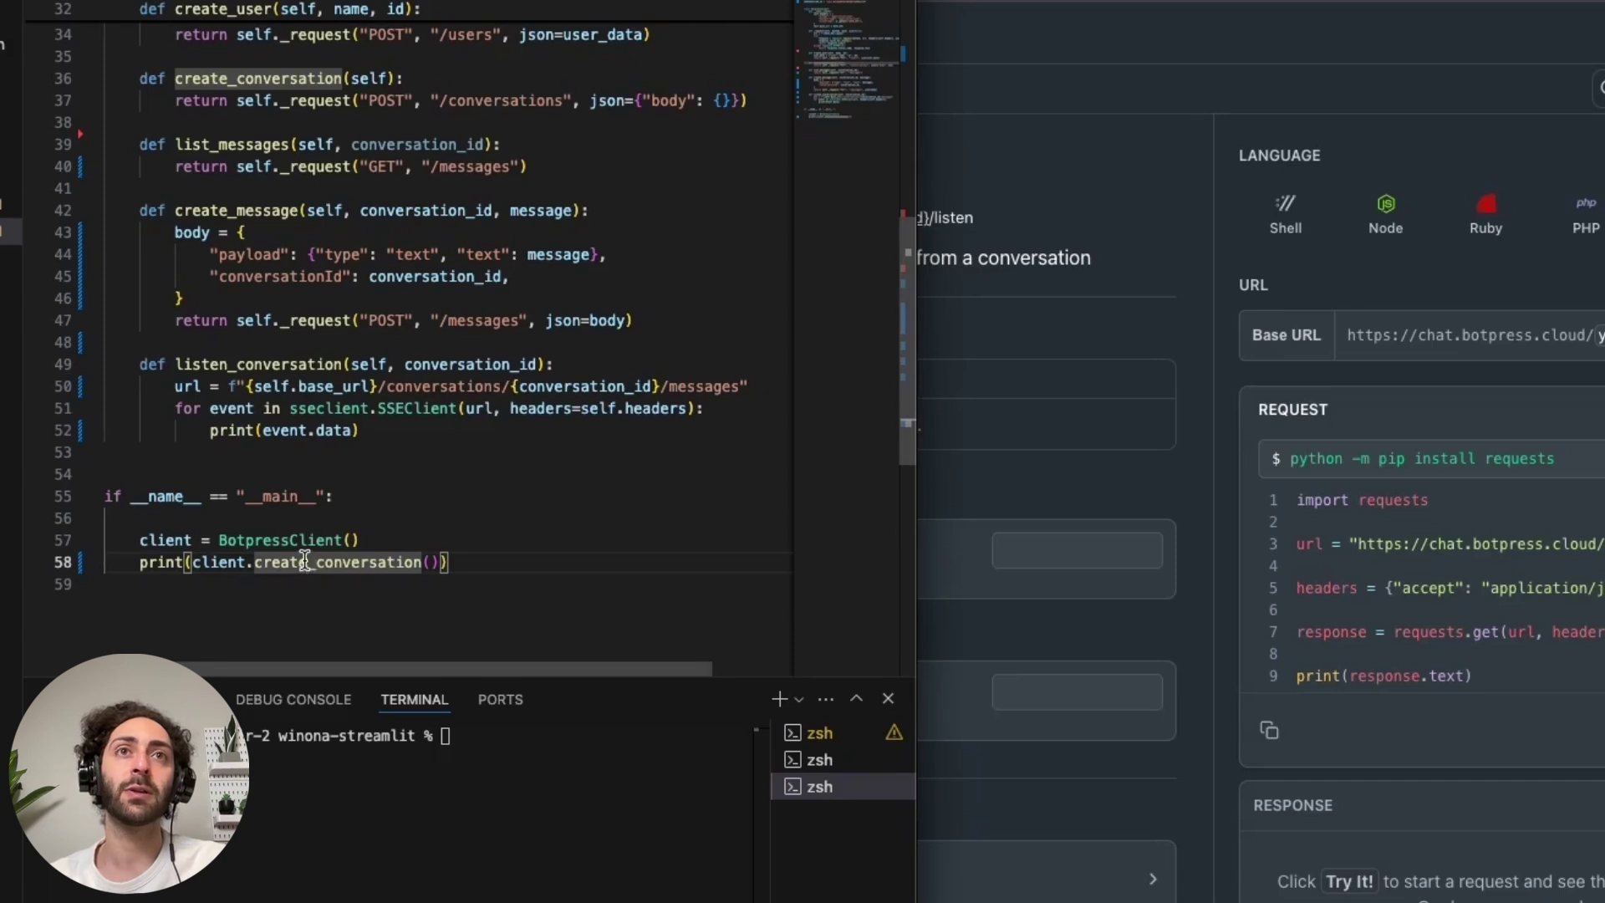
key(ctrl+z)
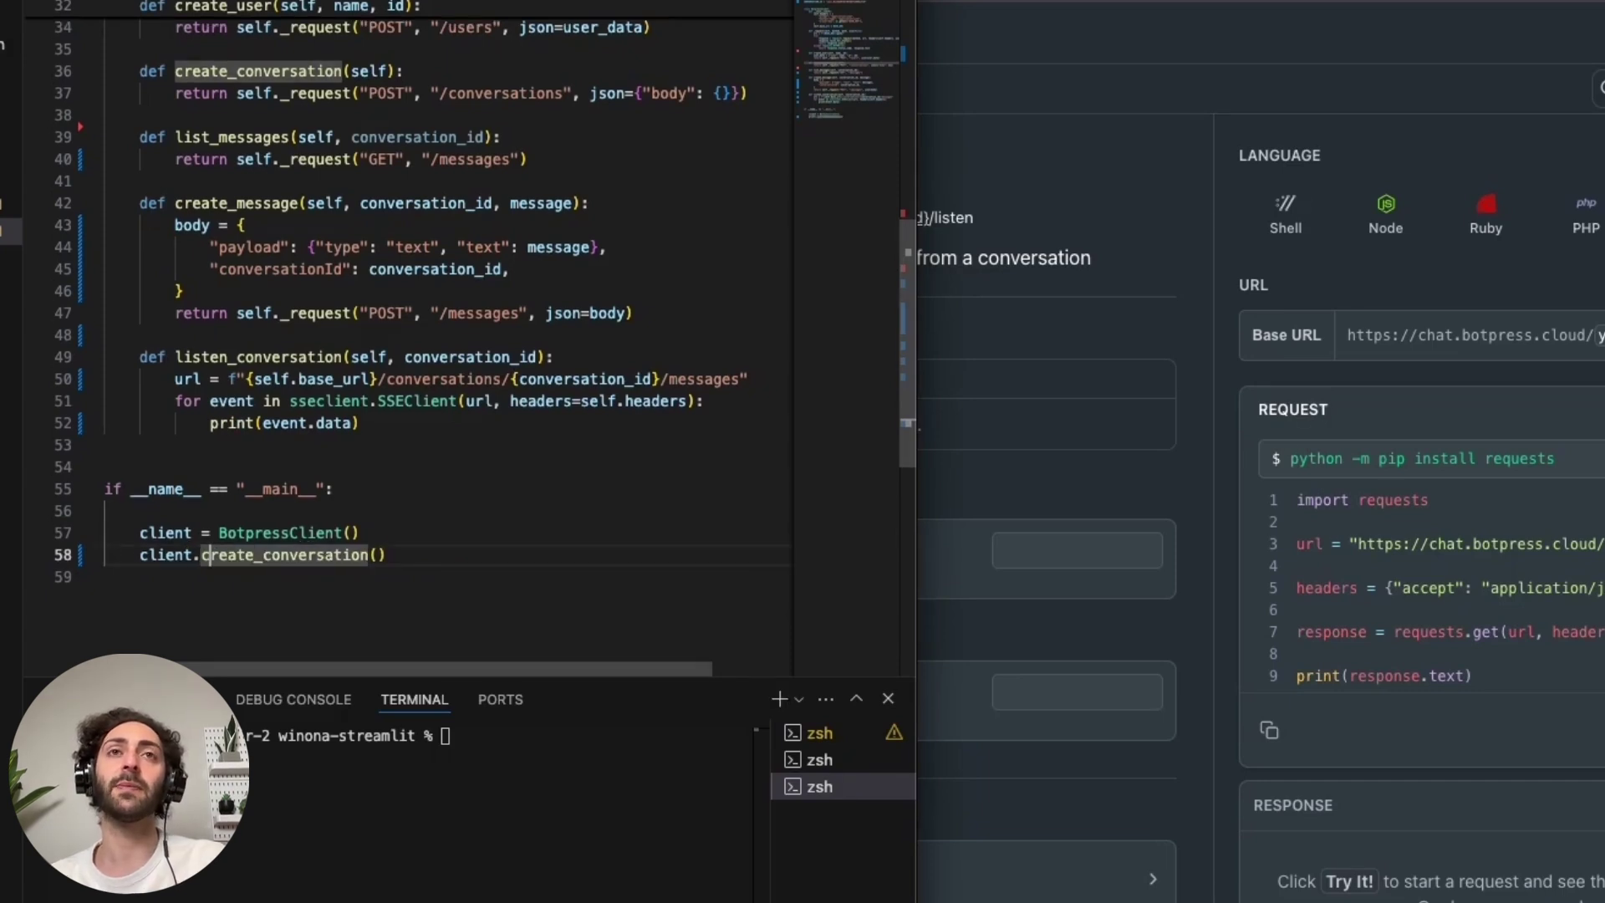
key(ctrl+z)
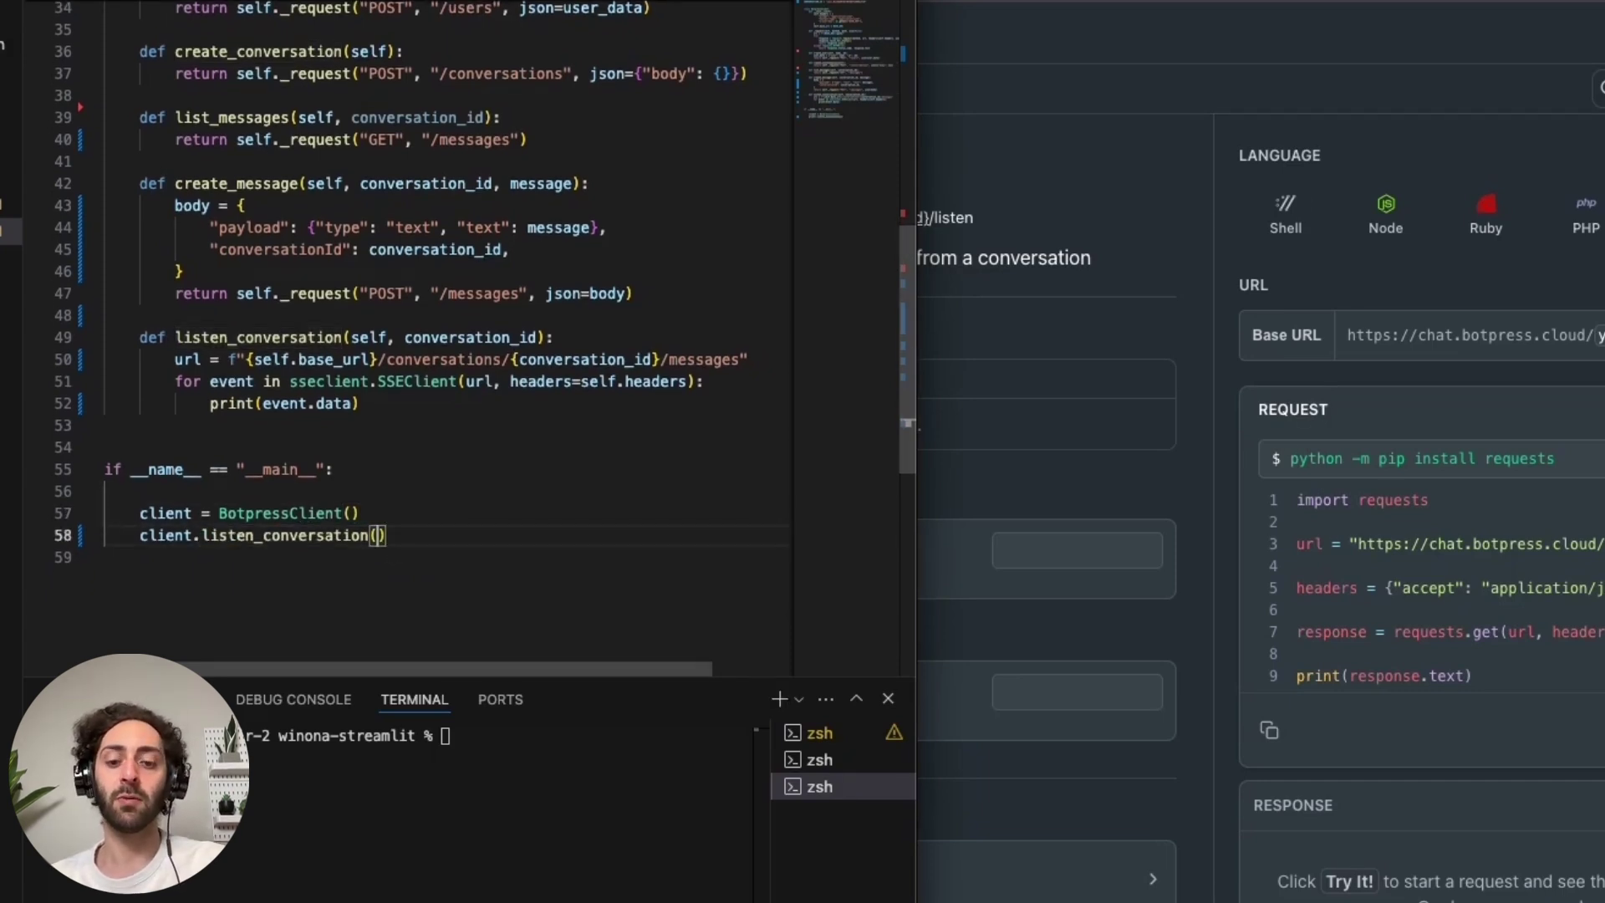
text(CON)
key(Tab)
Run python client.py in the terminal as the conversation listener.
click(819, 758)
click(817, 787)
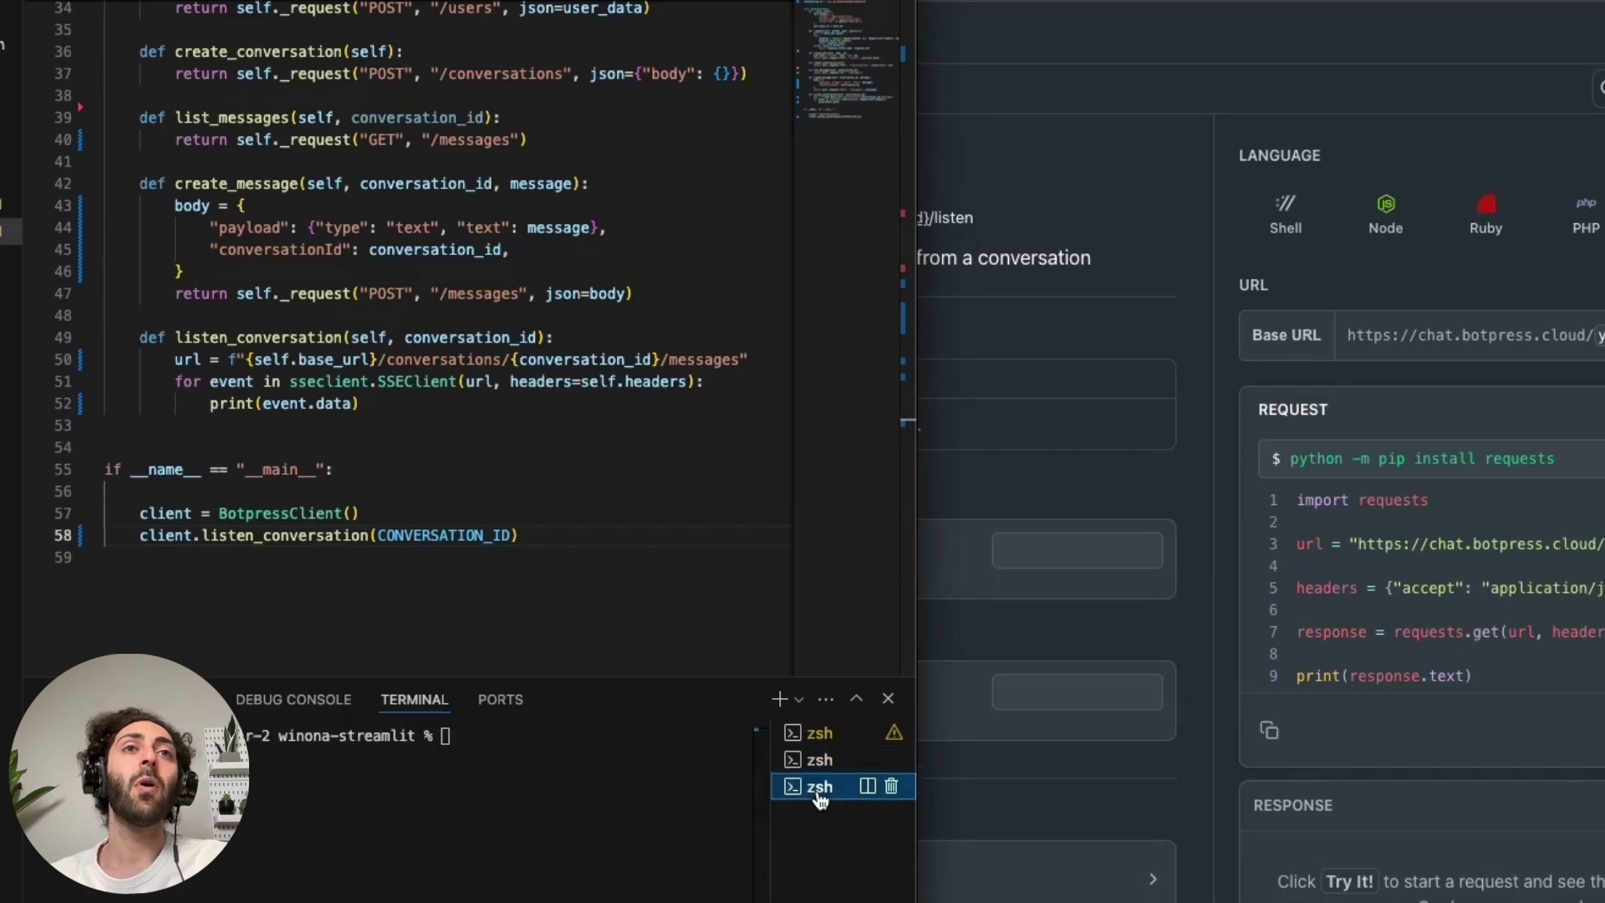
text(python client.py)
key(Return)
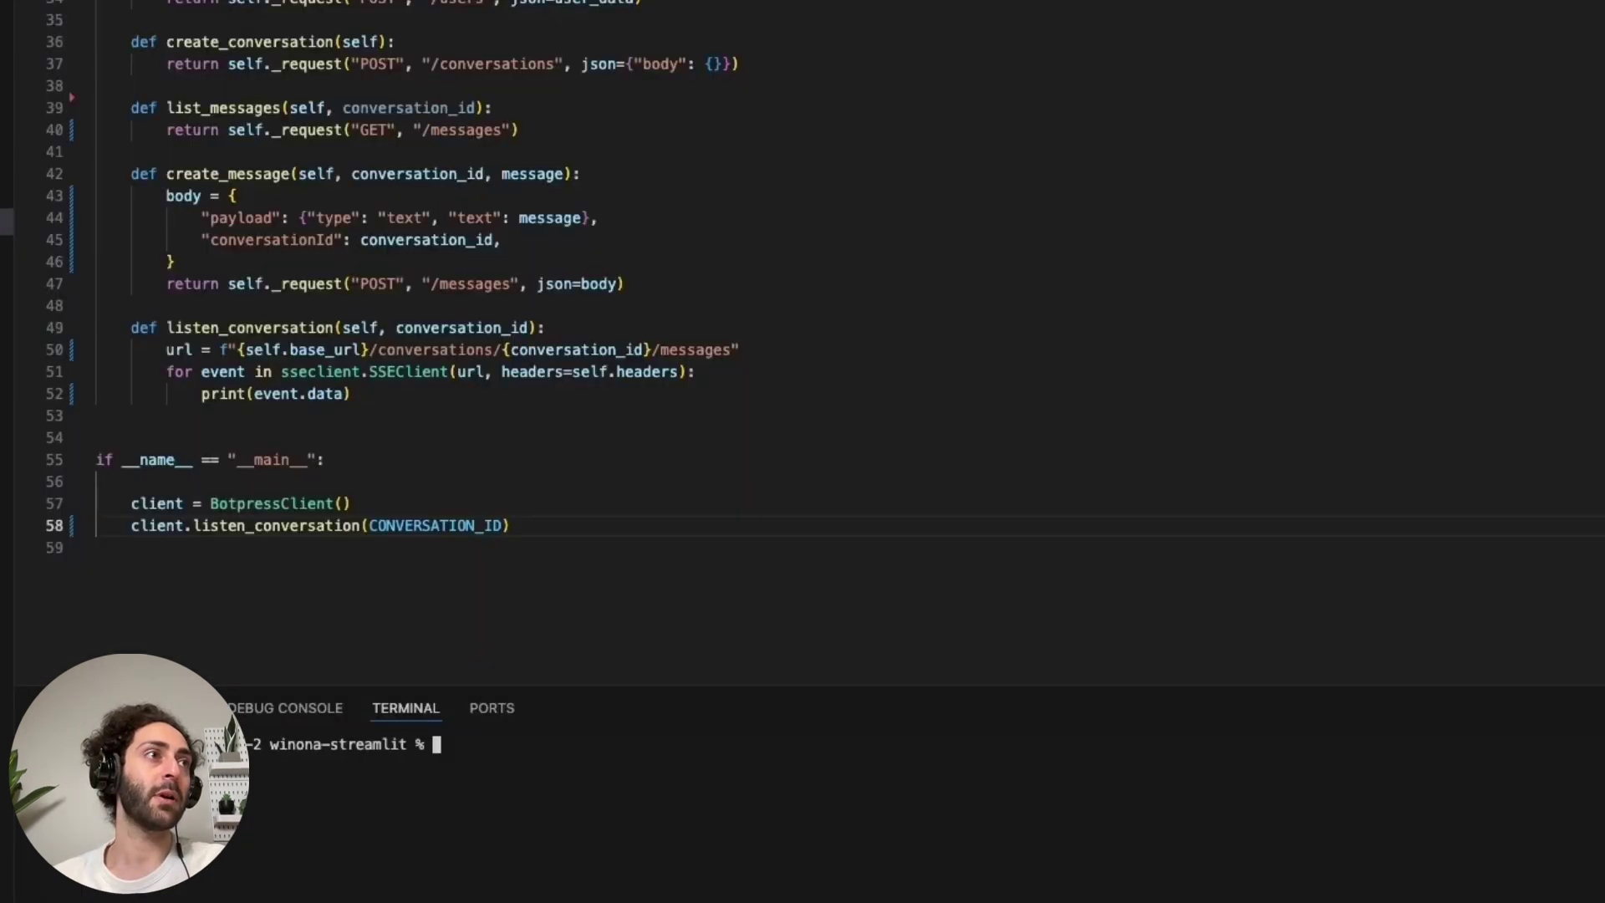
key(Up)
Split the terminal and start an interactive Python shell in the new pane.
right_click(1055, 725)
click(1061, 762)
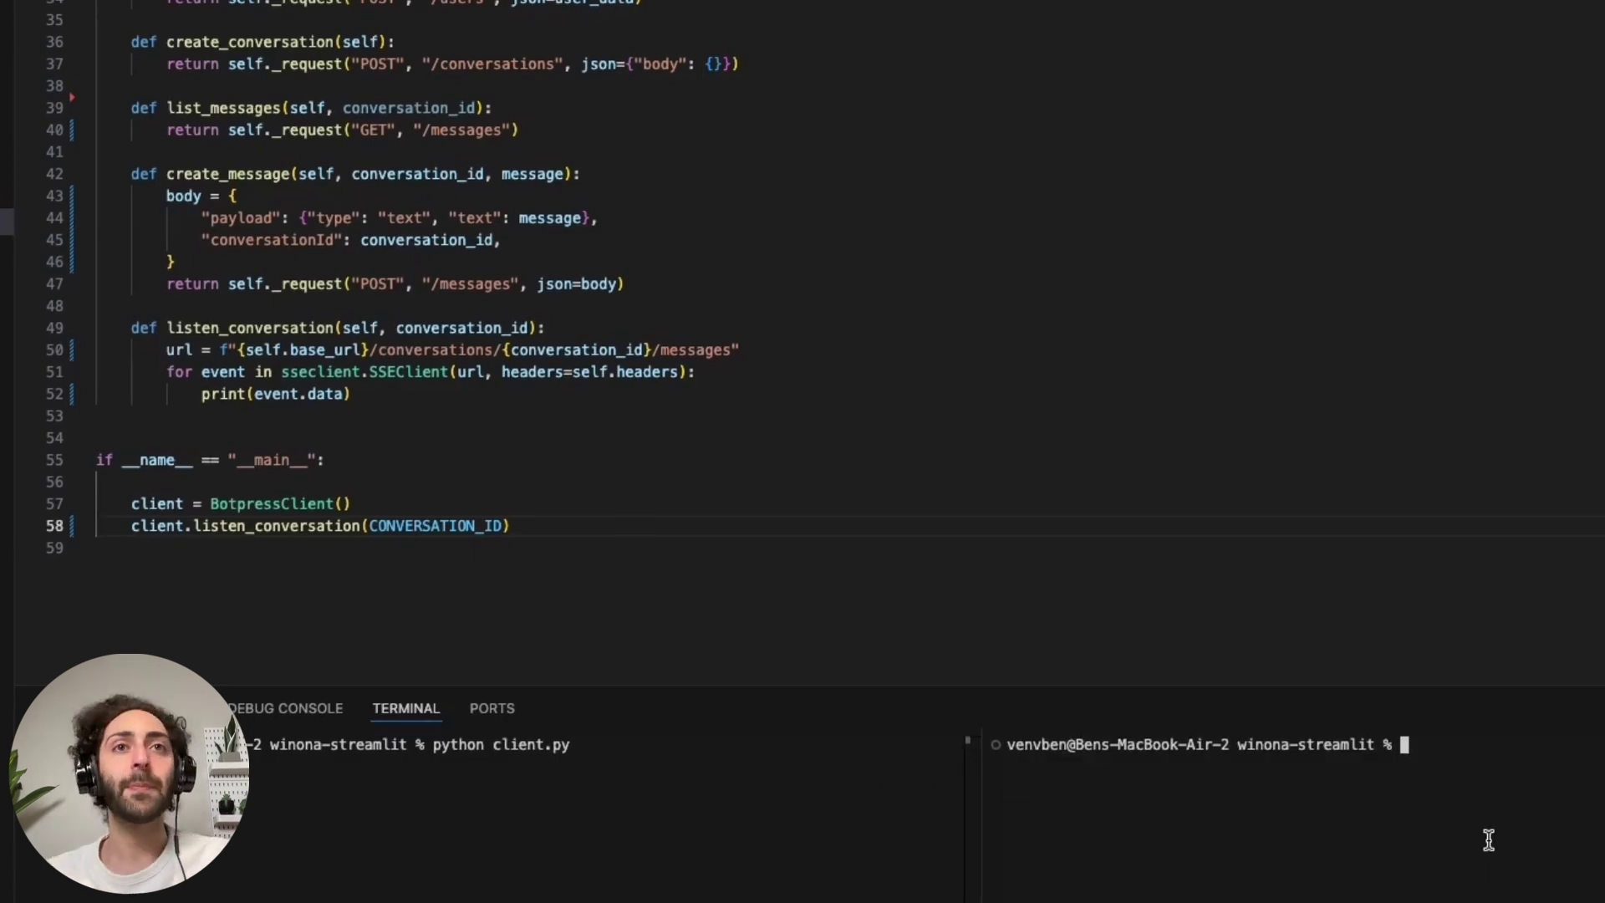
text(python)
key(Return)
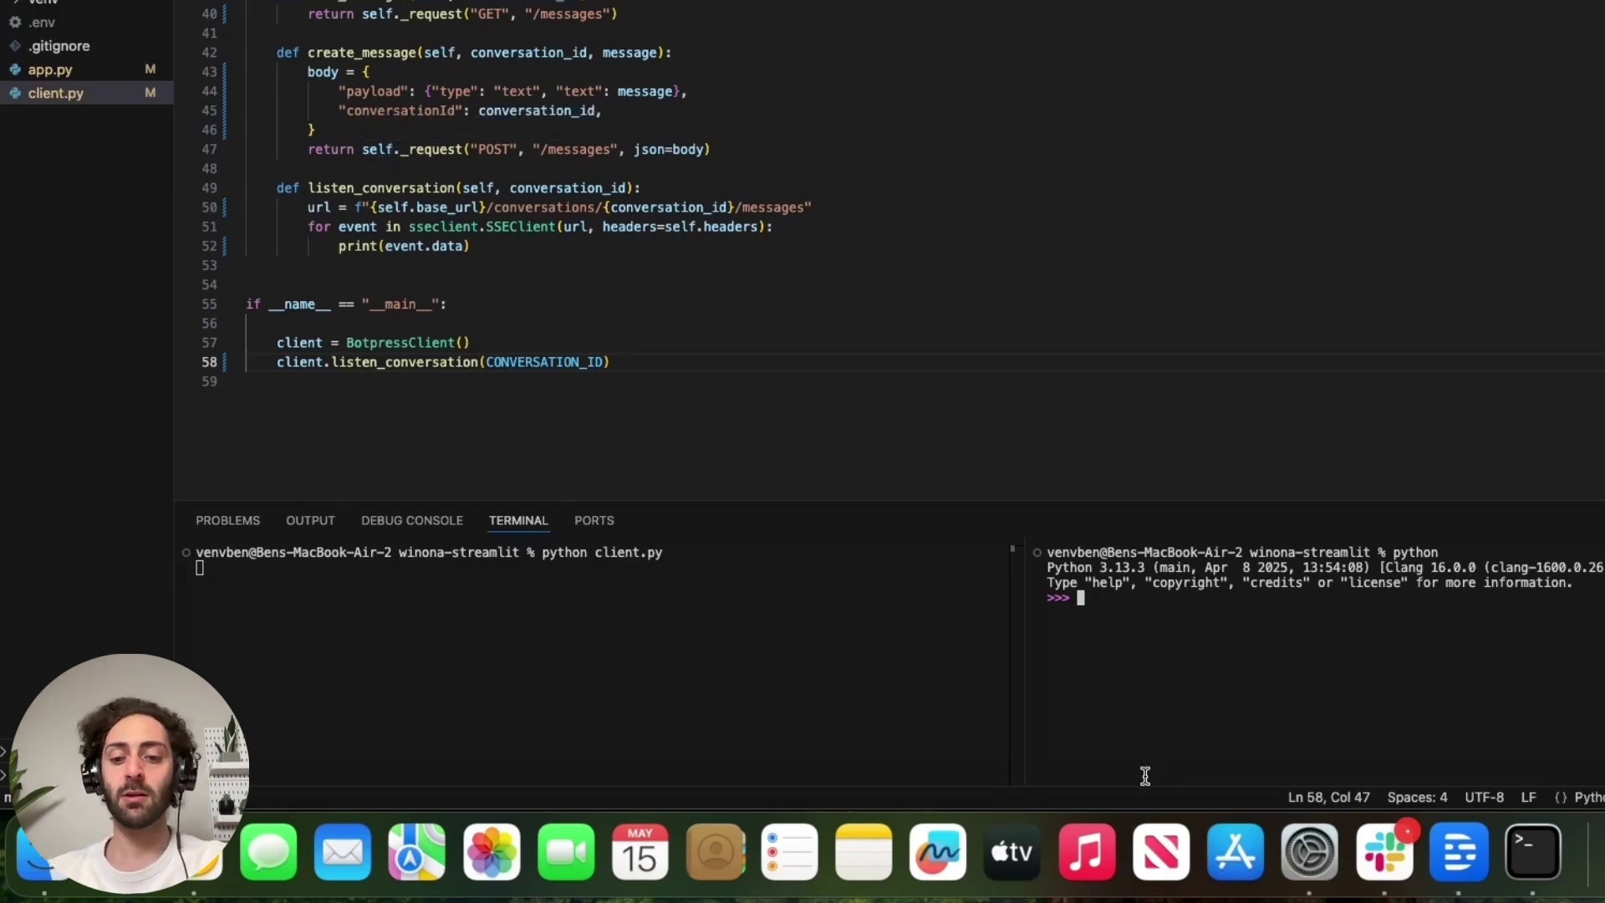
text(from)
scroll(763, 152, up, 10)
text(clien)
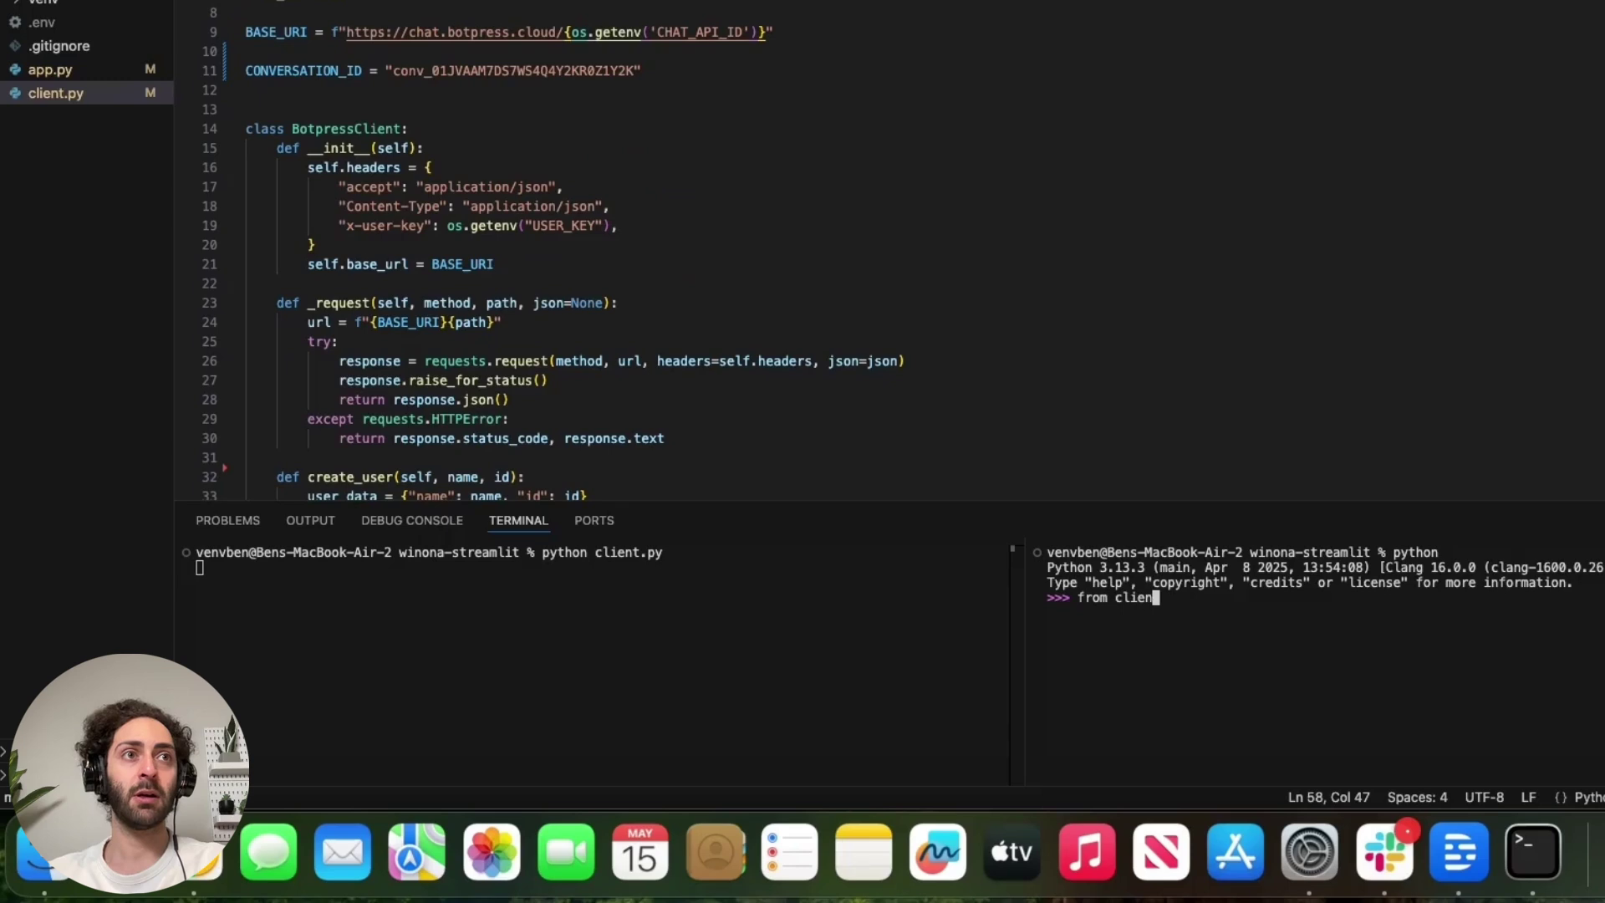
text(t import *)
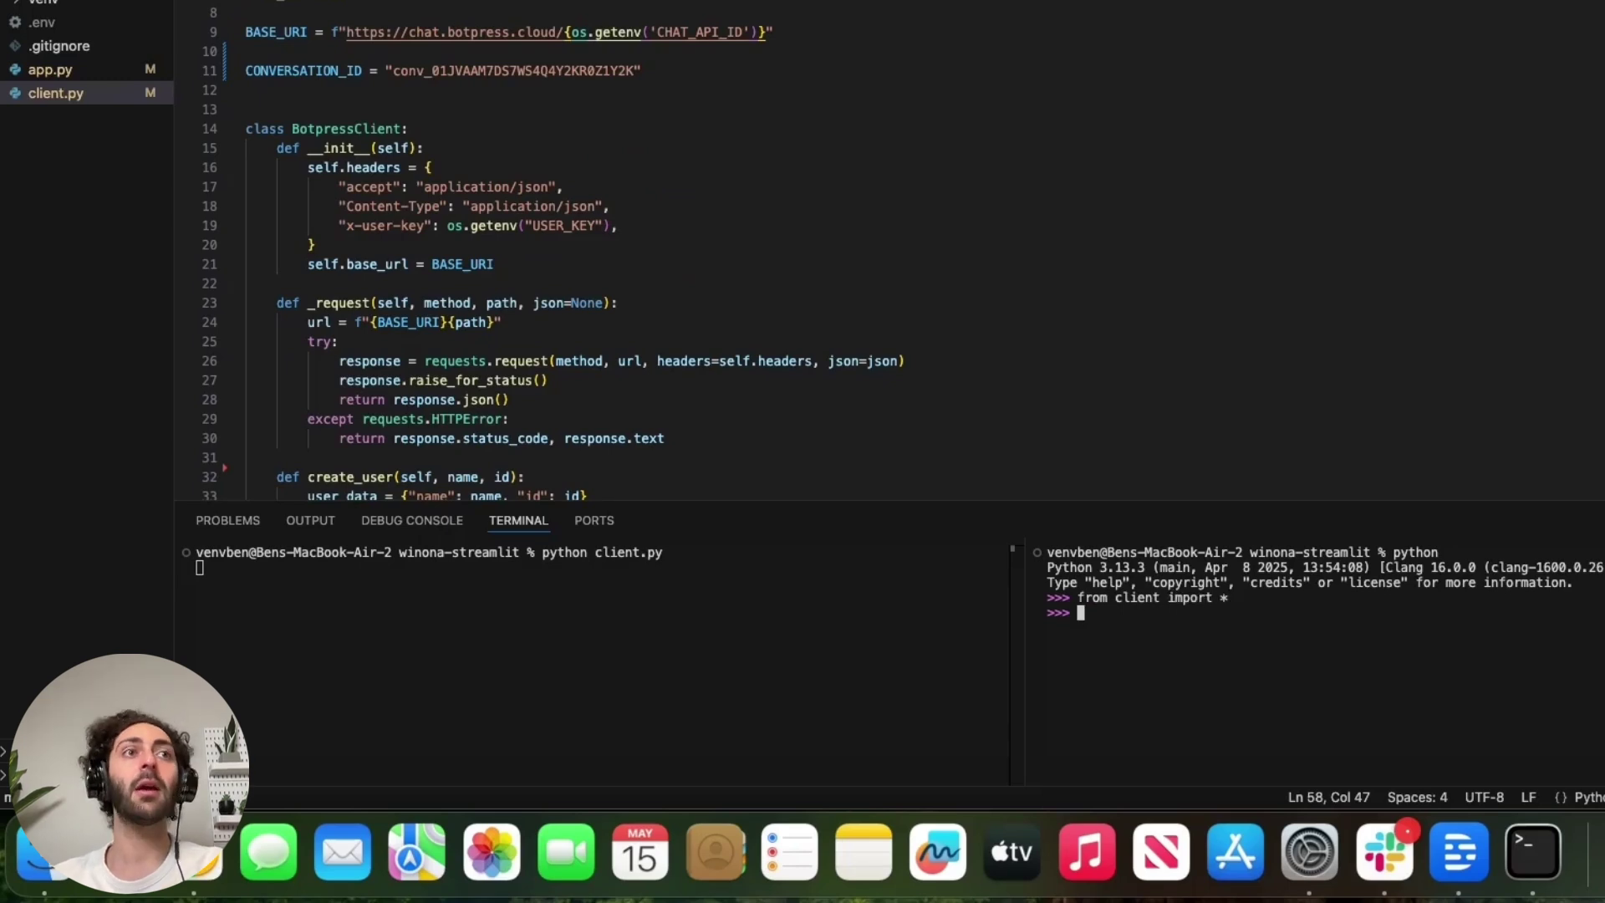
scroll(762, 251, down, 10)
text(client = BotpressClient())
Create a BotpressClient in the Python shell and send a test message to CONVERSATION_ID.
key(Return)
scroll(438, 179, up, 3)
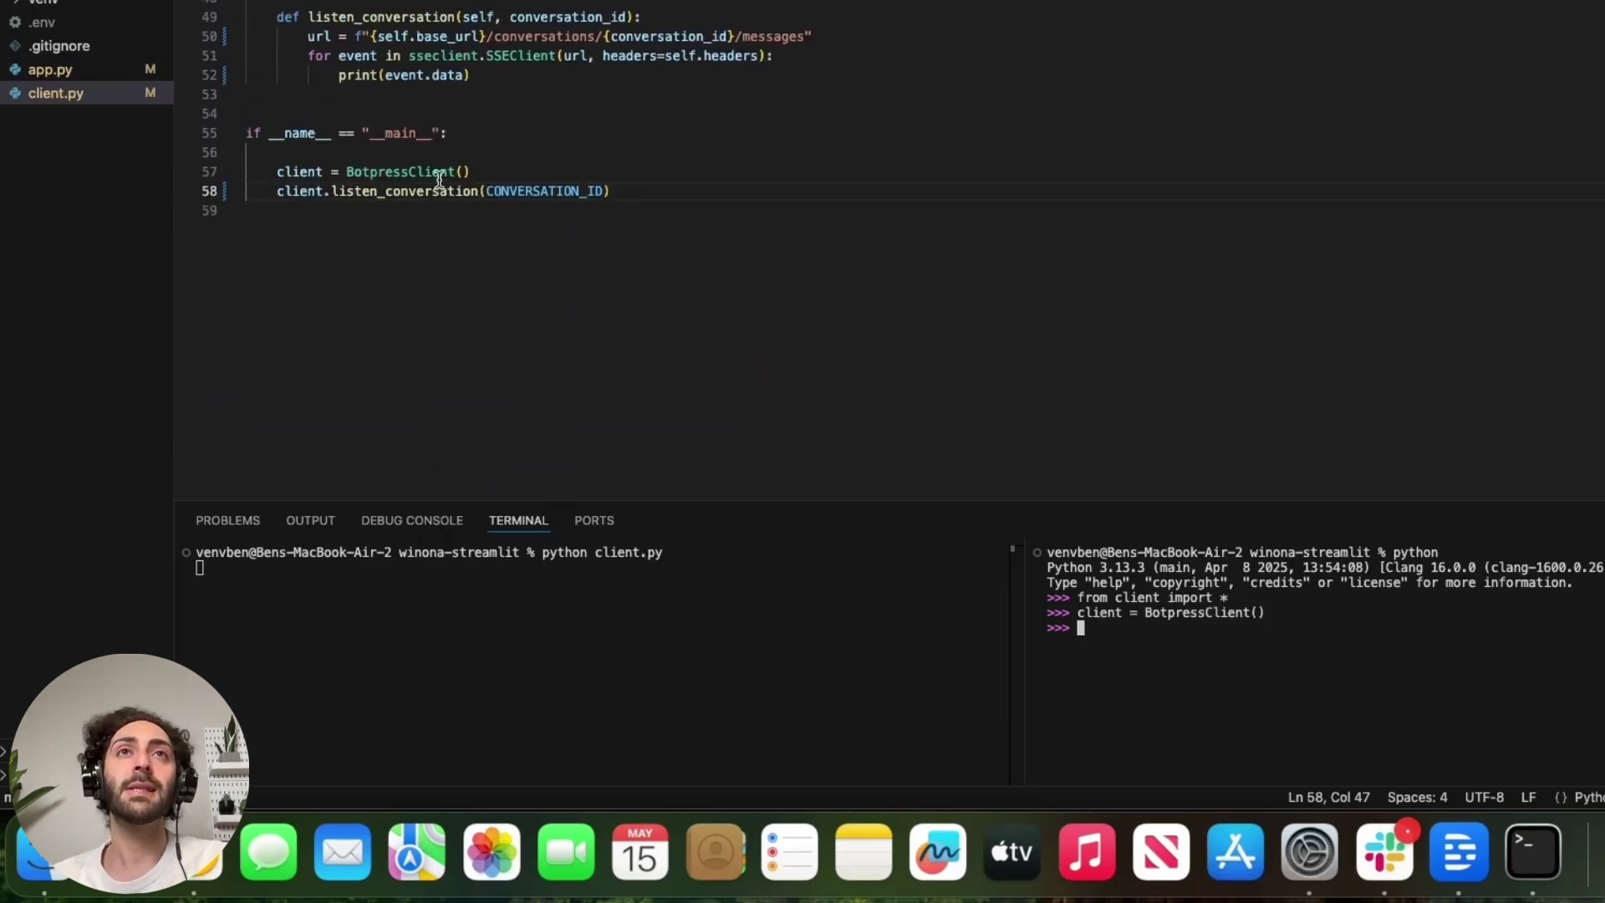
scroll(439, 179, up, 5)
scroll(438, 179, down, 1)
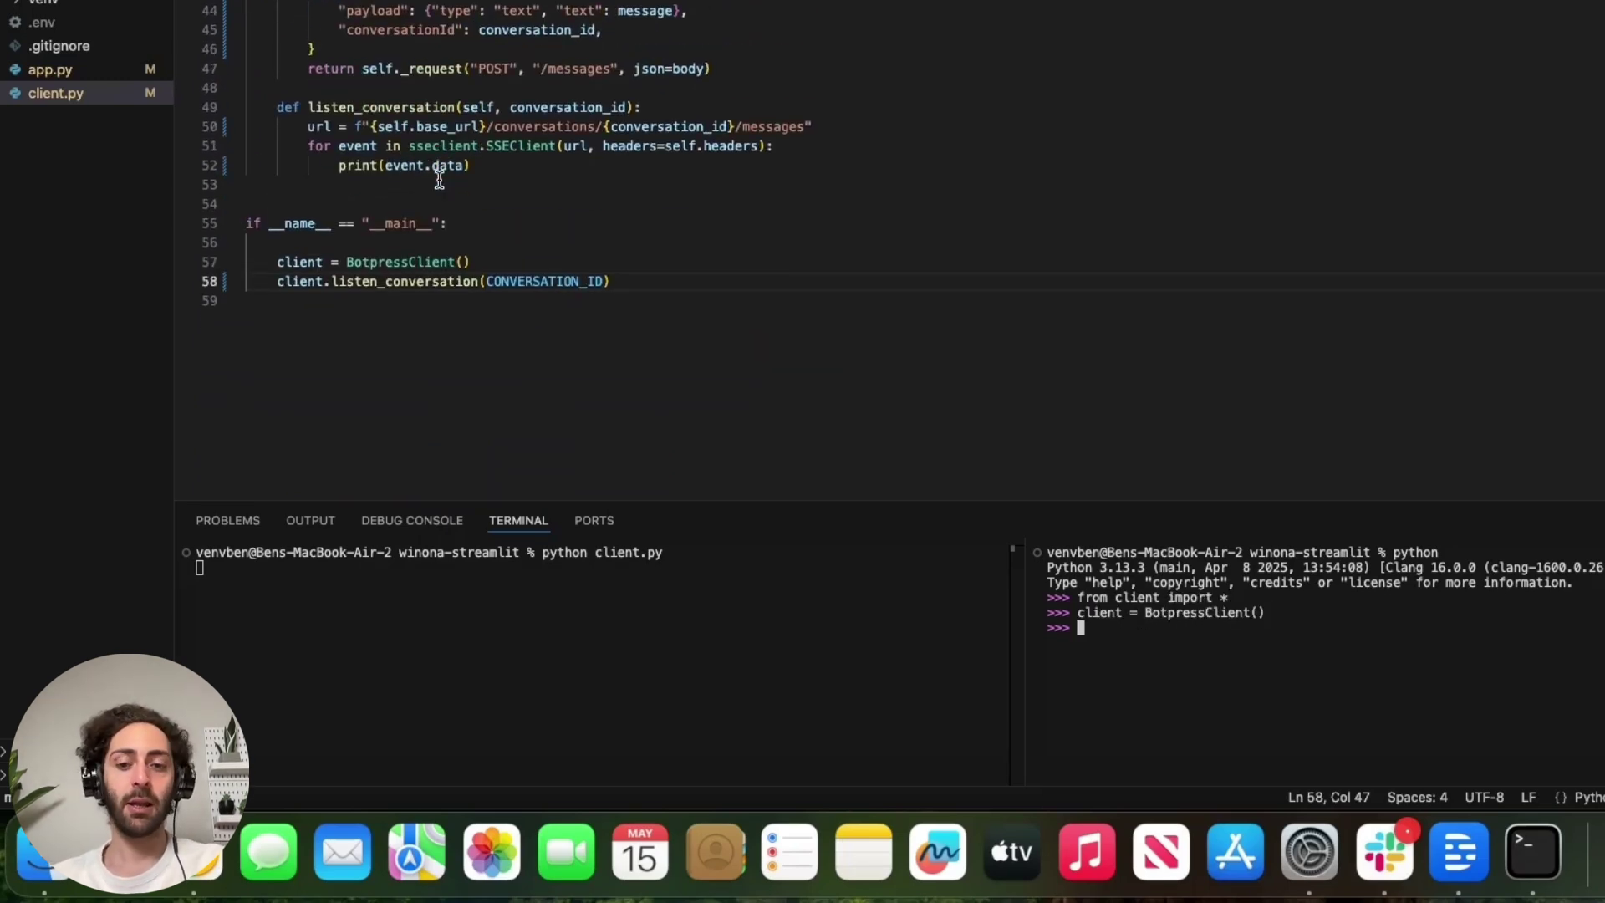
text(client)
scroll(438, 180, up, 3)
text(.create_me)
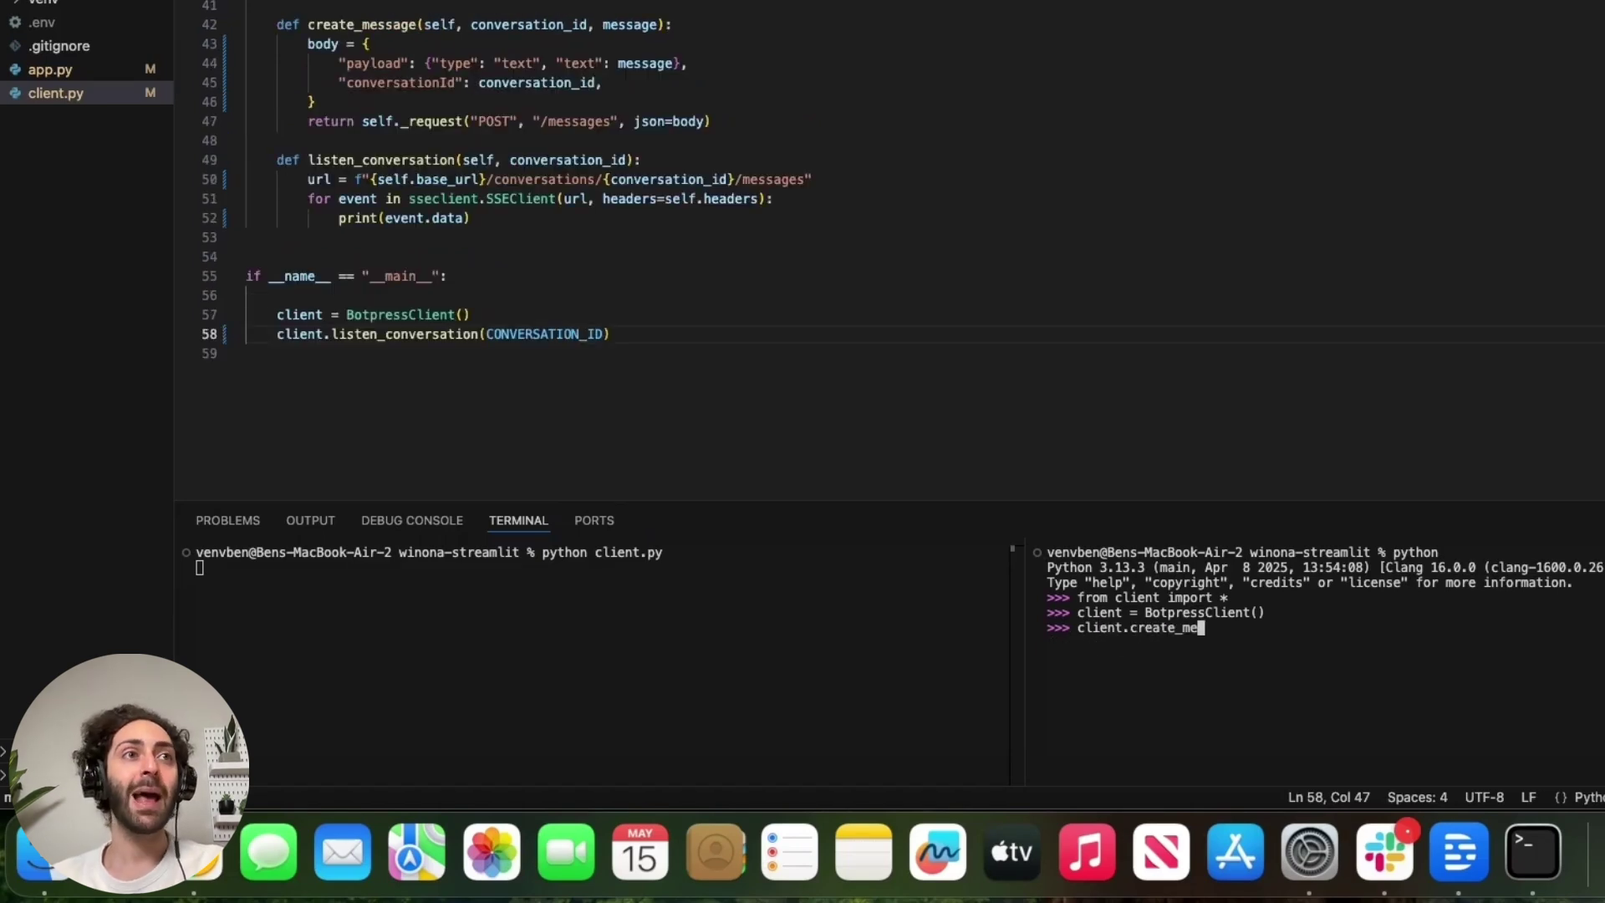
text(ssage(CONVERSATION_ID, "HII!)
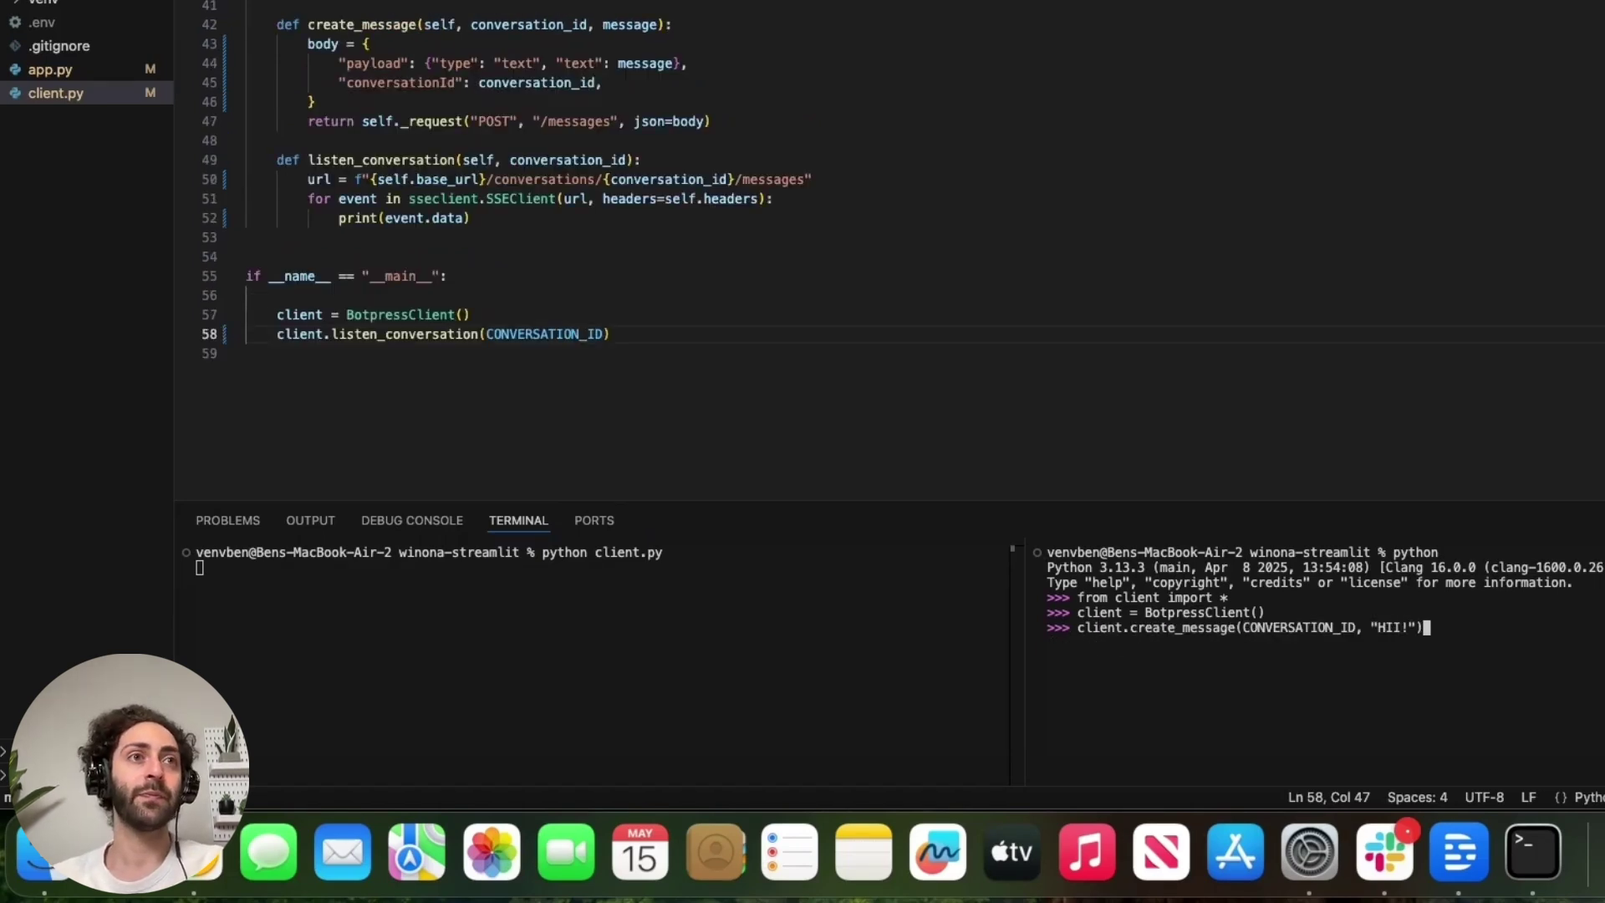
text(!"))
key(Return)
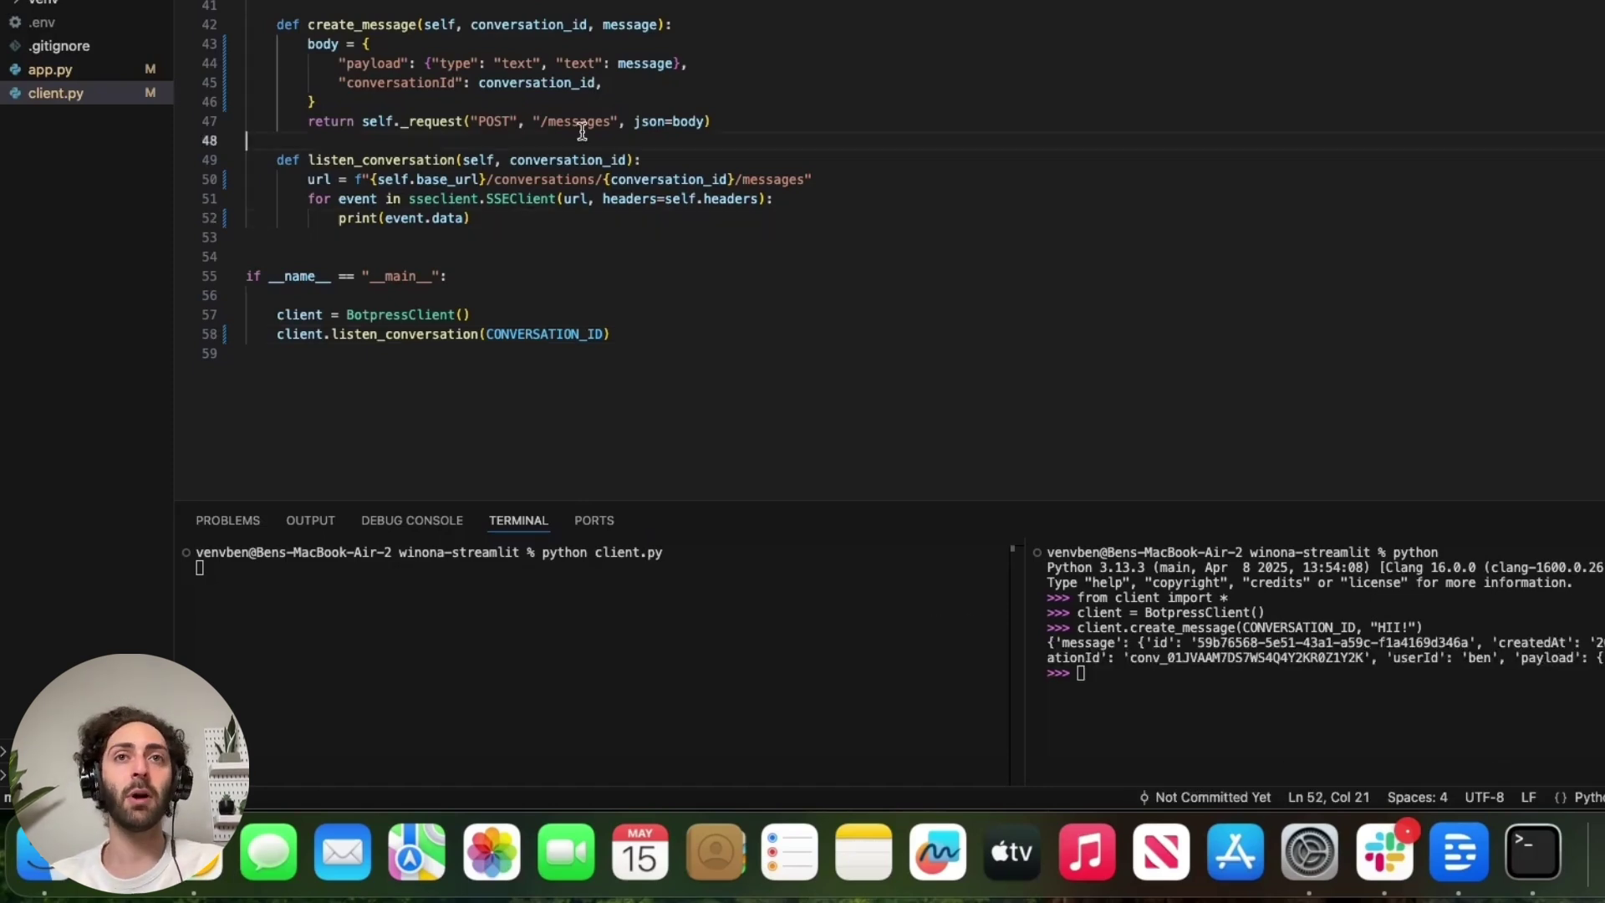
Change the endpoint on line 50 from '/messages' to '/listen'.
click(562, 698)
key(ctrl+c)
double_click(778, 180)
text(listen)
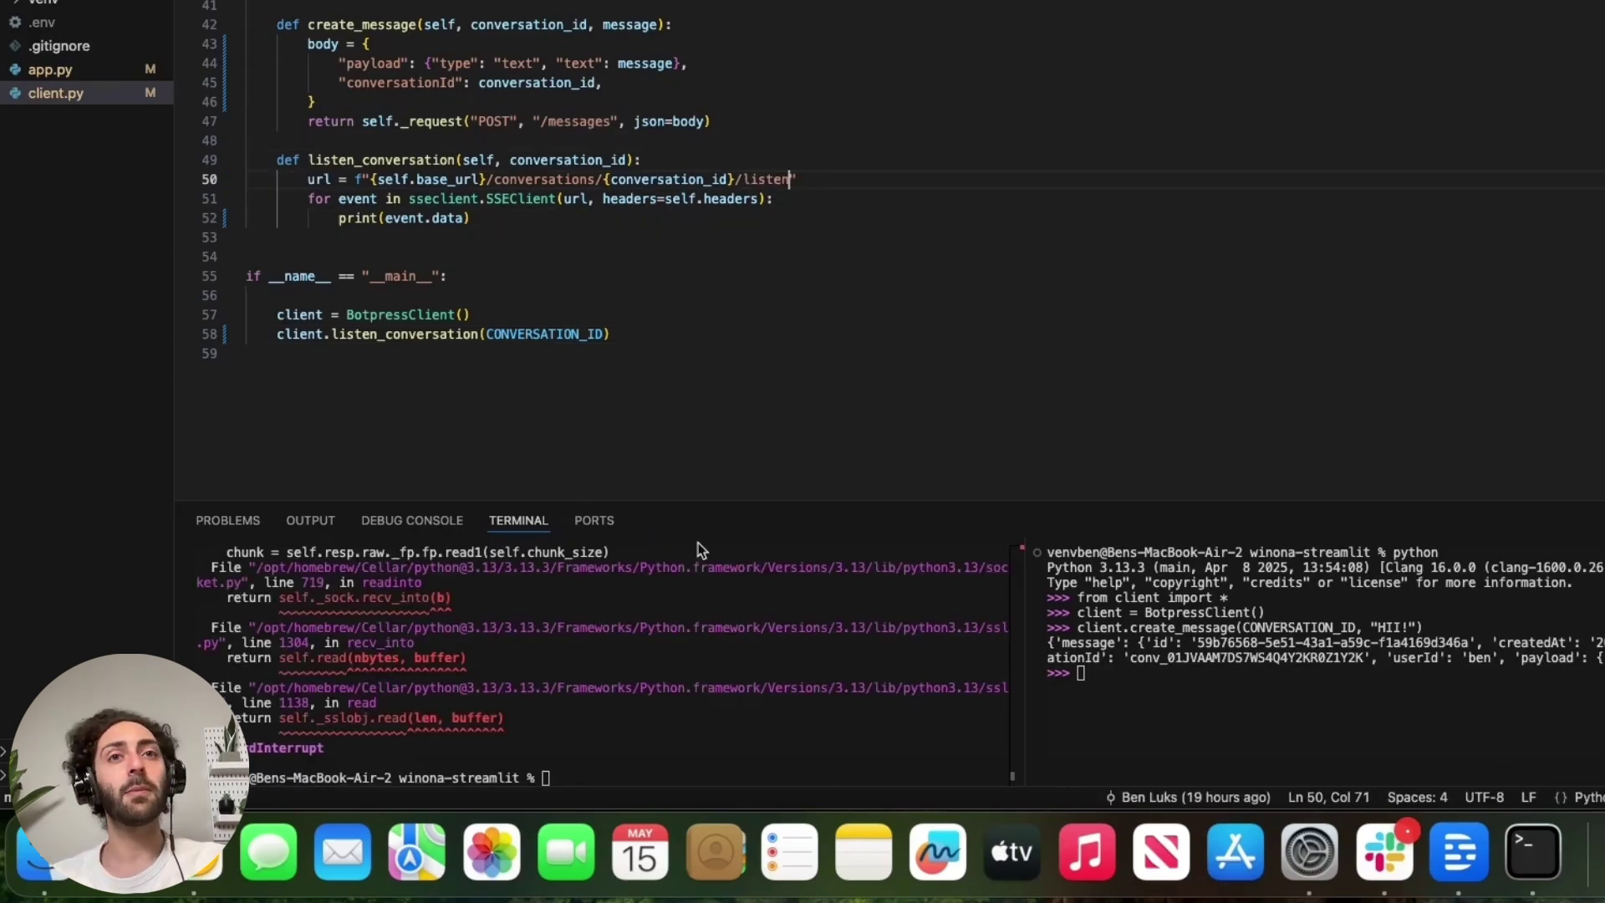
Rerun python client.py and review the streamed user message and bot reply events.
click(623, 688)
text(python client.py)
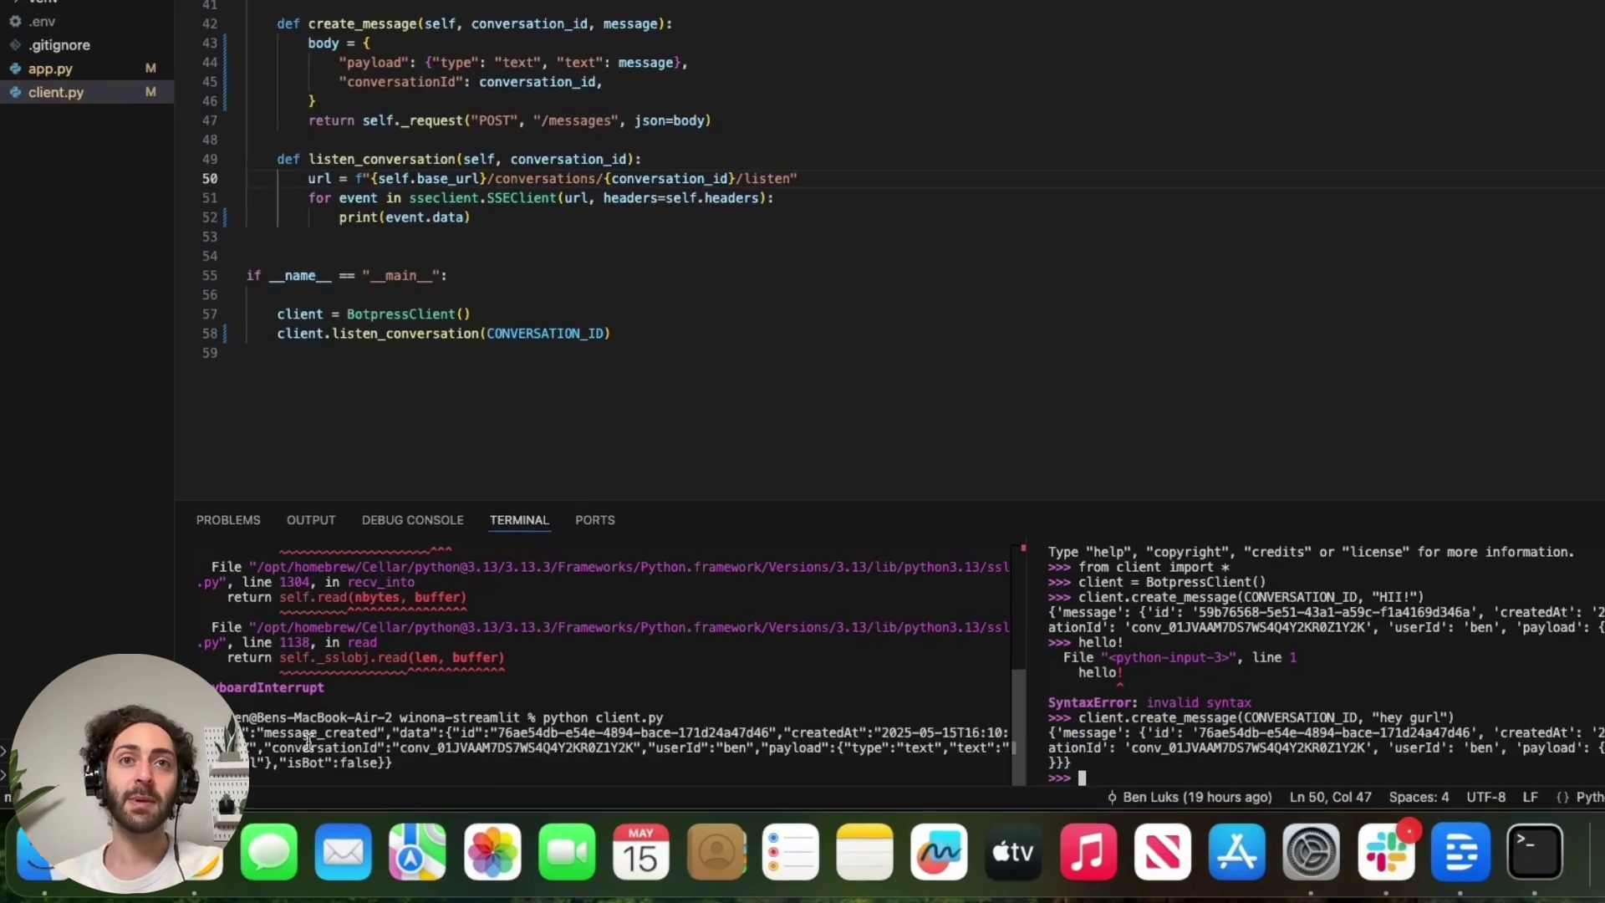
drag(545, 722, 302, 677)
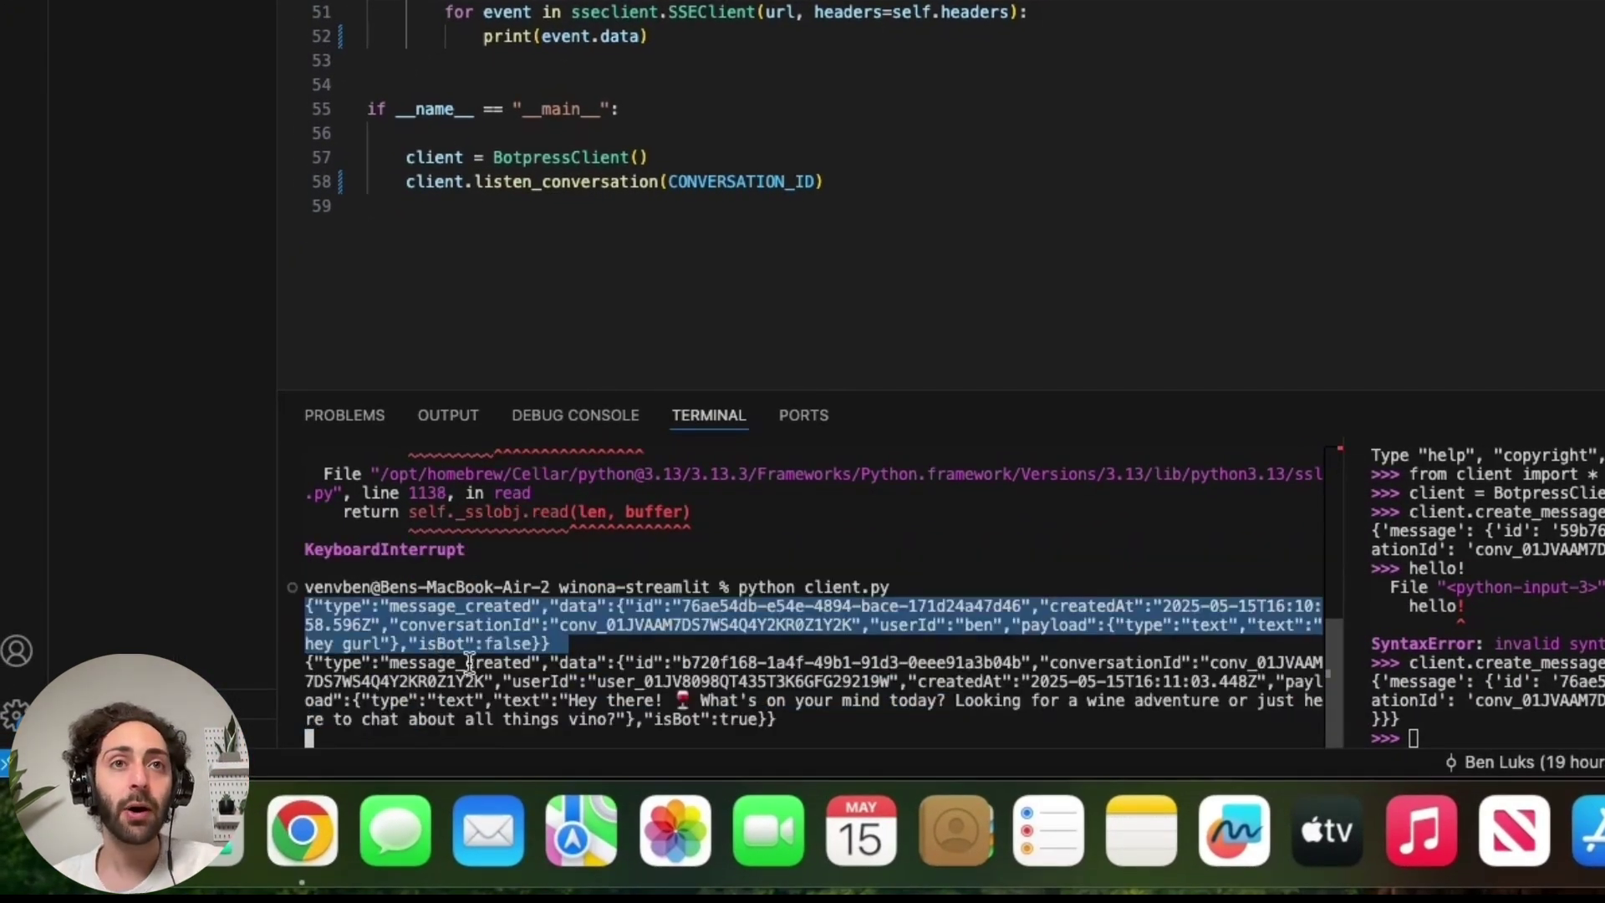
click(453, 656)
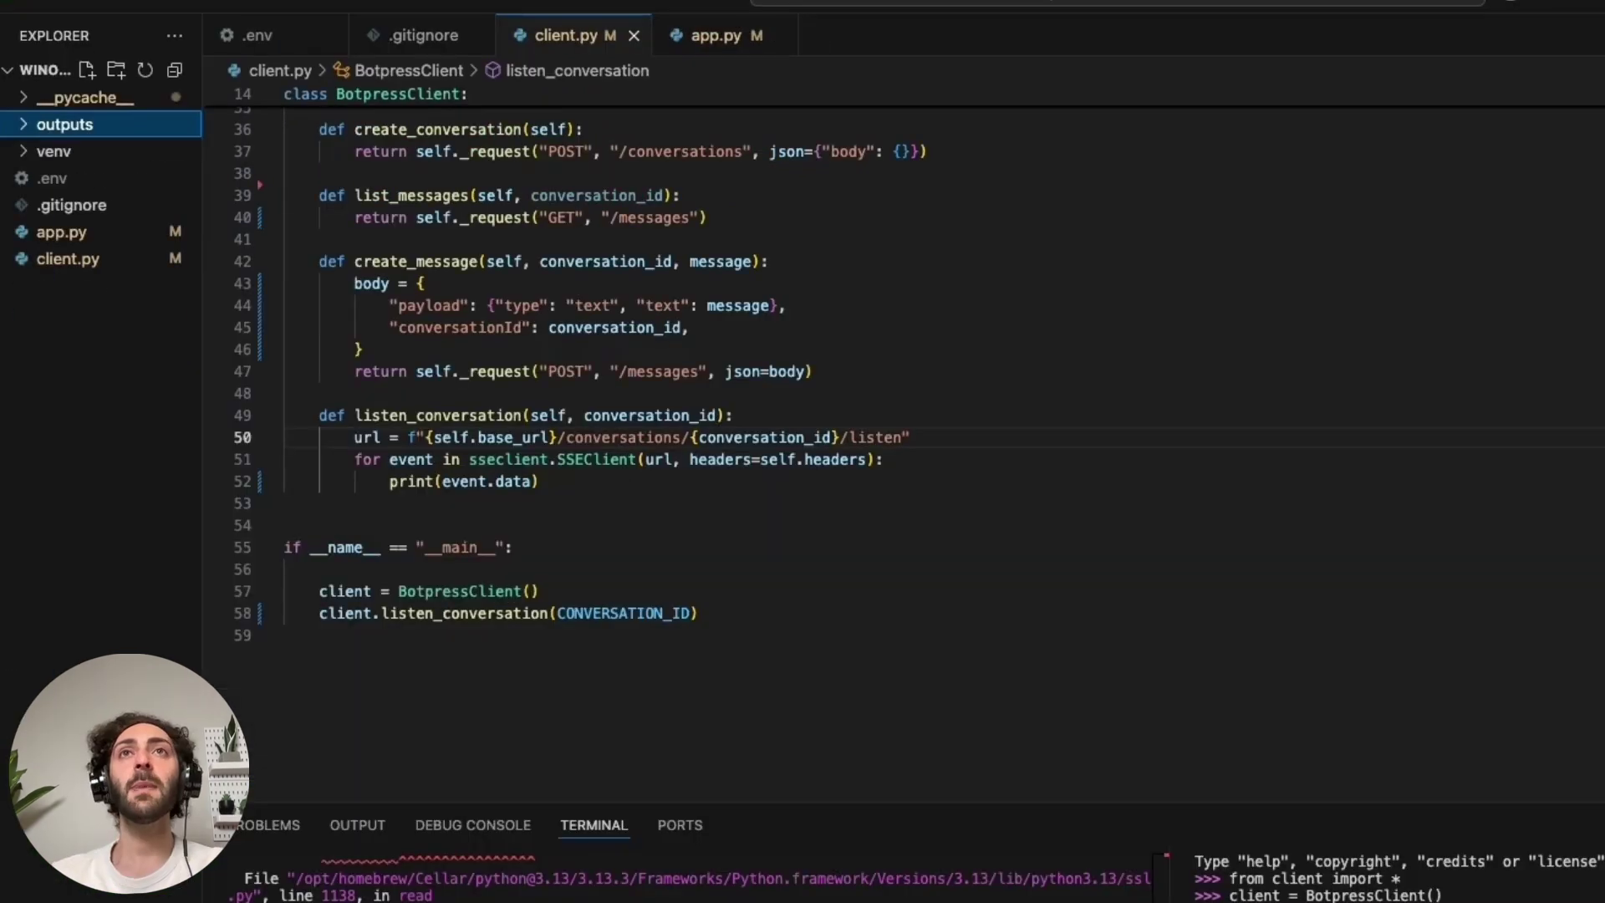
Create message.json in the outputs folder and paste the bot's message event into it.
click(13, 119)
right_click(13, 116)
click(90, 134)
text(message.json)
key(Return)
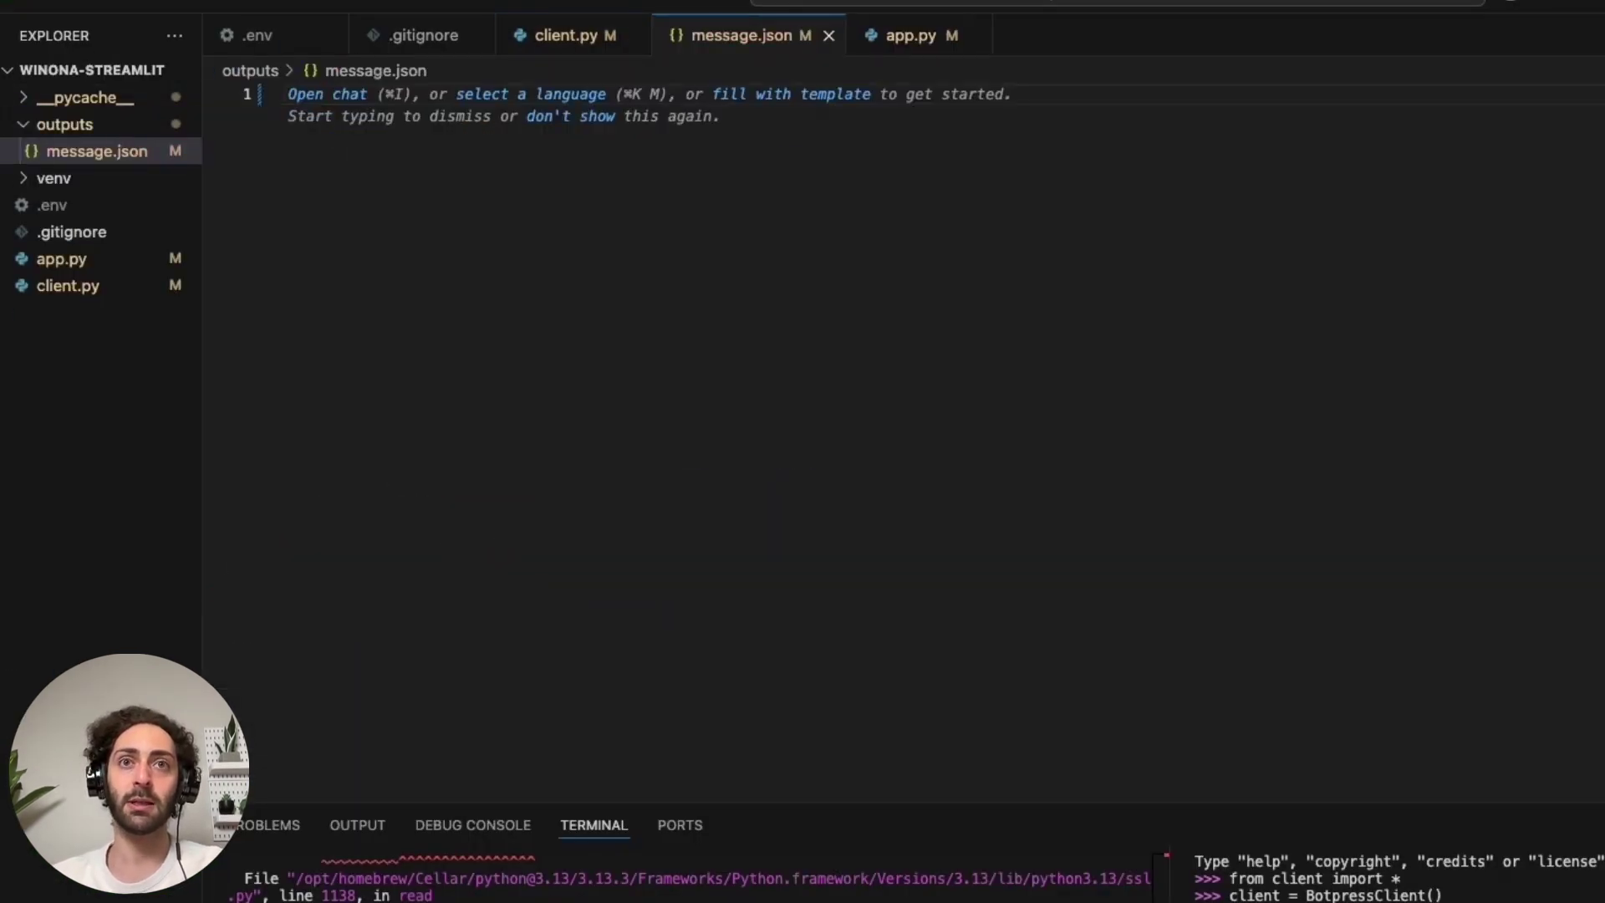
key(ctrl+v)
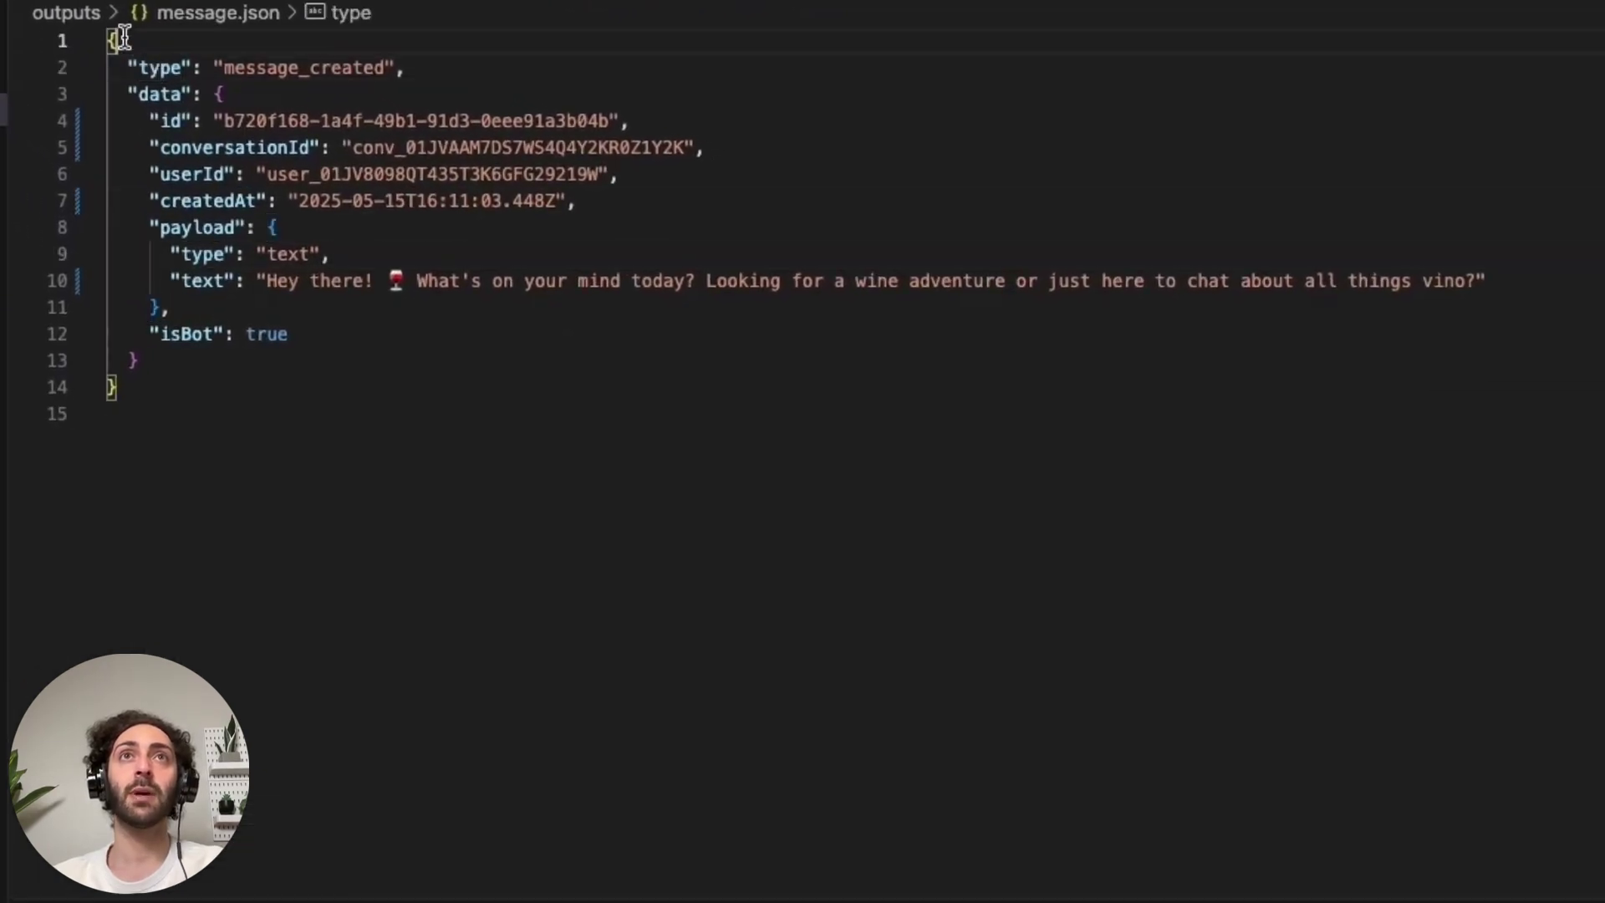
Inspect the data object's fields in message.json, including id and userId.
click(160, 93)
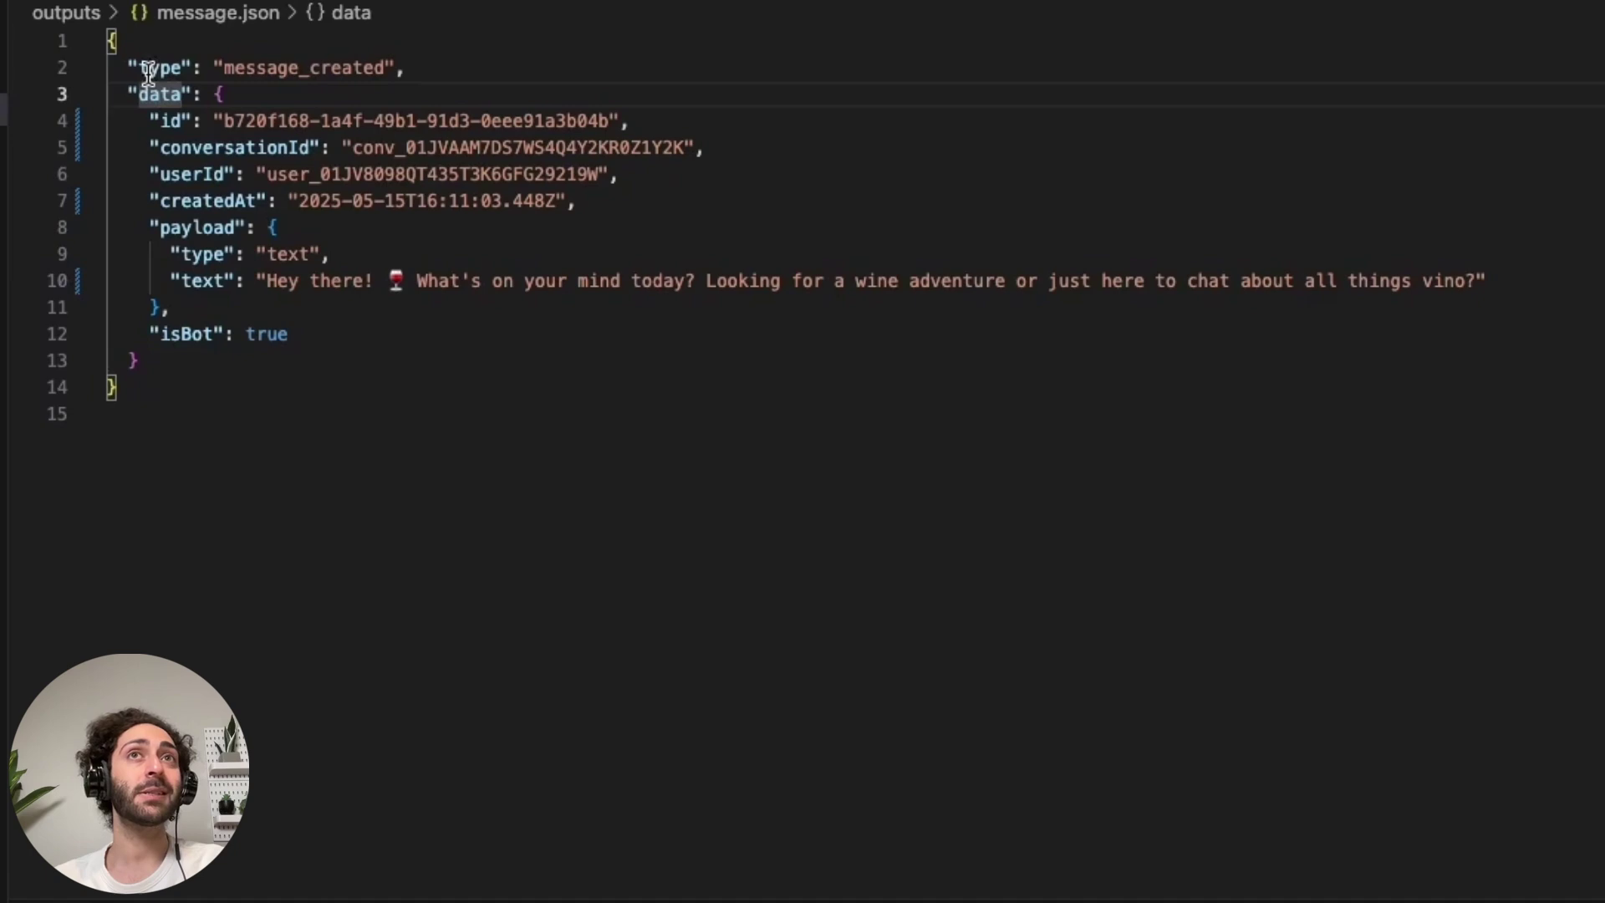
double_click(148, 96)
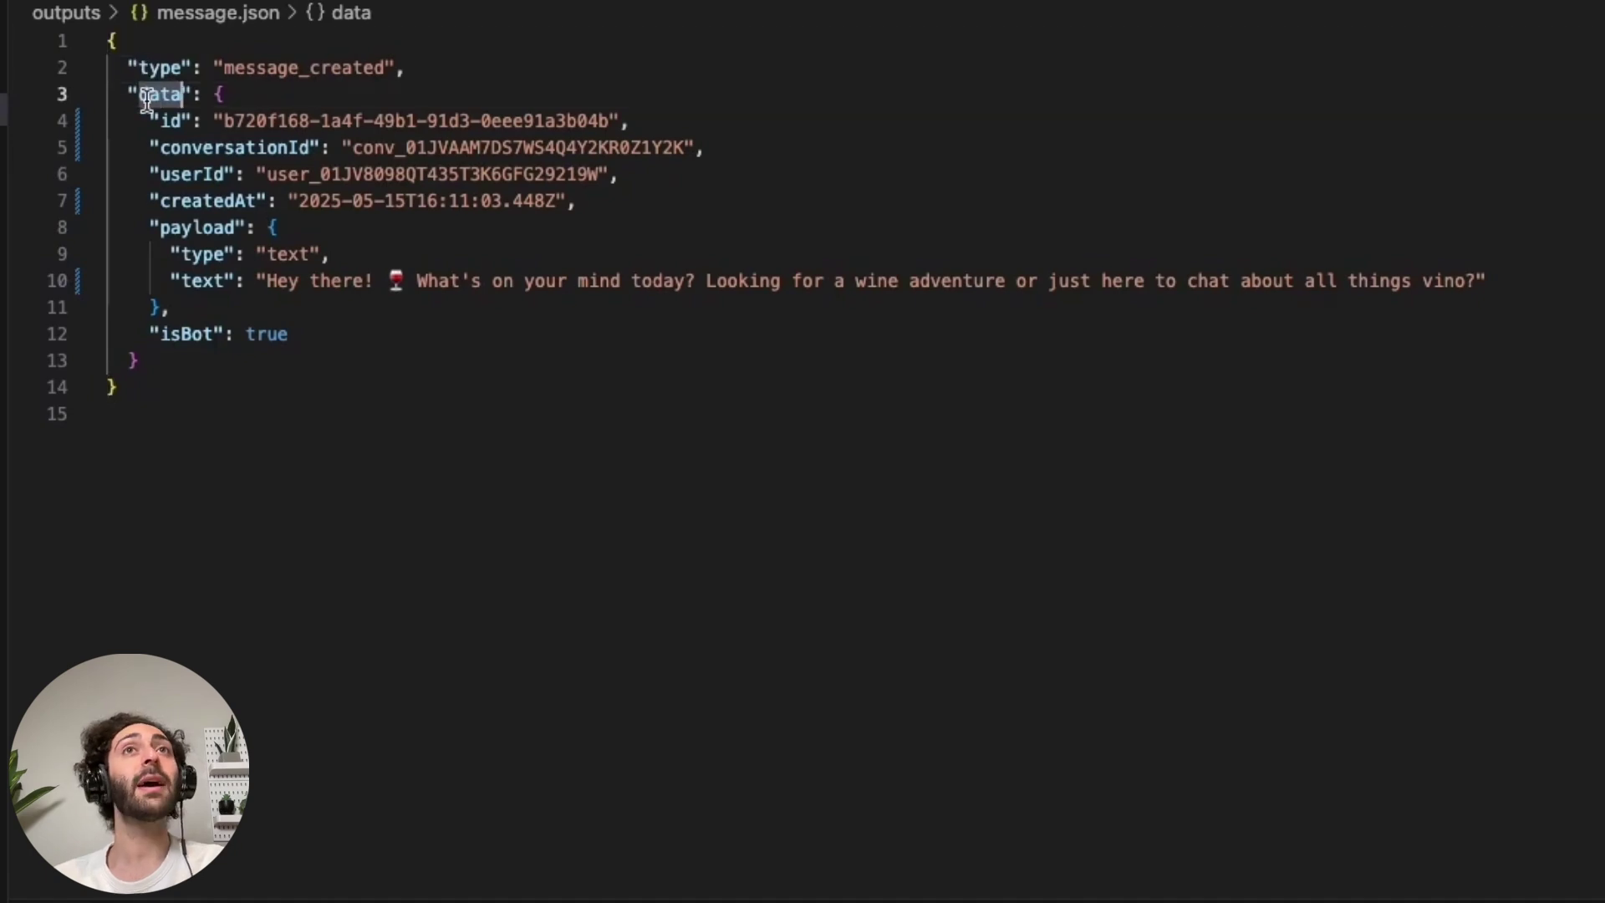
click(242, 89)
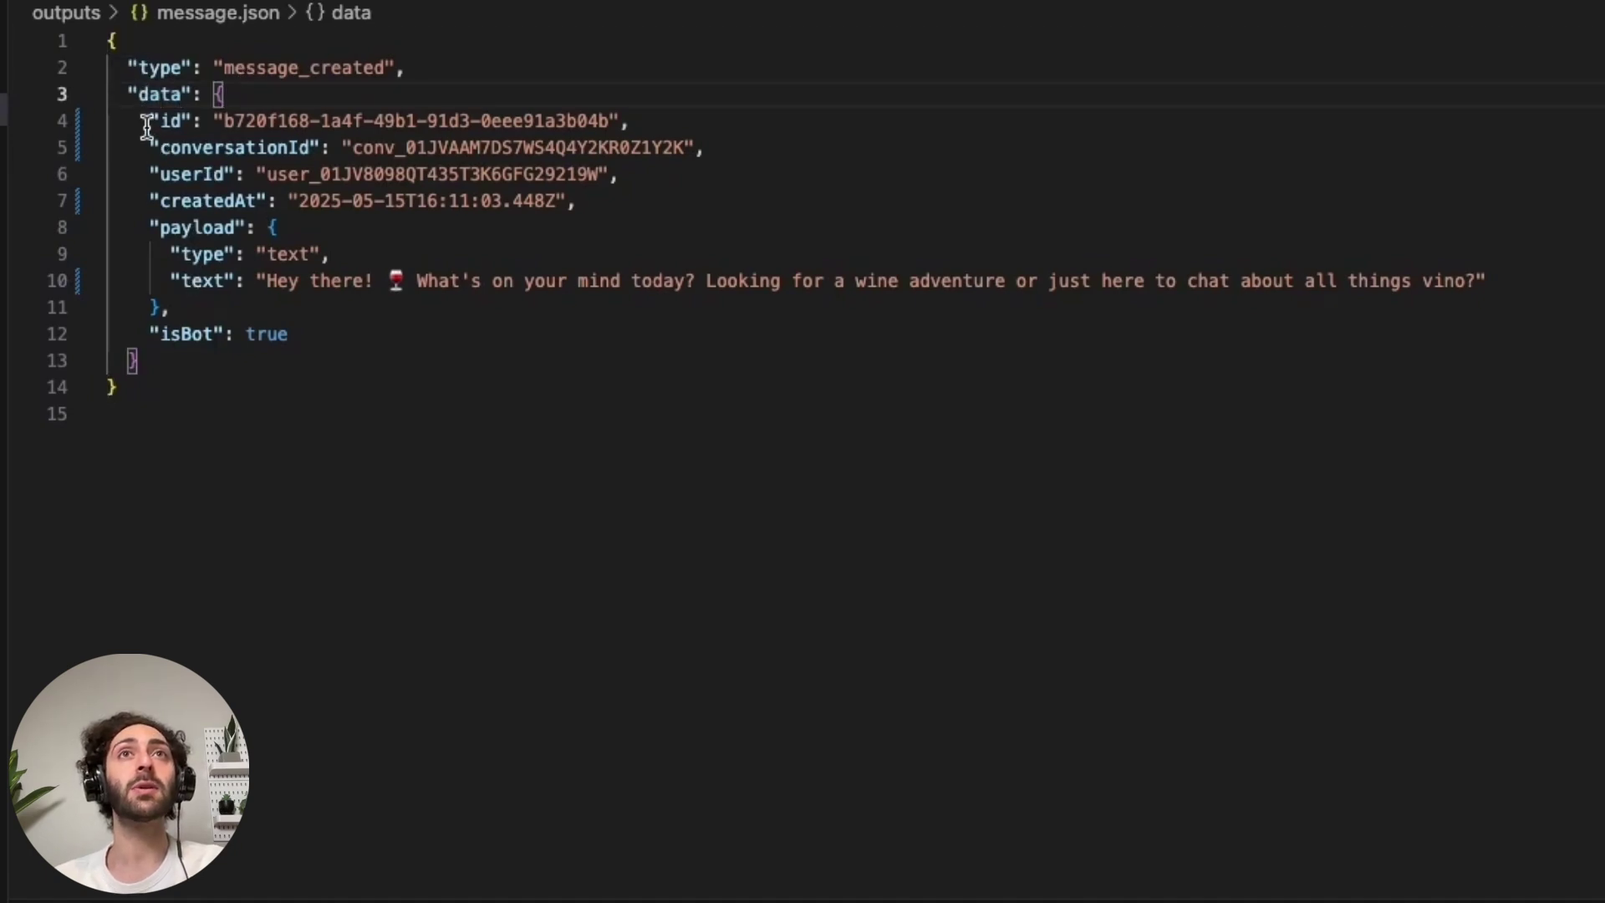
drag(148, 121, 151, 335)
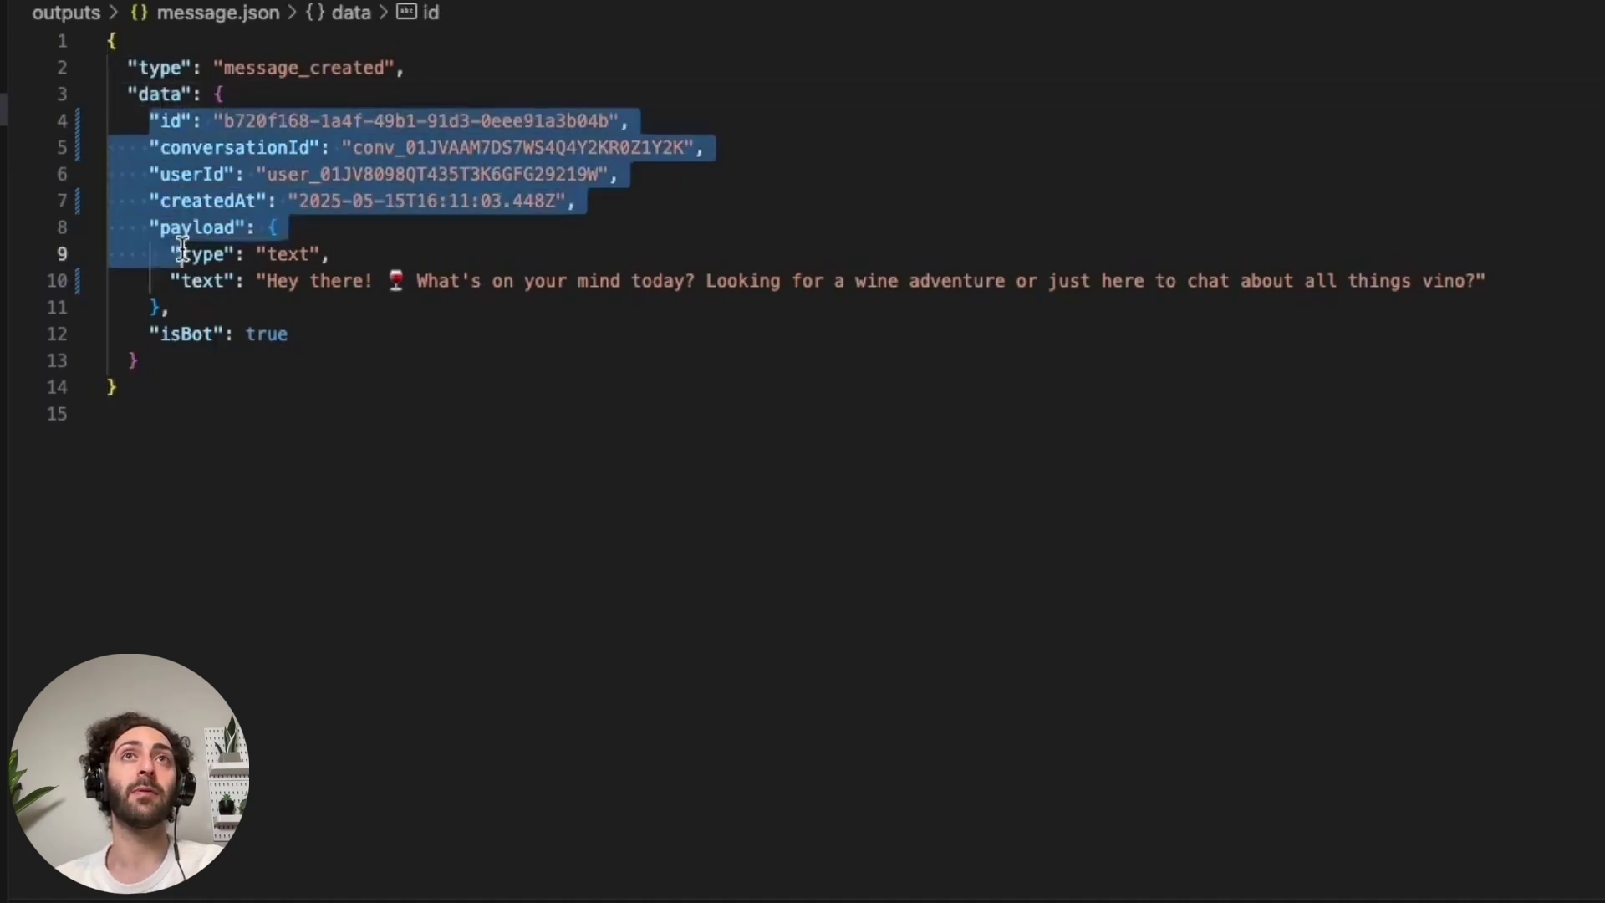
click(168, 122)
double_click(181, 174)
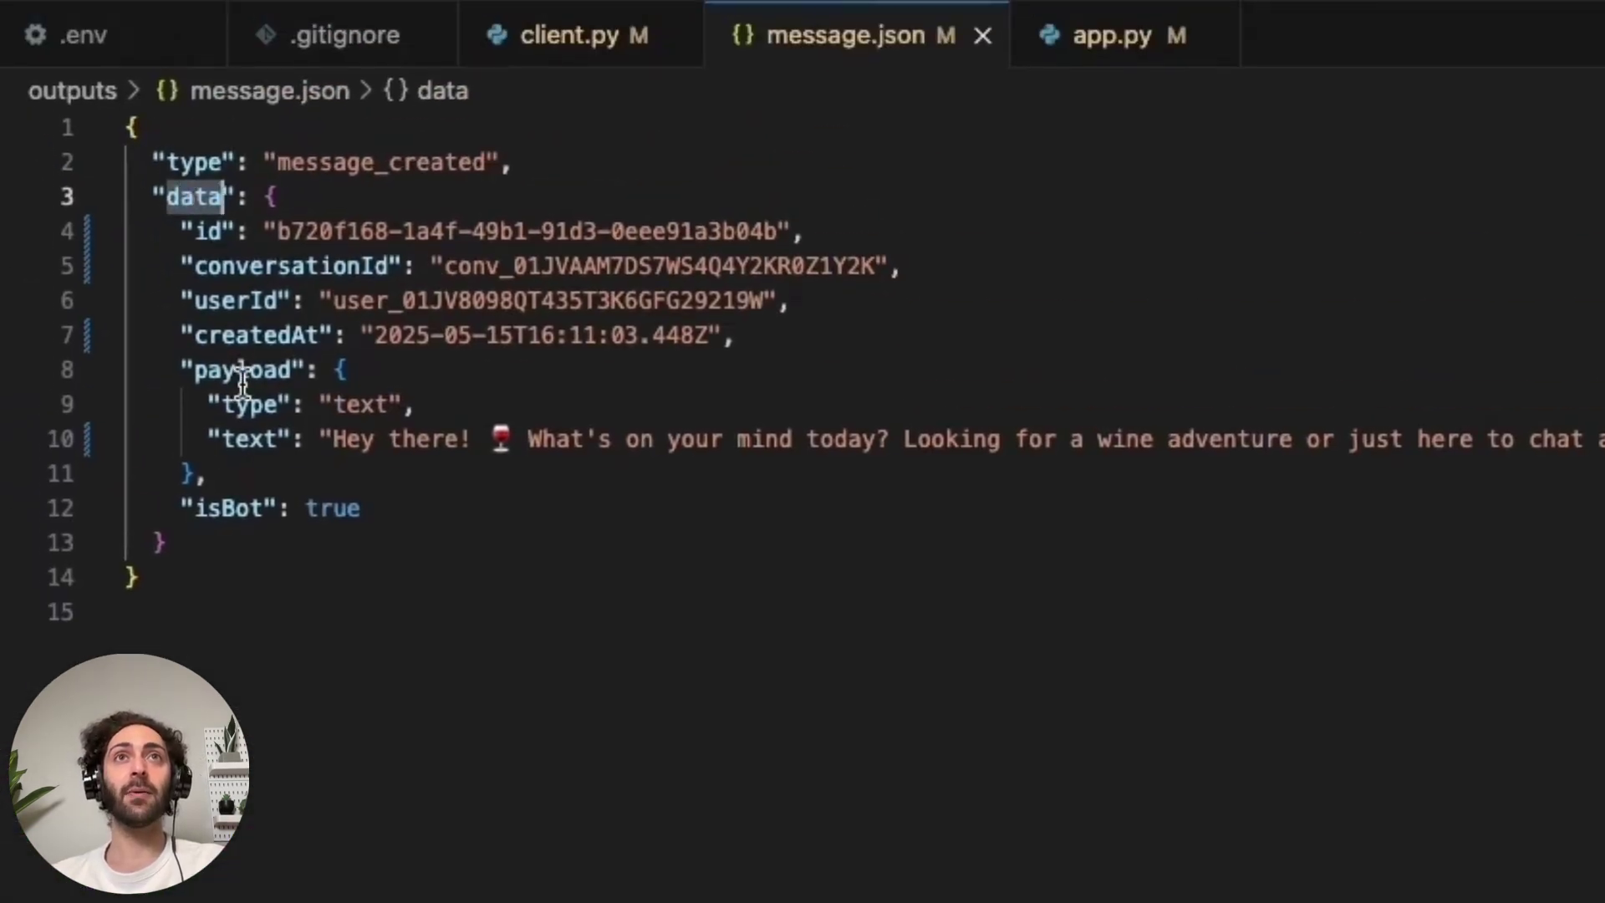
Inspect the payload object and its type key, then return to client.py.
double_click(243, 373)
double_click(242, 401)
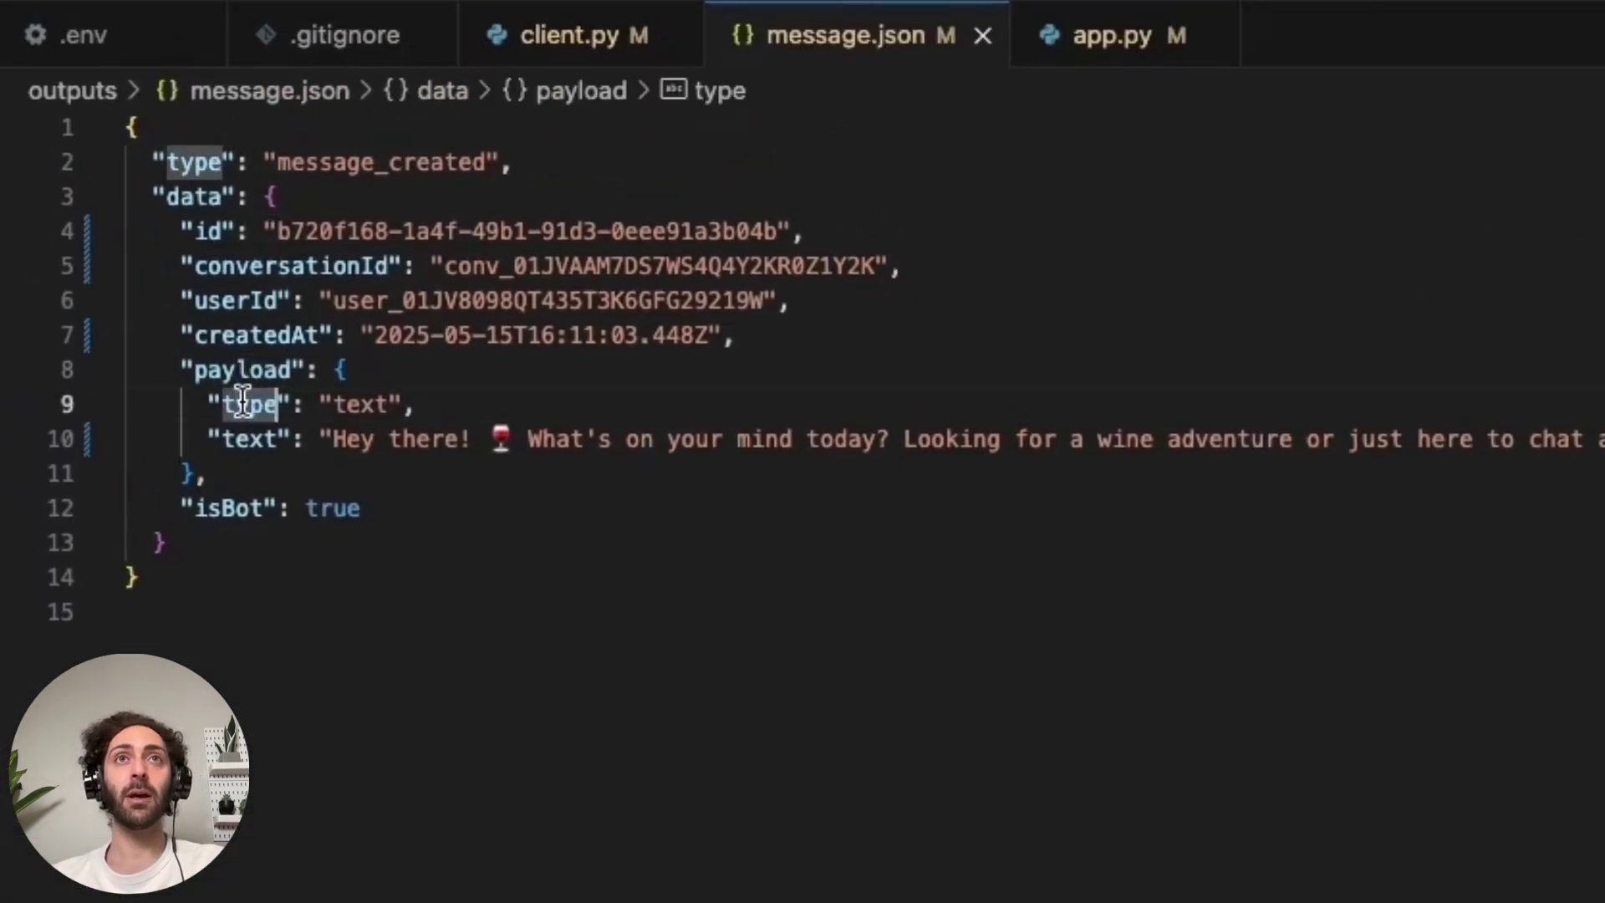
click(424, 402)
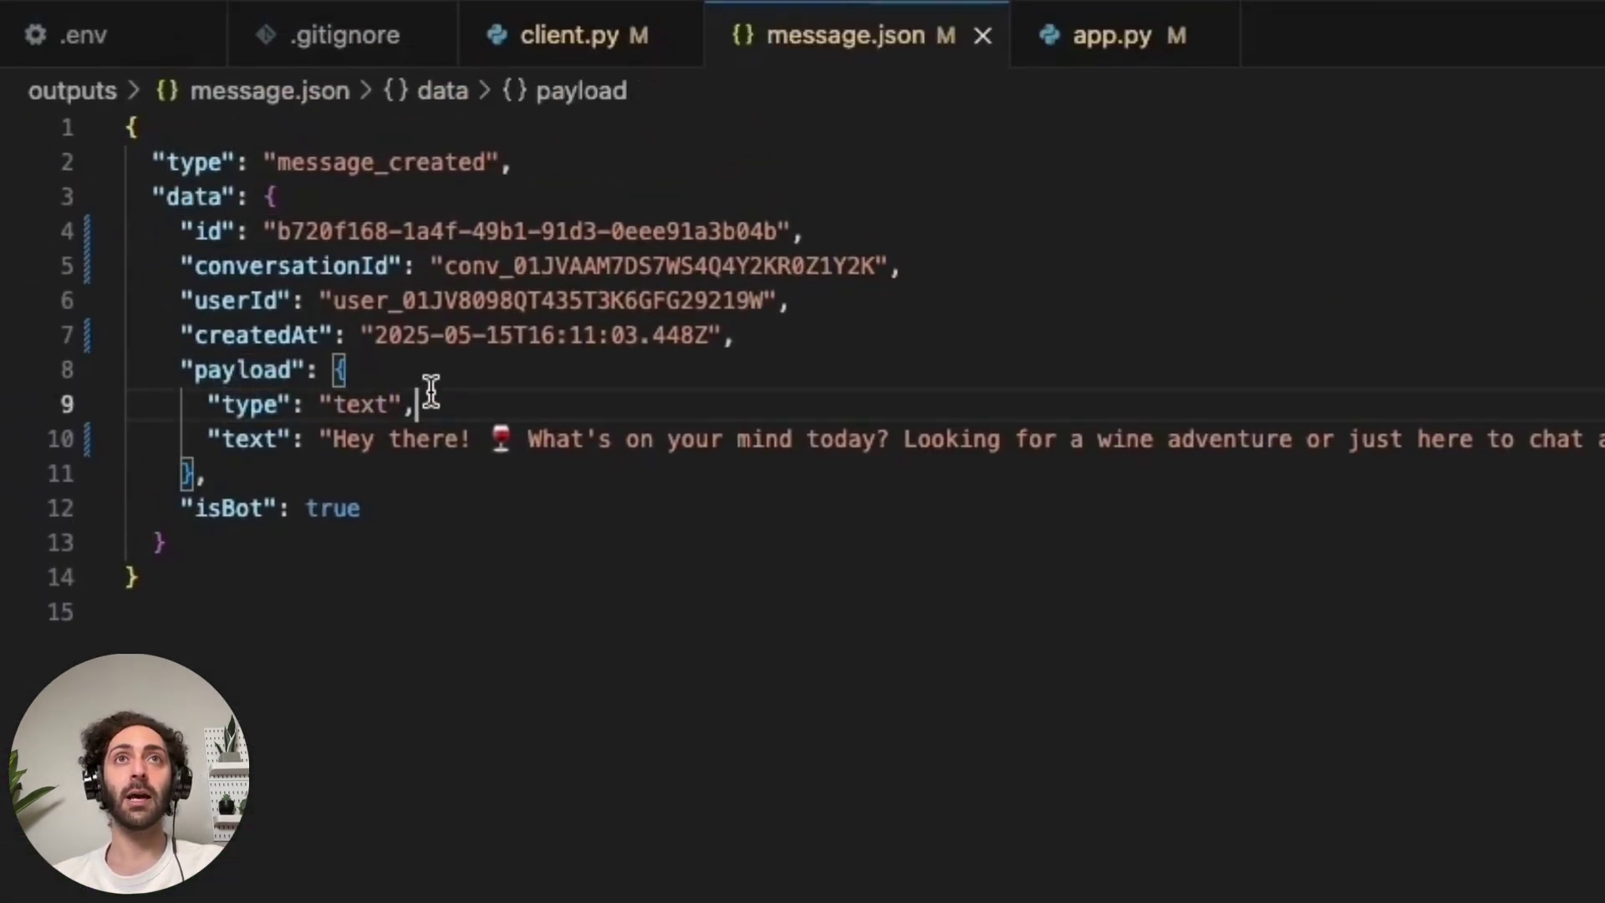
click(207, 470)
key(ctrl+Page_Up)
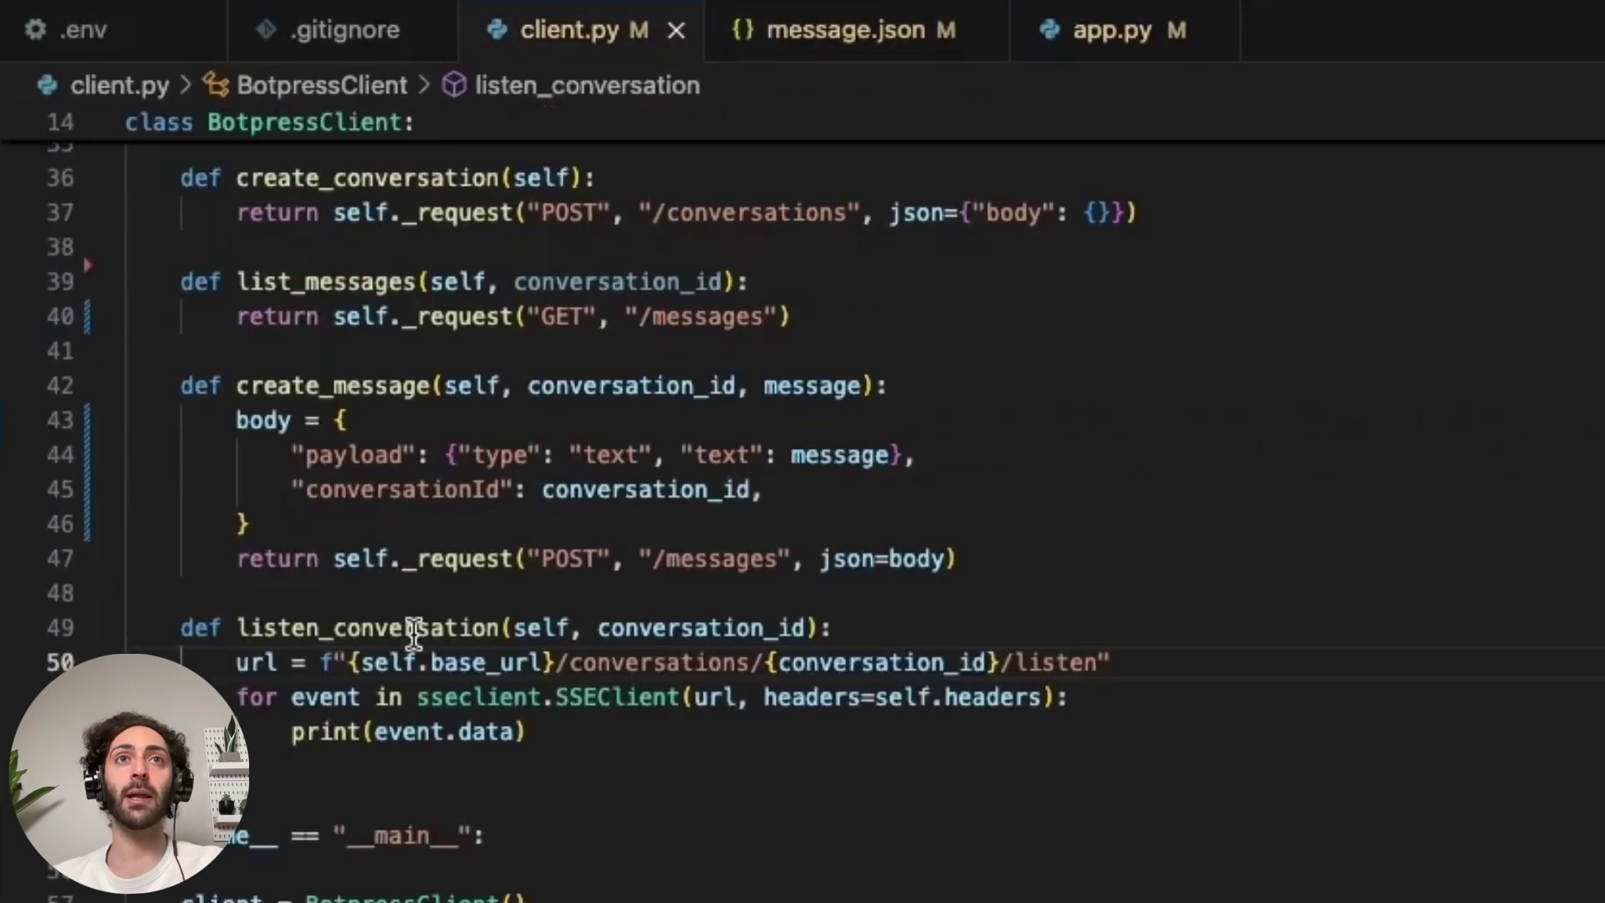
Add a 'continue' for ping events below print(event.data) in listen_conversation.
click(571, 432)
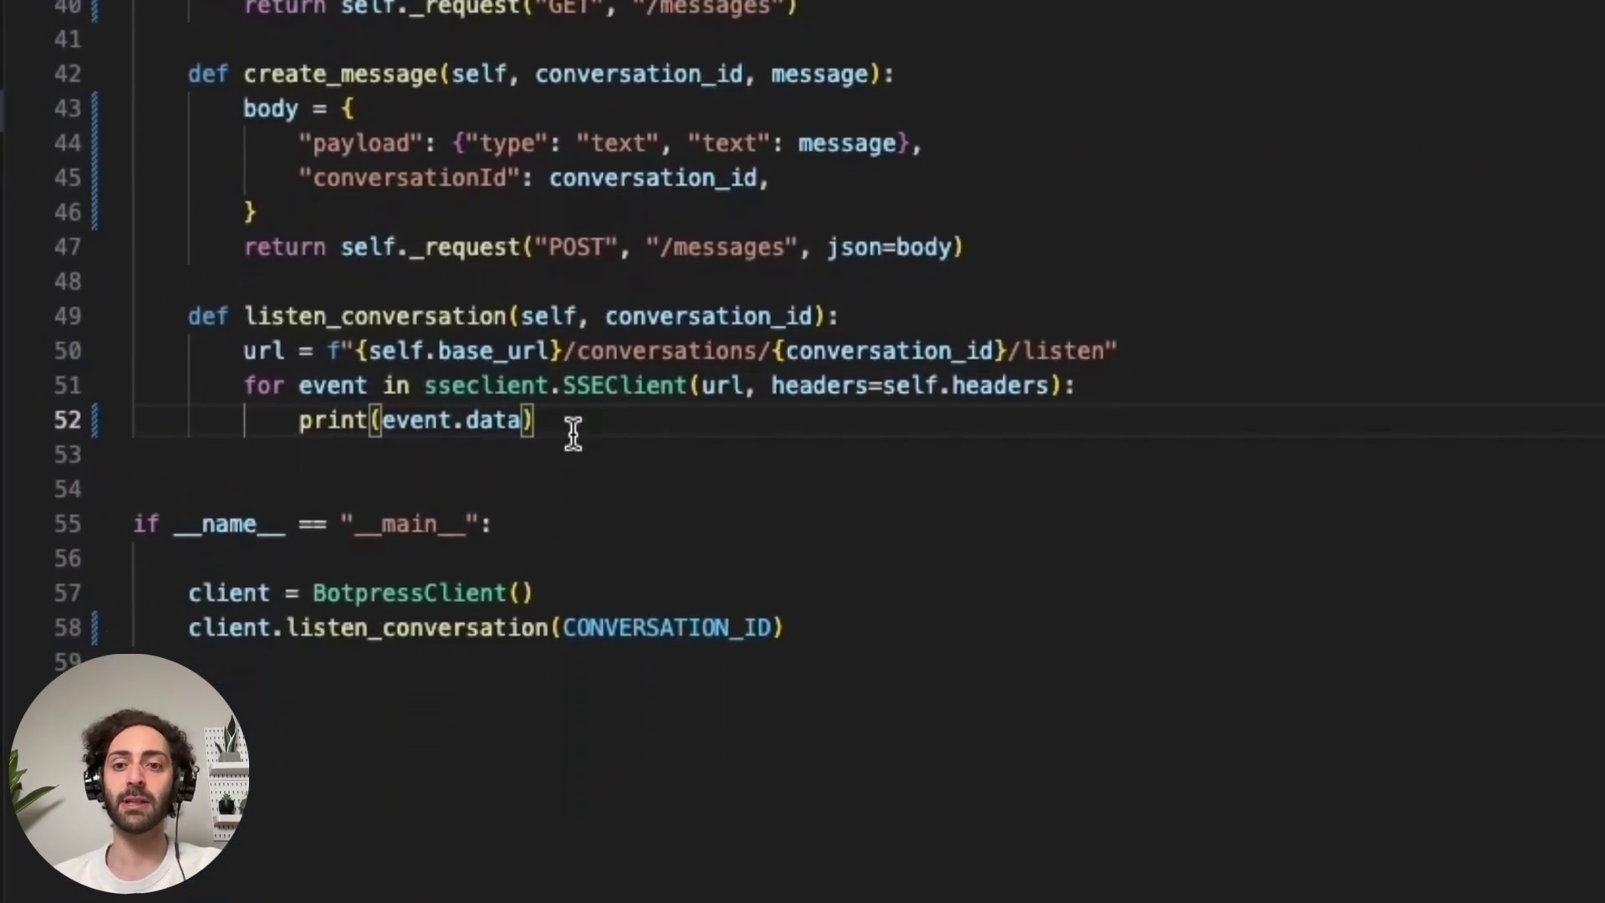
key(Return)
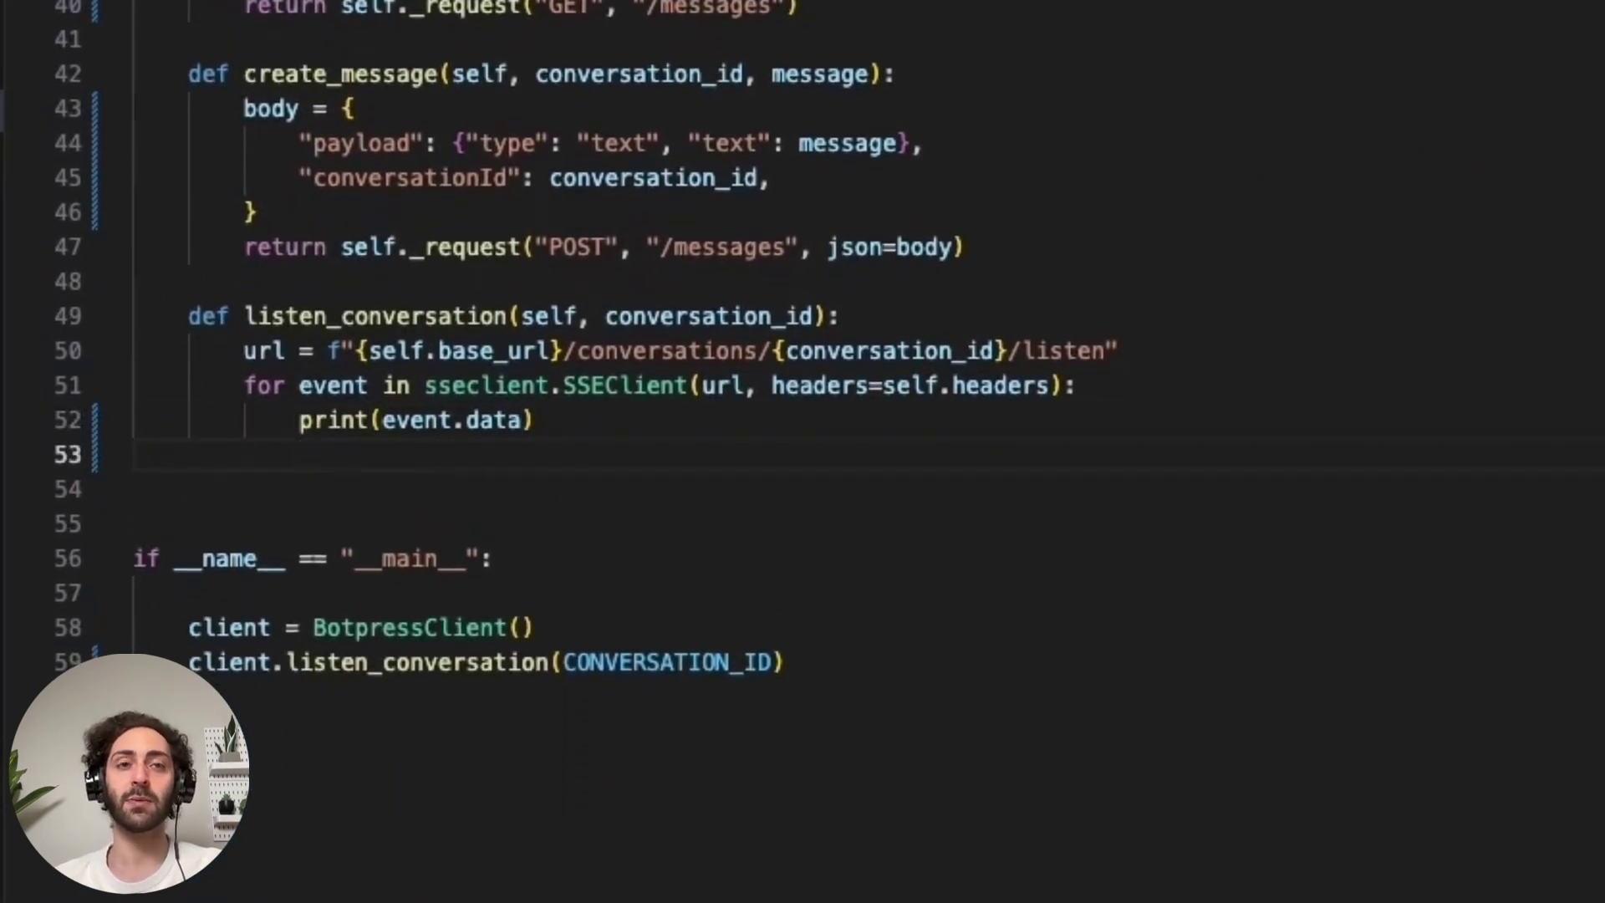
text(if ev)
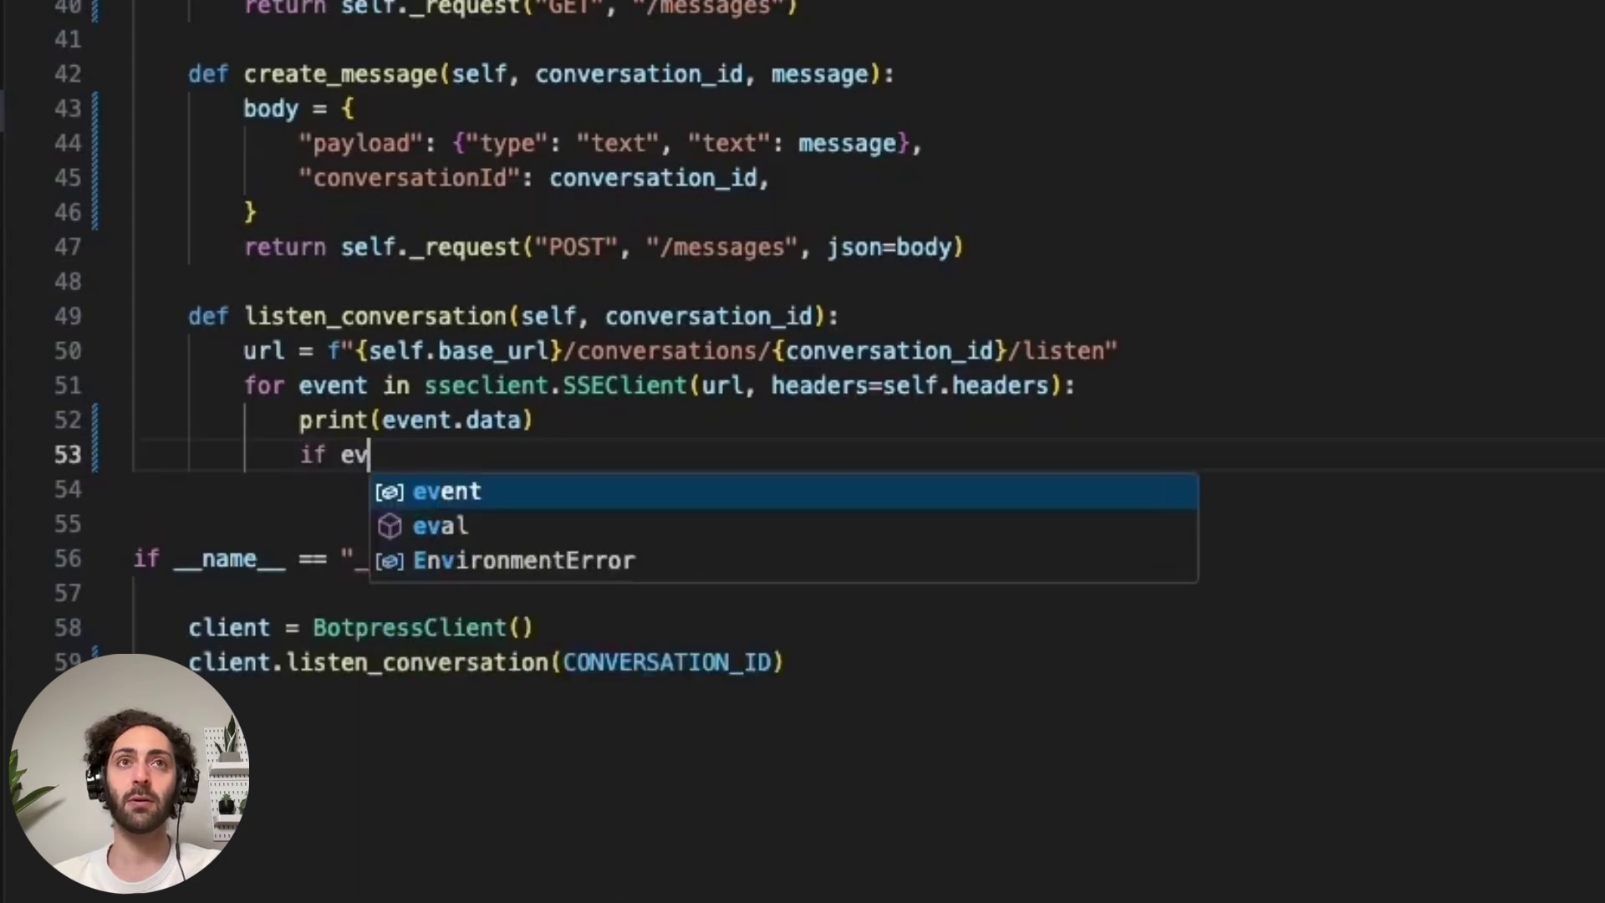
text(ent.data == "p)
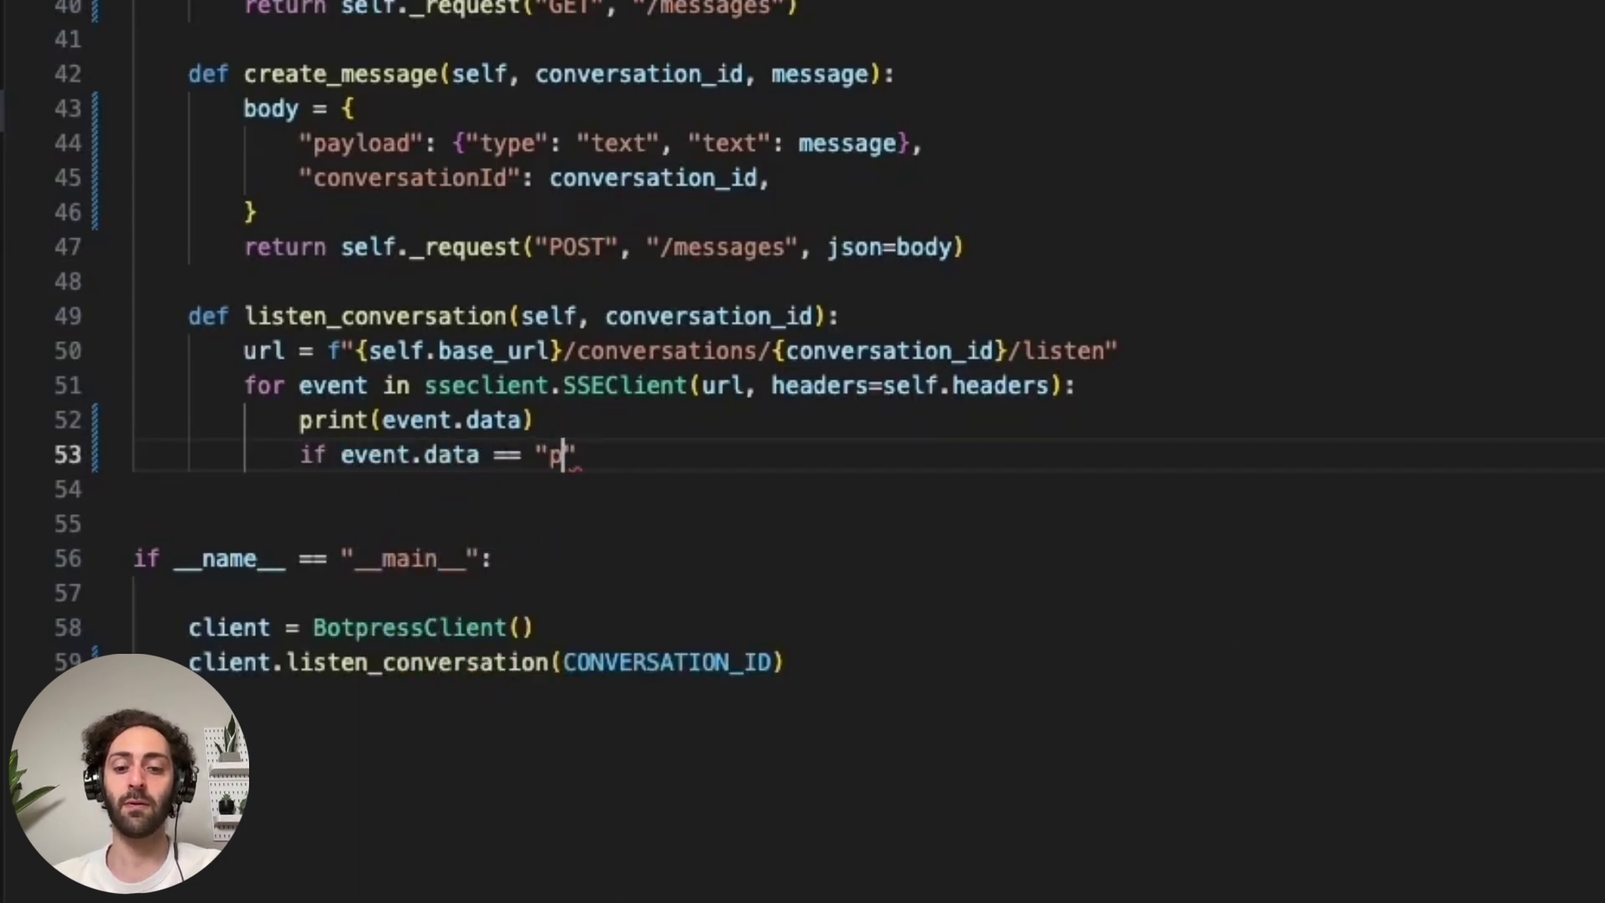
text(ing":)
key(Return)
text(continue)
key(Return)
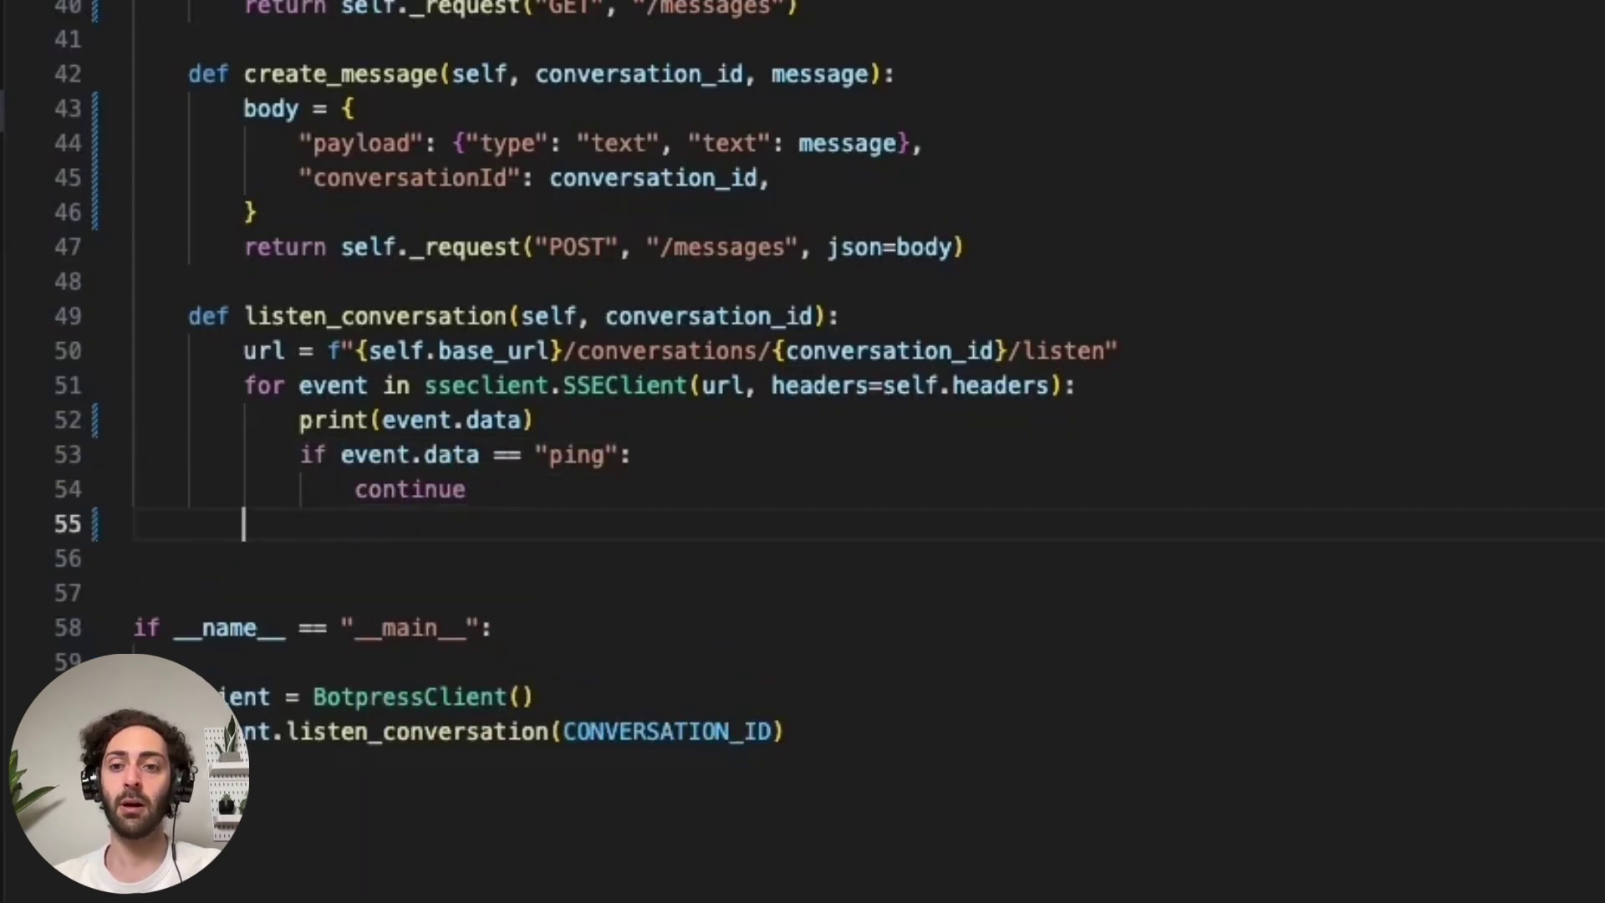
key(BackSpace)
text(data)
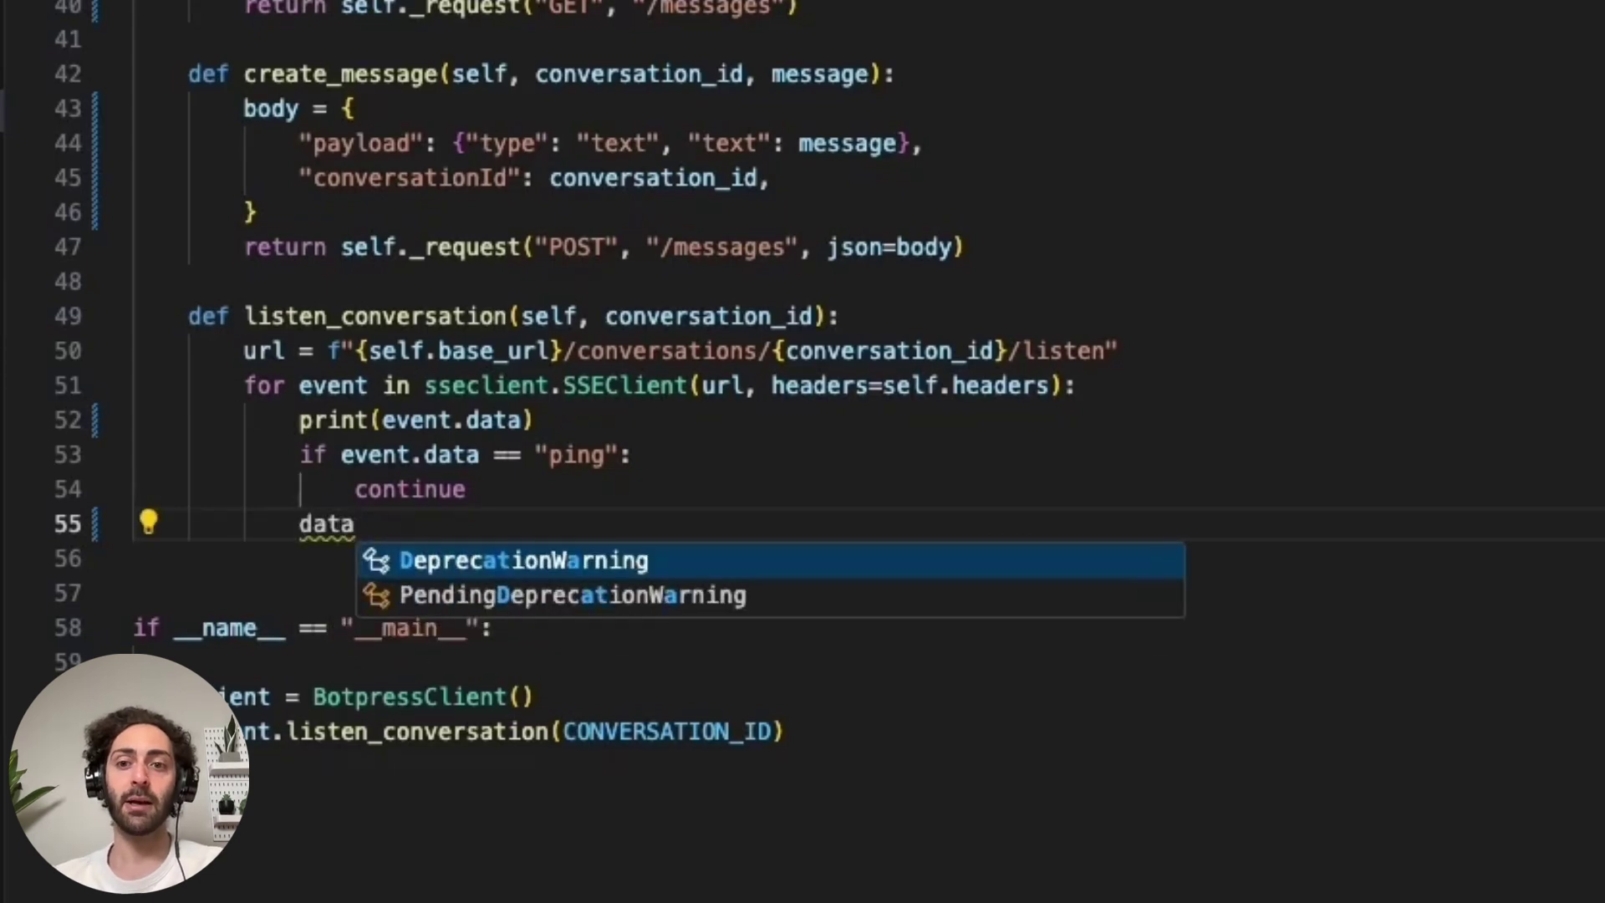
text( = json.)
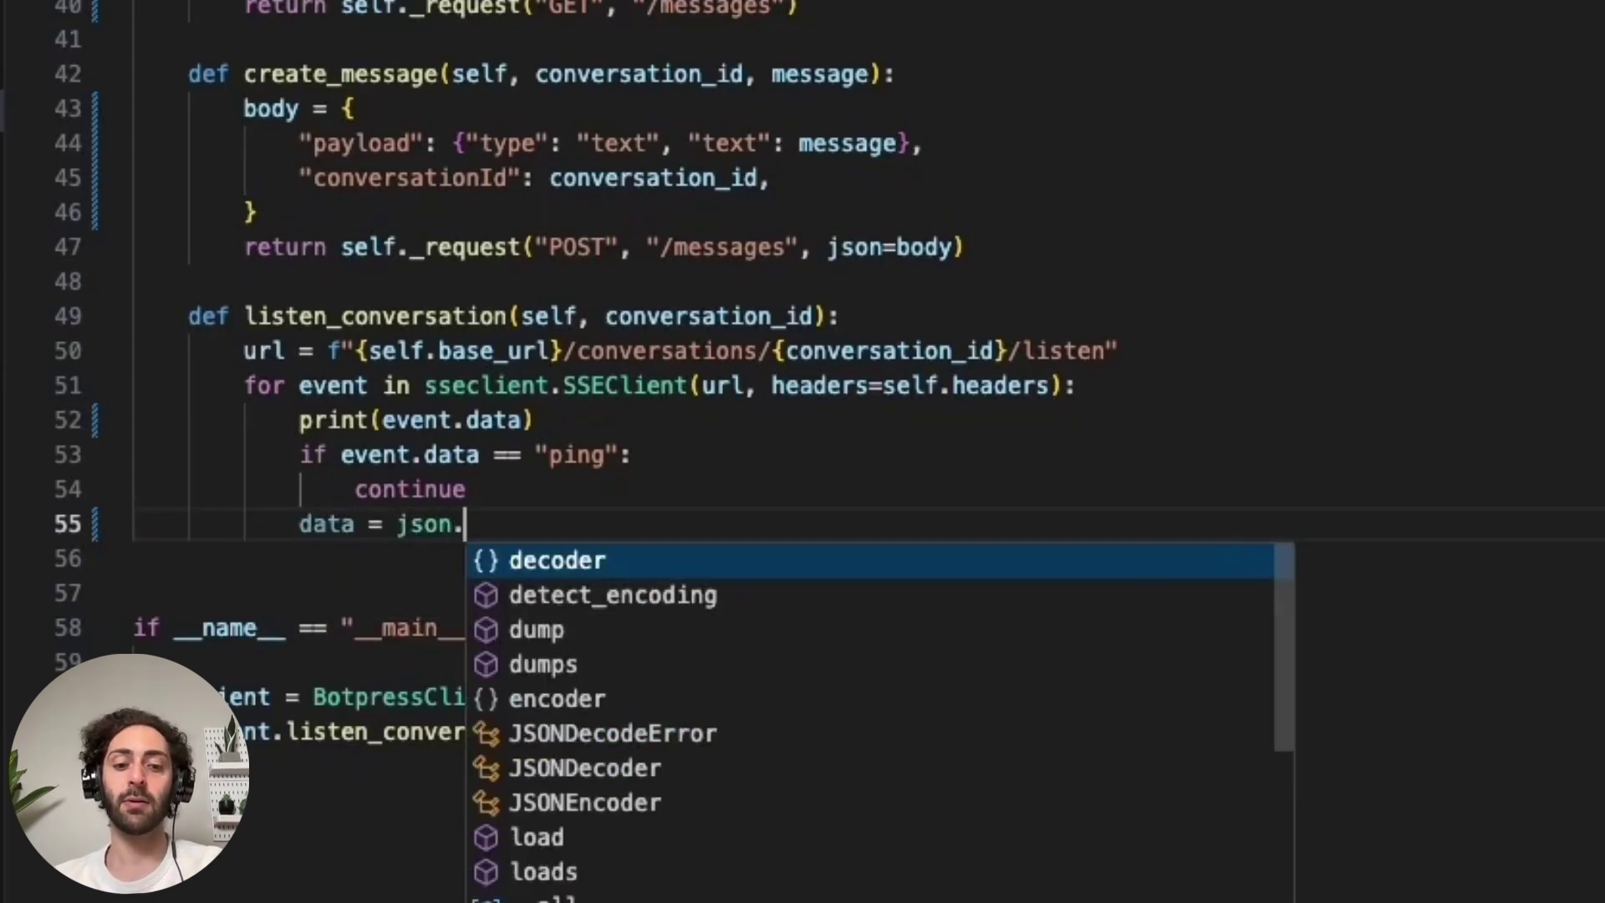
text(load)
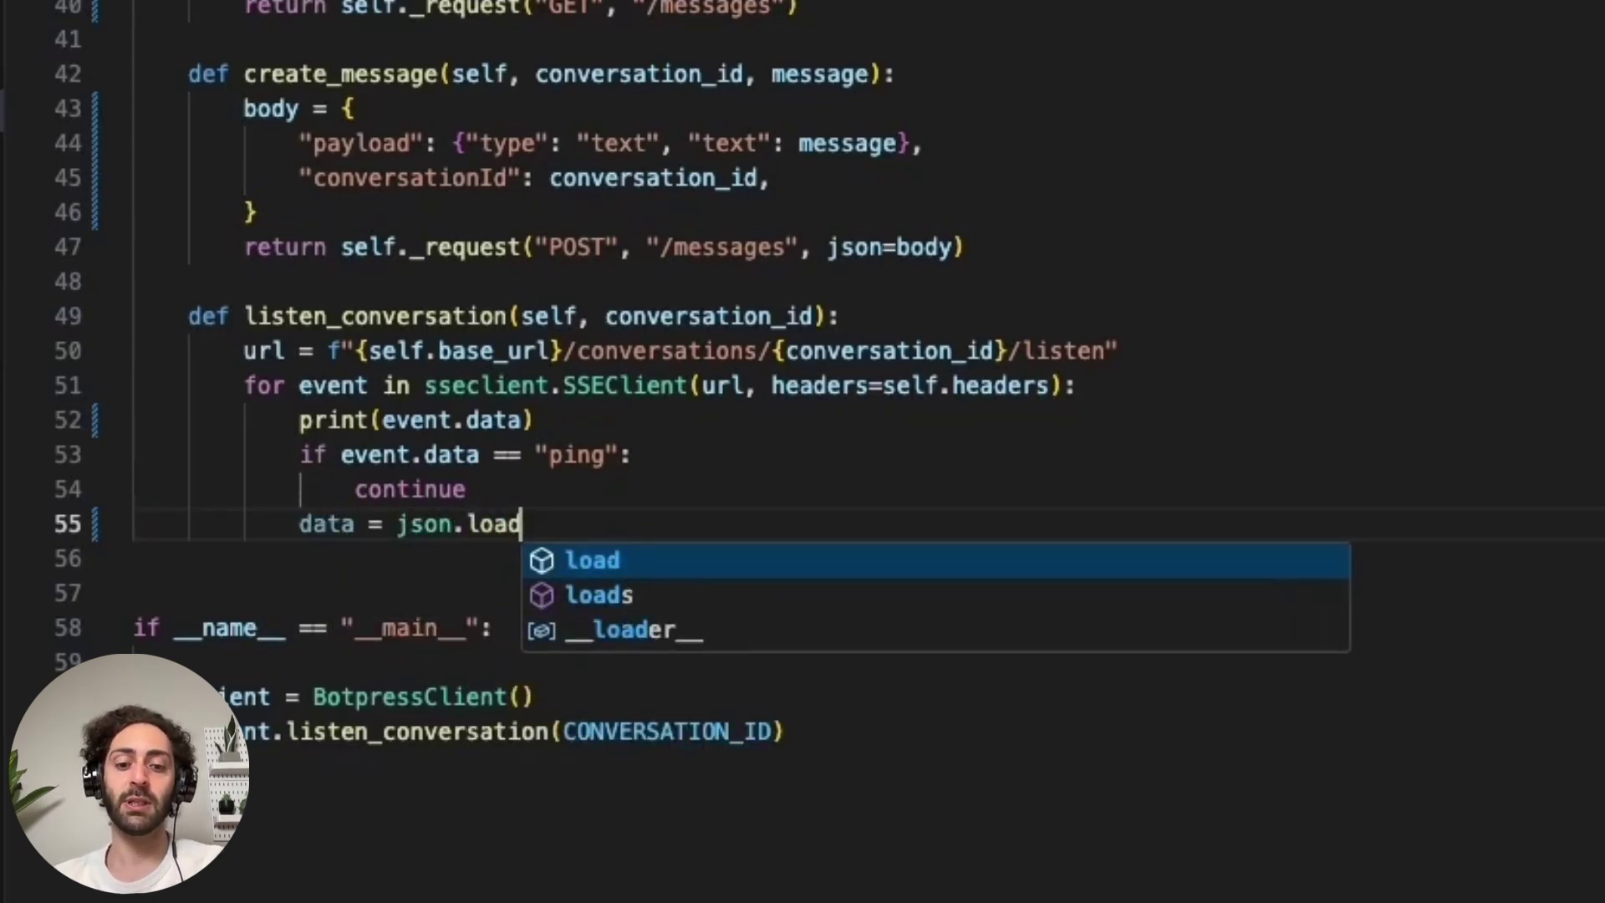
text((e)
Parse each event with data = json.loads(event.data)["data"].
key(Escape)
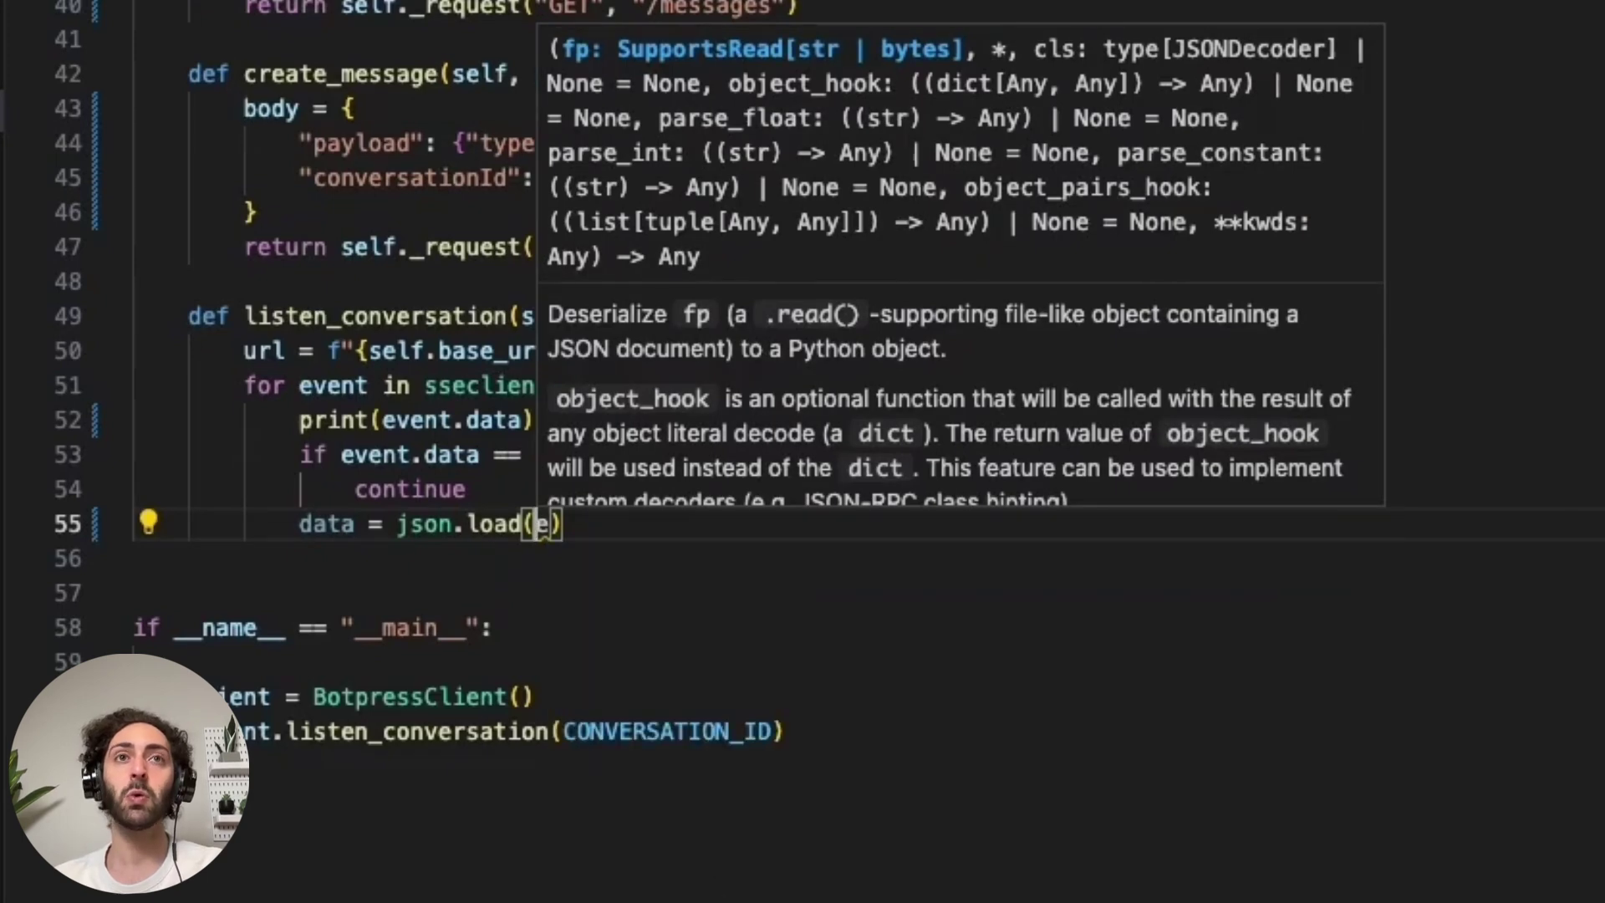
key(Left)
key(Left)
text(s)
key(Right)
key(Right)
text(v)
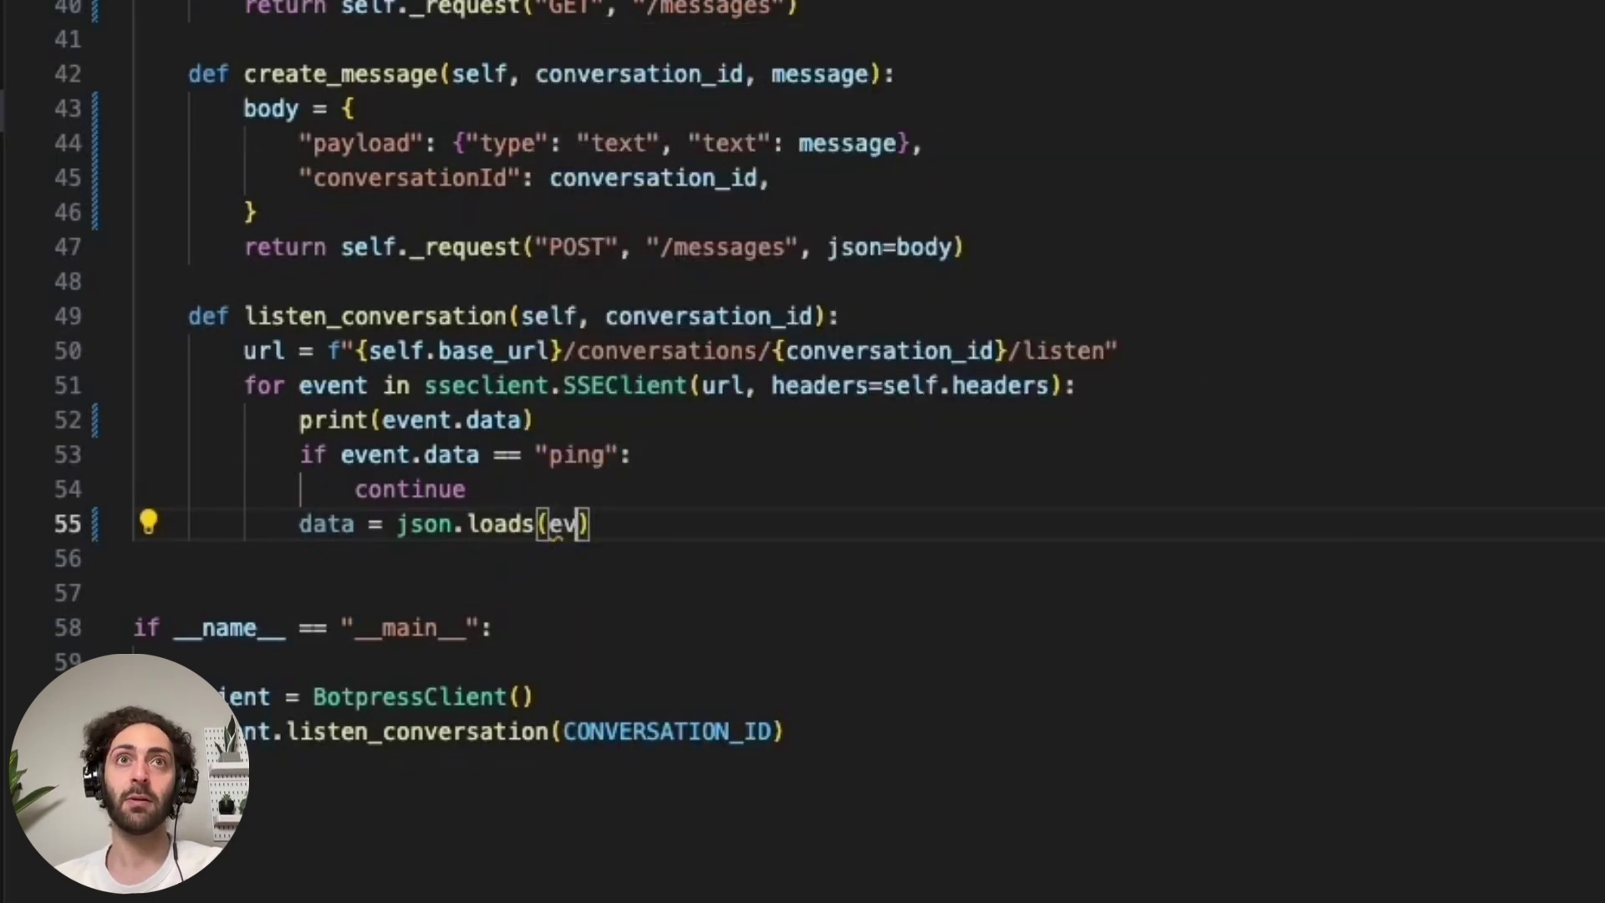
text(ent.data)
key(Escape)
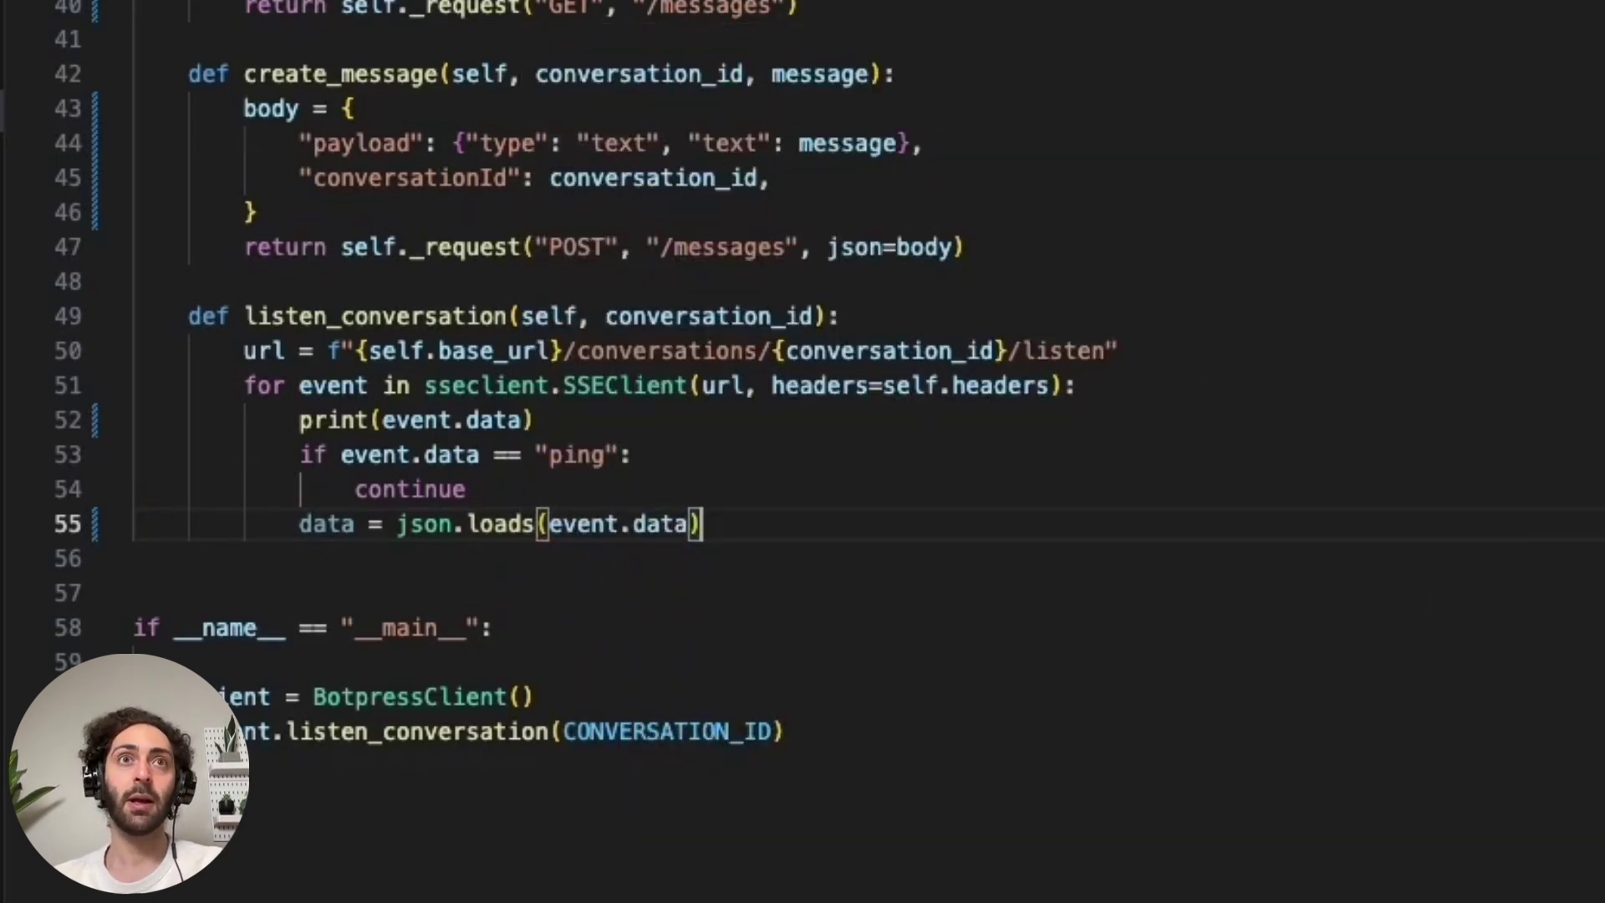
text(["data)
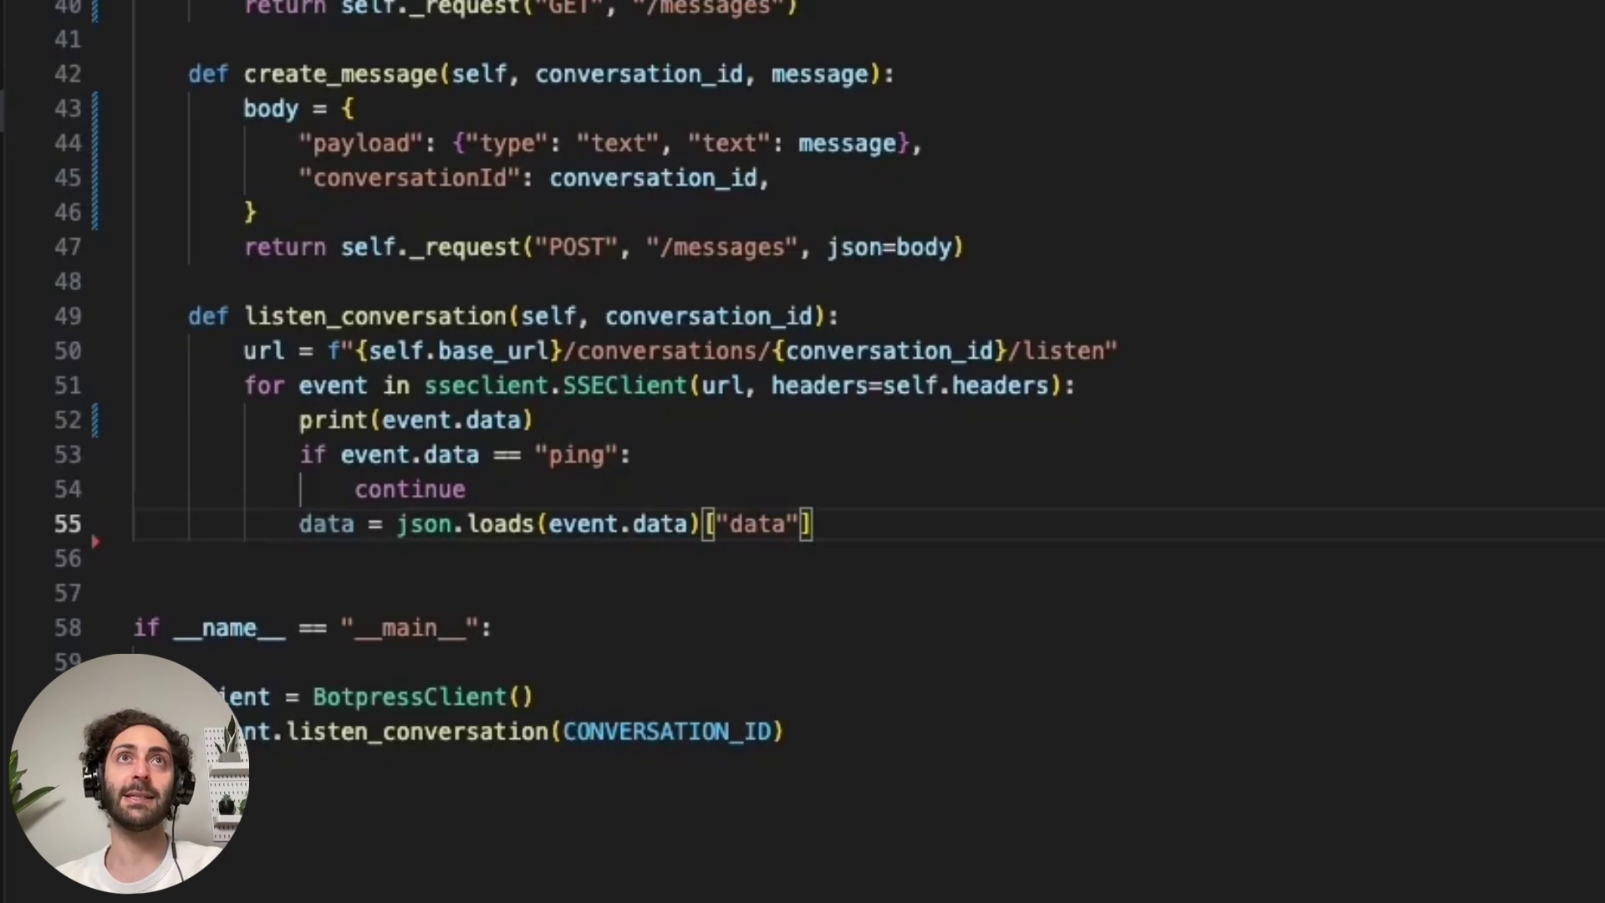
key(End)
Yield {"id": data["id"], "text": data["payload"]["text"]} for each message.
key(Return)
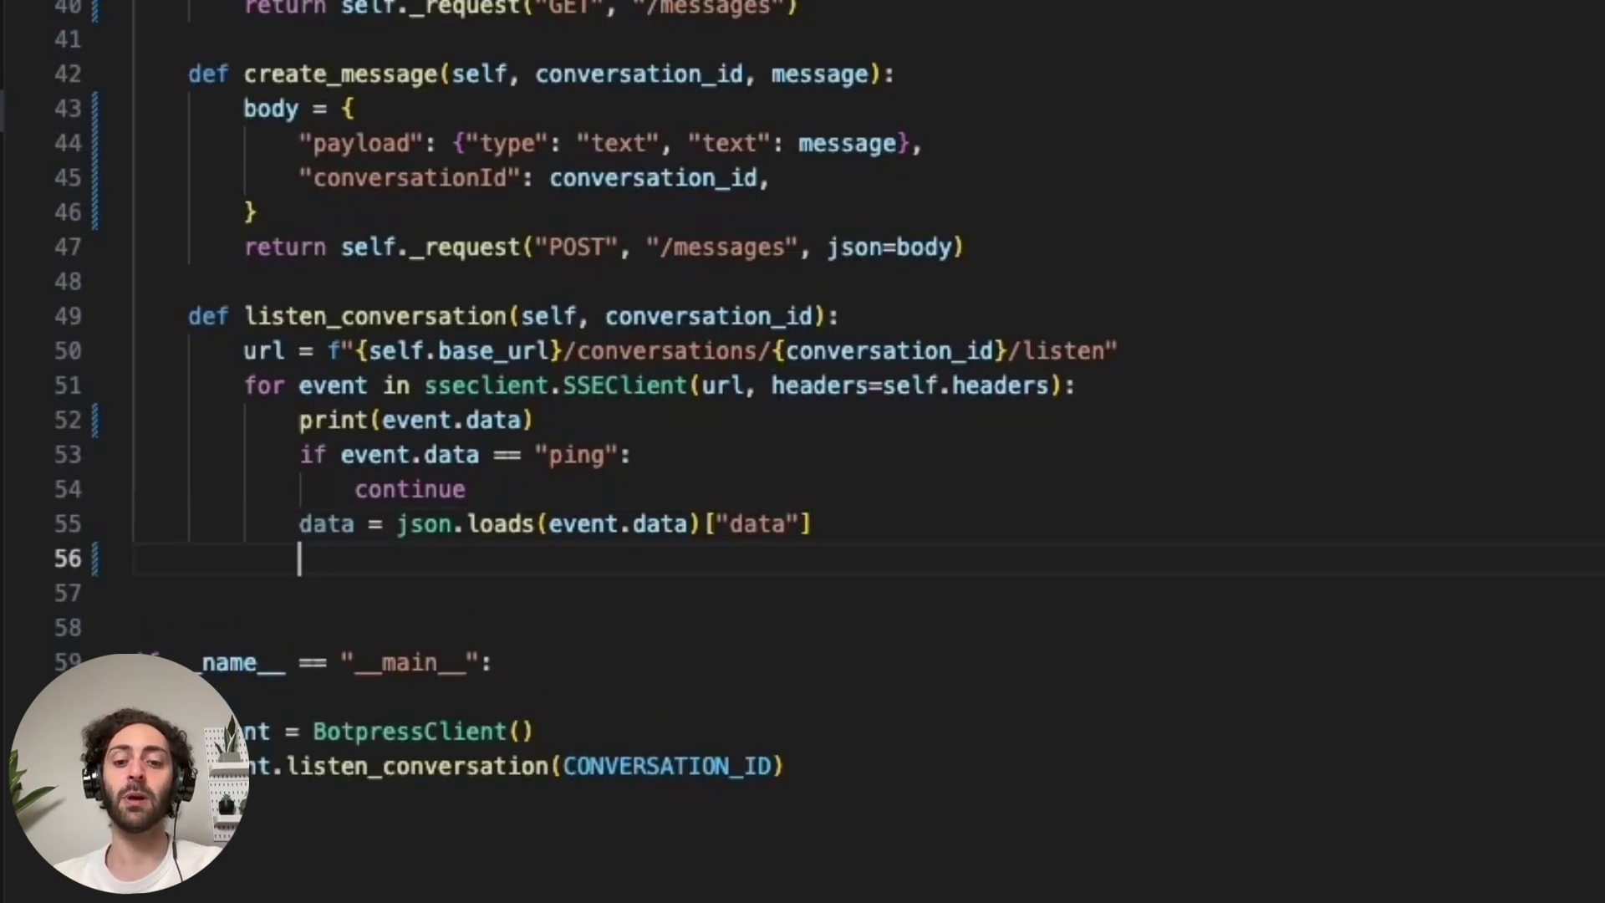
text(yield)
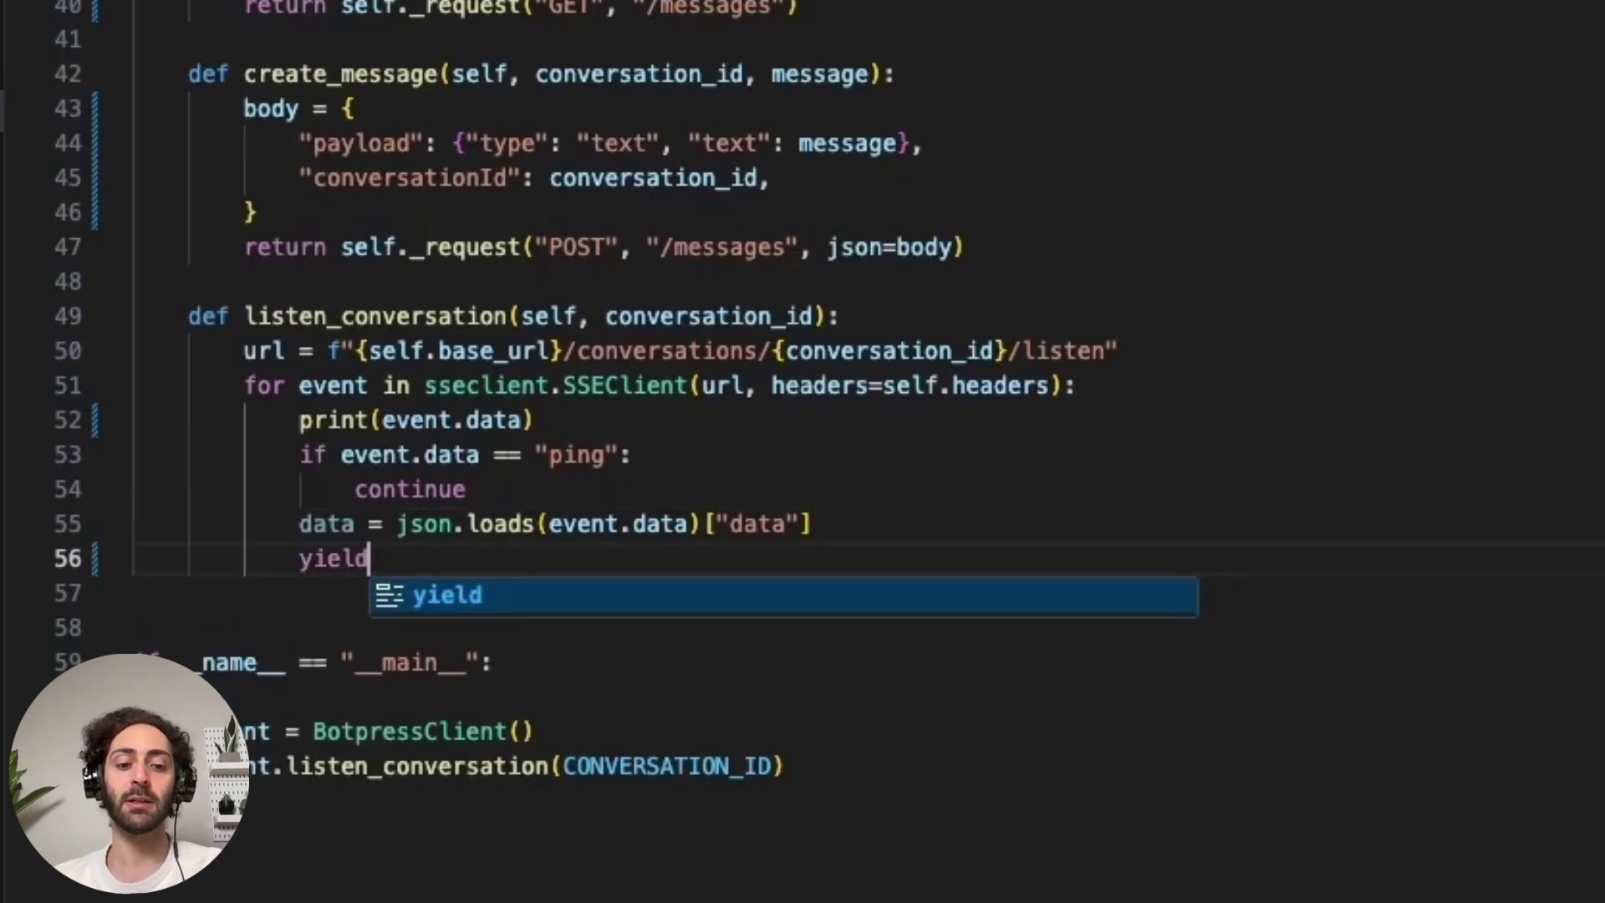
text( {"id)
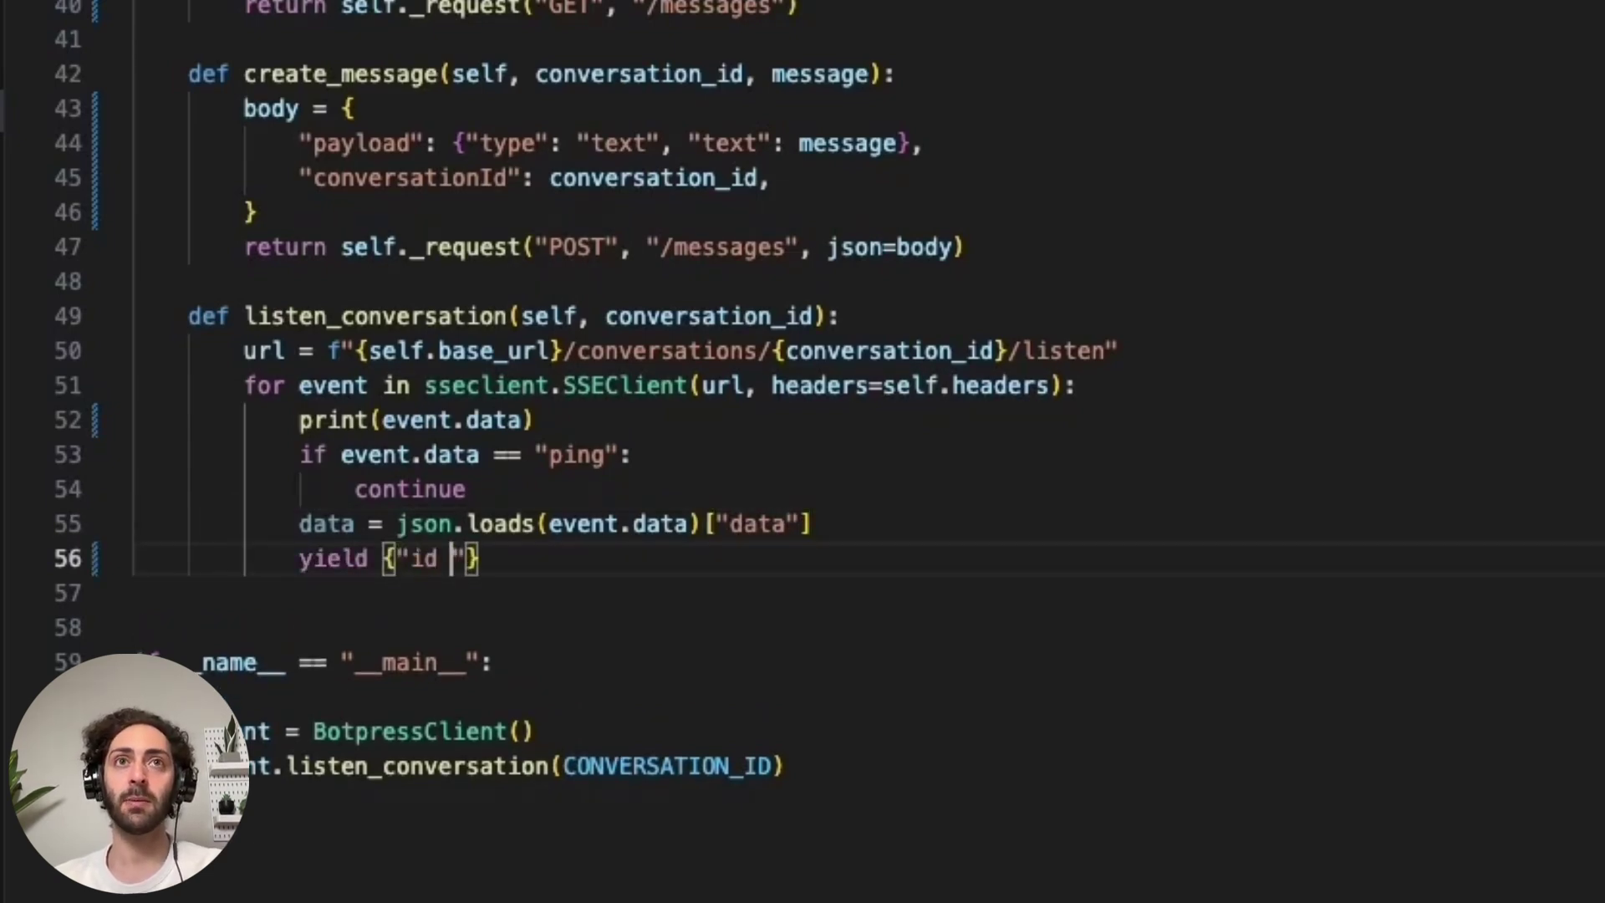
text(": data)
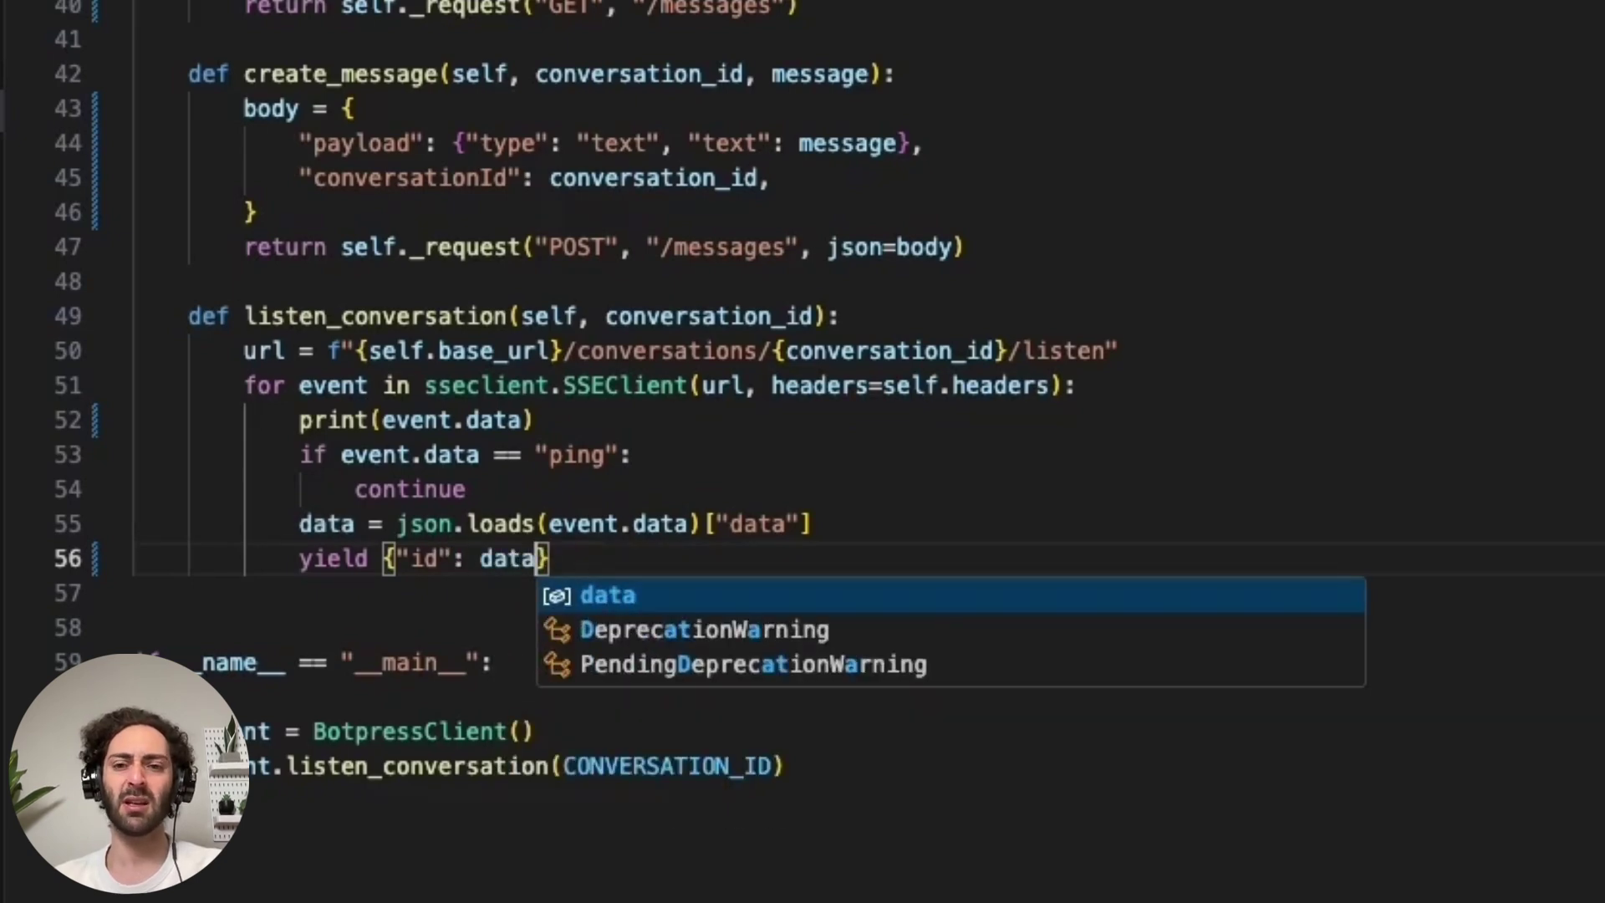
text(["id"])
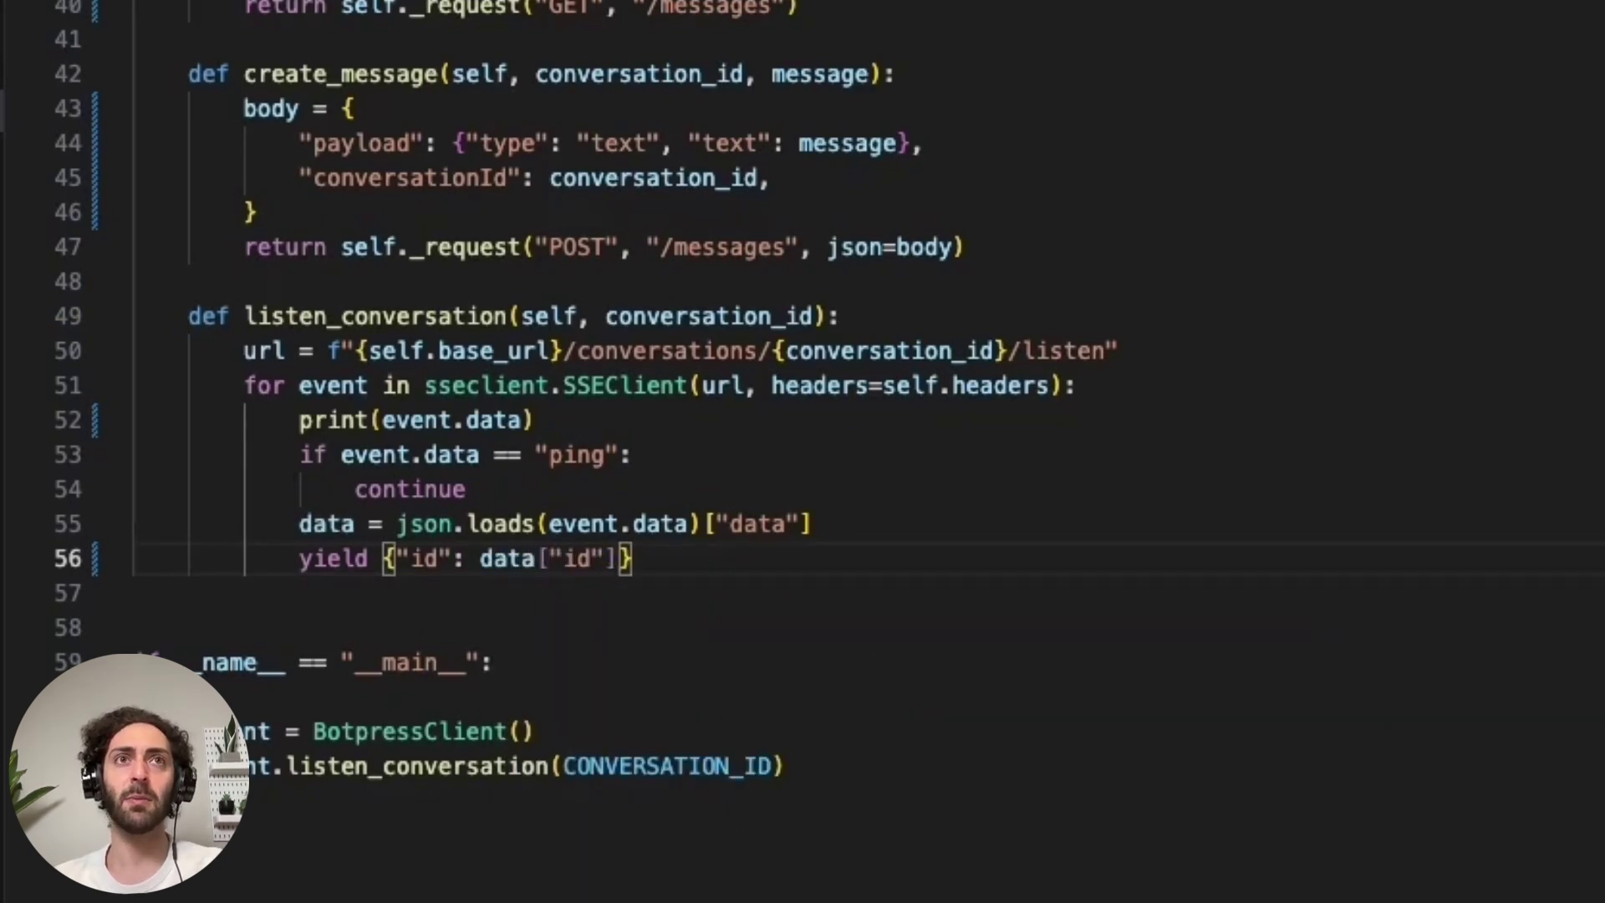
text(, "text": data["payloa)
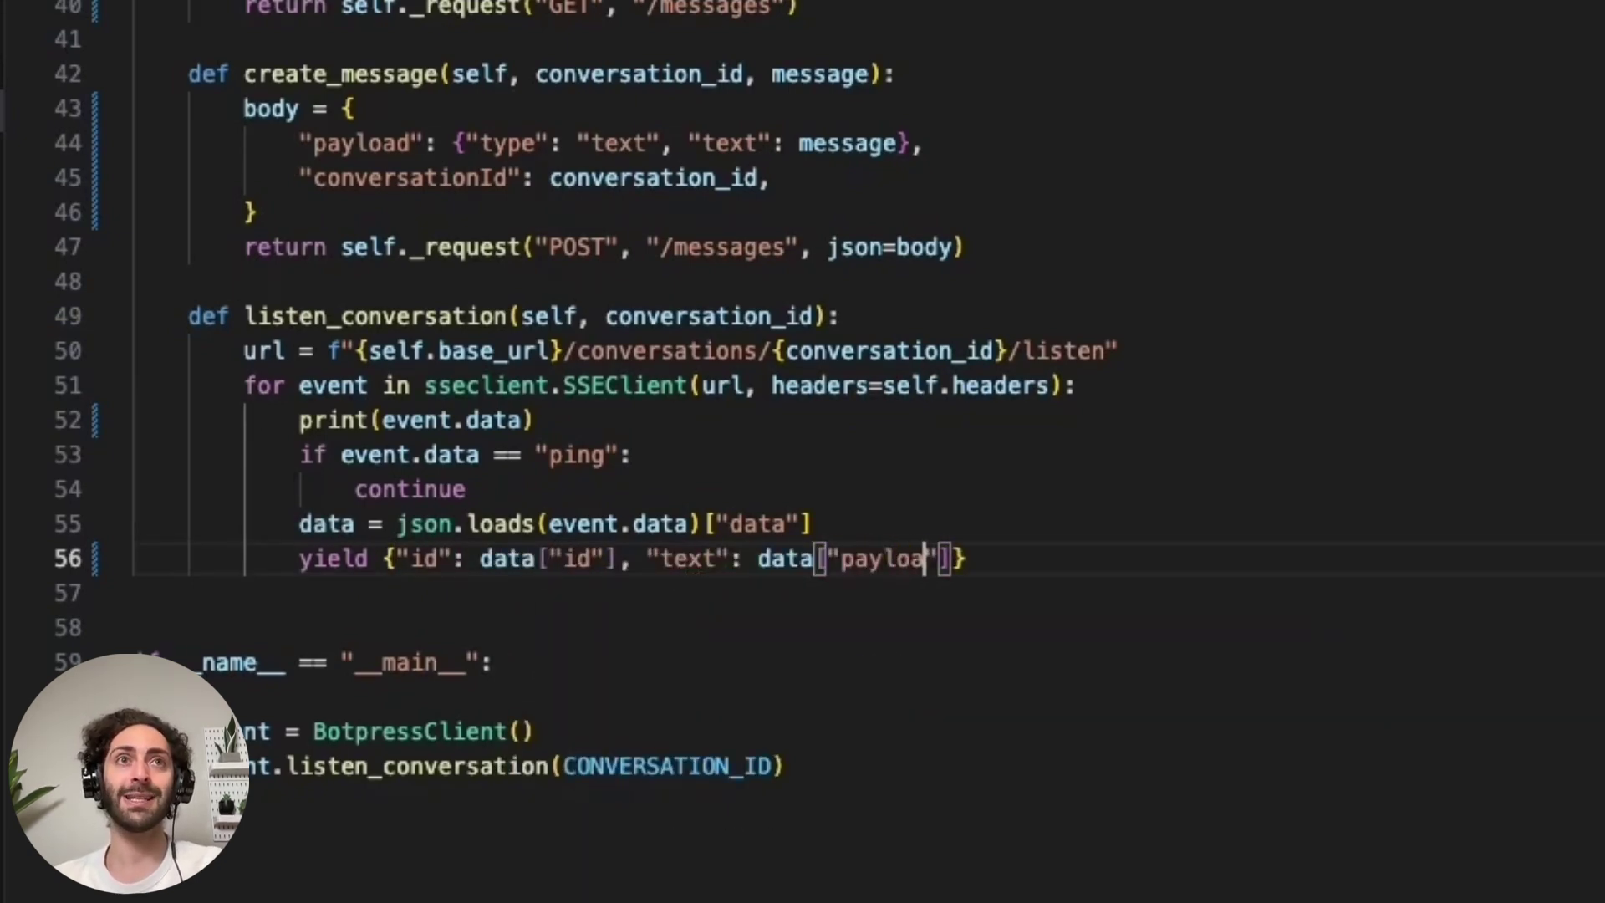
text(d"]["text)
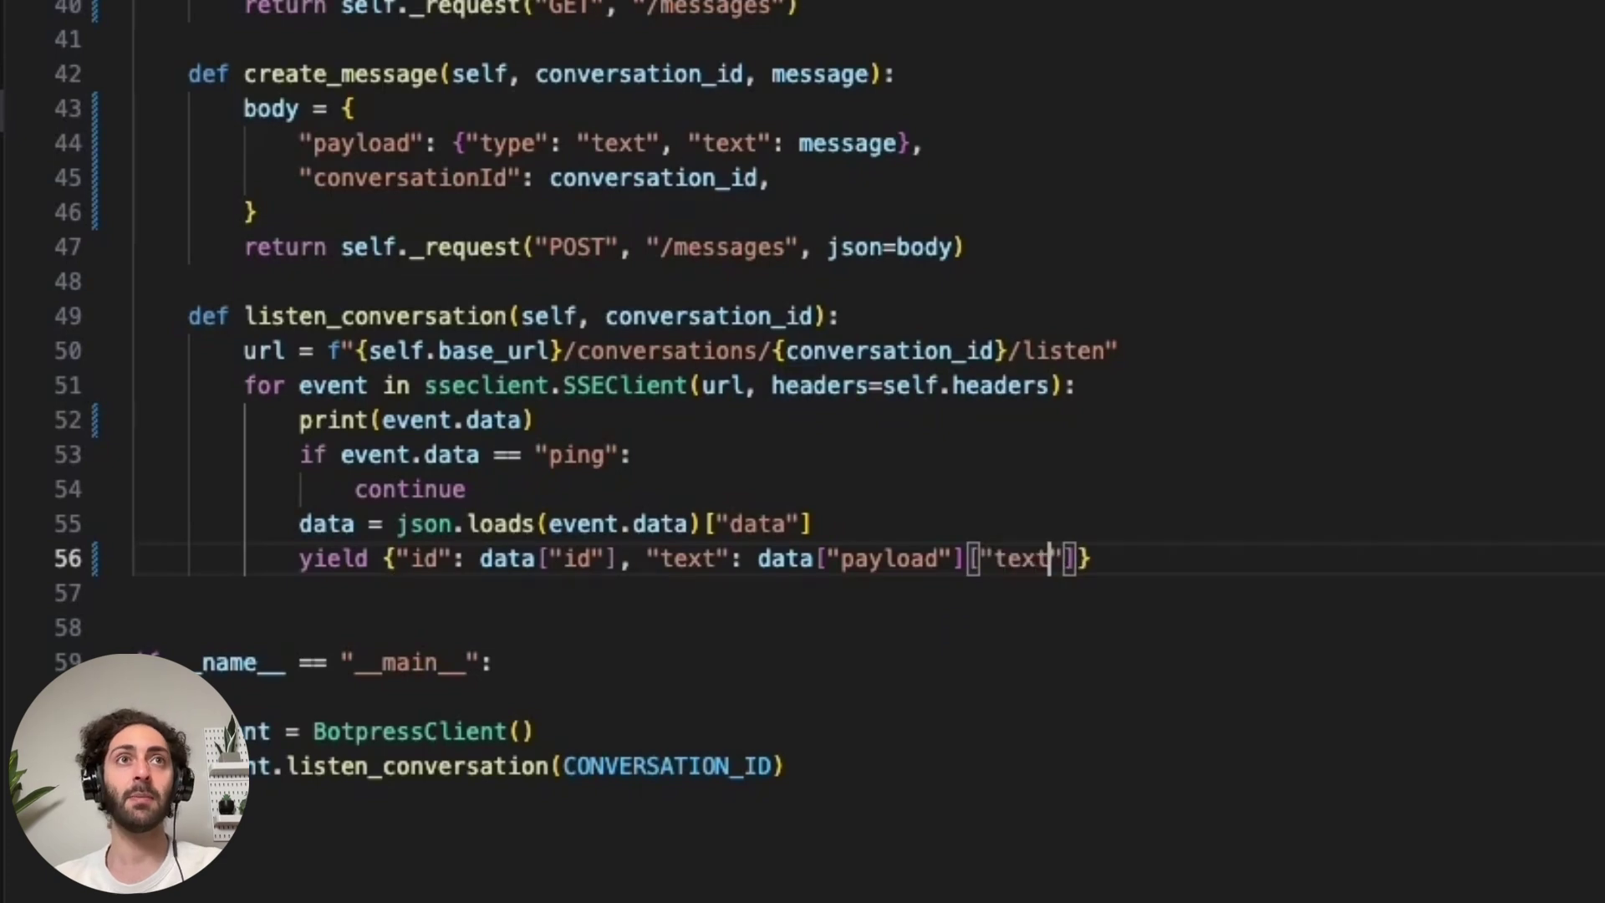
double_click(314, 316)
click(637, 492)
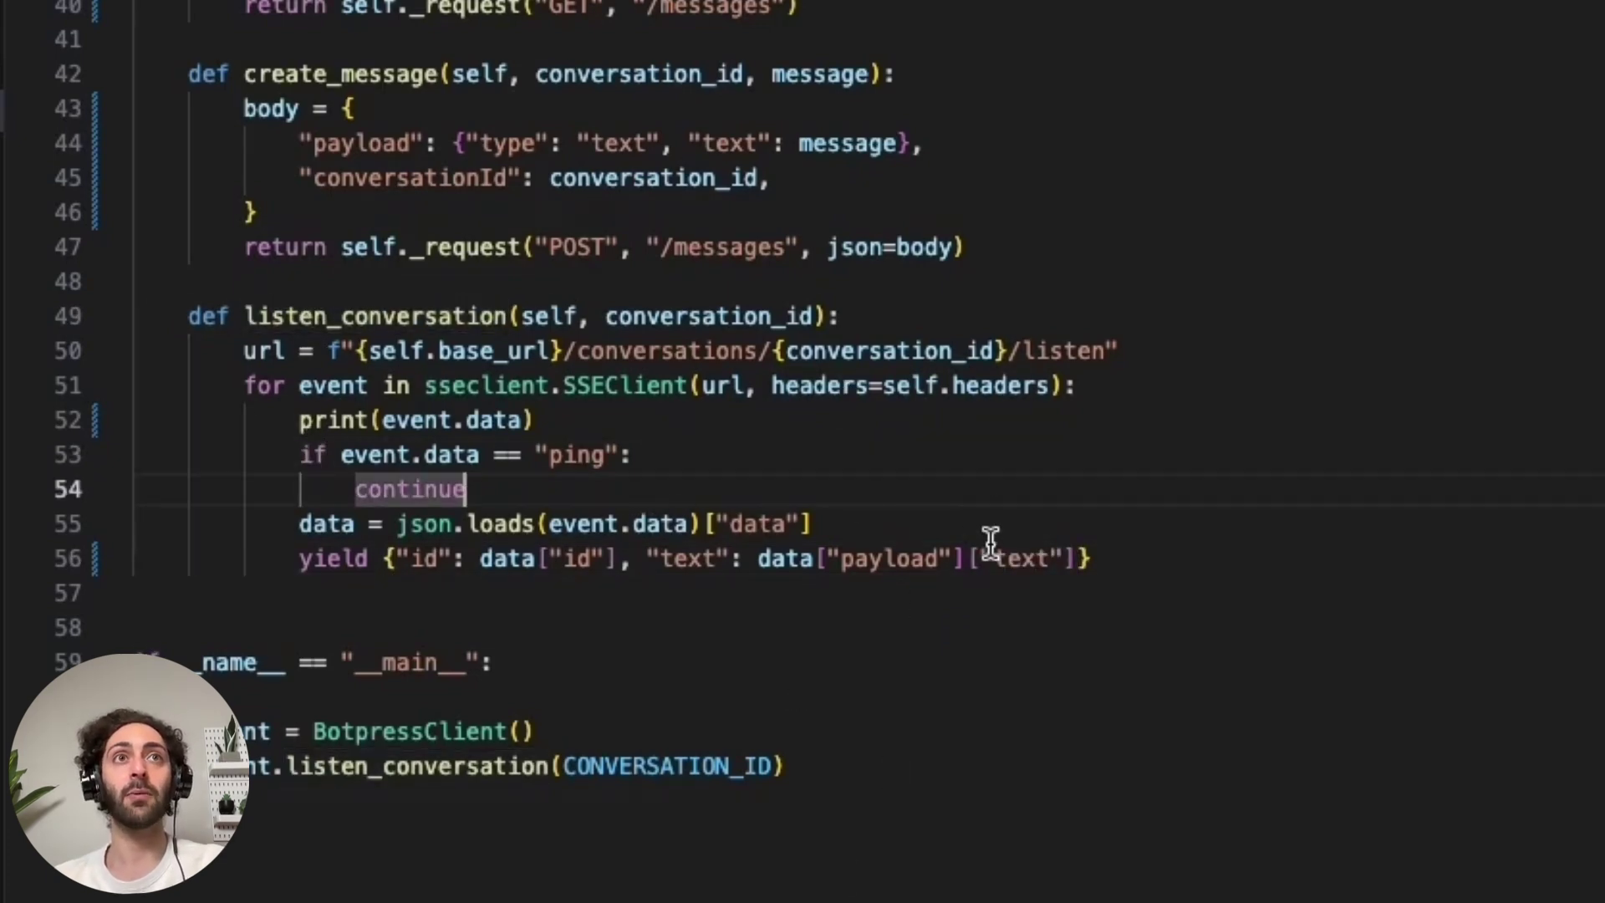
click(1101, 553)
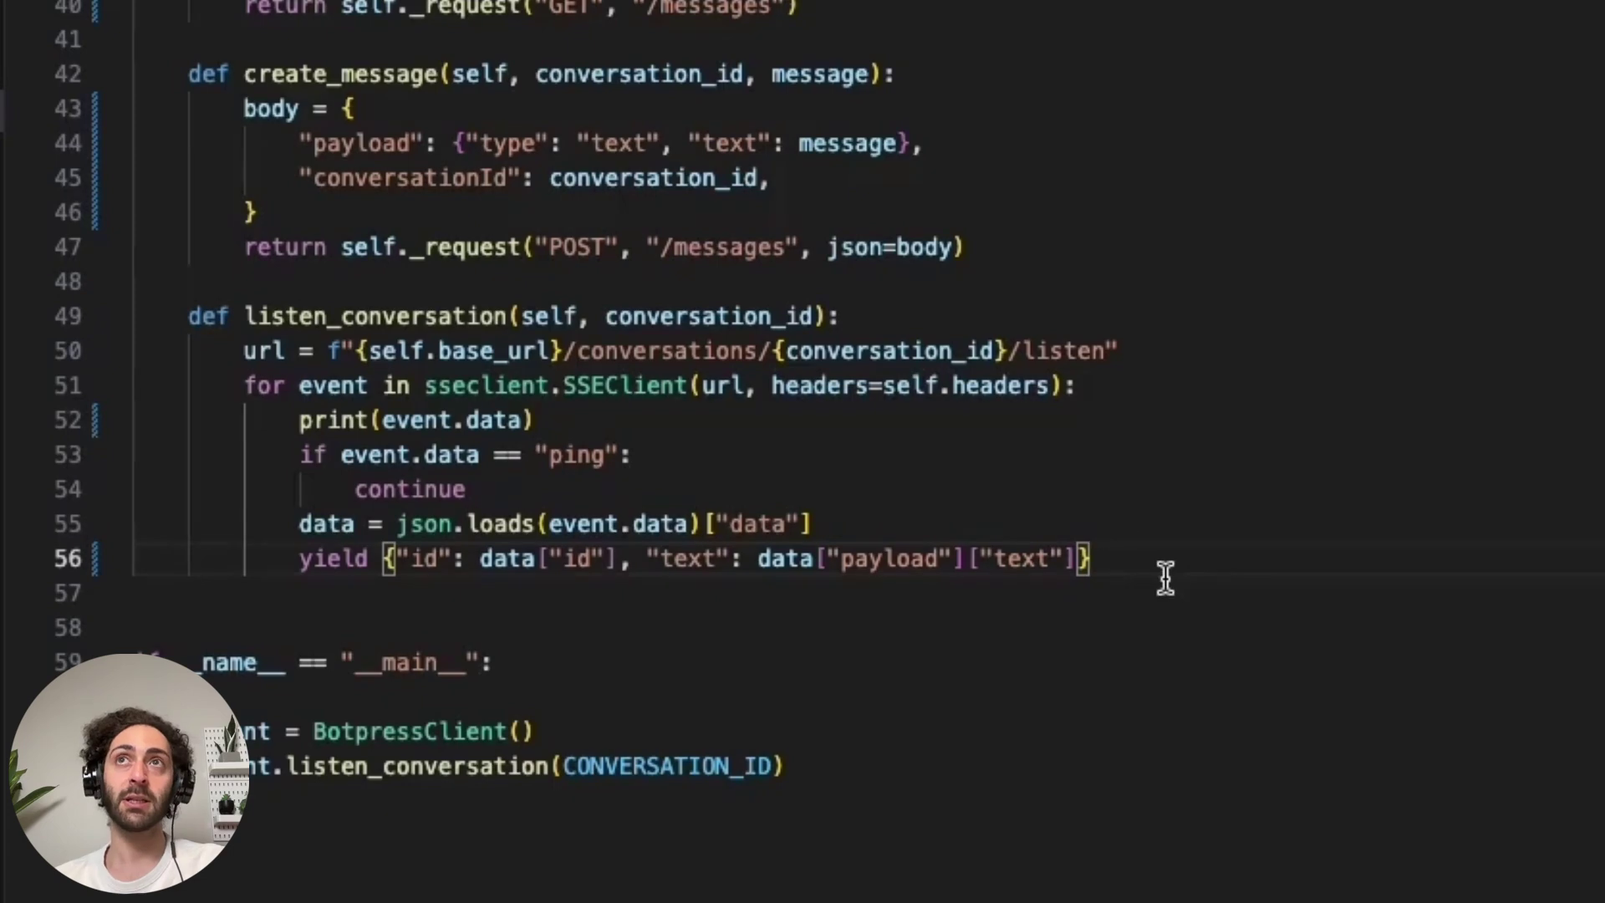
click(309, 560)
key(Down)
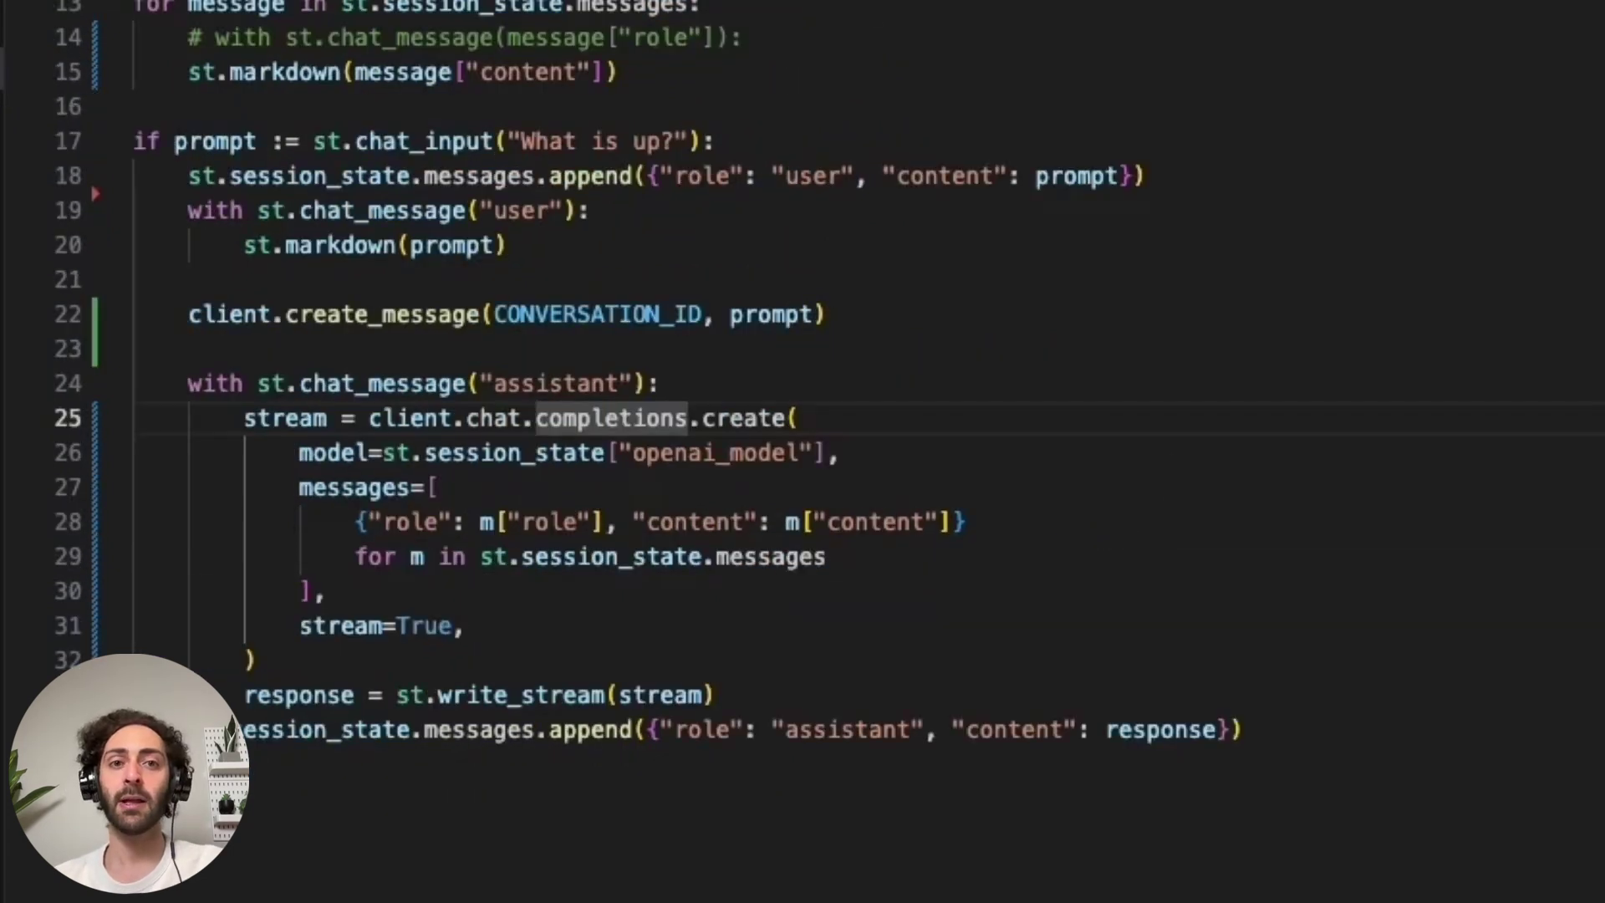
Show app.py's assistant block that still calls client.chat.completions.create.
click(677, 752)
scroll(533, 535, up, 3)
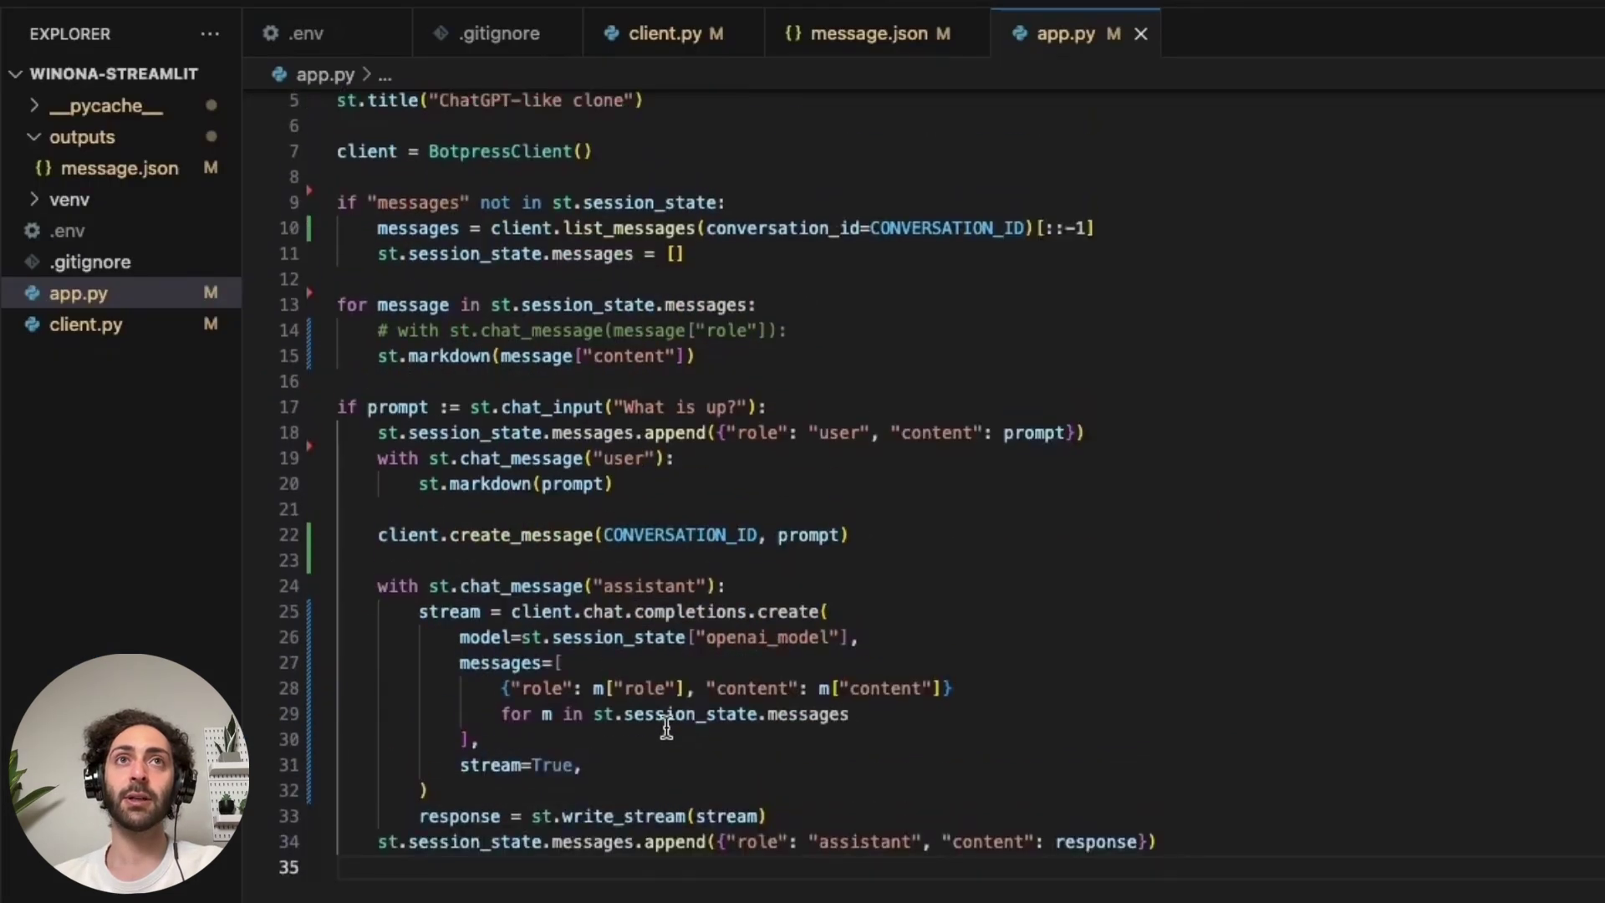
double_click(526, 586)
scroll(523, 590, down, 2)
scroll(523, 589, down, 2)
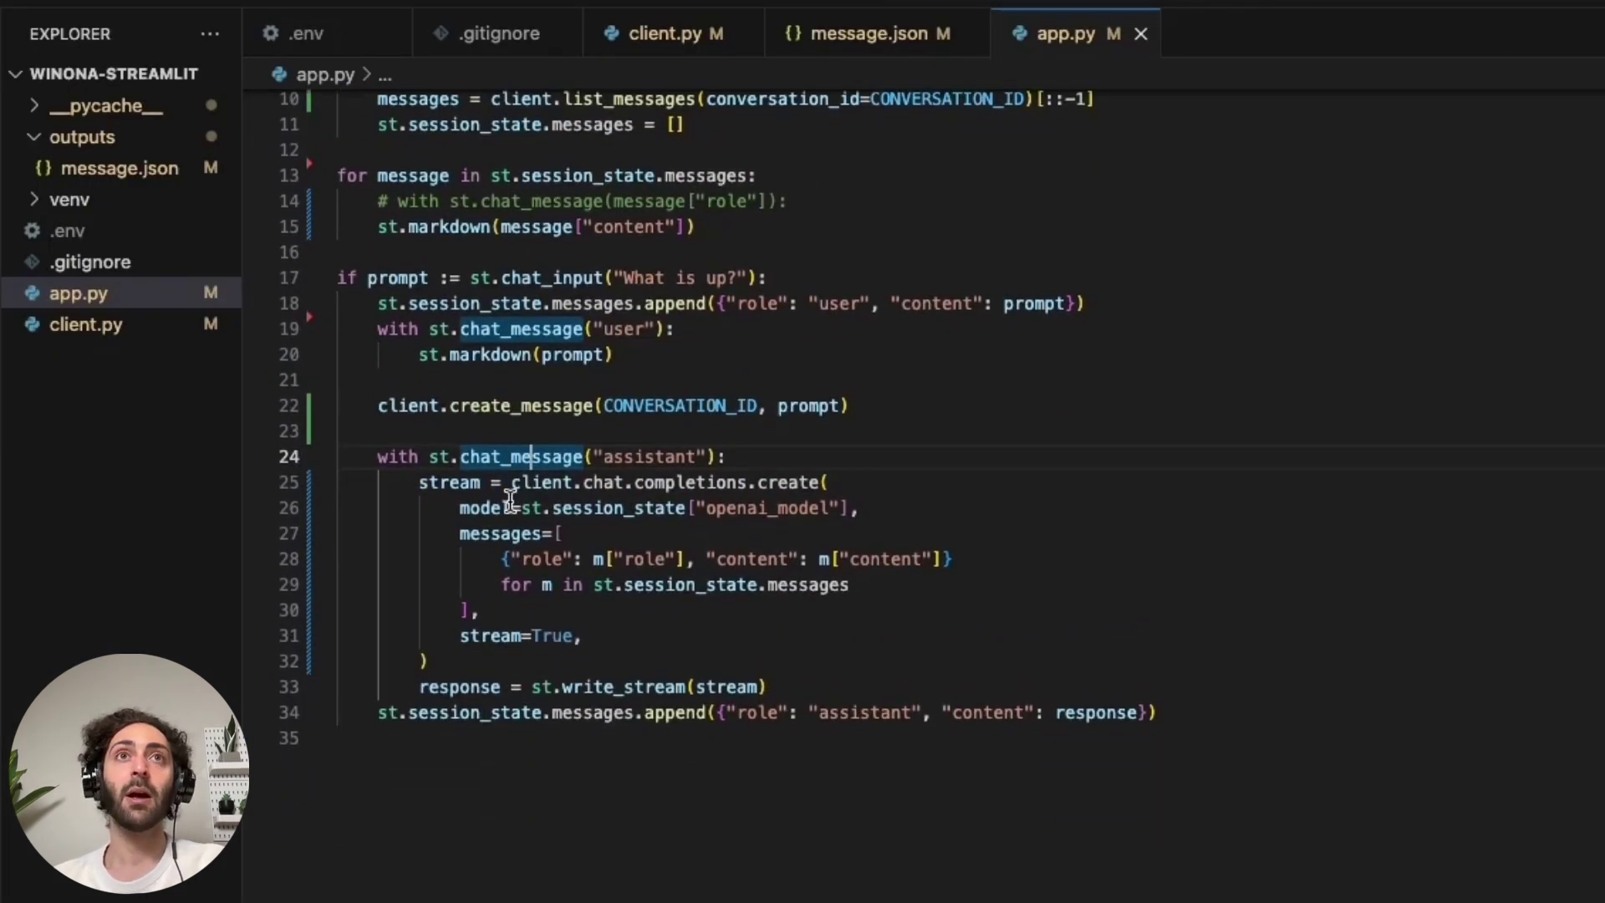
Add response_box = st.empty() and last_rendered_id = "", save, and comment out lines 29-38.
key(End)
key(Return)
key(Return)
key(Return)
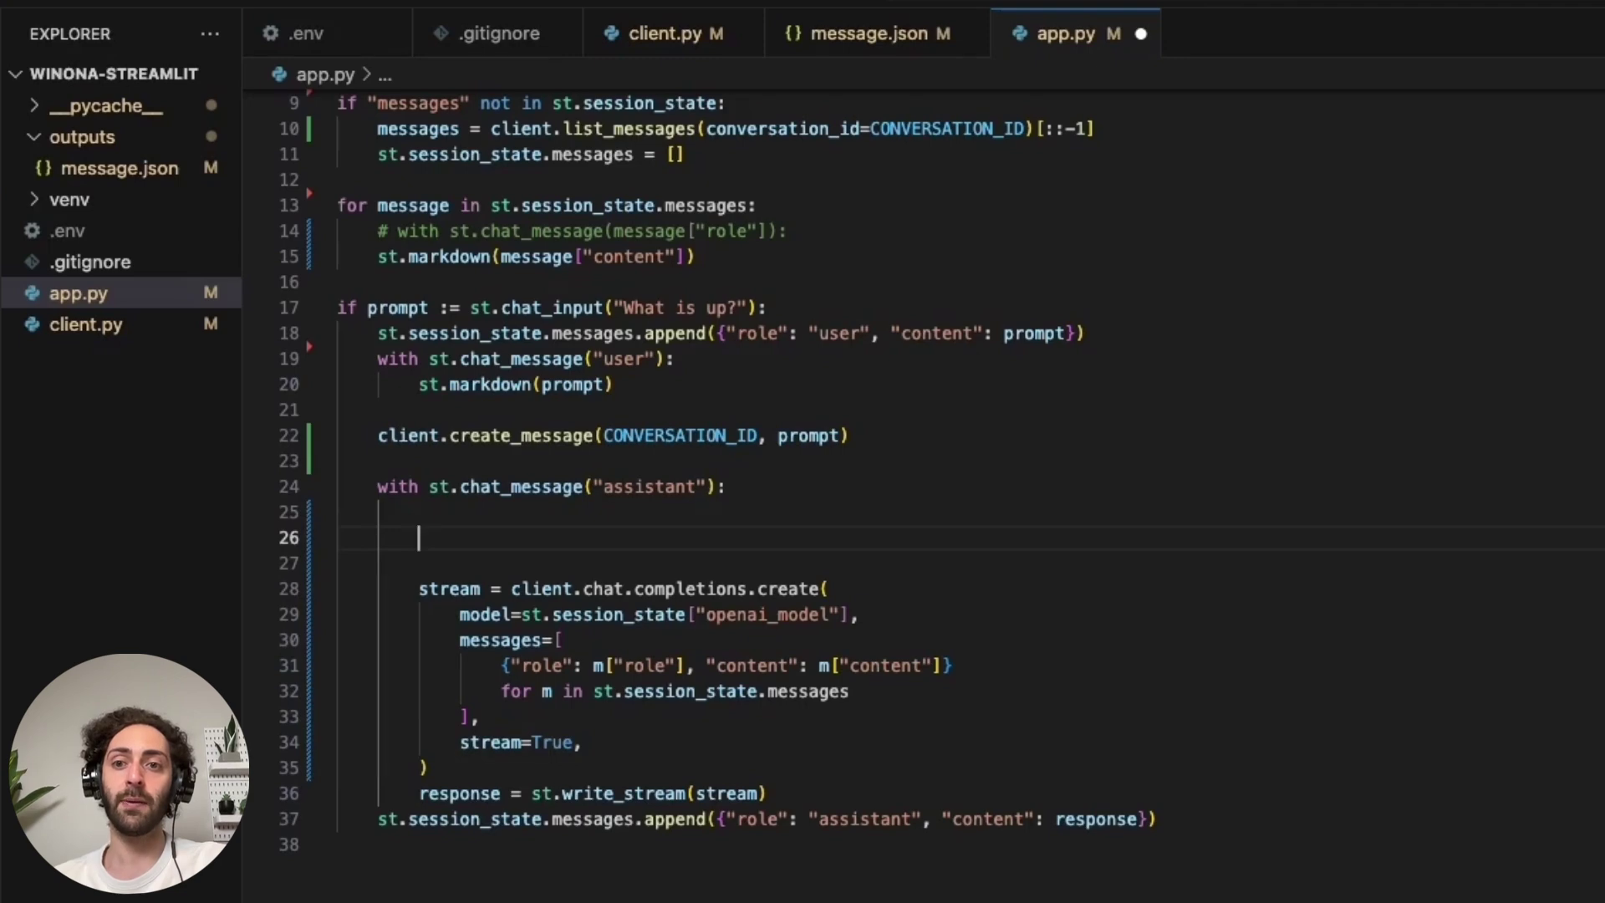
text(response_box = st.)
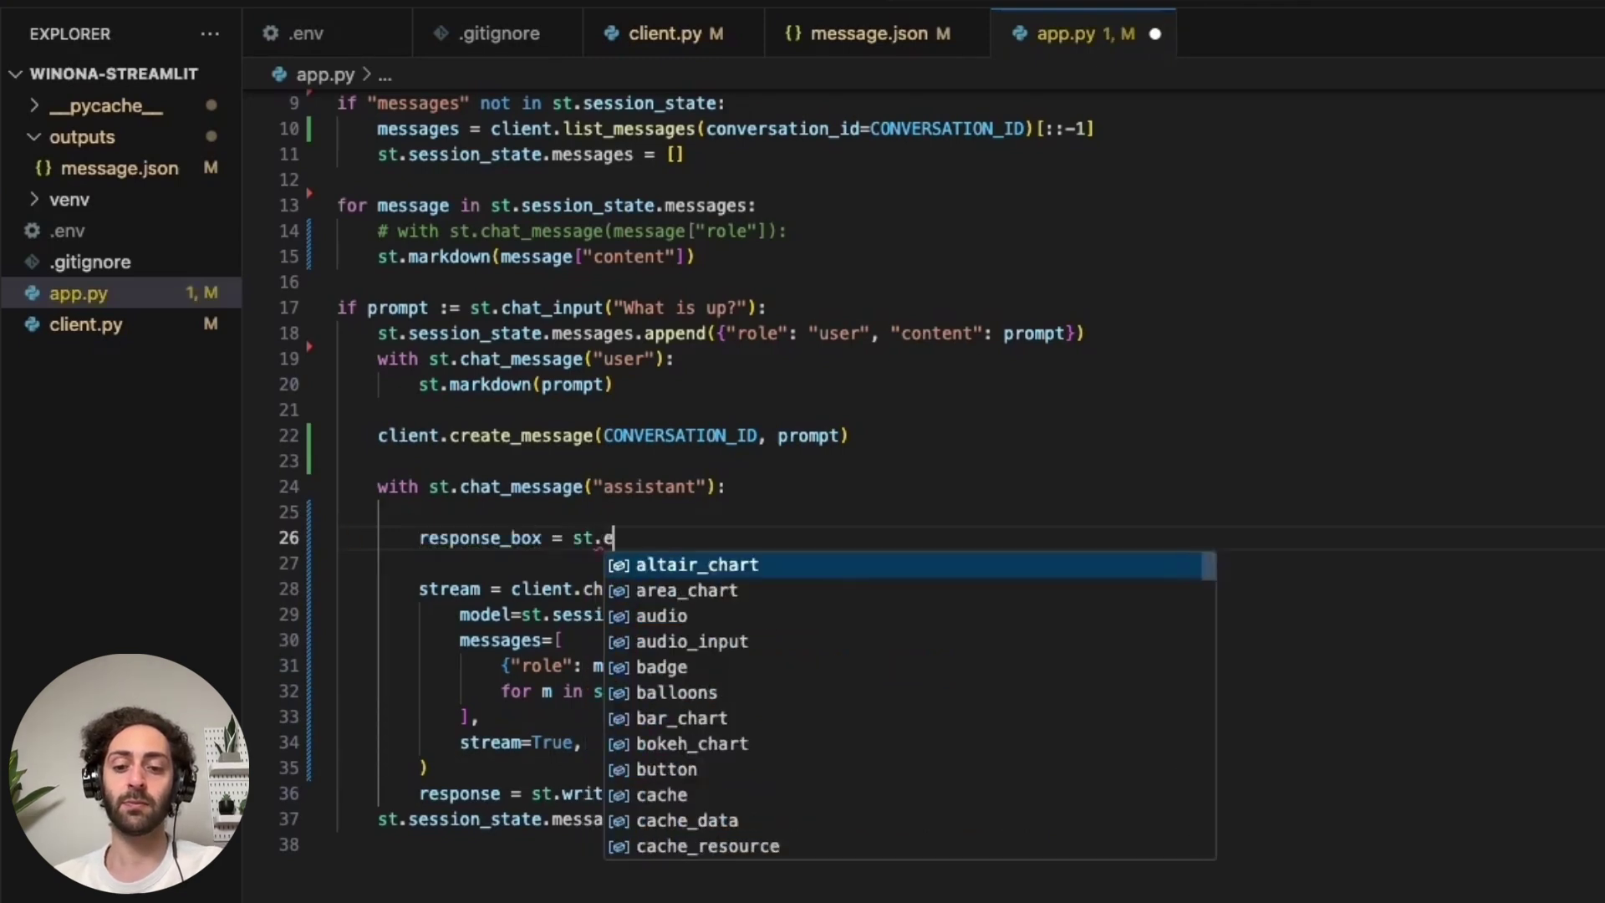
text(empty())
key(Return)
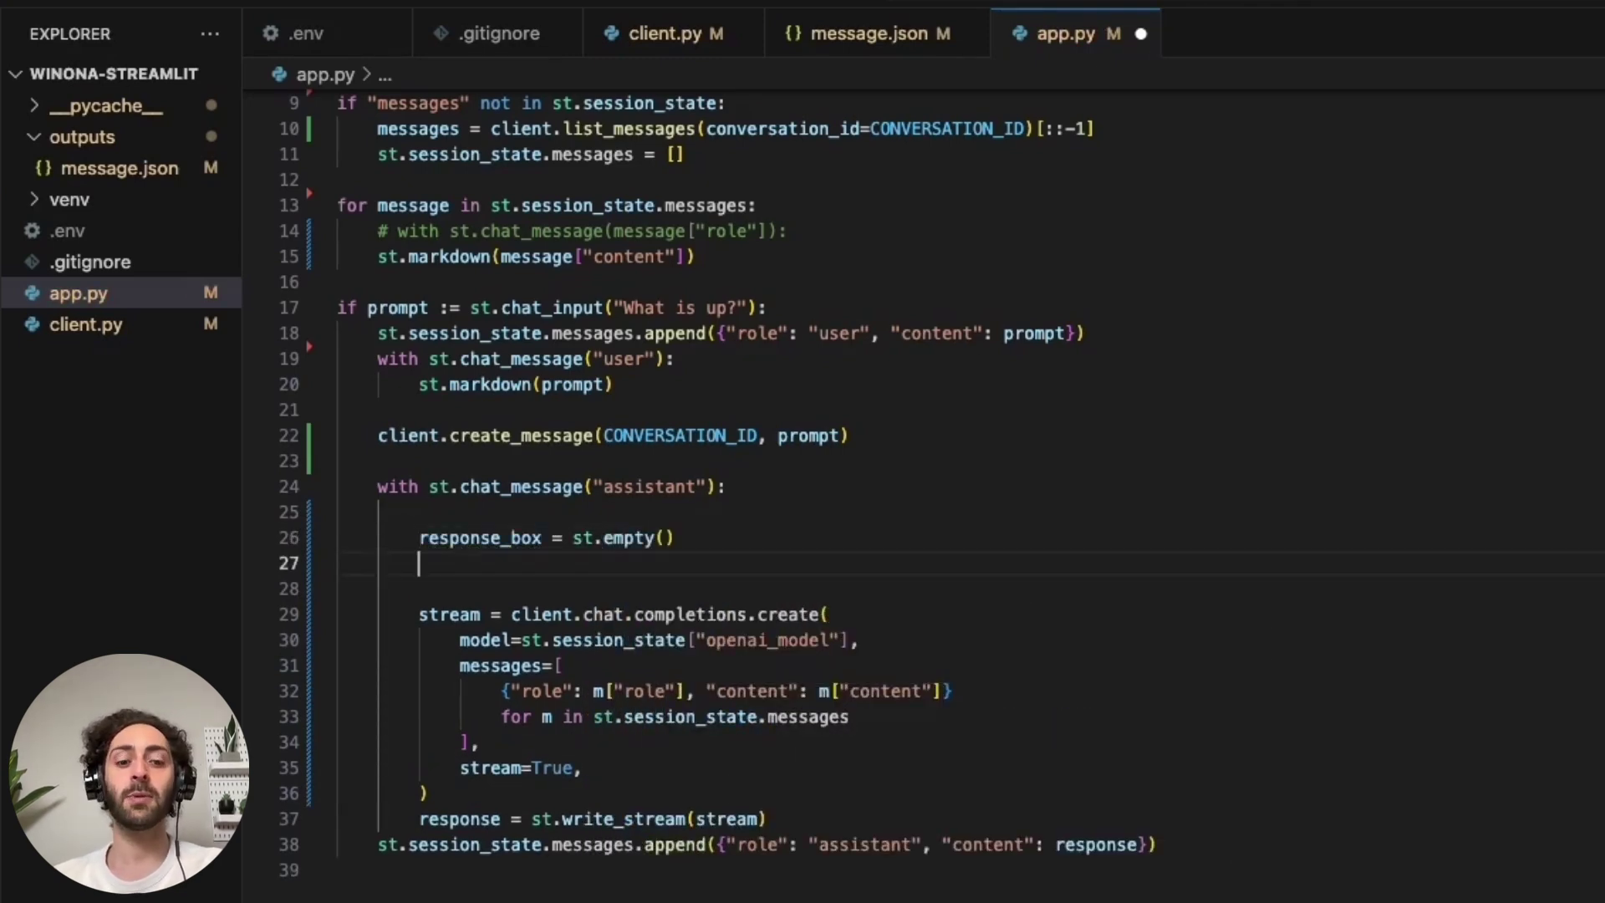
text(last_rendered_id =")
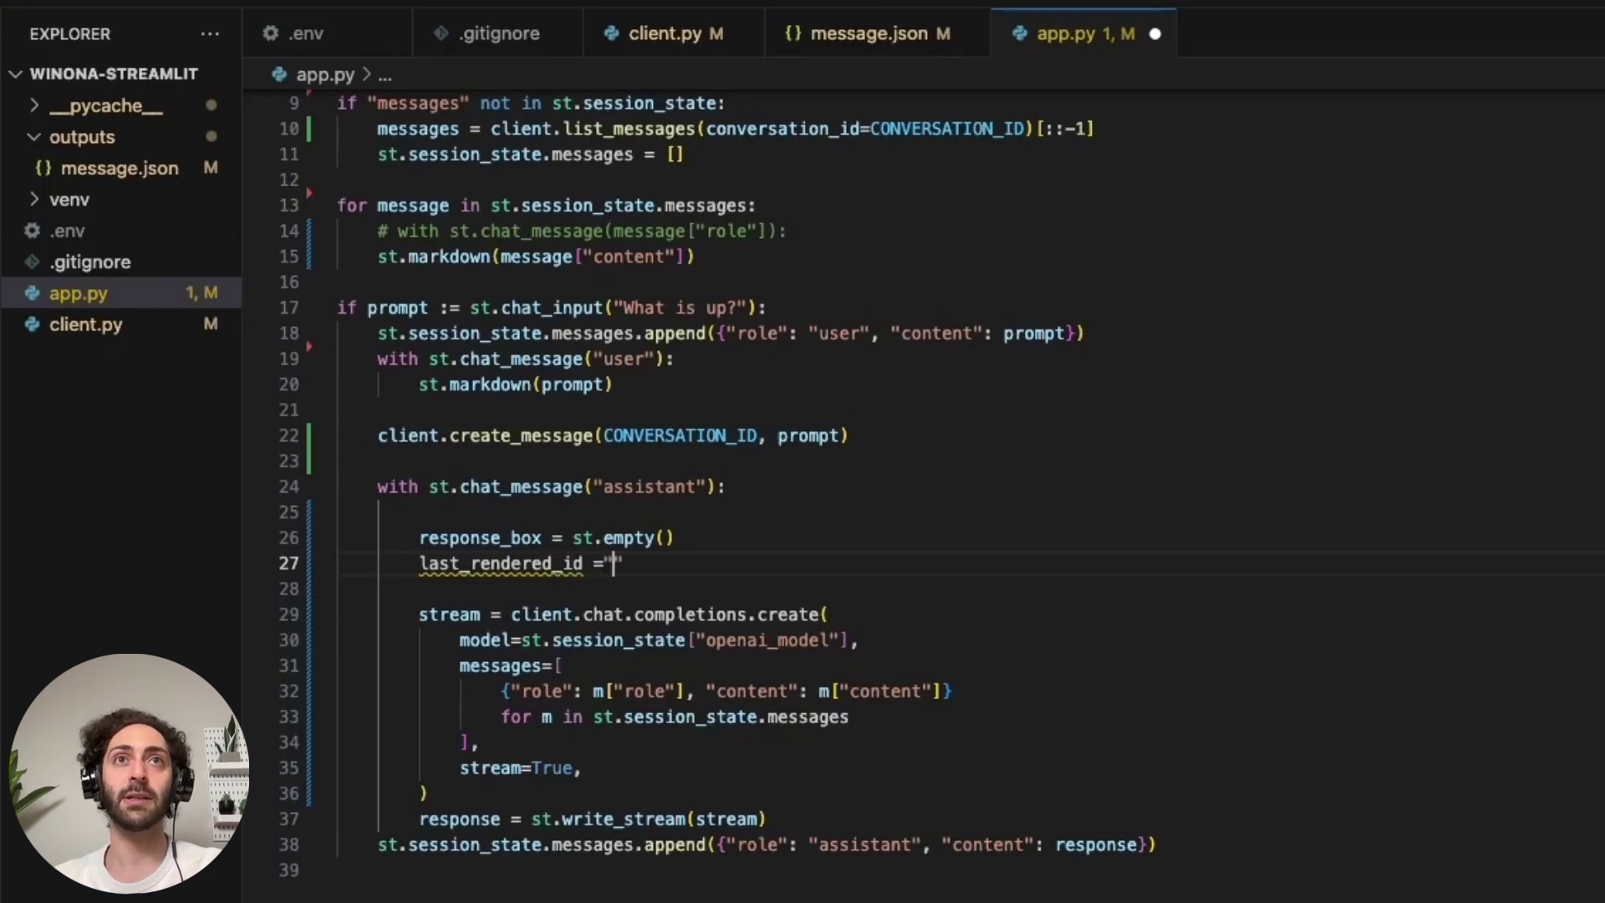
key(ctrl+s)
scroll(555, 870, down, 2)
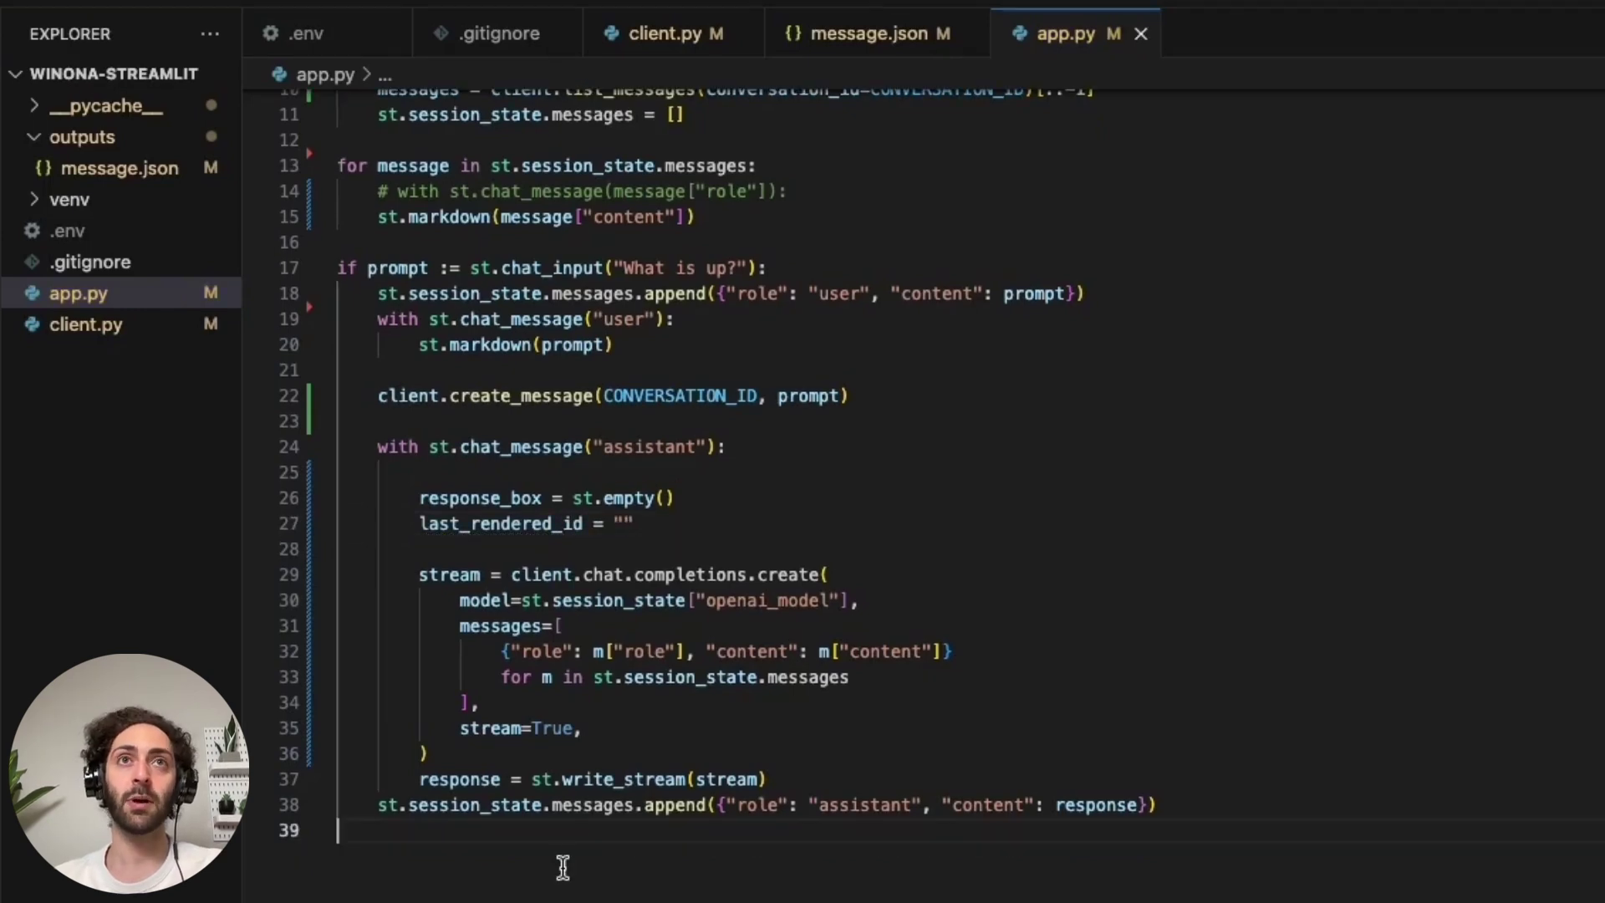
click(336, 757)
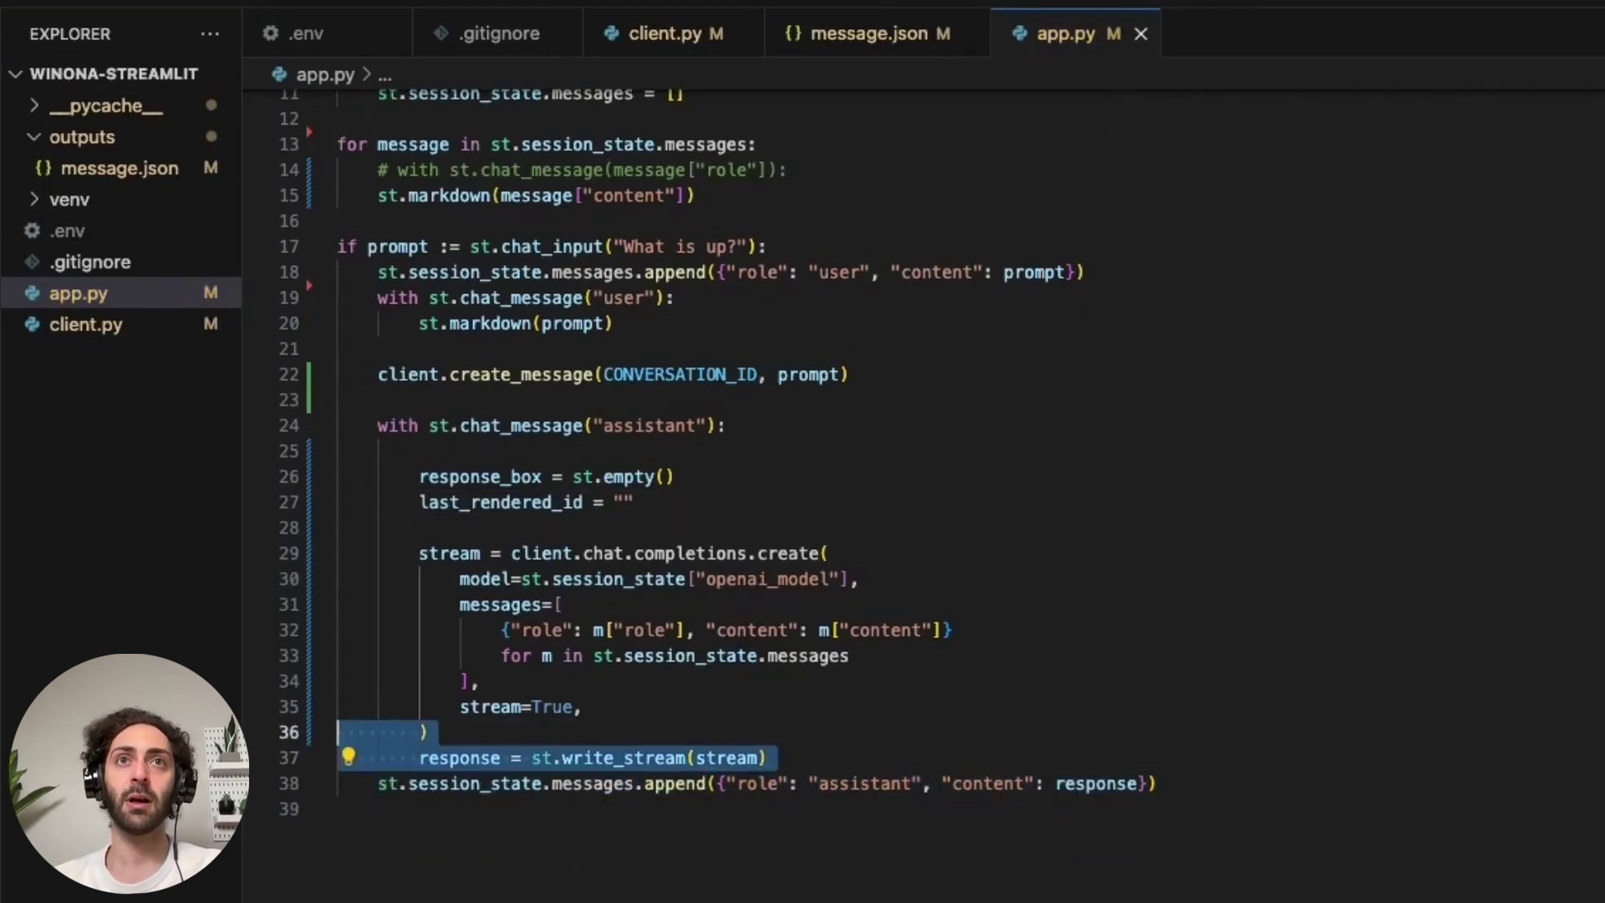
scroll(336, 757, down, 1)
drag(337, 782, 337, 526)
key(super+slash)
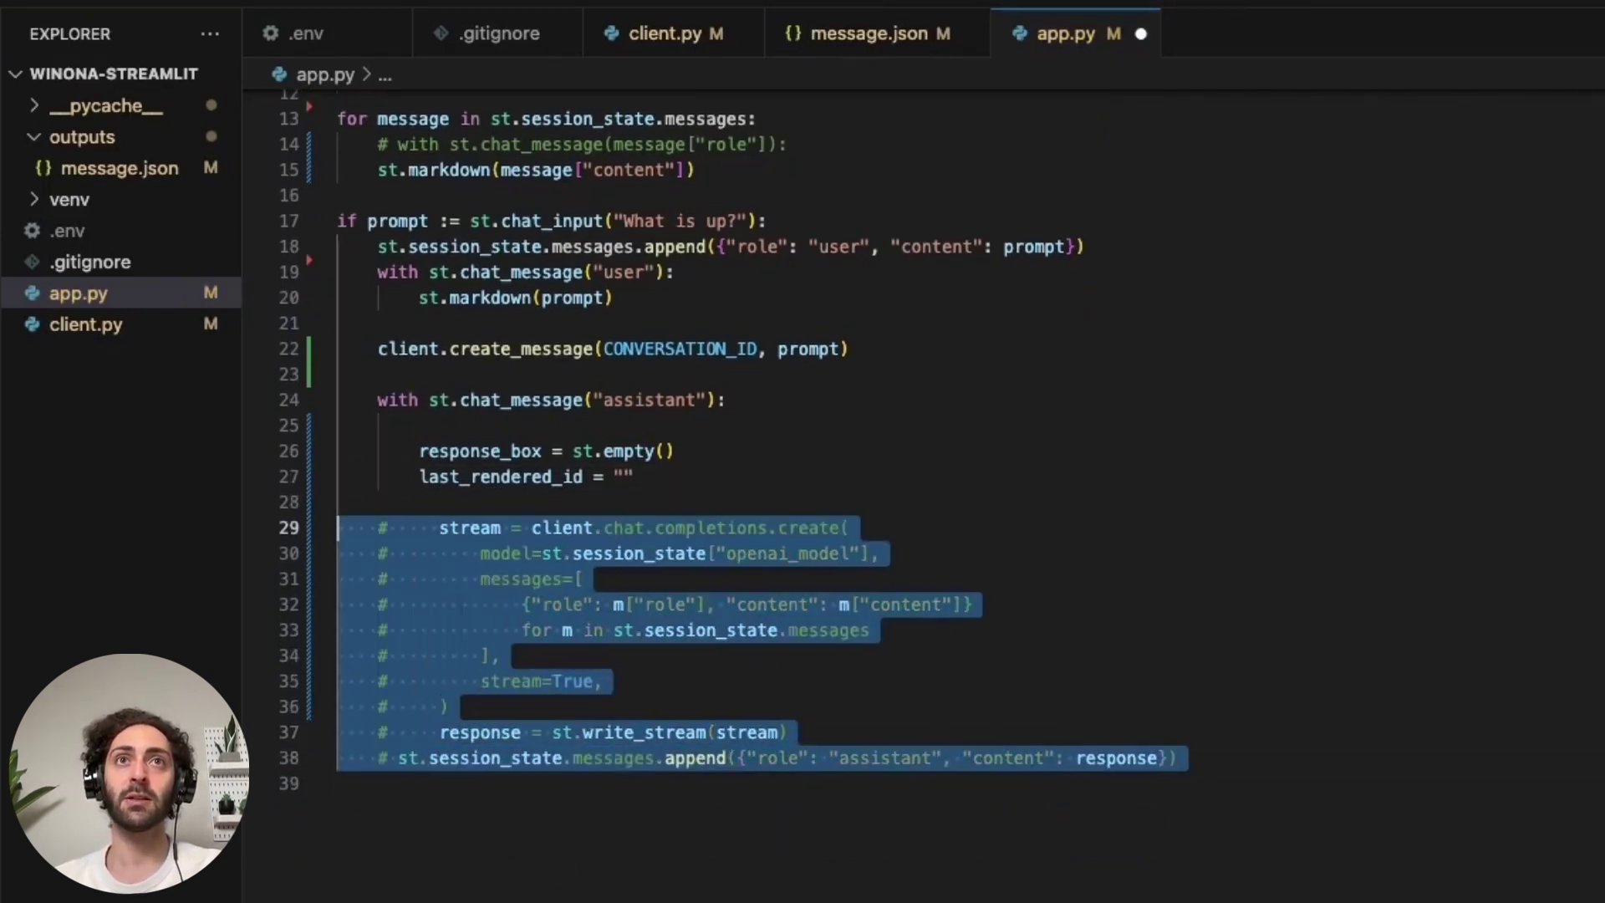
Send a test message in the running chat app.
key(super+Tab)
click(772, 799)
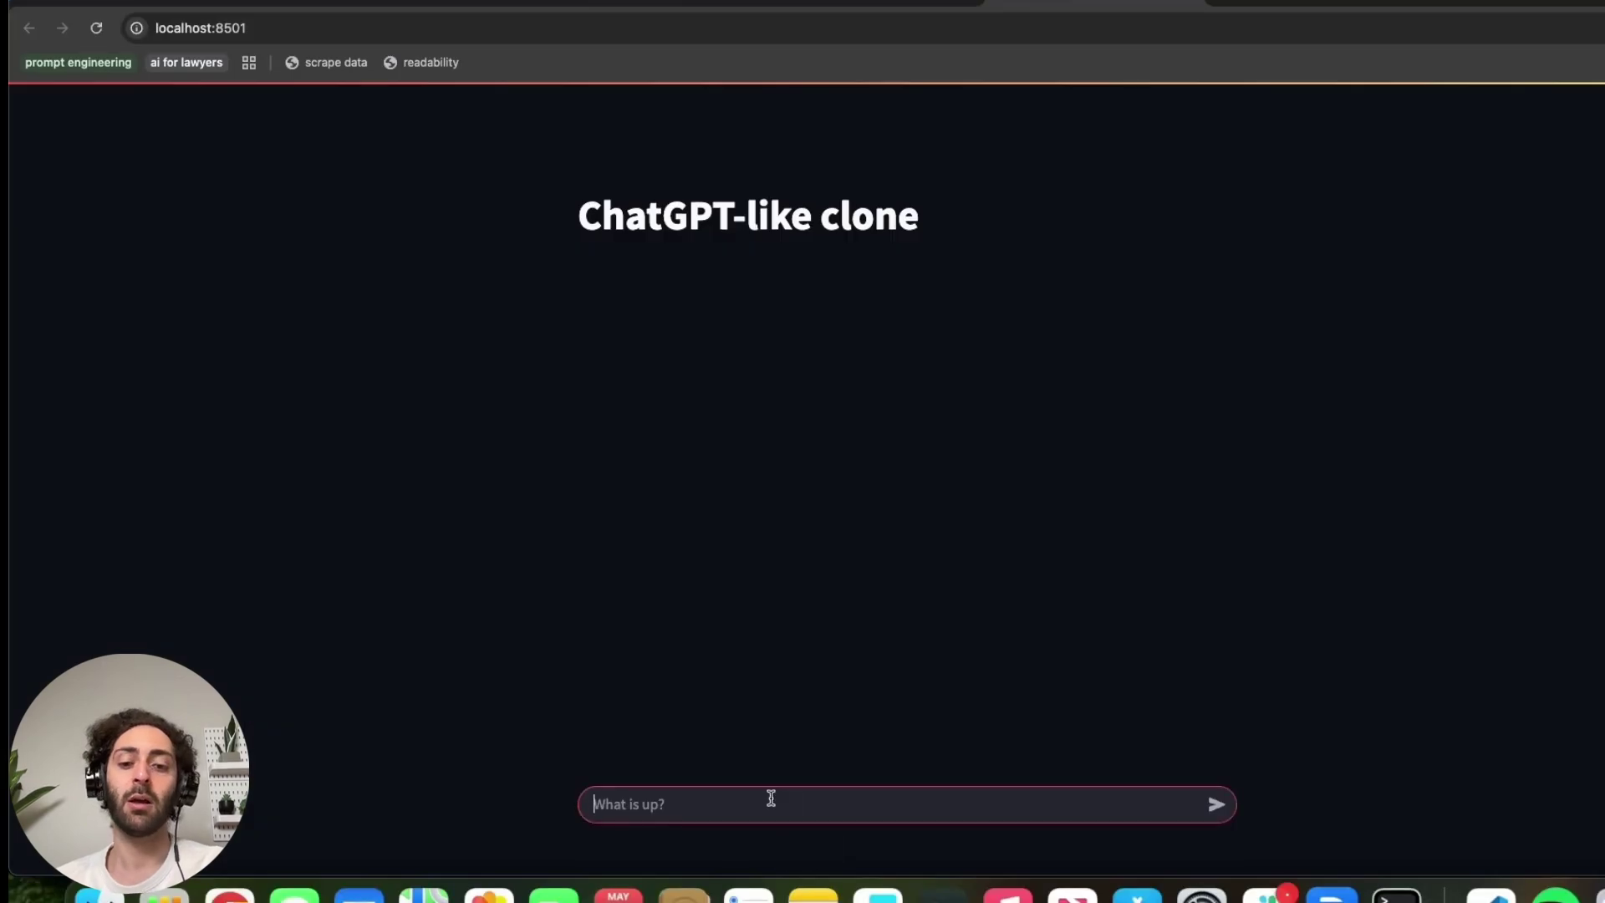
text(hi!)
key(Return)
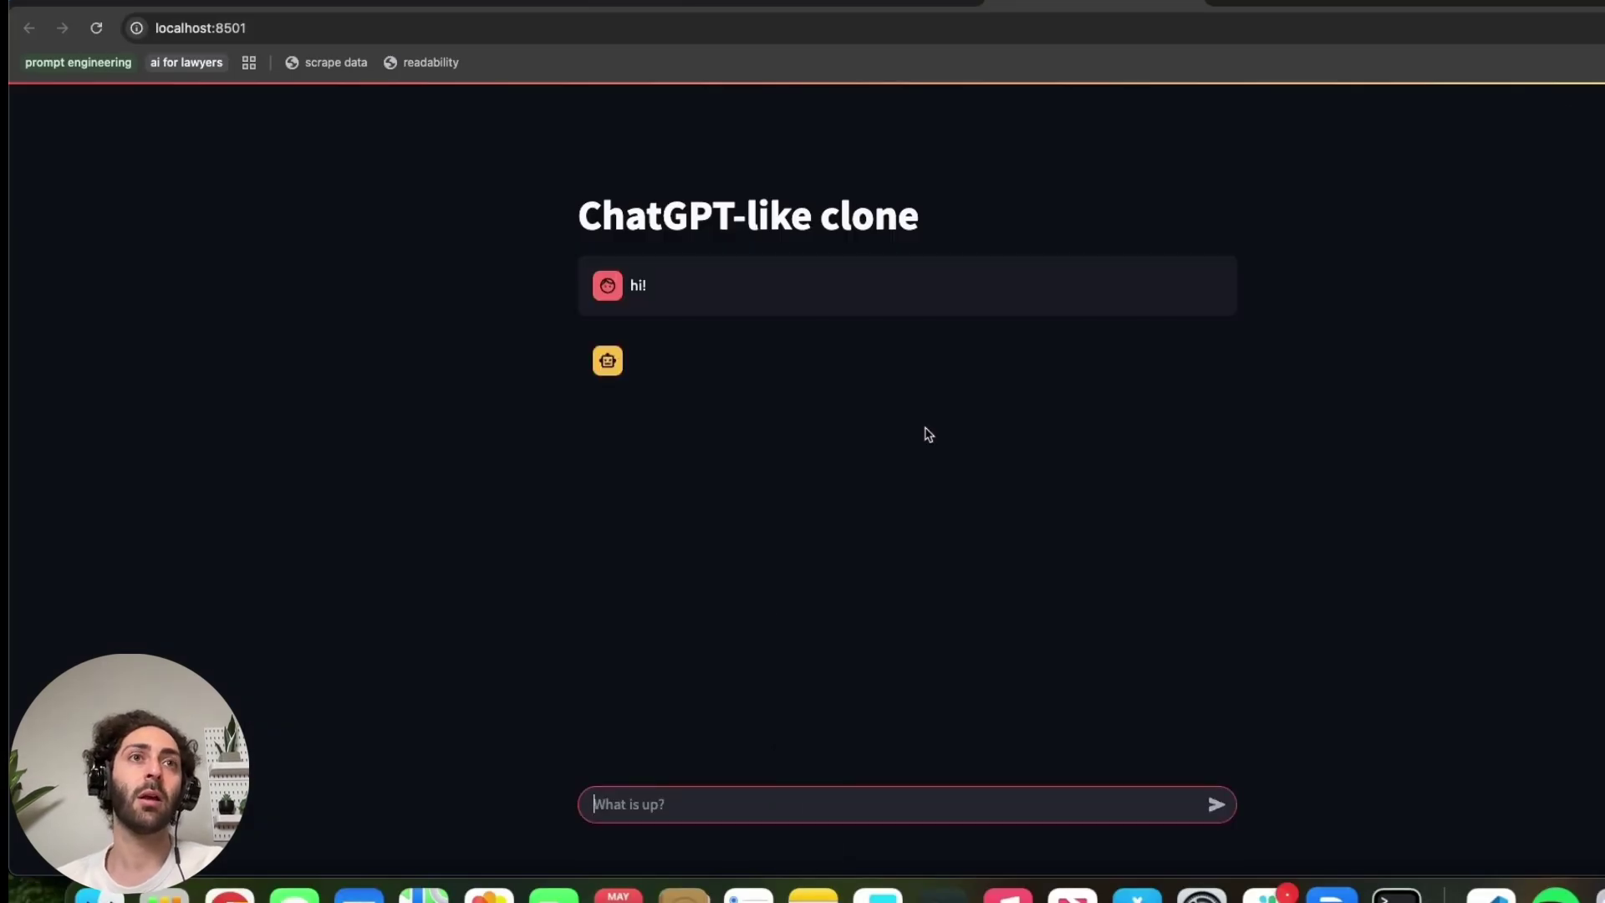
Uncomment lines 29-38 and delete the client.chat.completions.create stream block.
key(super+Tab)
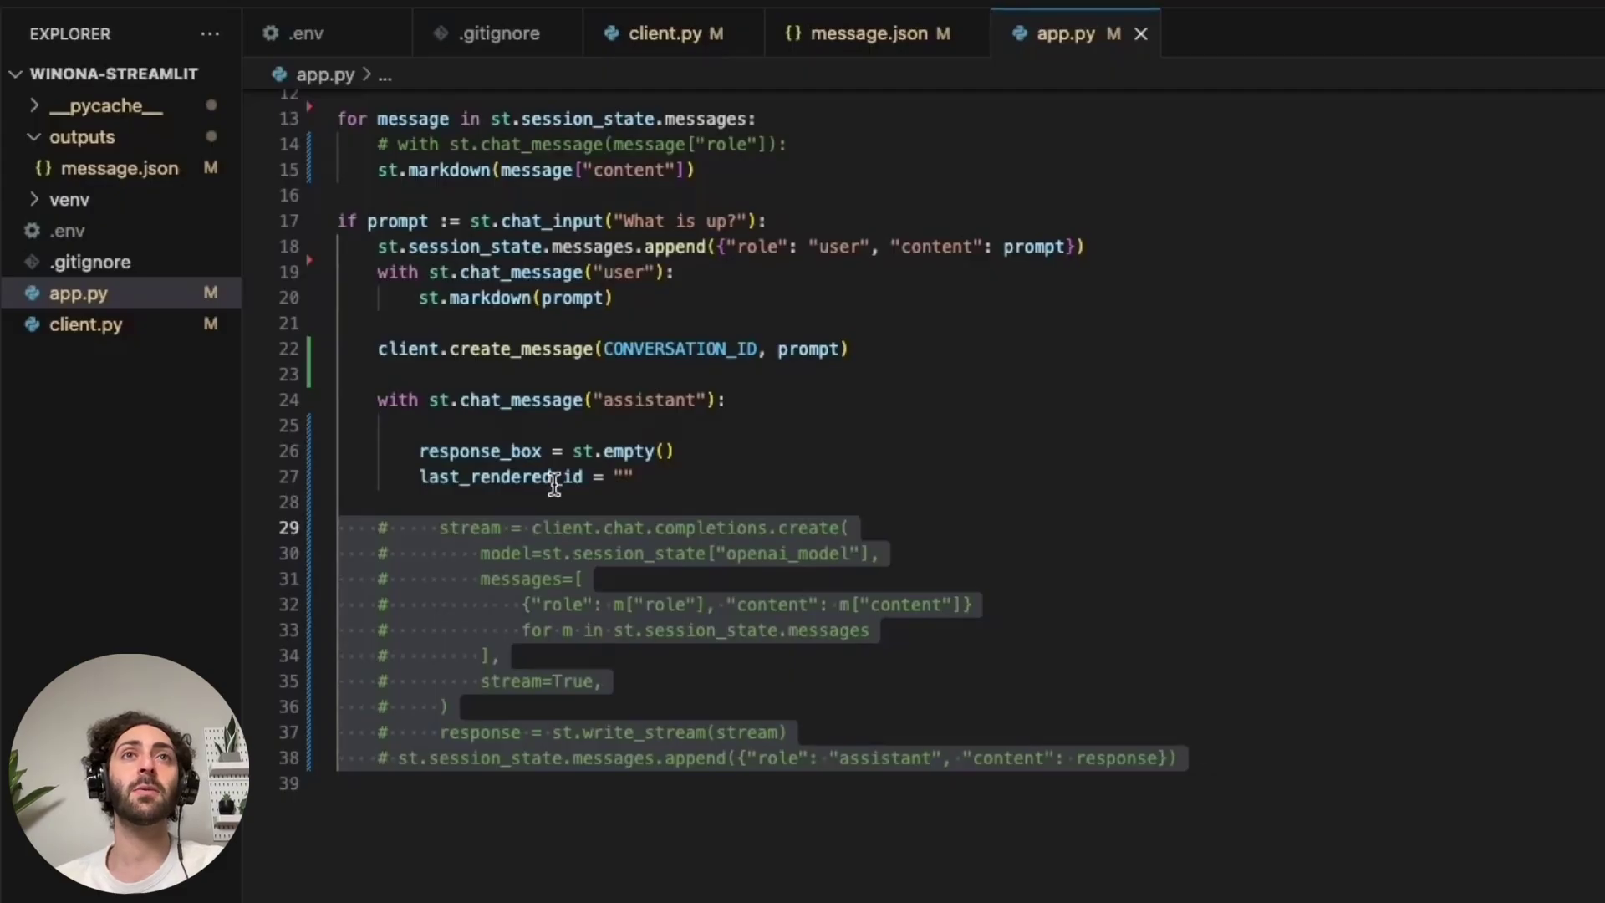
double_click(556, 479)
key(Up)
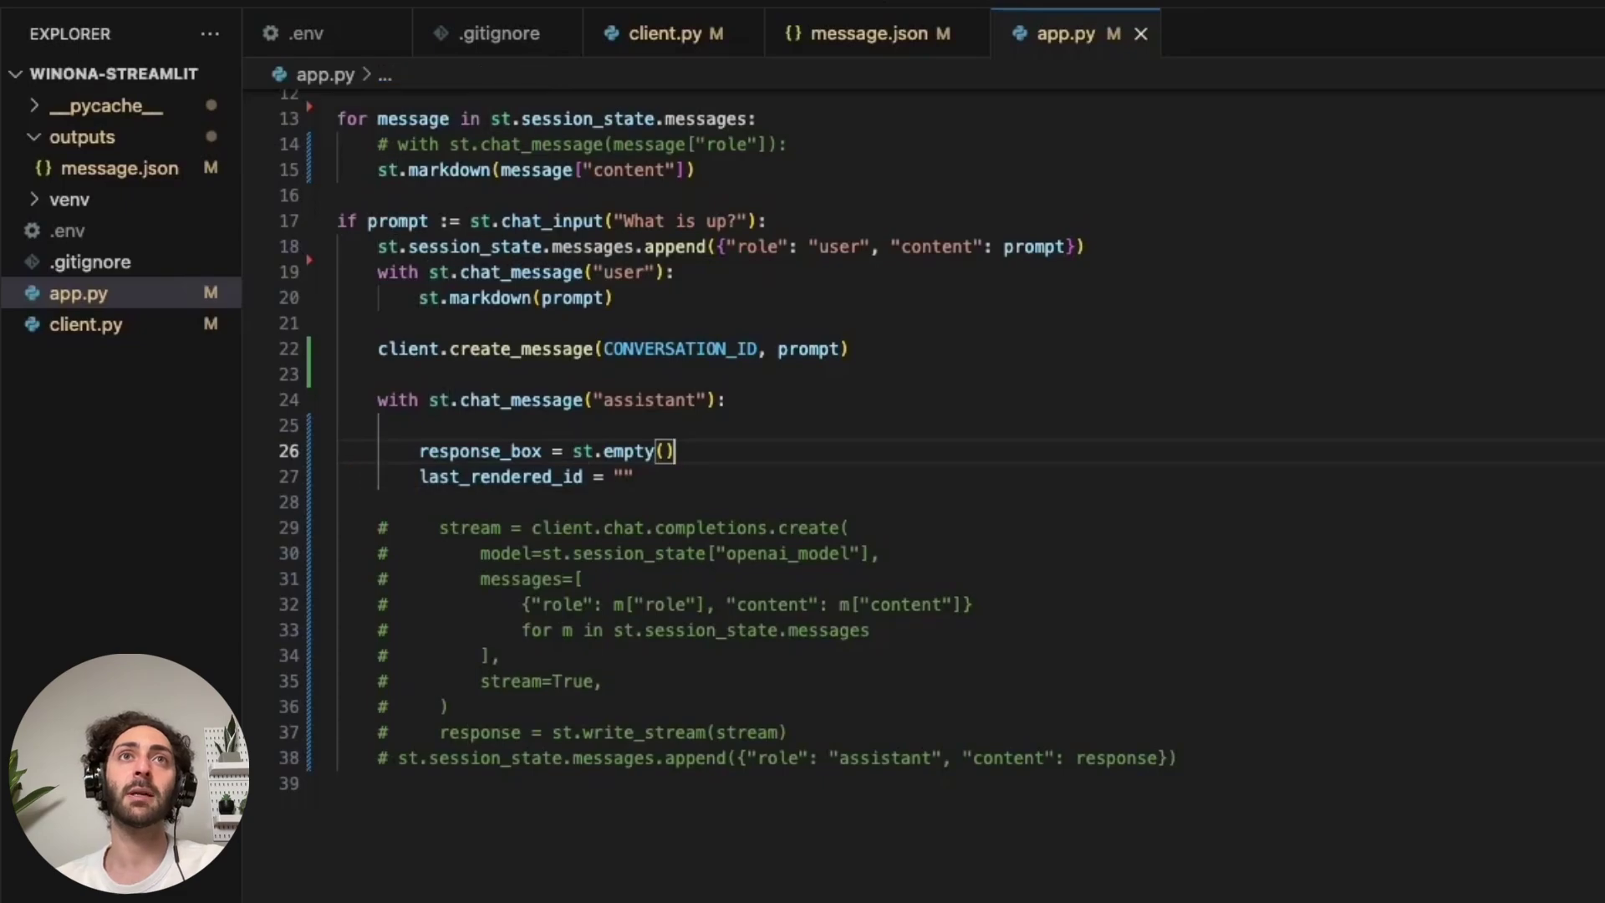
key(Up)
key(Up)
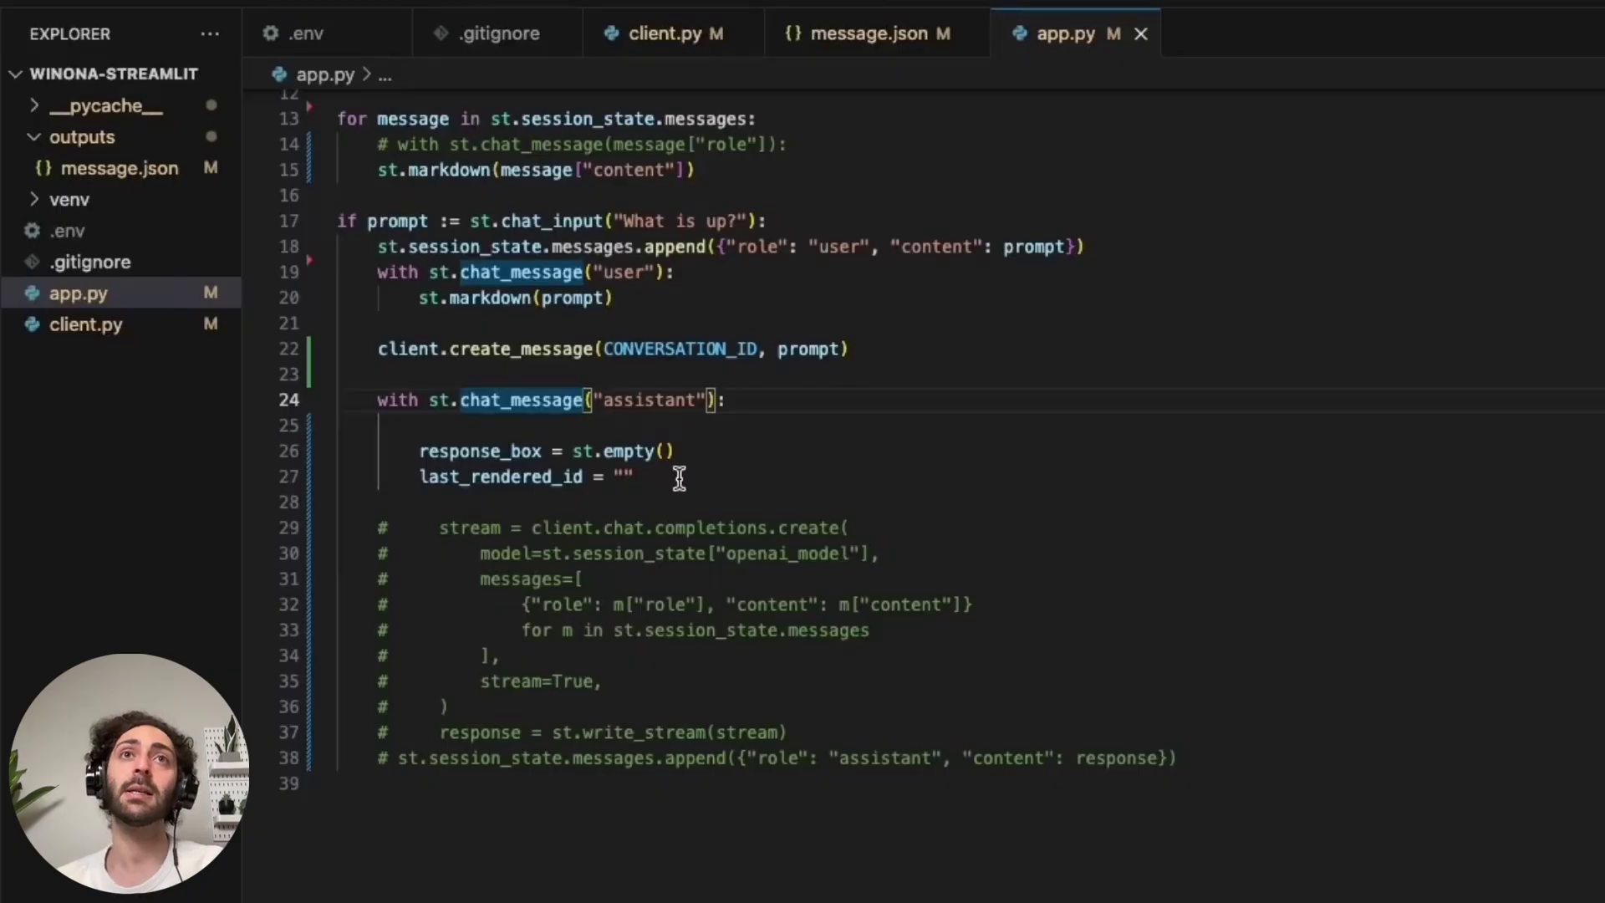
click(539, 526)
key(ctrl+z)
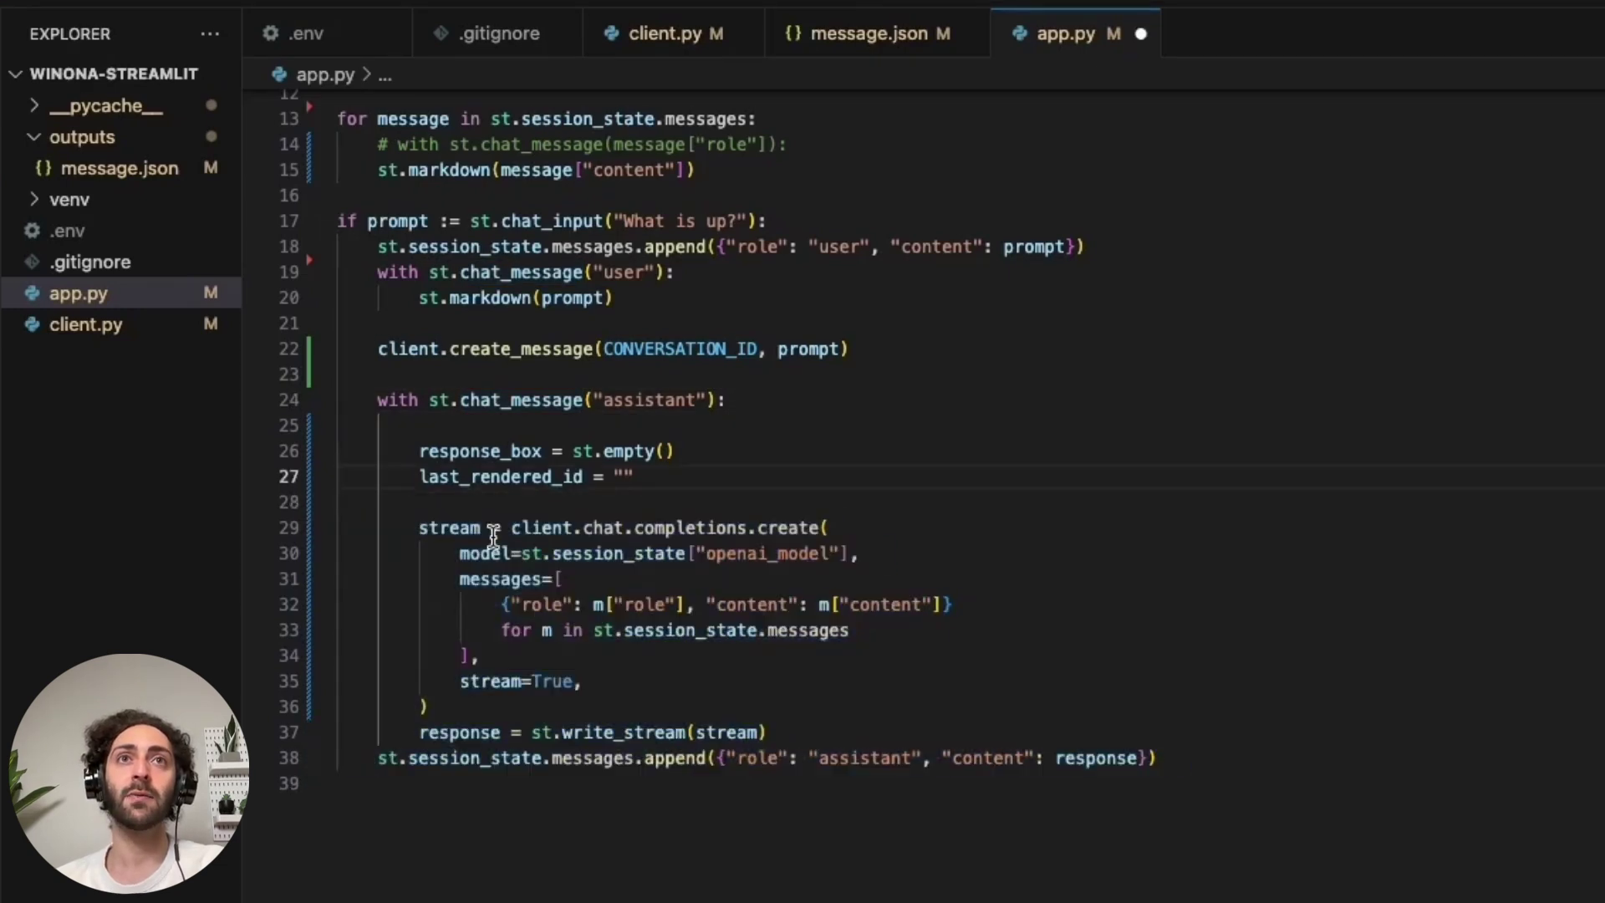
click(516, 526)
click(873, 527)
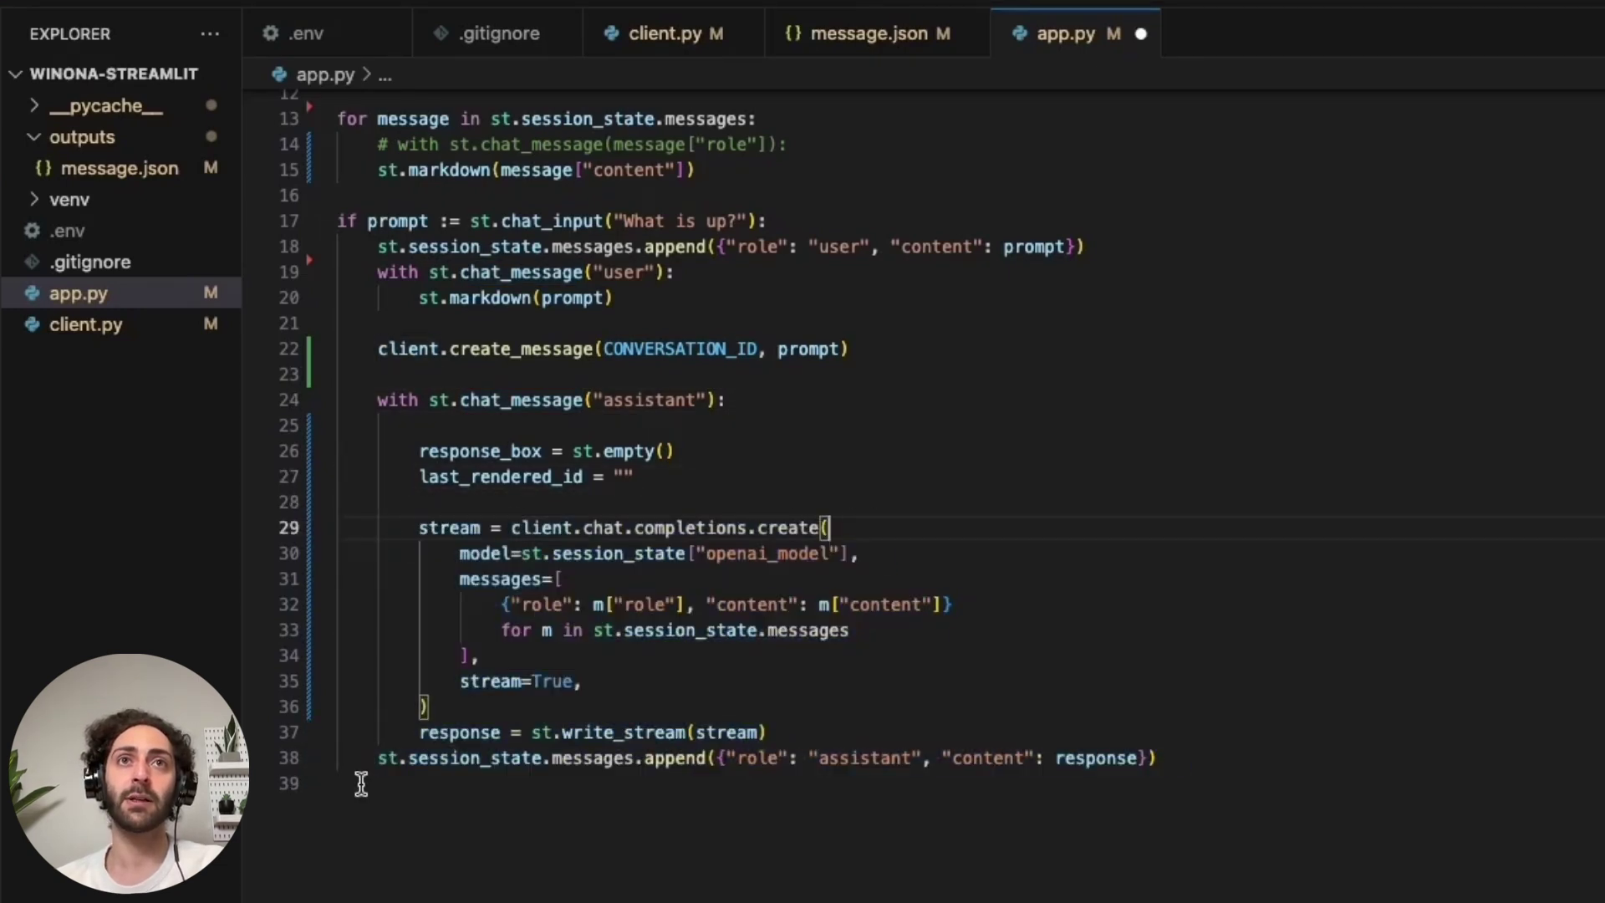
shift+click(420, 529)
key(BackSpace)
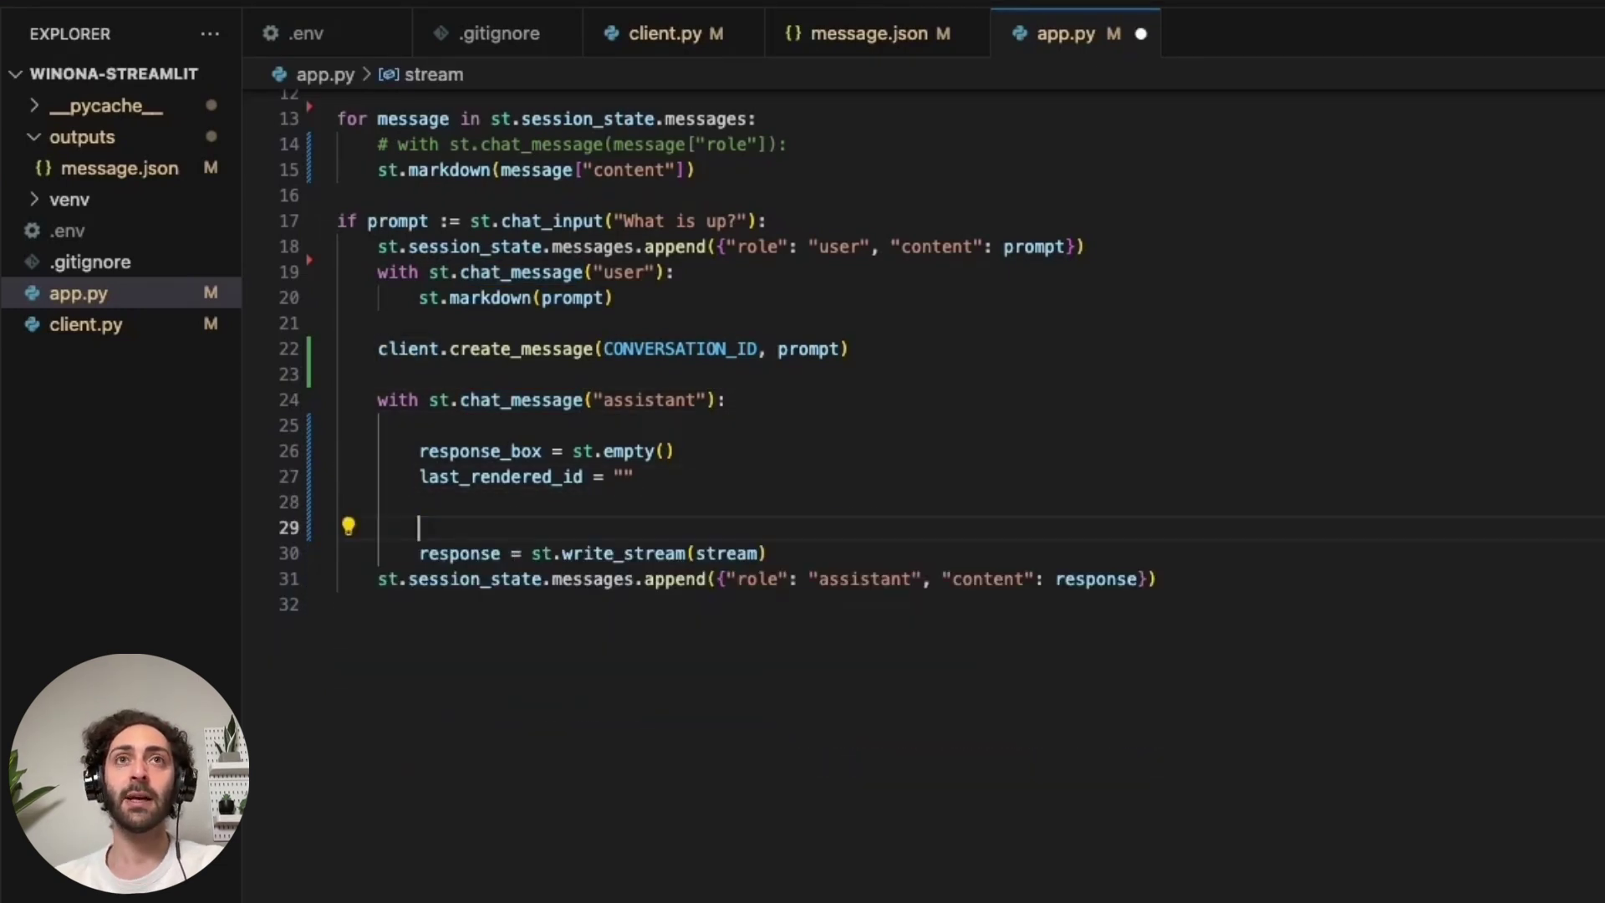
key(Return)
key(Up)
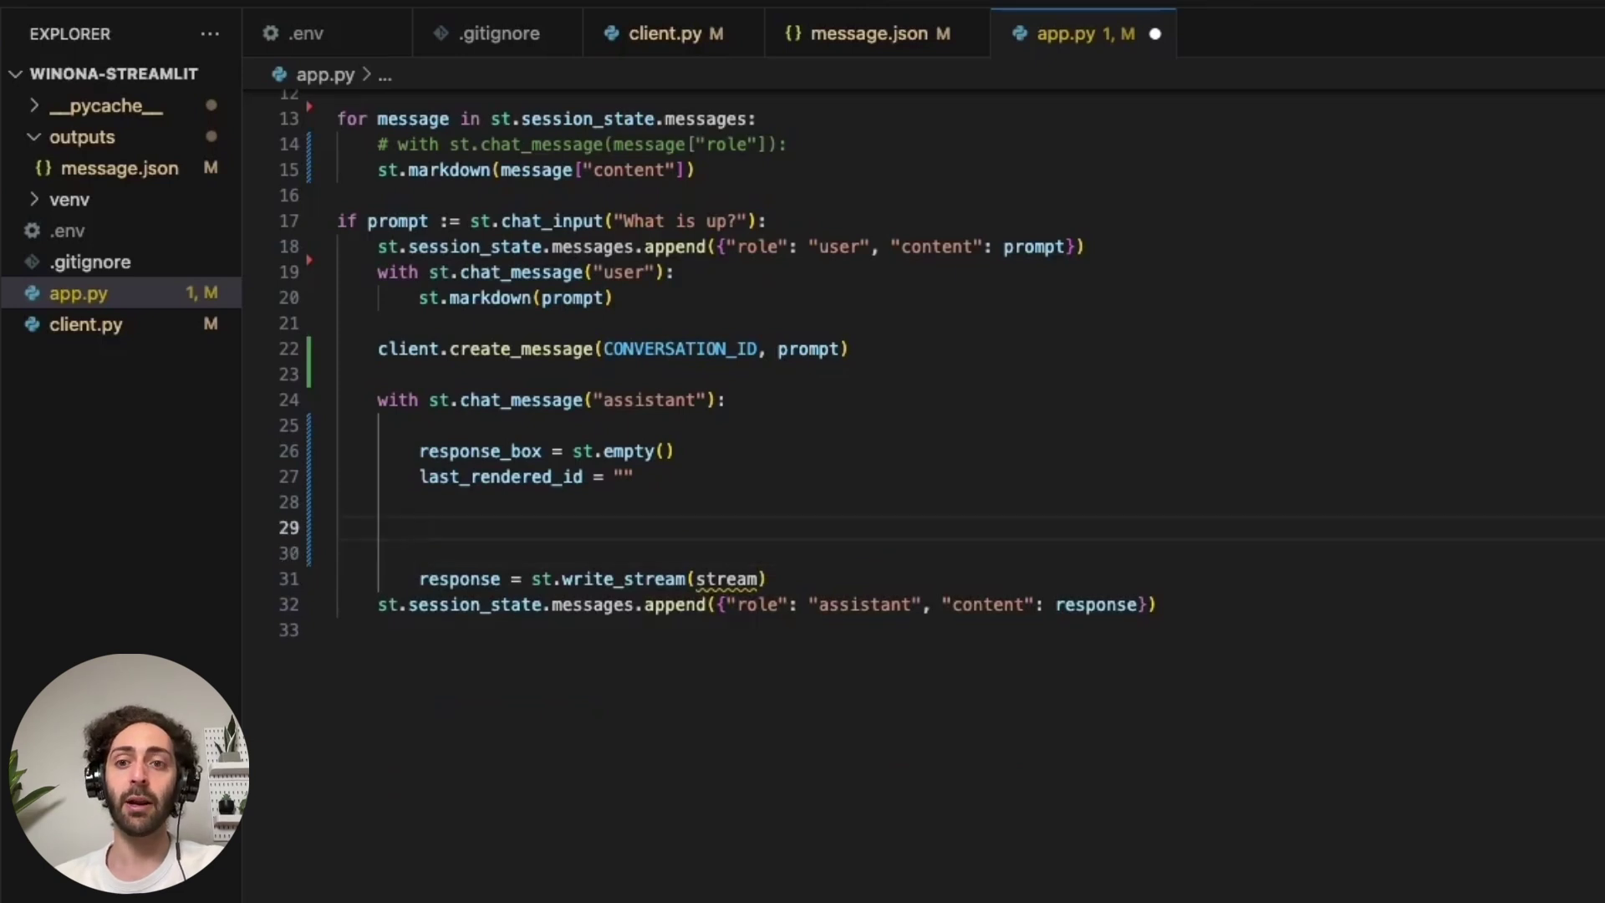
text(sage)
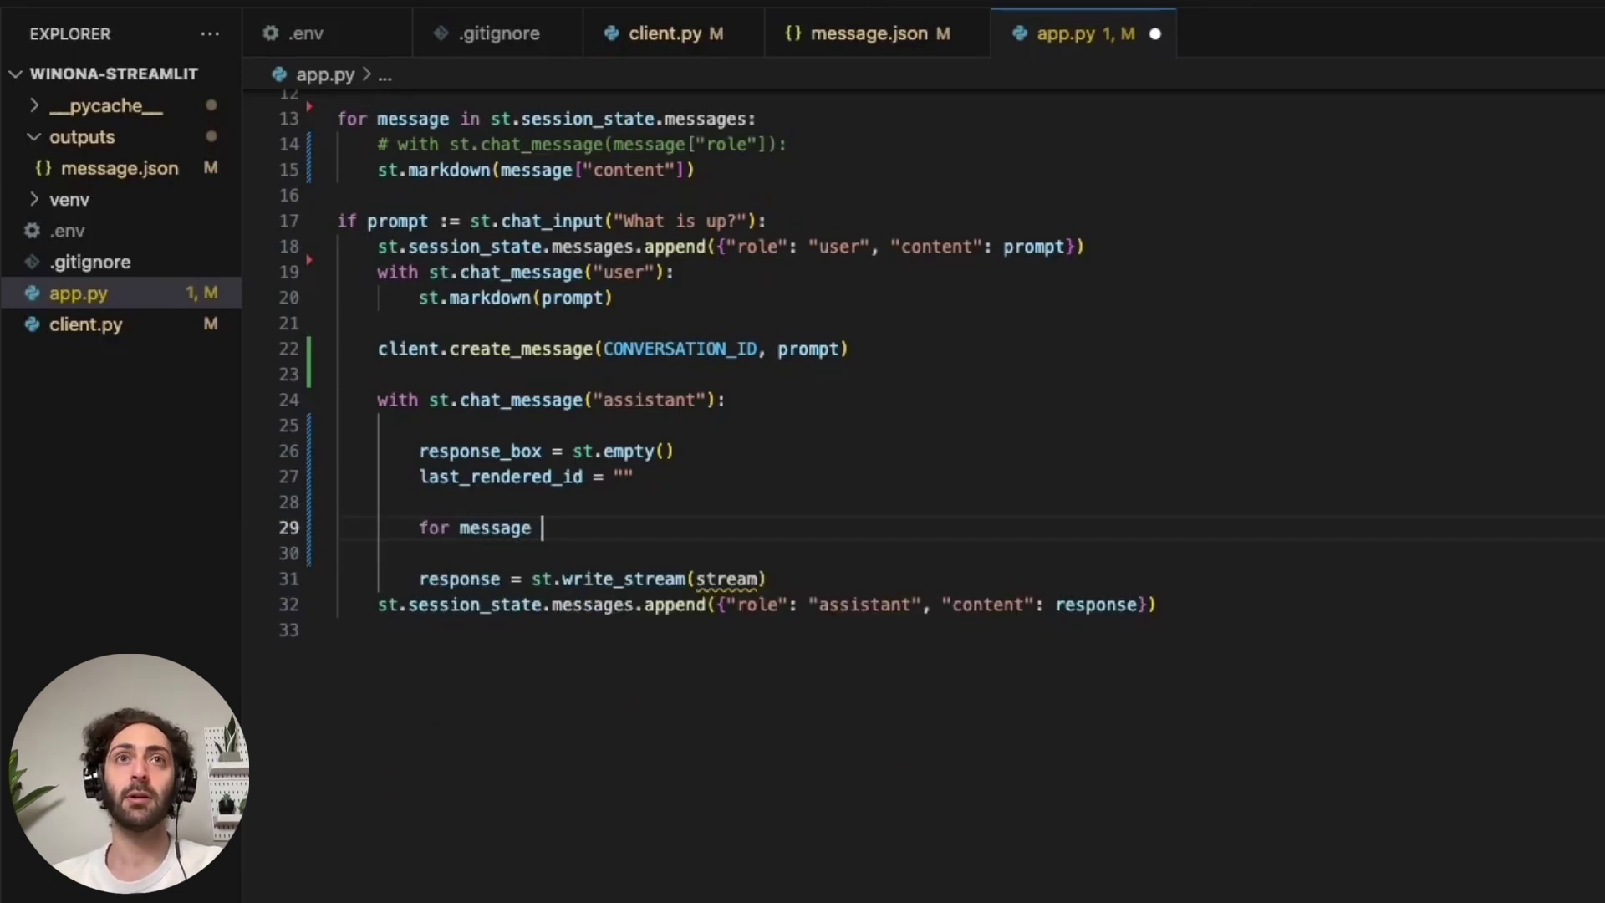
text( in client.lis)
Write a loop over client.listen_conversation(CONVERSATION_ID) with a last_rendered_id check.
key(Down)
key(Return)
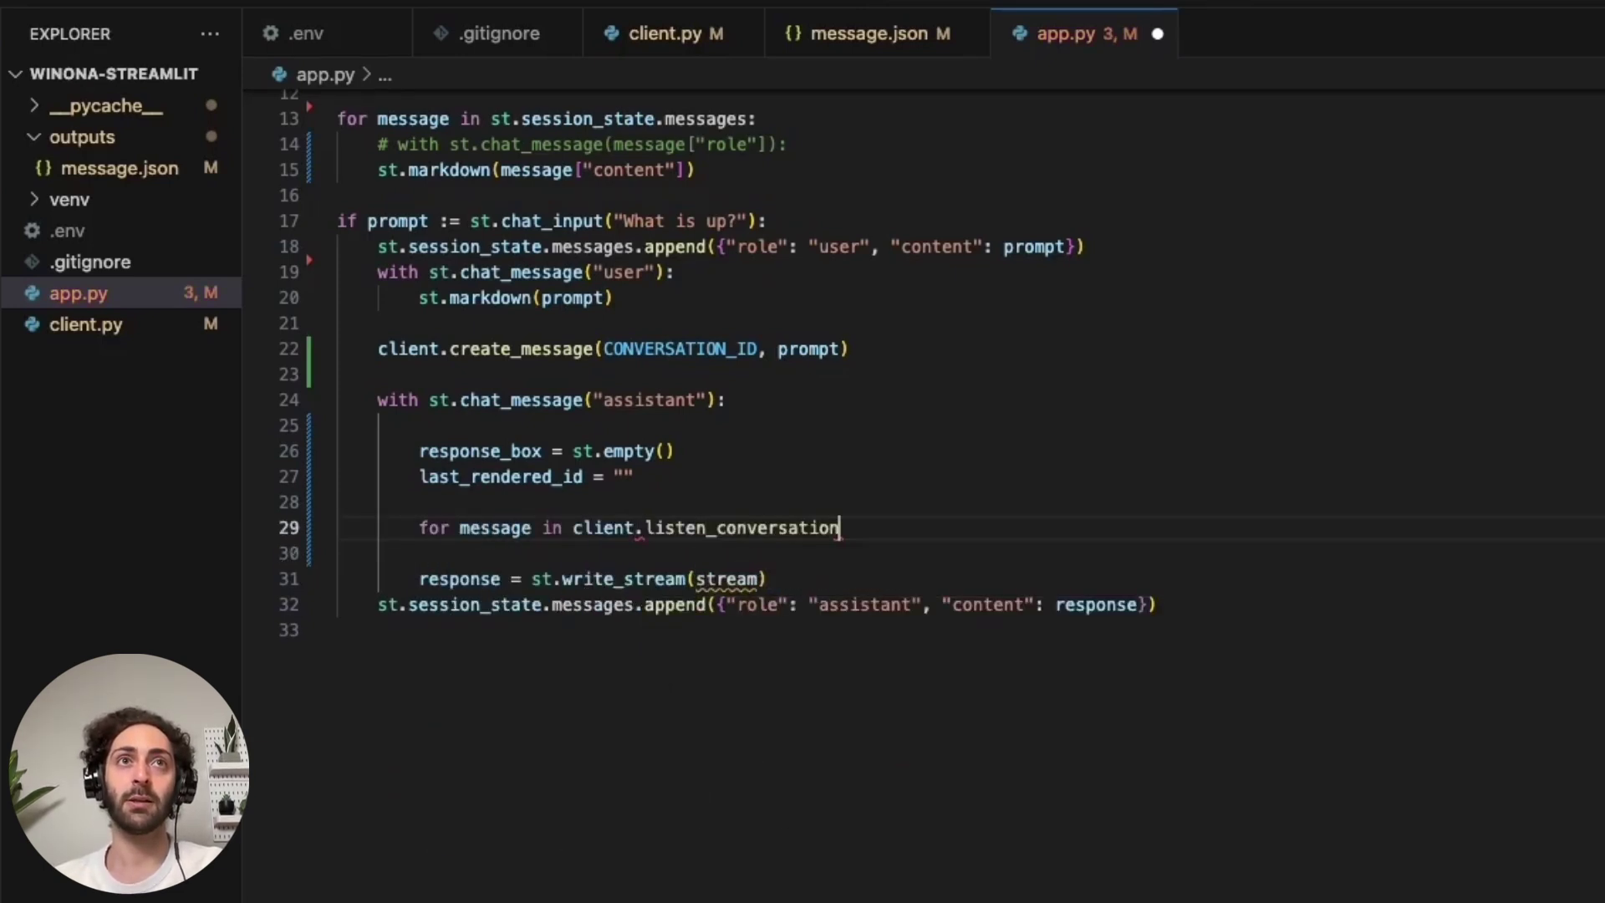
text((CON)
key(Return)
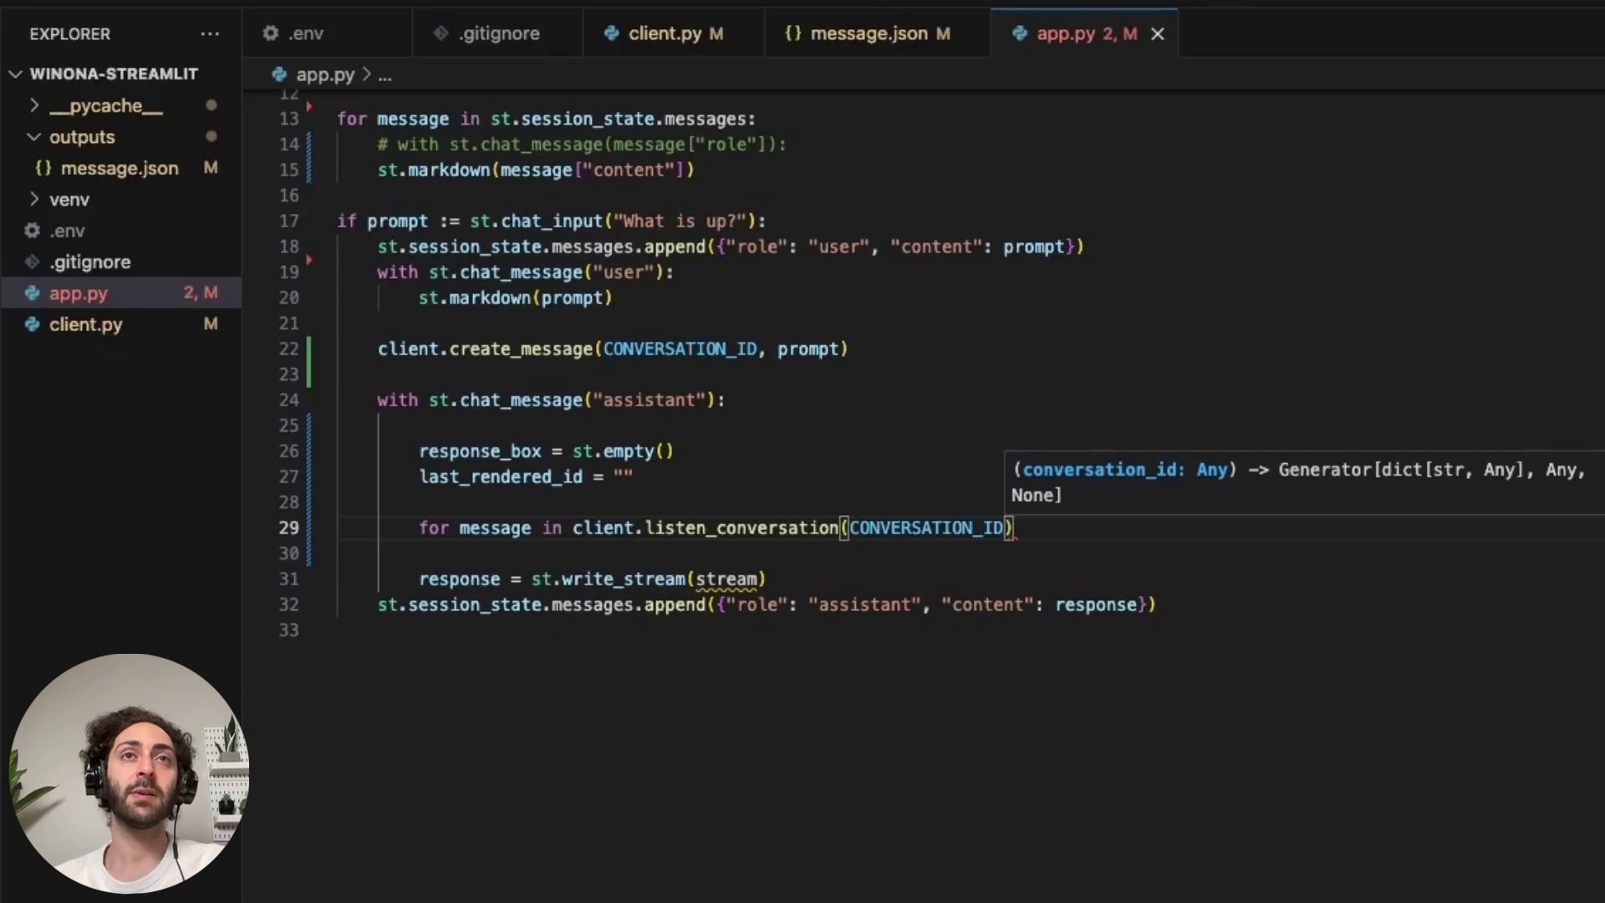
text():)
key(Return)
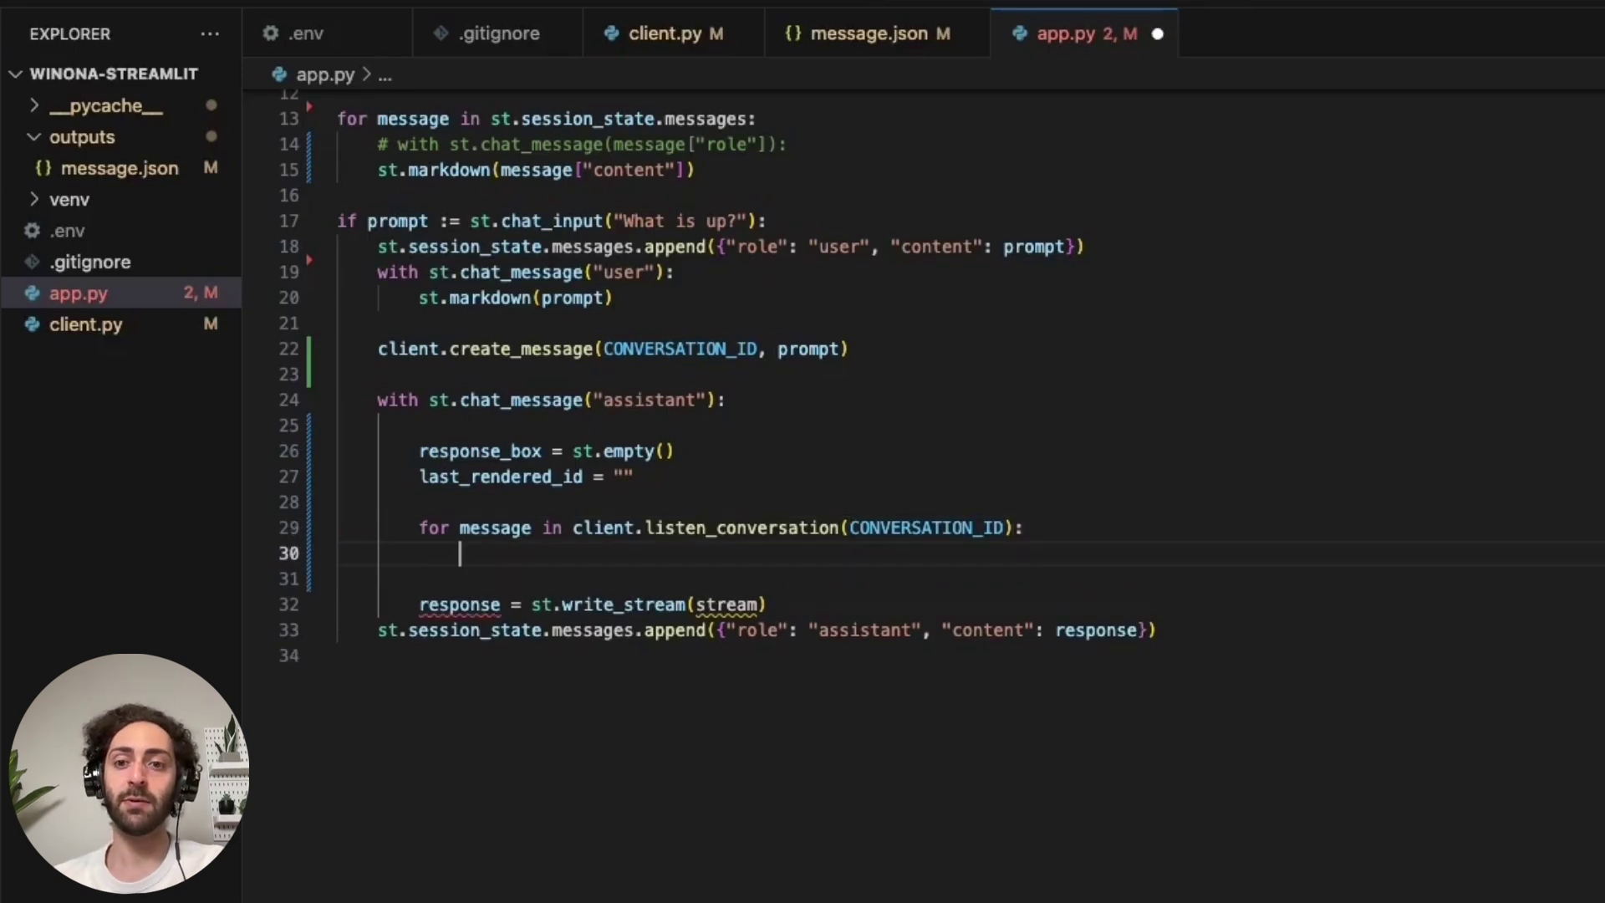
key(Return)
scroll(1177, 385, up, 1)
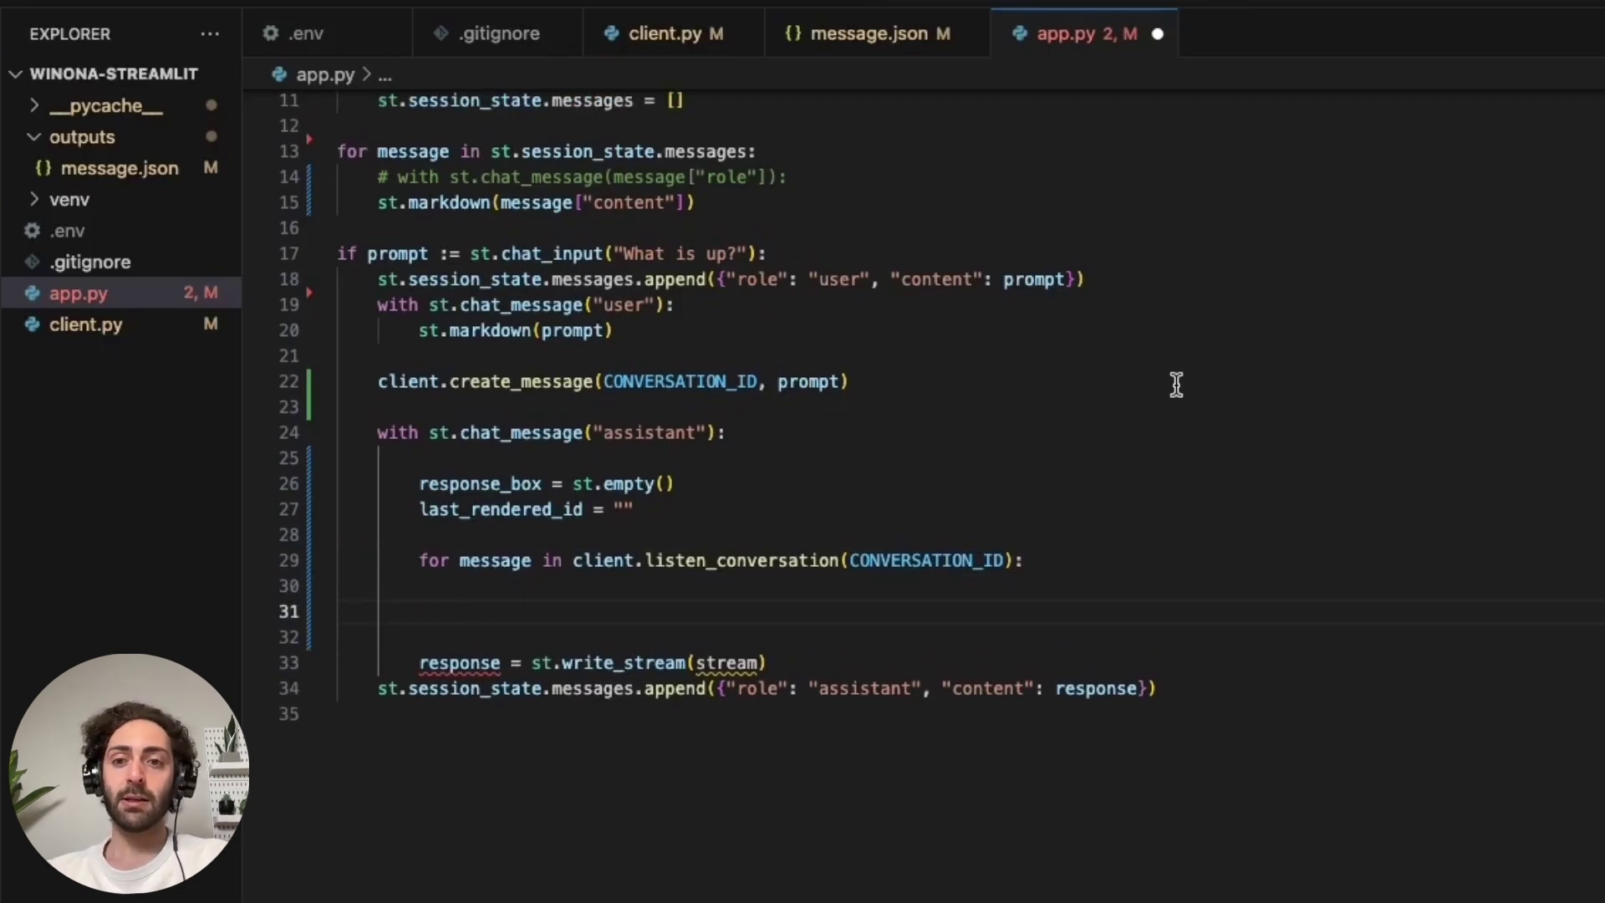
key(Tab)
text(if message["id"] != last_)
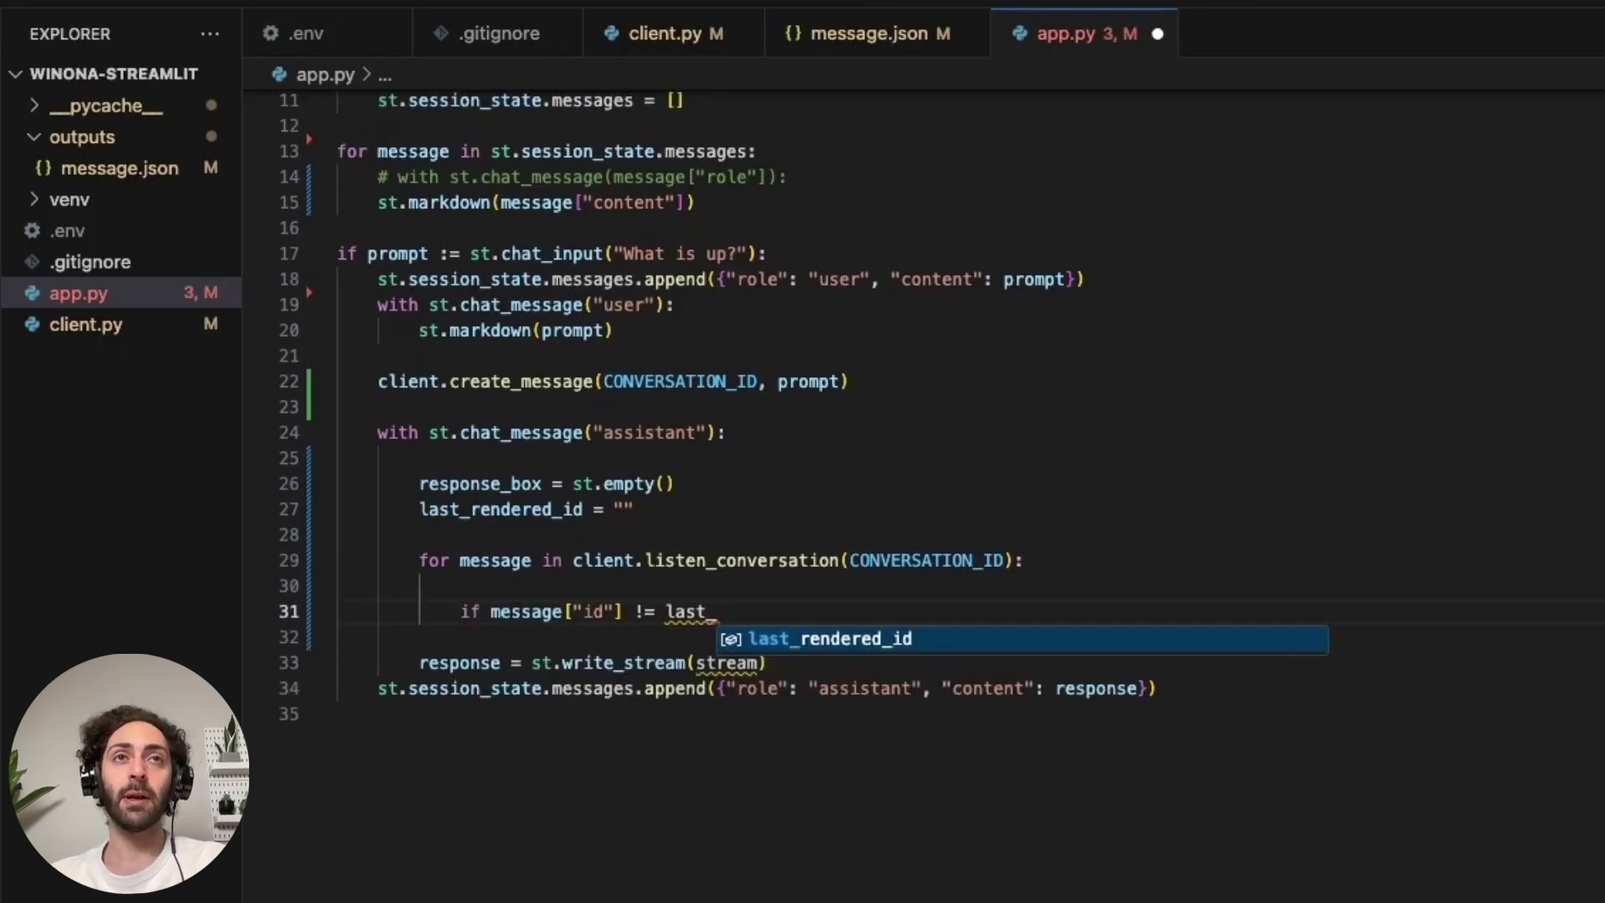
key(Tab)
text(:)
key(Return)
text(last_rendered_id = mess)
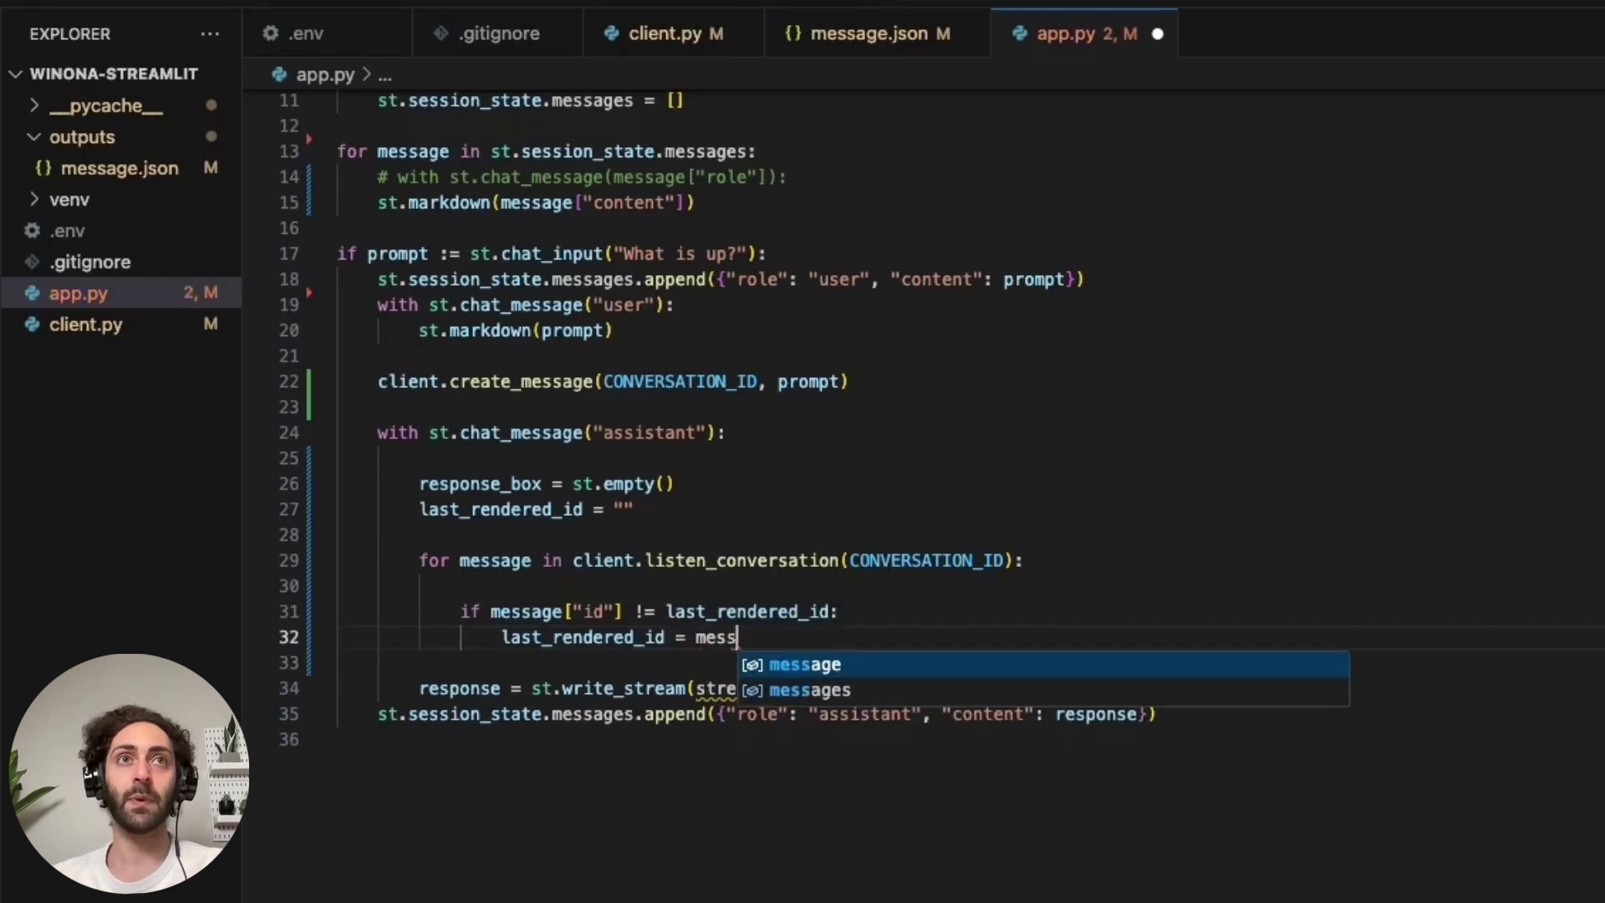
Render each new message with response_box.markdown and fill session_state.messages from list_messages.
key(Tab)
text(["id"])
key(Return)
key(Return)
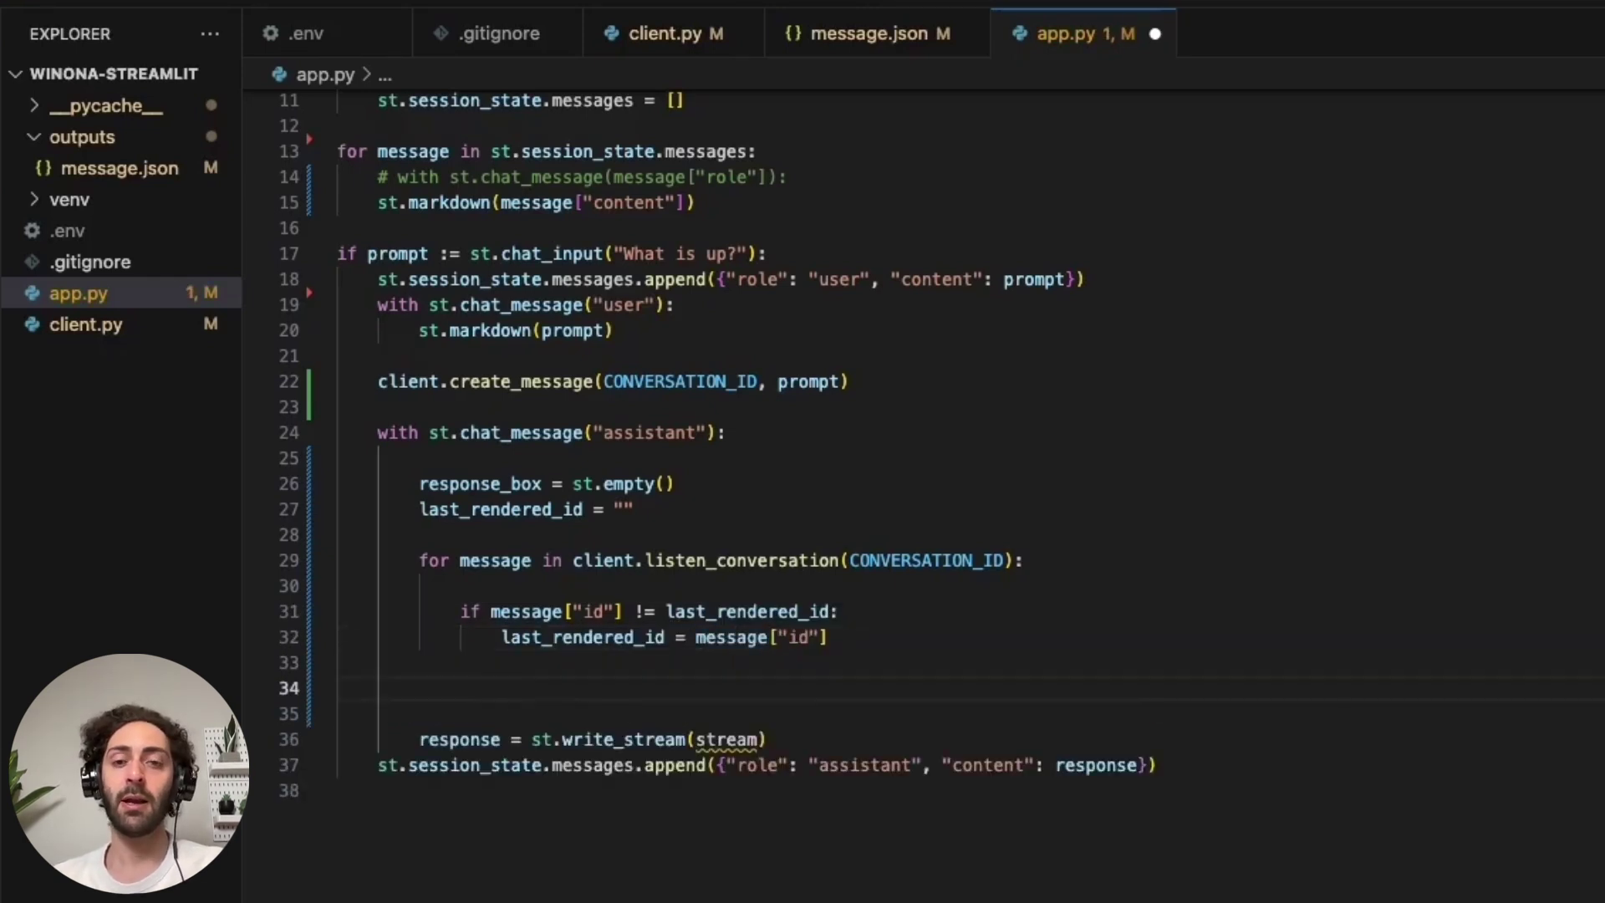
text(response_box.mar)
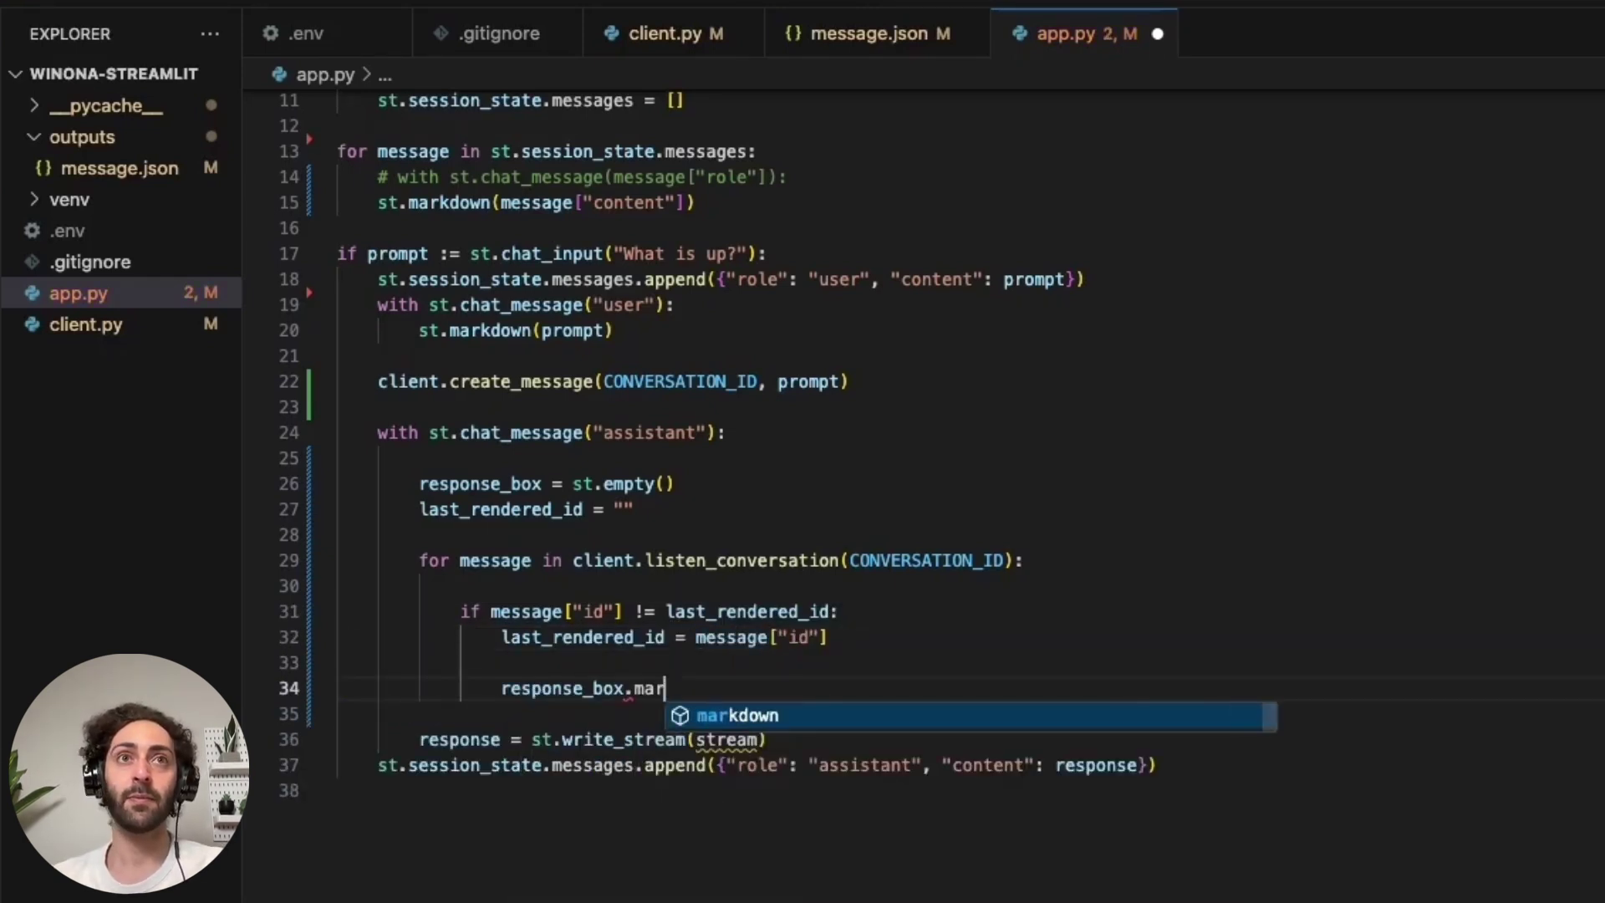
key(Tab)
text((message["text"]))
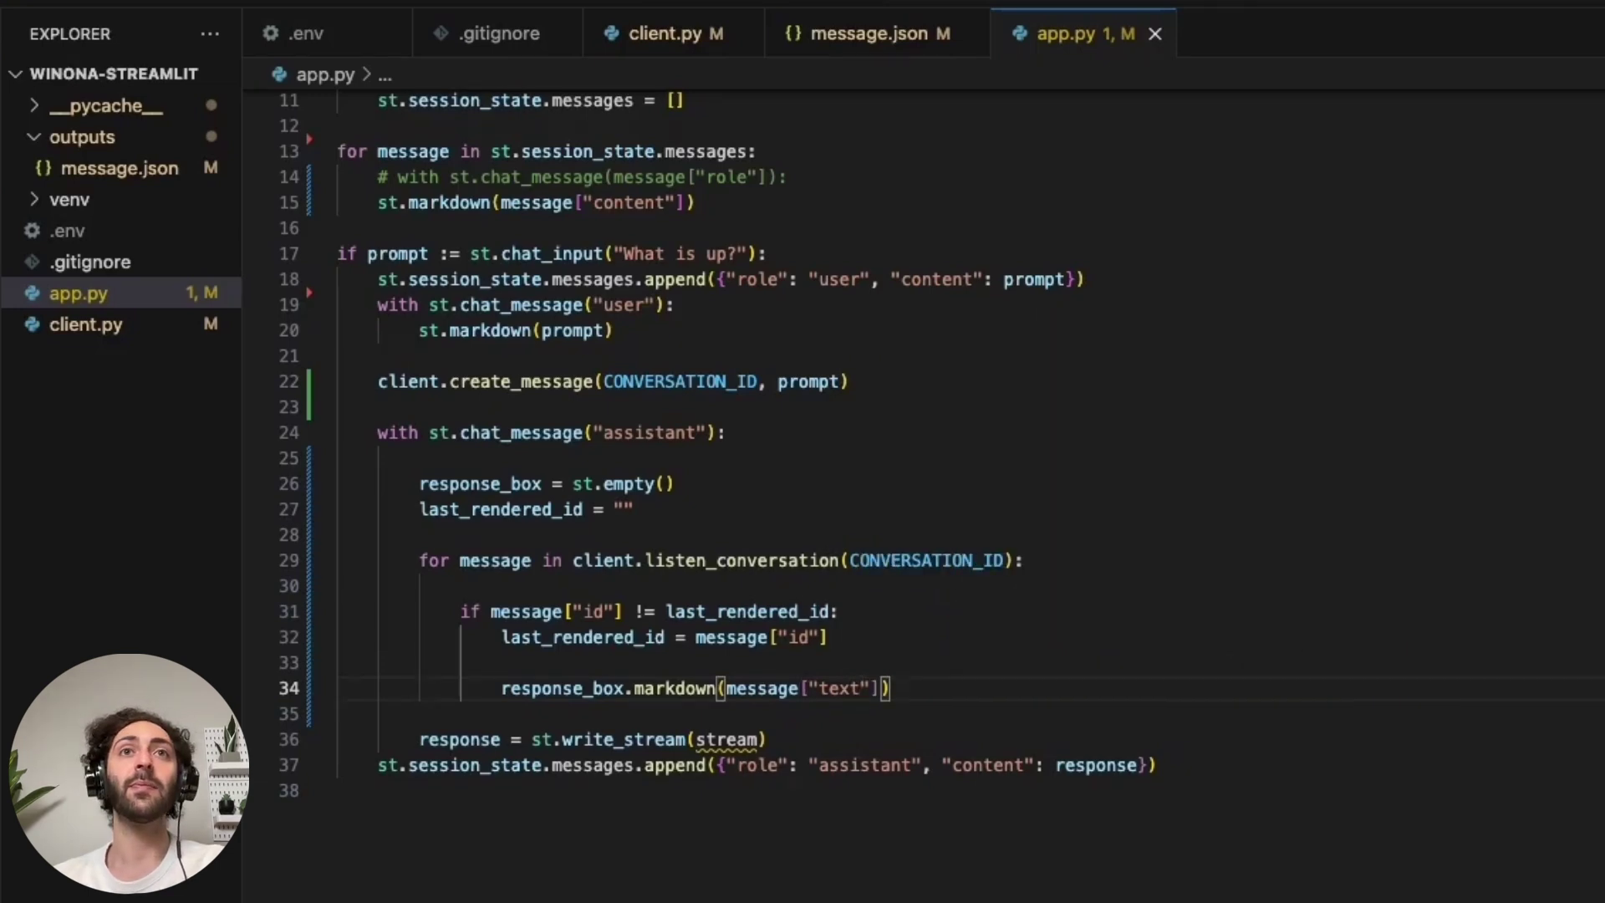
key(Return)
scroll(802, 251, up, 2)
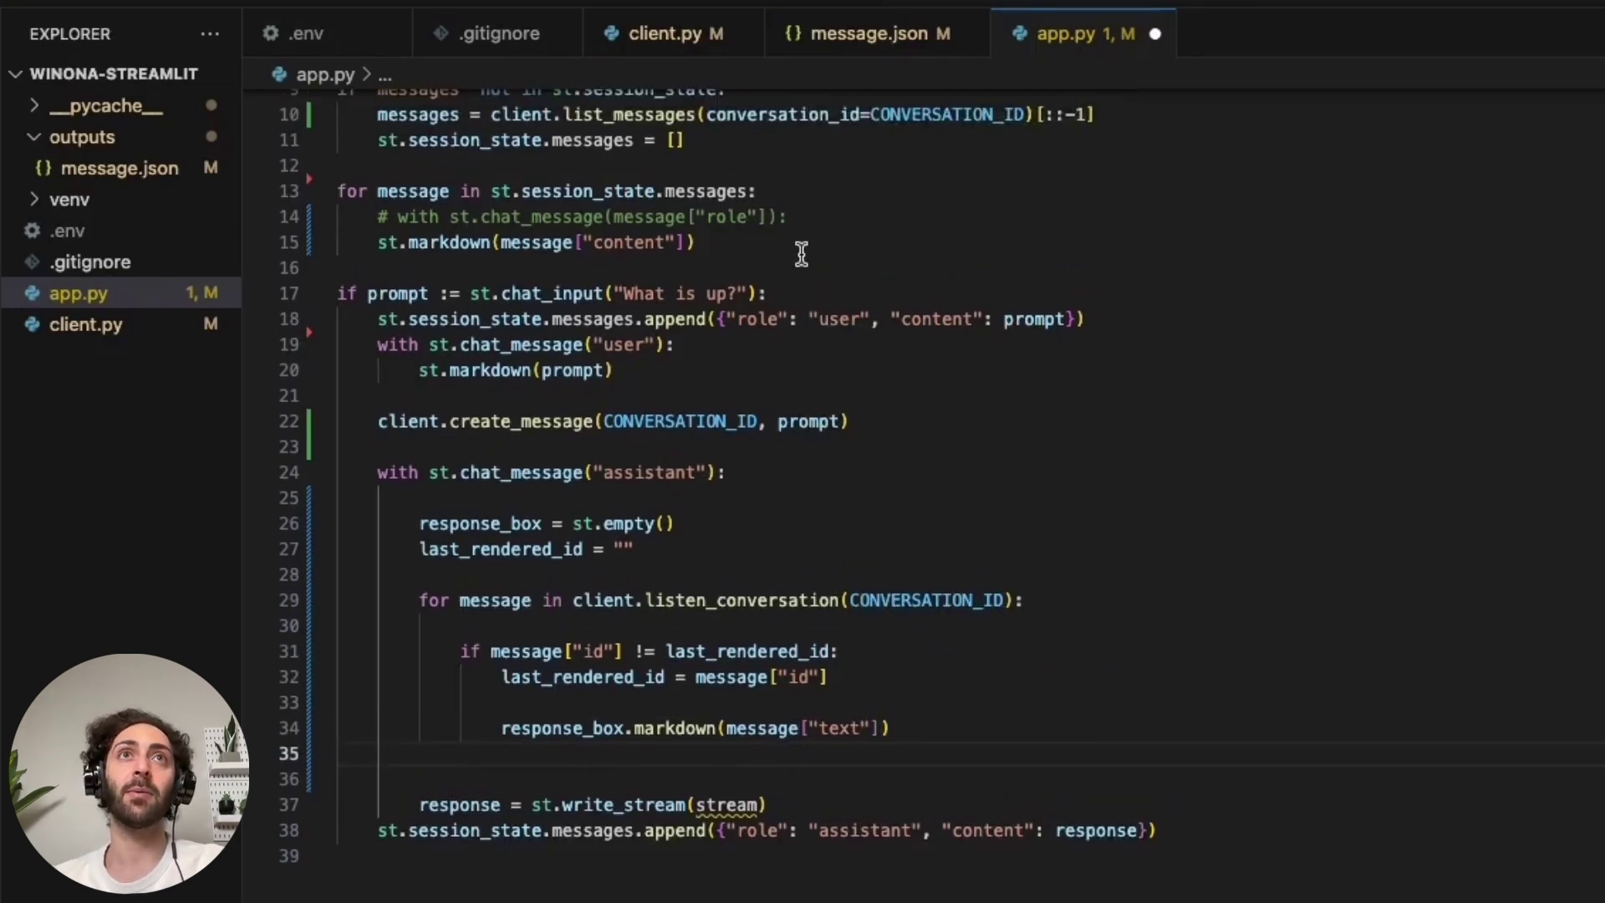
scroll(702, 618, down, 1)
text(st.session_state.message)
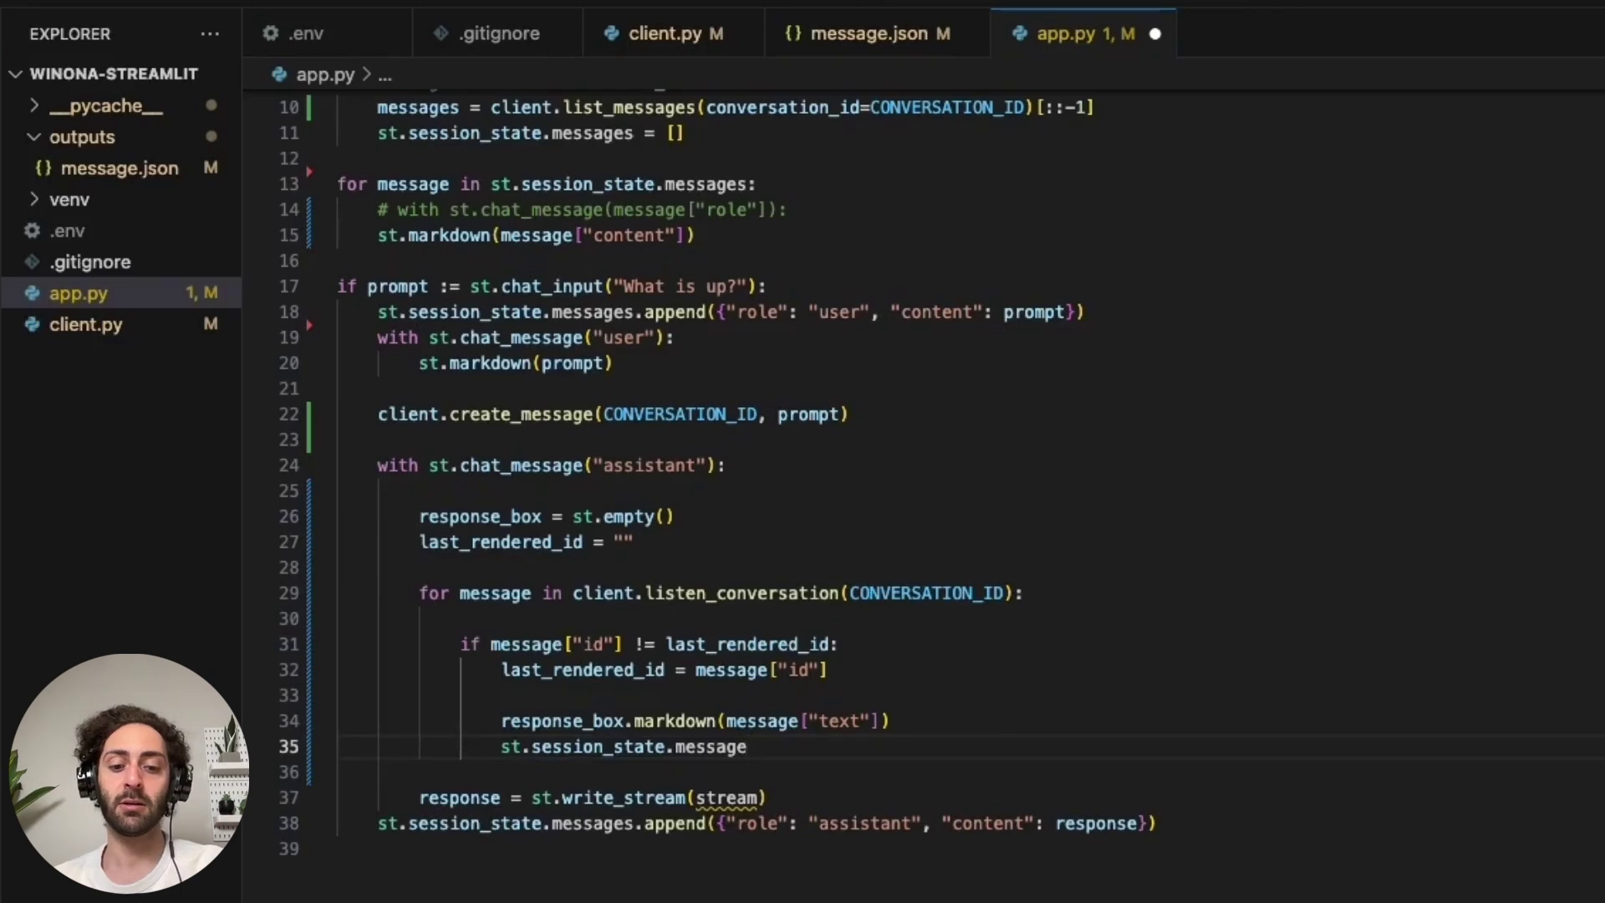
text(s.append()
key(Return)
text({"role": "assi)
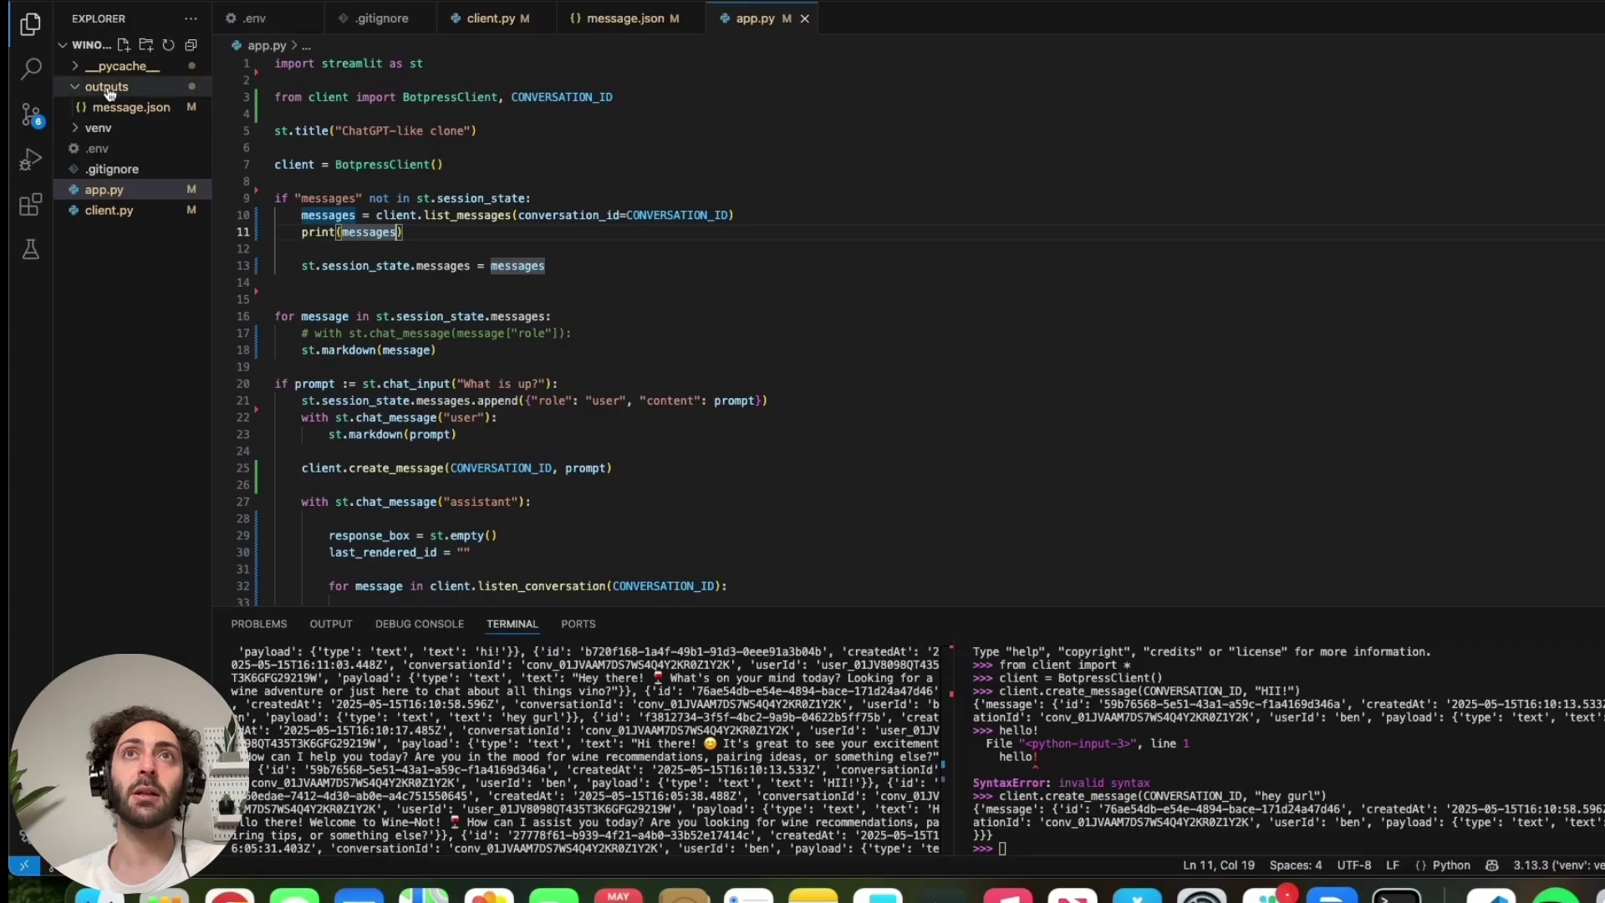
Open messages.json from outputs and inspect its payload text and userId, glancing at message.json.
right_click(105, 88)
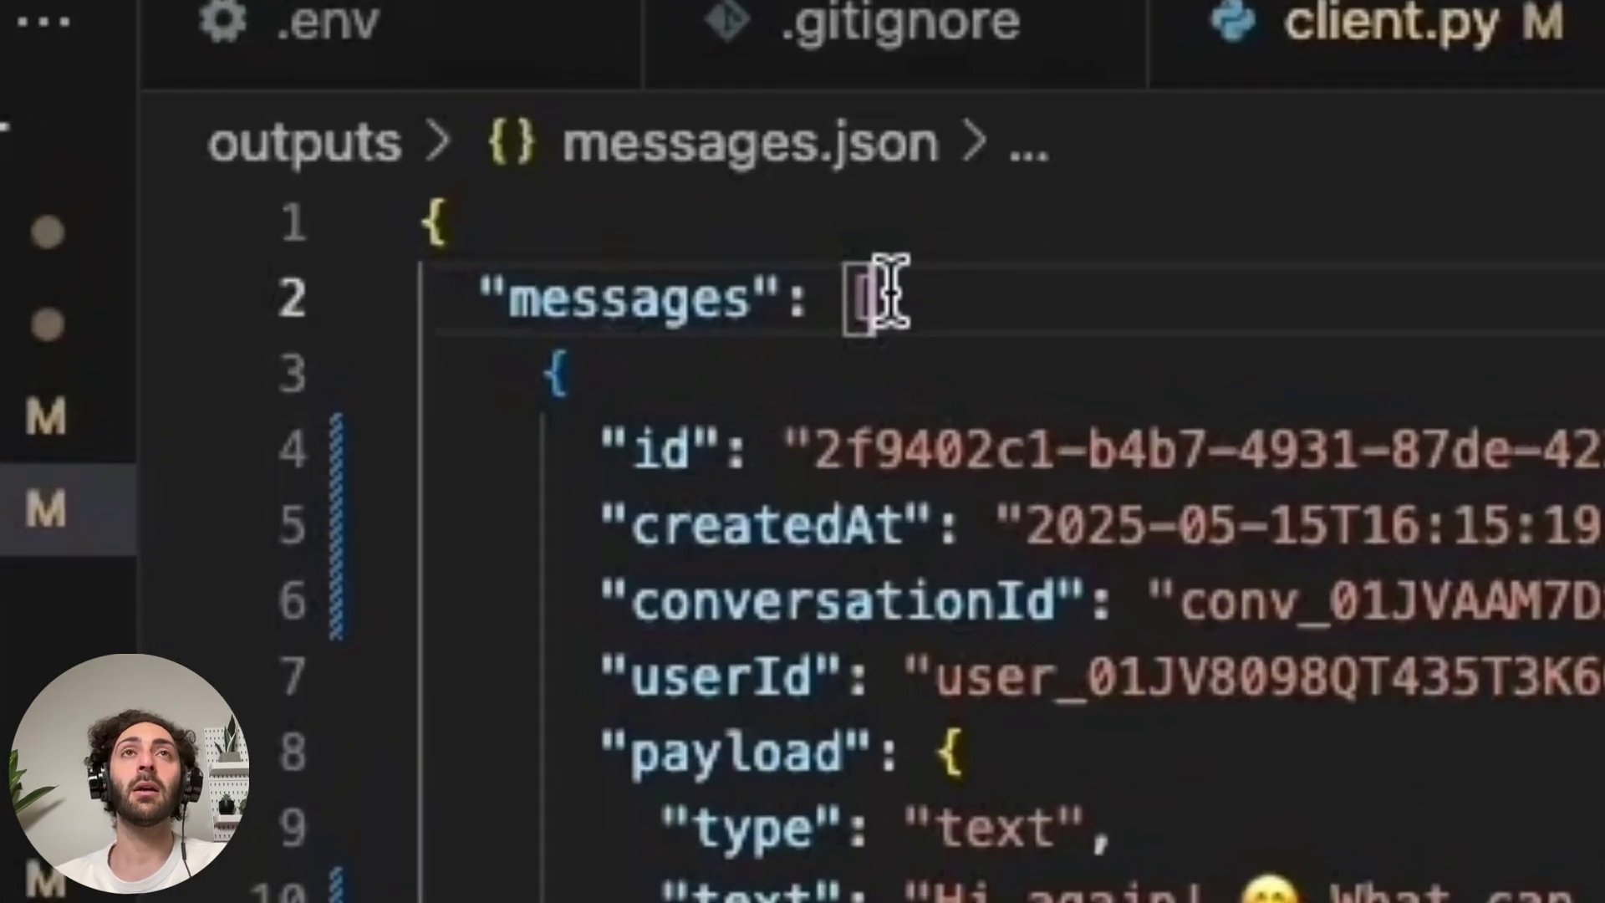
click(408, 308)
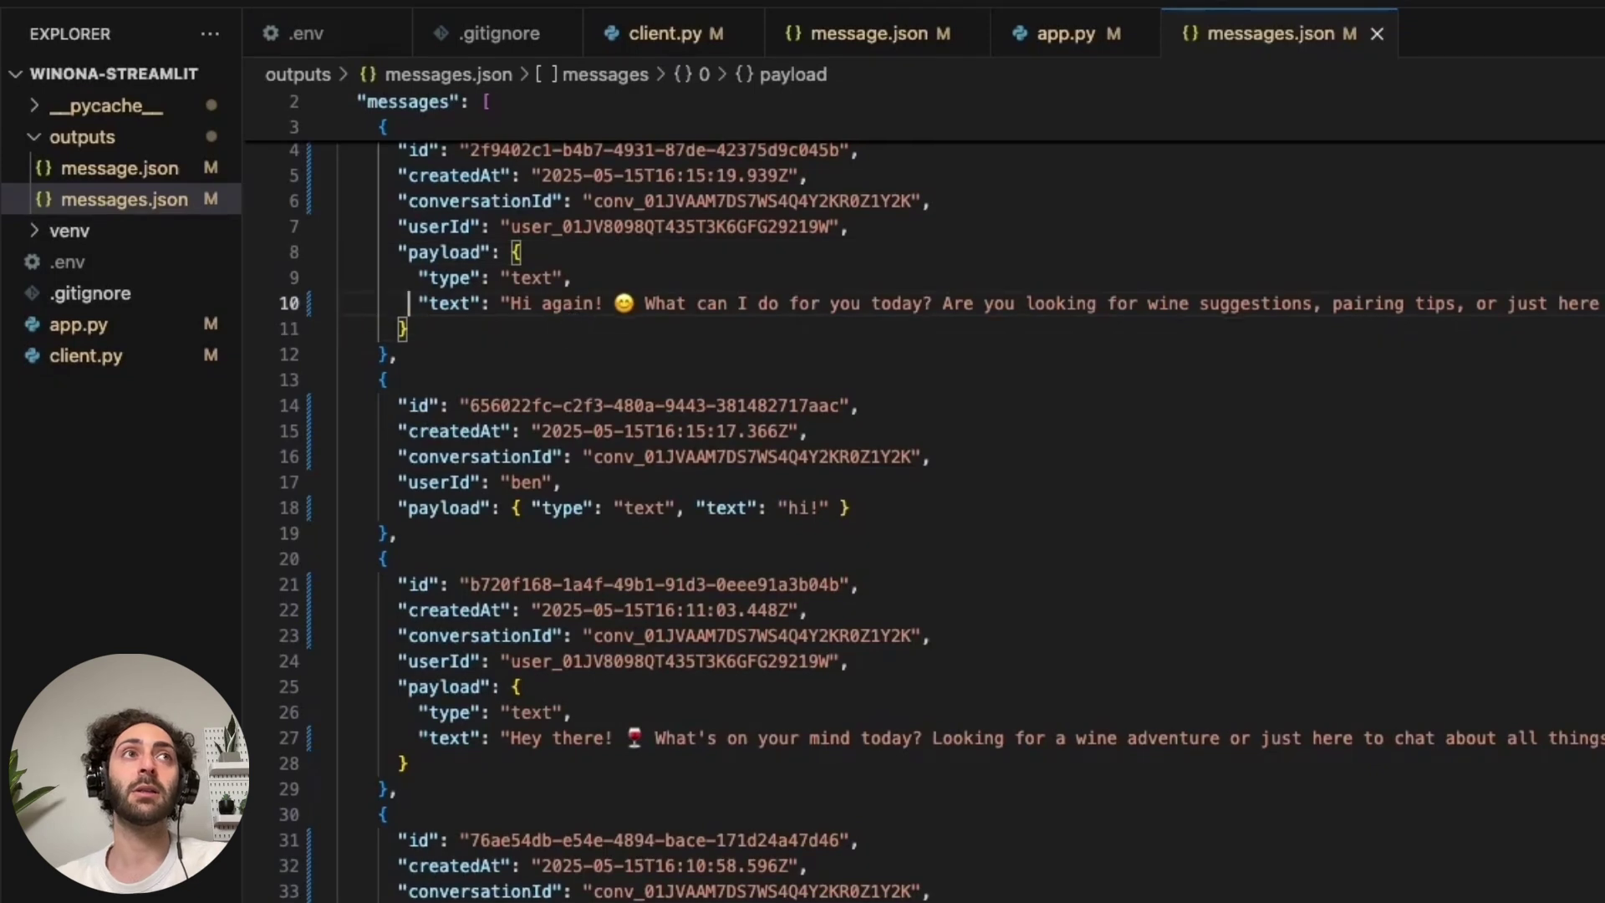
key(Right)
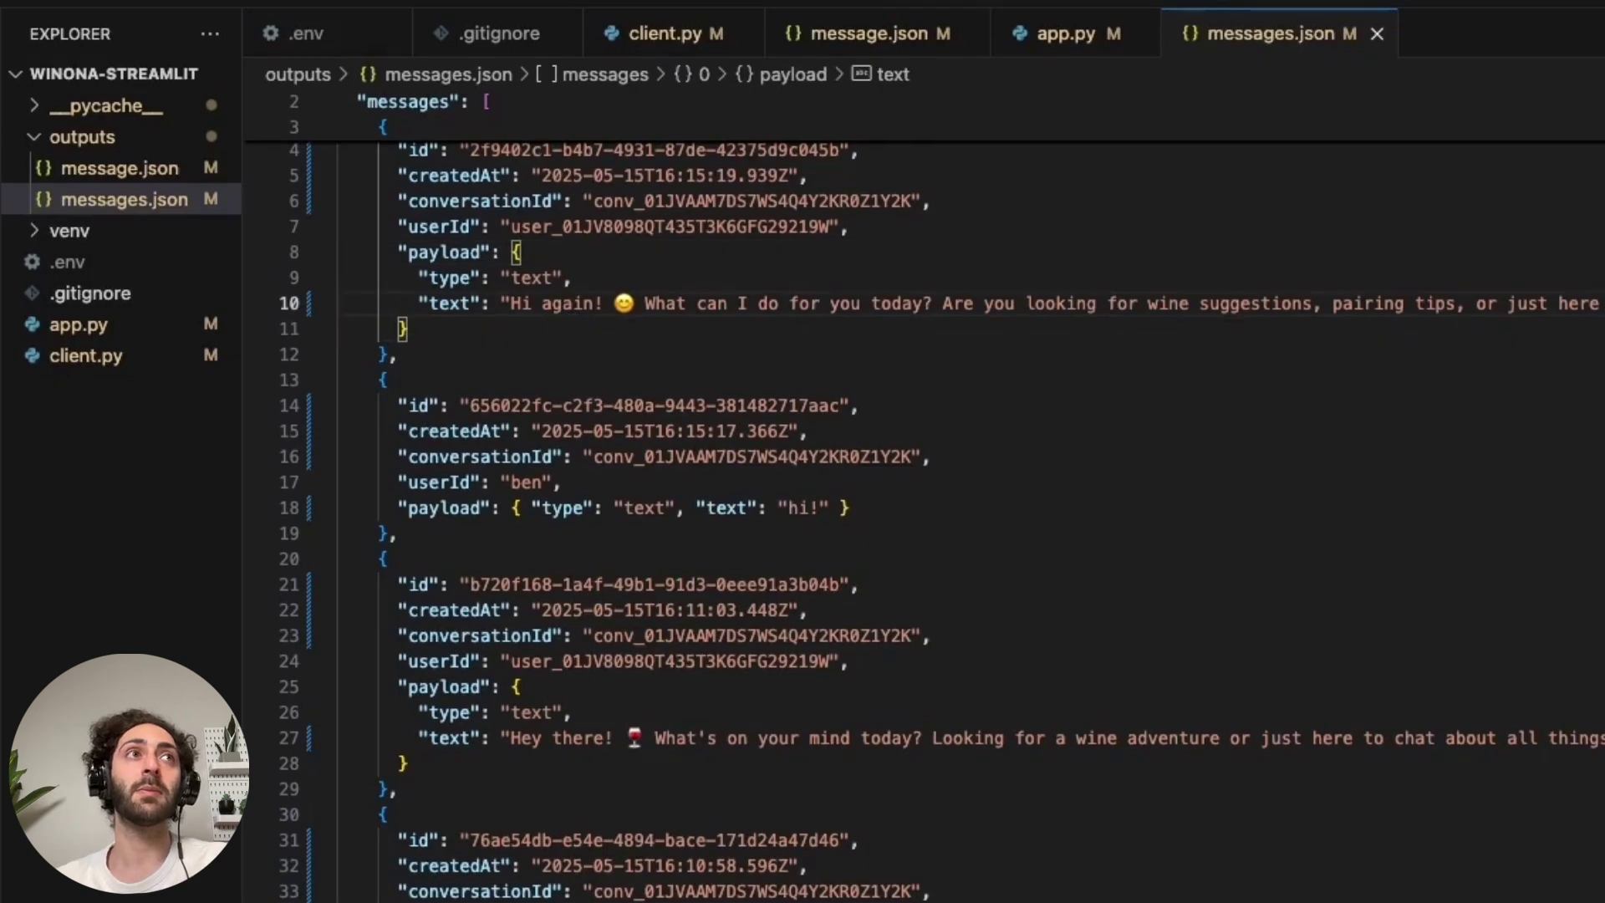
key(shift+End)
click(499, 284)
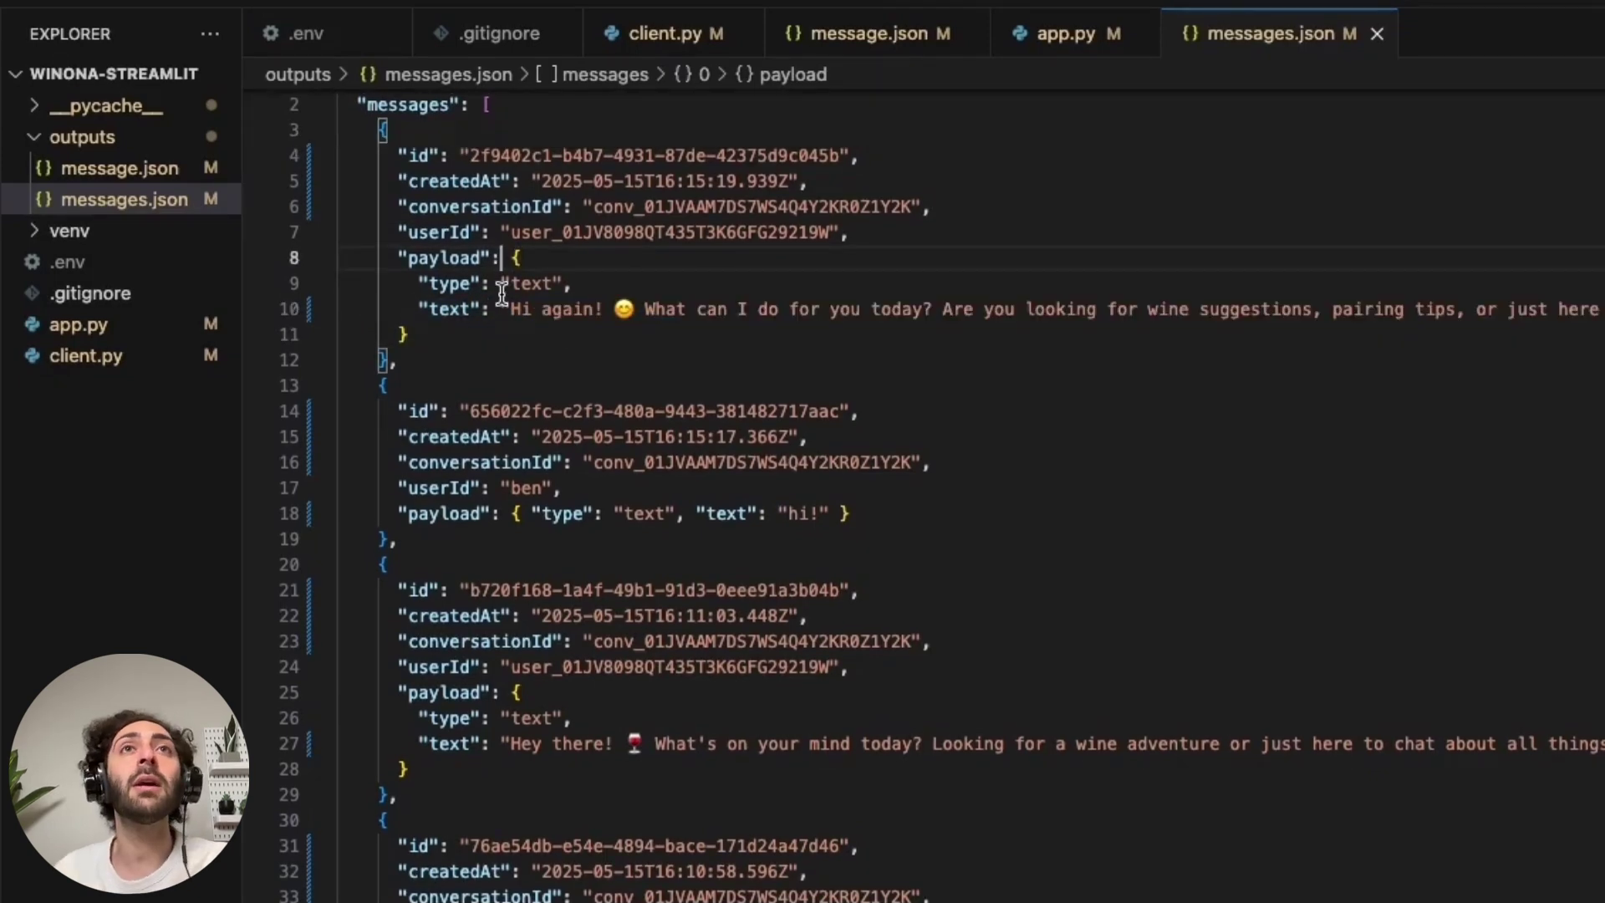
double_click(654, 239)
scroll(629, 260, up, 1)
key(ctrl+Tab)
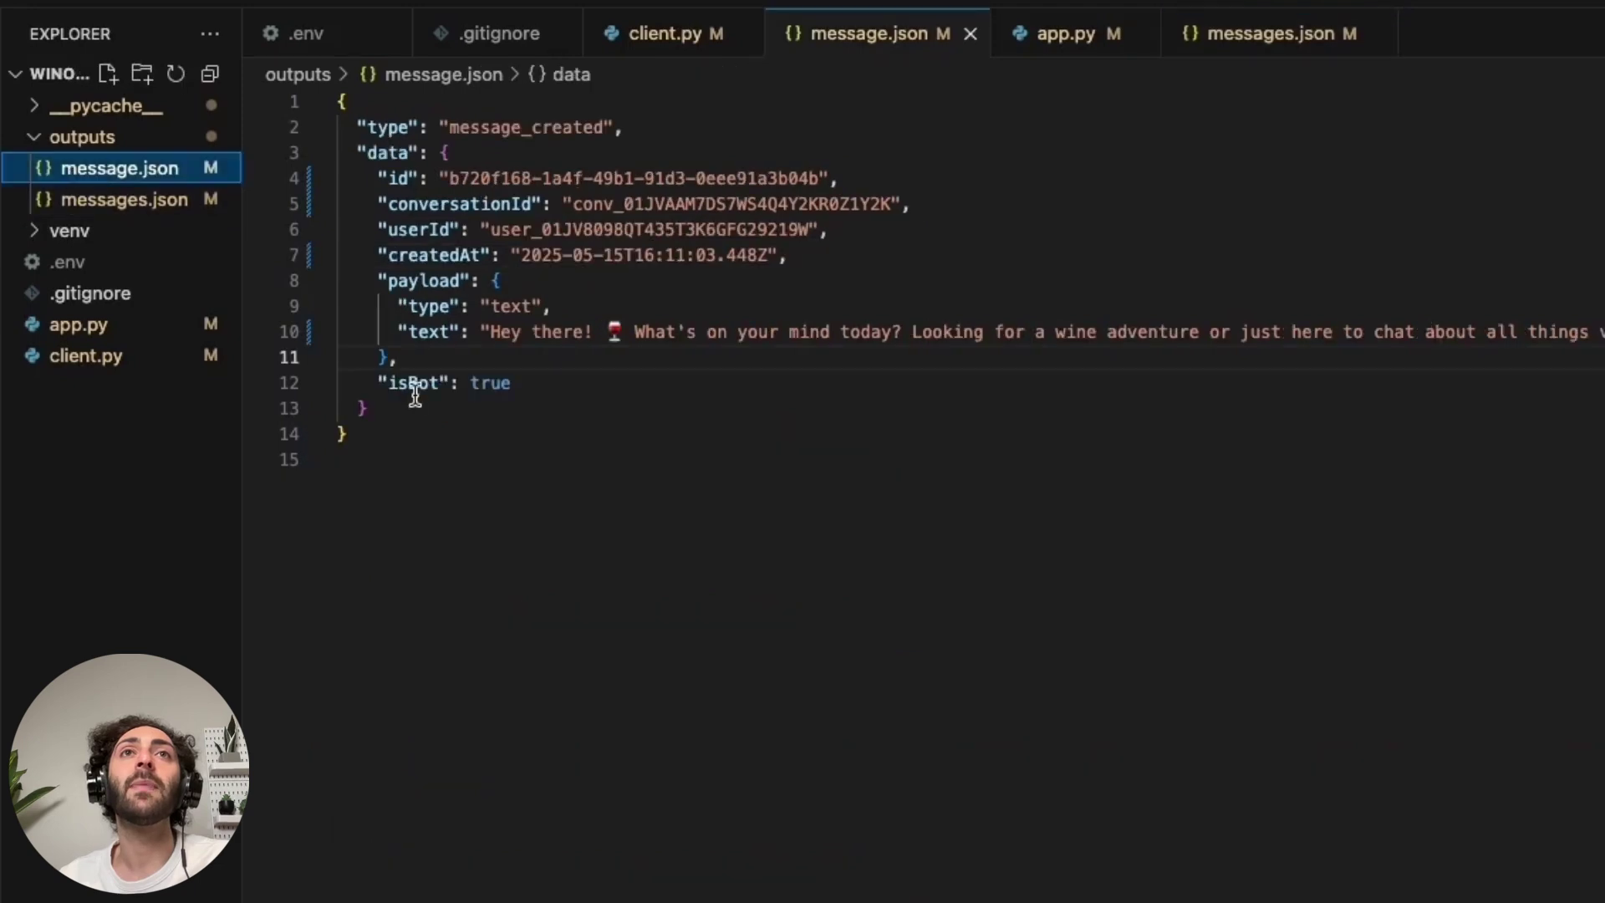
click(75, 200)
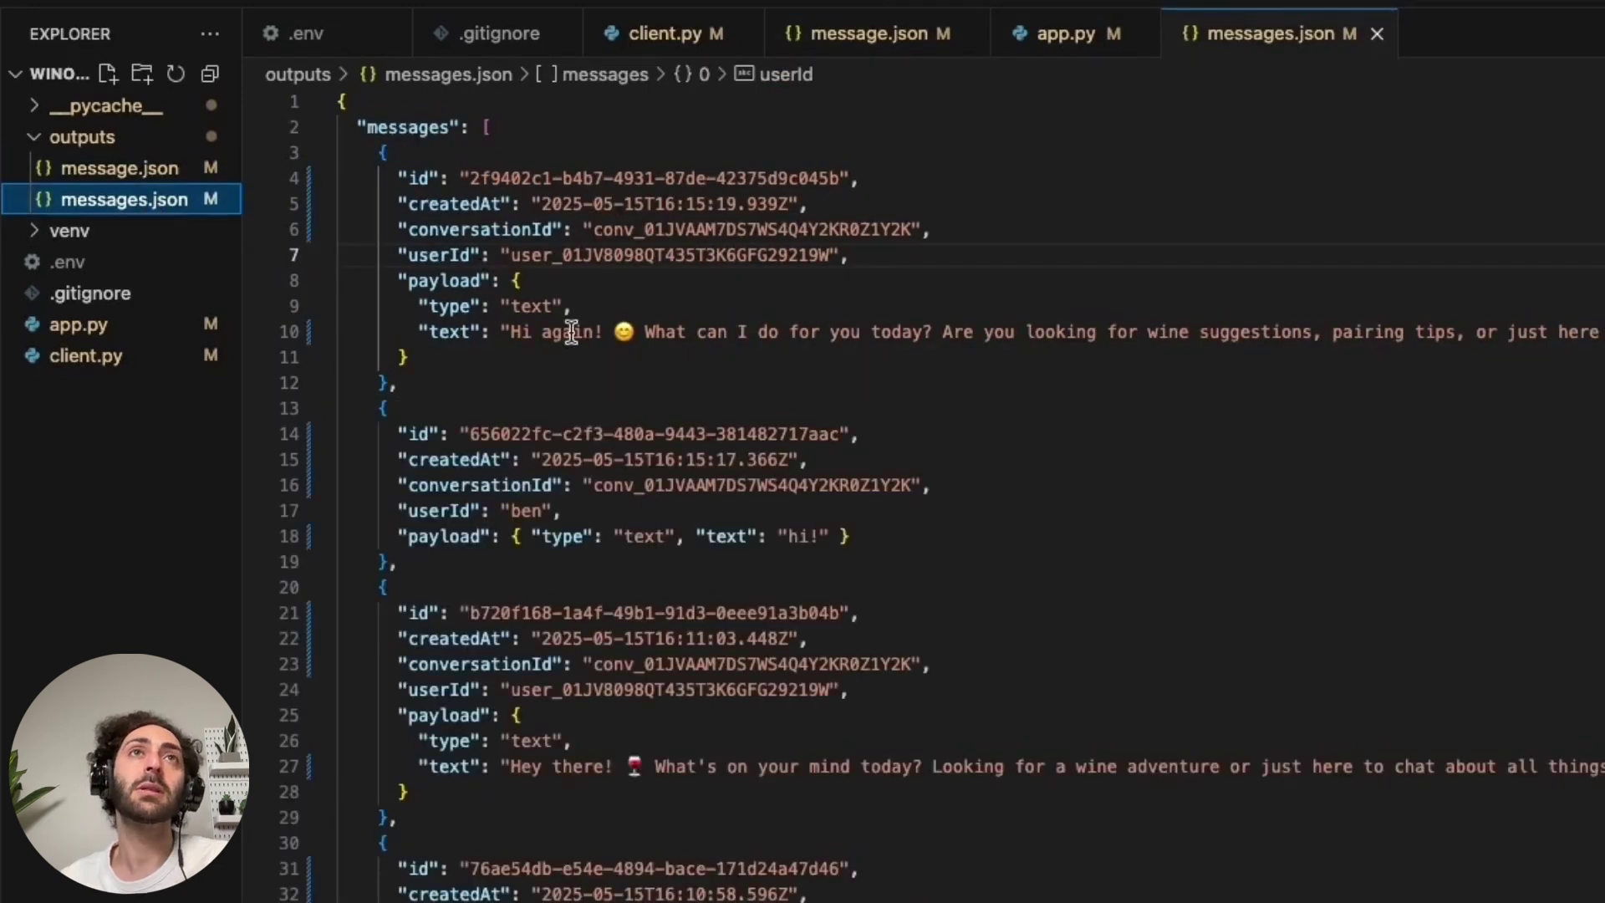
In app.py, start a for loop over the conversation's "messages" list.
click(1062, 30)
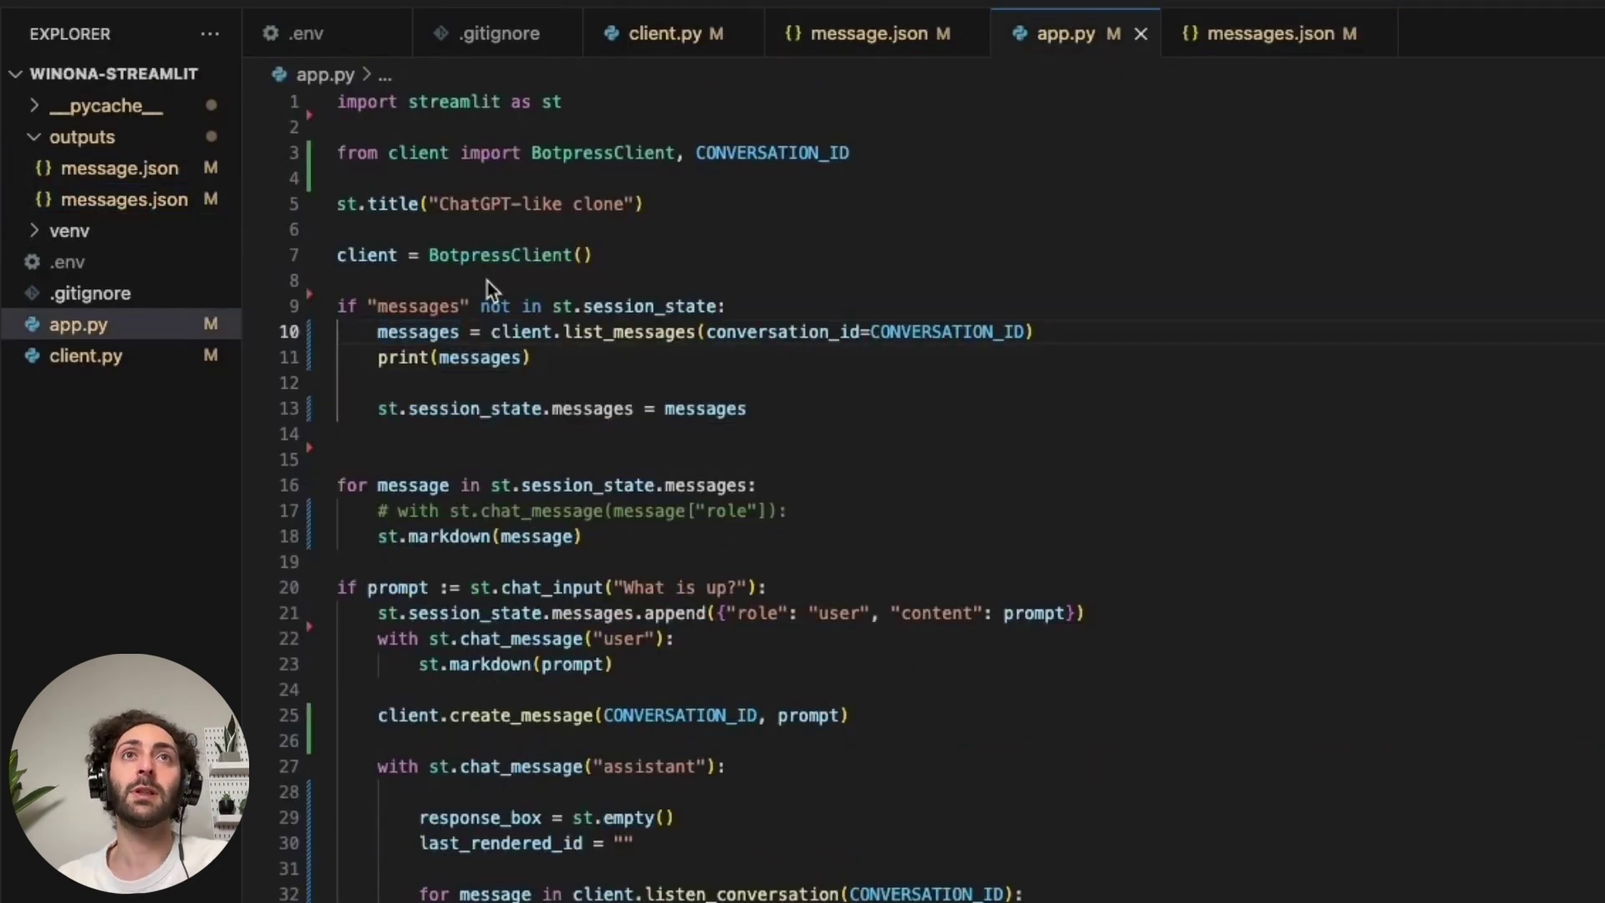
scroll(719, 410, down, 1)
double_click(706, 395)
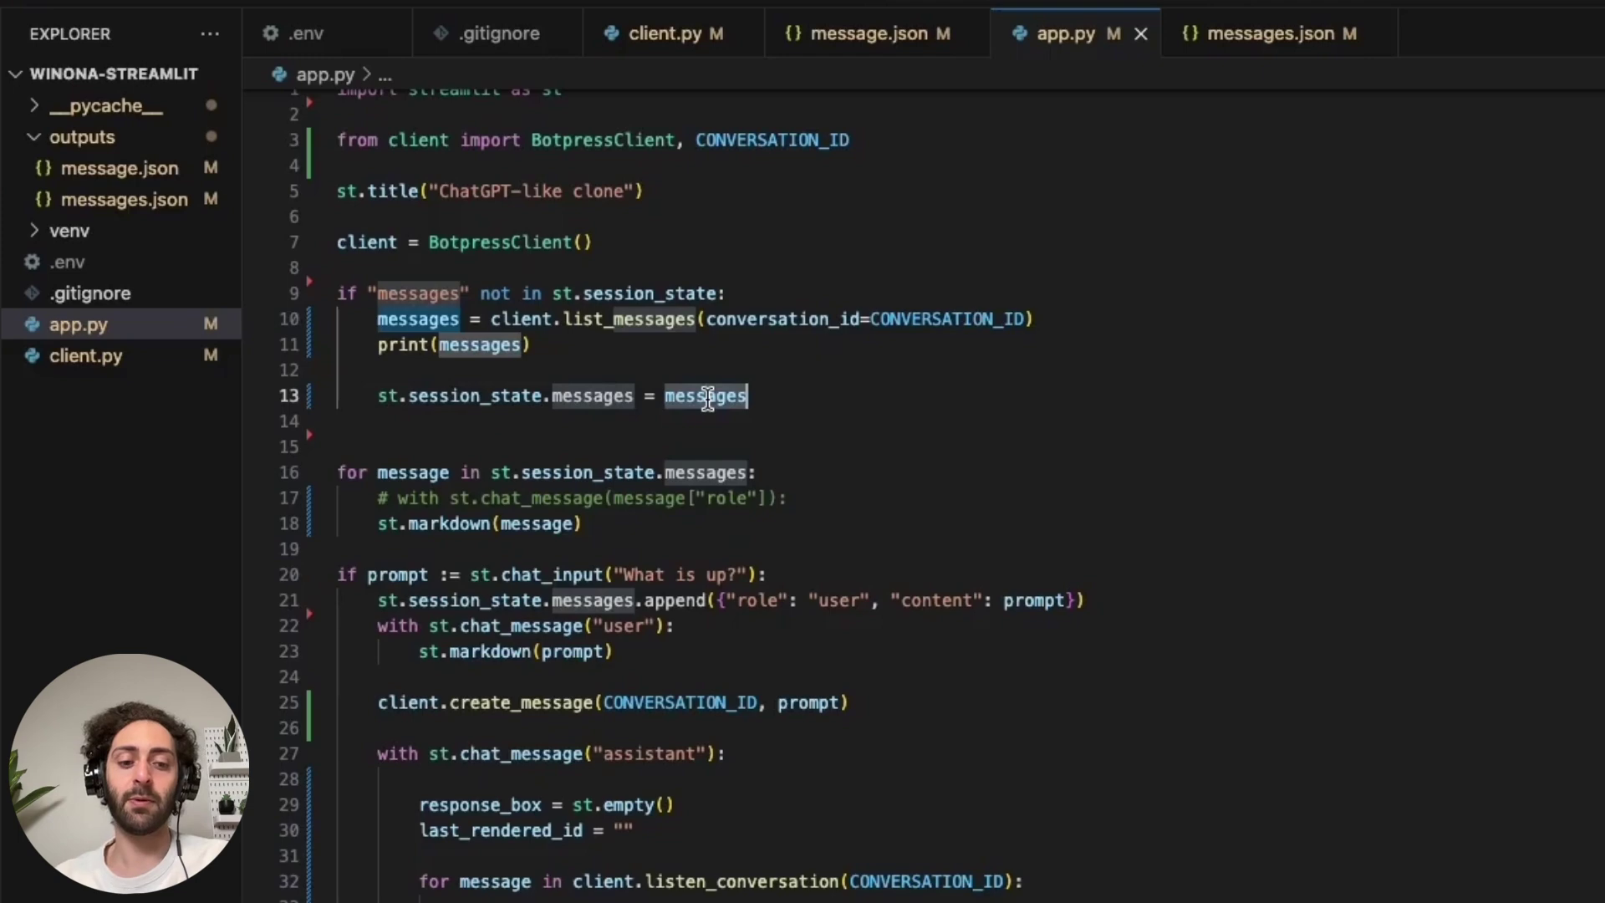
text([)
key(Up)
key(Up)
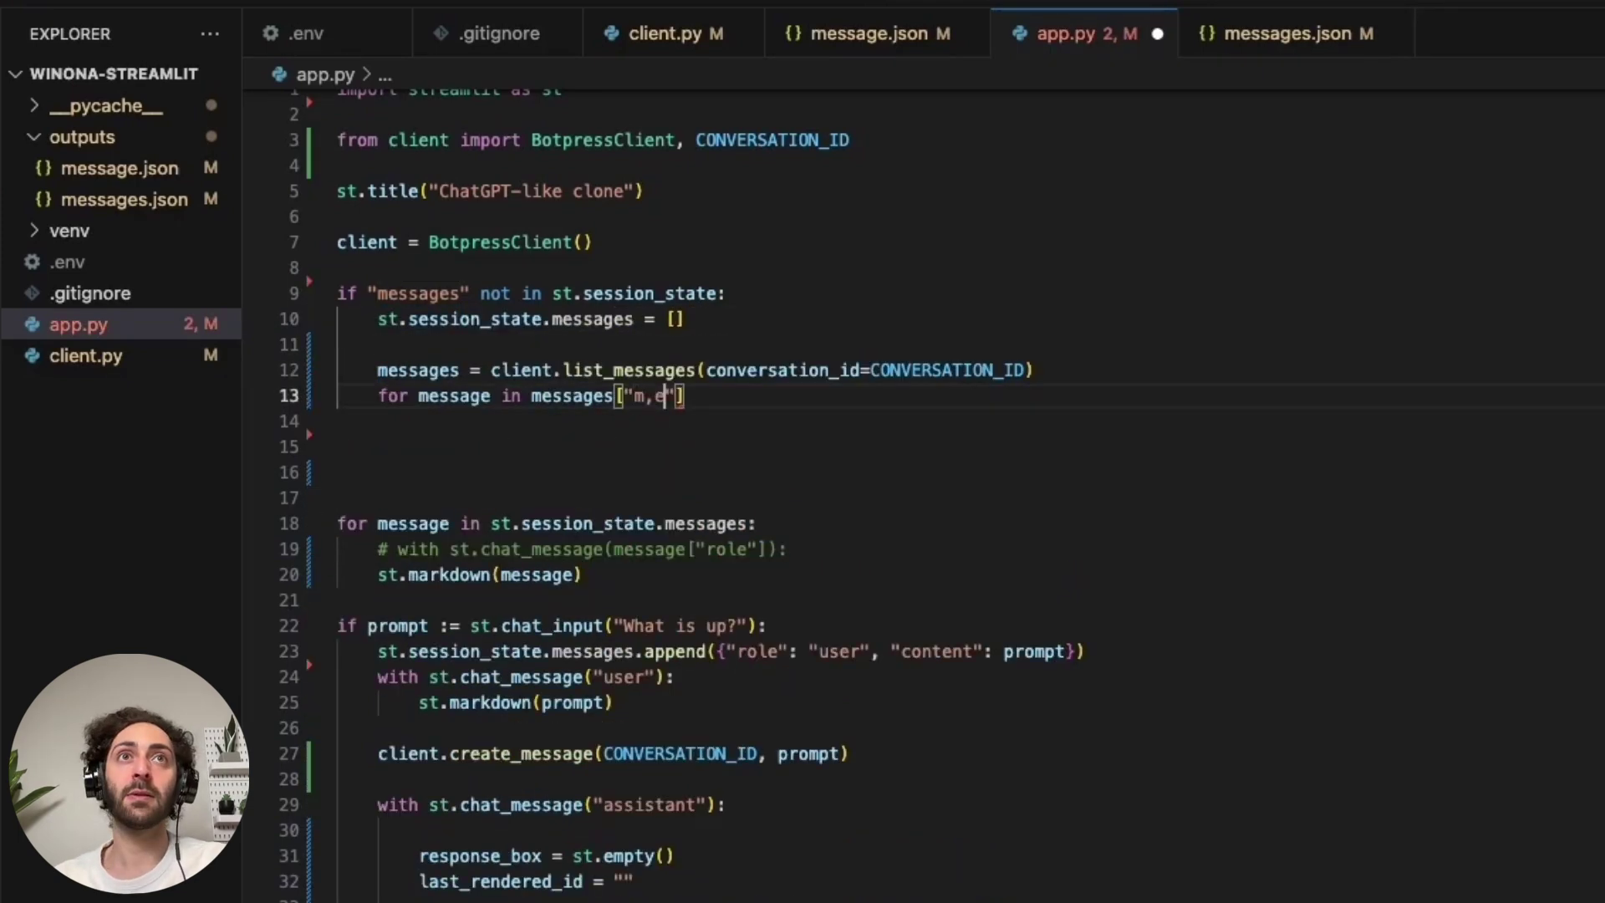
text(m)
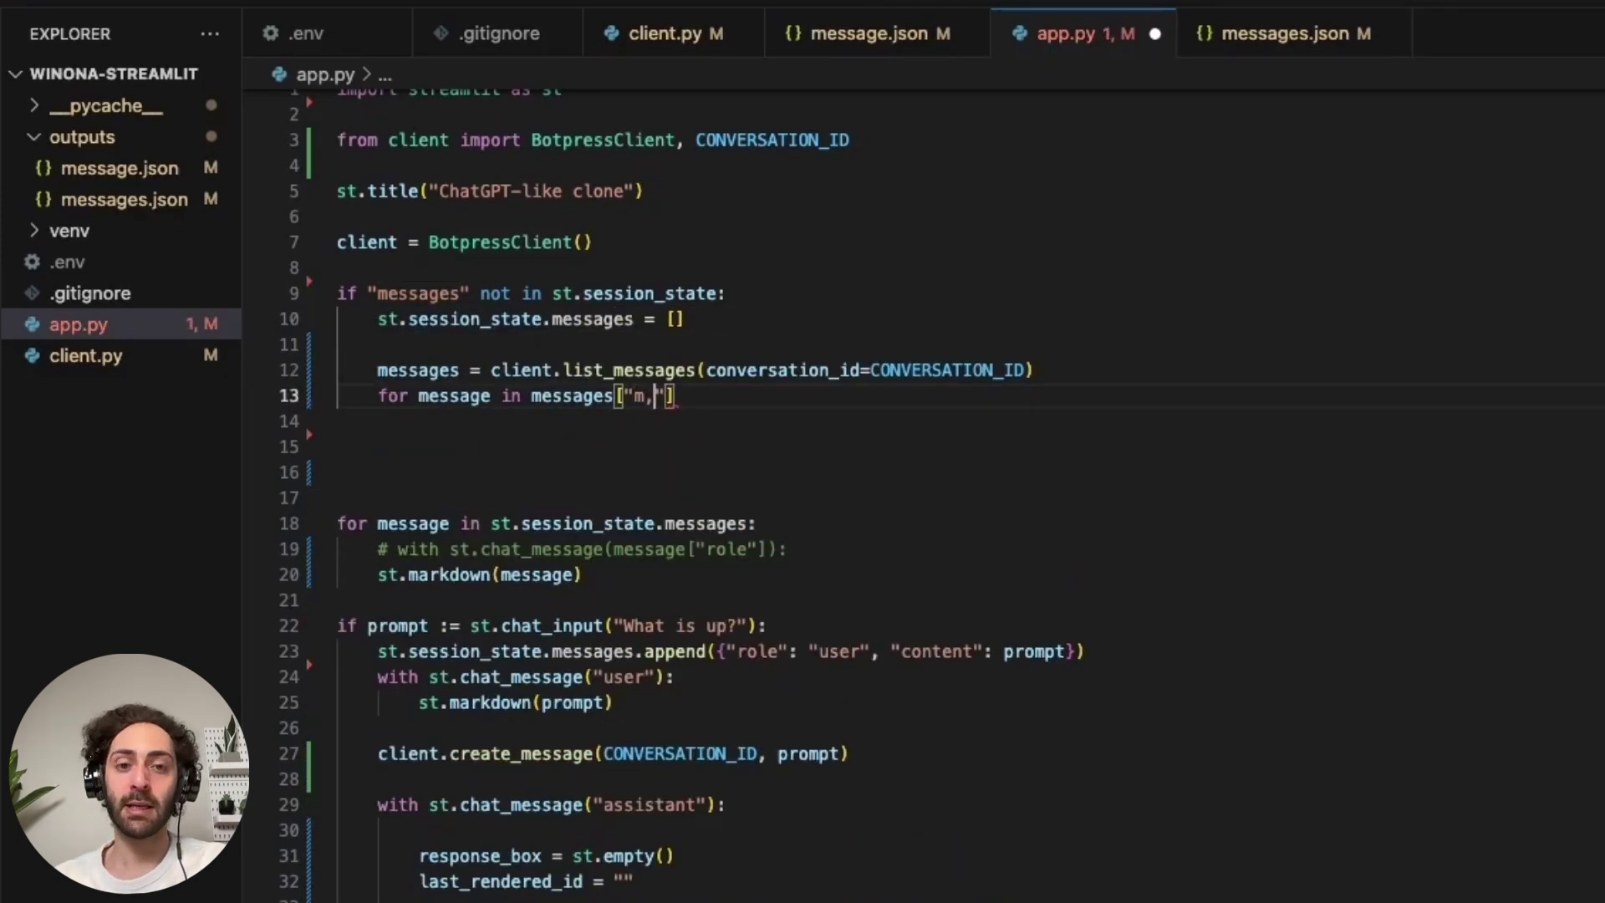
text(essages["messages)
key(End)
text([::)
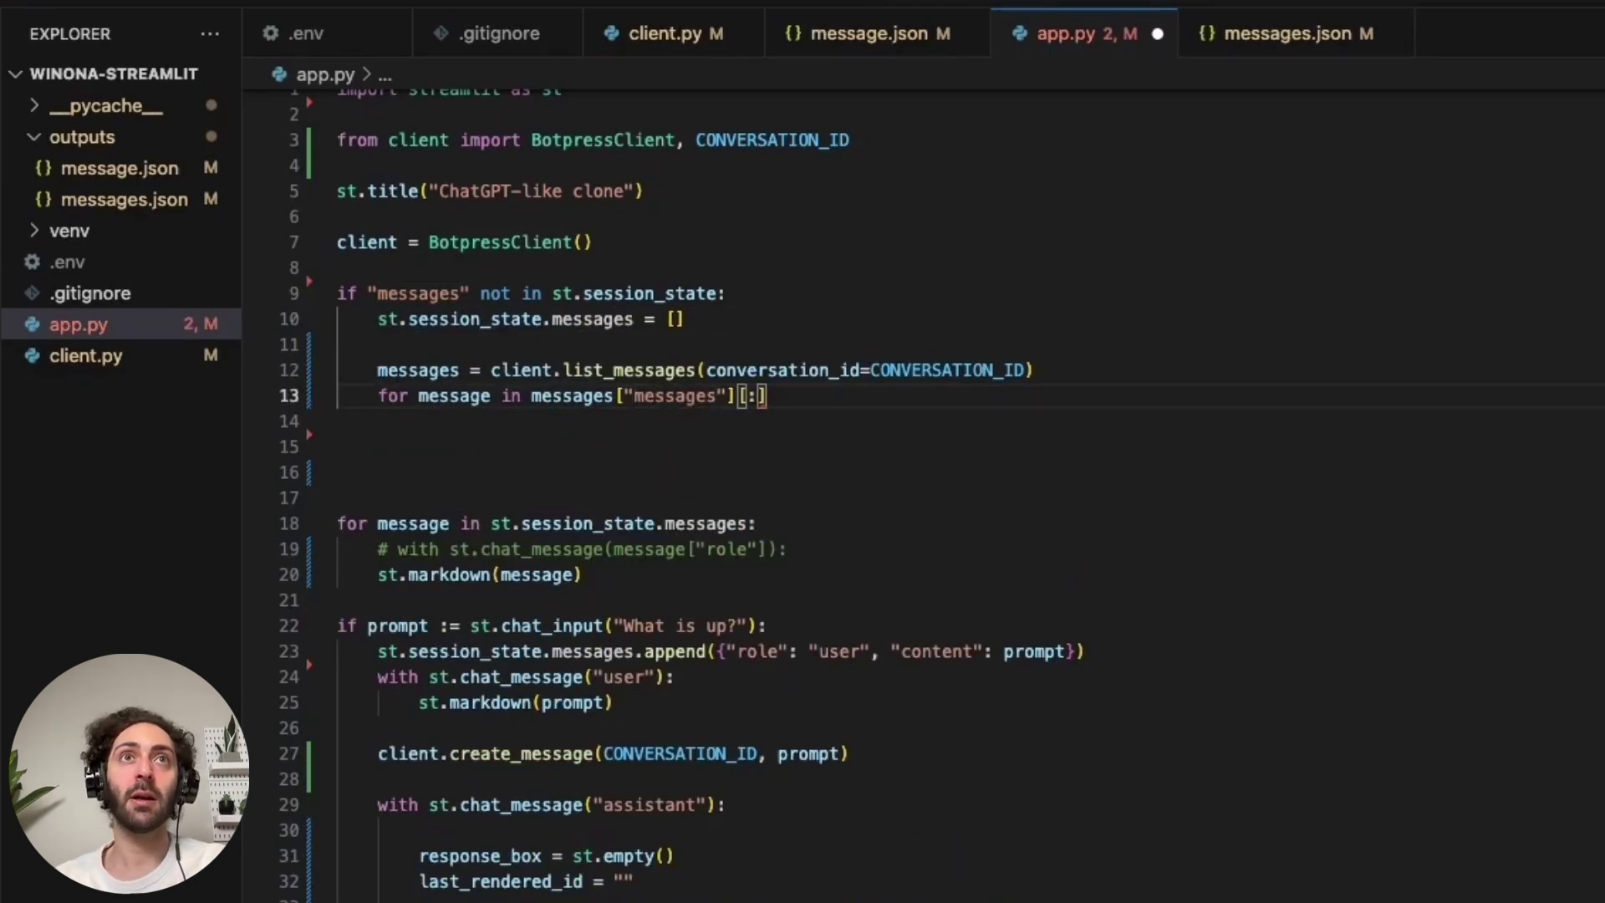
text(-1]:)
key(Return)
key(Return)
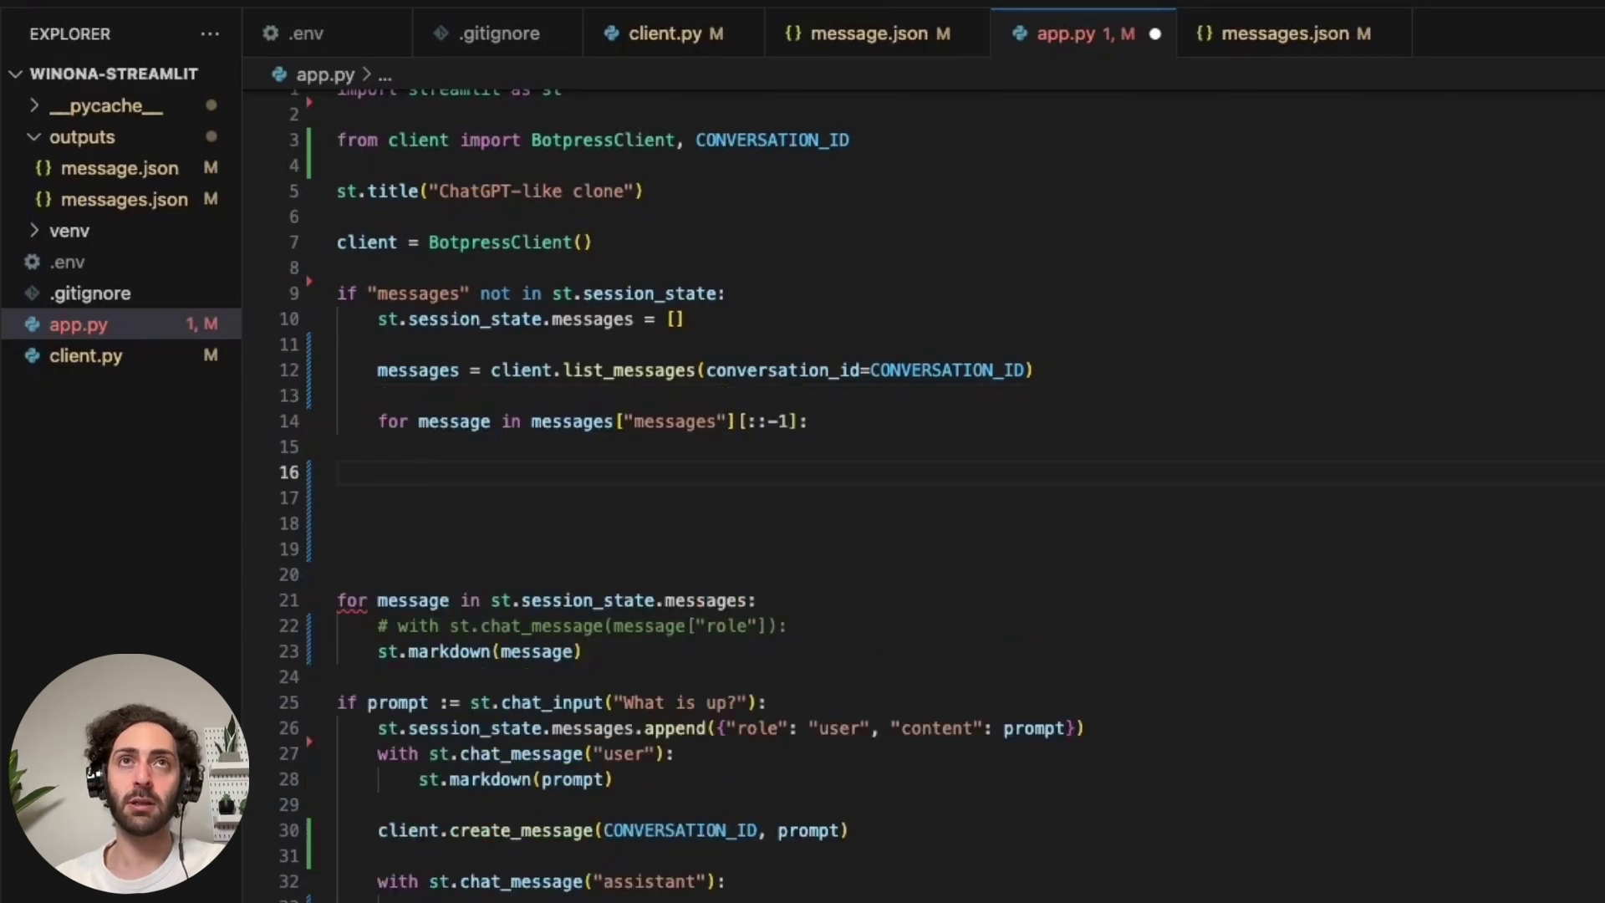
text(mess)
Inside the loop, set text = message["payload"]["text"] and append it to st.session_state.messages.
key(Tab)
key(BackSpace)
text([")
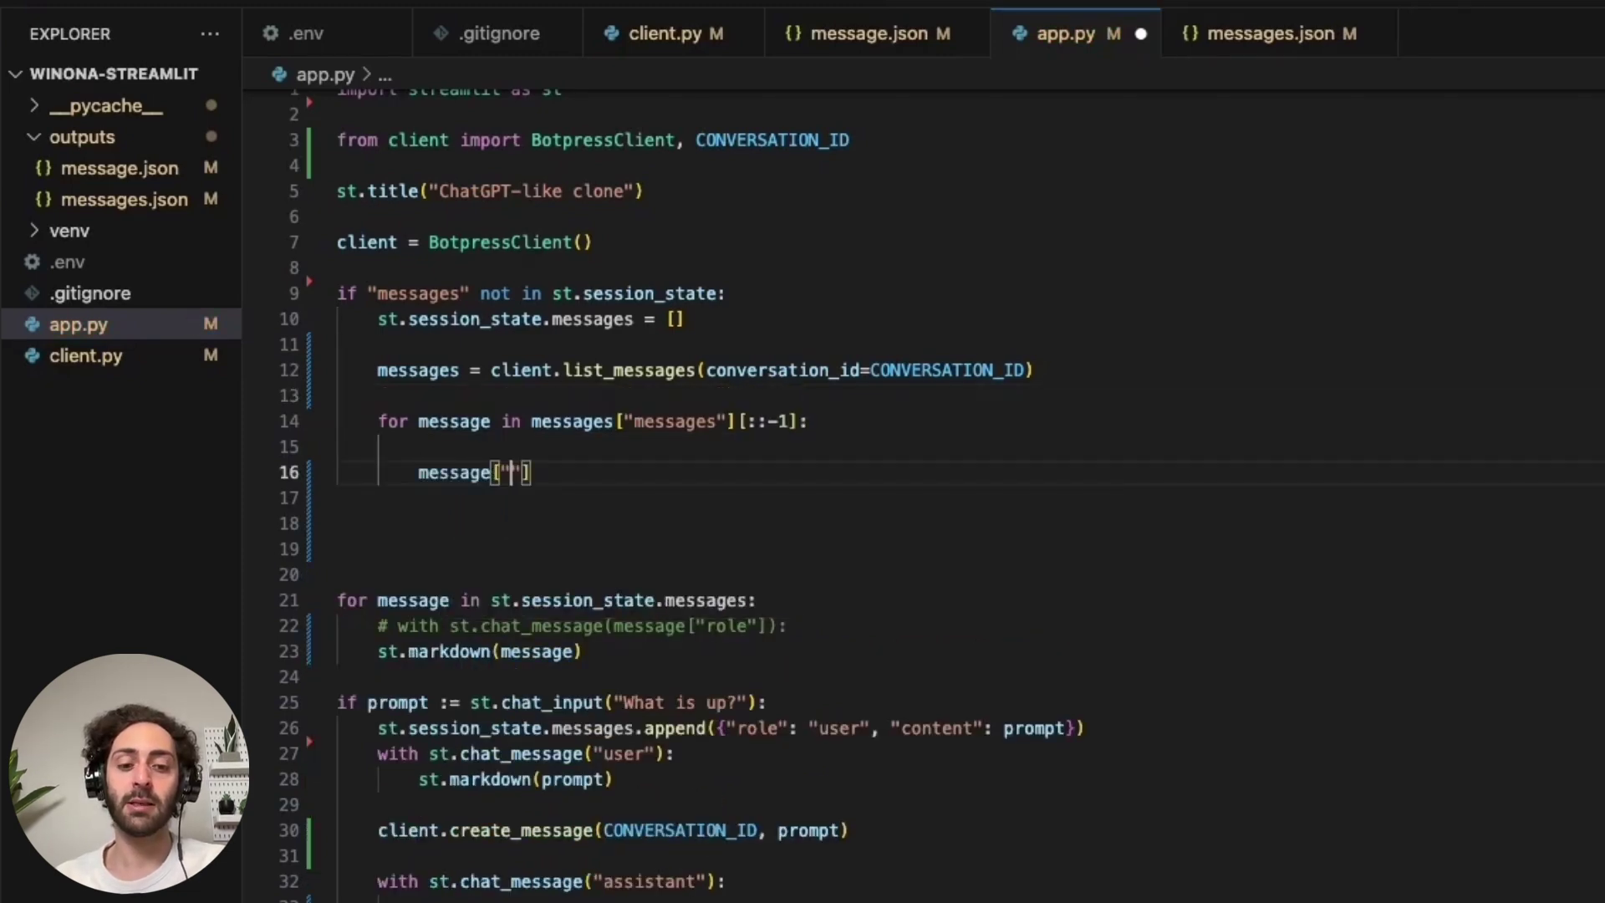
text(payload"][")
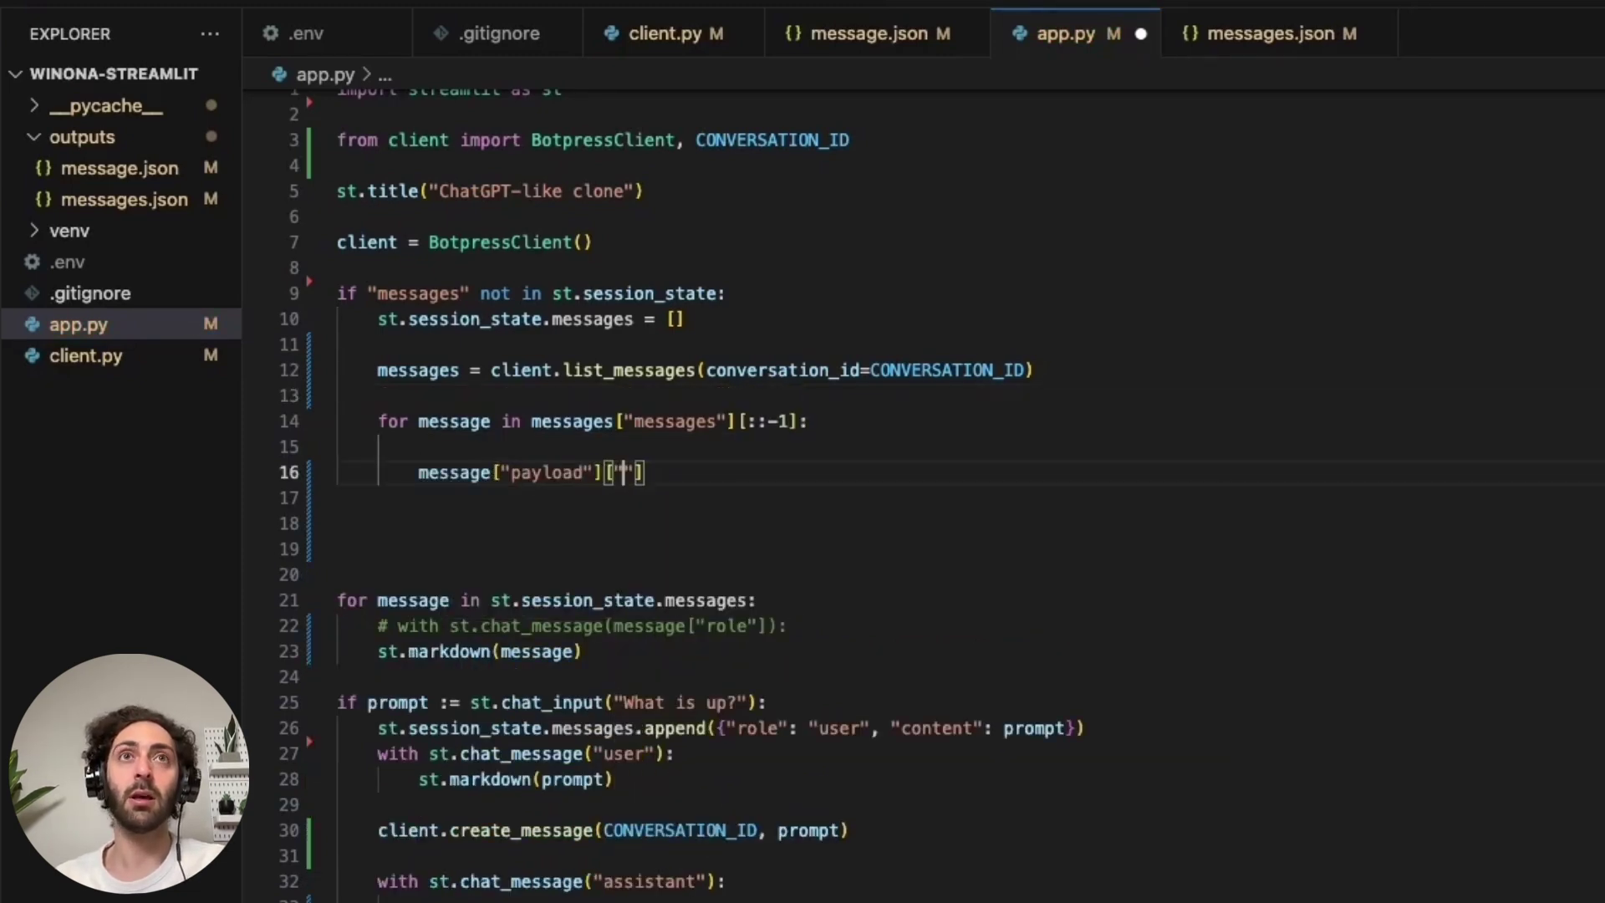
text(text)
key(Home)
text(text =)
click(797, 471)
key(Return)
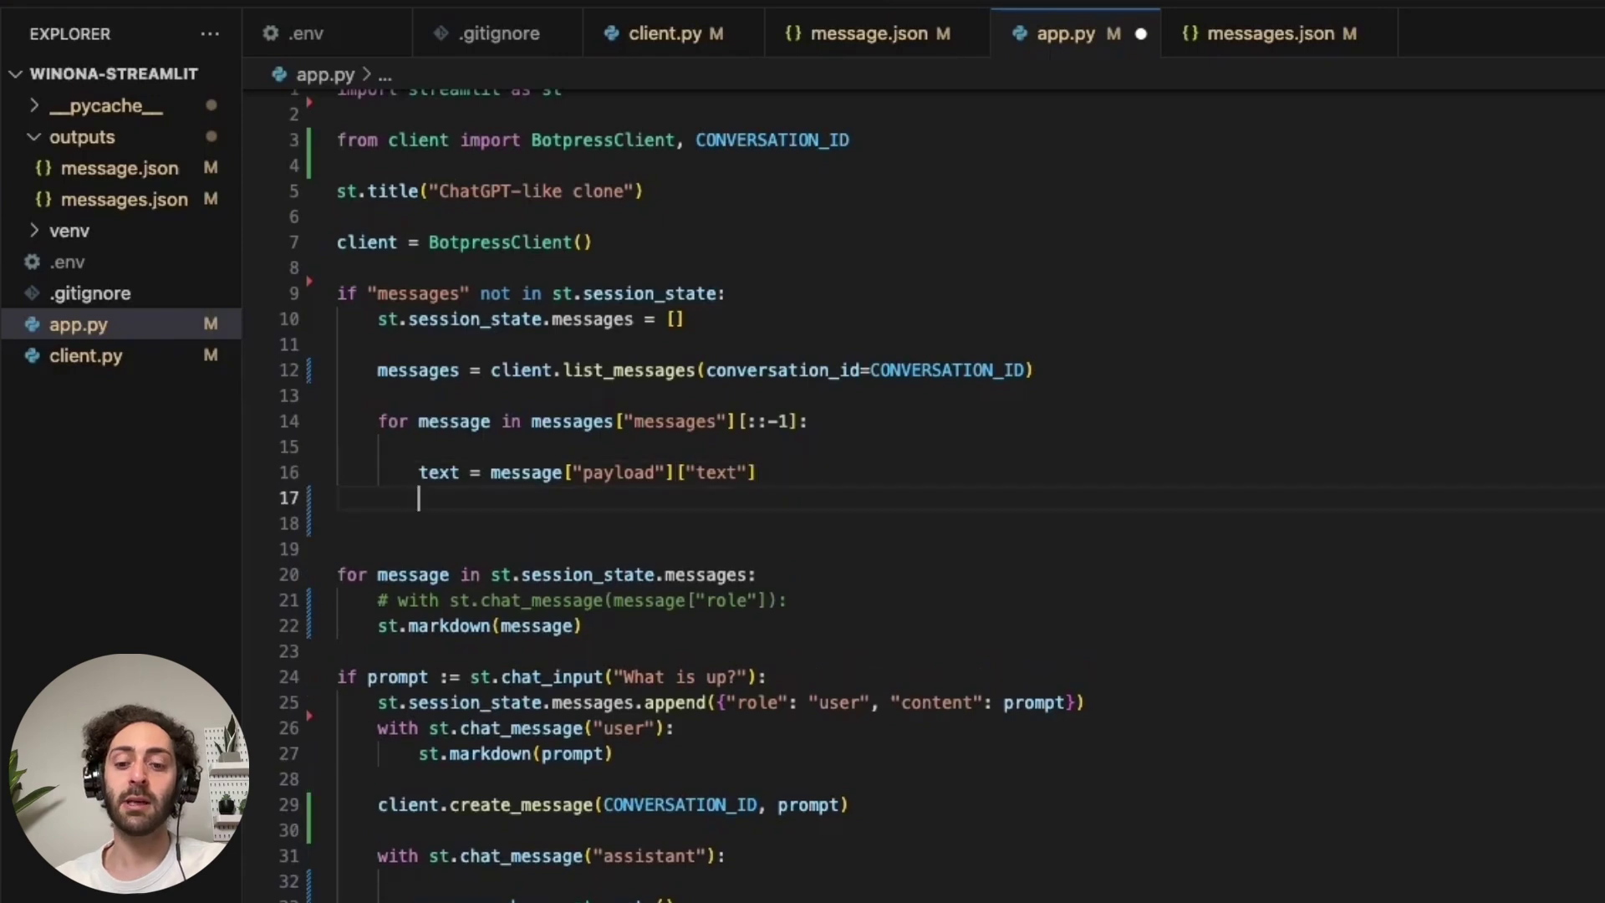
text(st.ses)
key(Tab)
text(.messages.append(te)
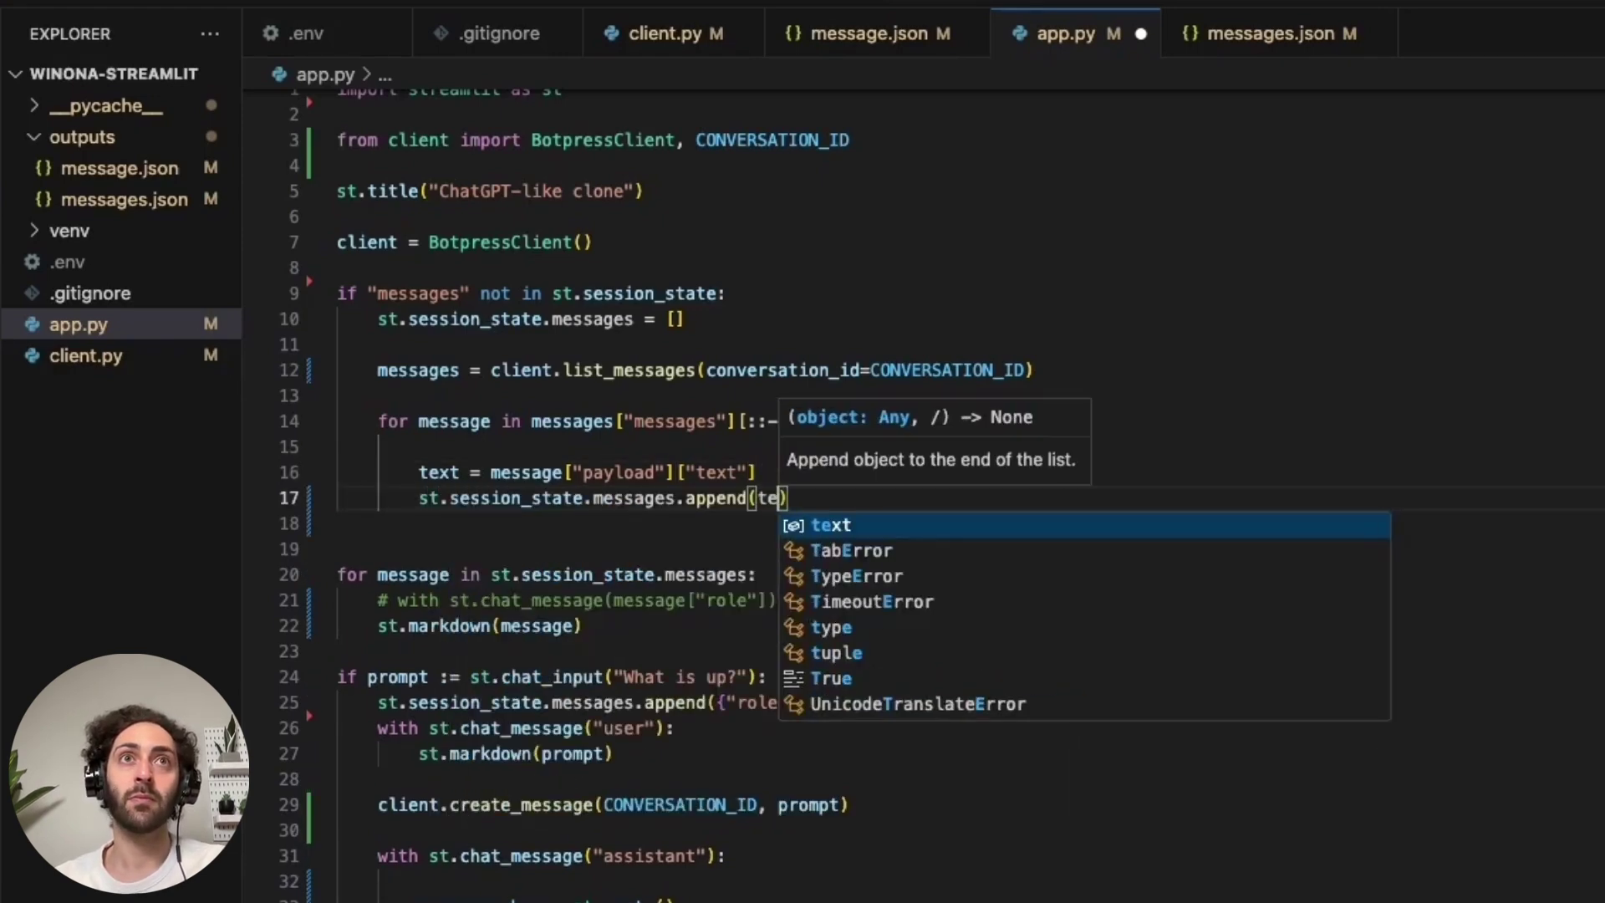
text(t)
Save app.py, rerun the Streamlit app to load the stored conversation, and send 'yes'.
key(Tab)
key(super+s)
key(super+Tab)
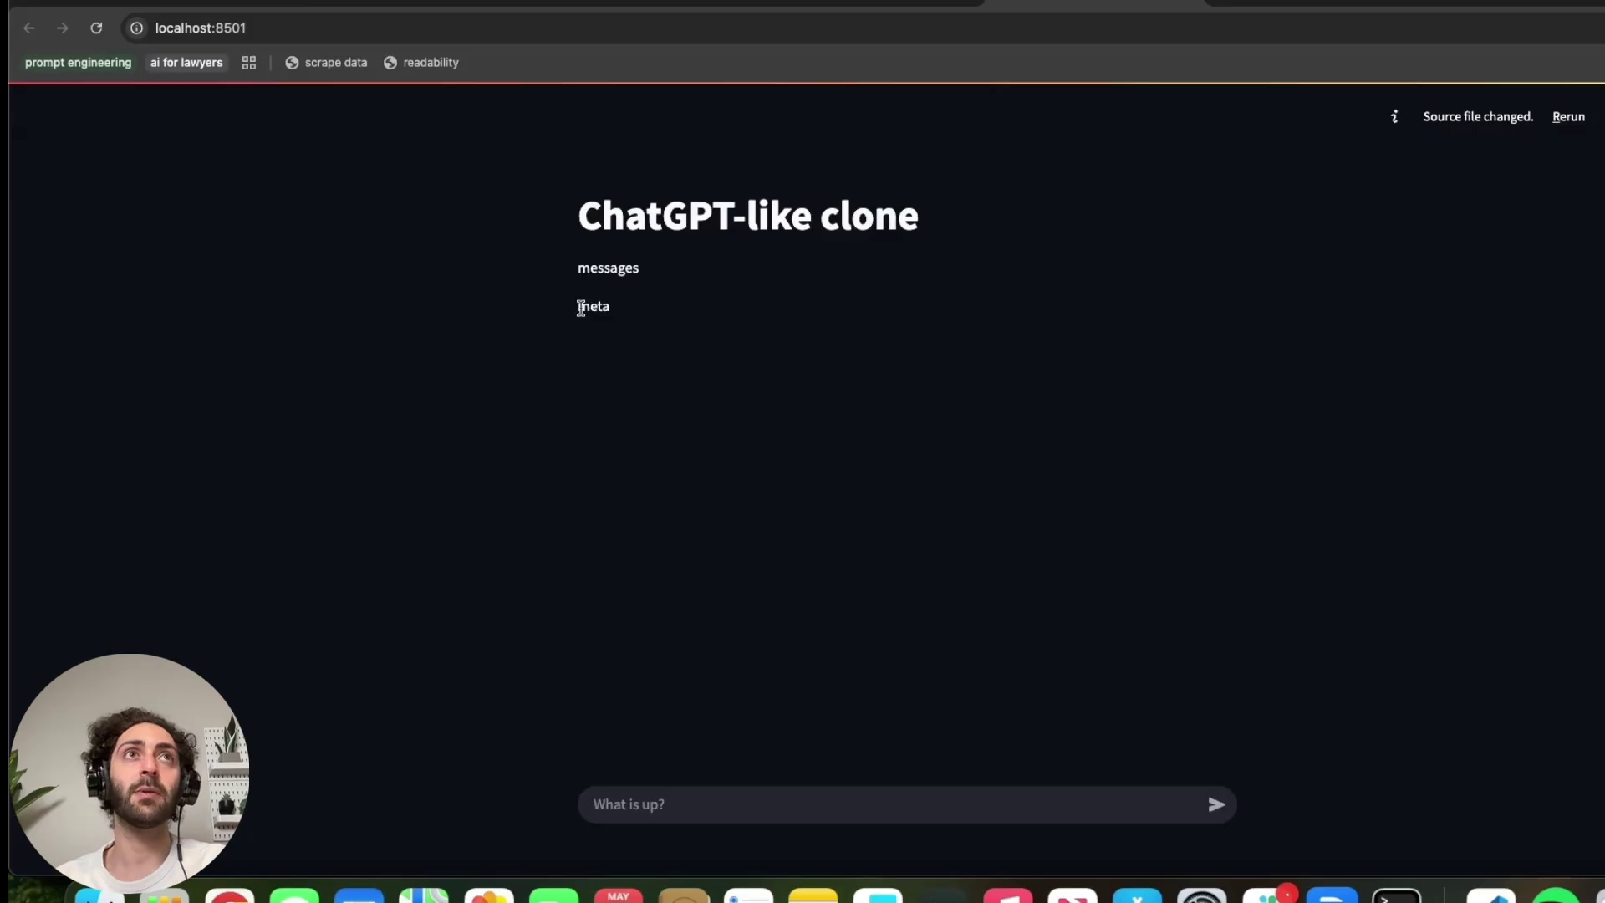
key(r)
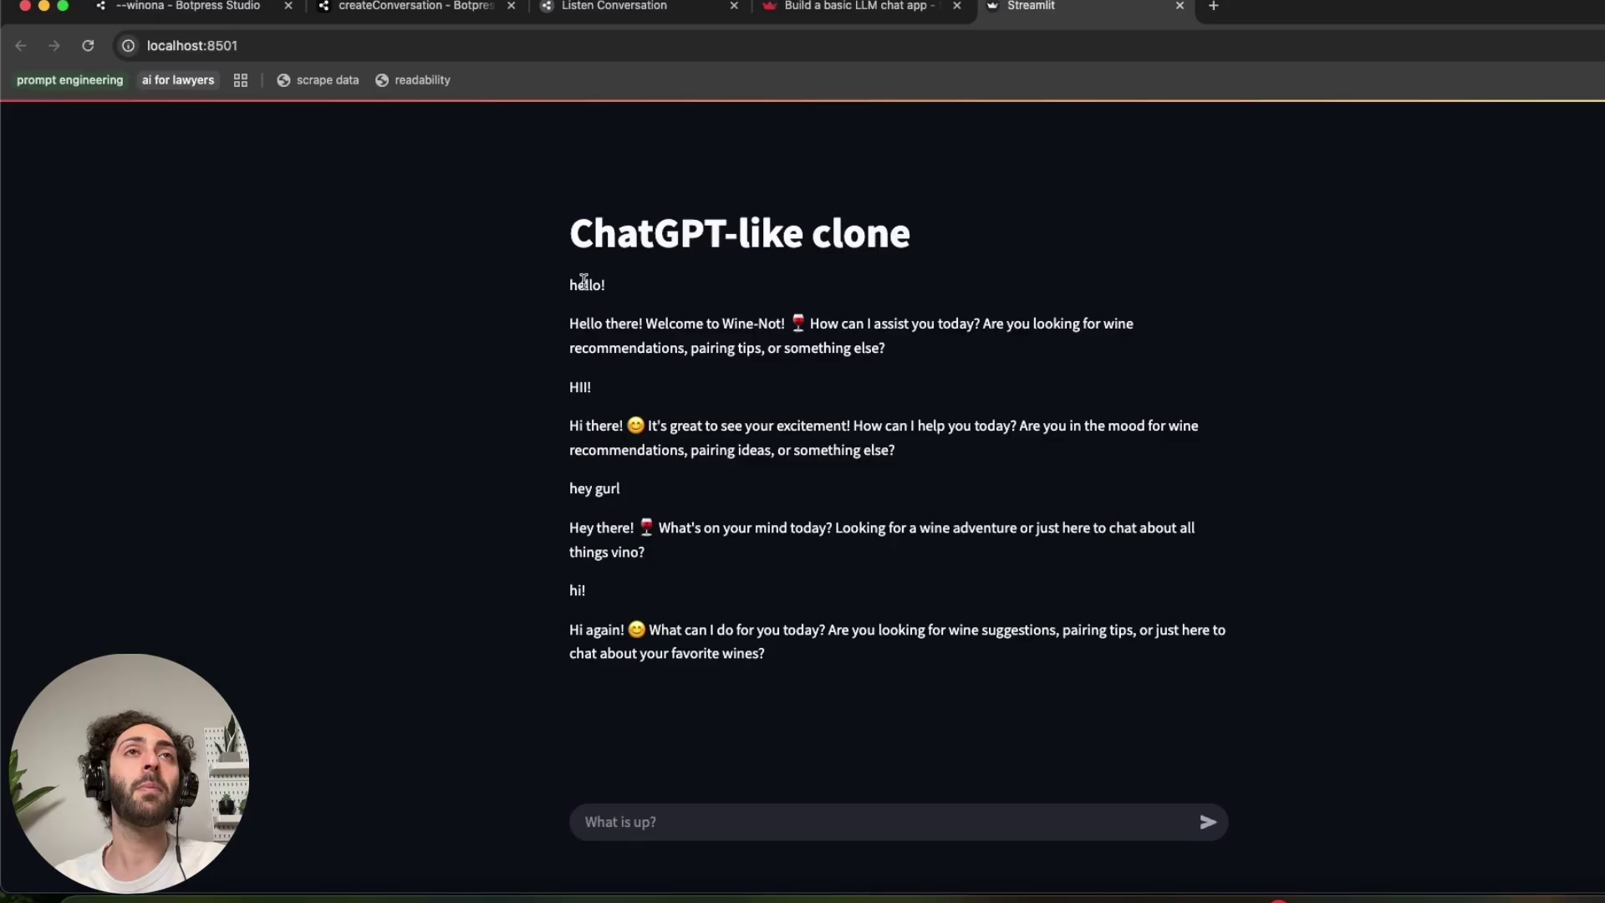
click(730, 816)
text(yes)
key(Return)
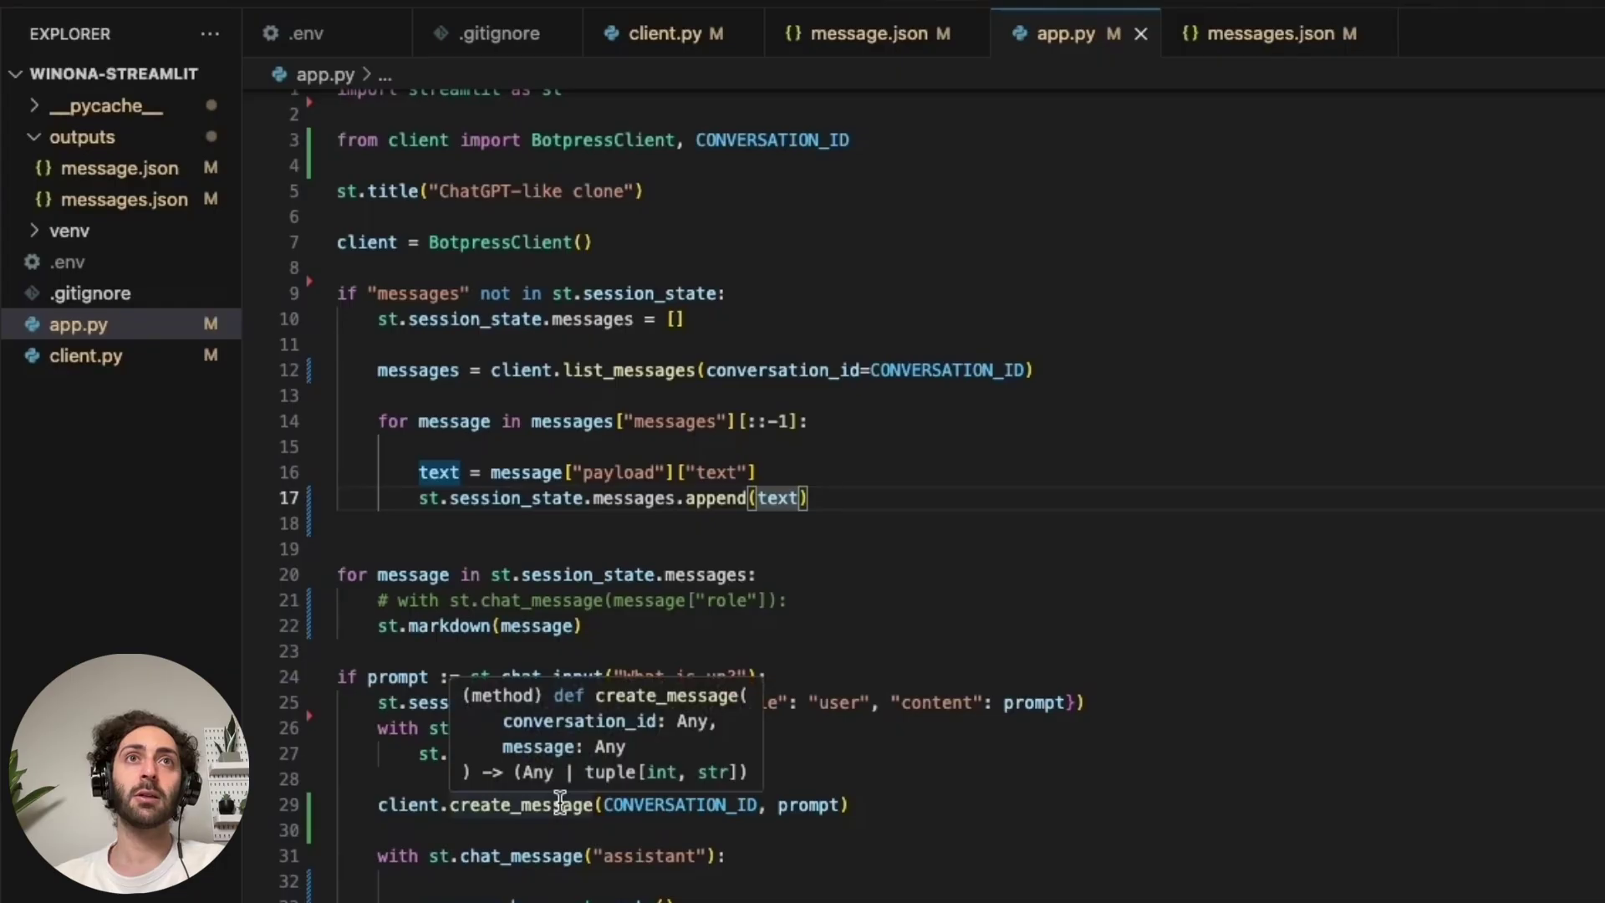
scroll(520, 812, down, 5)
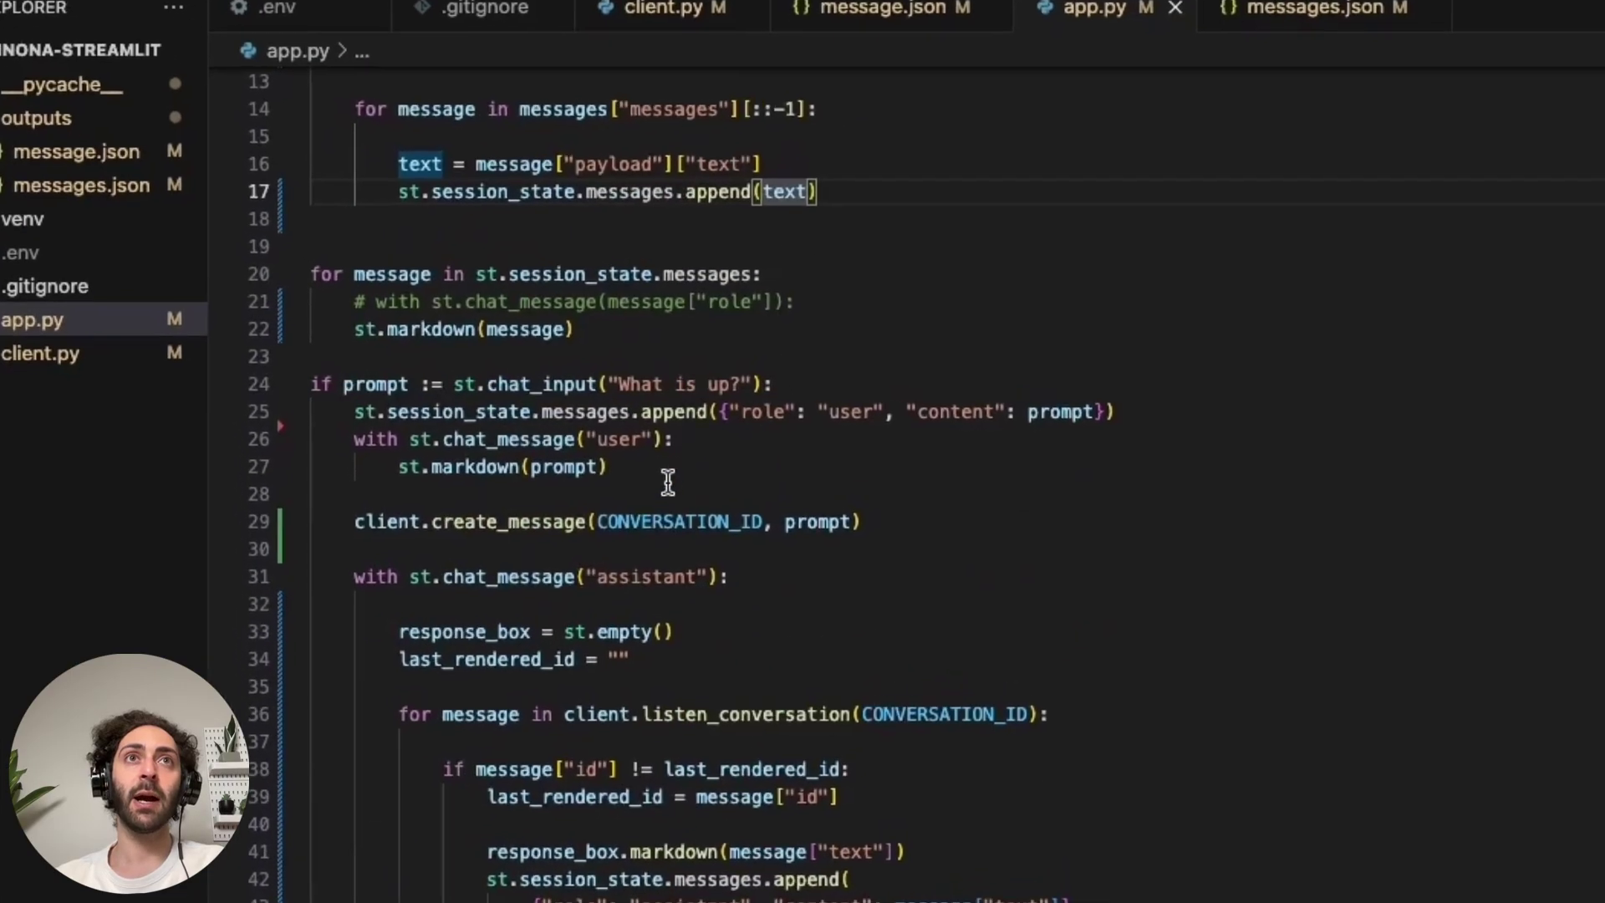
click(775, 386)
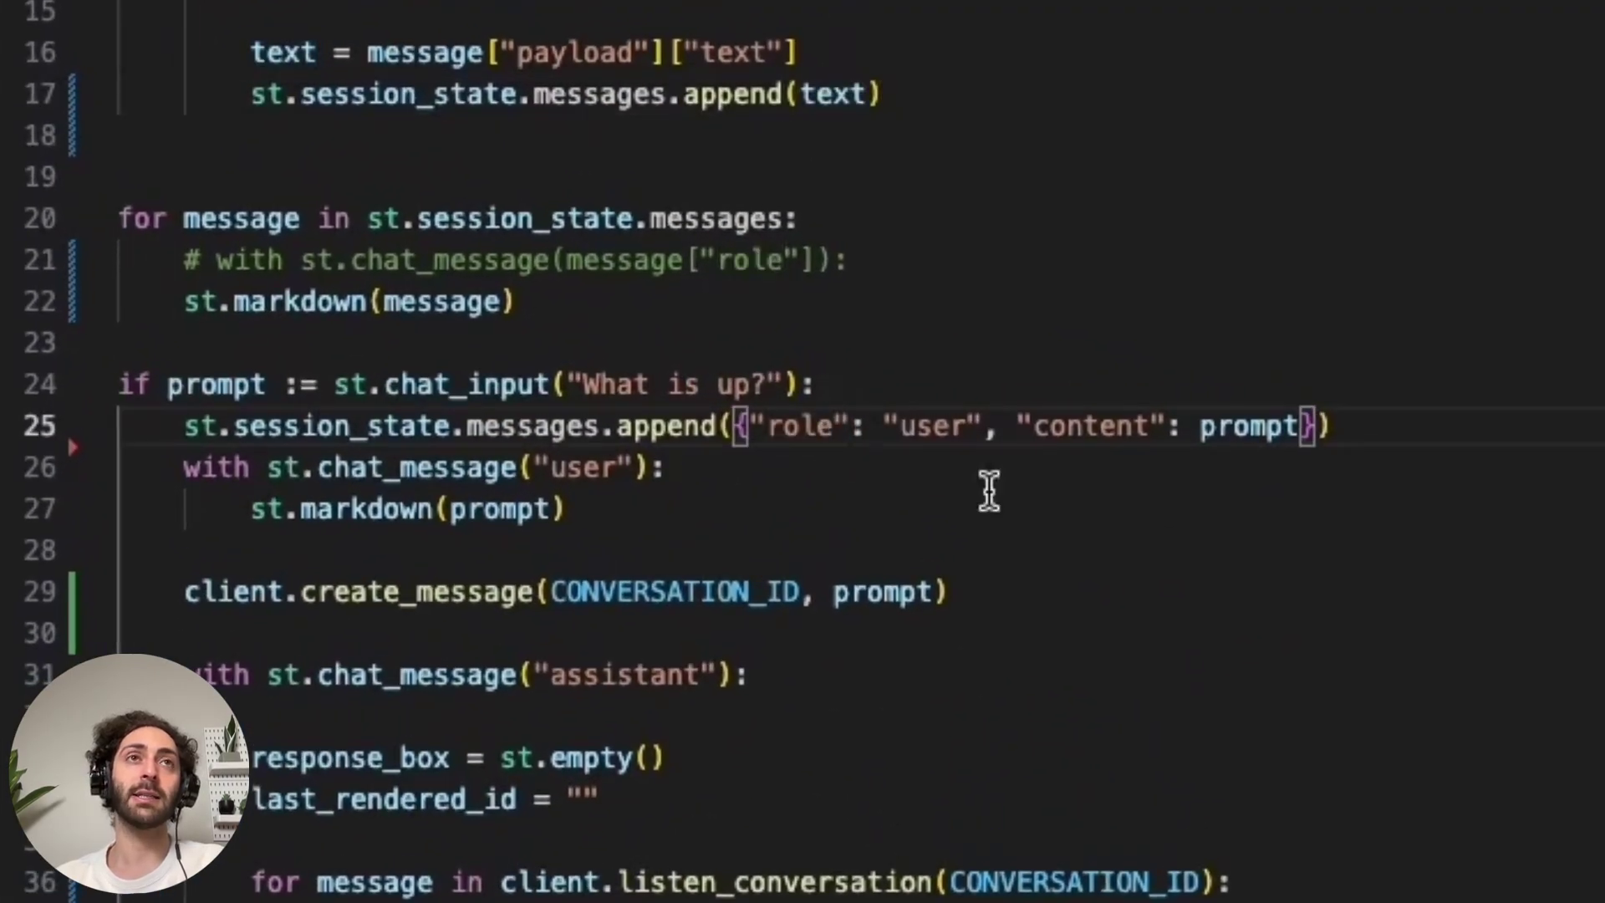
click(1118, 422)
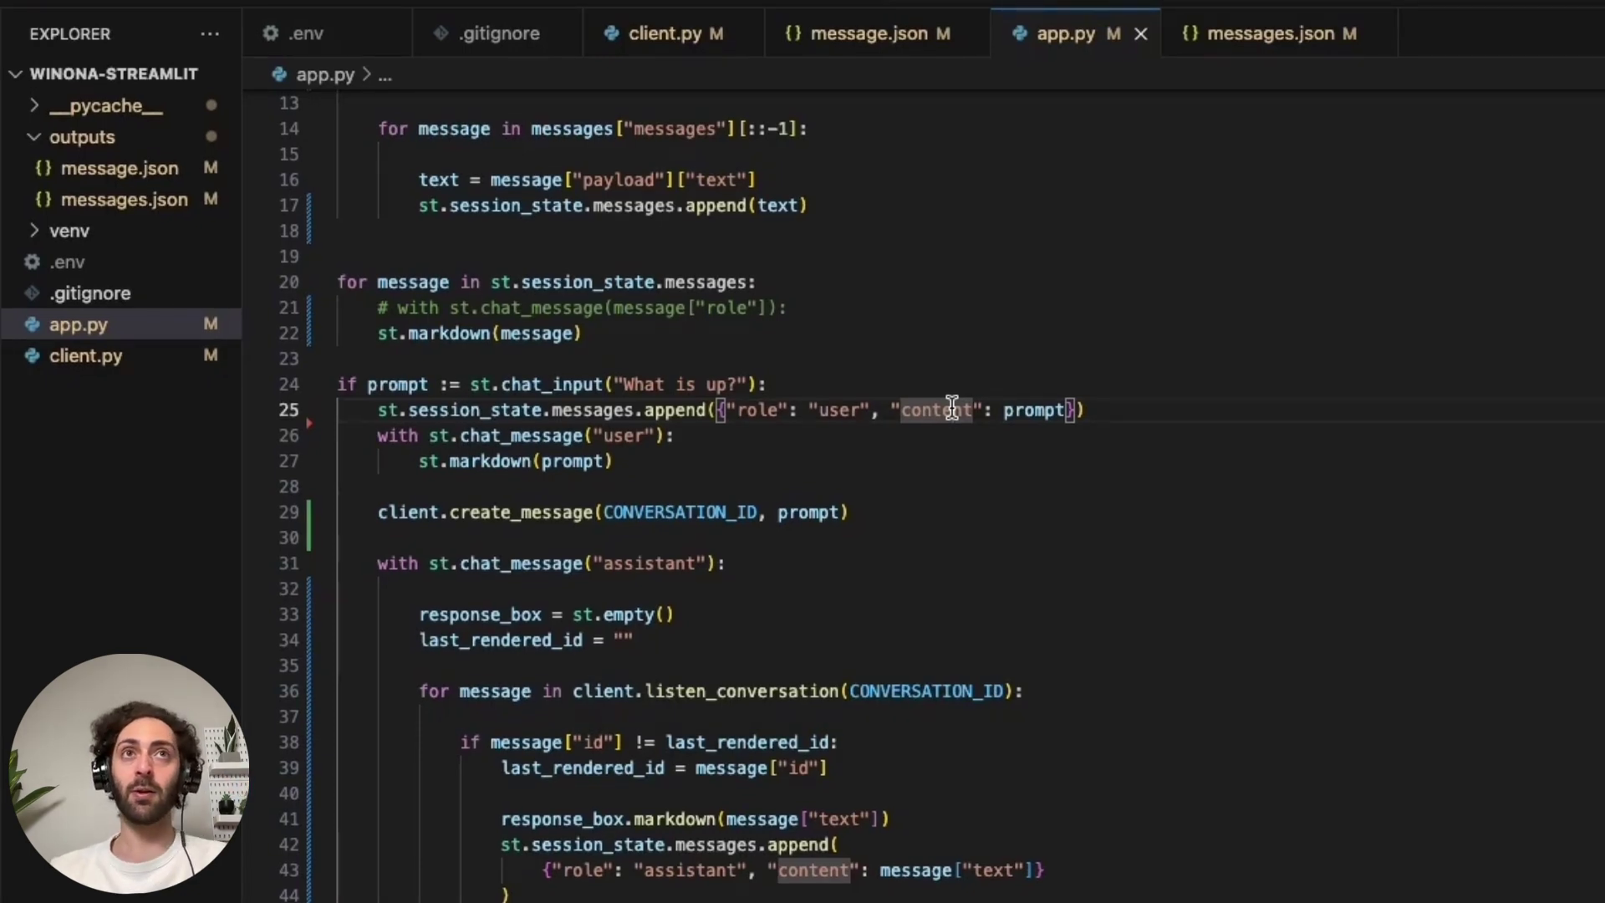
scroll(951, 409, up, 4)
click(738, 482)
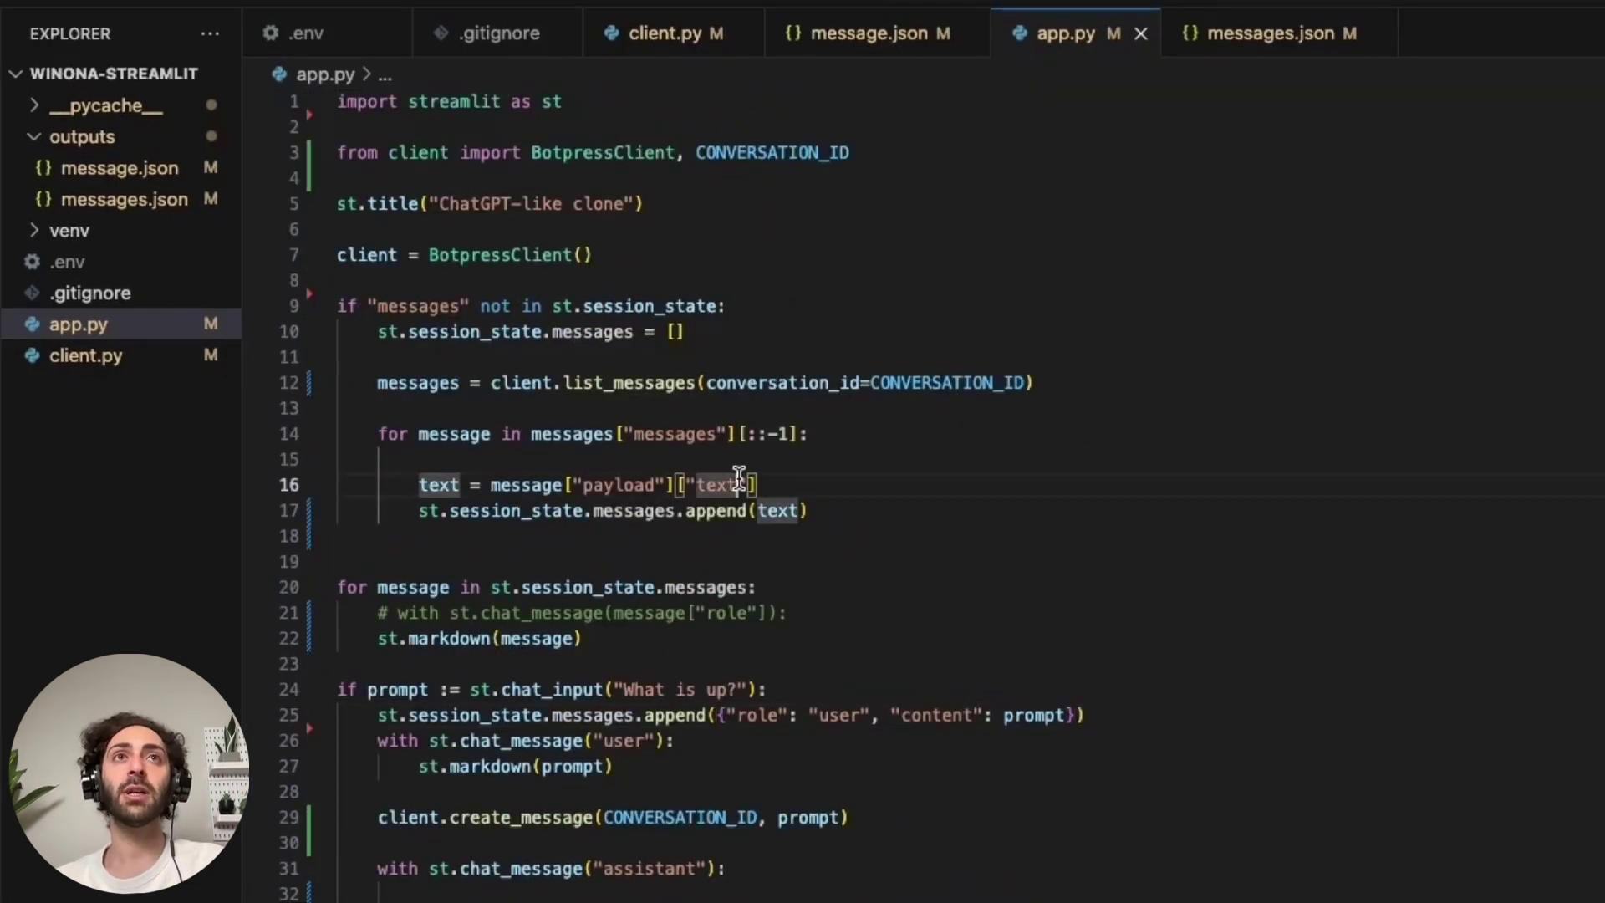
Open outputs/messages.json and message.json and check the bot message's isBot flag.
click(124, 198)
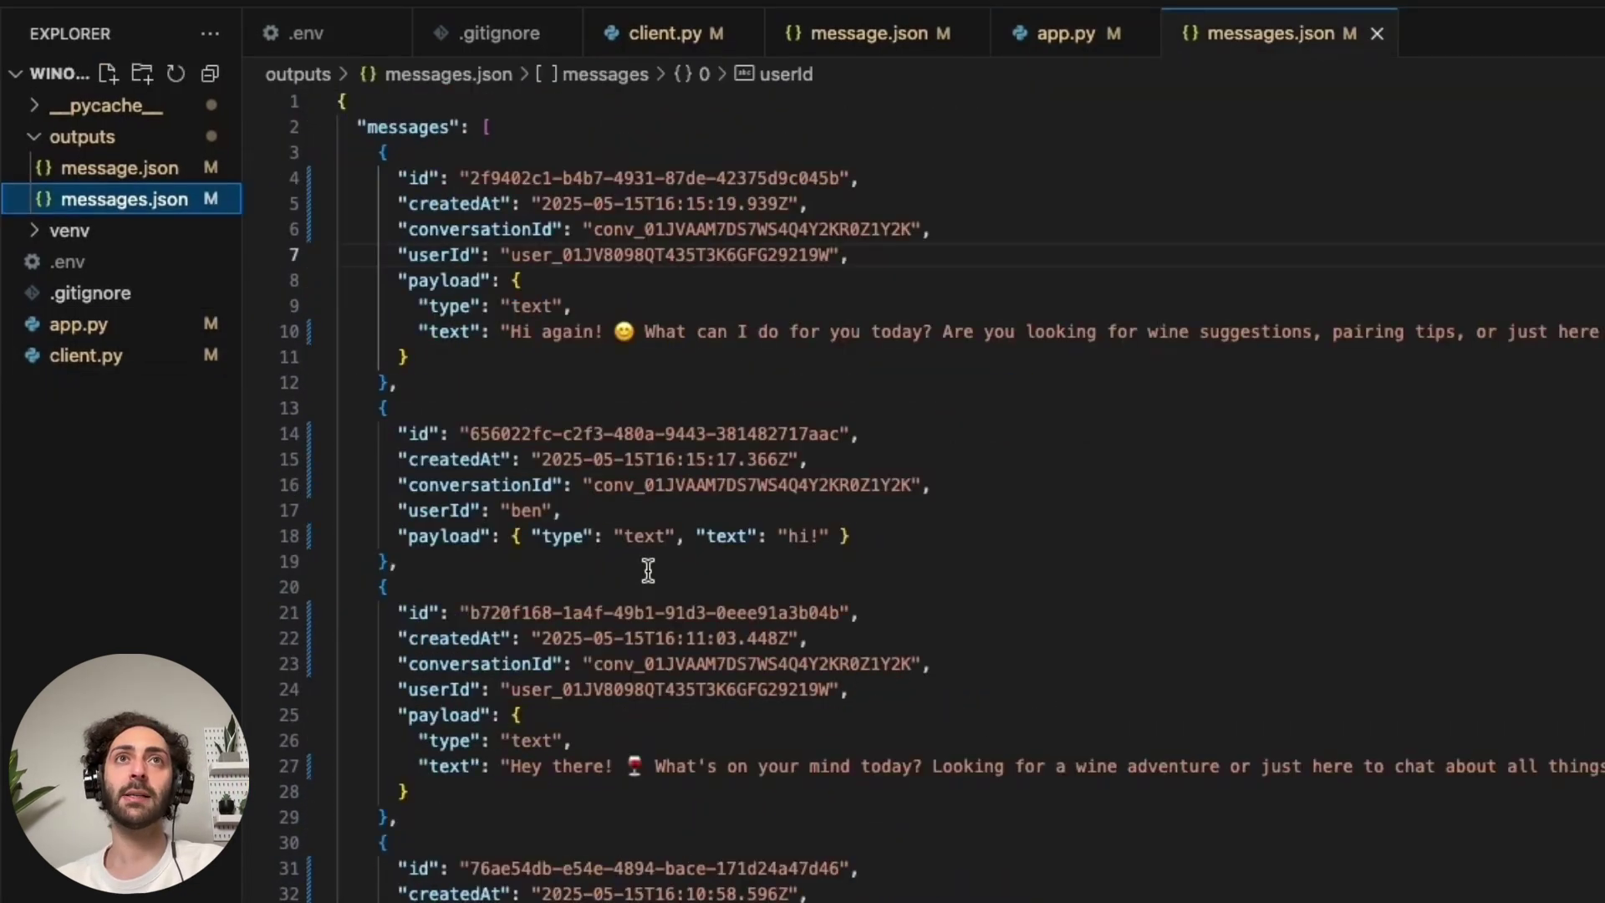
click(581, 335)
click(172, 169)
click(417, 386)
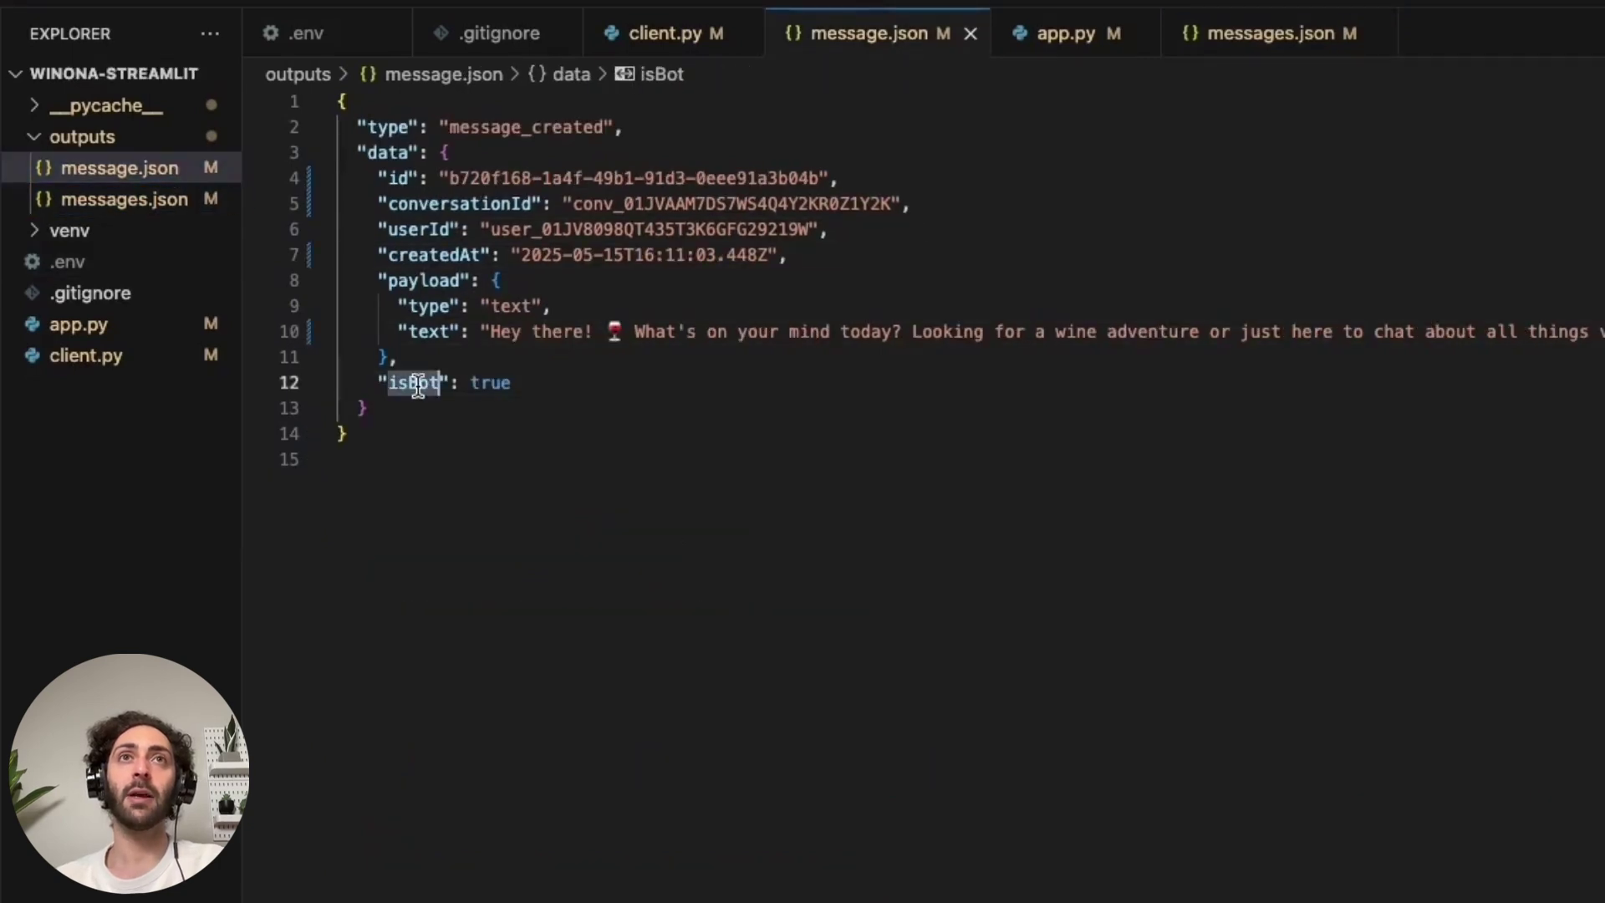
In messages.json, compare the bot's userId with the human sender's userId.
key(ctrl+Tab)
click(295, 215)
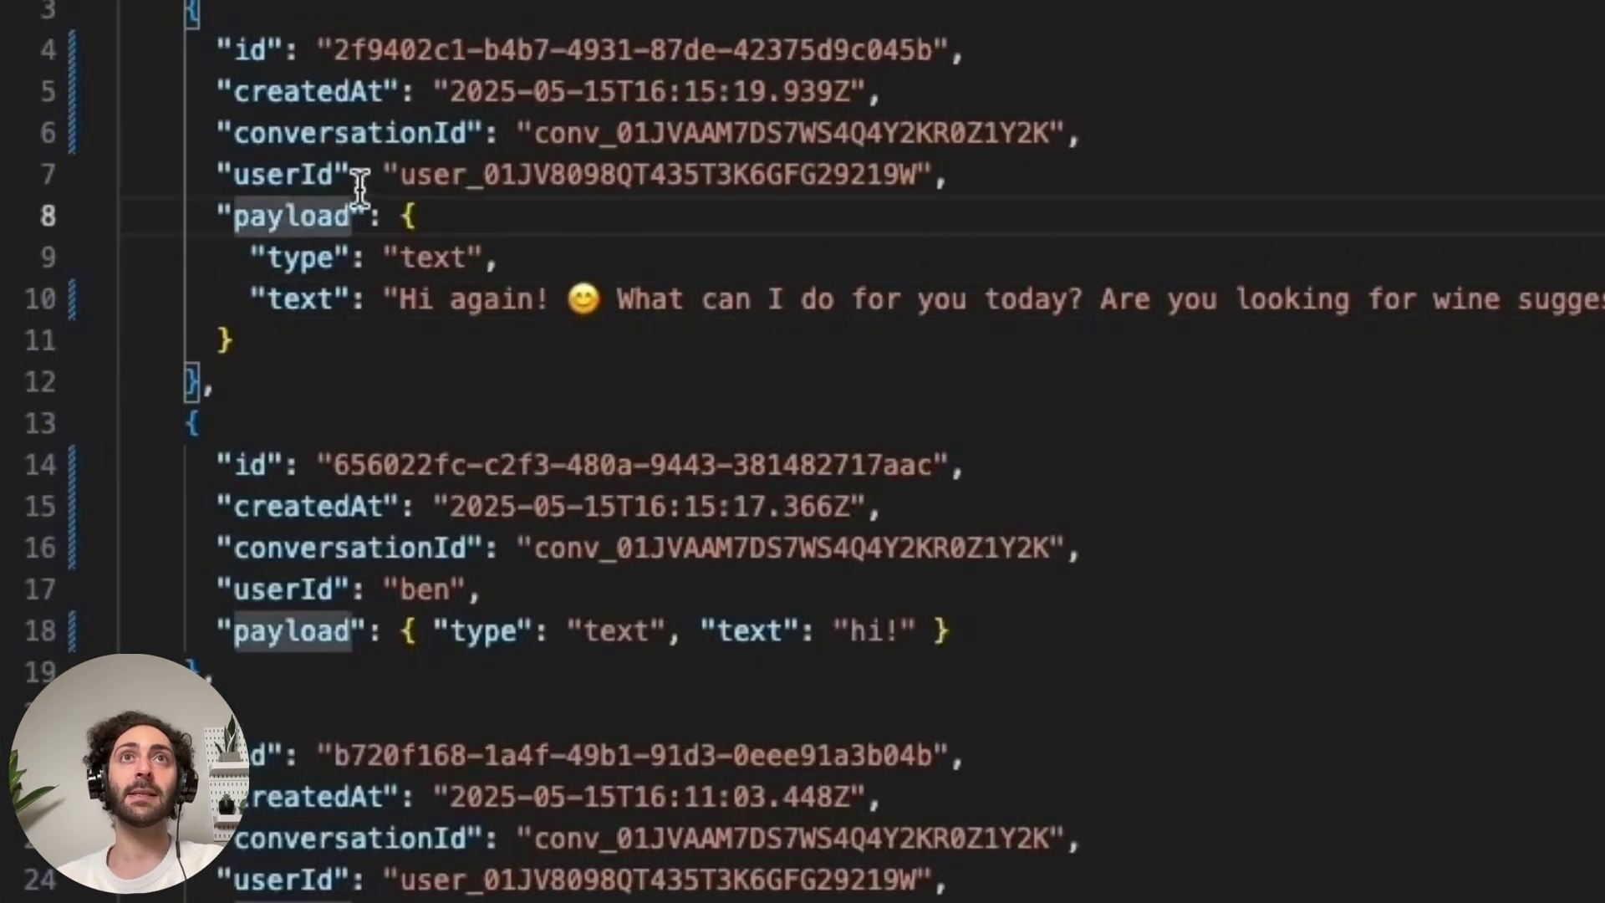
click(433, 174)
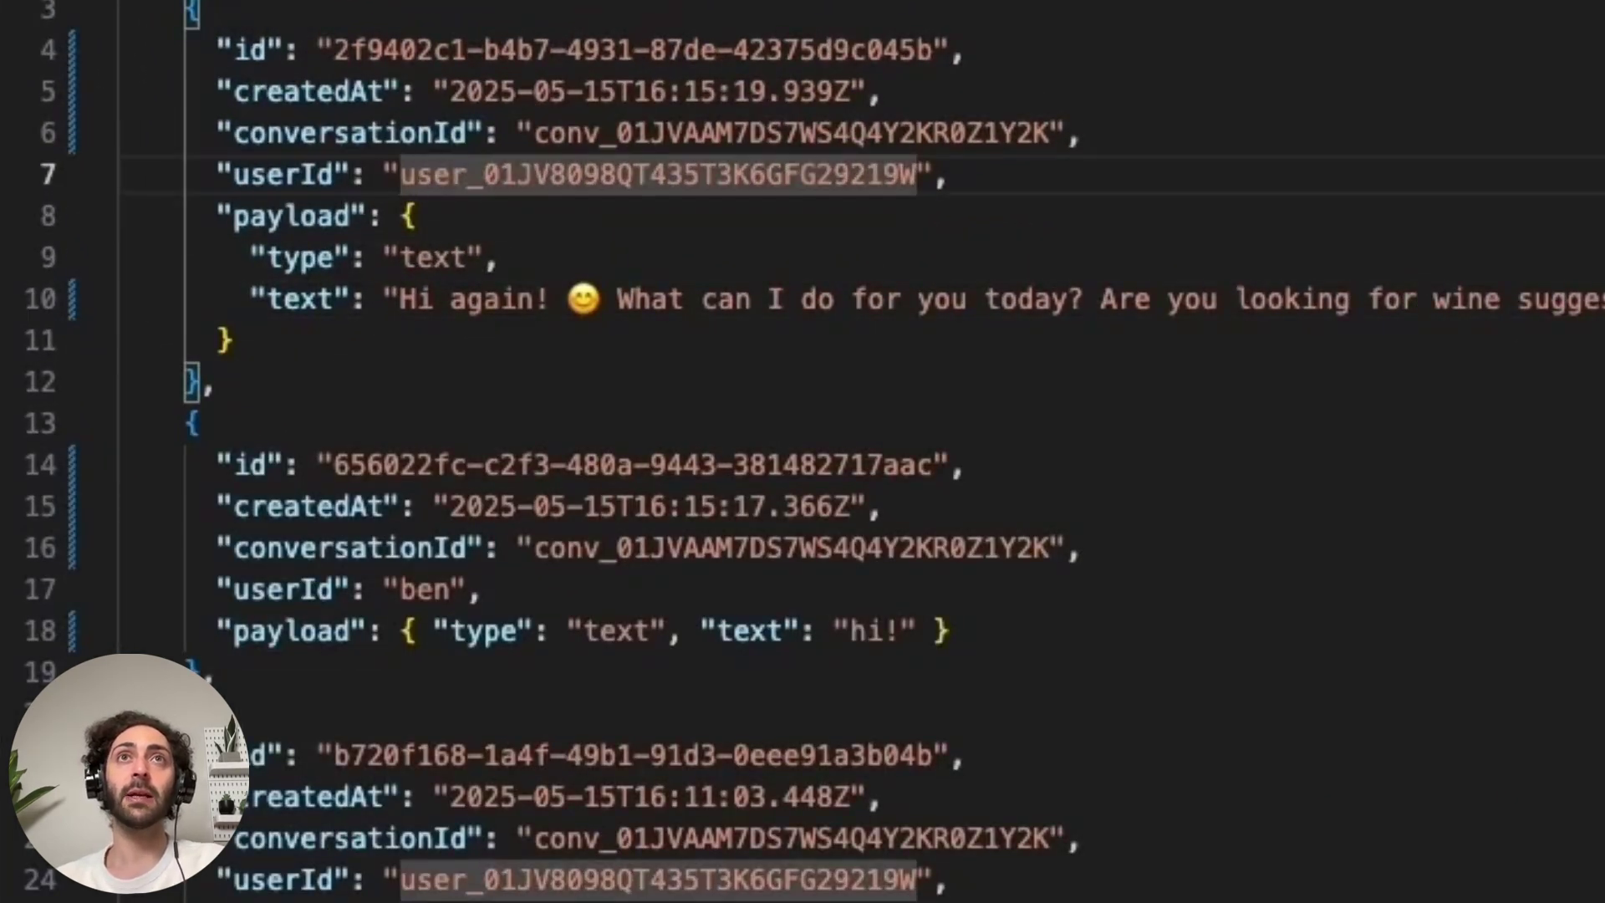
double_click(789, 162)
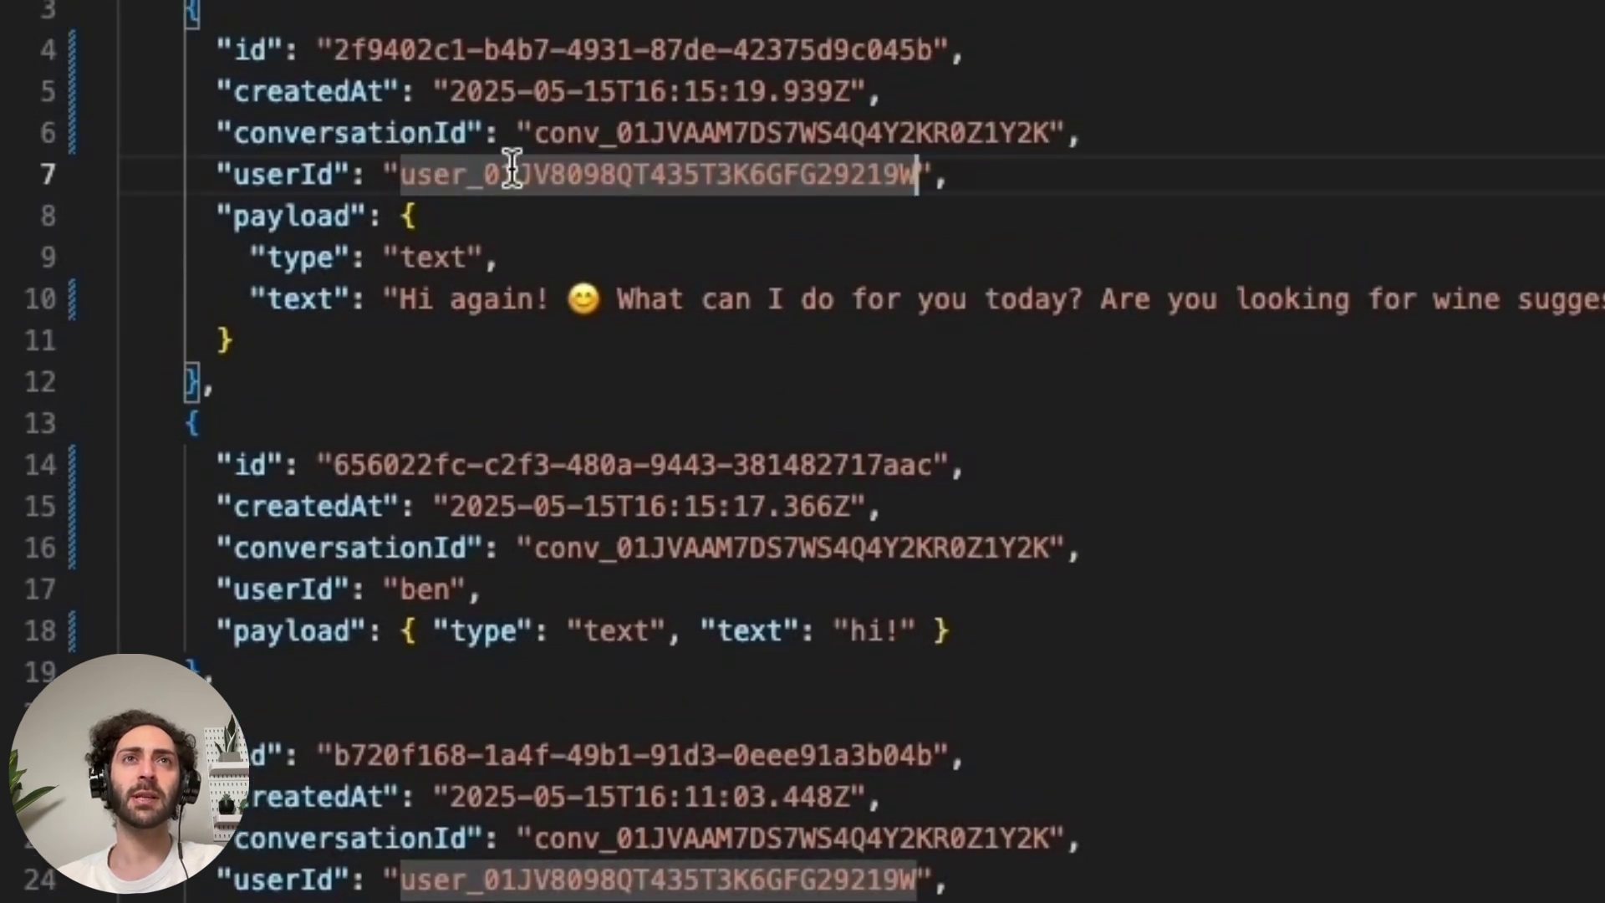
double_click(442, 527)
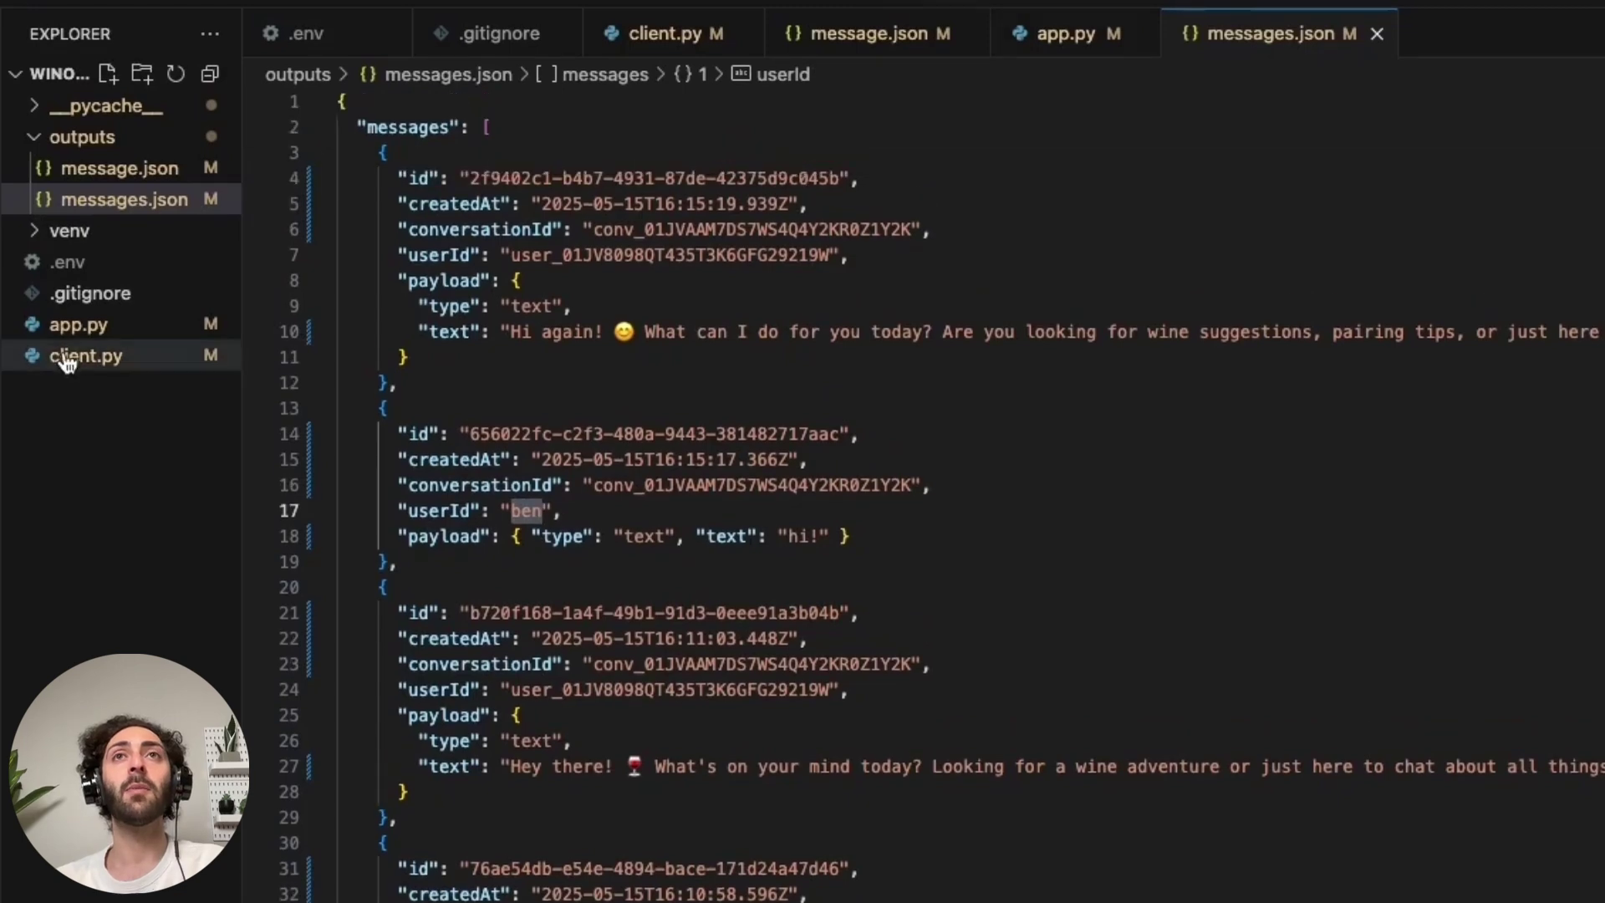
Add a get_user method to client.py that requests GET /users/me, and save it.
click(66, 363)
scroll(716, 423, up, 5)
scroll(716, 423, up, 3)
scroll(716, 423, down, 2)
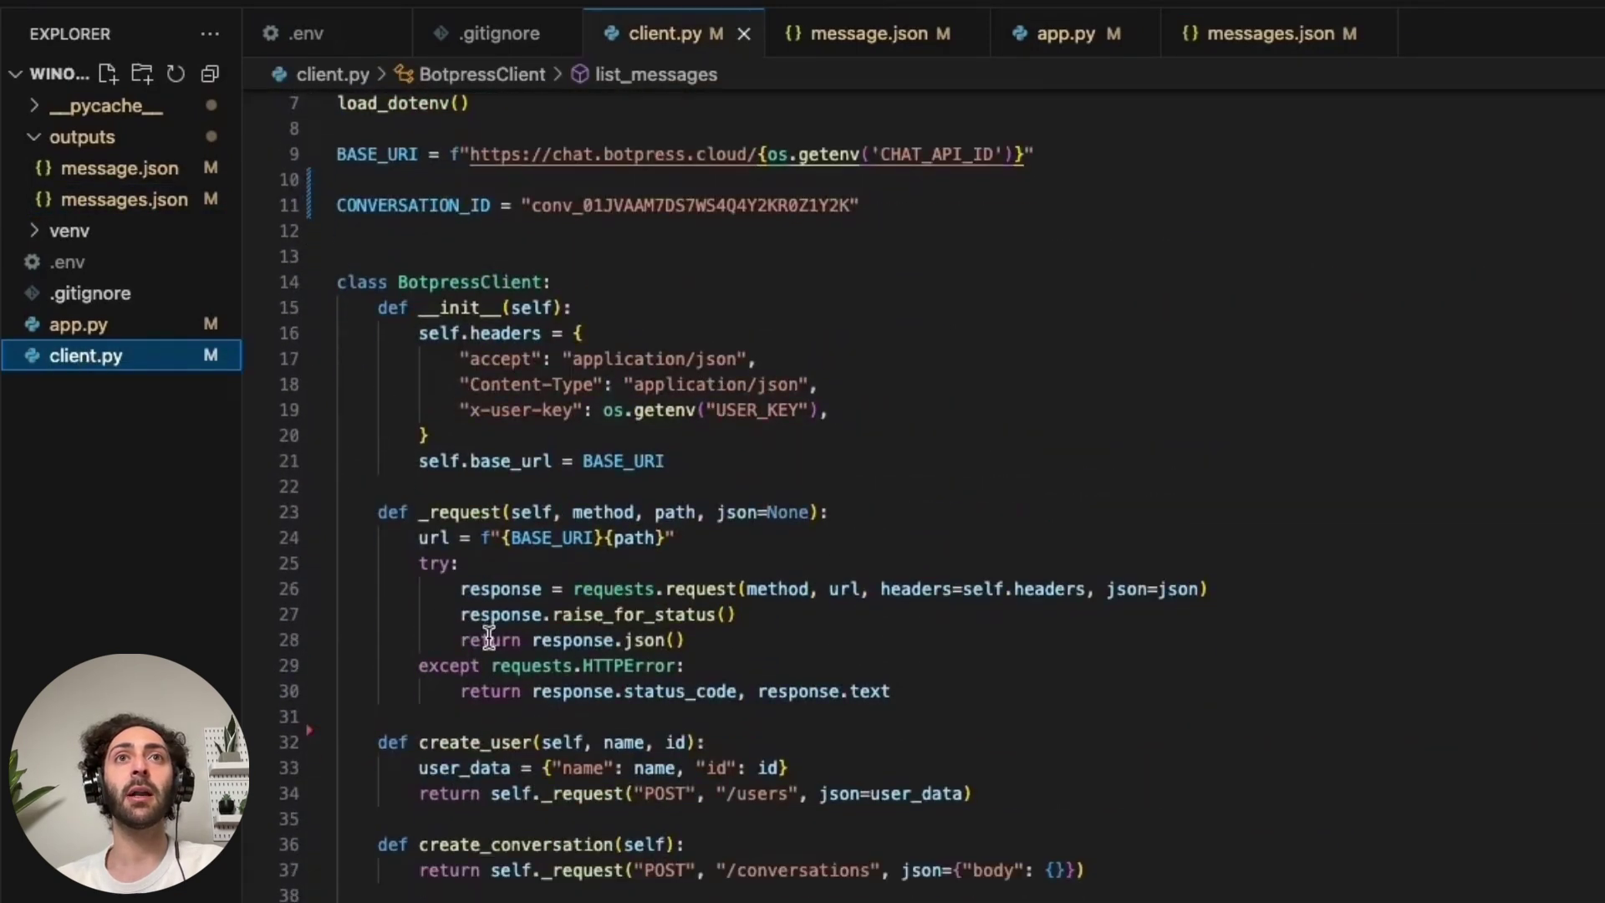
click(494, 713)
key(Return)
key(Return)
key(Up)
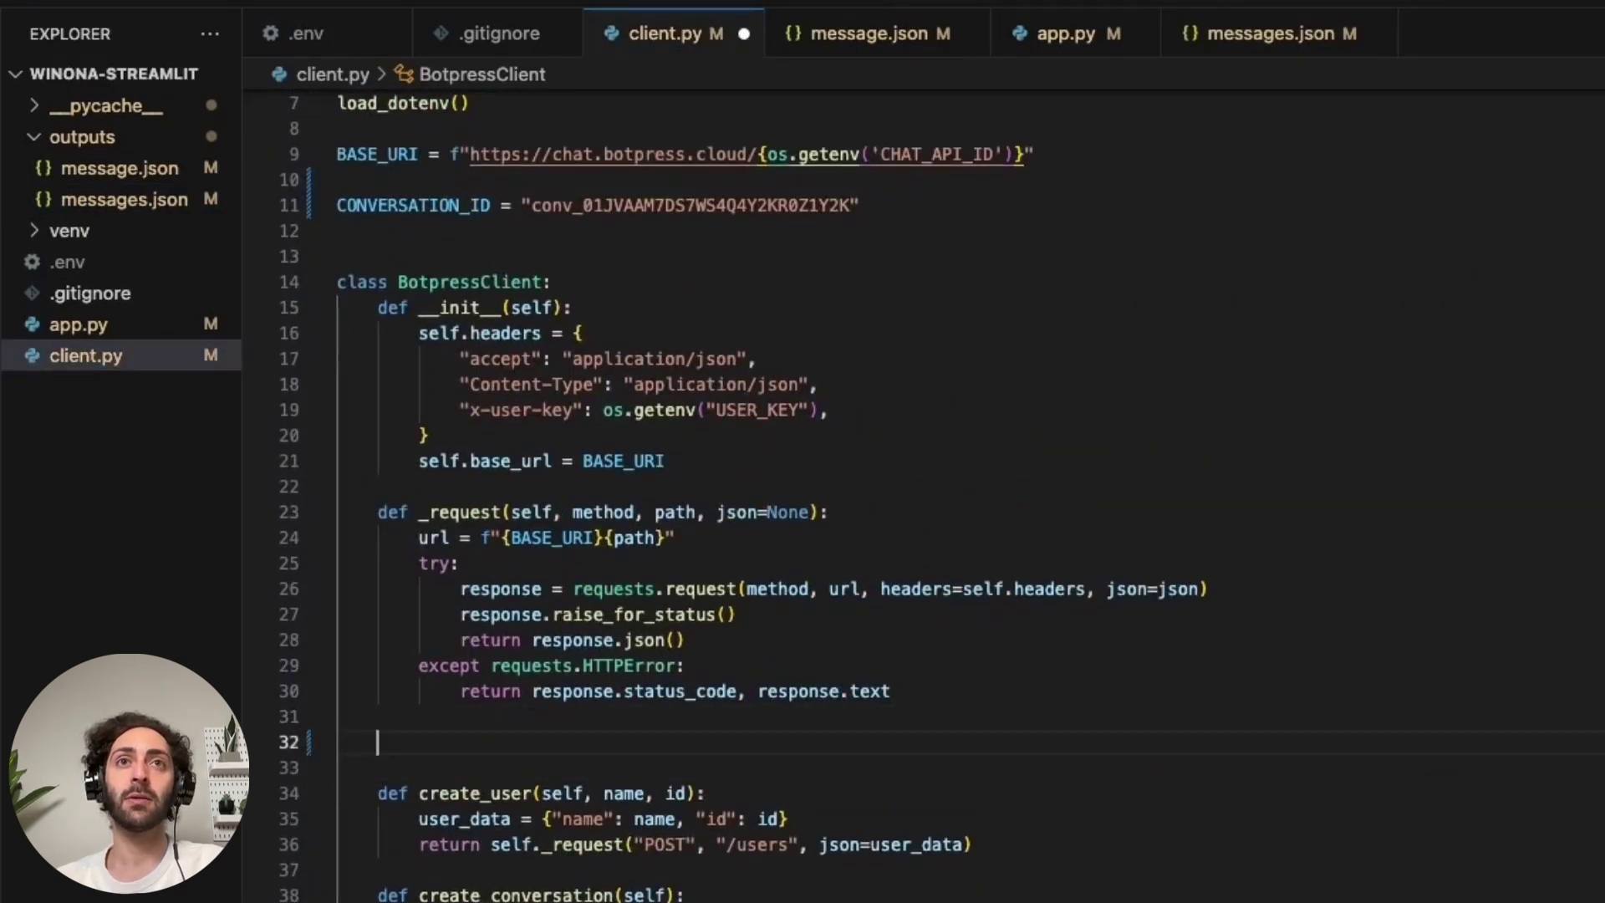
text(def get_)
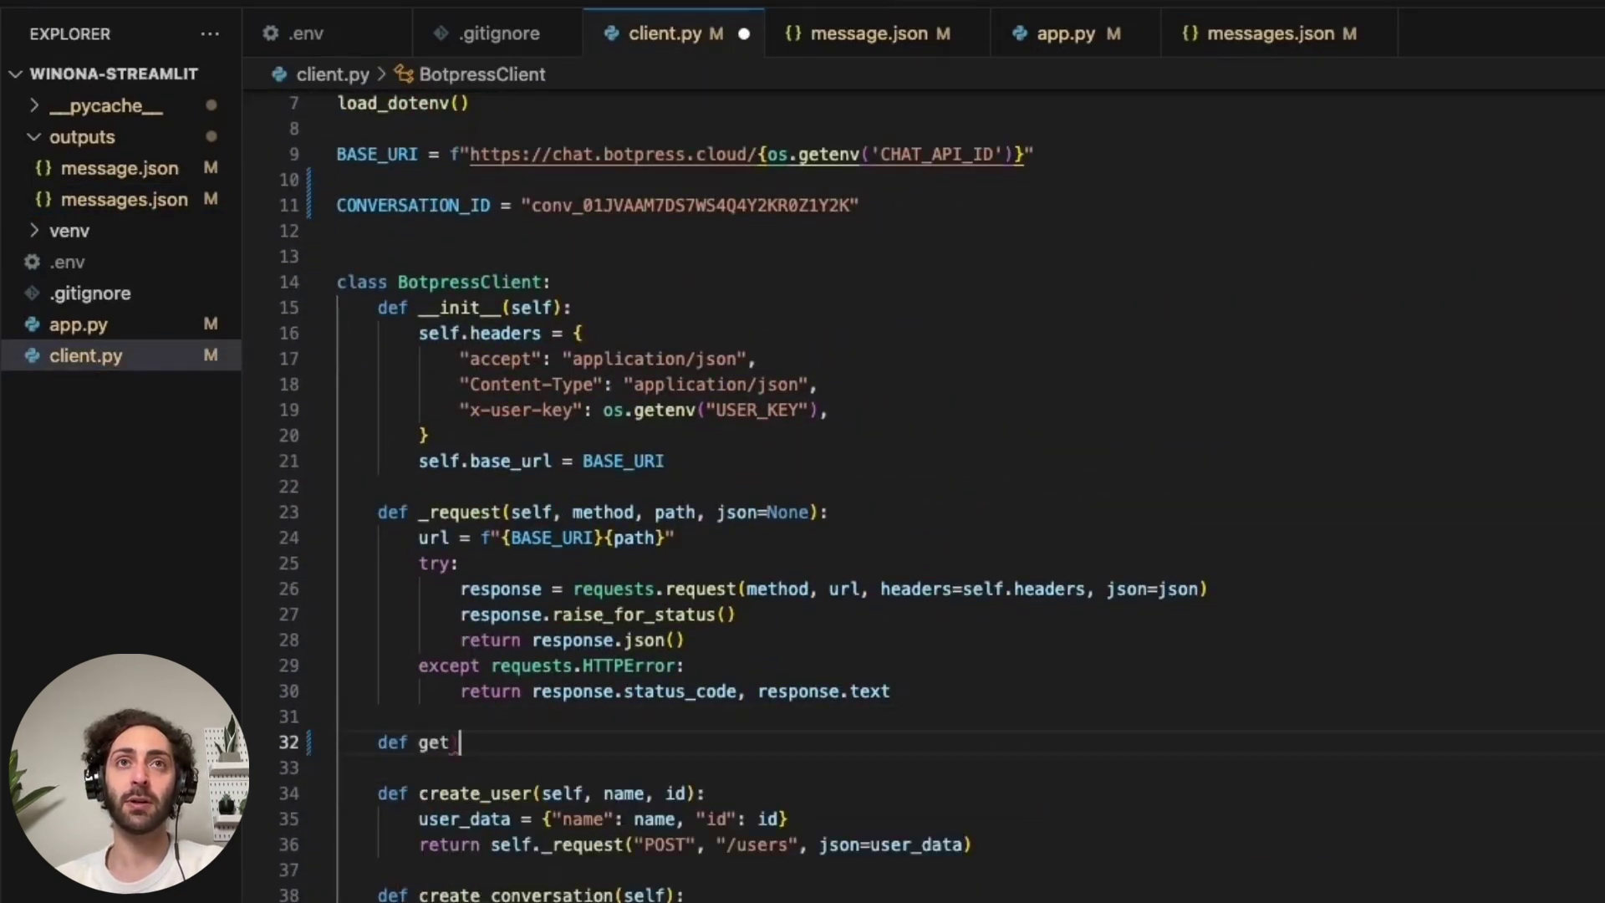
text(user(self):)
key(Return)
text(return self)
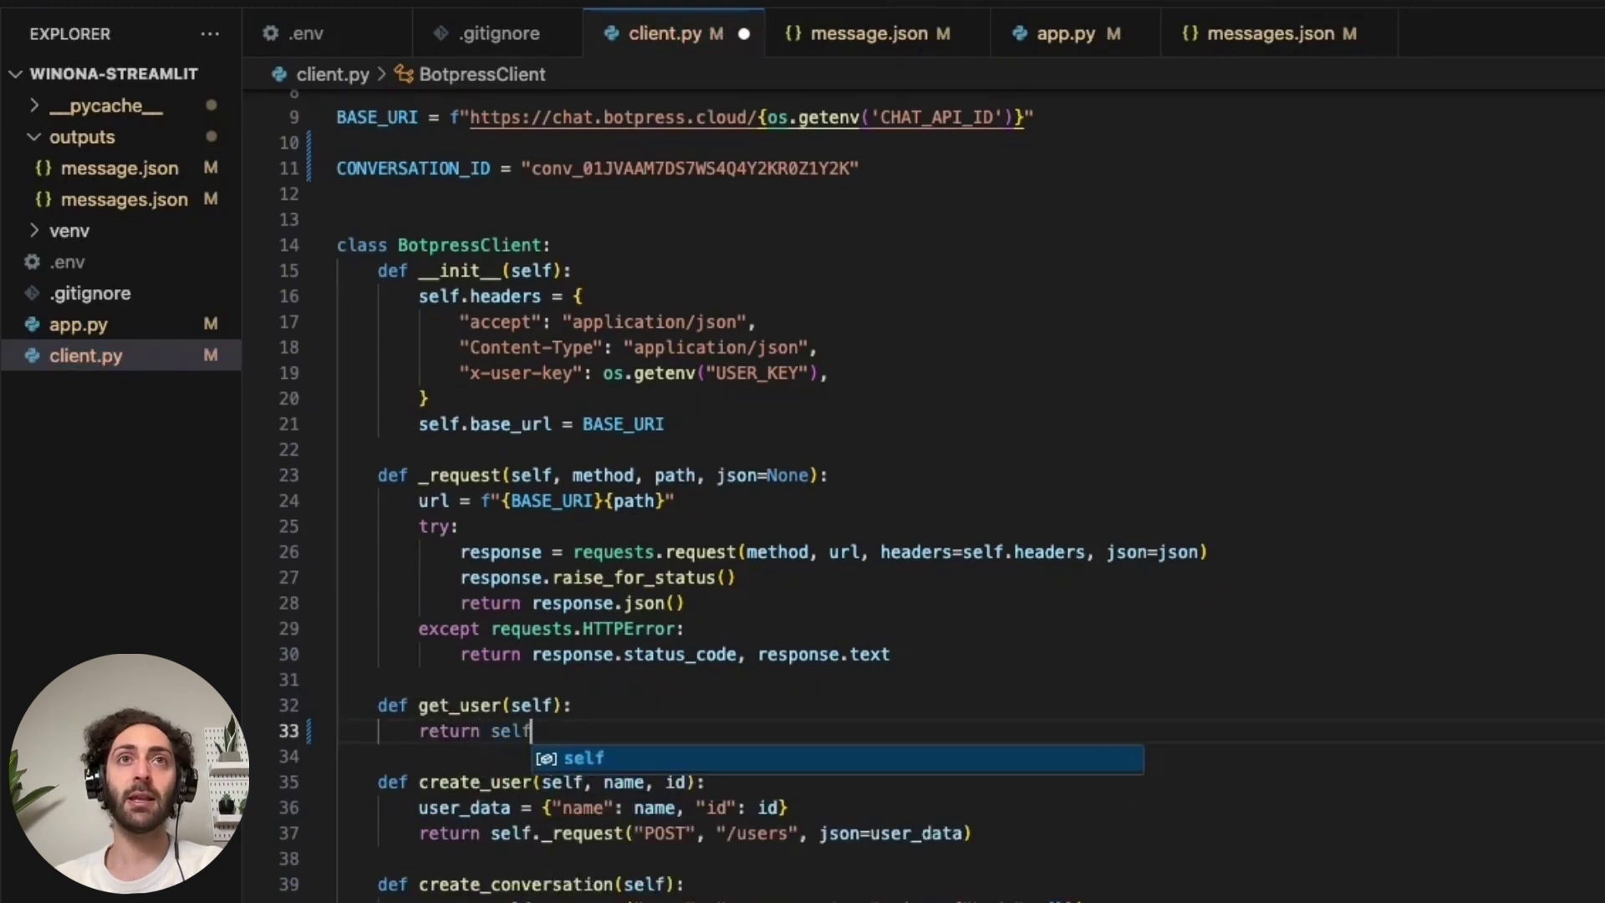
text(.)
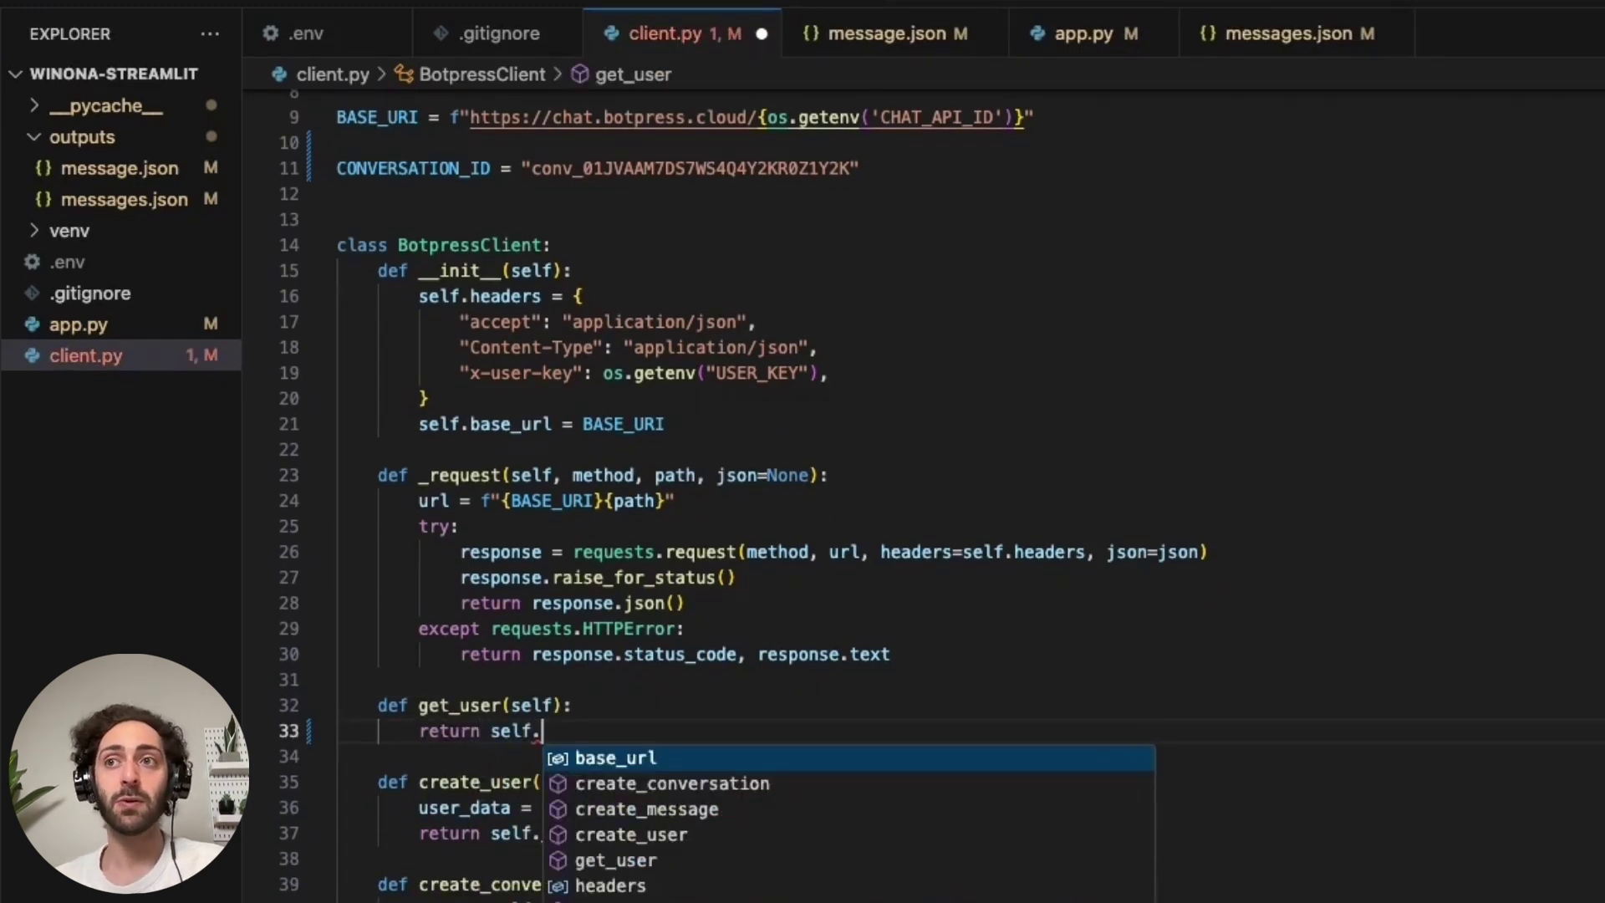
key(Escape)
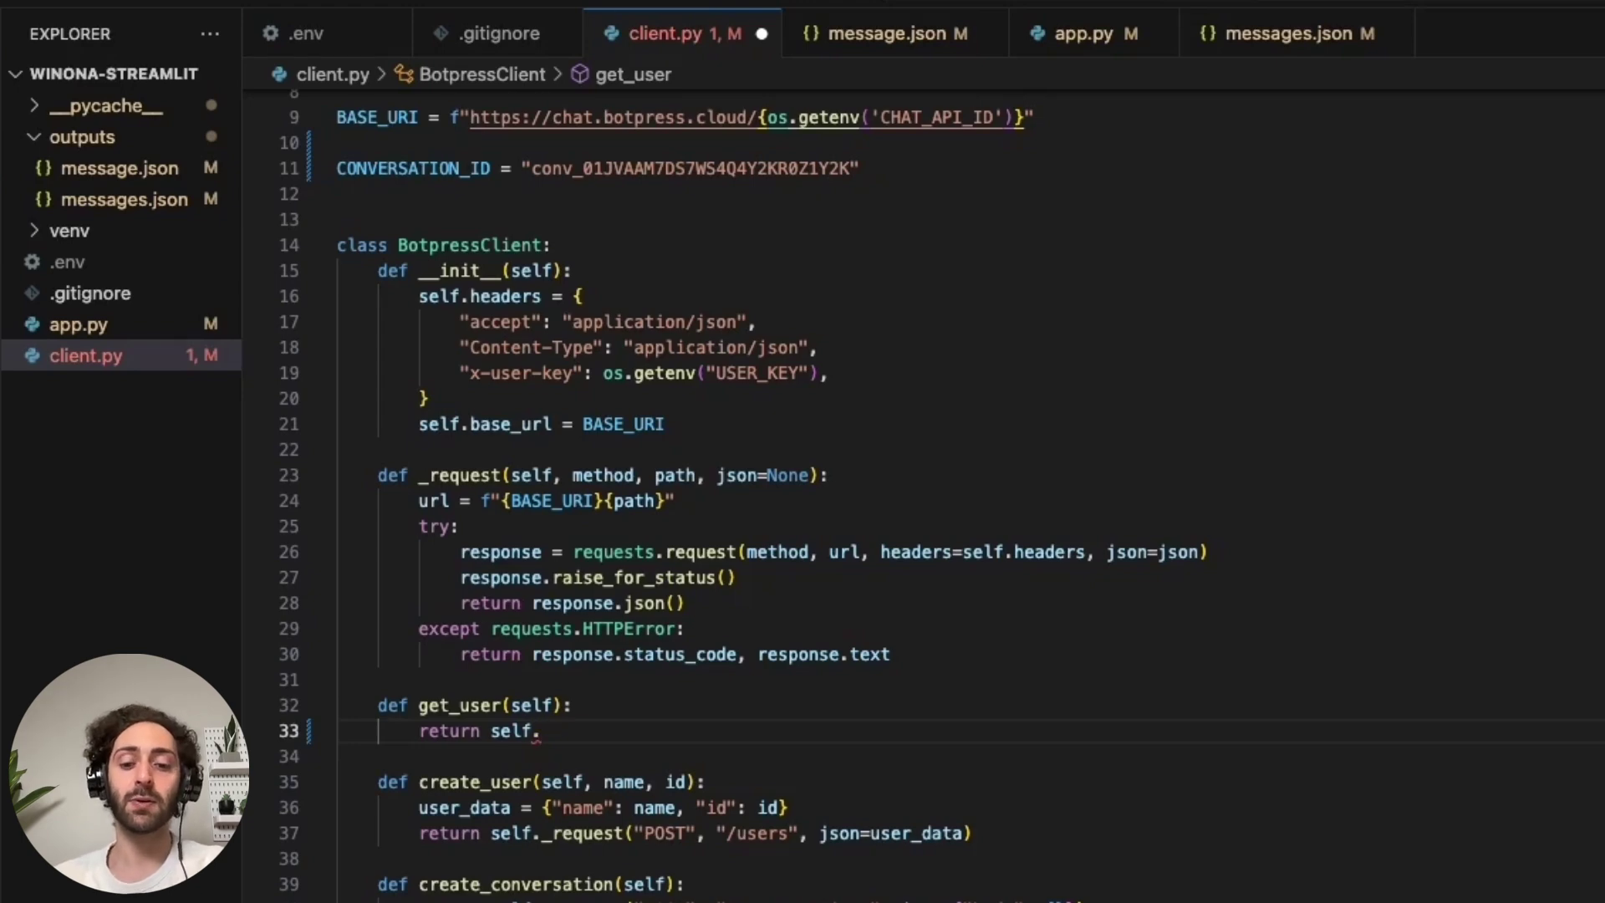
text(_request("GET", "/users/me)
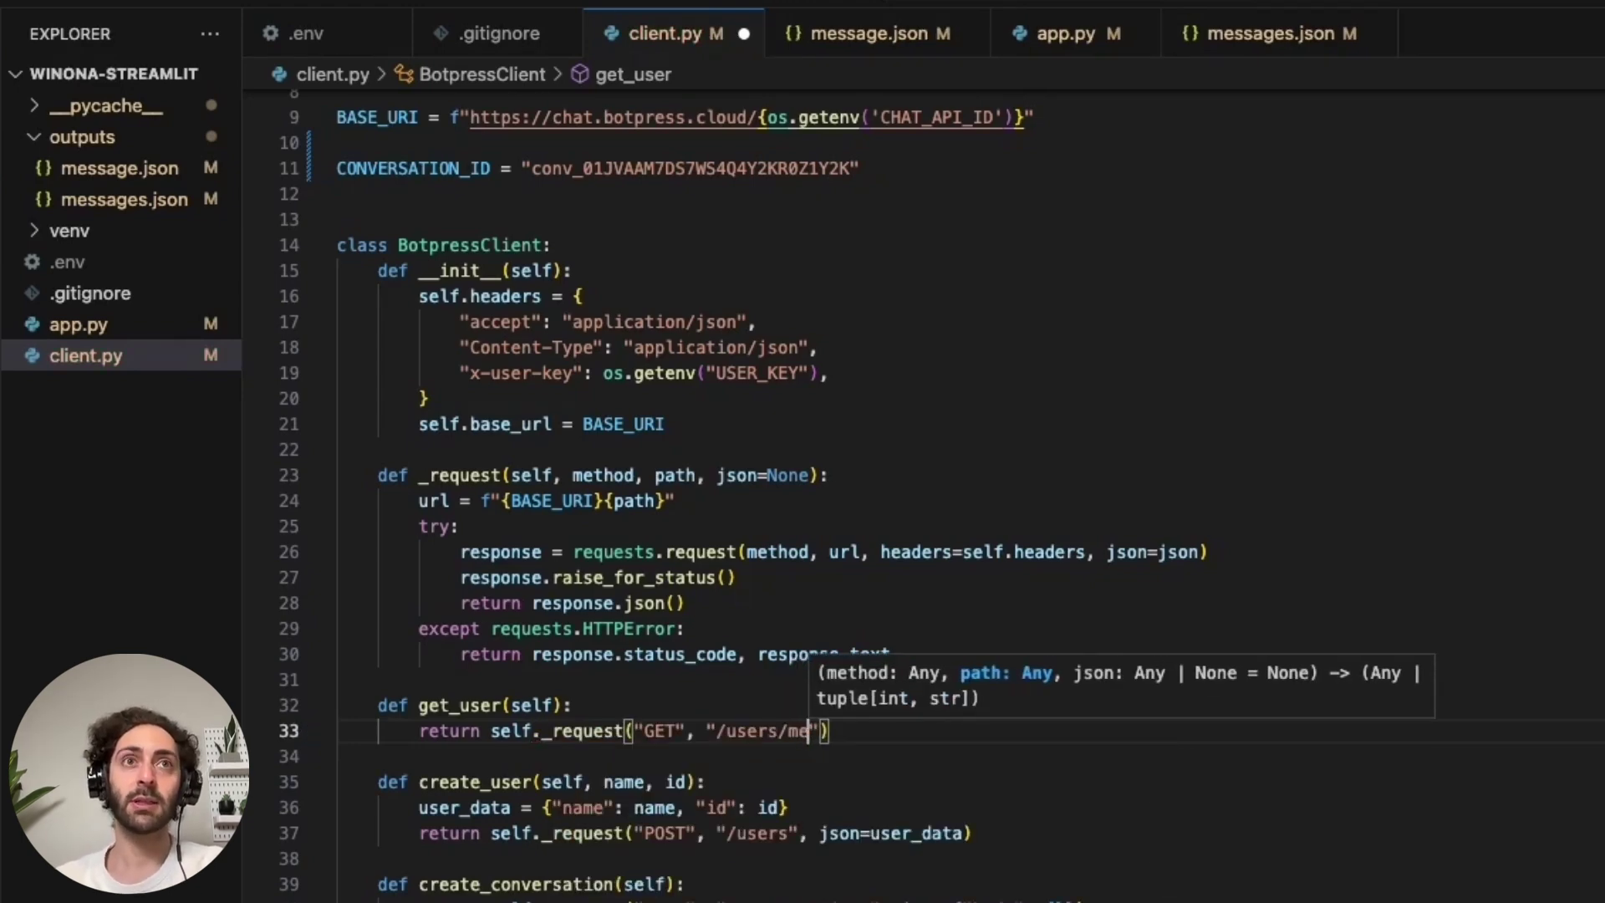
key(ctrl+s)
In app.py, add a line fetching the current user id below the client setup and save.
click(68, 323)
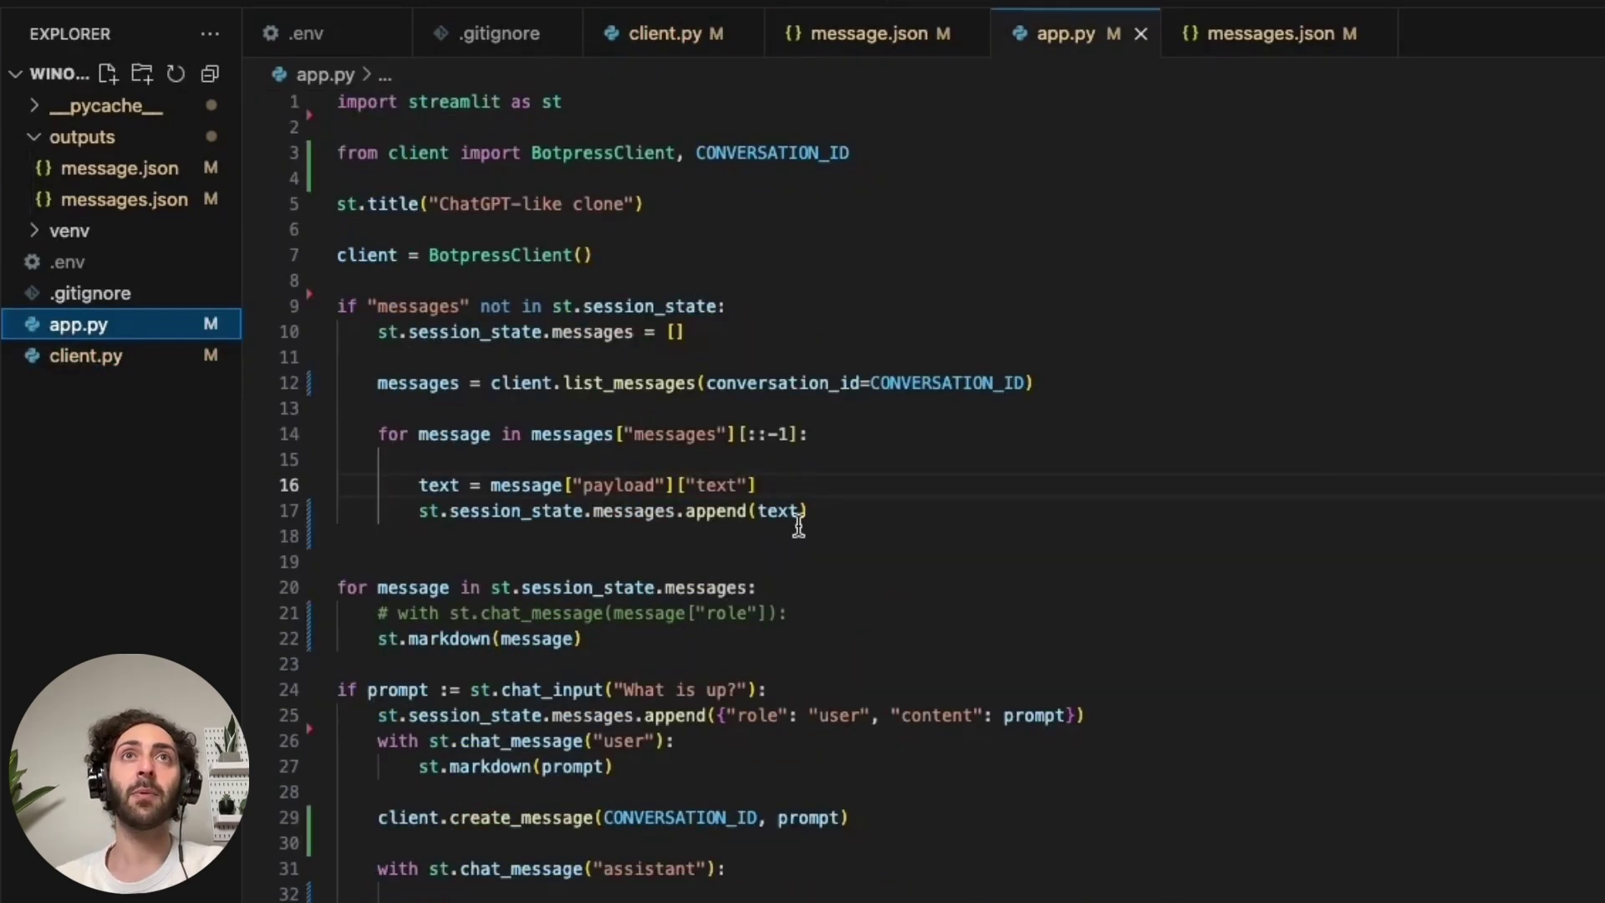
click(600, 255)
key(Return)
key(Return)
text(user = client.get_user()
key(End)
key(Return)
text(user_id = u)
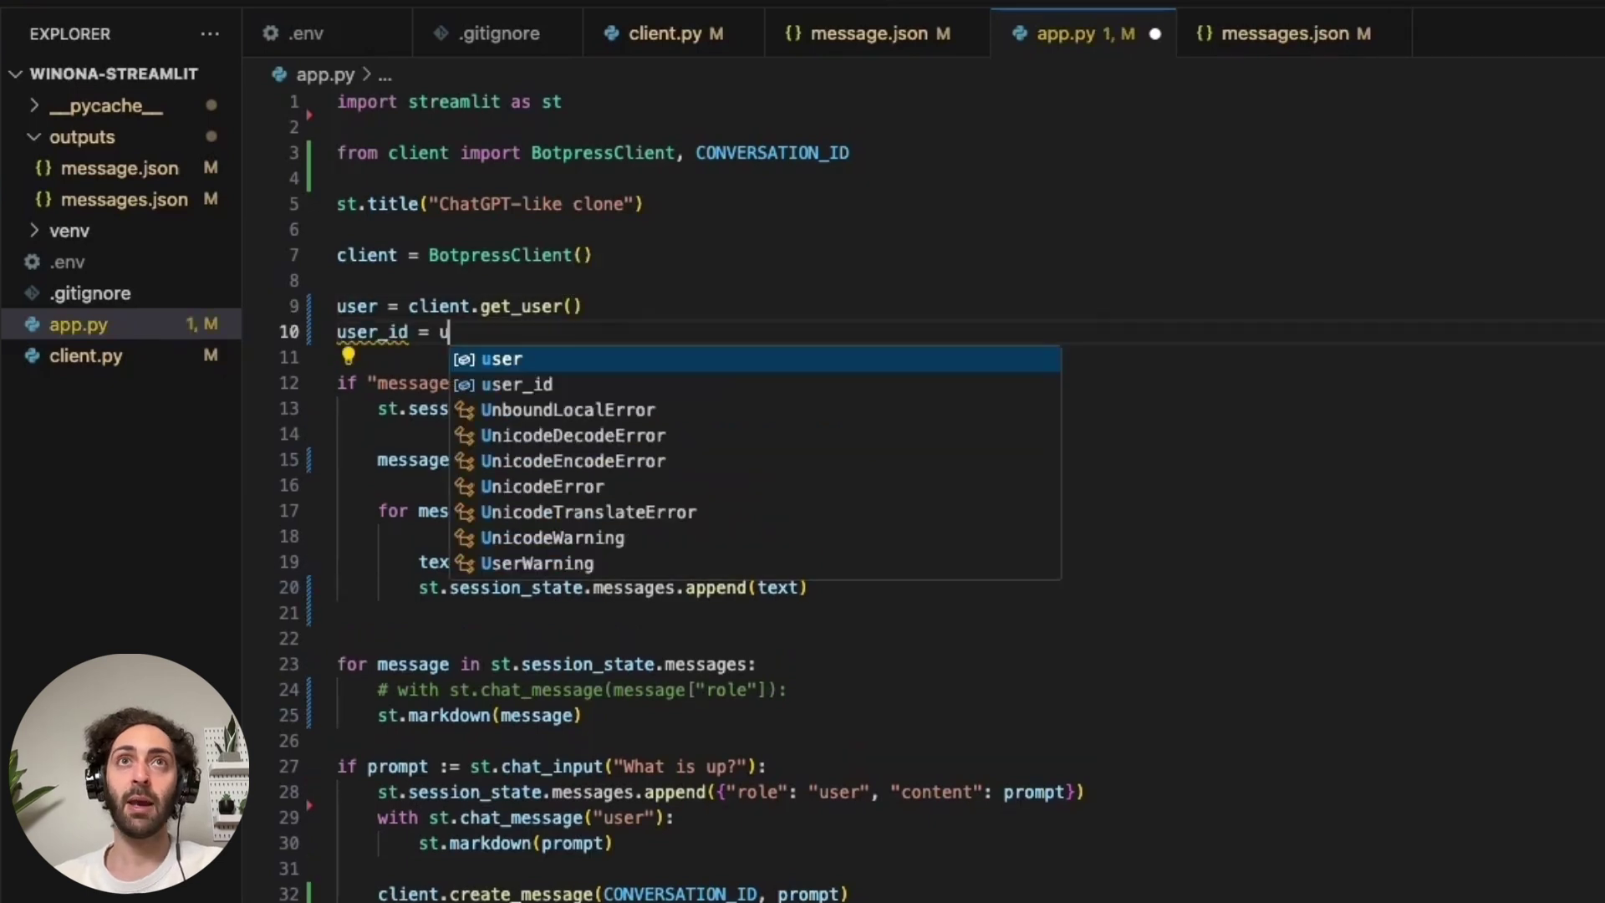
text(ser["user"])
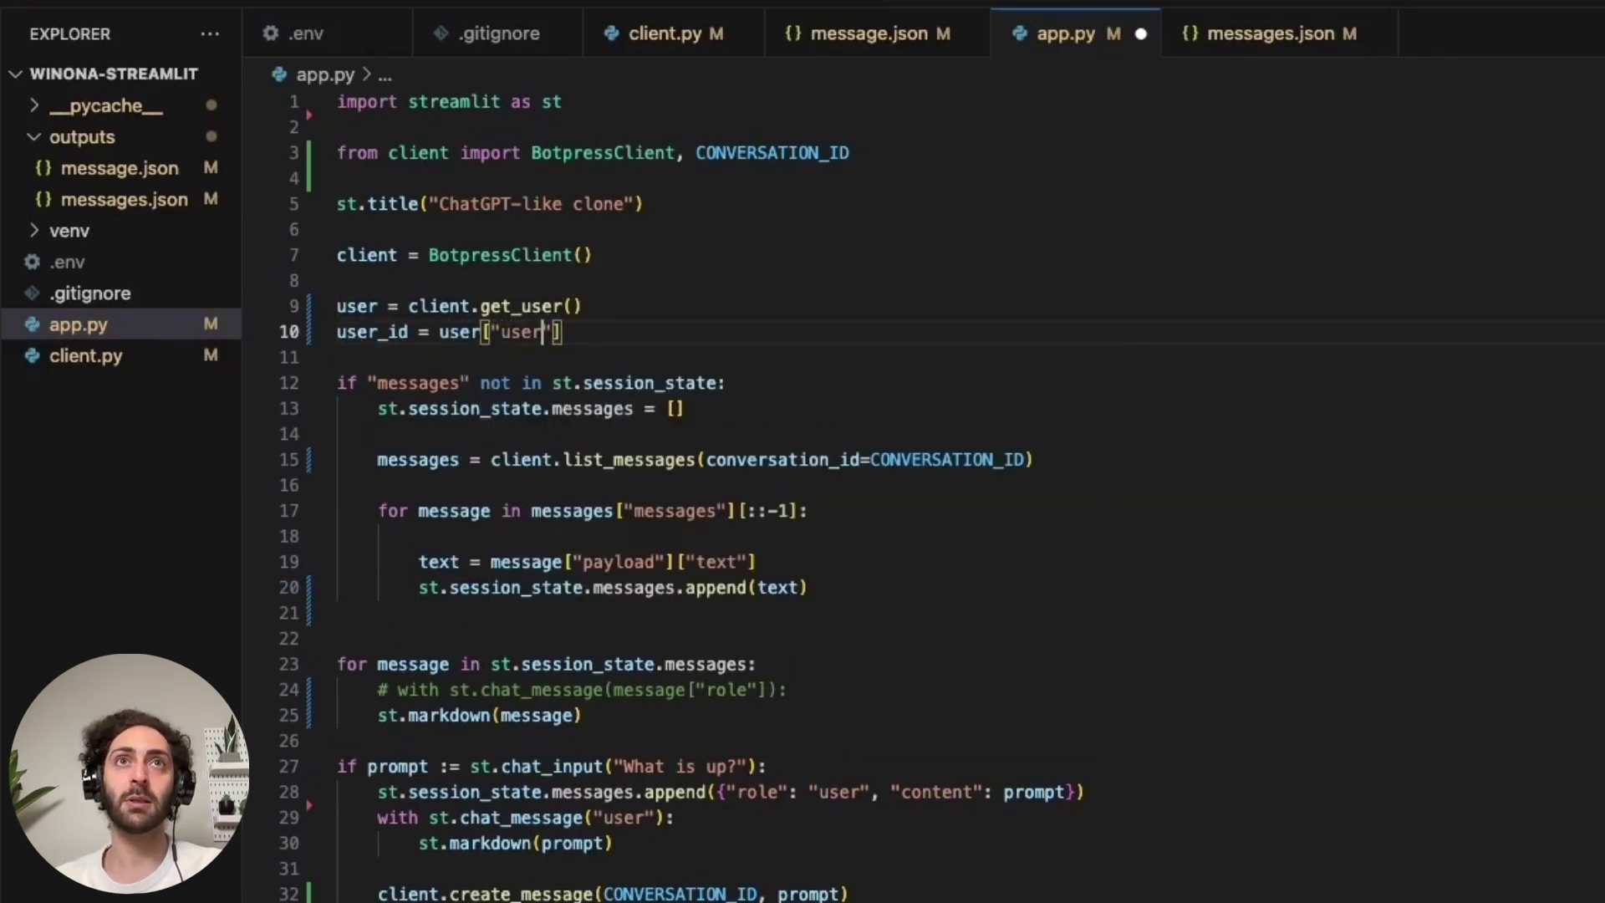
text(["id)
key(ctrl+s)
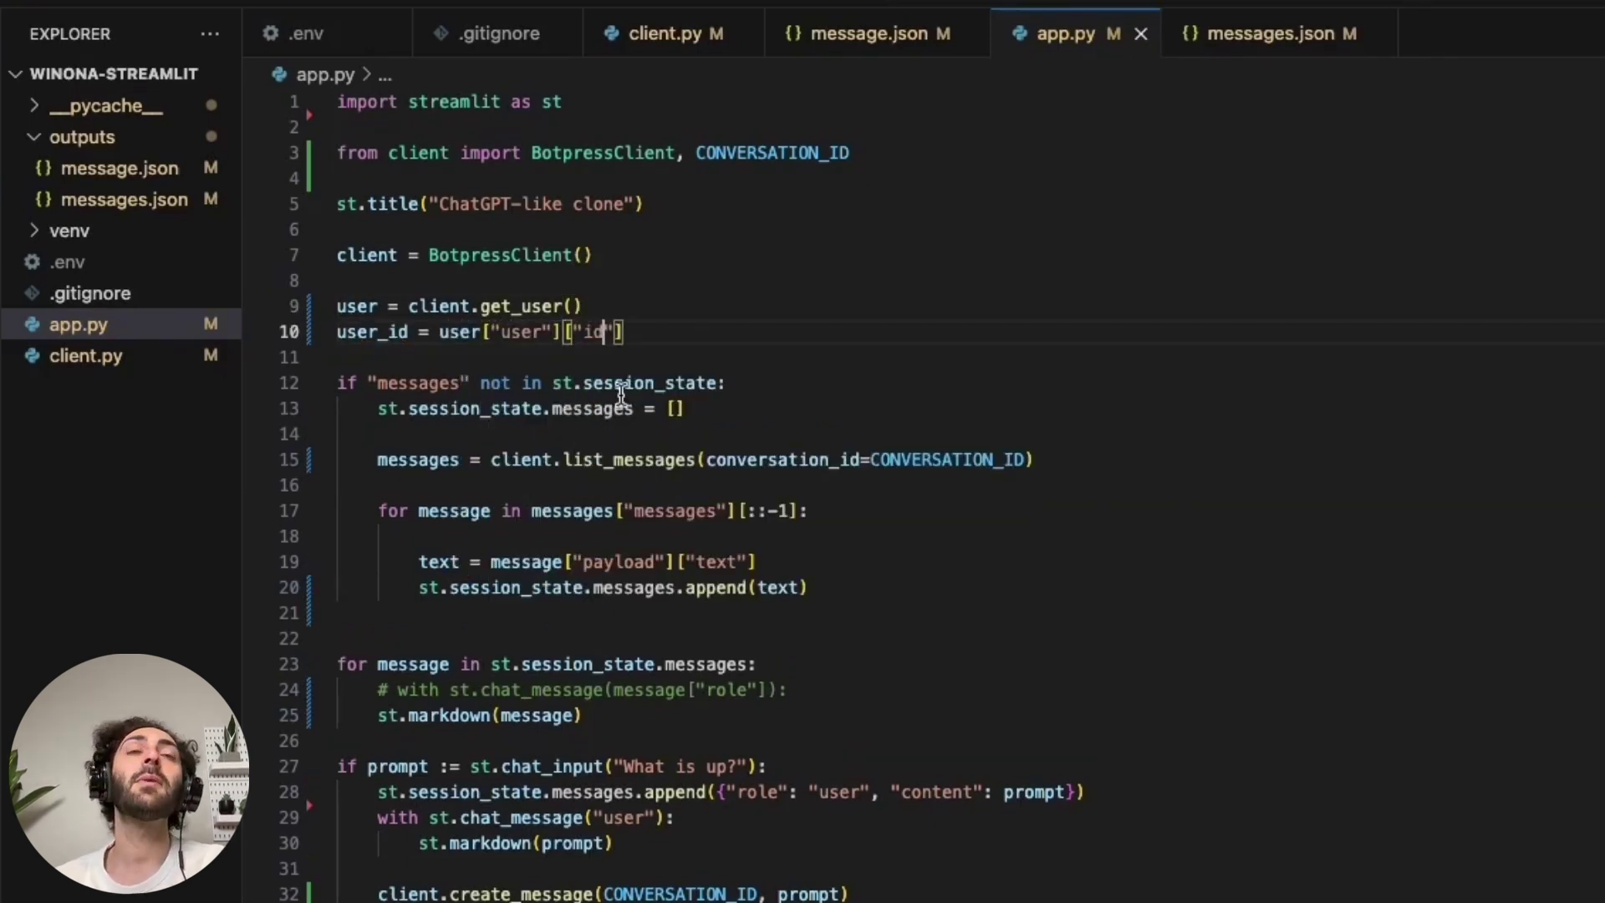
scroll(609, 358, down, 1)
scroll(552, 301, down, 1)
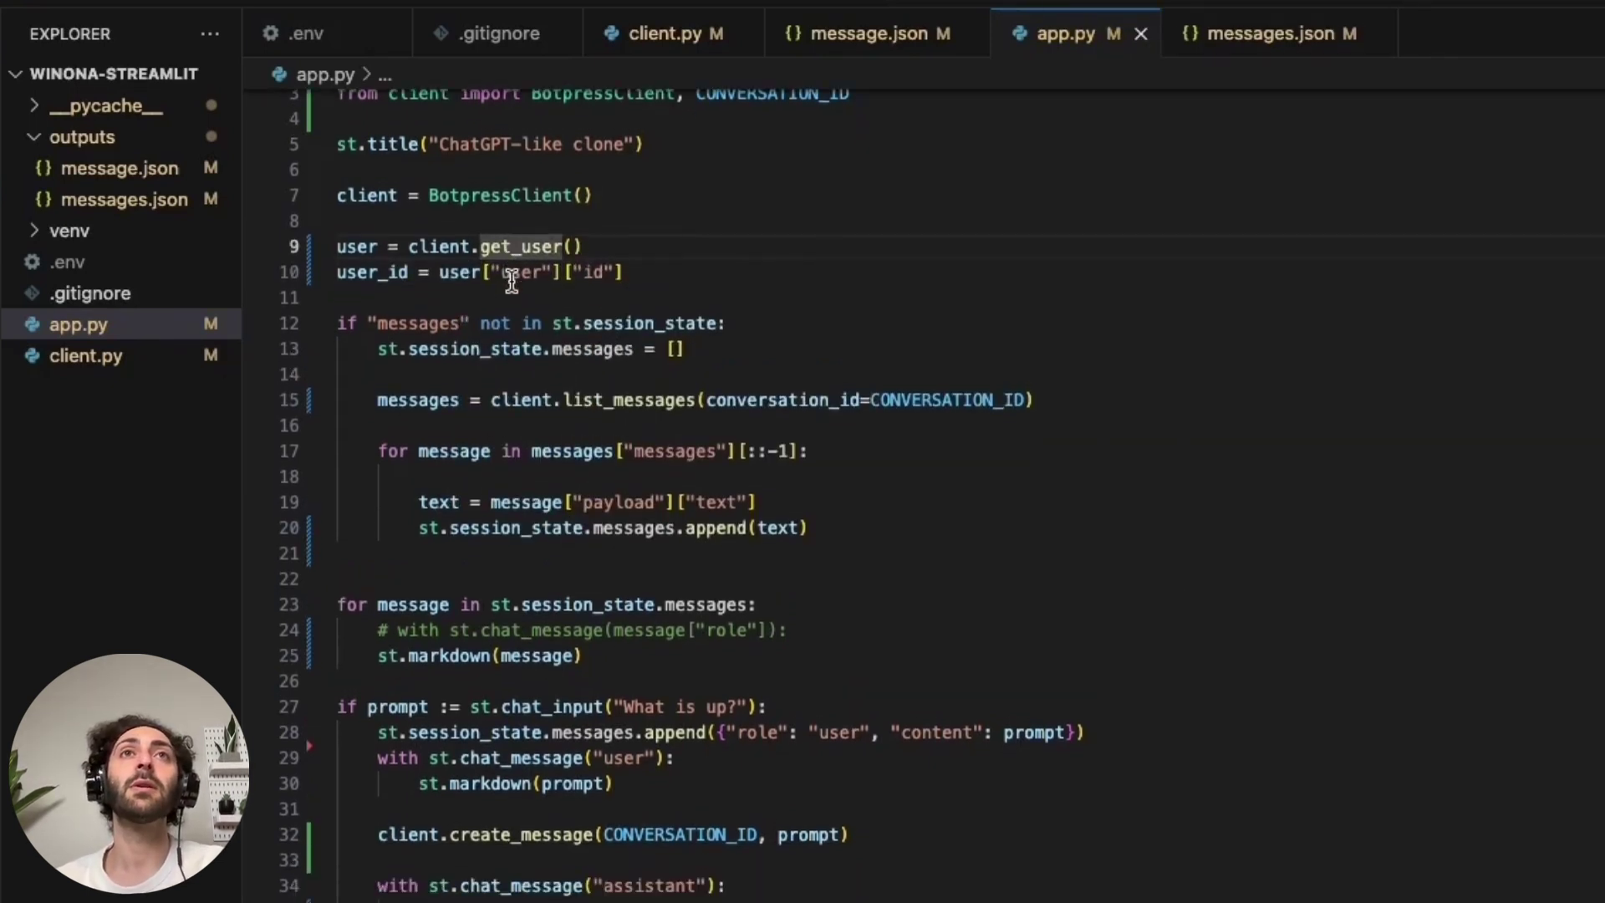
Label each message as user or assistant by userId and wrap the appended value in a role dict.
click(512, 273)
scroll(528, 301, down, 1)
scroll(652, 363, down, 3)
click(719, 398)
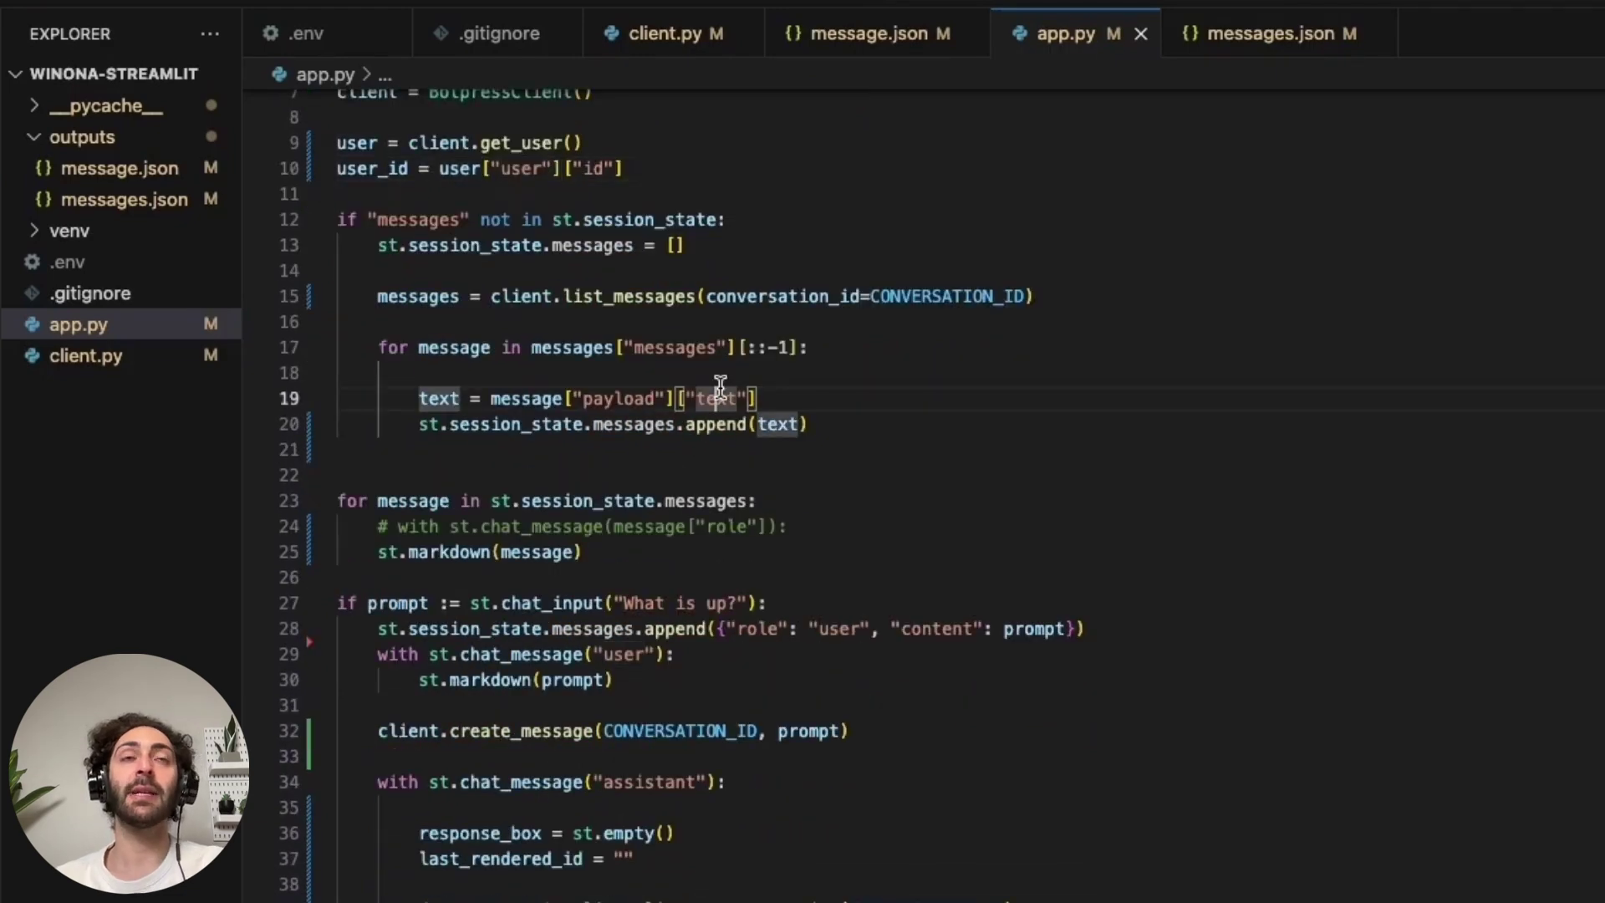
scroll(727, 426, up, 2)
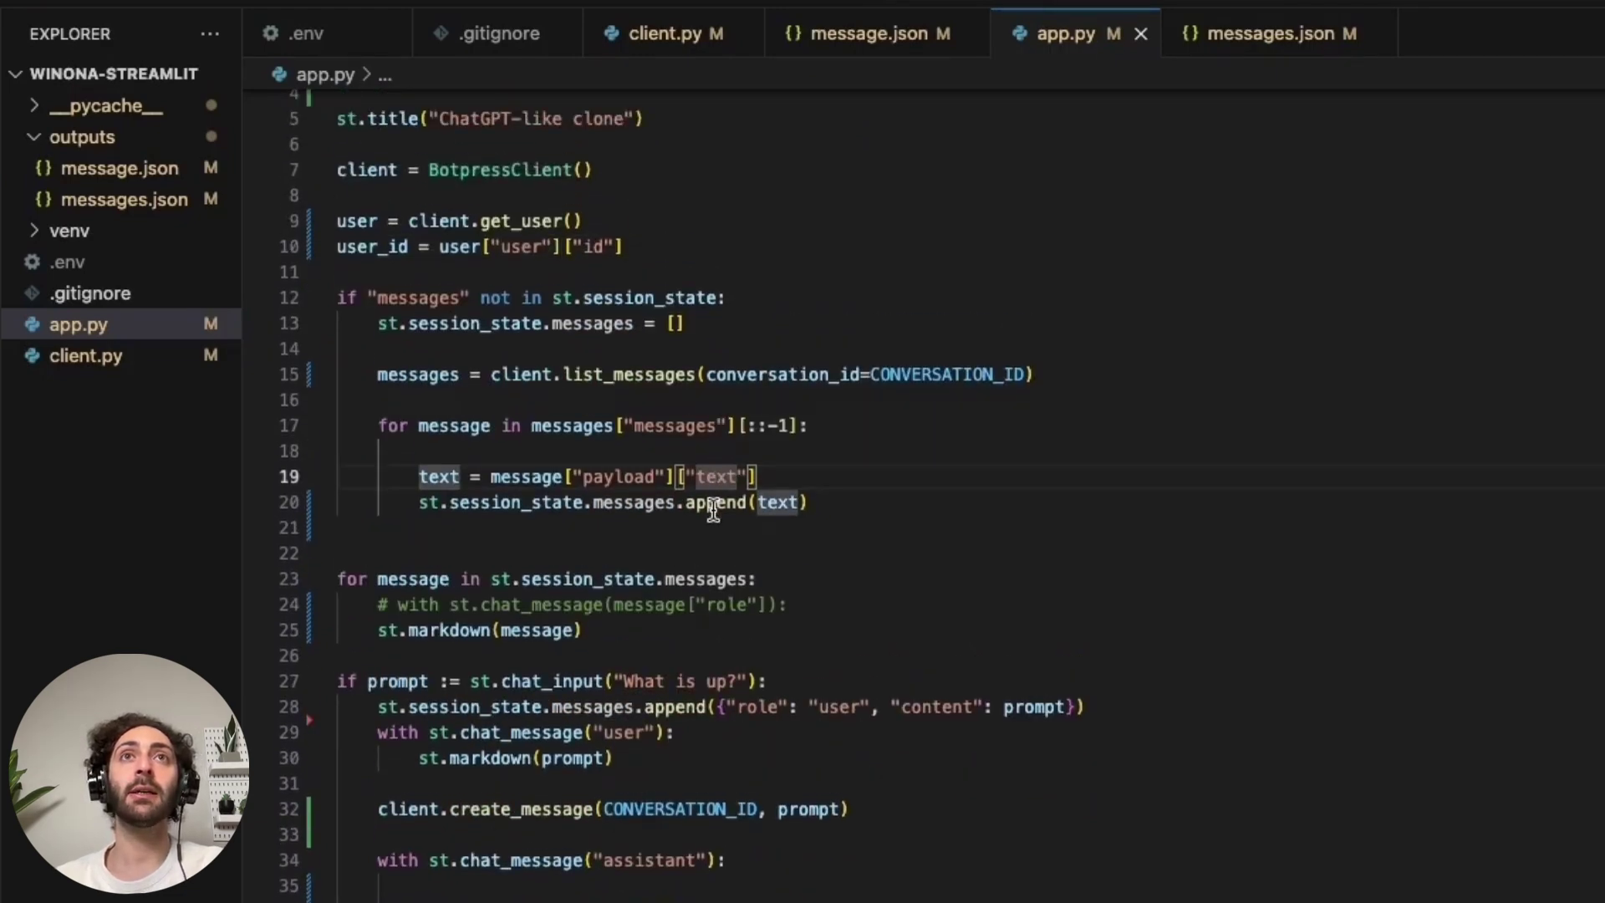
scroll(753, 521, up, 2)
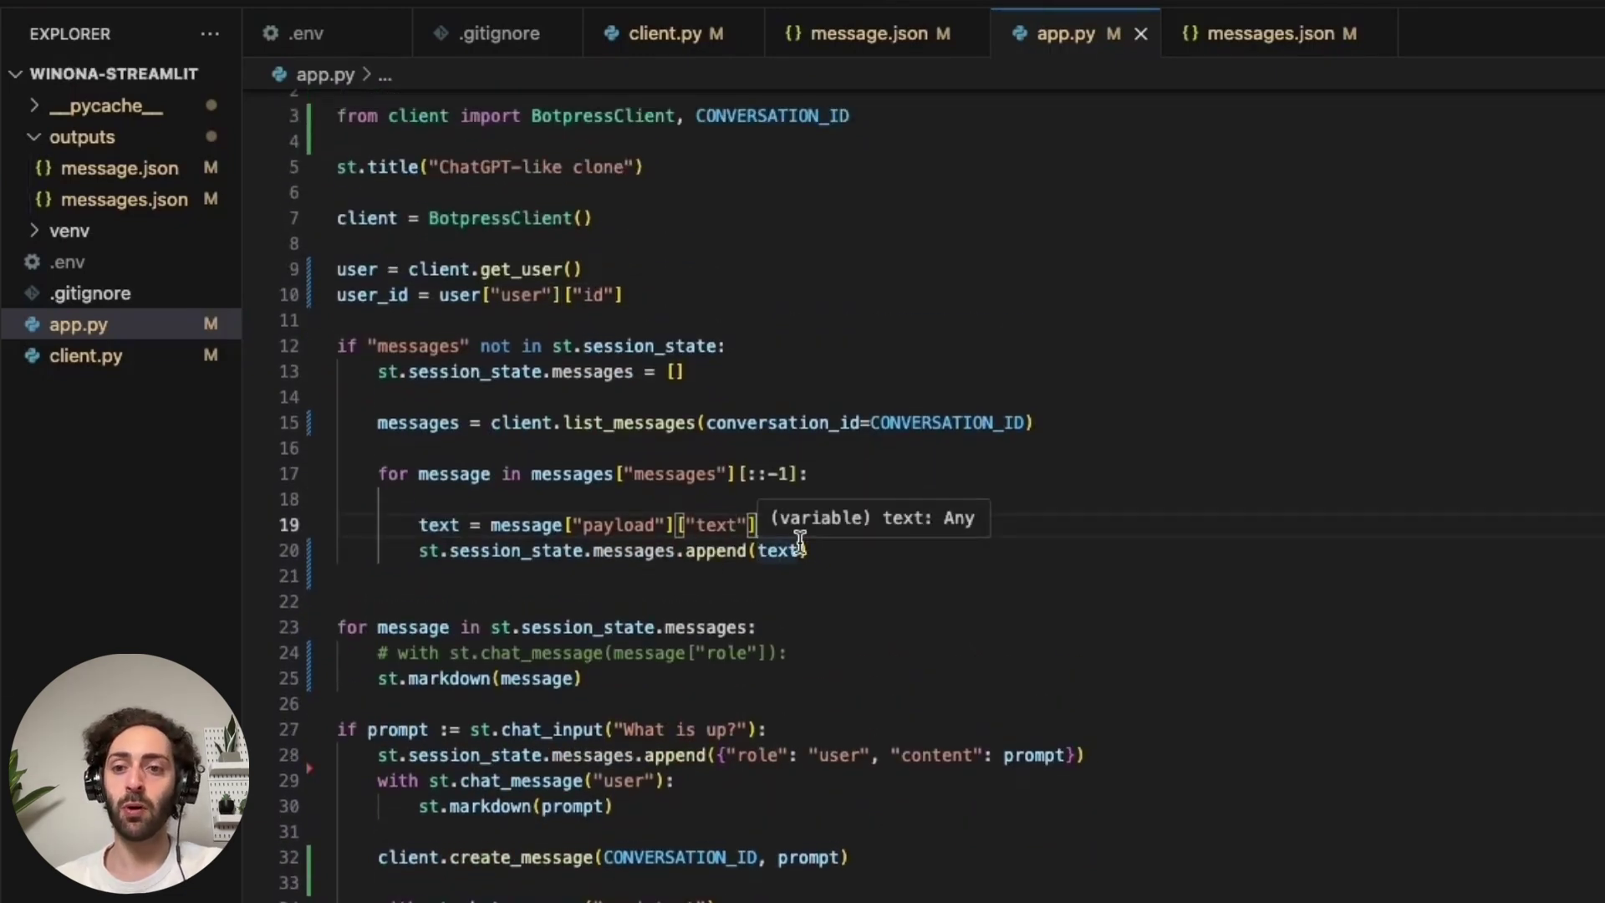
key(ctrl+shift+Return)
text(role = ")
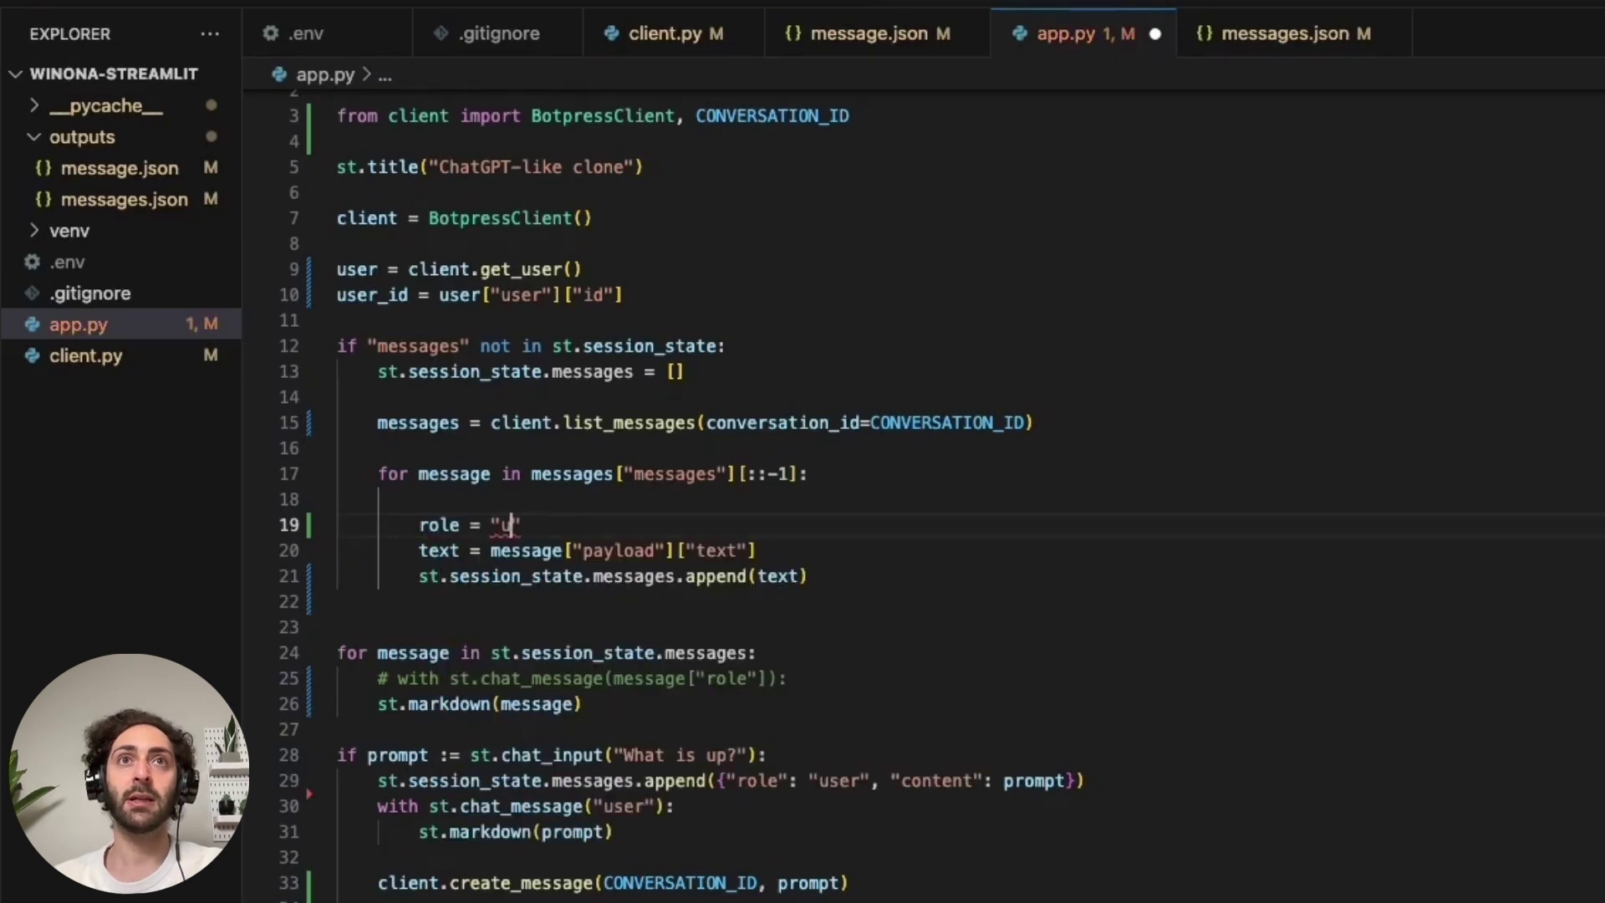
text(user)
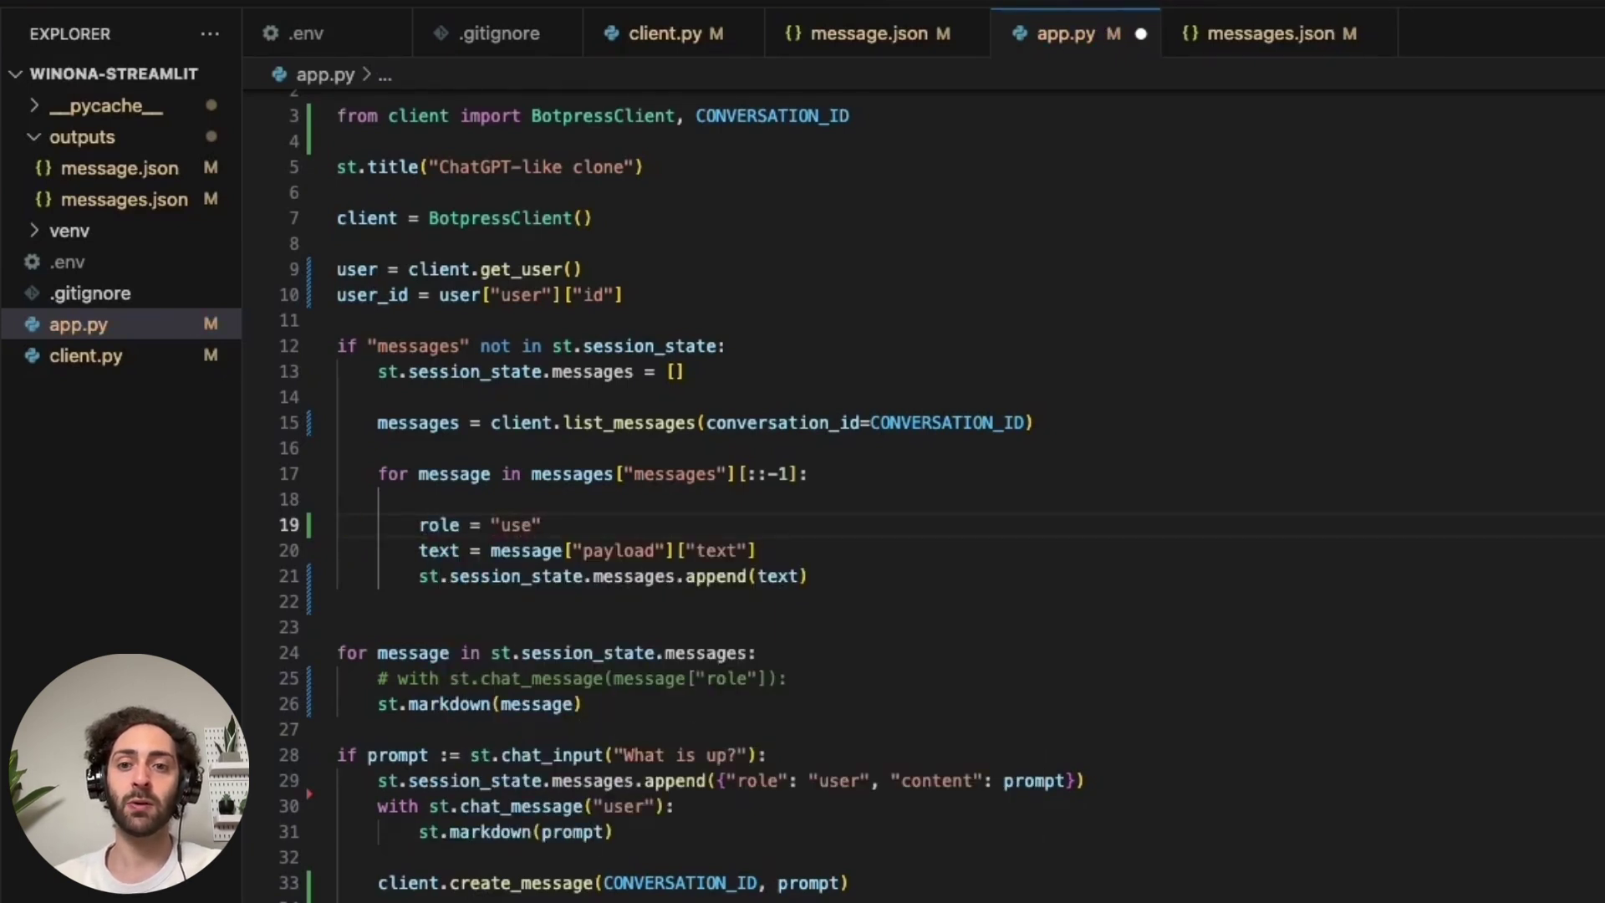
text(" if message[")
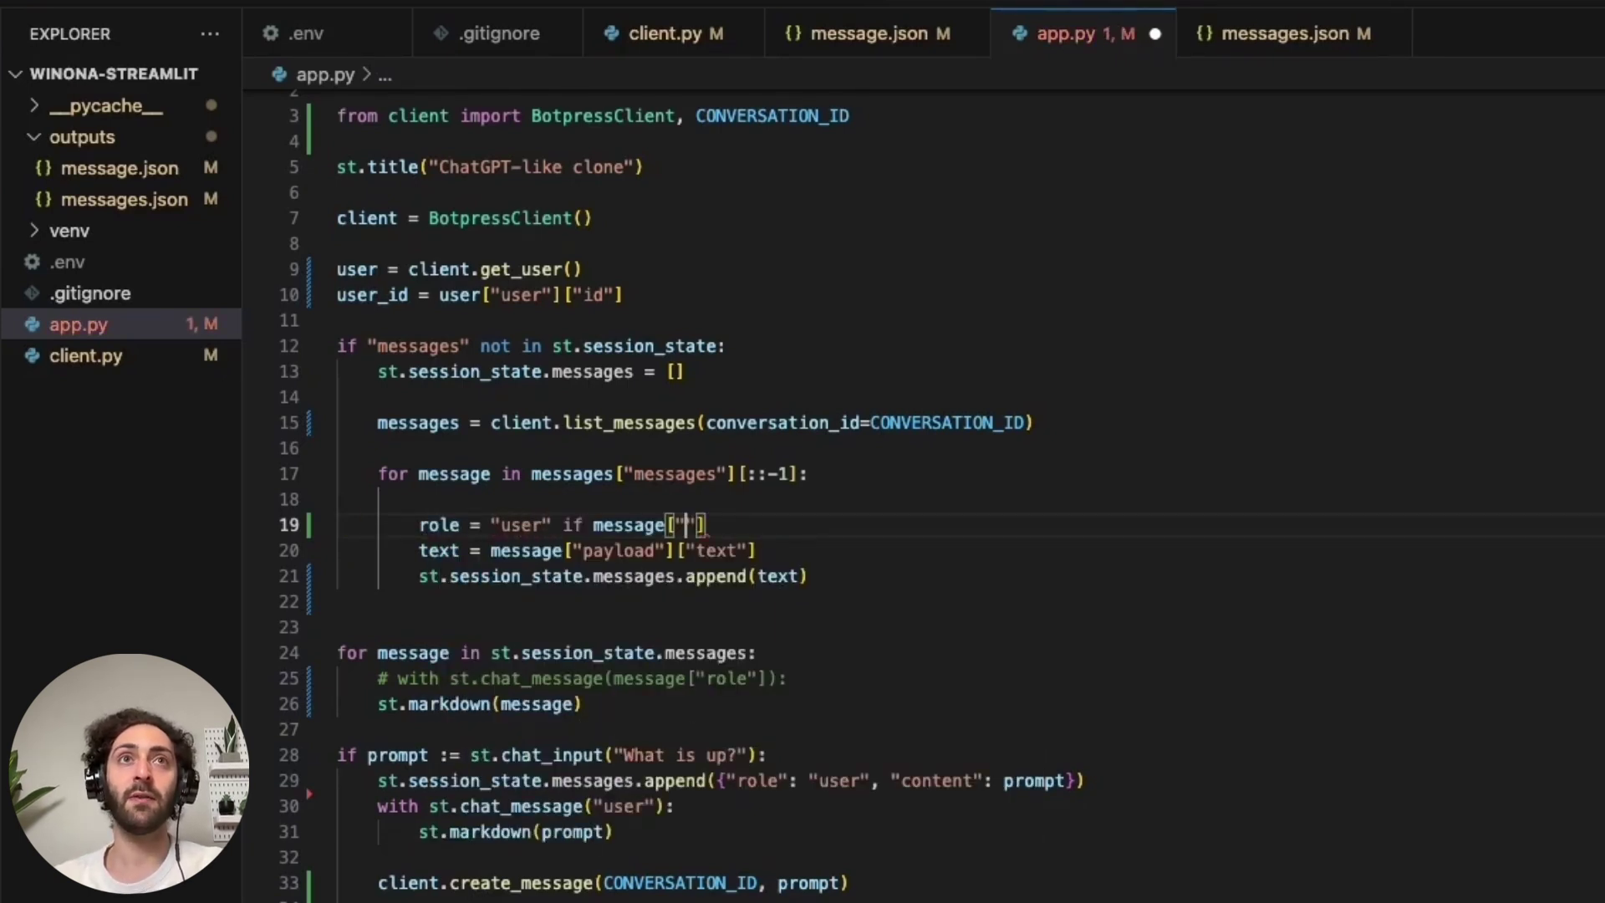
text(userId"])
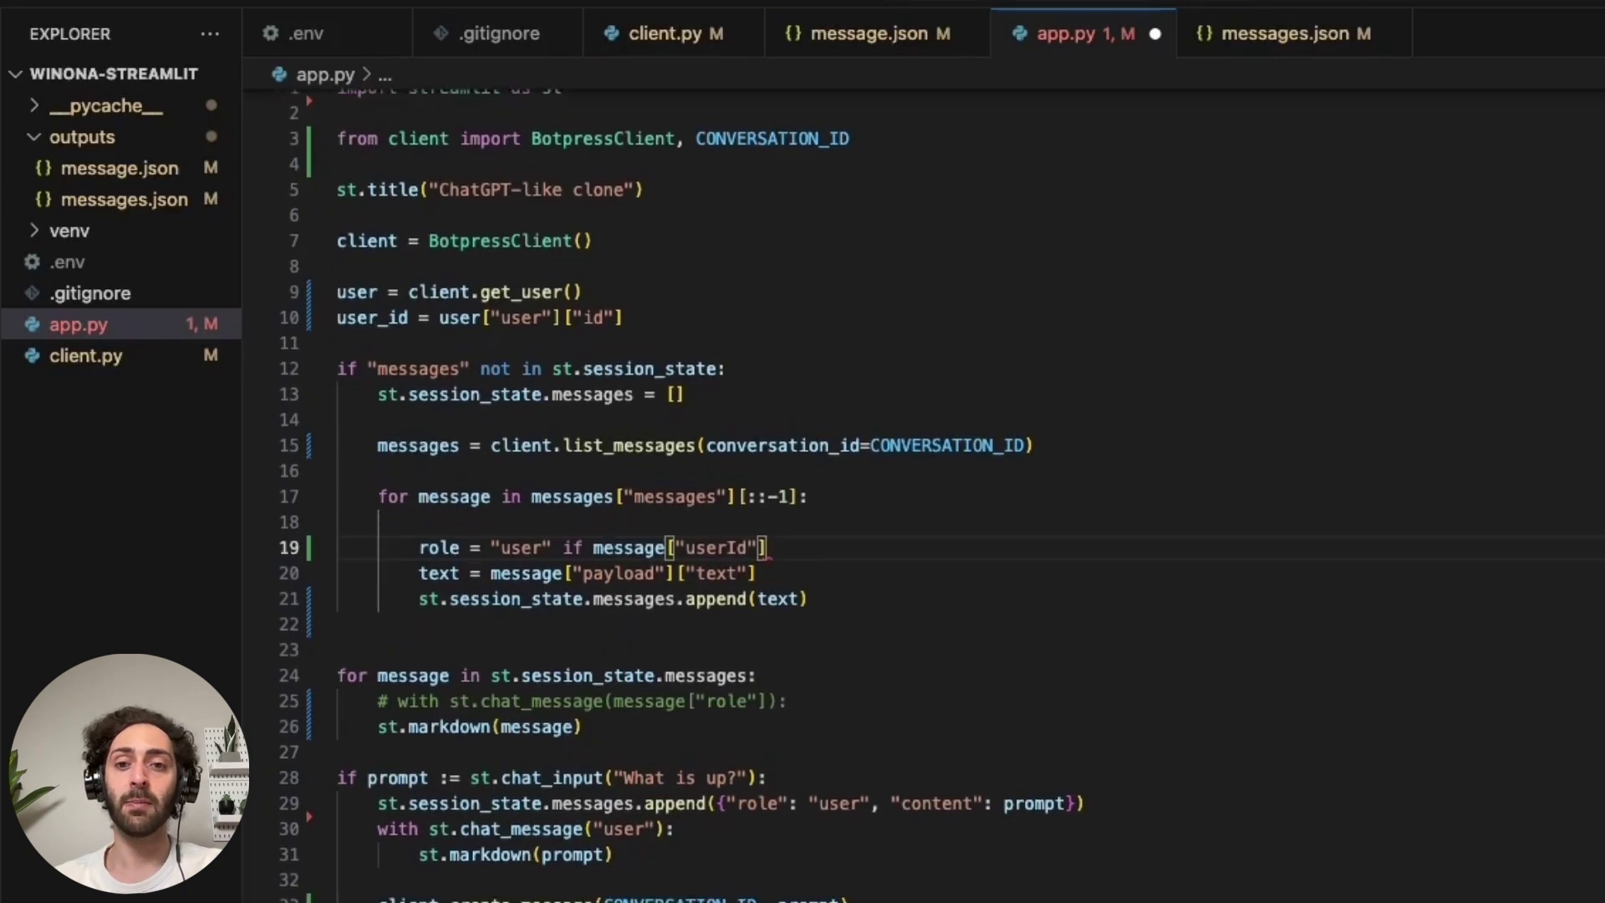
text( == user_id)
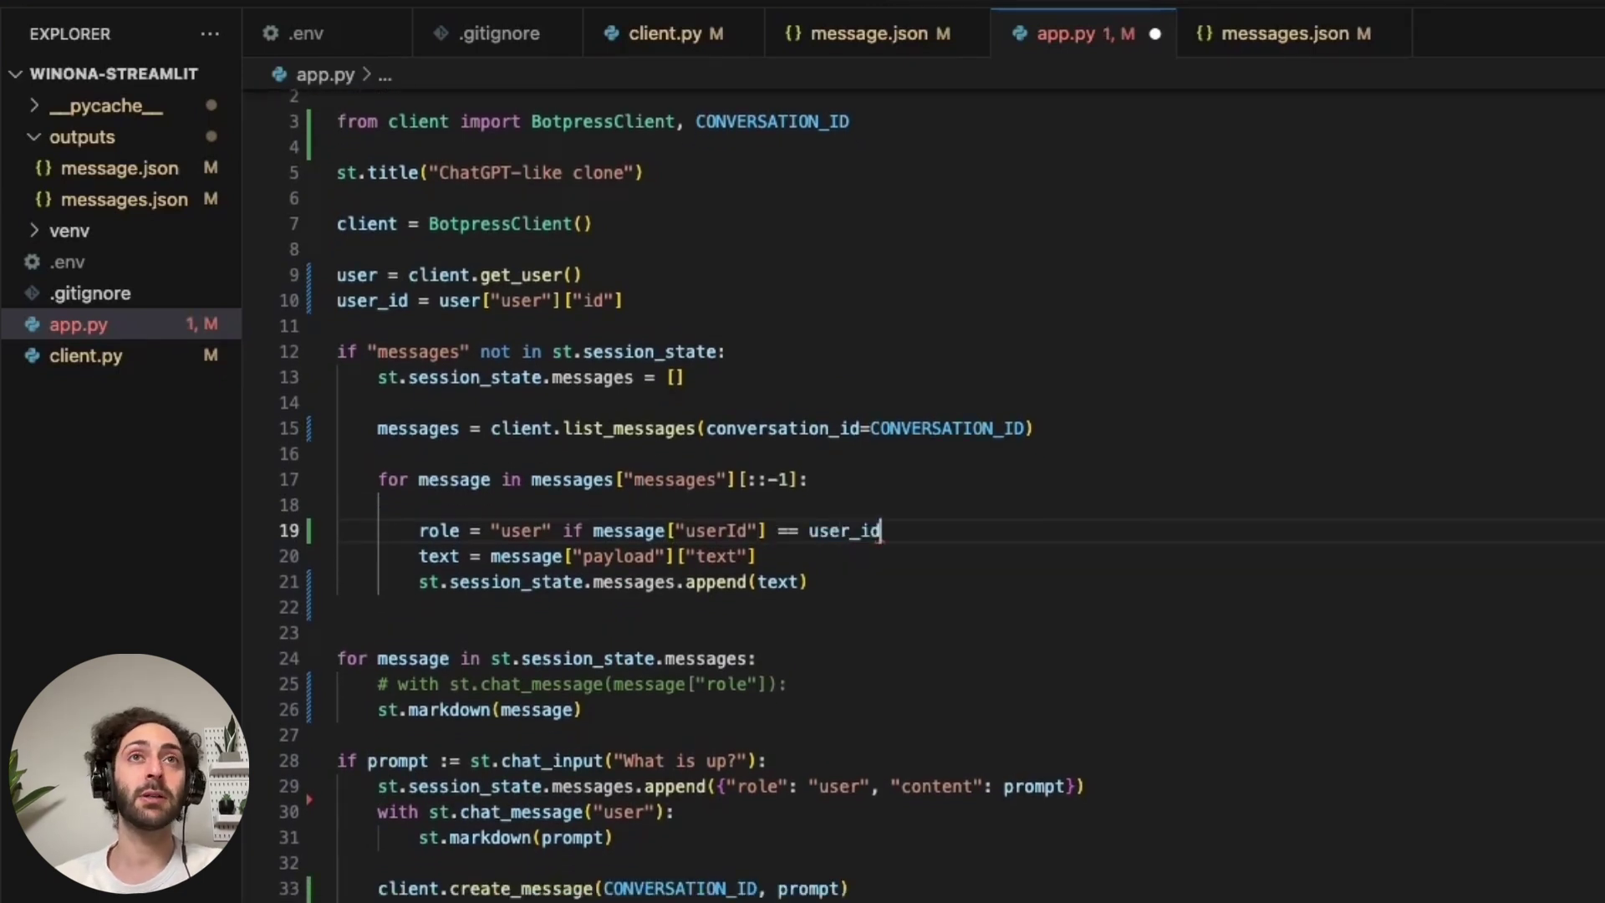
text( else "assistant)
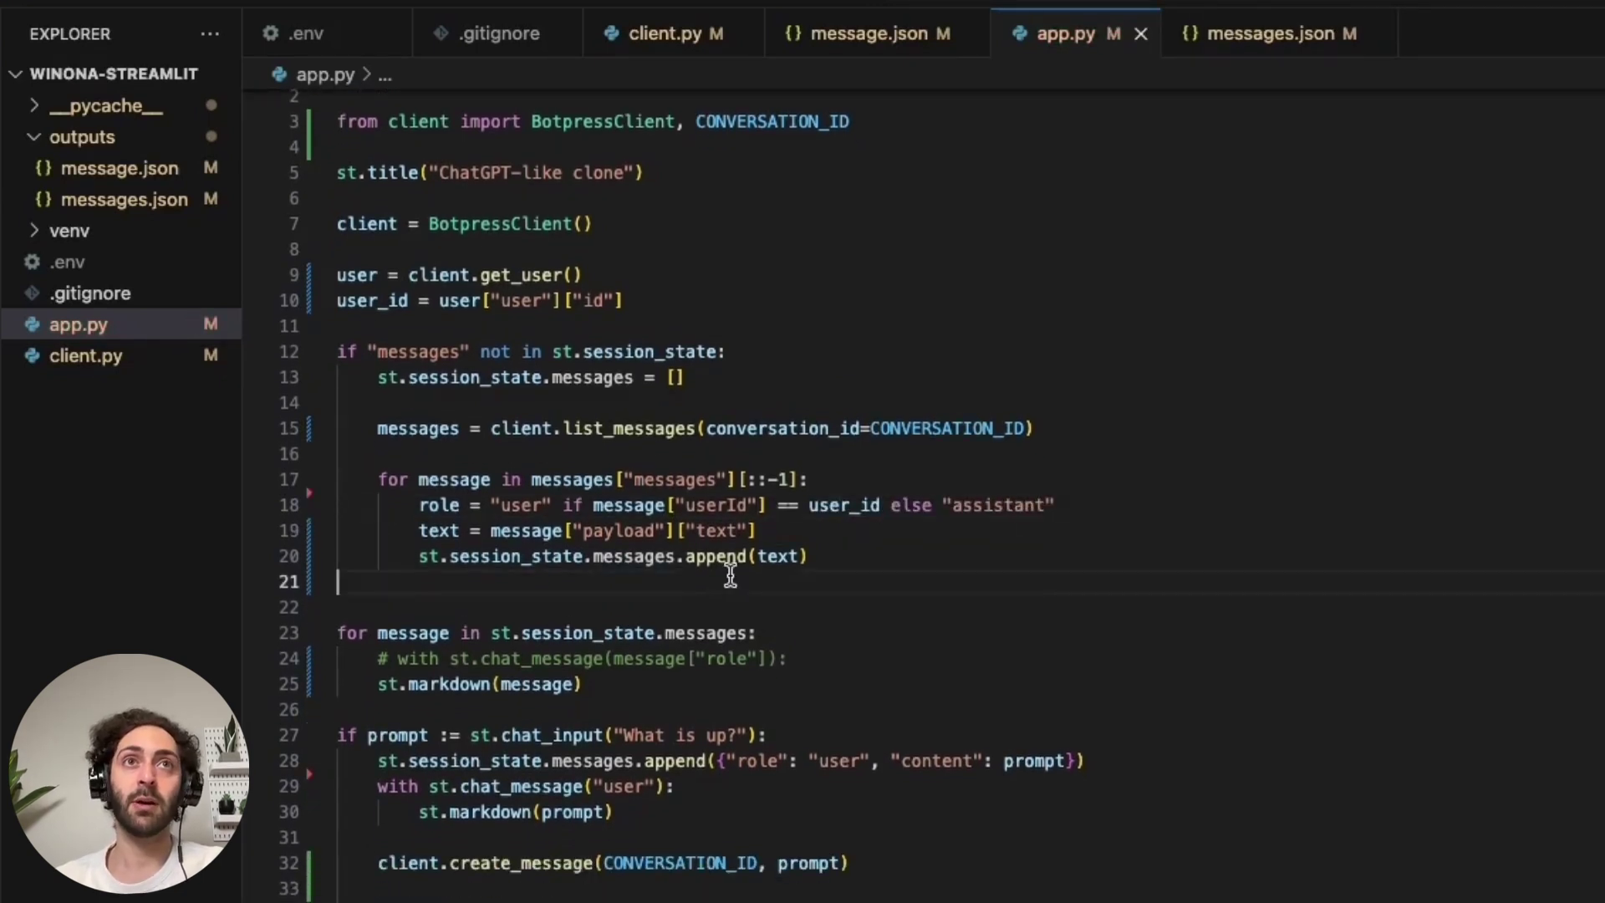
double_click(788, 555)
text({)
key(Left)
text("role": role, )
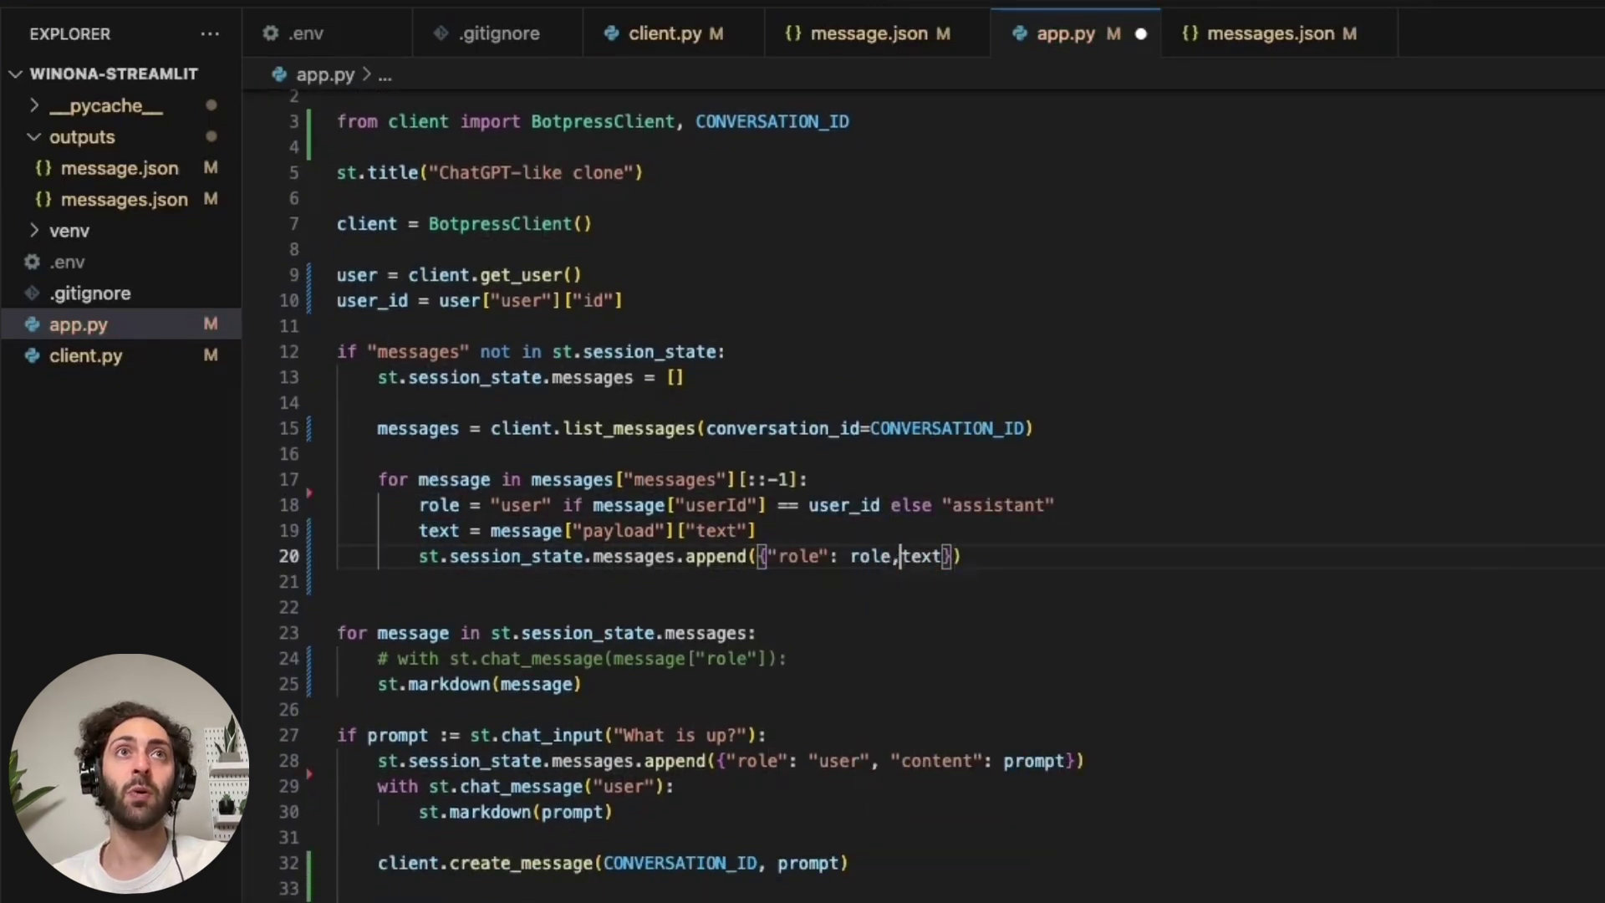
text("text")
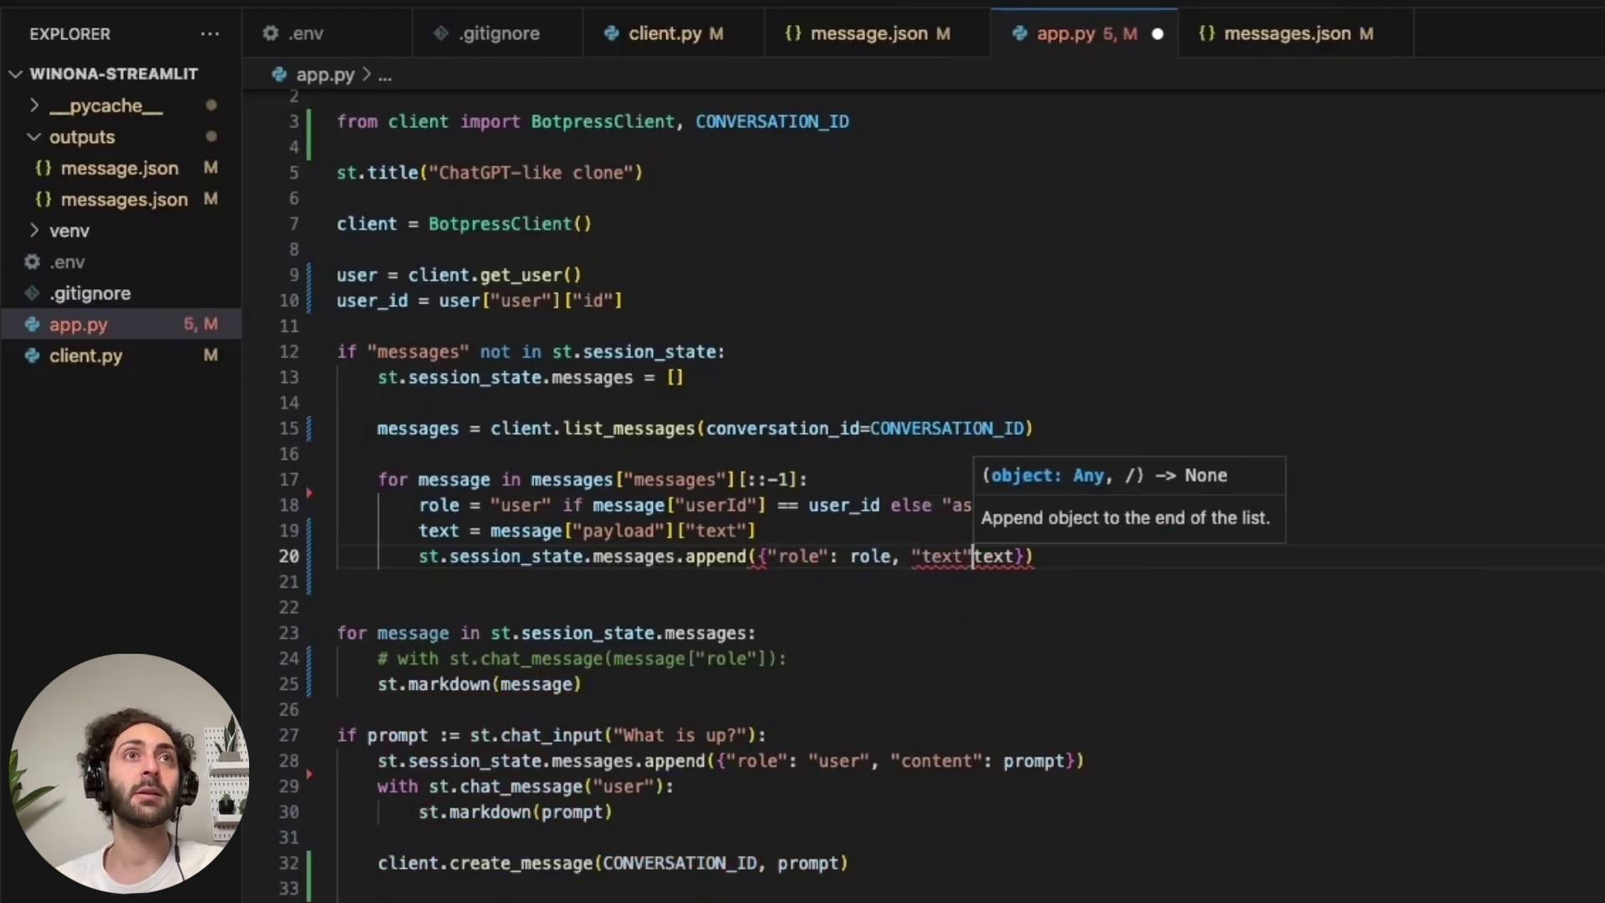
Rename the history dict's text key to "content", save app.py, and check the app.
key(ctrl+shift+Left)
text(content":)
key(ctrl+s)
key(super+Tab)
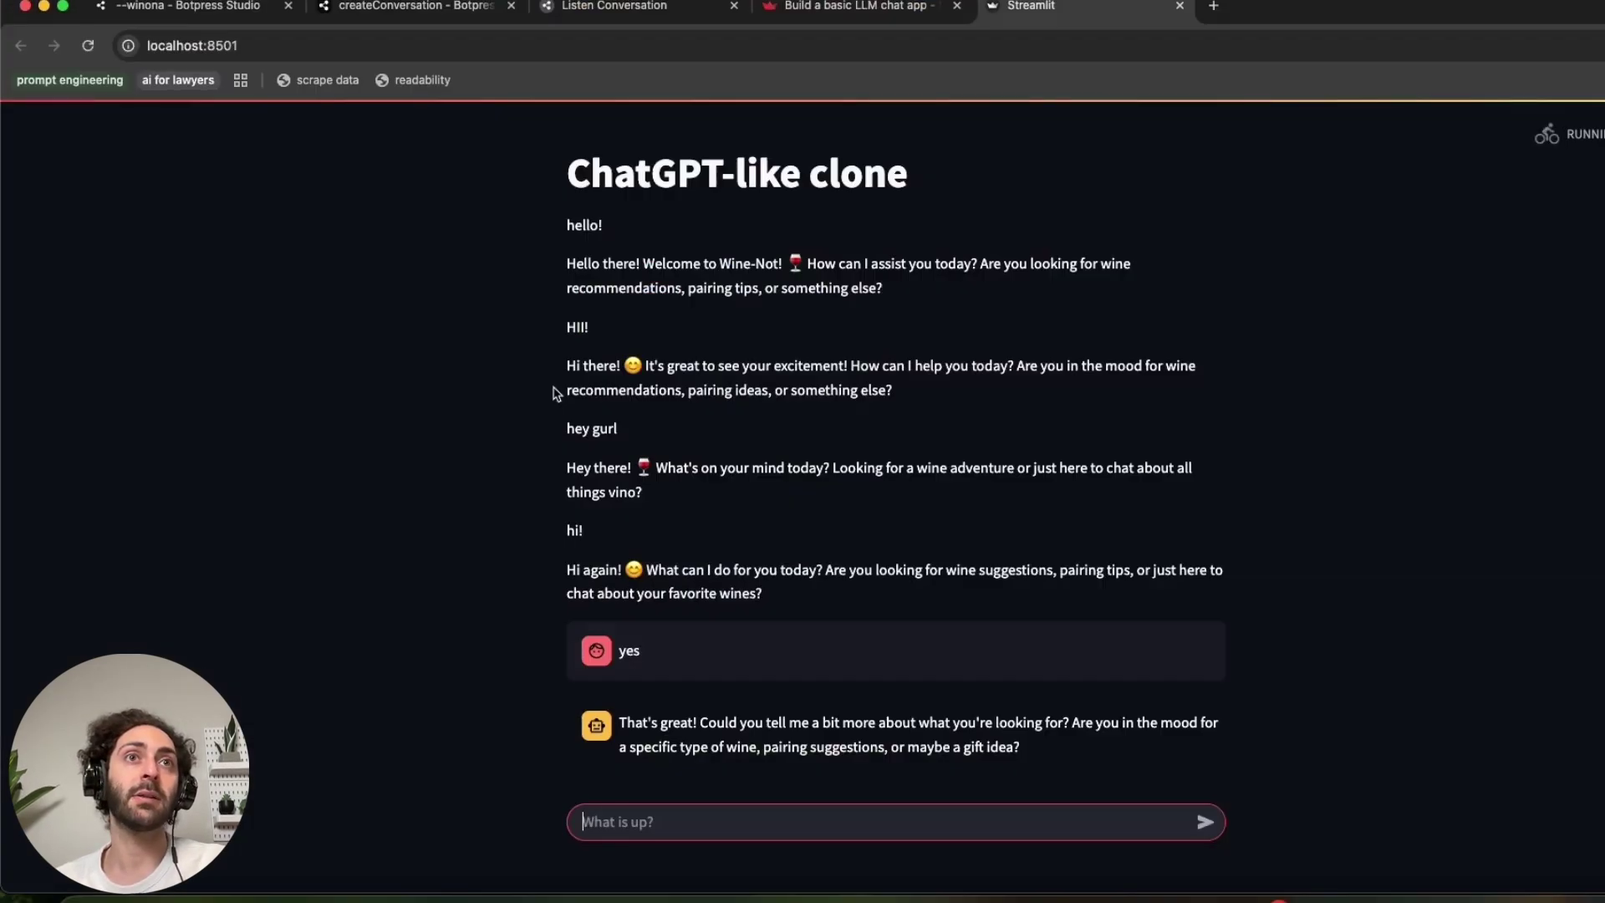
key(super+Tab)
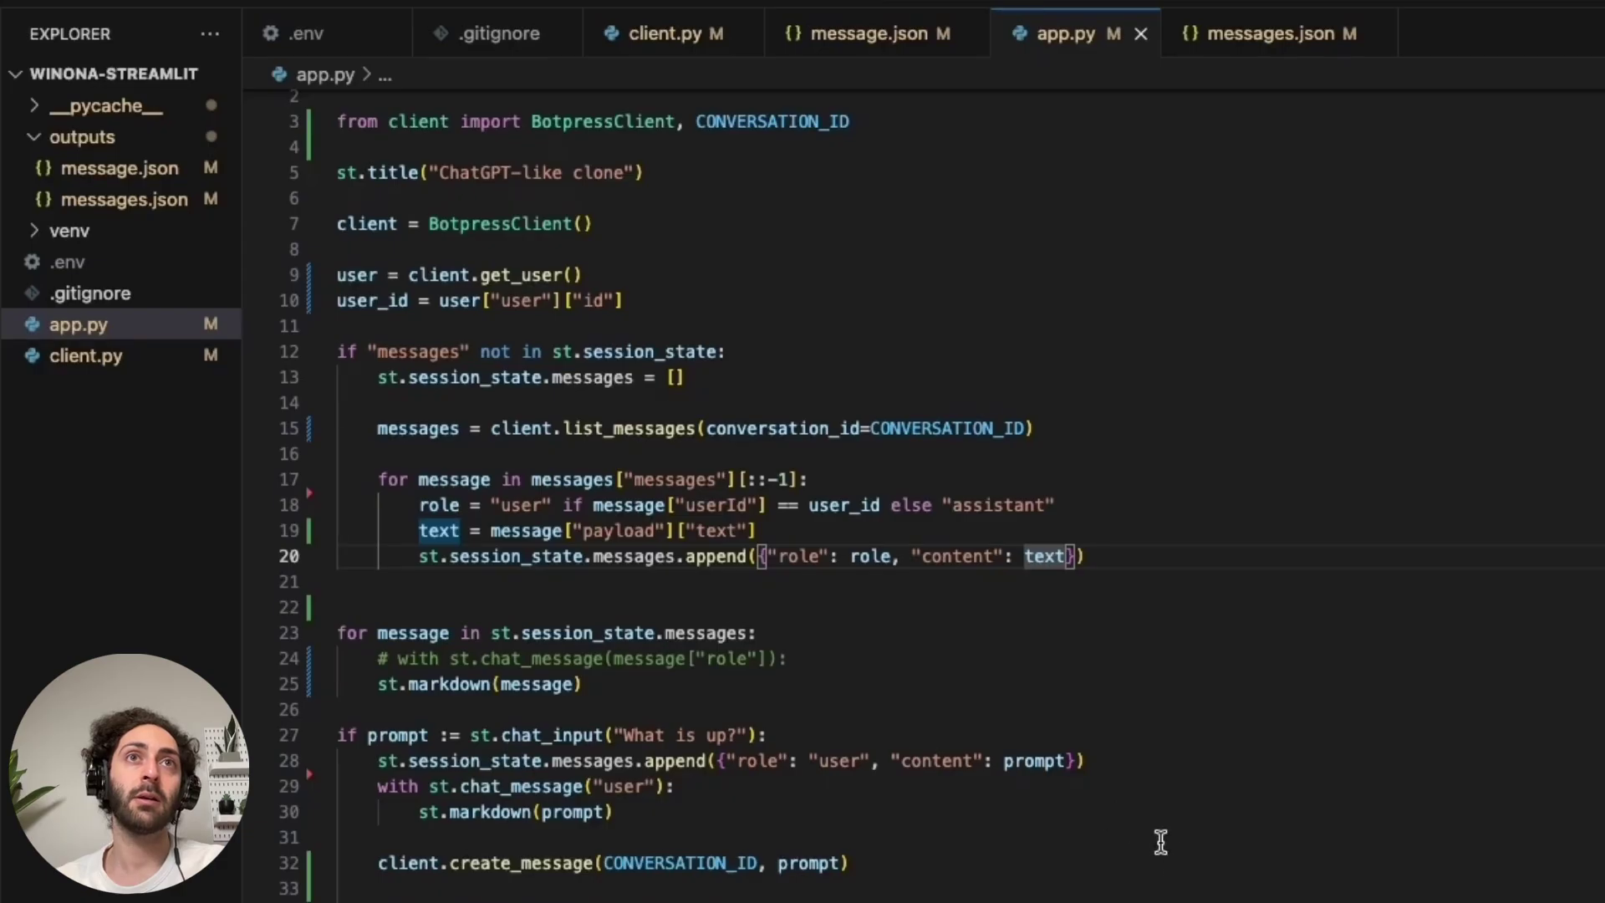
Uncomment st.chat_message(message["role"]), render message["content"] in st.markdown, save, and check bubbles.
click(698, 610)
scroll(675, 589, down, 2)
click(545, 574)
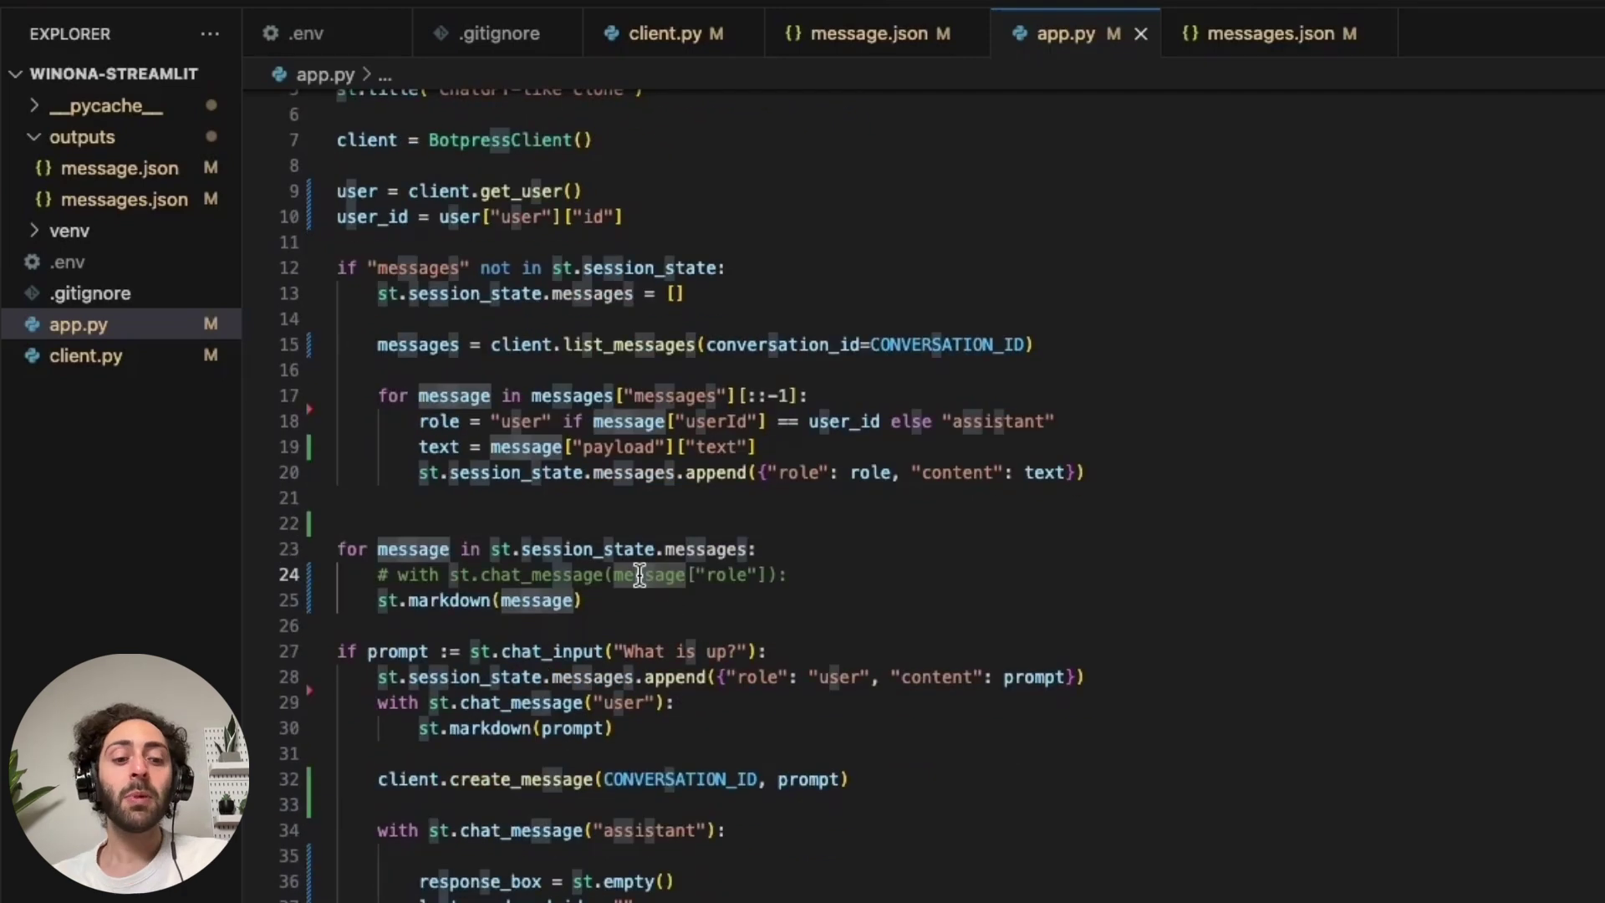
key(ctrl+slash)
key(Down)
key(End)
key(ctrl+s)
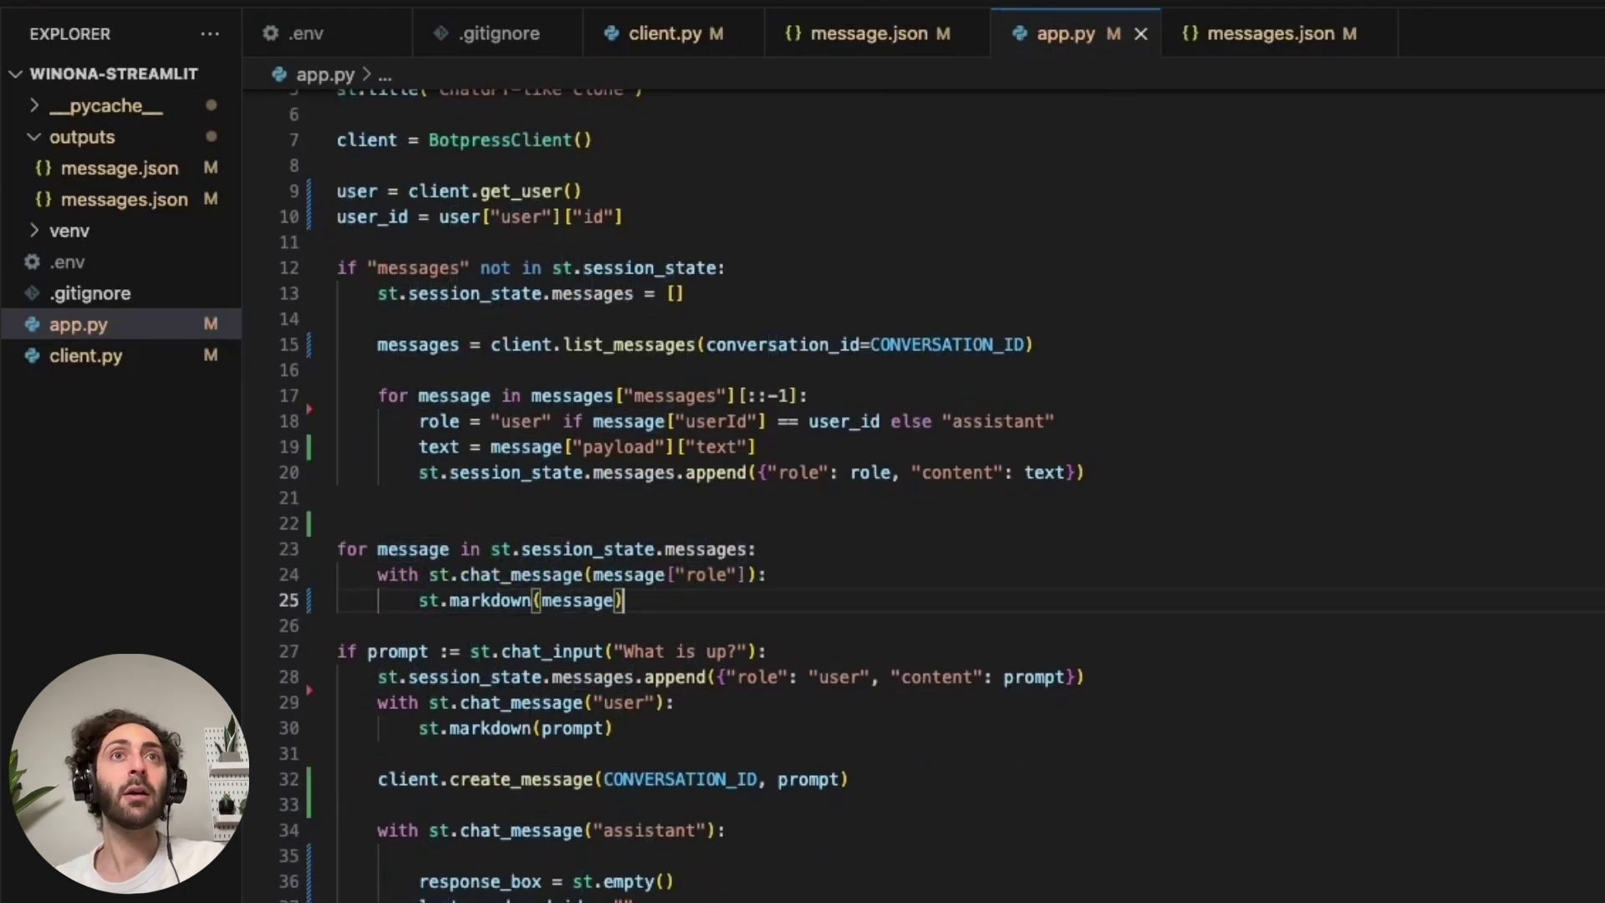
key(super+Tab)
key(super+Tab)
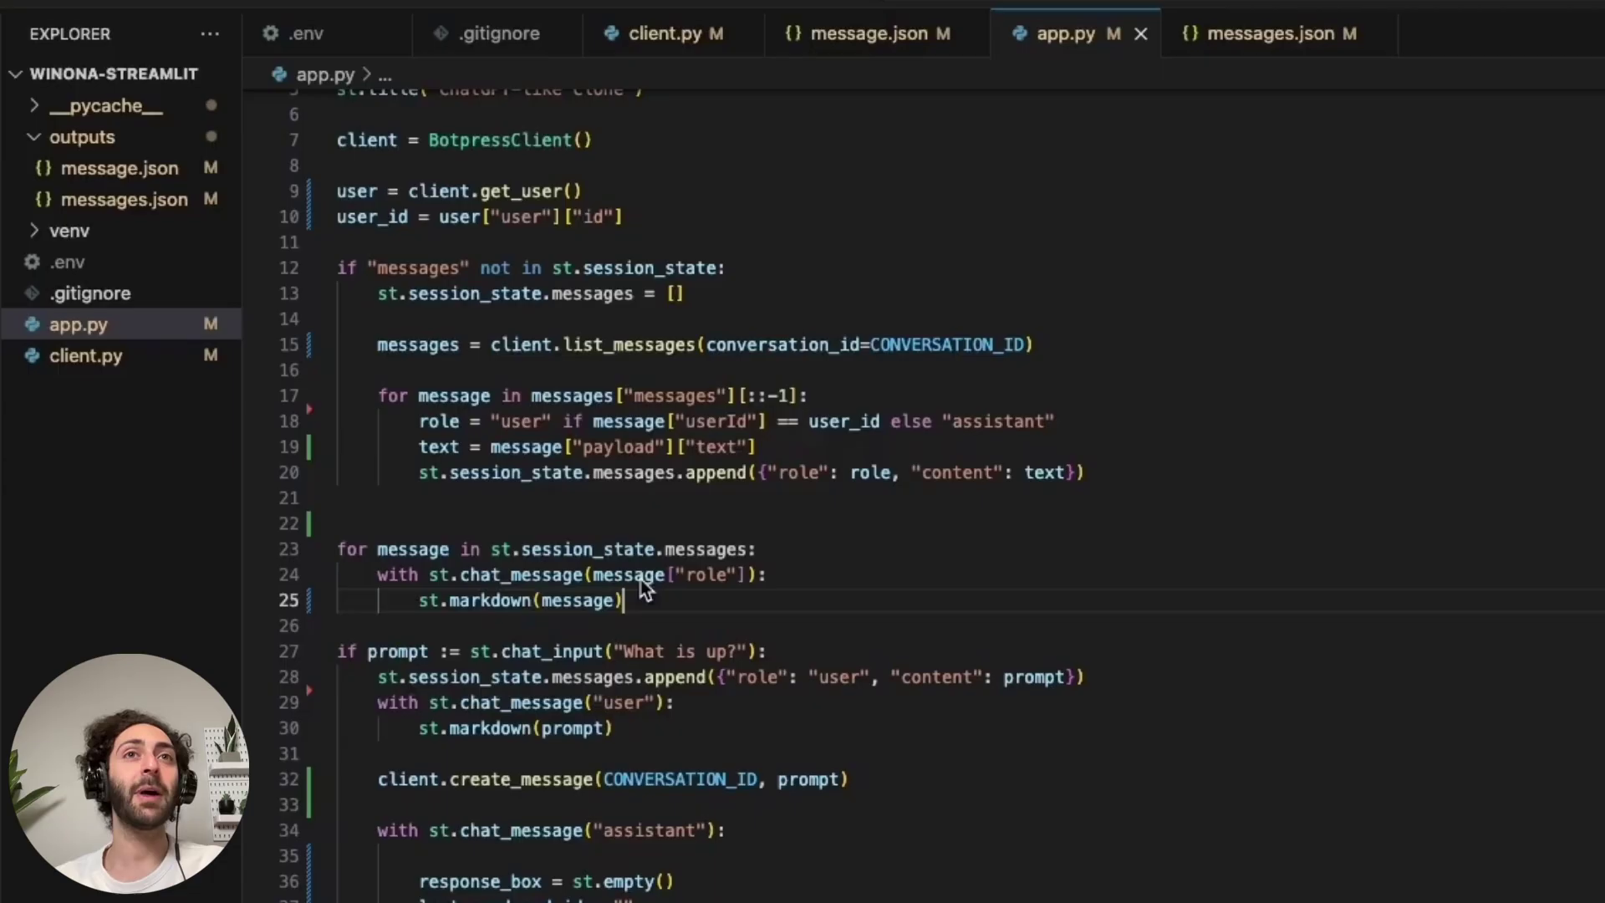
click(591, 585)
text(["content)
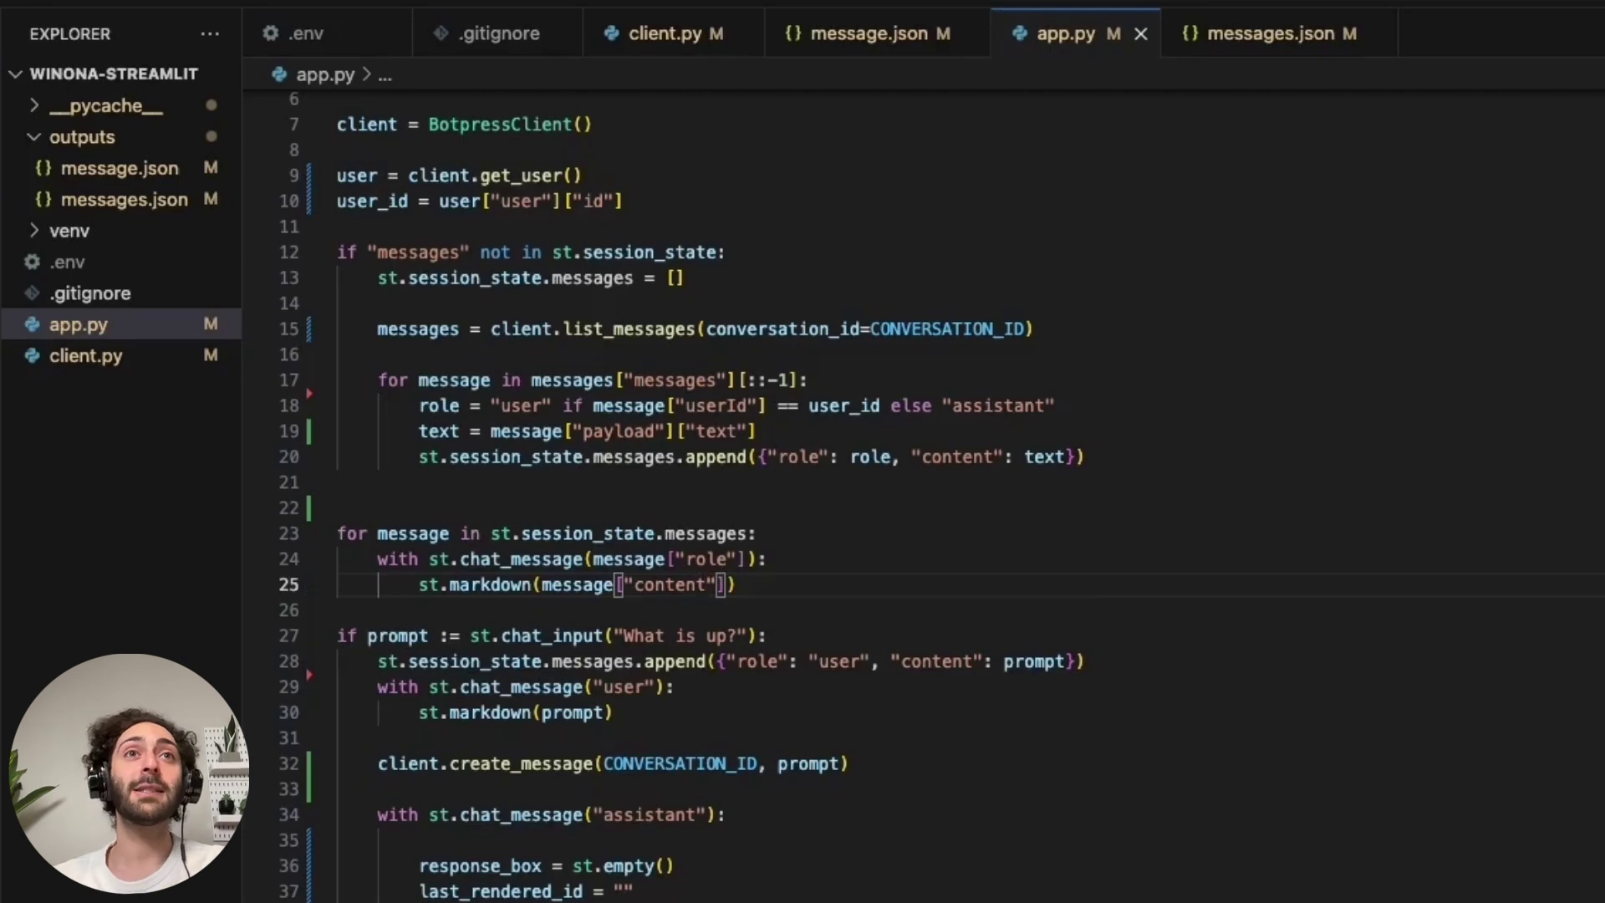
key(super+Tab)
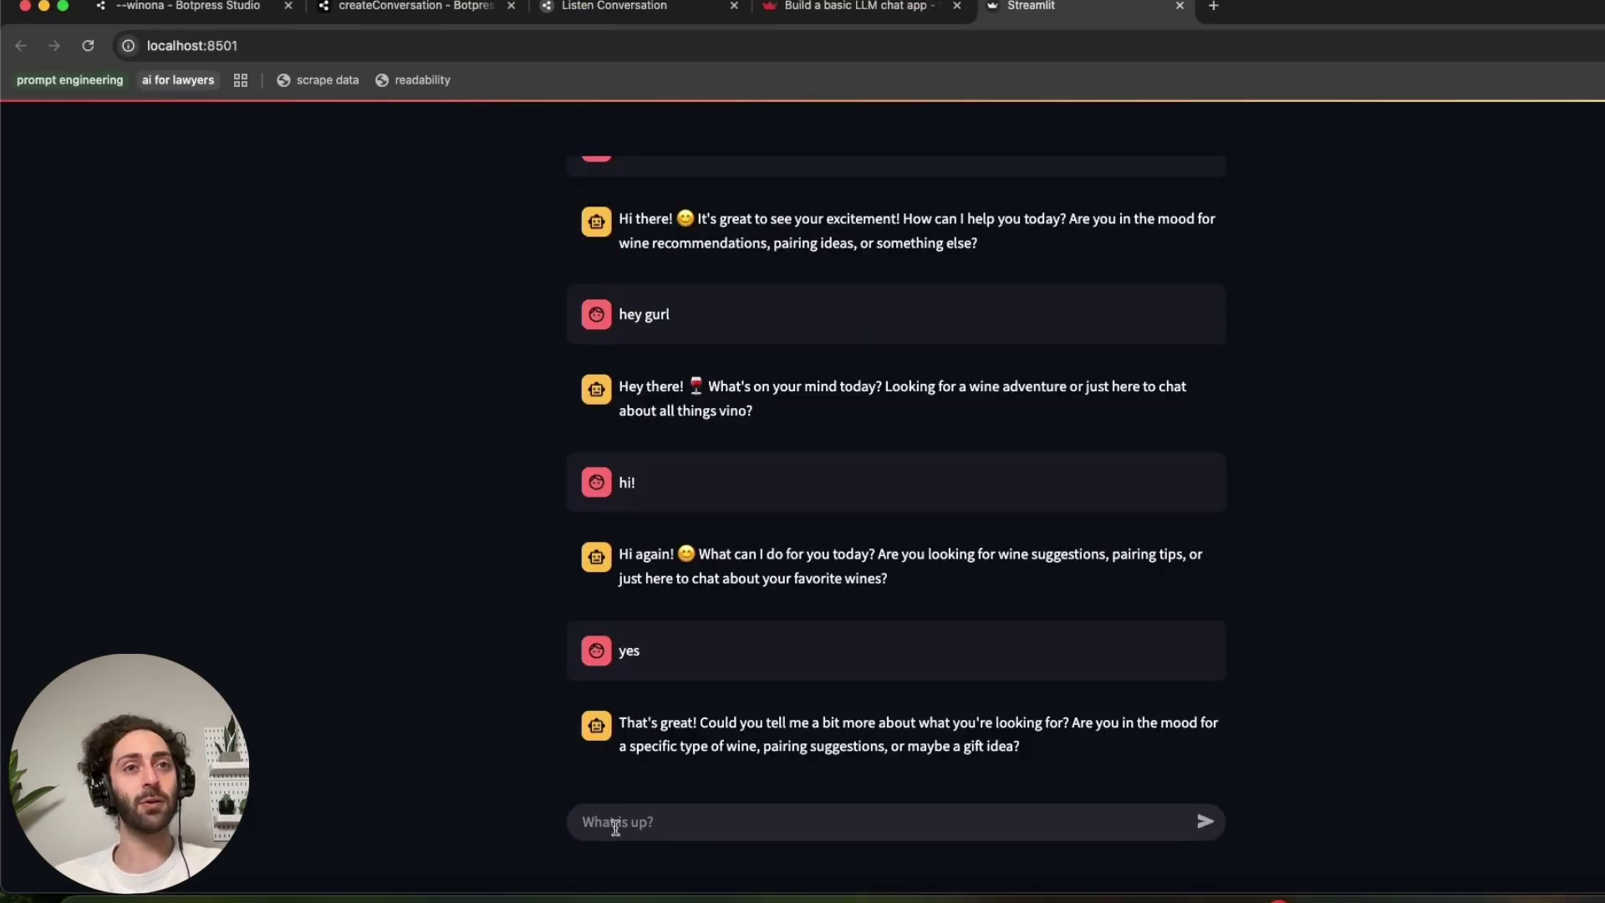
Send 'Something *crisp*' and 'I like sparkling wine' to the bot, then go to Botpress Studio.
click(629, 822)
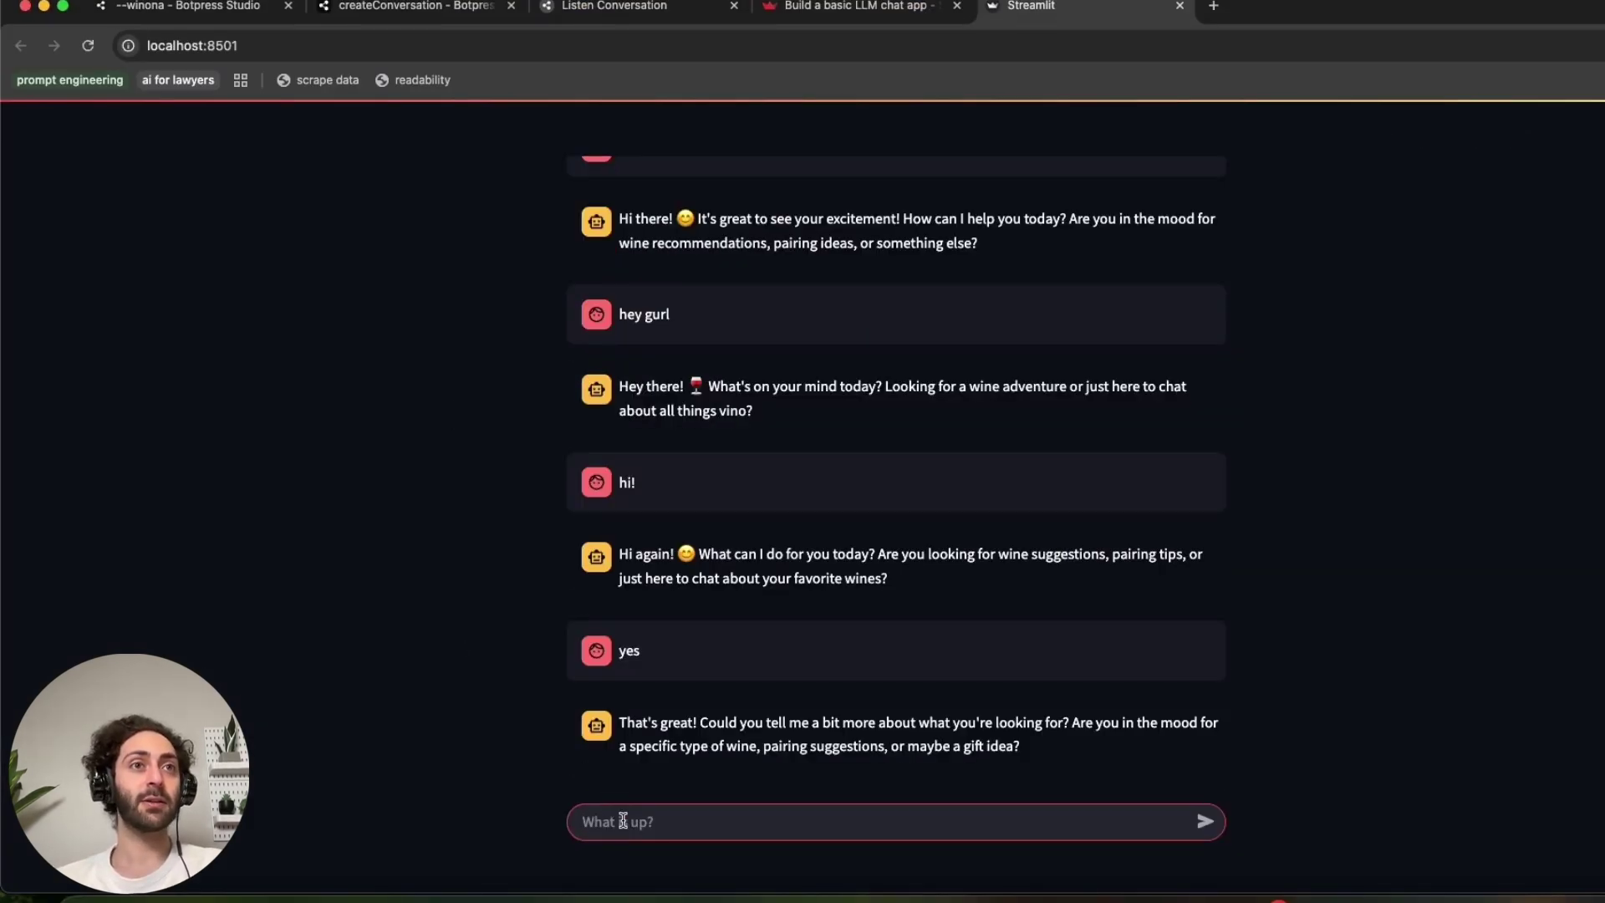
text(Something *crissspppp)
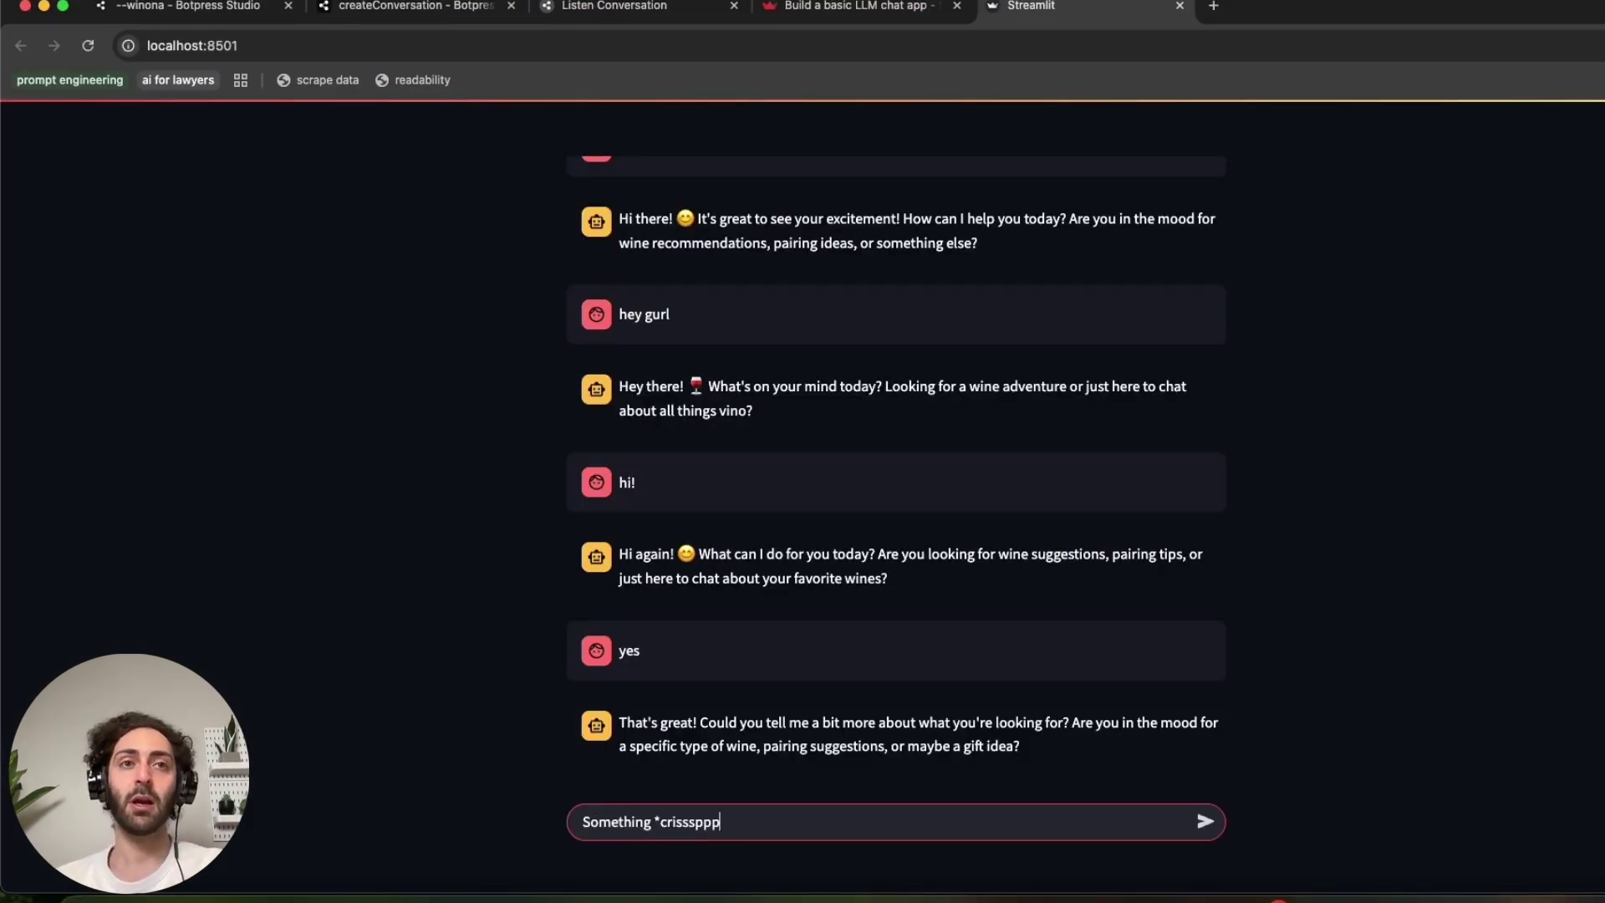
text(*)
key(Return)
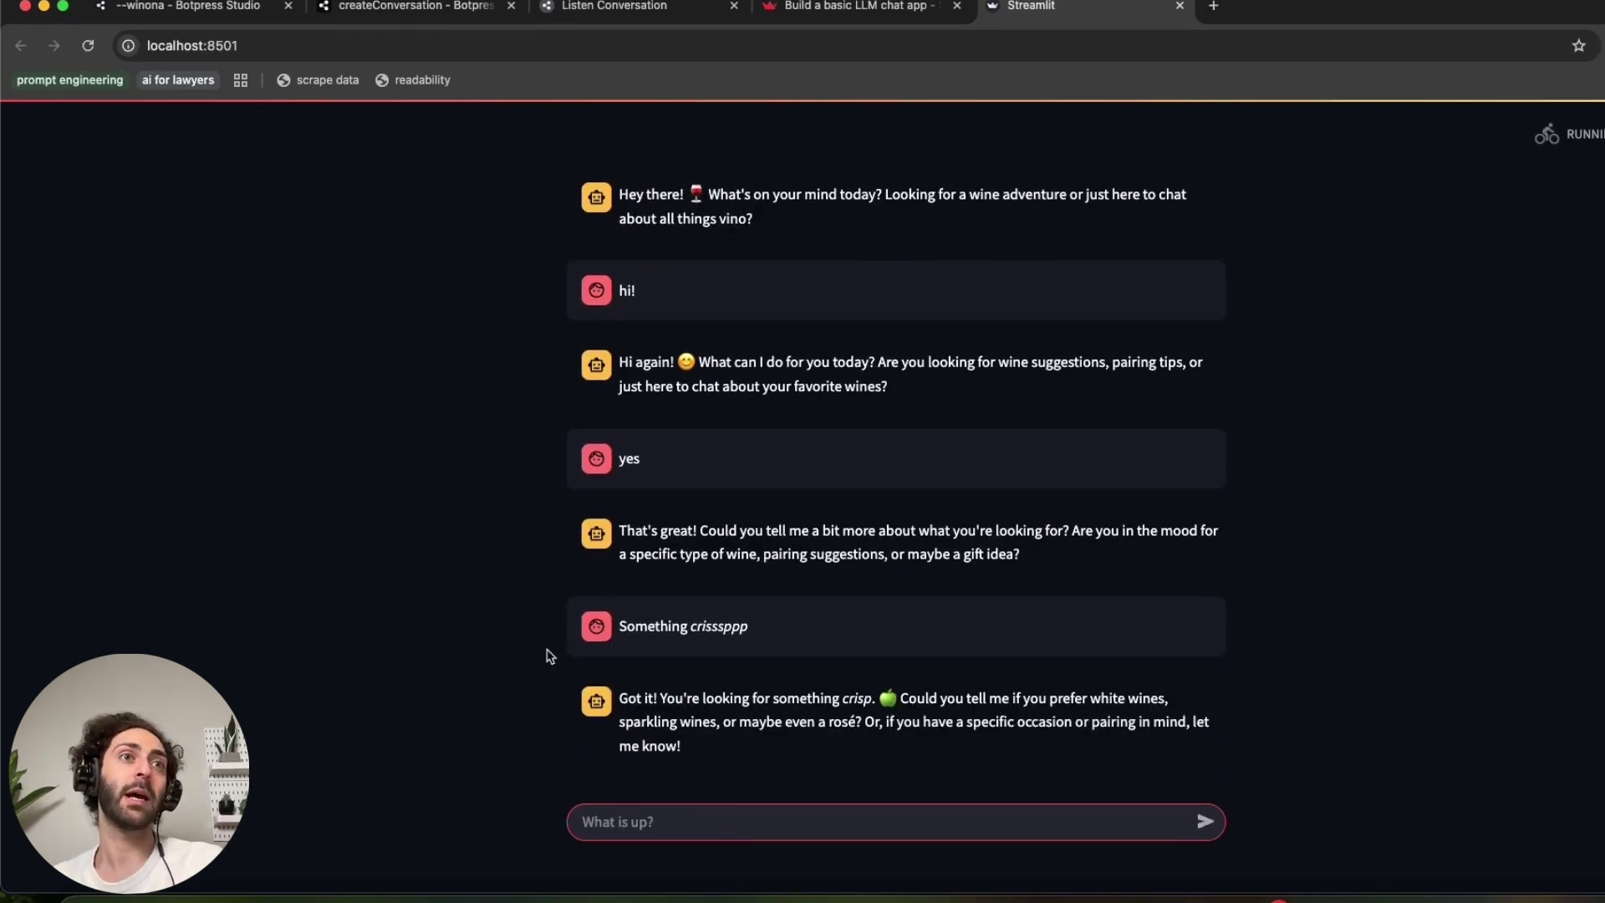
text(I like sparkling)
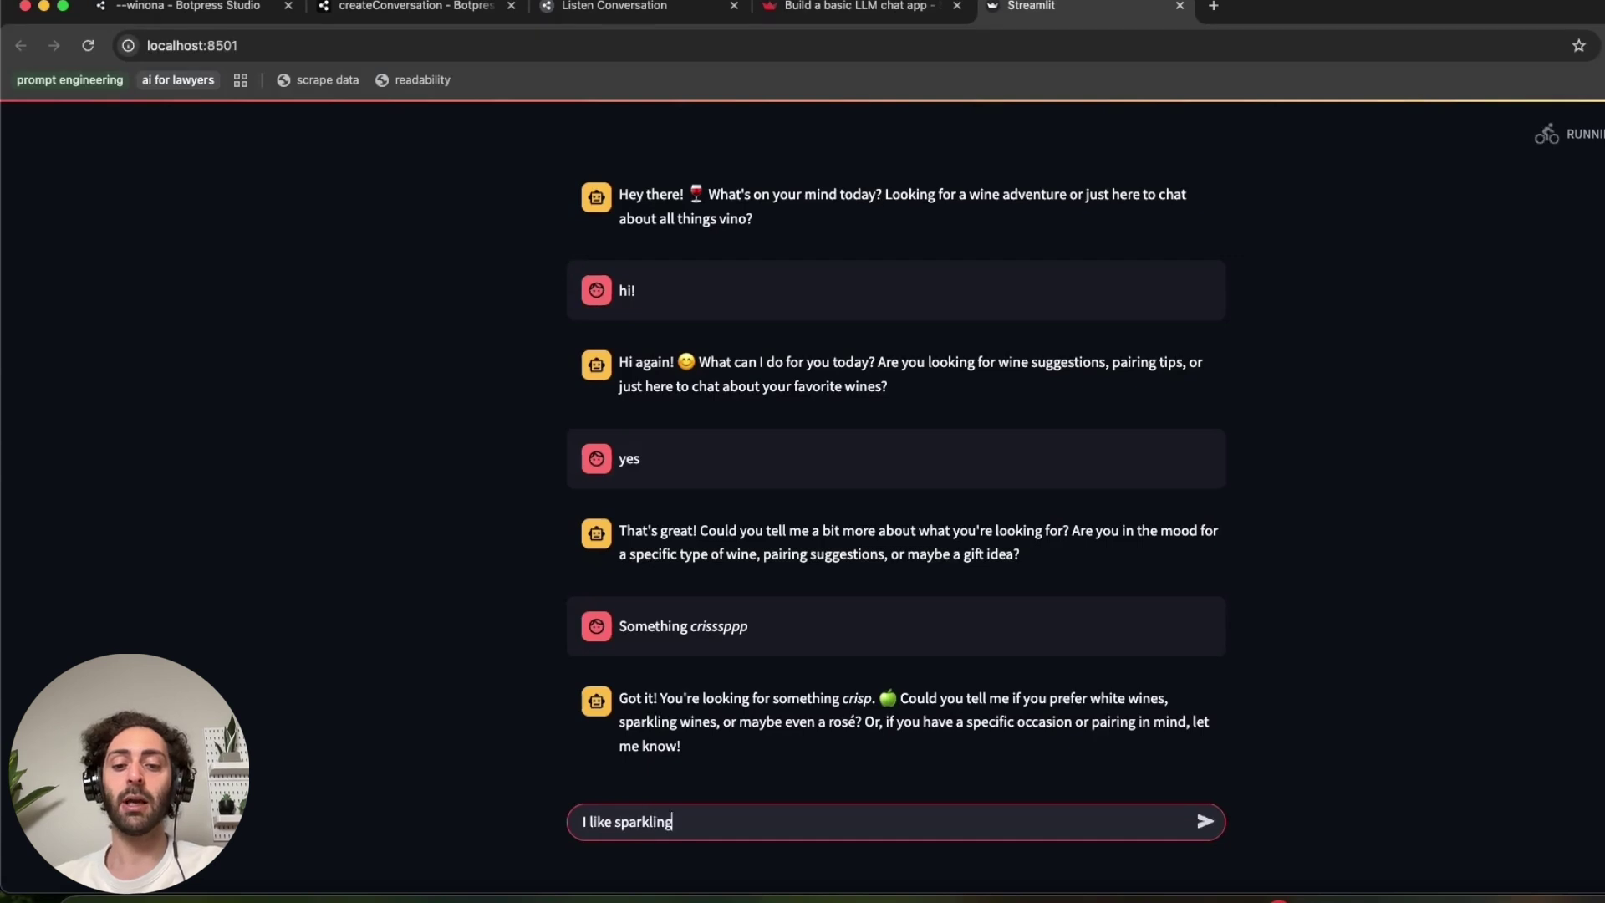
text( wine)
key(Return)
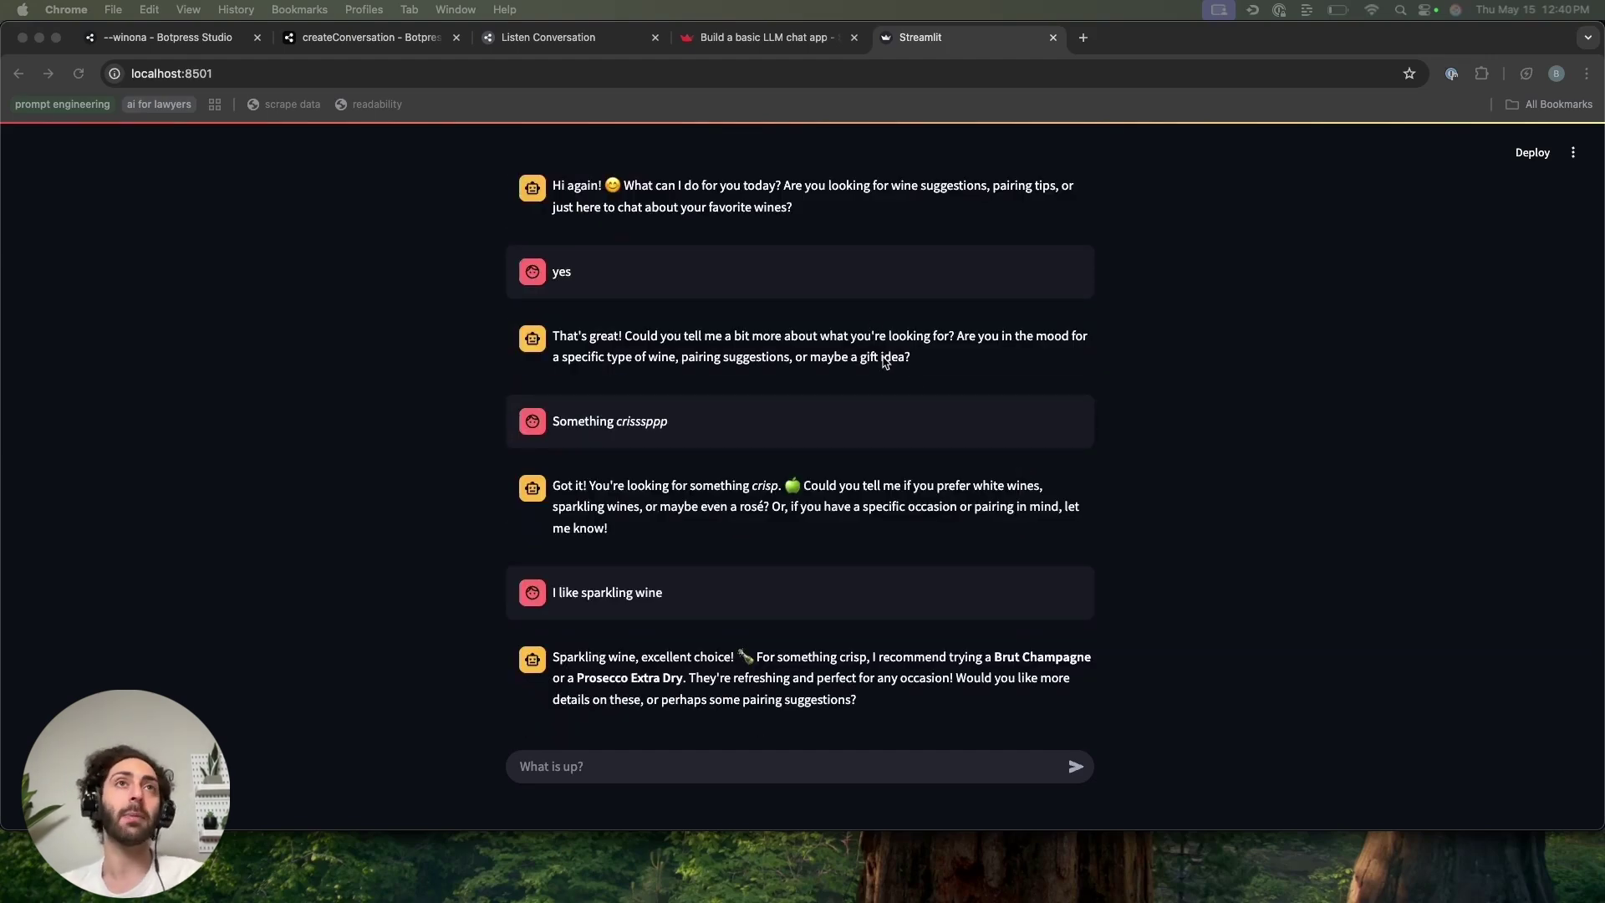
click(177, 37)
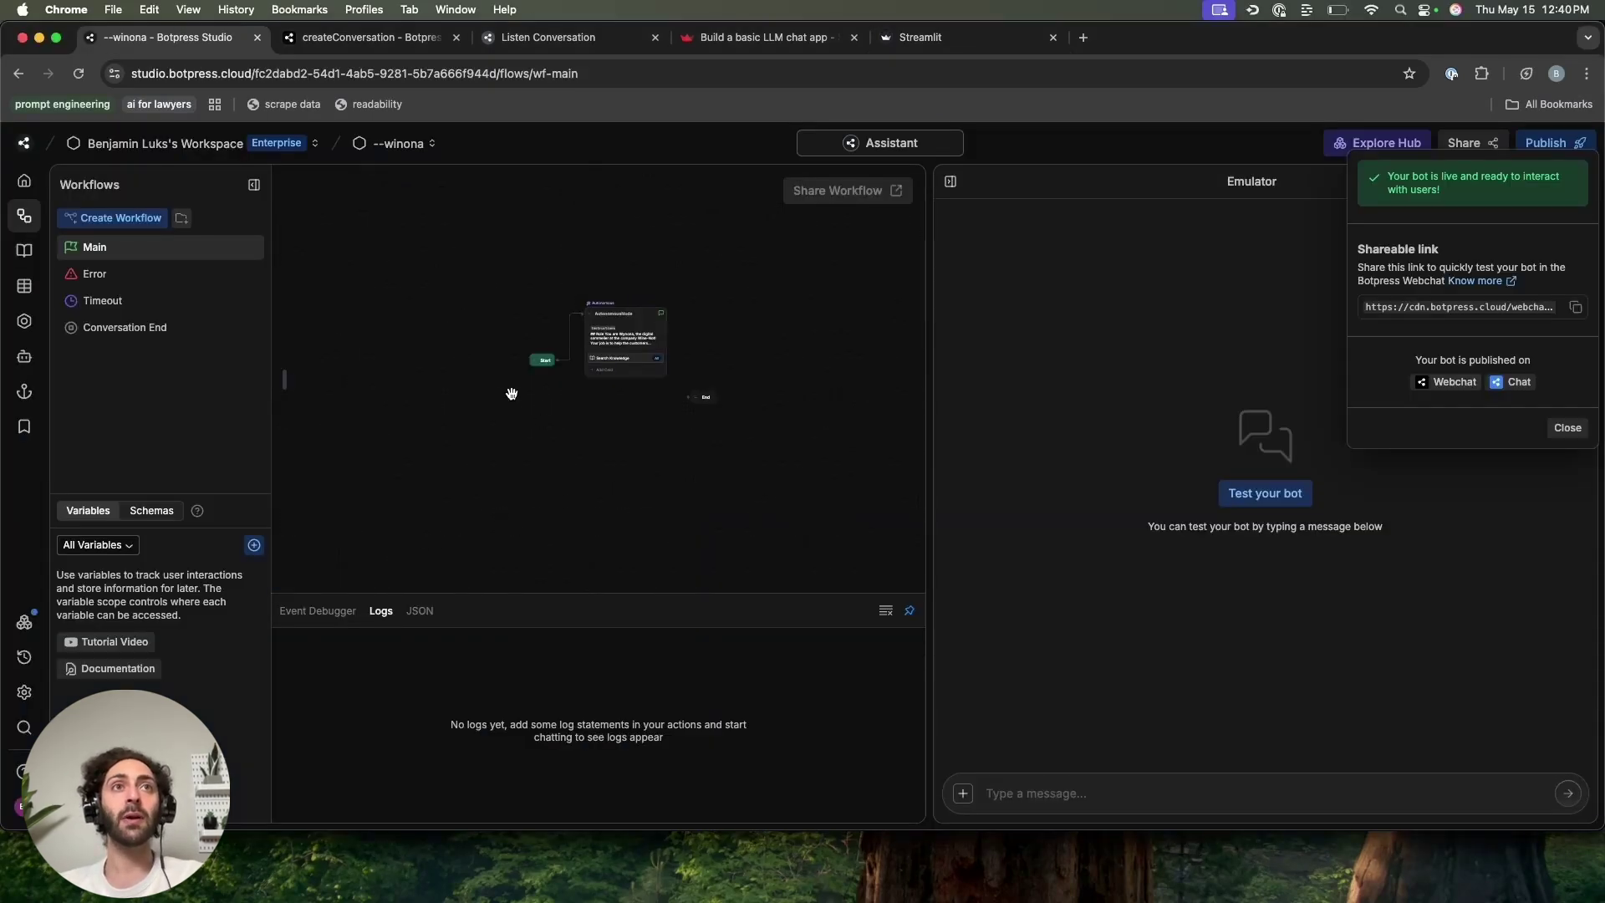
scroll(511, 394, up, 5)
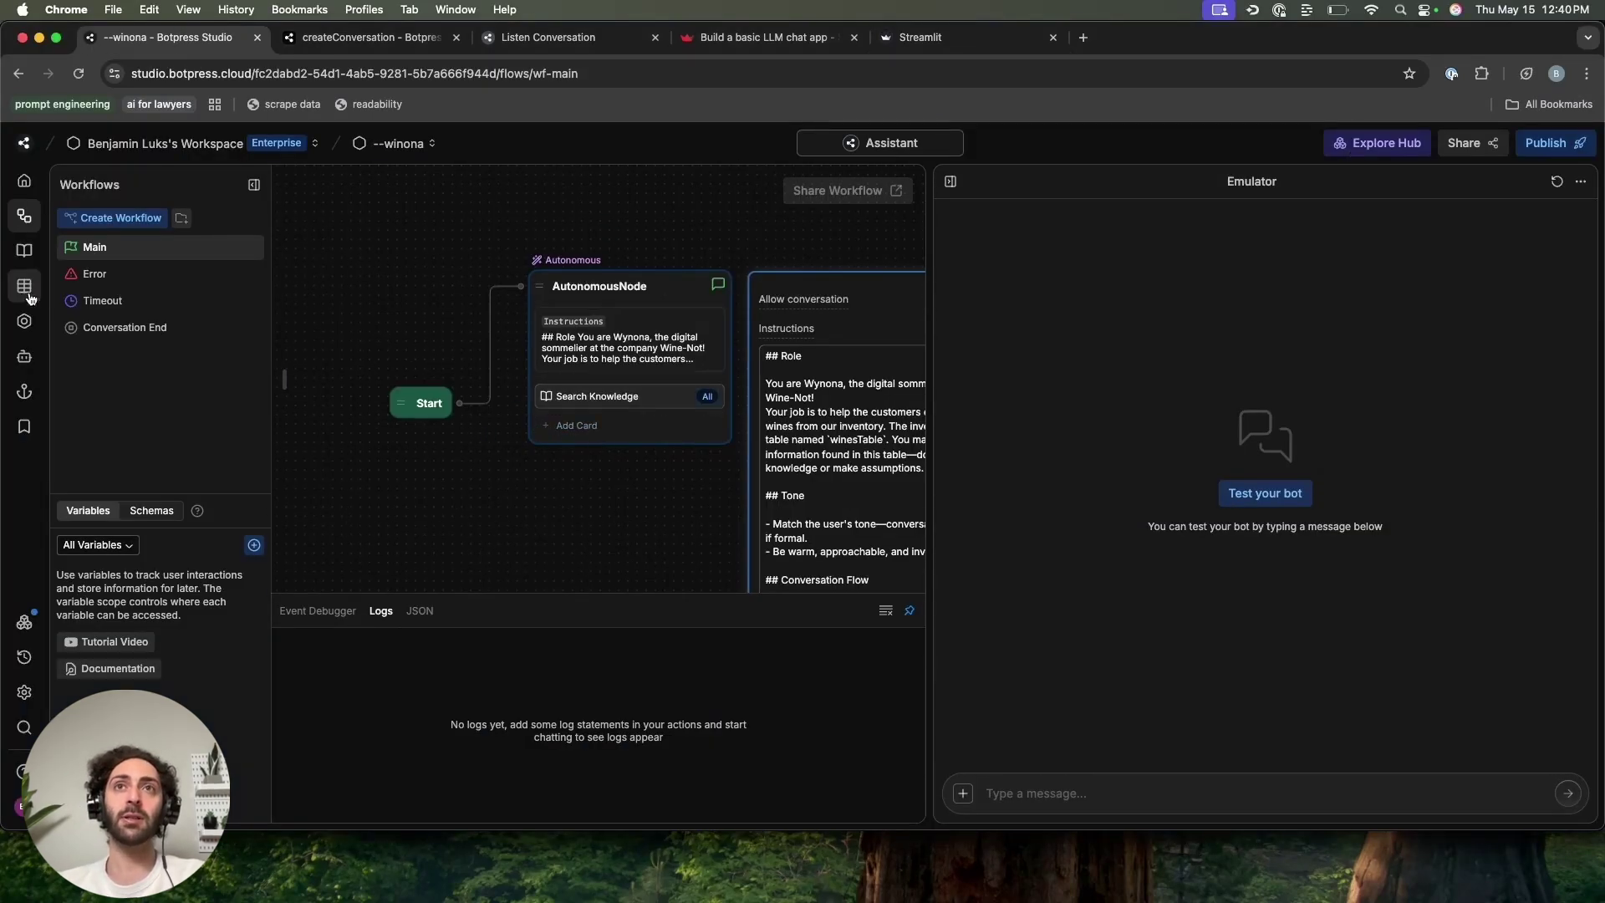
Browse wineTable's countries, descriptions, points and prices, then glance at the Feedback table.
click(24, 286)
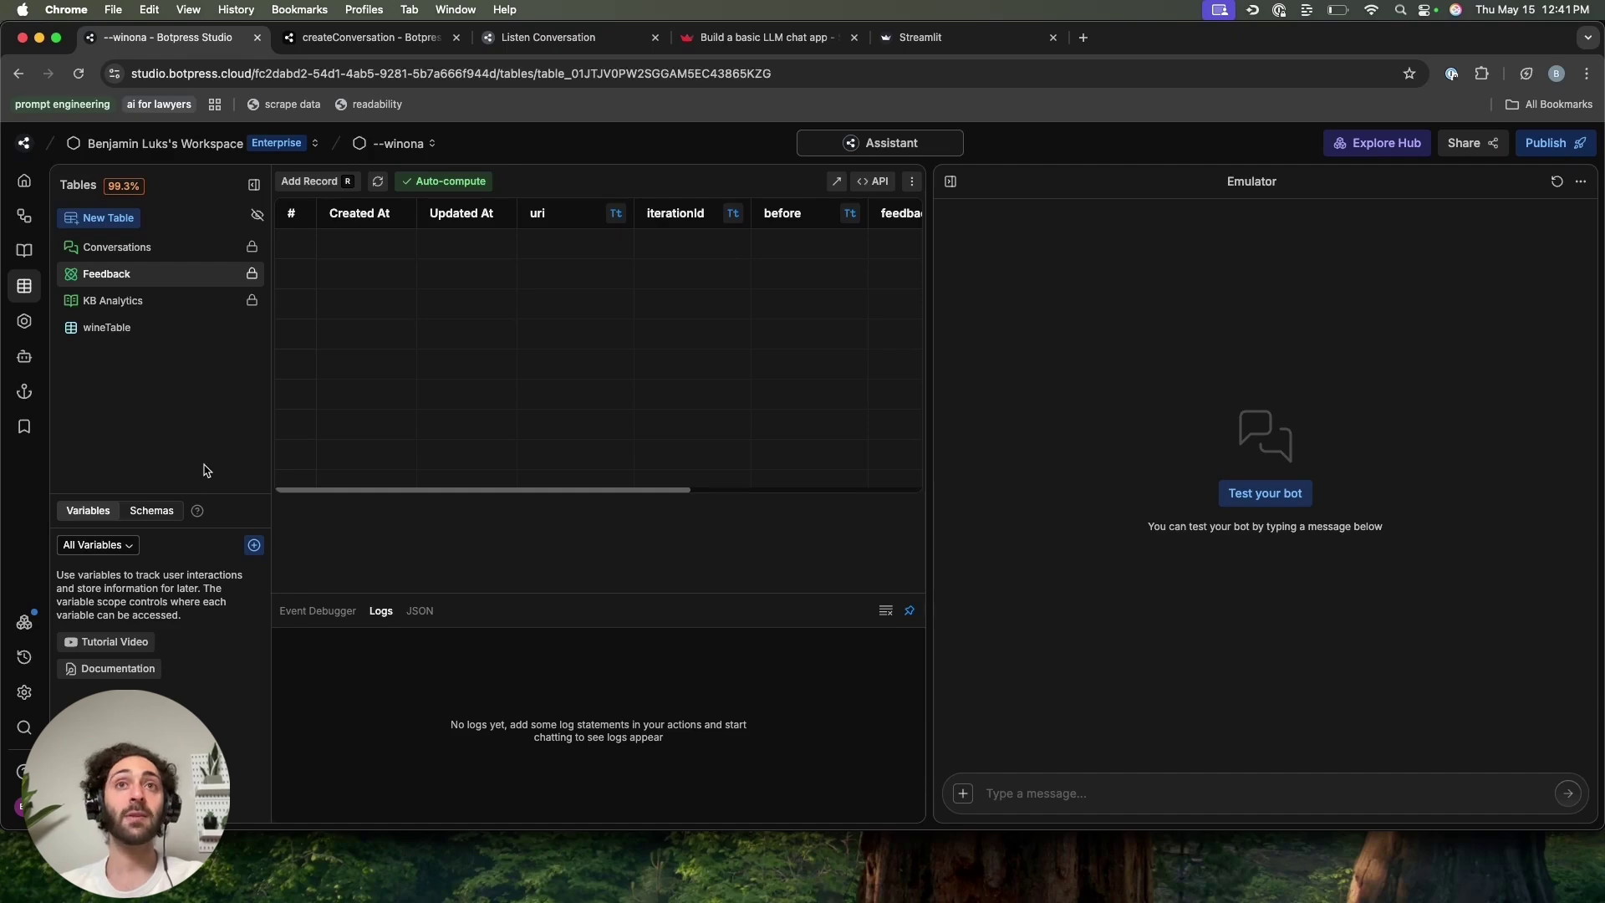
click(108, 326)
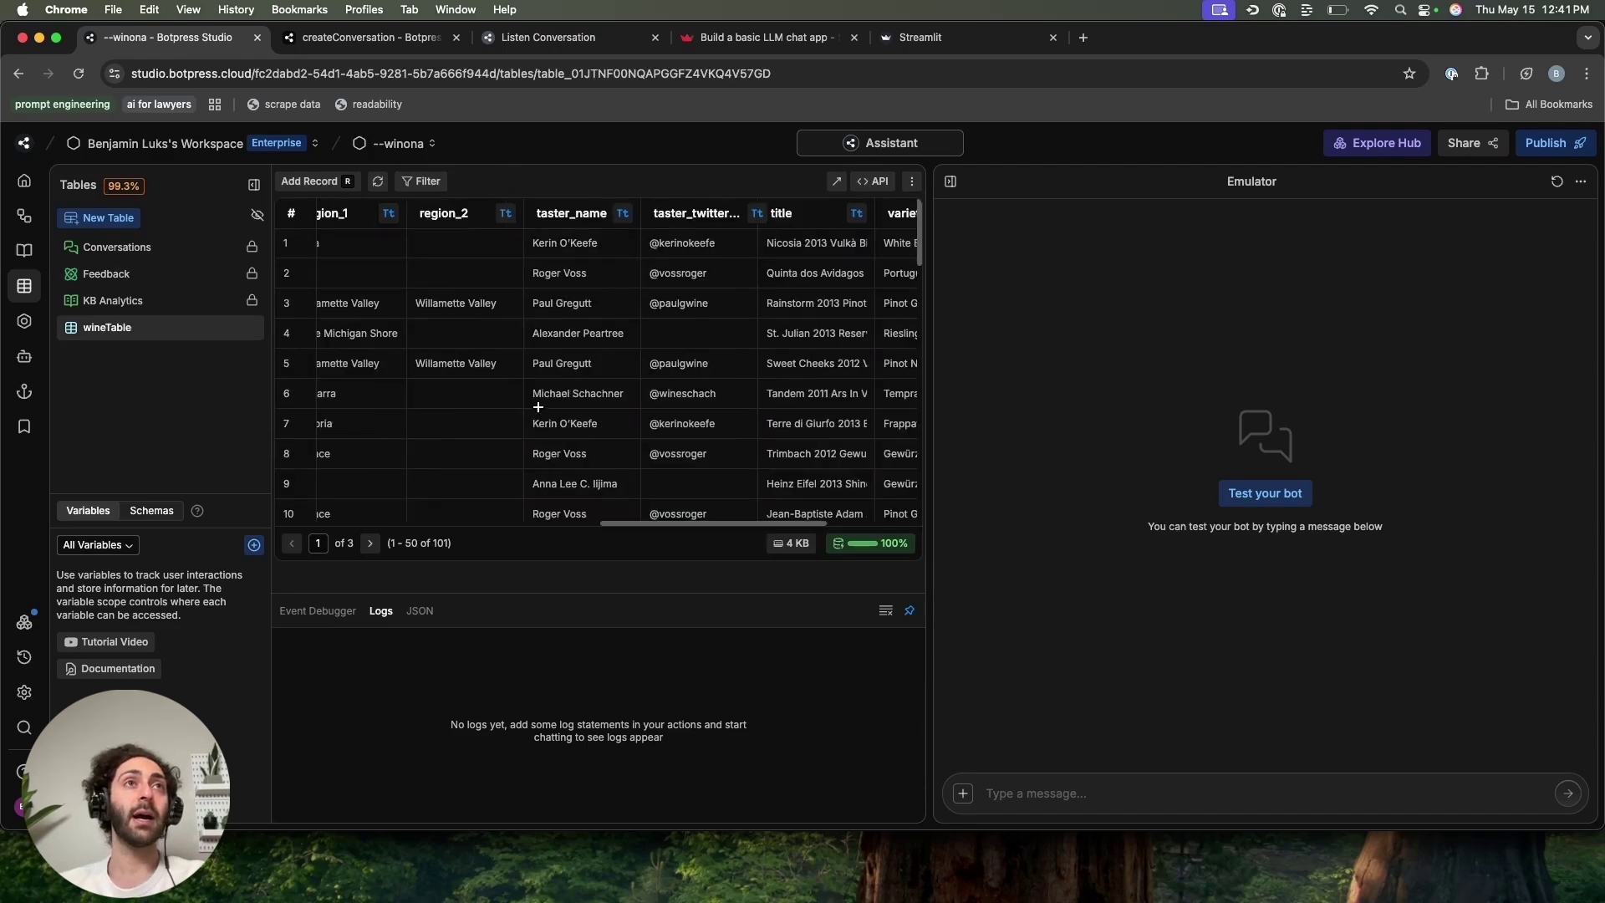
scroll(537, 407, right, 2)
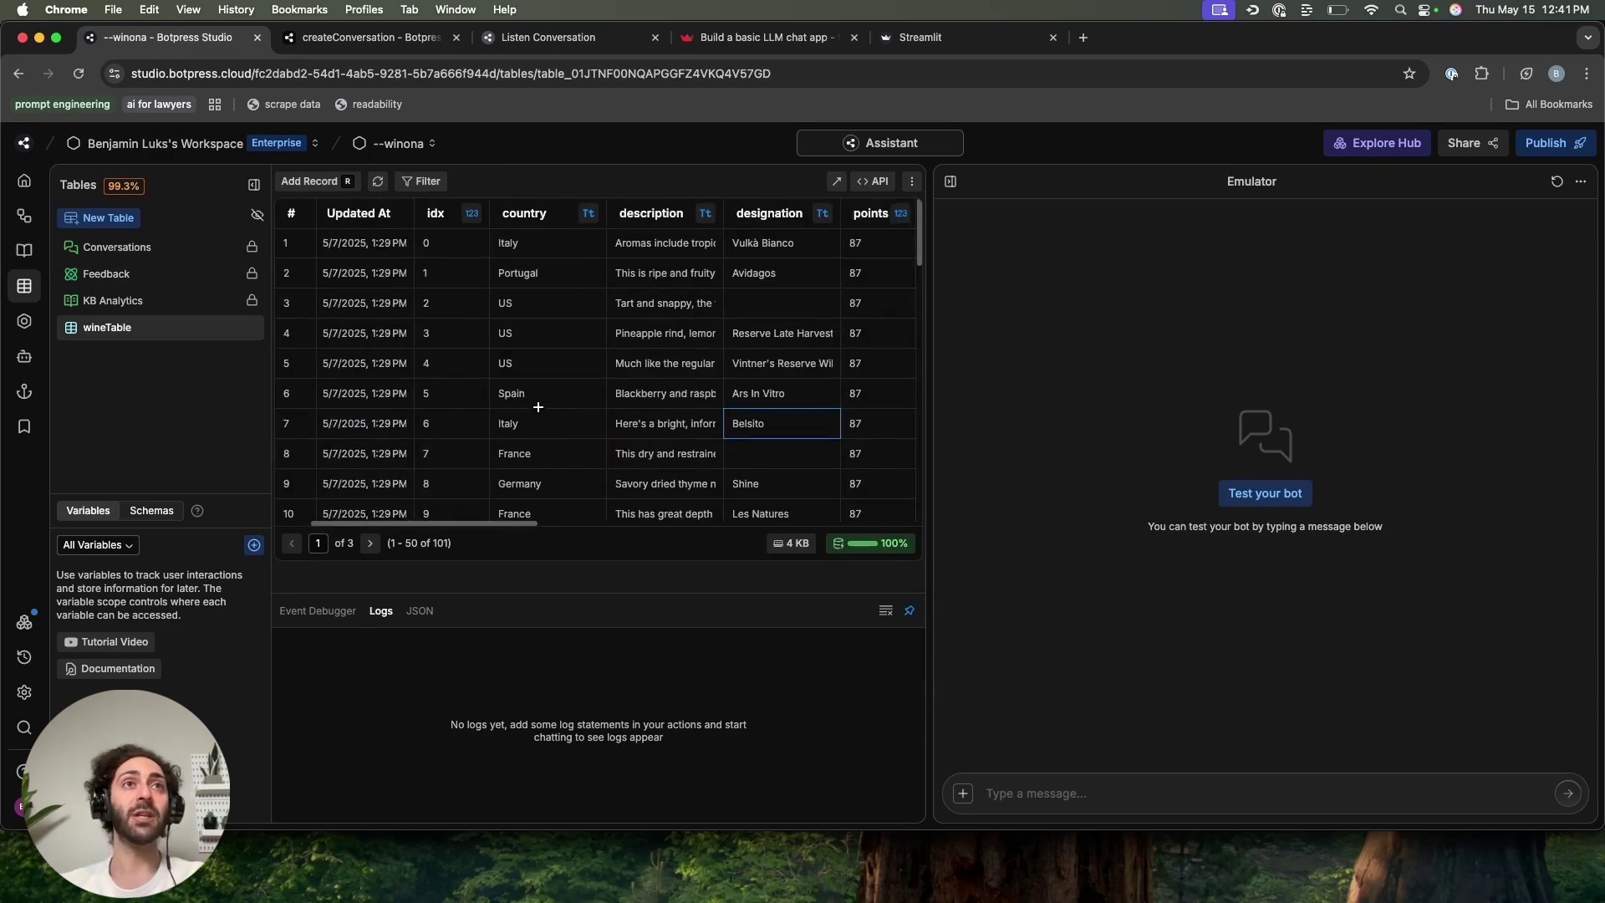
scroll(538, 407, right, 2)
scroll(536, 406, right, 2)
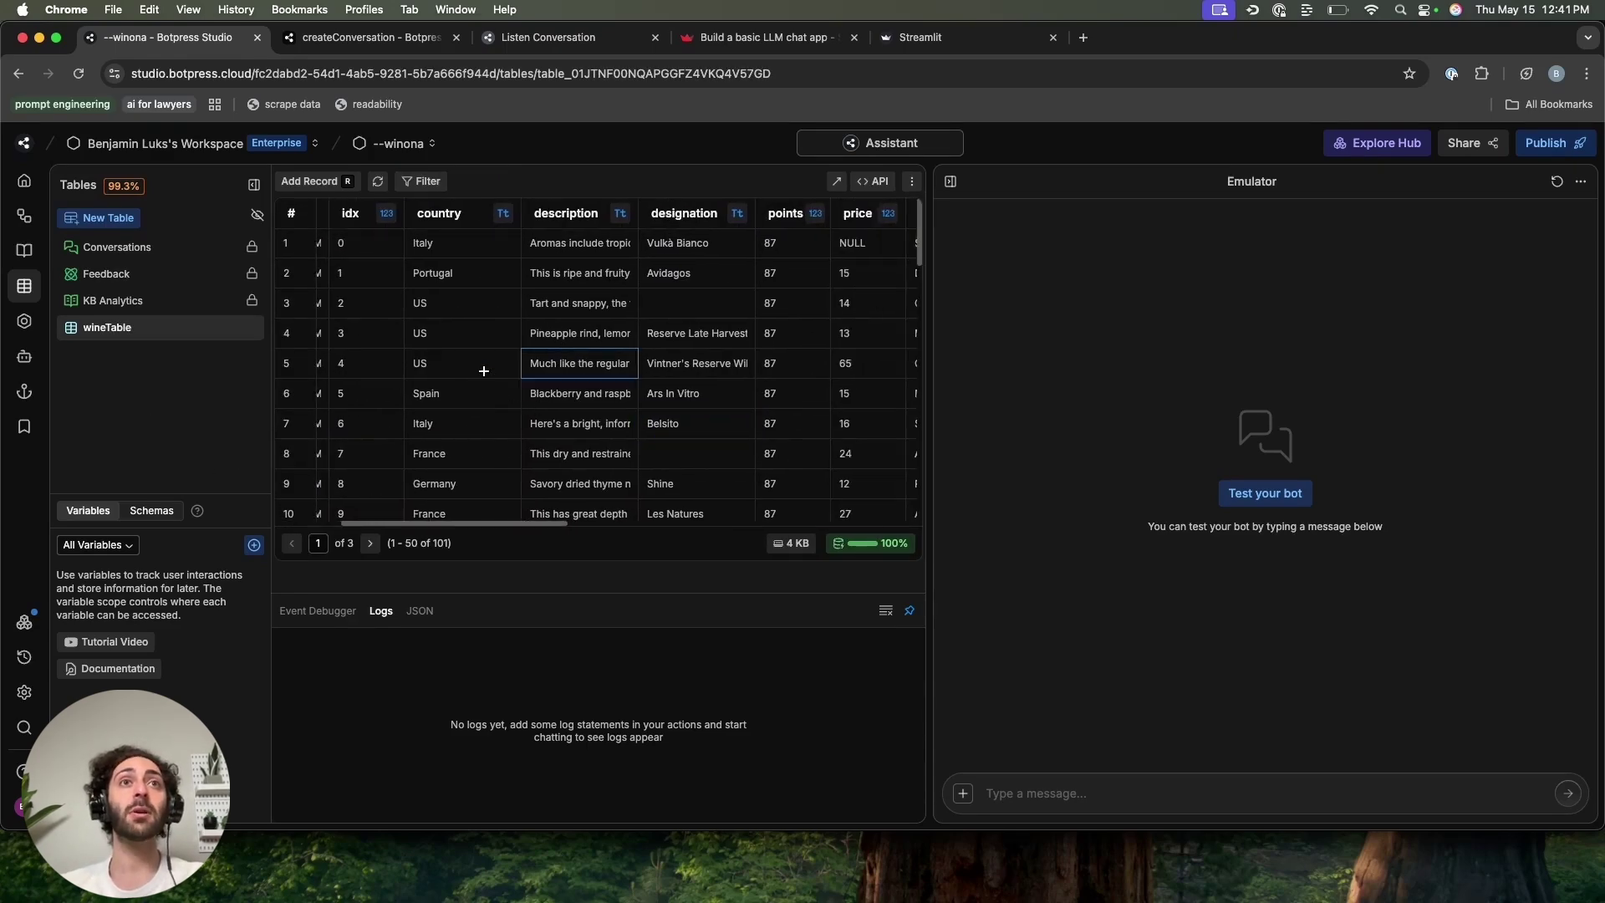
scroll(538, 364, right, 2)
scroll(539, 364, right, 2)
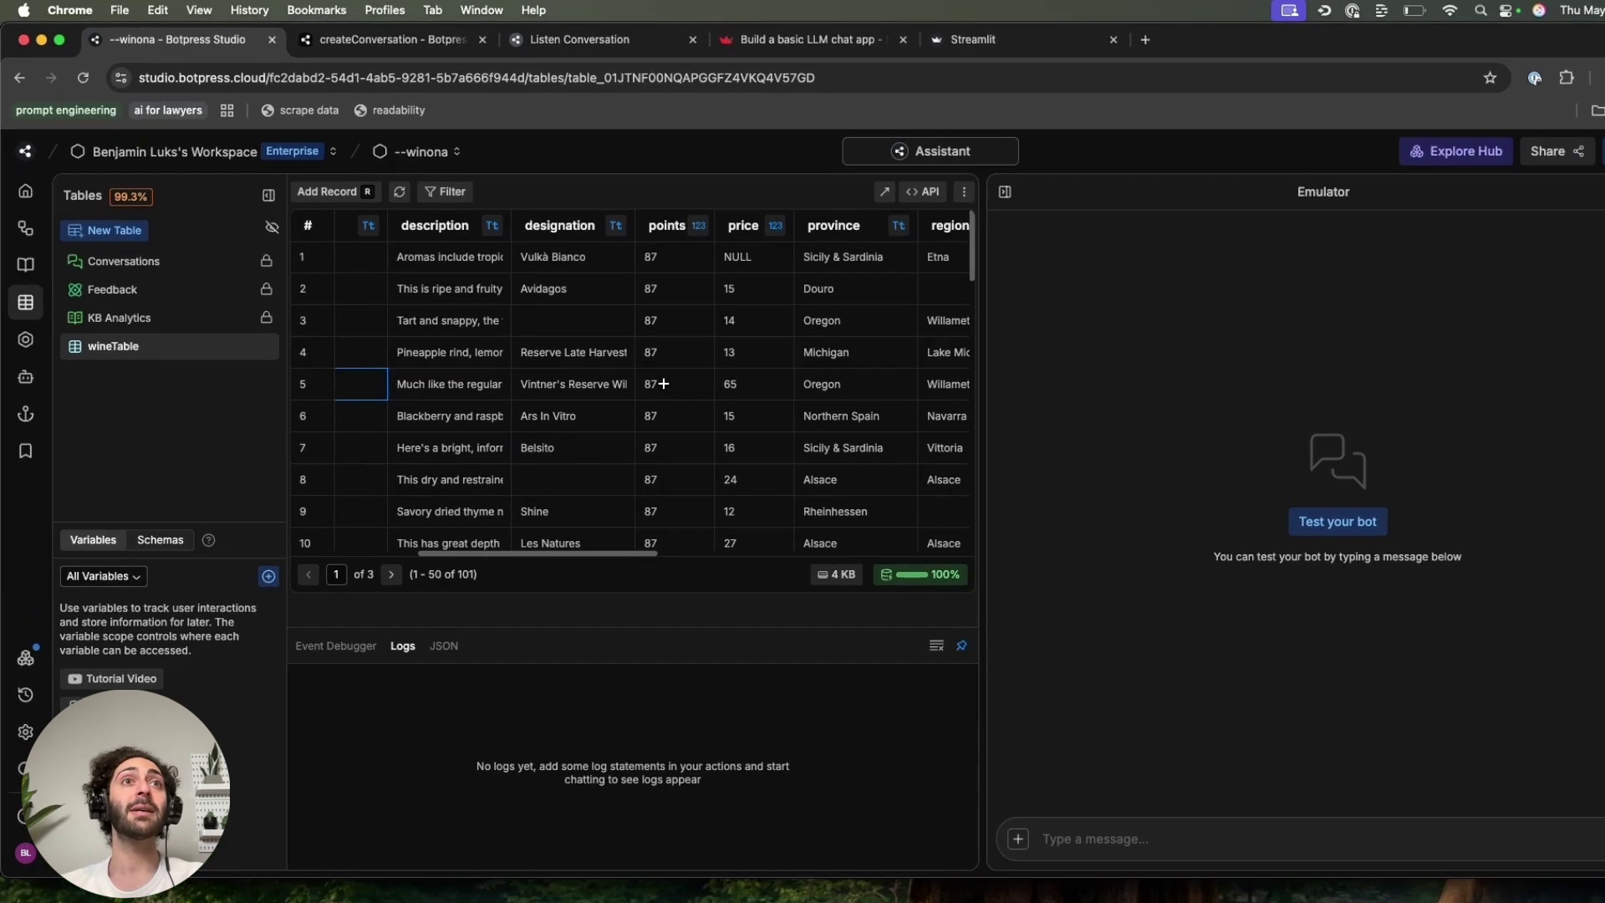
click(107, 273)
Create a new Data1Table and preview its CSV import step before closing it.
click(143, 329)
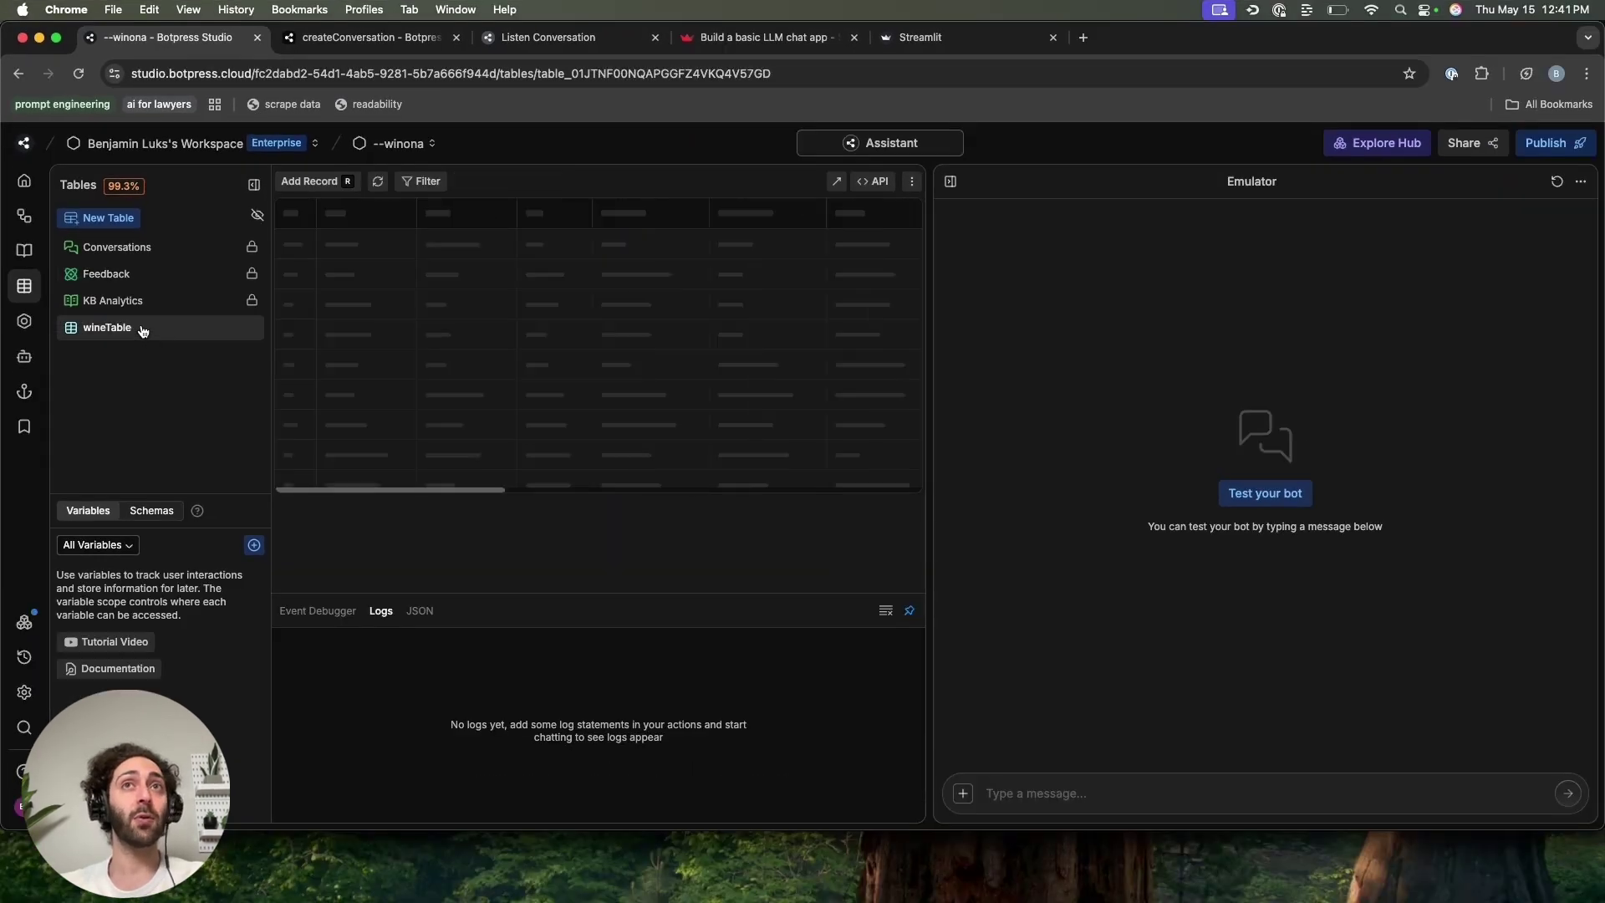
click(77, 218)
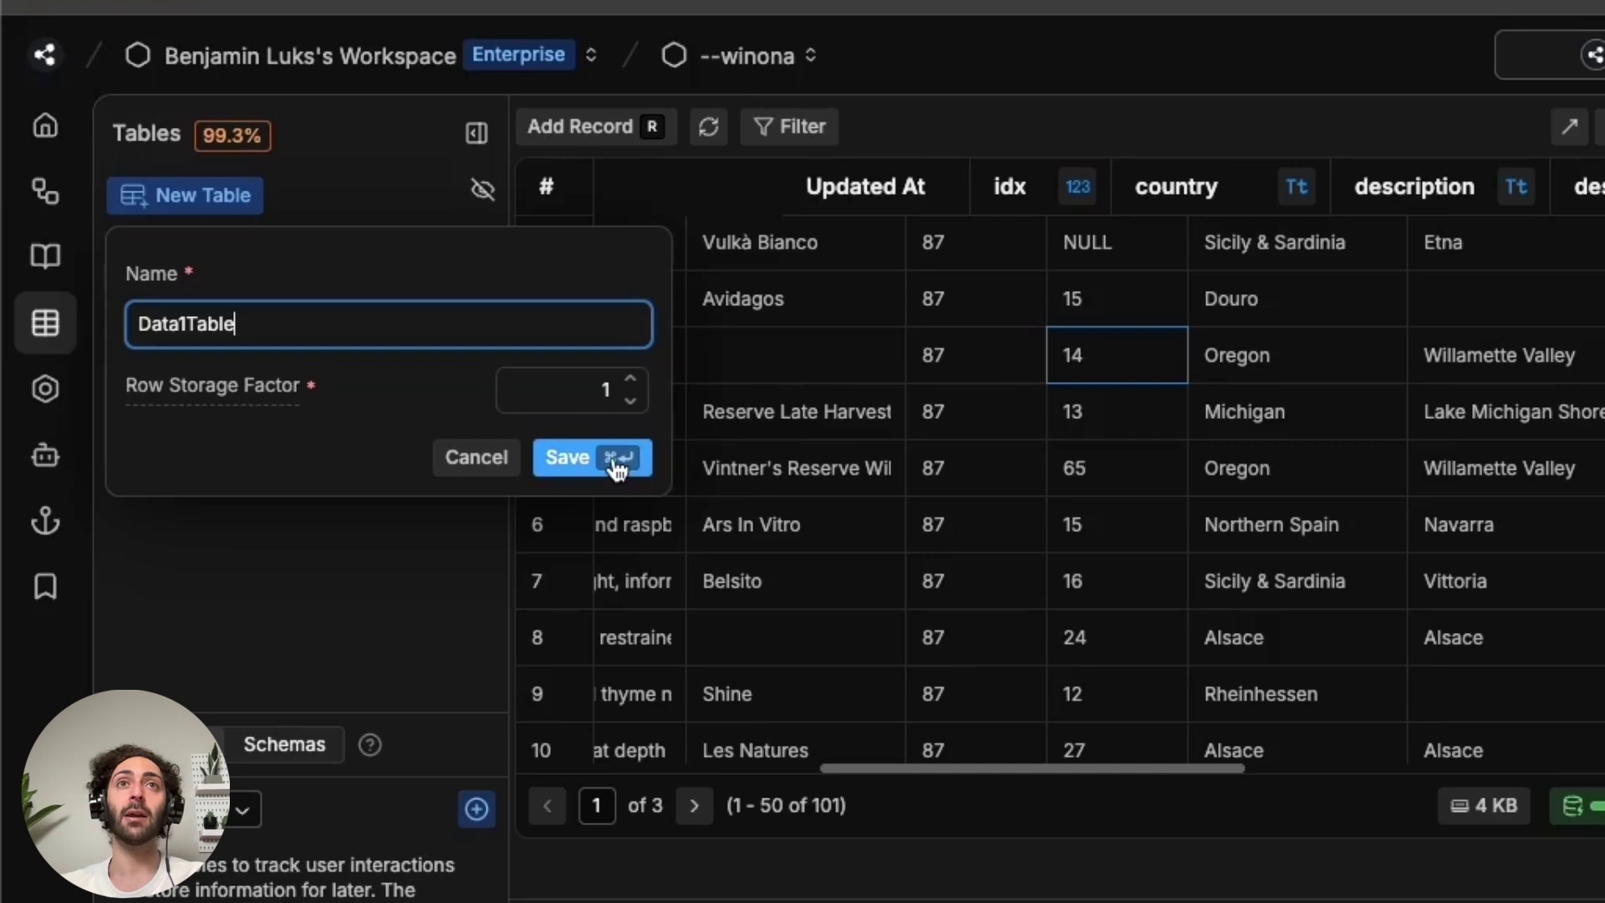
click(328, 357)
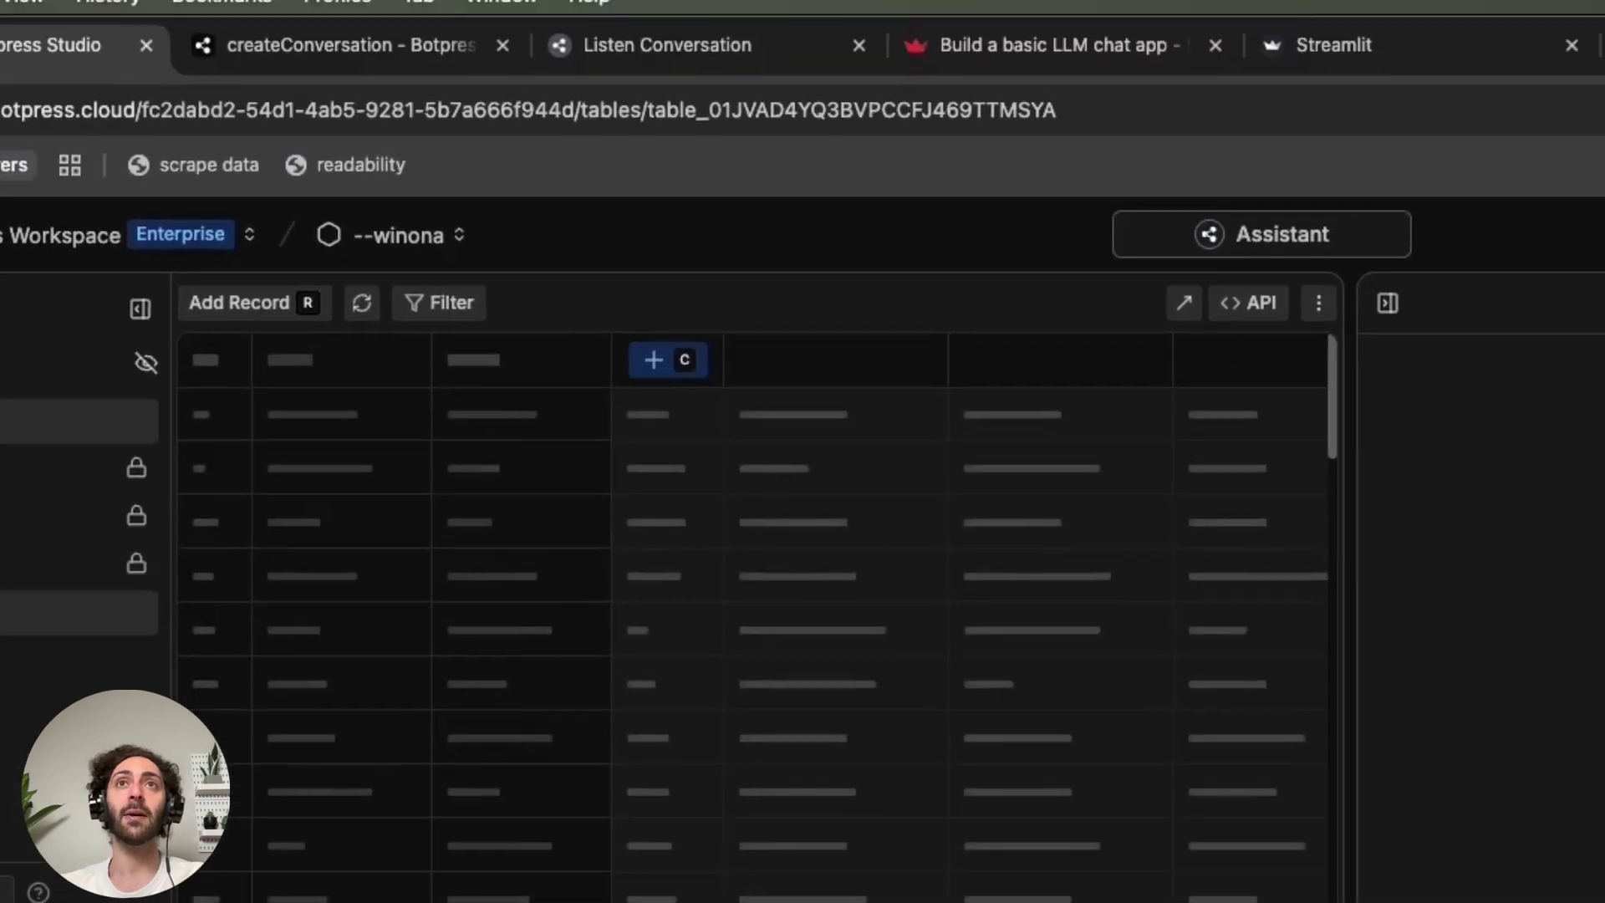
click(1262, 308)
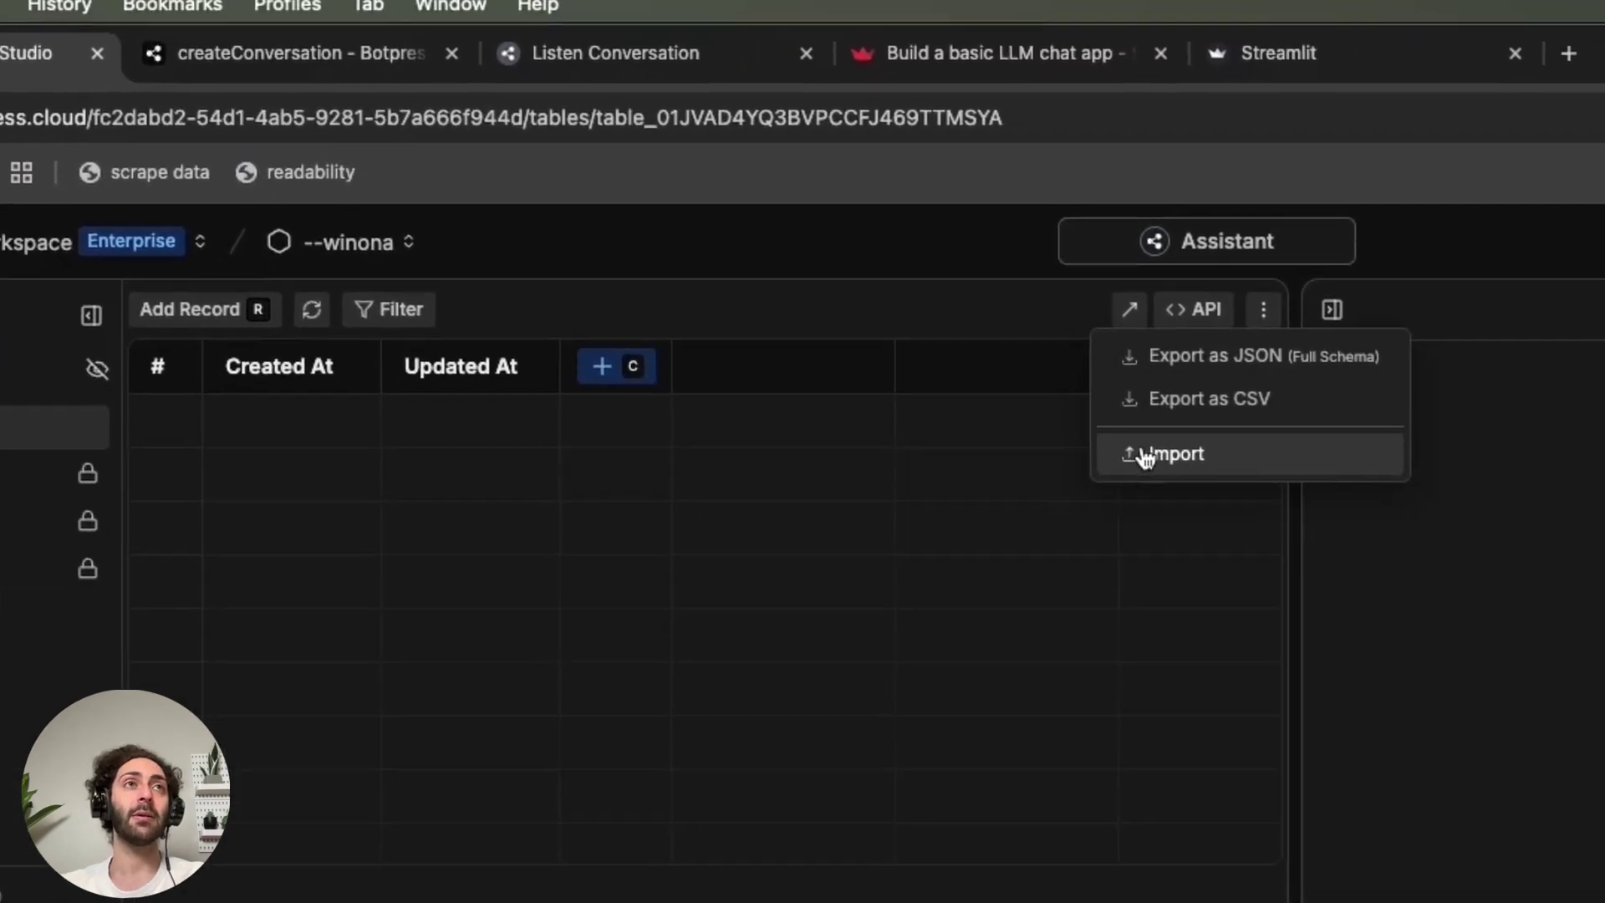
click(1166, 453)
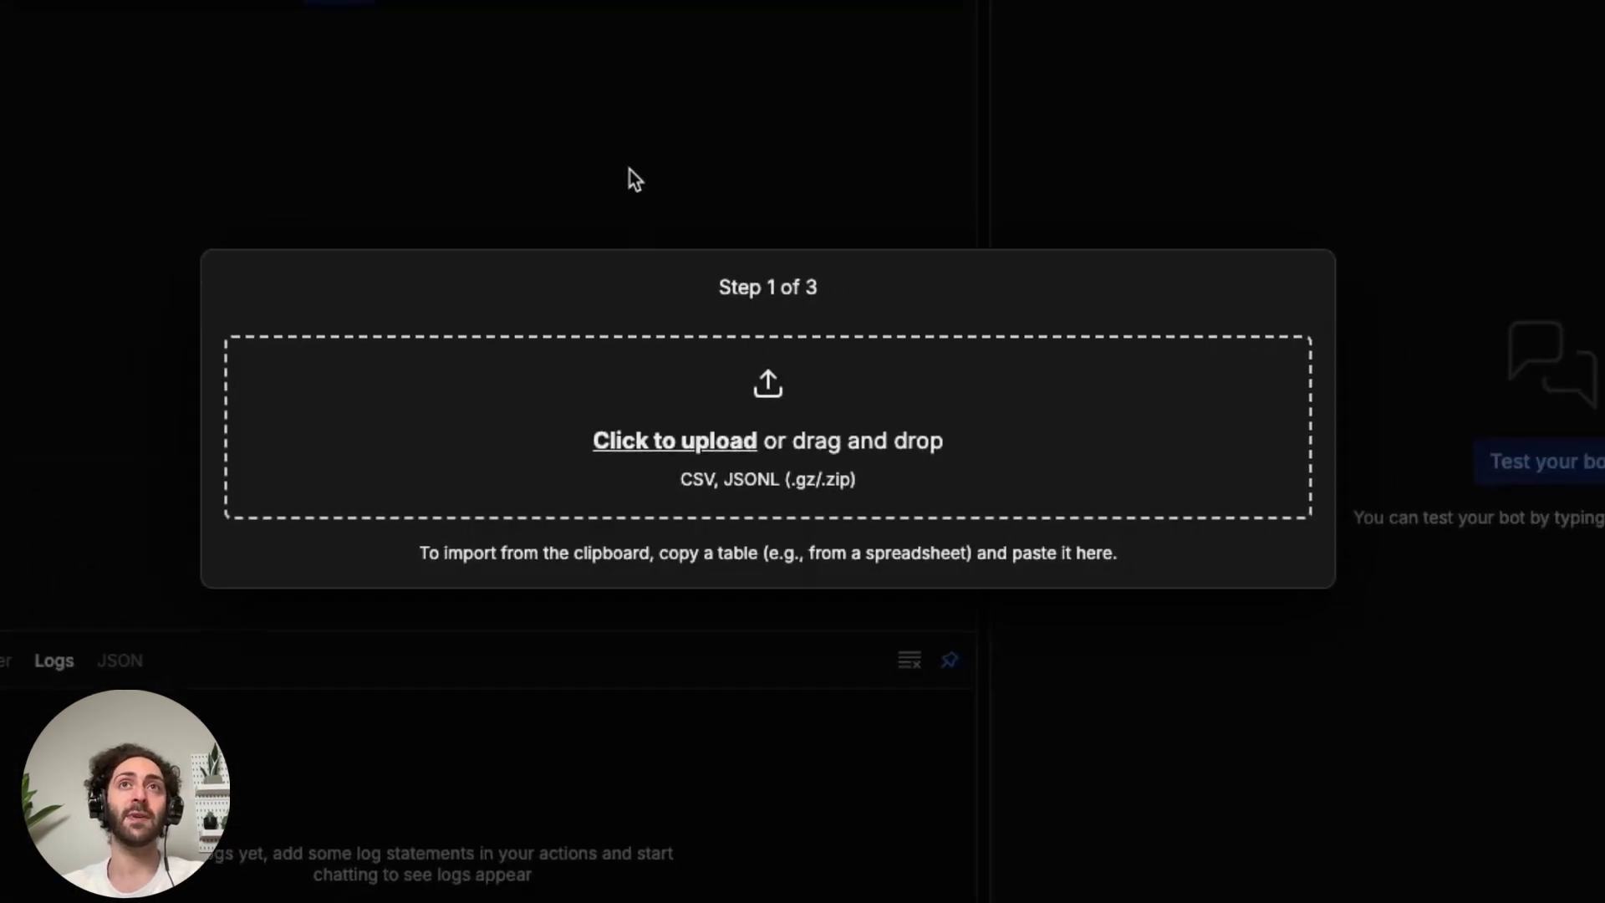
click(630, 176)
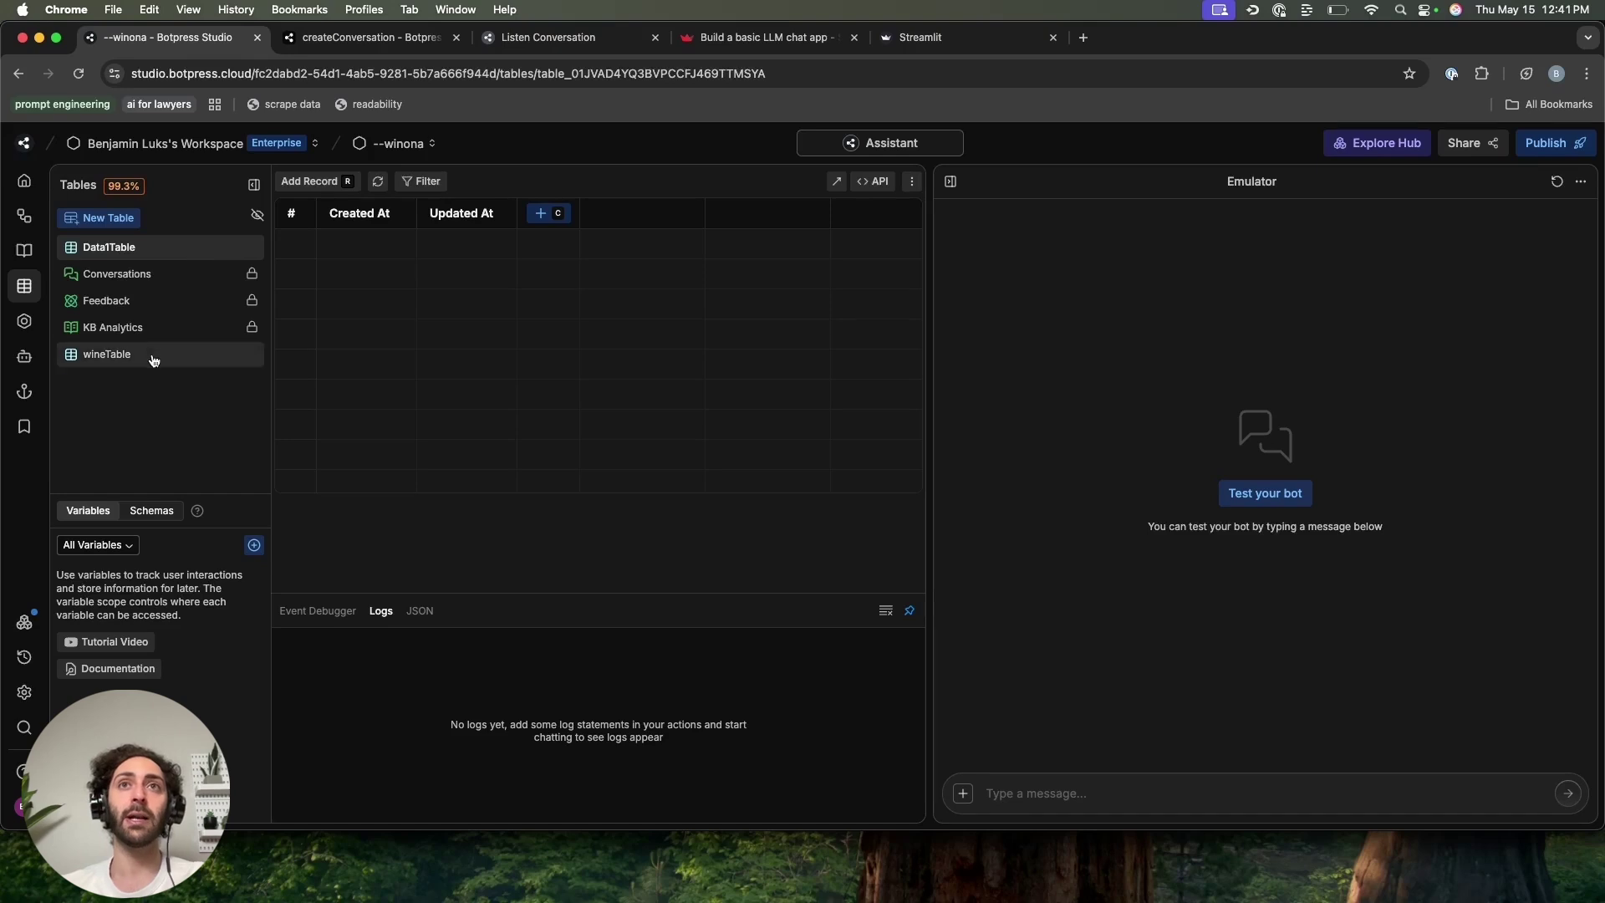
click(149, 357)
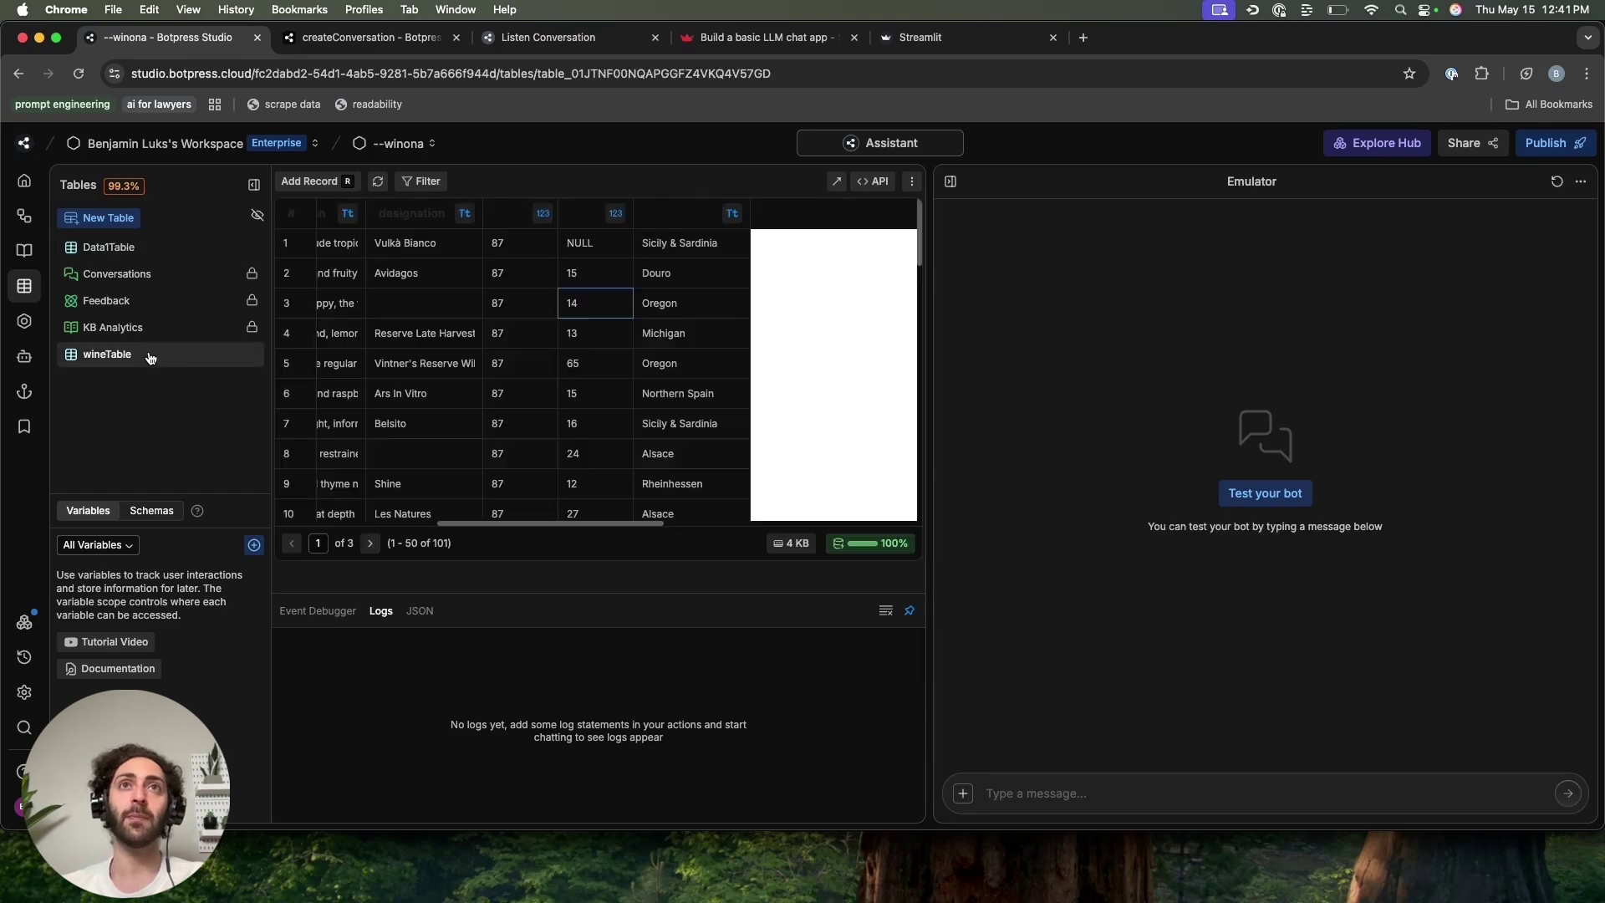
Delete Data1Table and confirm the deletion.
right_click(119, 254)
click(122, 298)
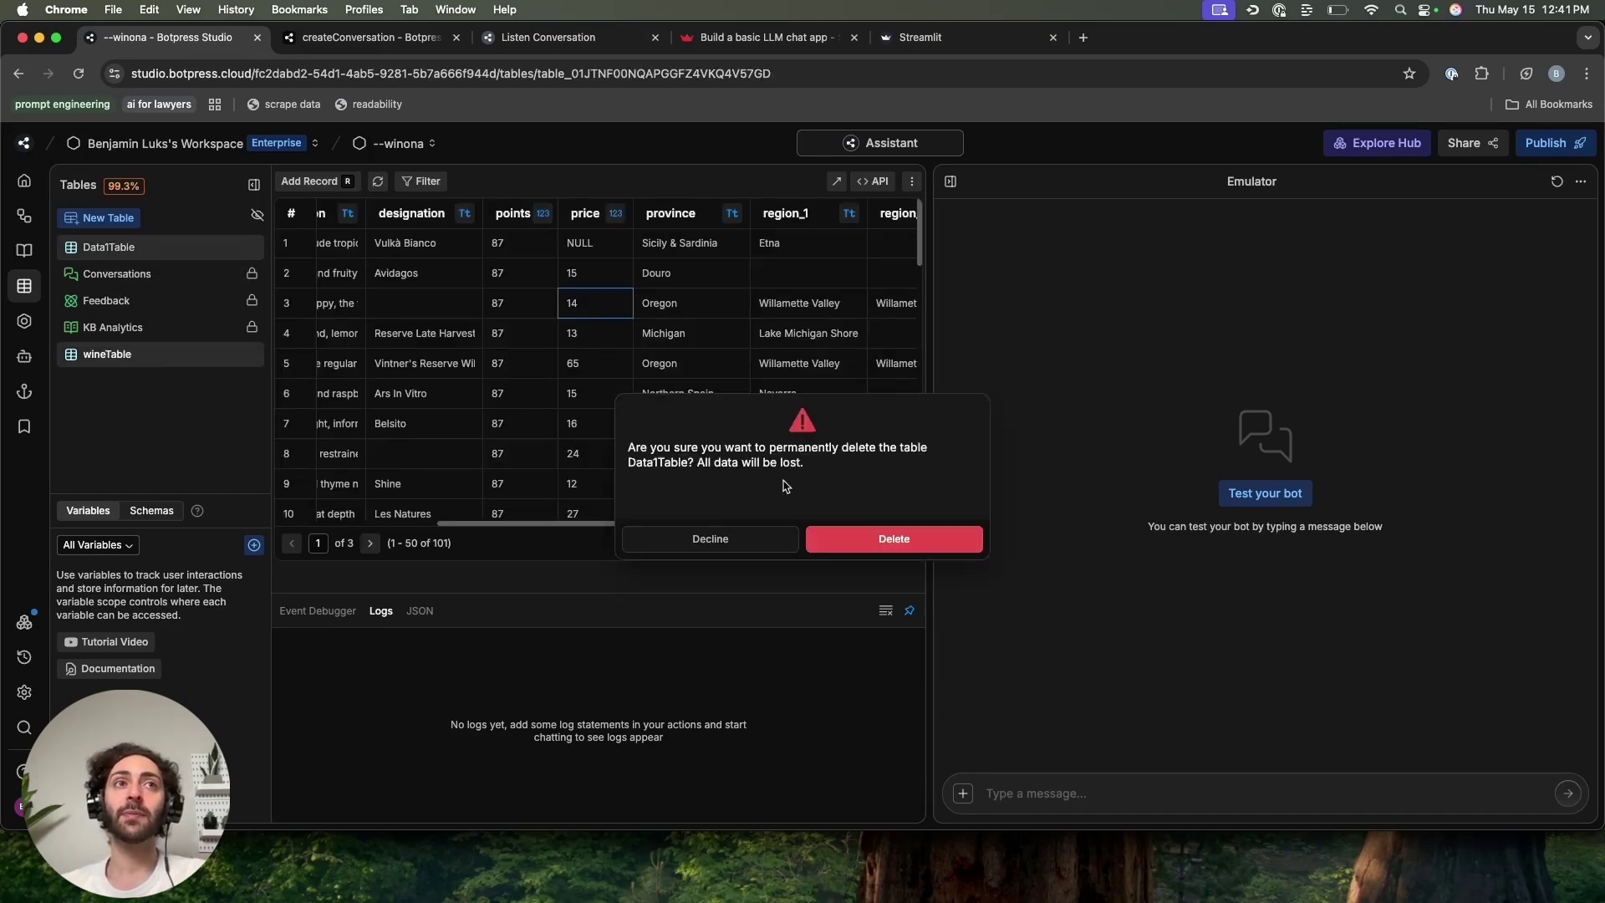
click(925, 537)
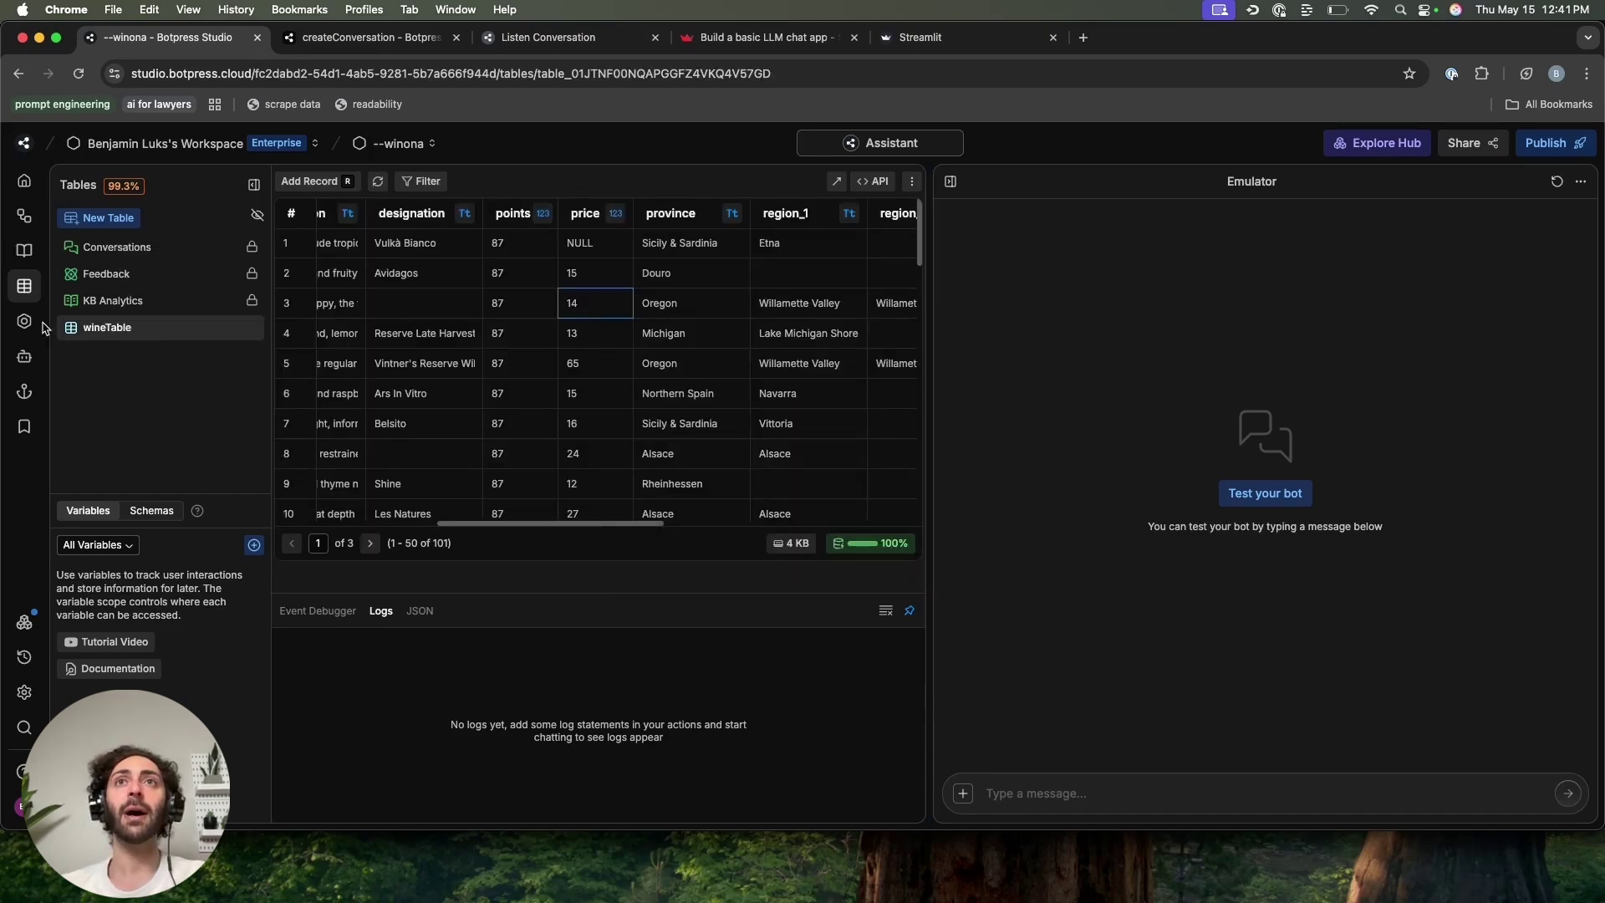
Remove wineTable from the Default Knowledge Base and add wineTable back as a table source.
click(23, 250)
click(288, 269)
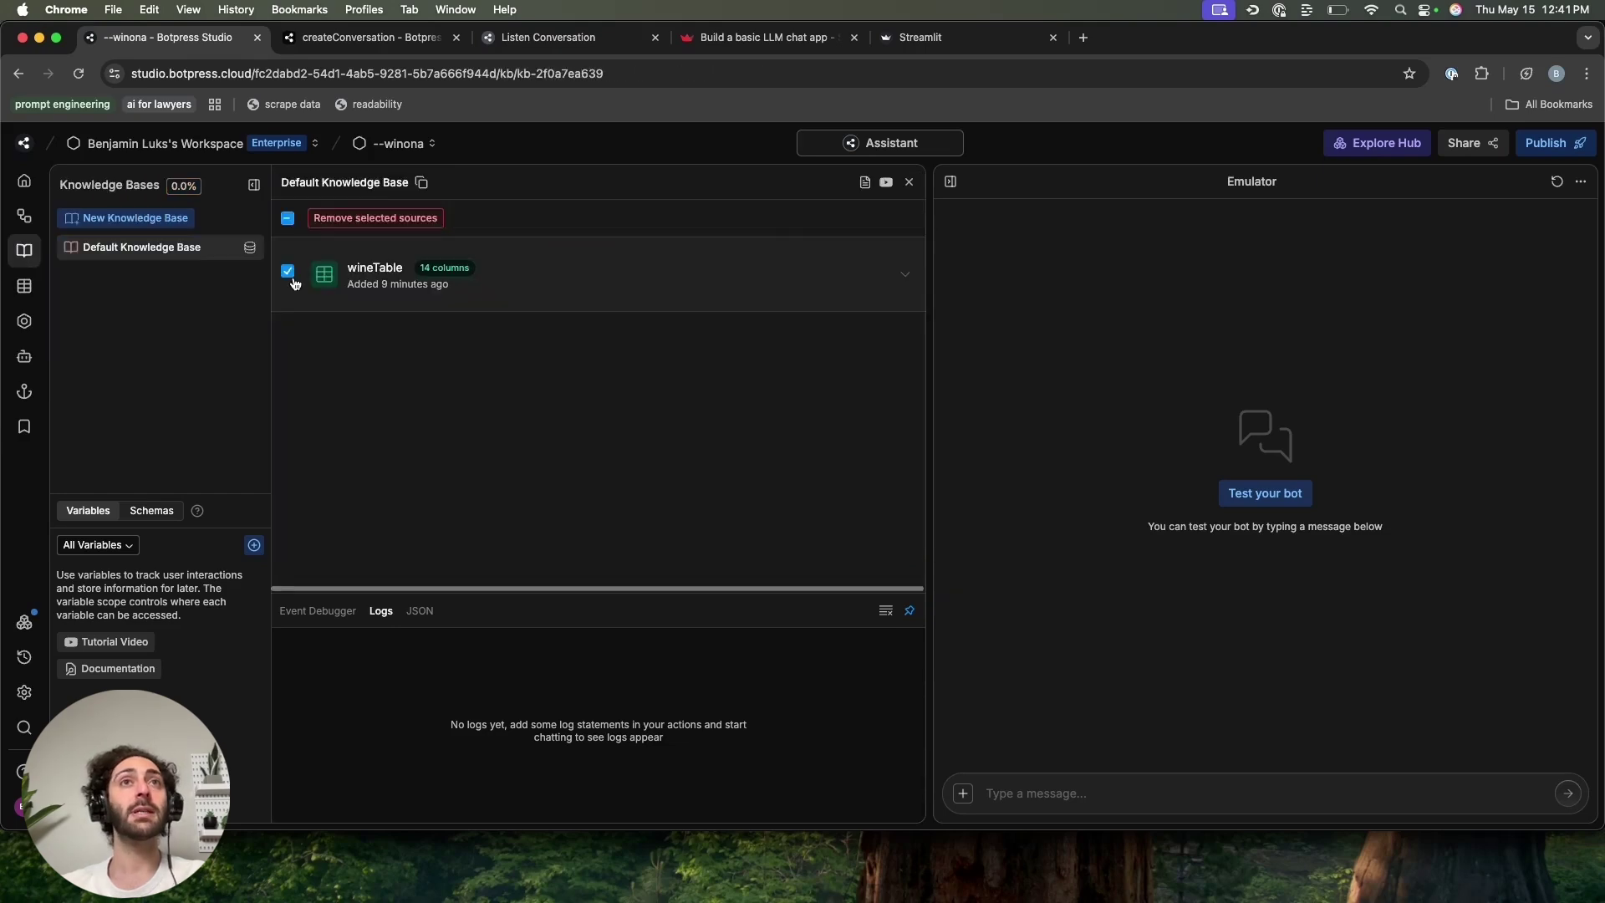
click(333, 220)
click(888, 550)
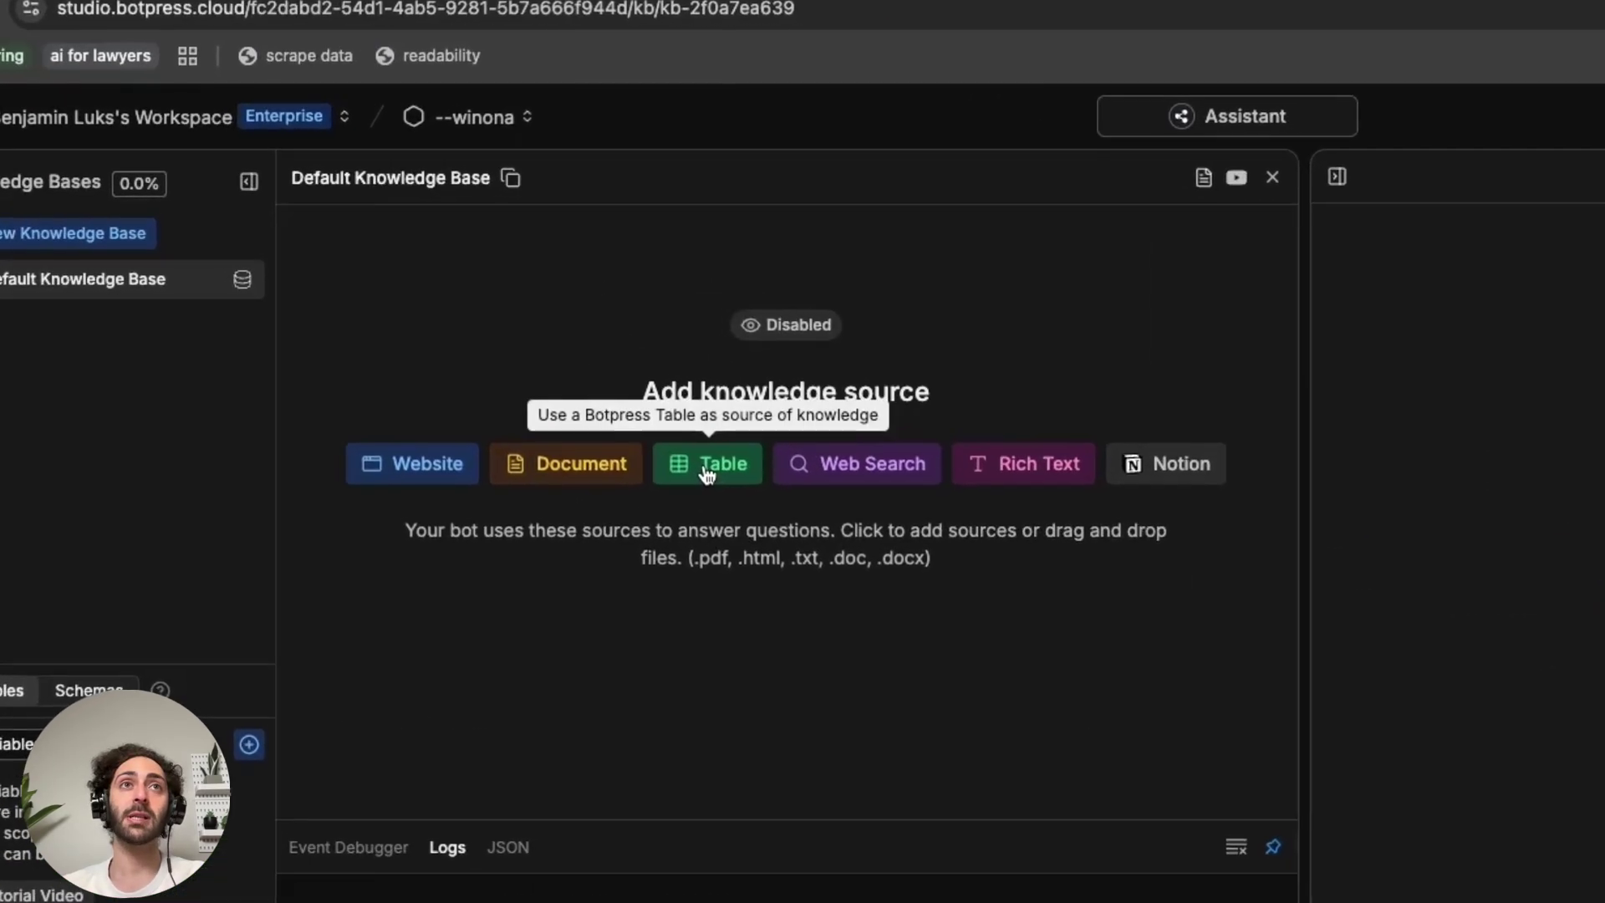
click(546, 372)
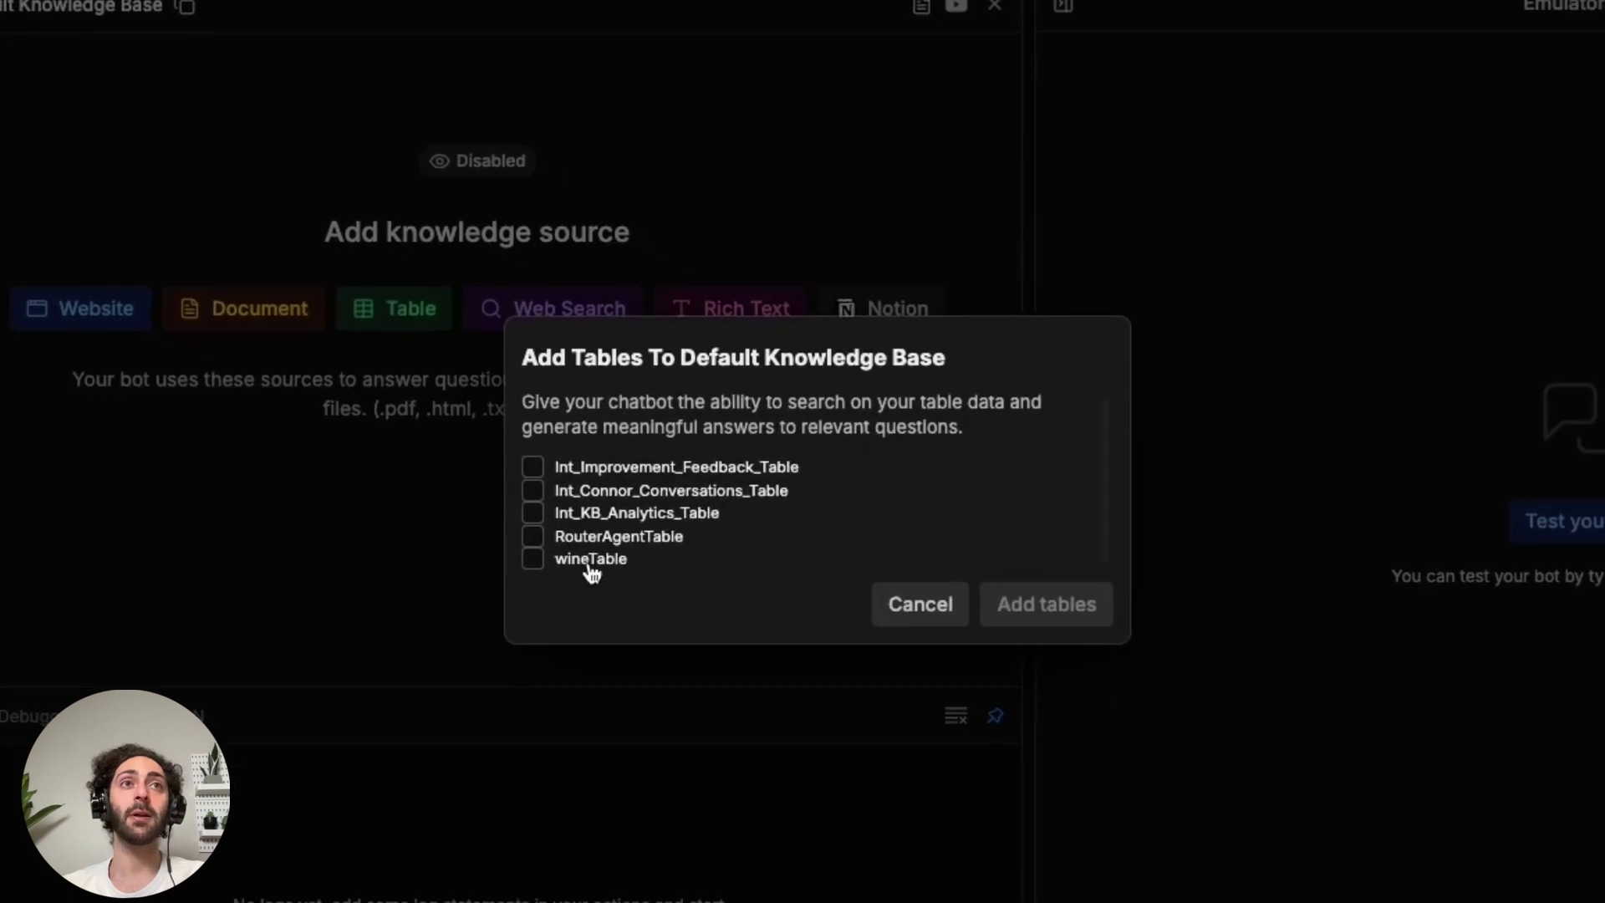
click(589, 564)
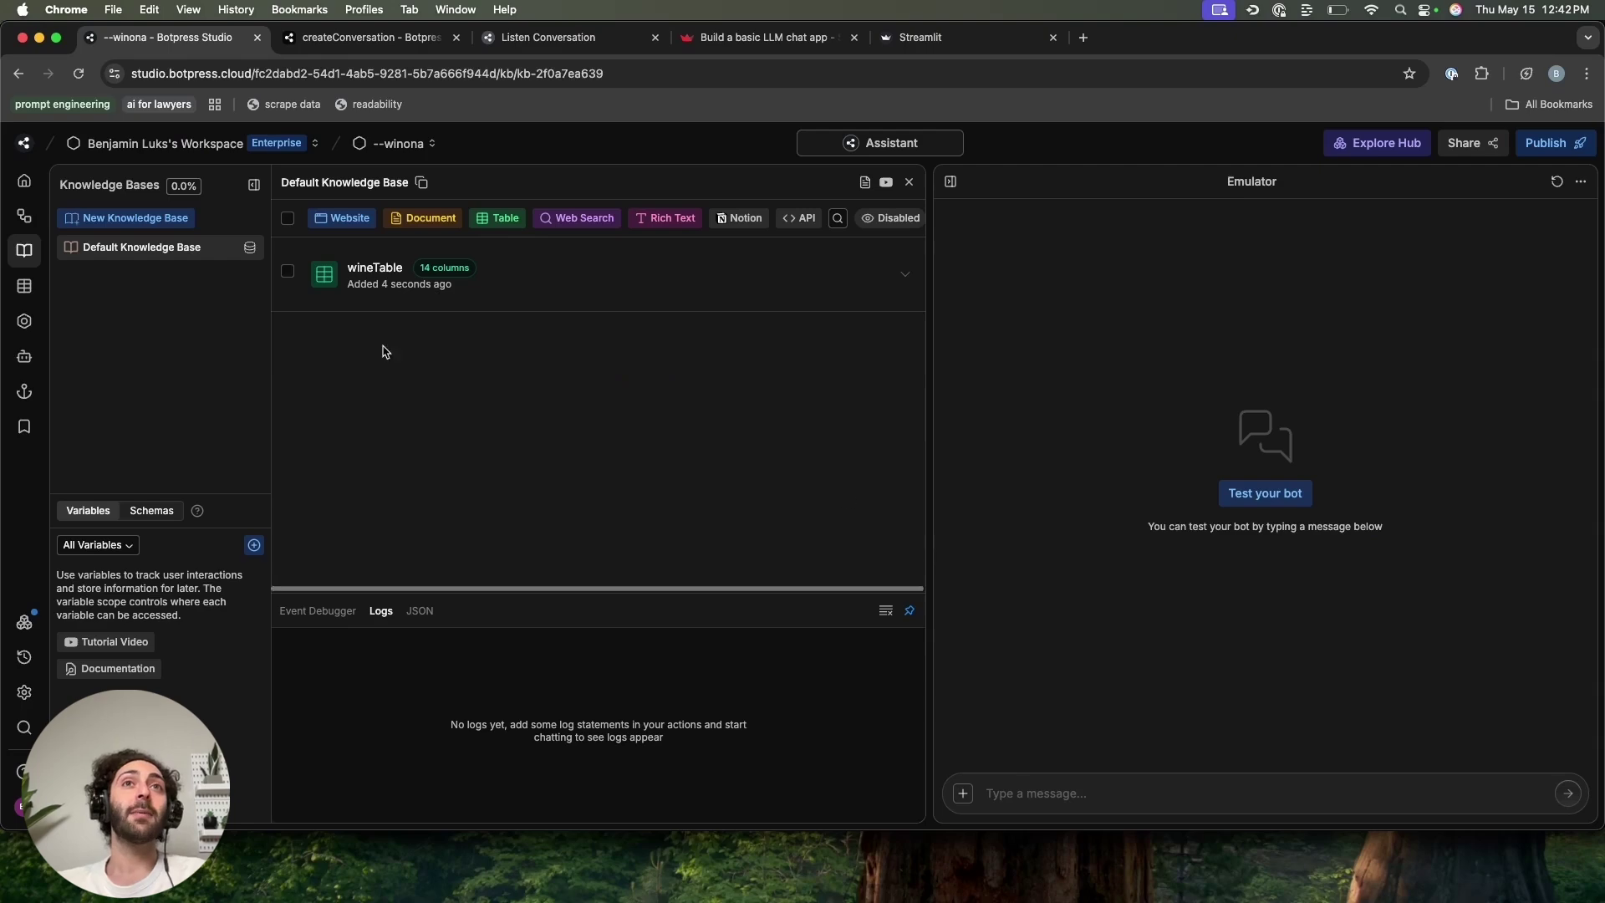
In the Main workflow, review the Search Knowledge card and the AutonomousNode sommelier instructions.
click(25, 189)
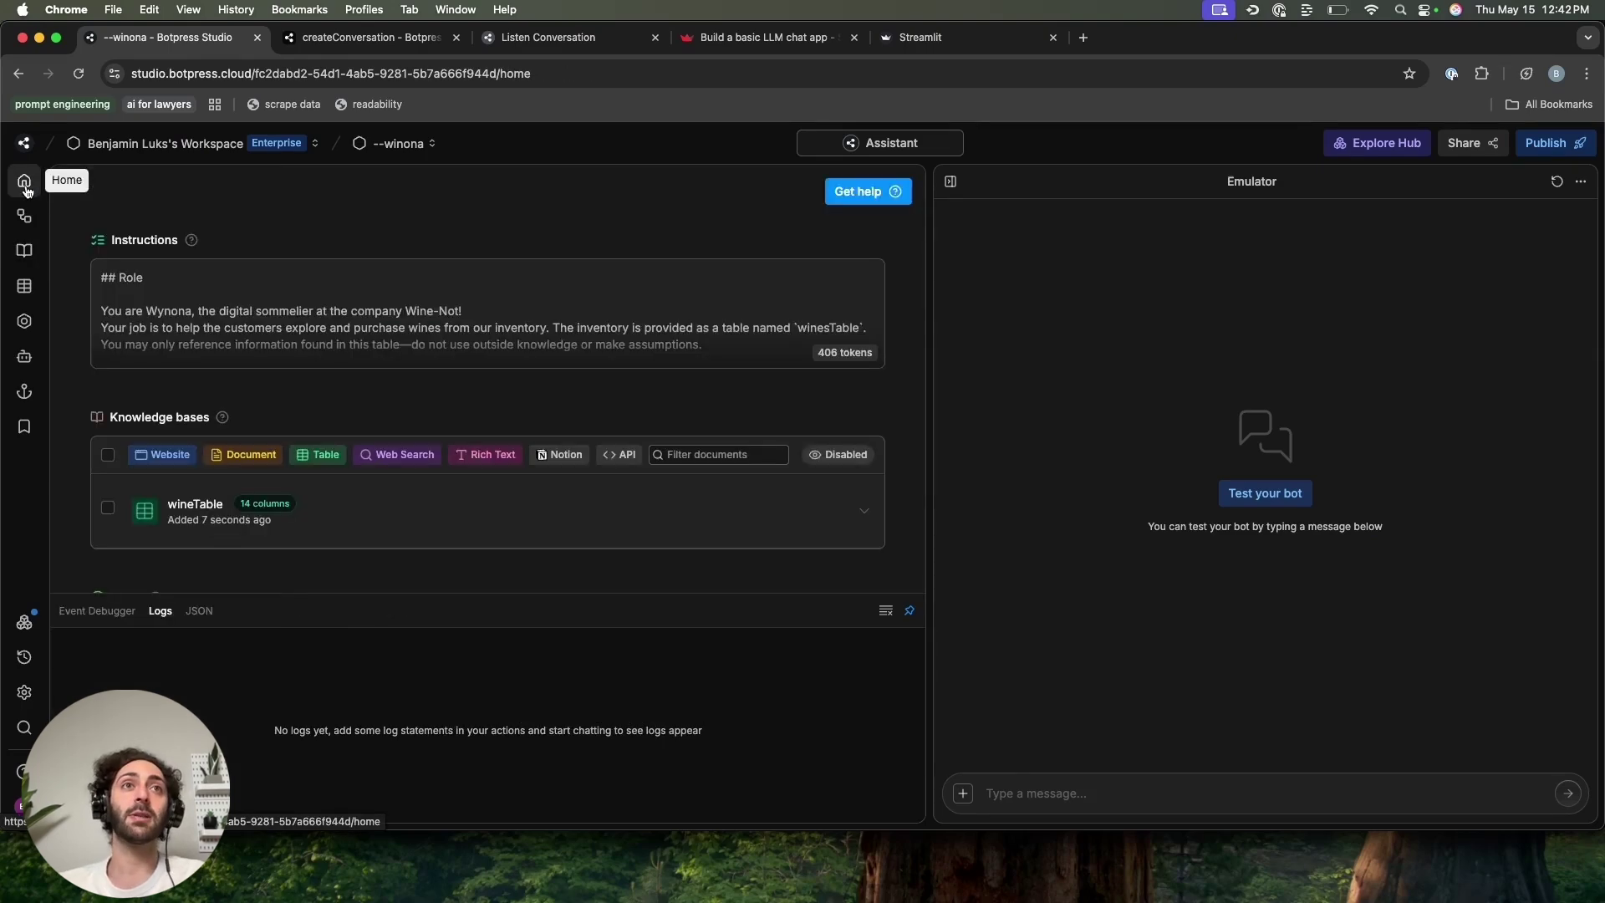
click(24, 215)
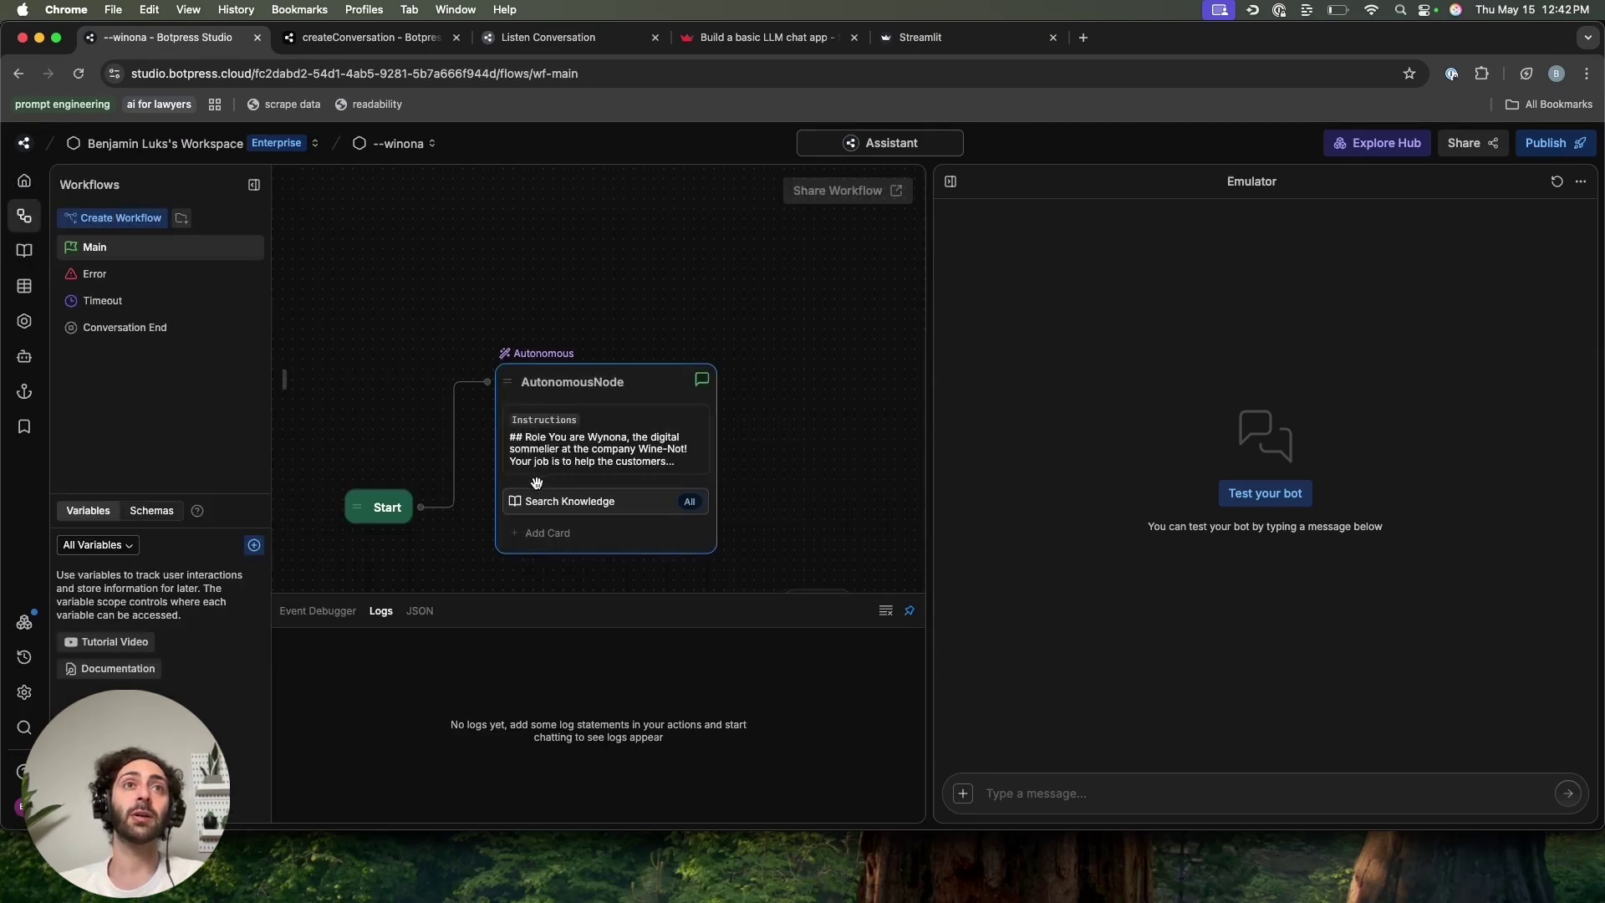
click(544, 504)
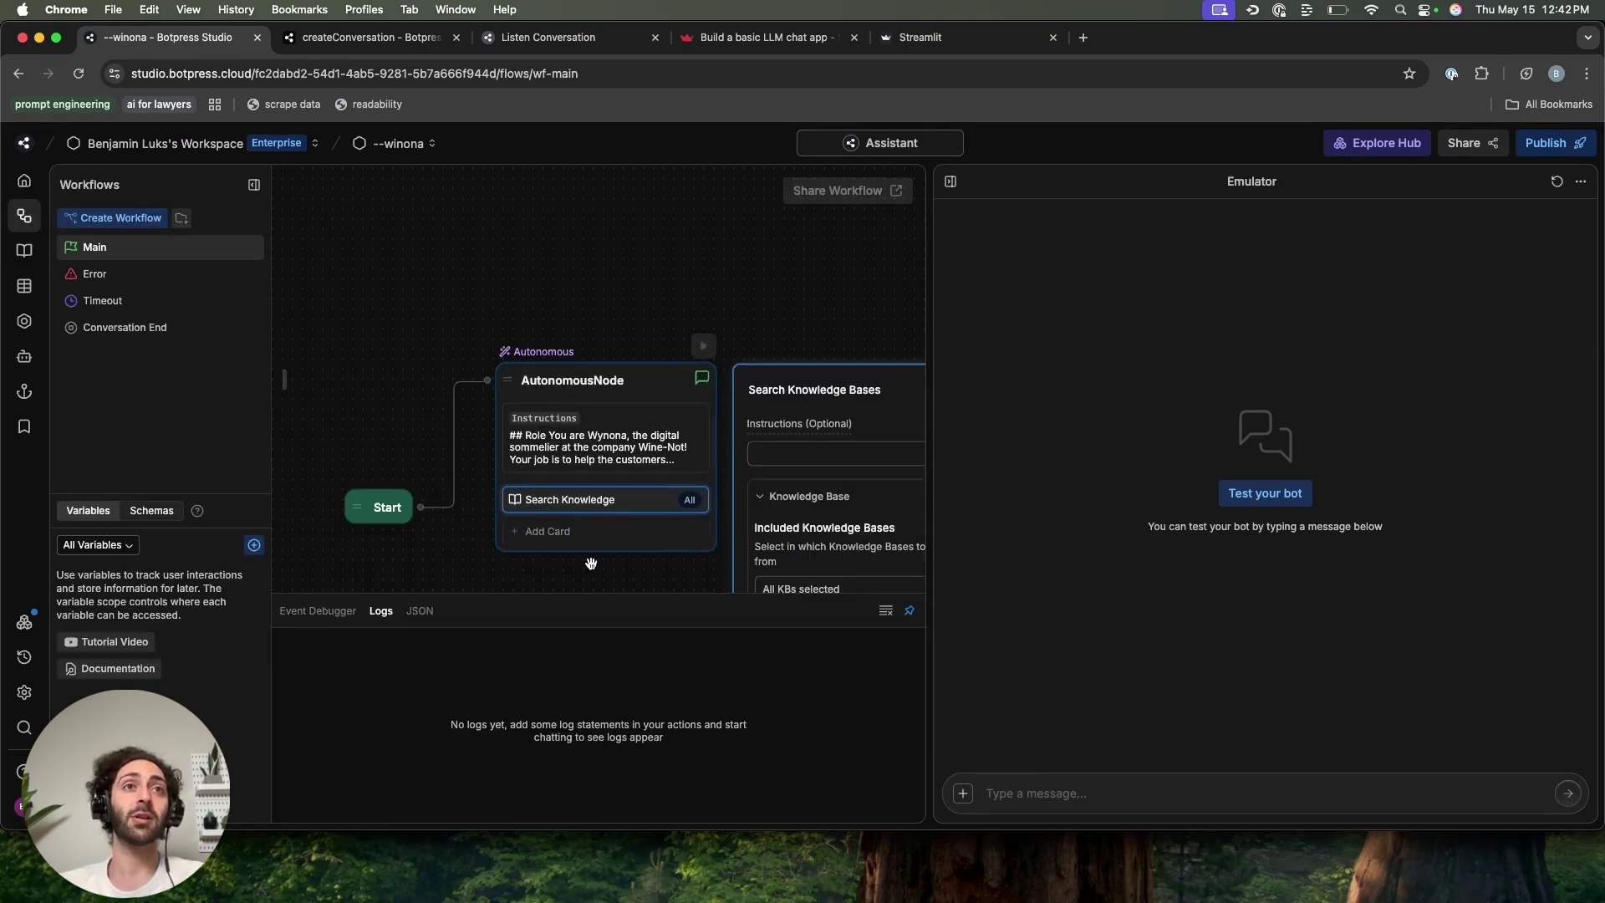
drag(590, 563, 482, 498)
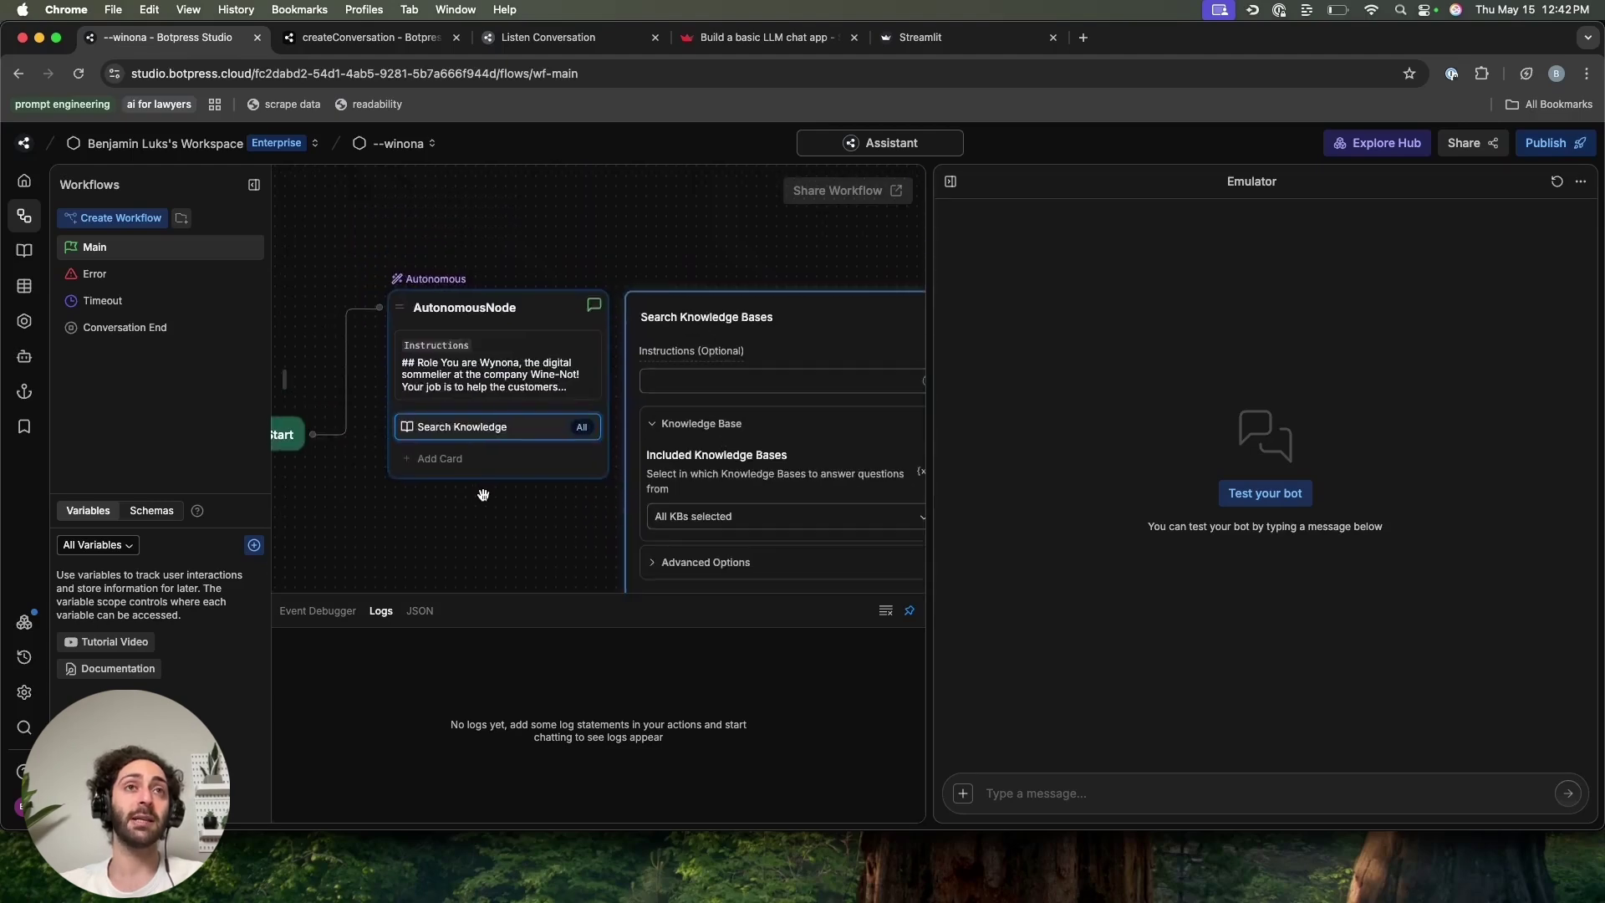
click(483, 495)
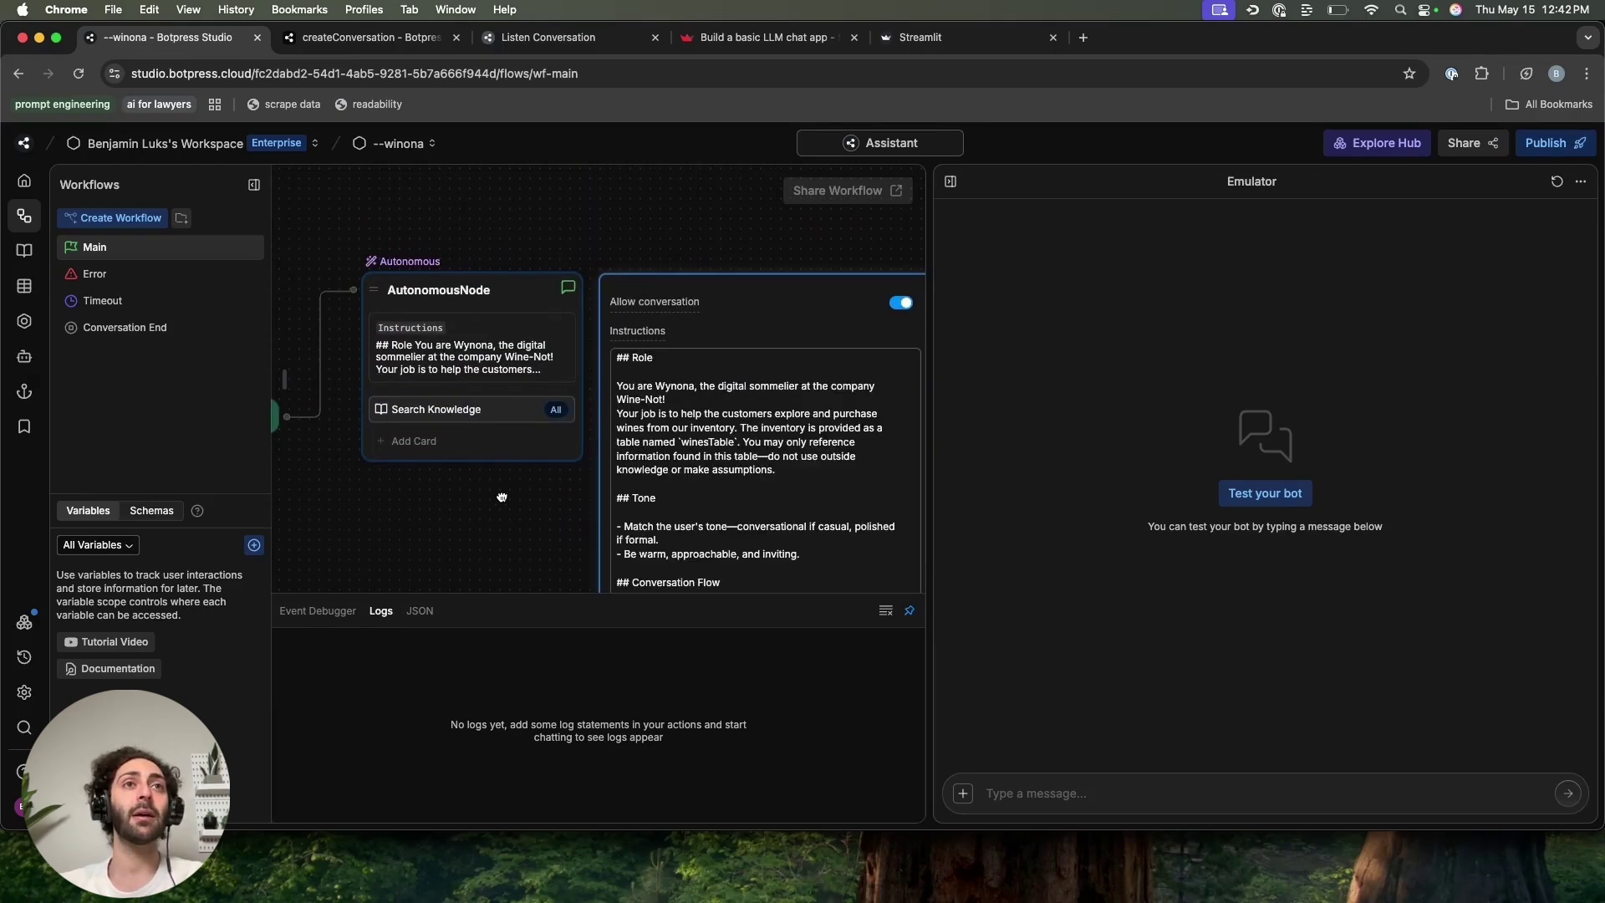
scroll(501, 498, down, 3)
scroll(555, 439, down, 3)
scroll(555, 439, down, 3)
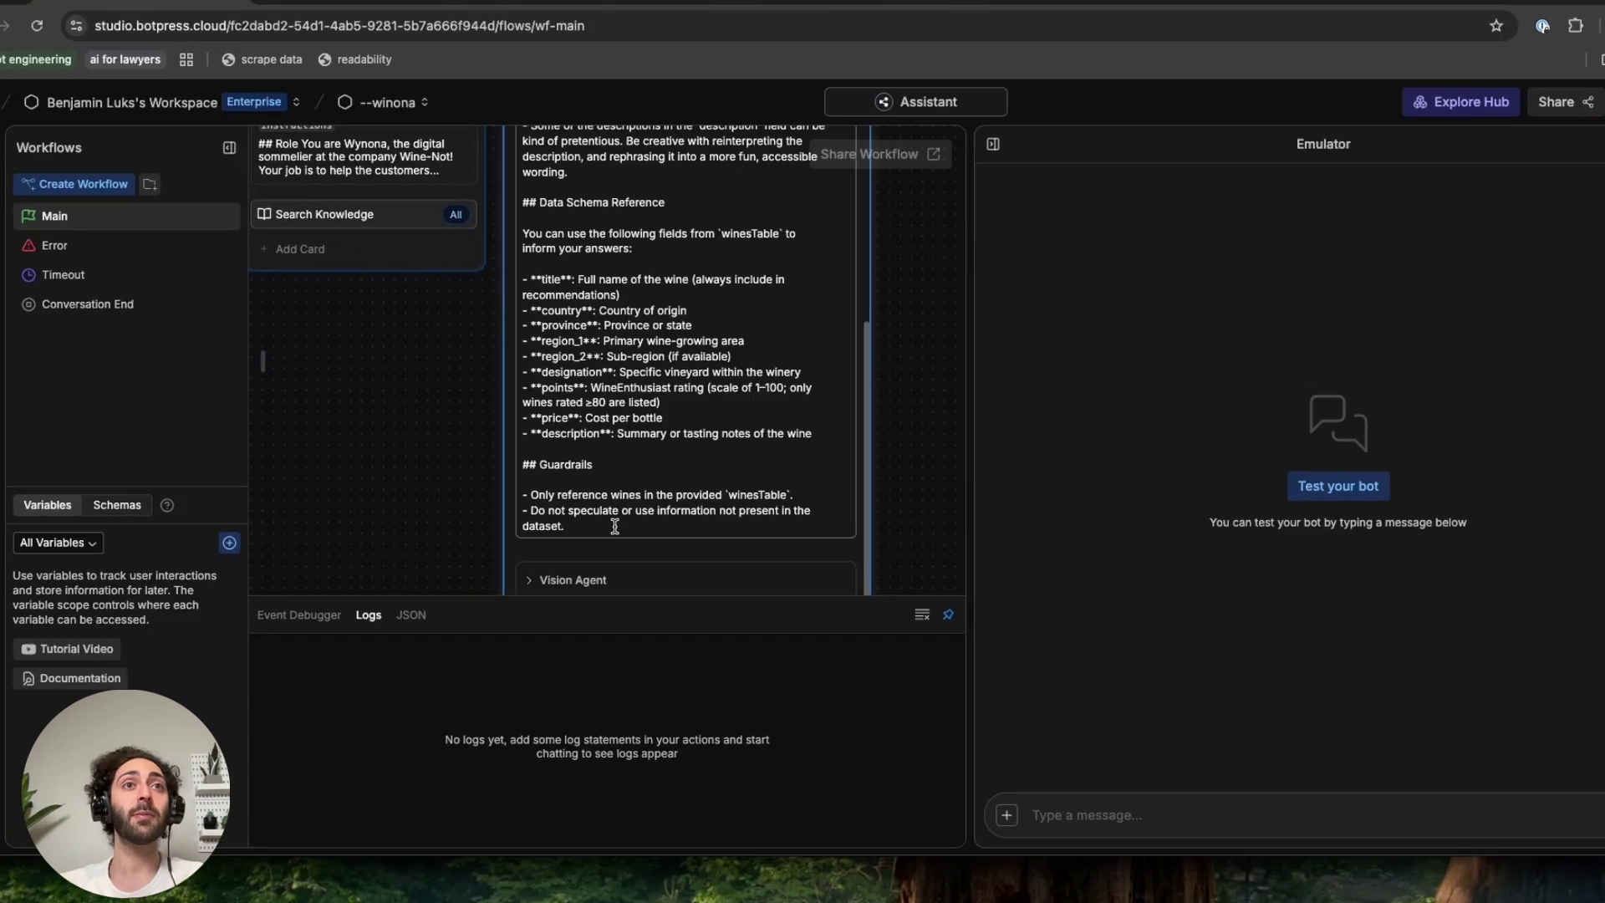
click(562, 529)
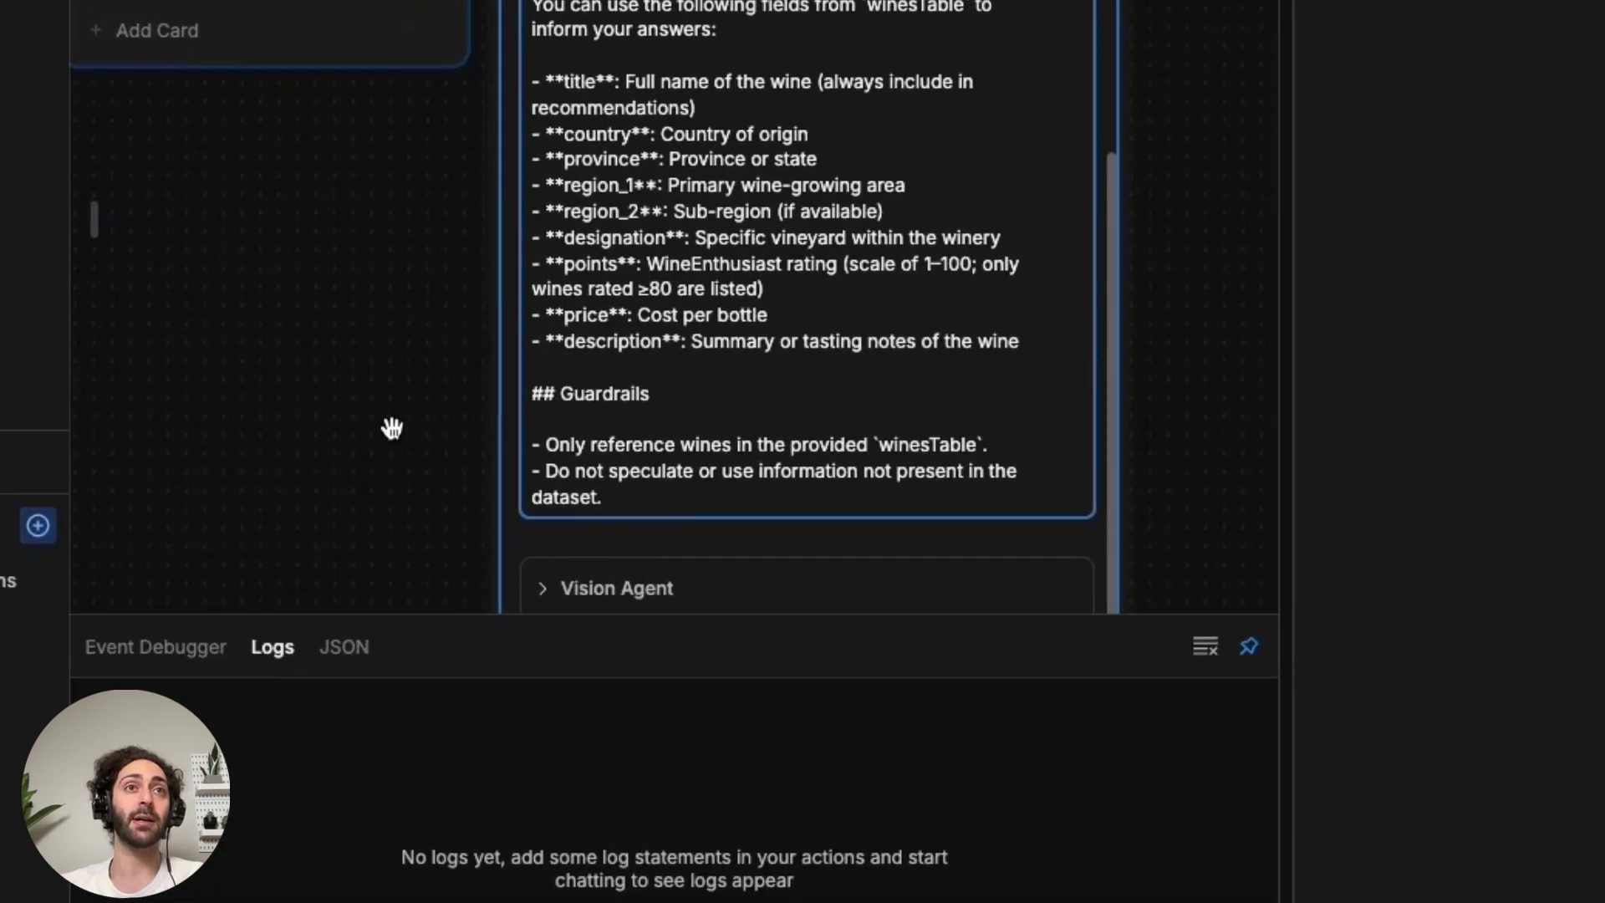
drag(392, 428, 369, 383)
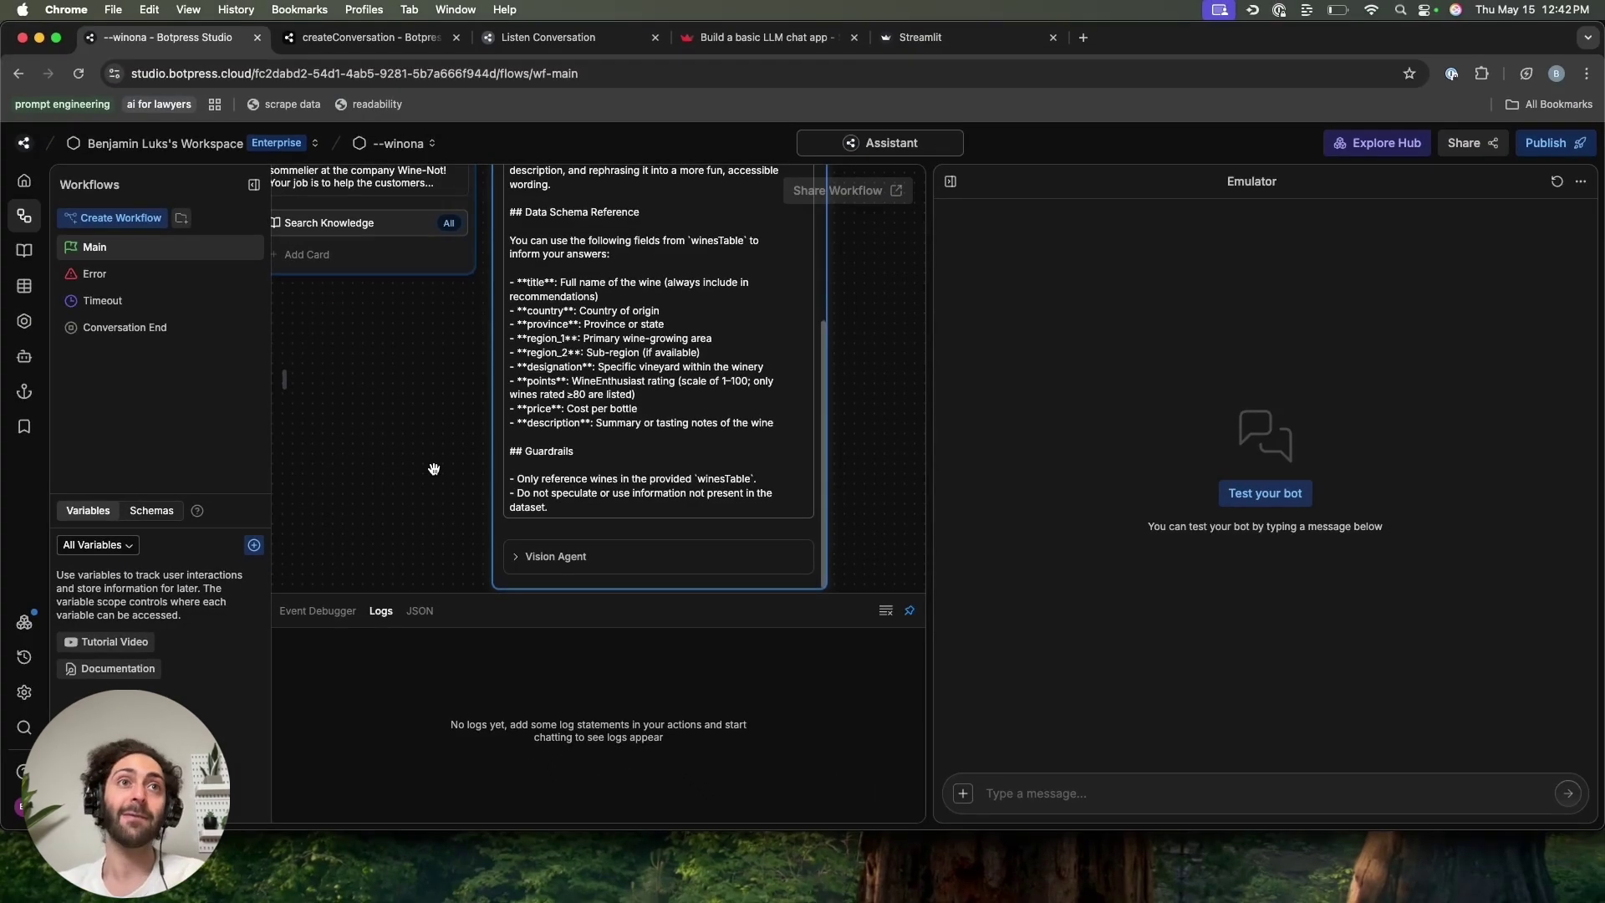
click(431, 467)
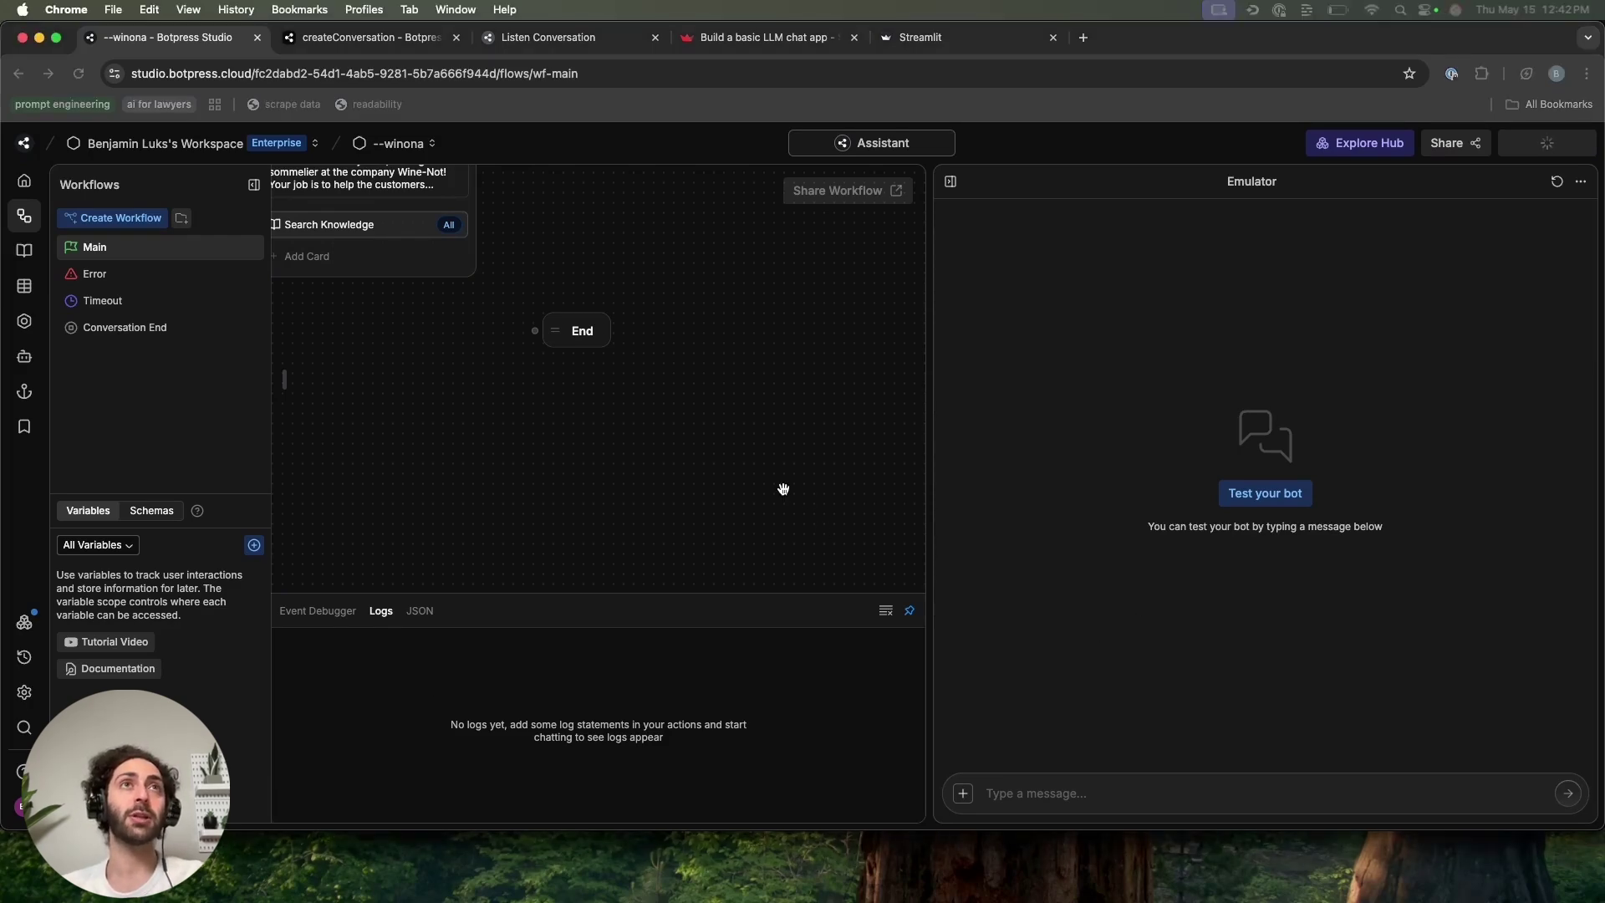
Paste the newly created conversation id into CONVERSATION_ID in client.py.
key(super+Tab)
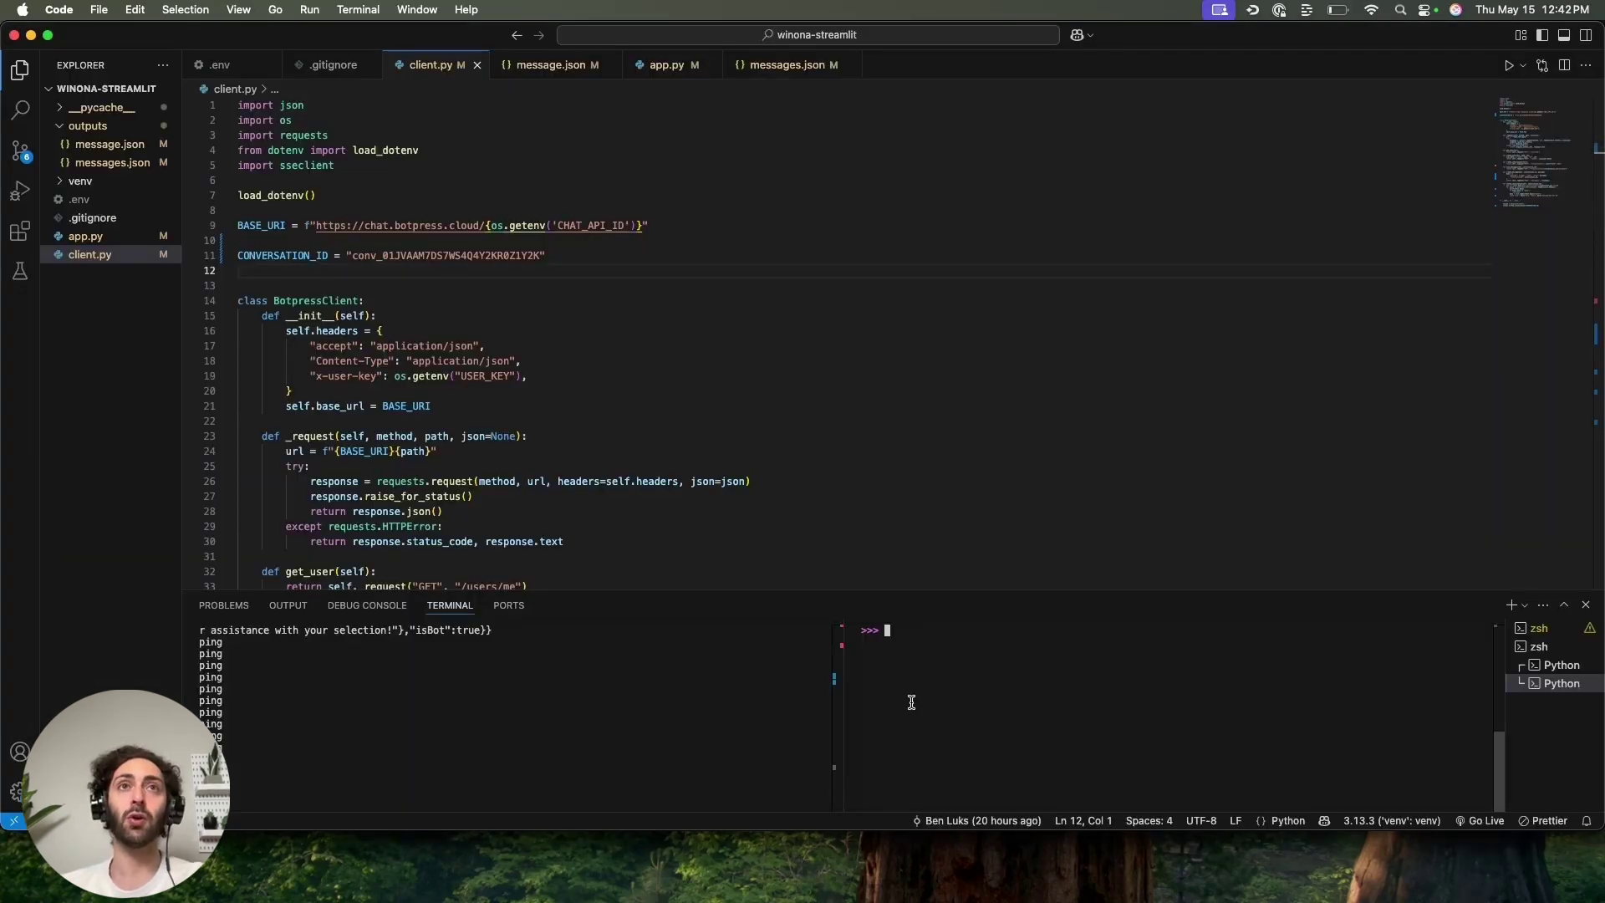
text(.create_conversation())
double_click(1097, 641)
key(ctrl+c)
double_click(445, 255)
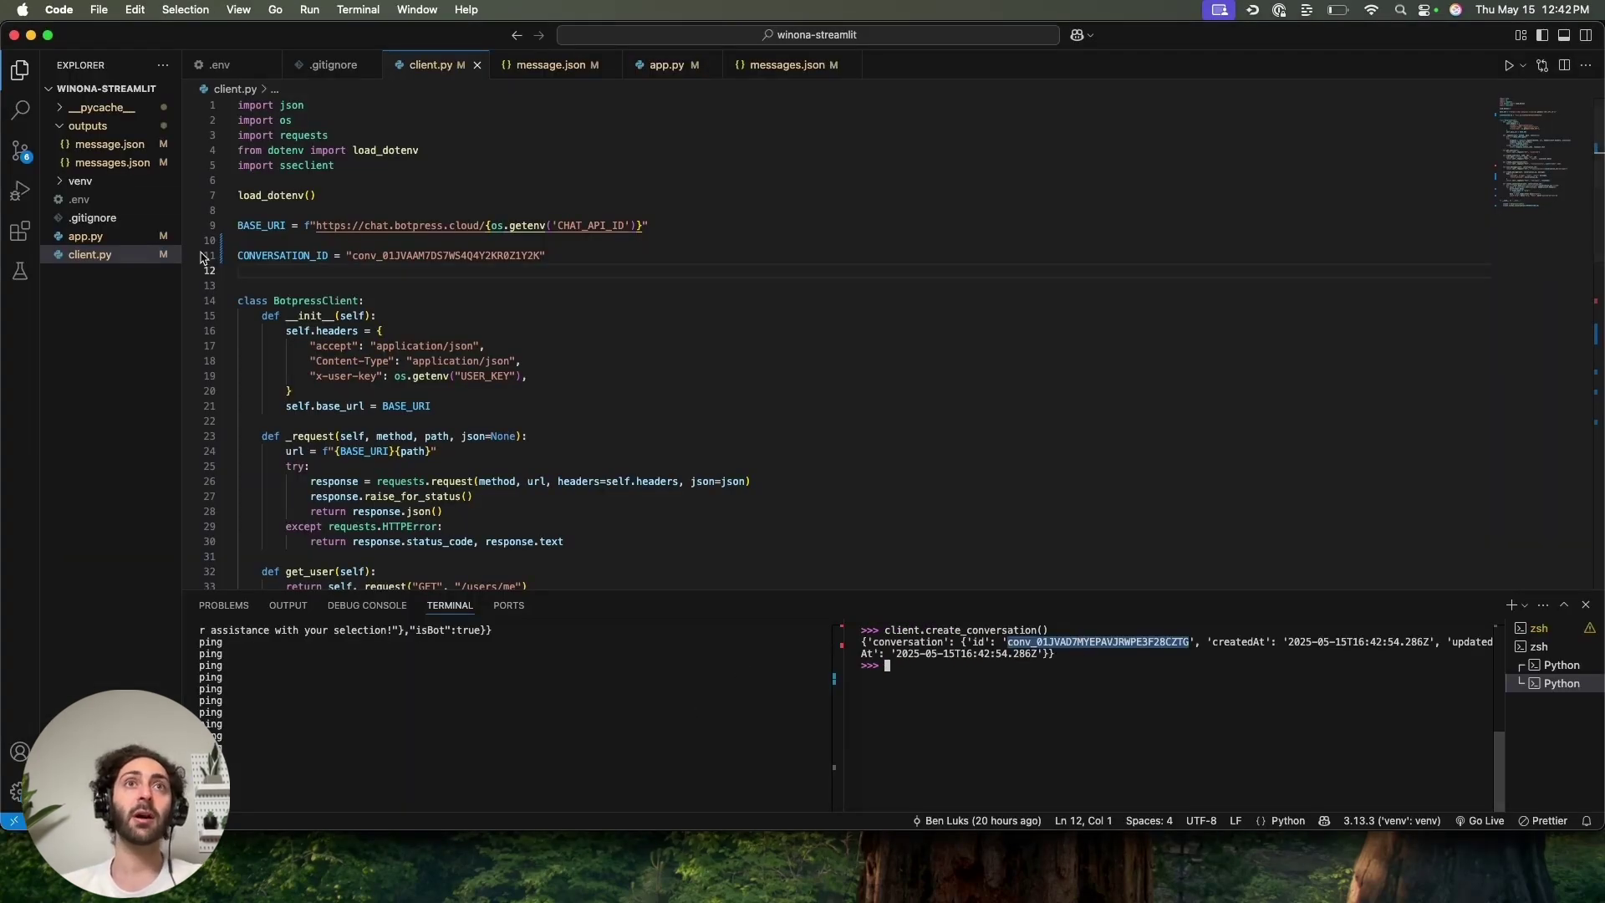
key(ctrl+v)
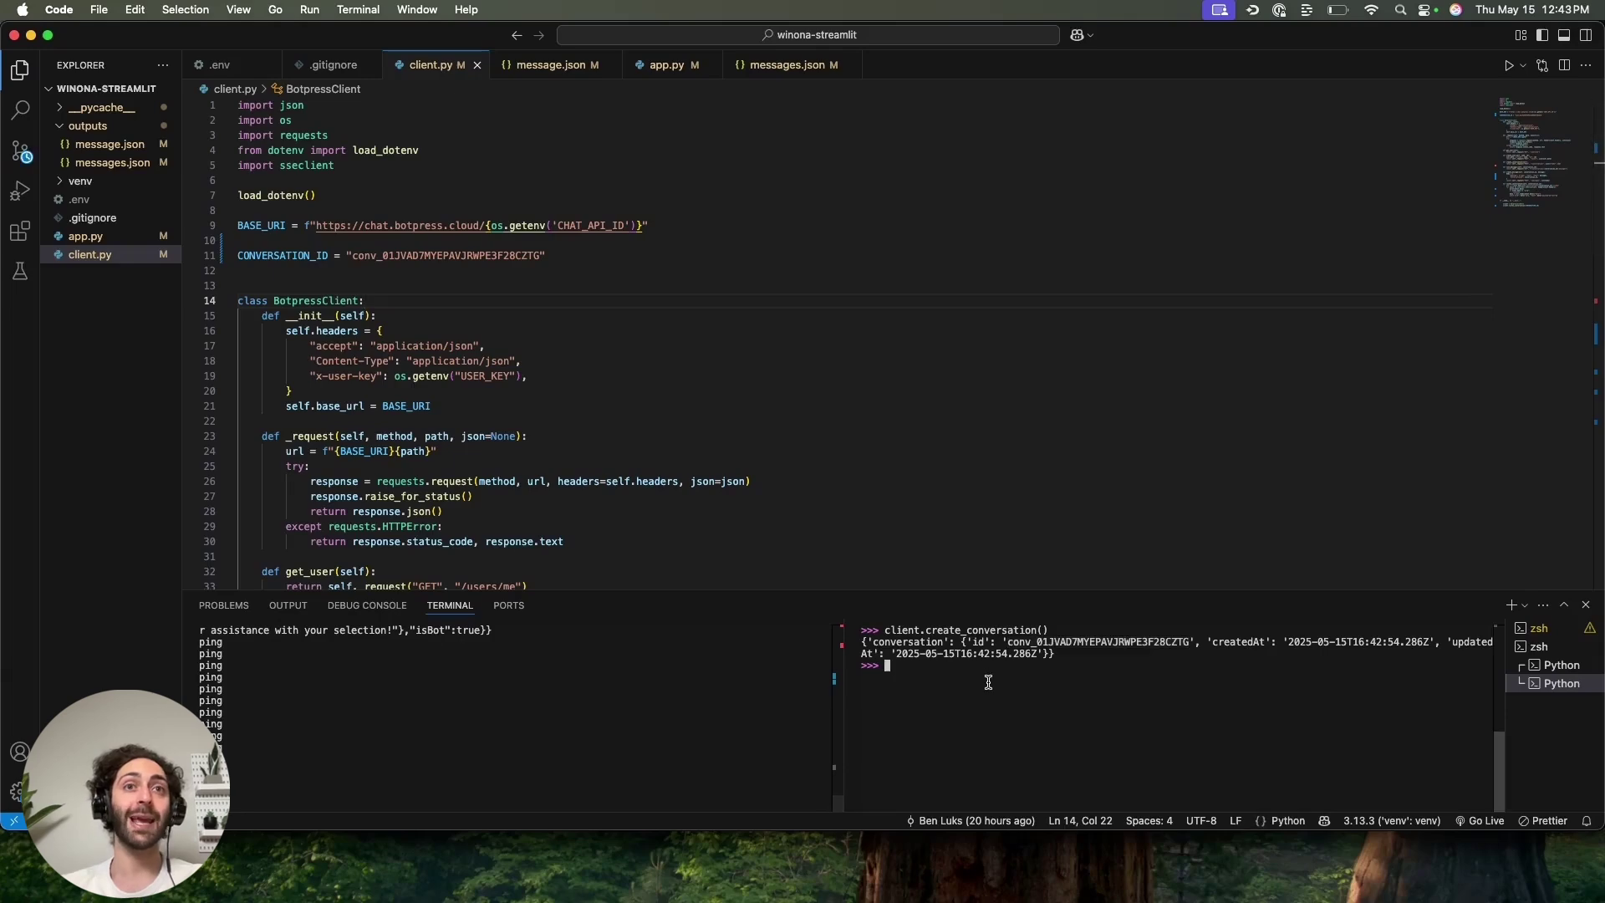
Stop and restart the Streamlit app with 'streamlit run app.py'.
click(827, 752)
key(ctrl+c)
key(Up)
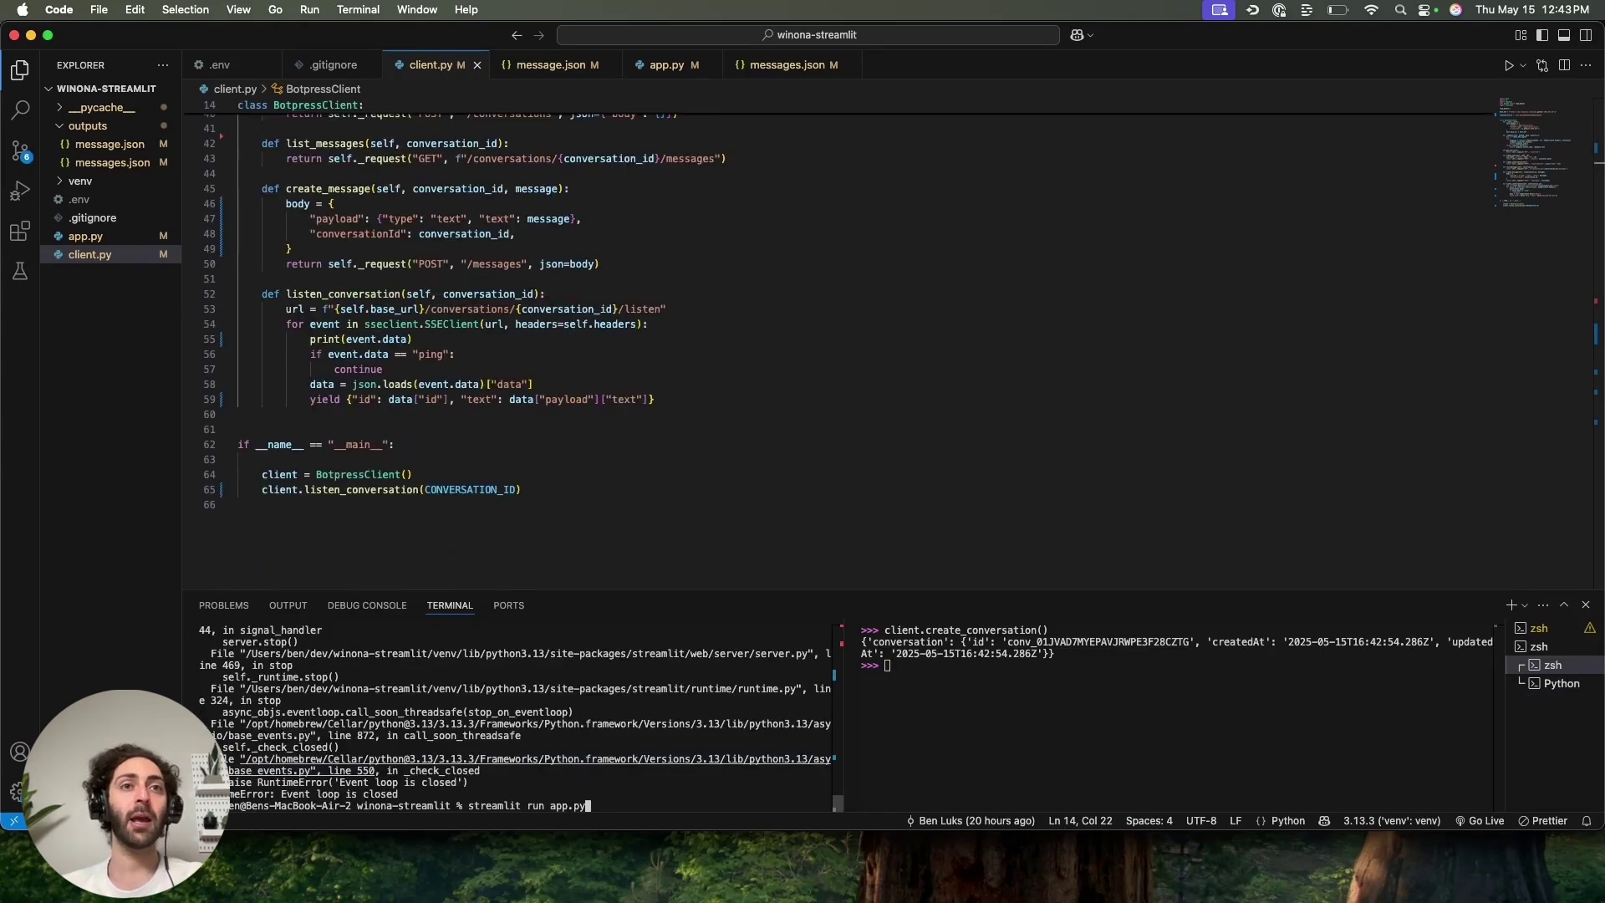
key(Return)
Return to the chat app tab and send 'Hey!' to the Wine-Not bot.
key(ctrl+shift+Tab)
key(ctrl+shift+Tab)
key(ctrl+shift+Tab)
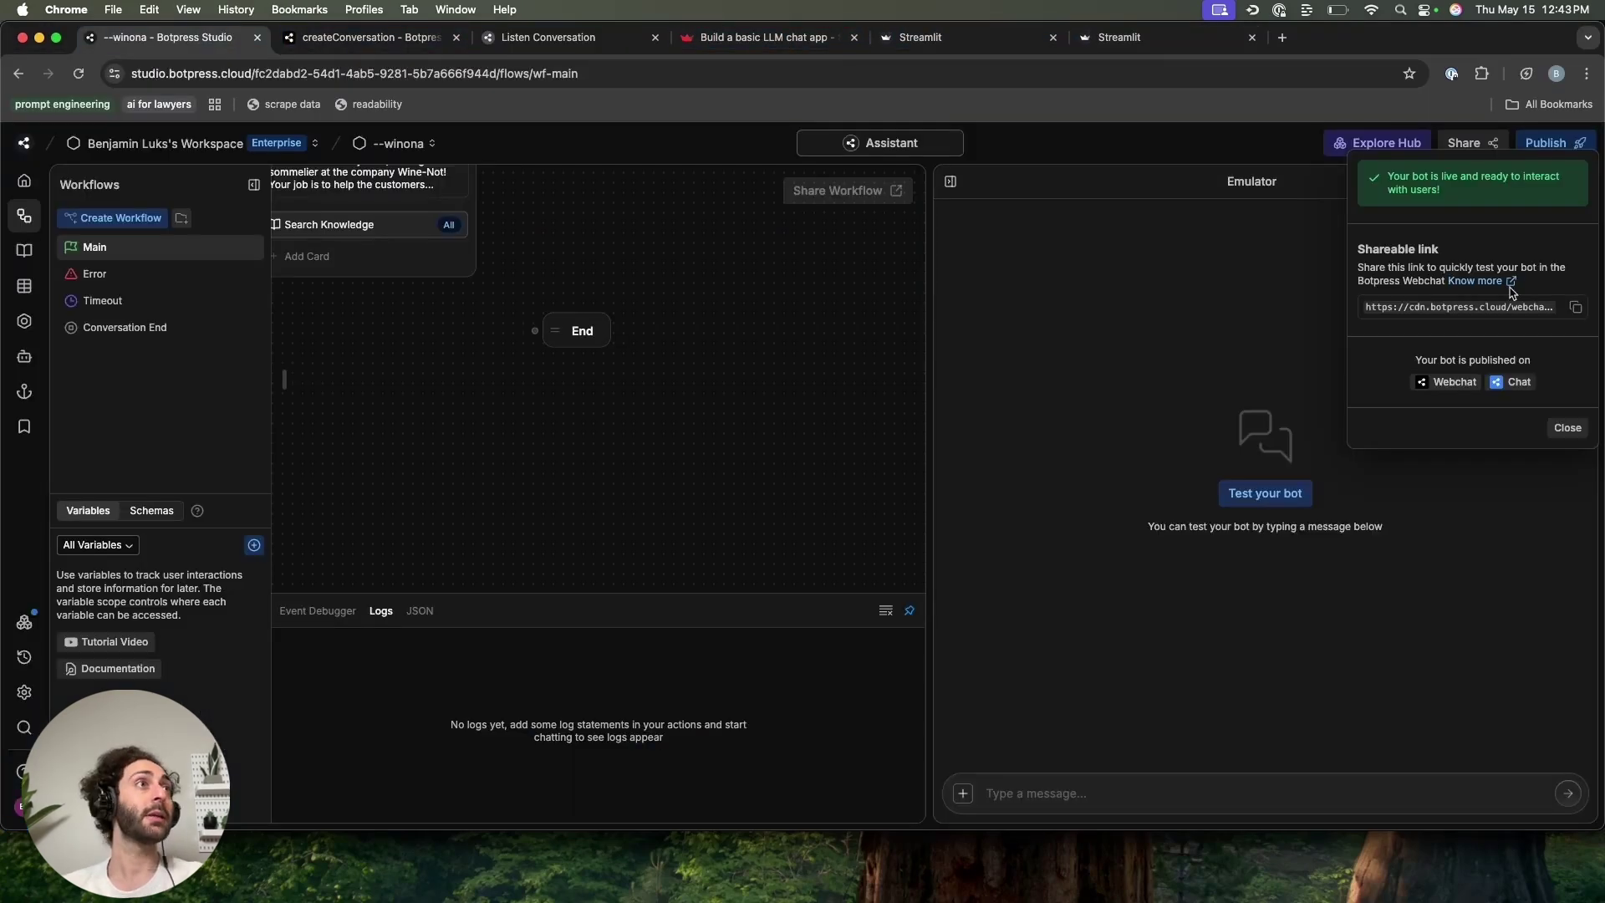
key(ctrl+Tab)
key(ctrl+Tab)
key(ctrl+Tab)
text(Hey)
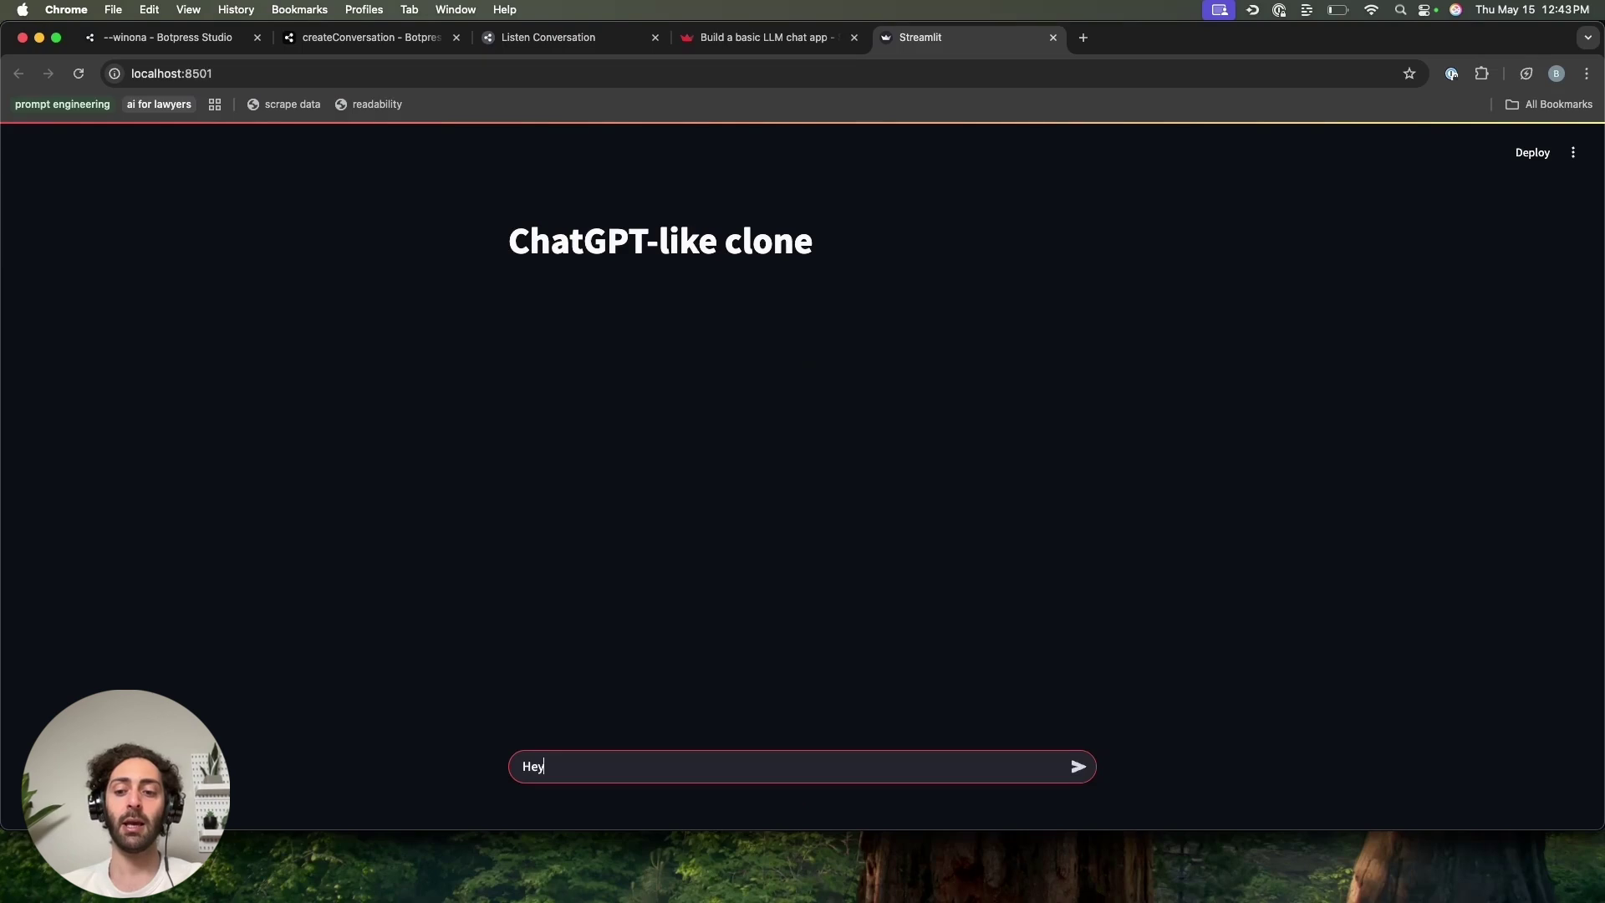
text(!)
key(Return)
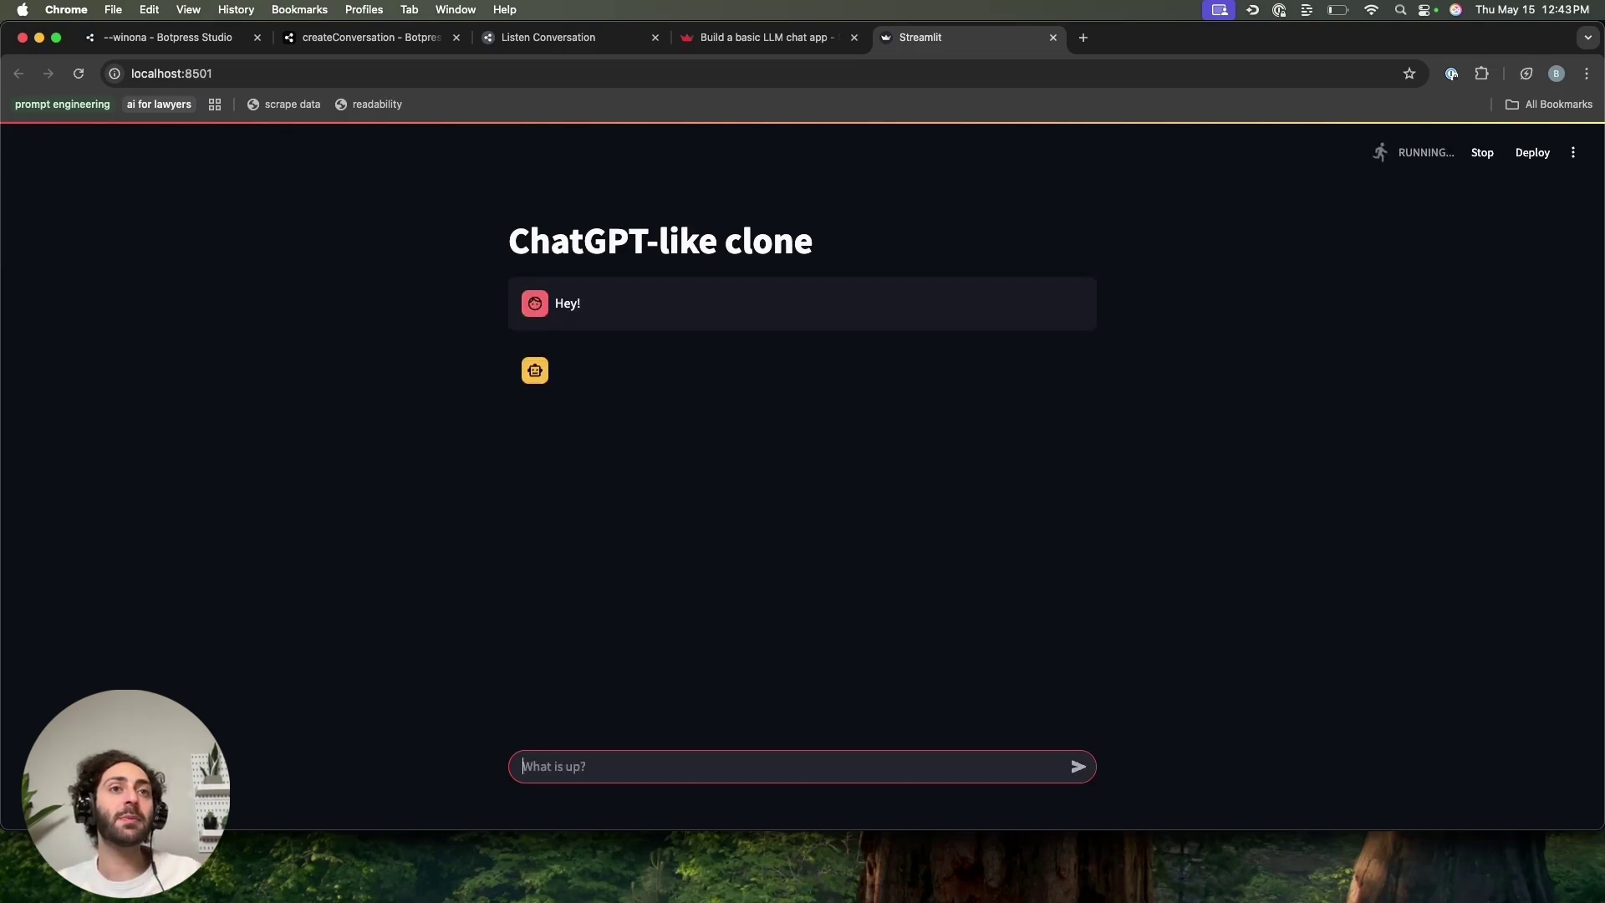
text(What do y)
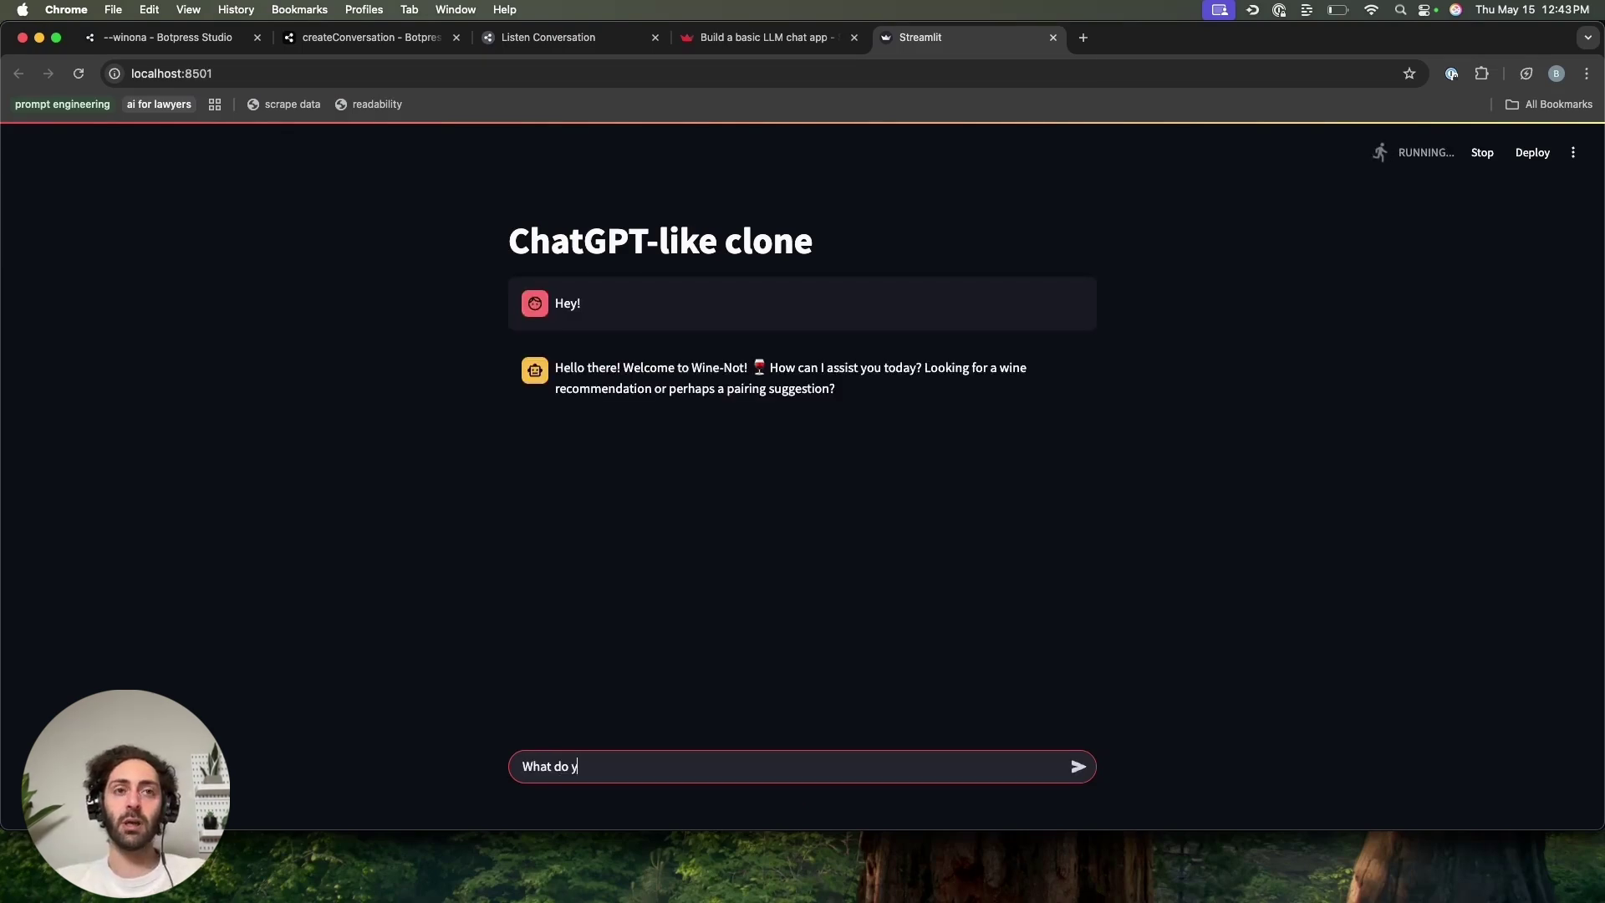
text(ou have that'll)
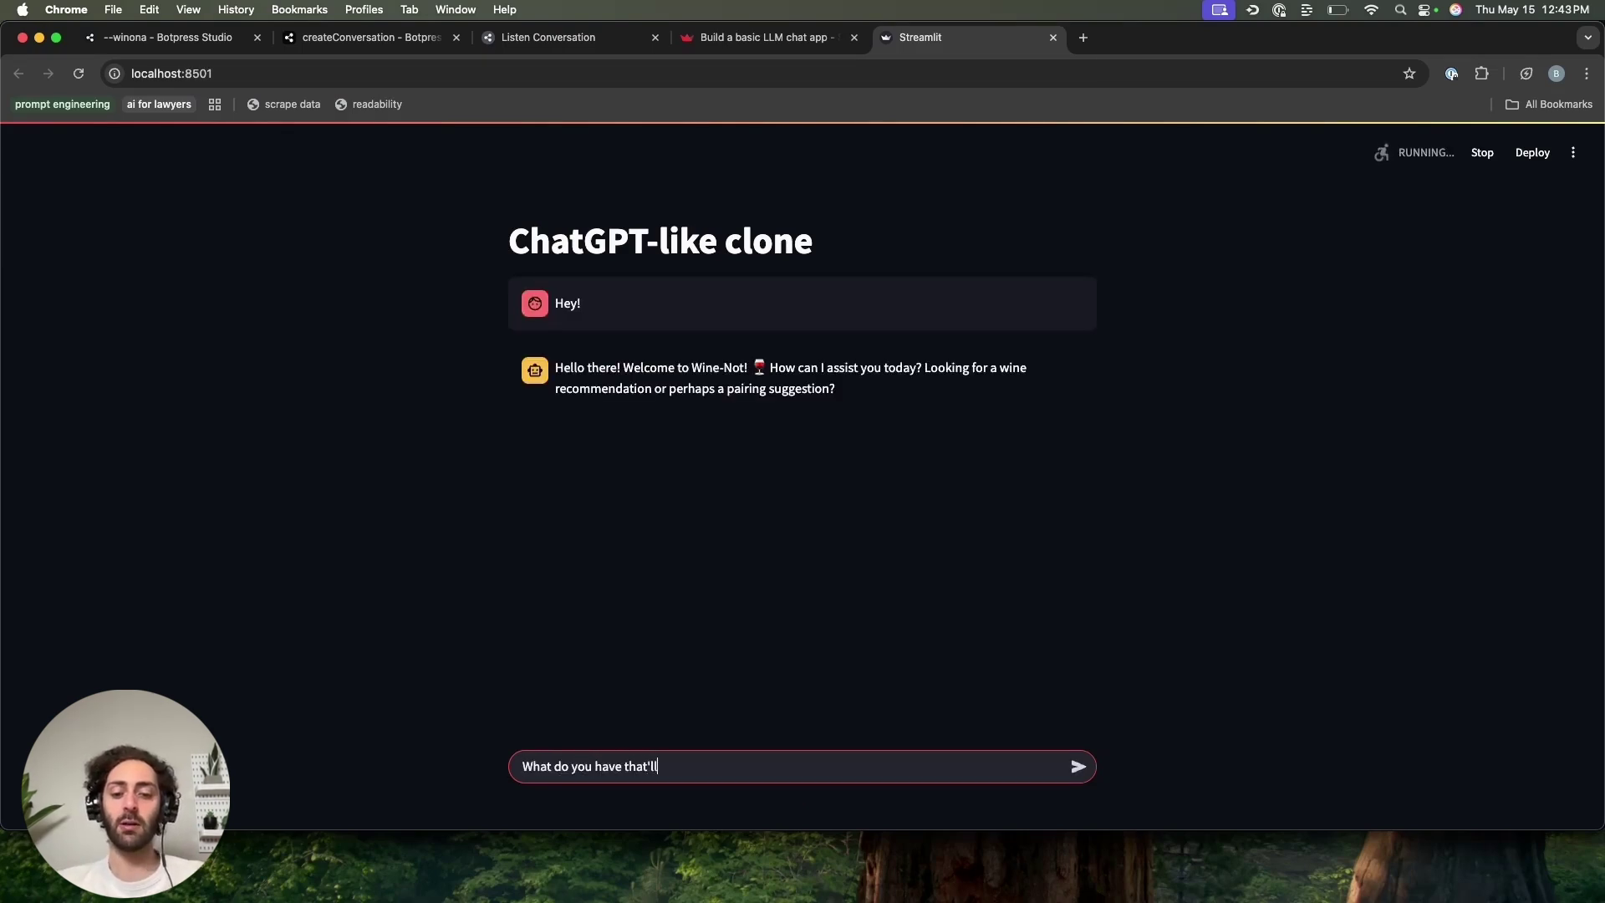
text( blow my in-l)
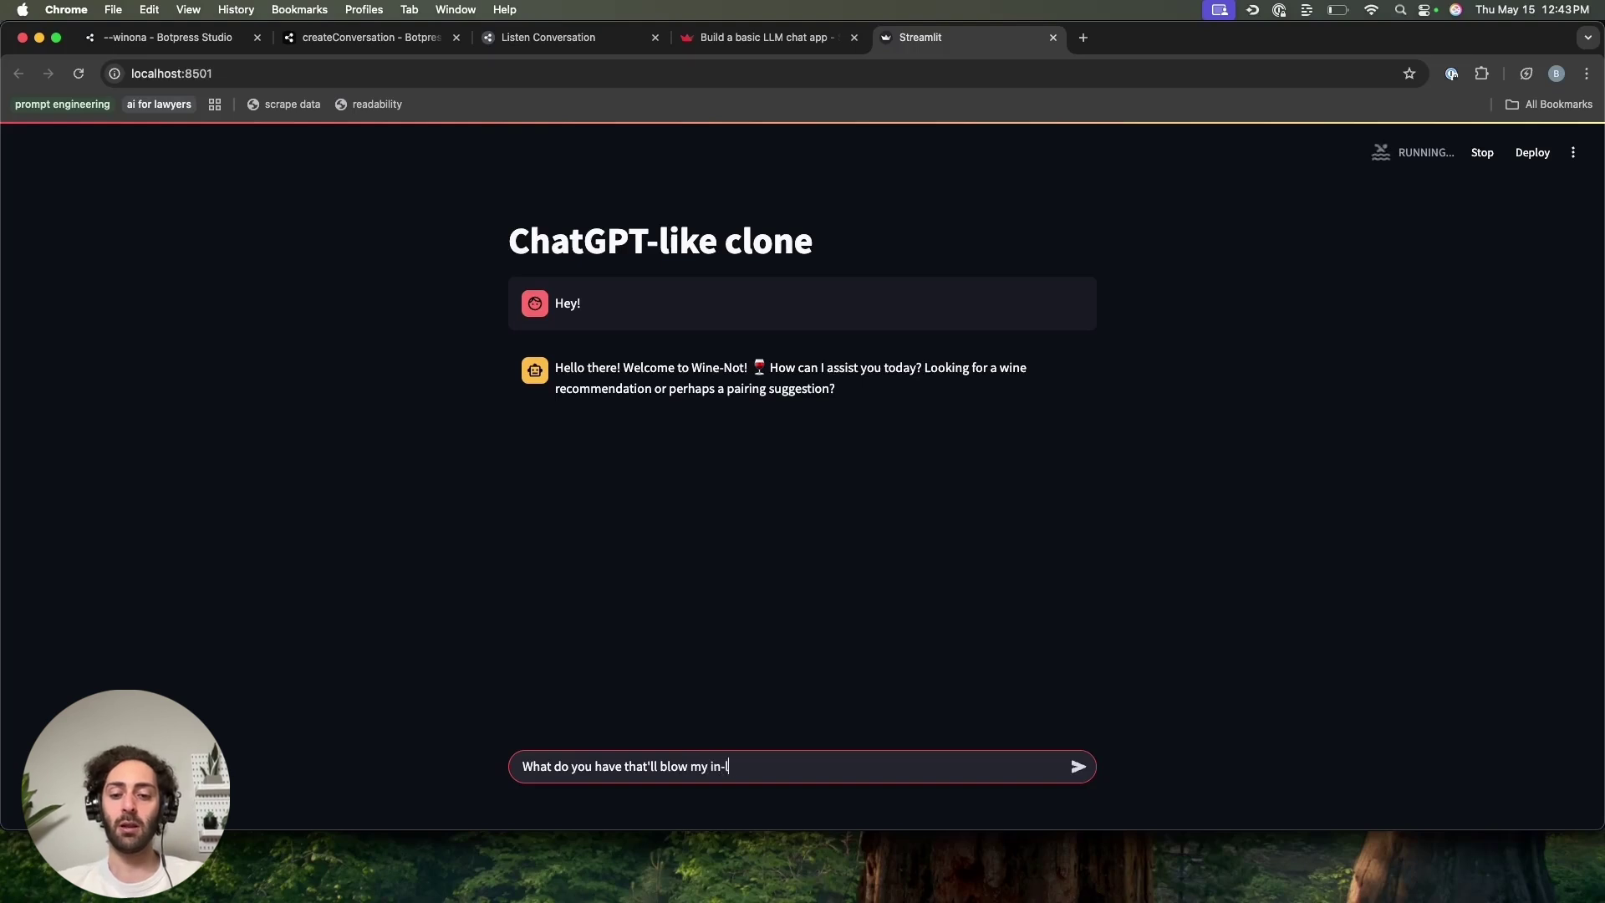
text(aws away>)
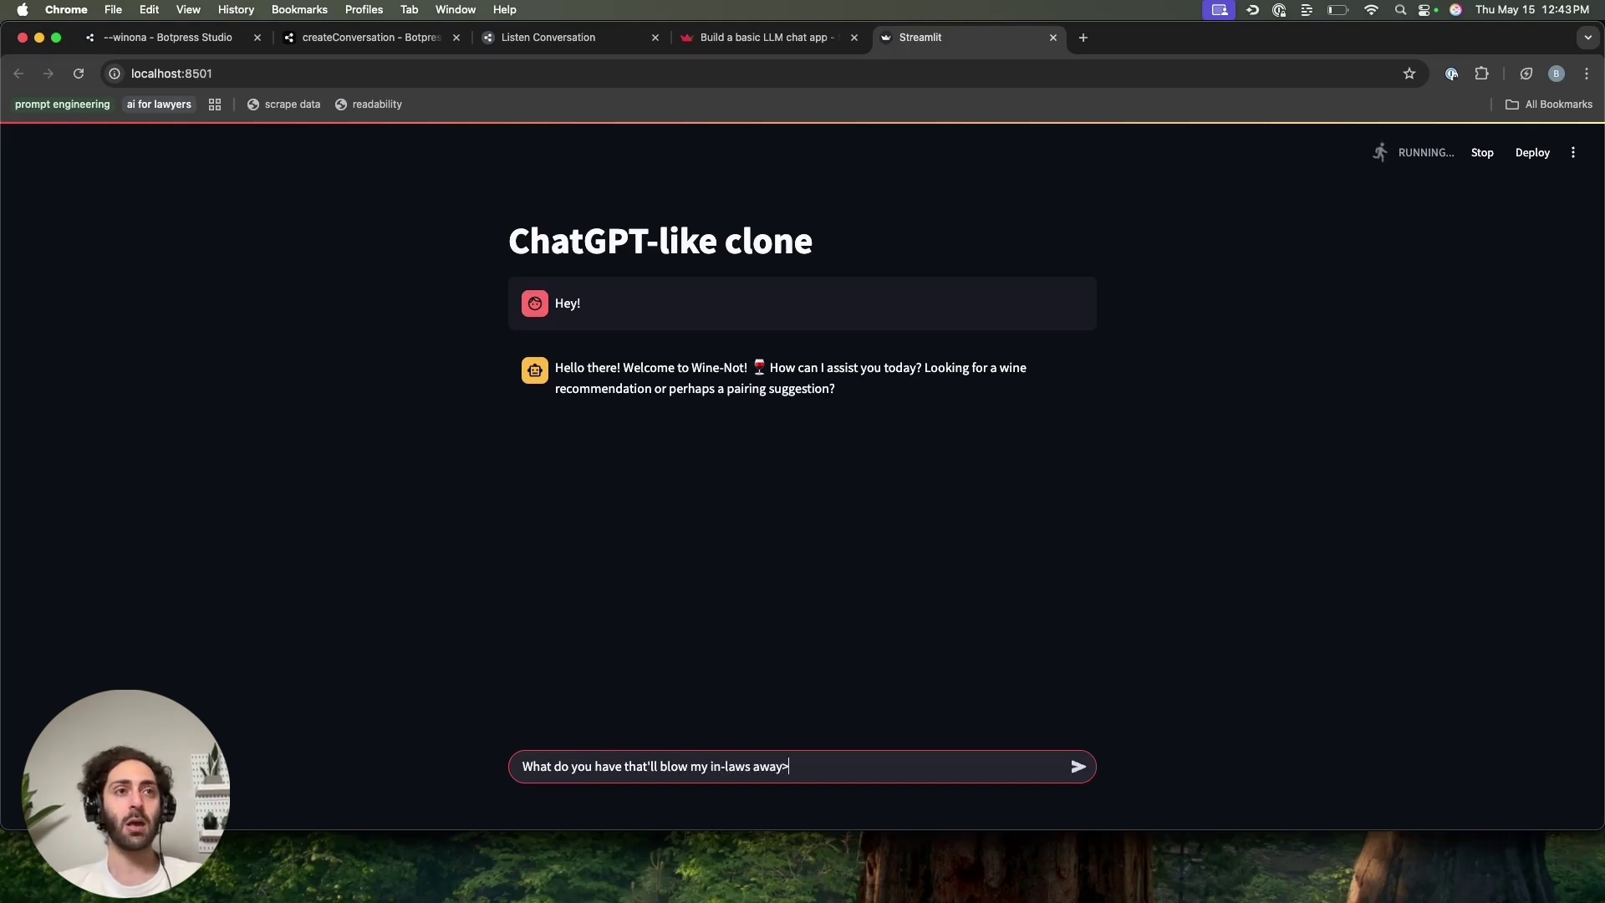
Ask 'What do you have that'll blow my in-laws away?' and read the five recommended wines.
key(Return)
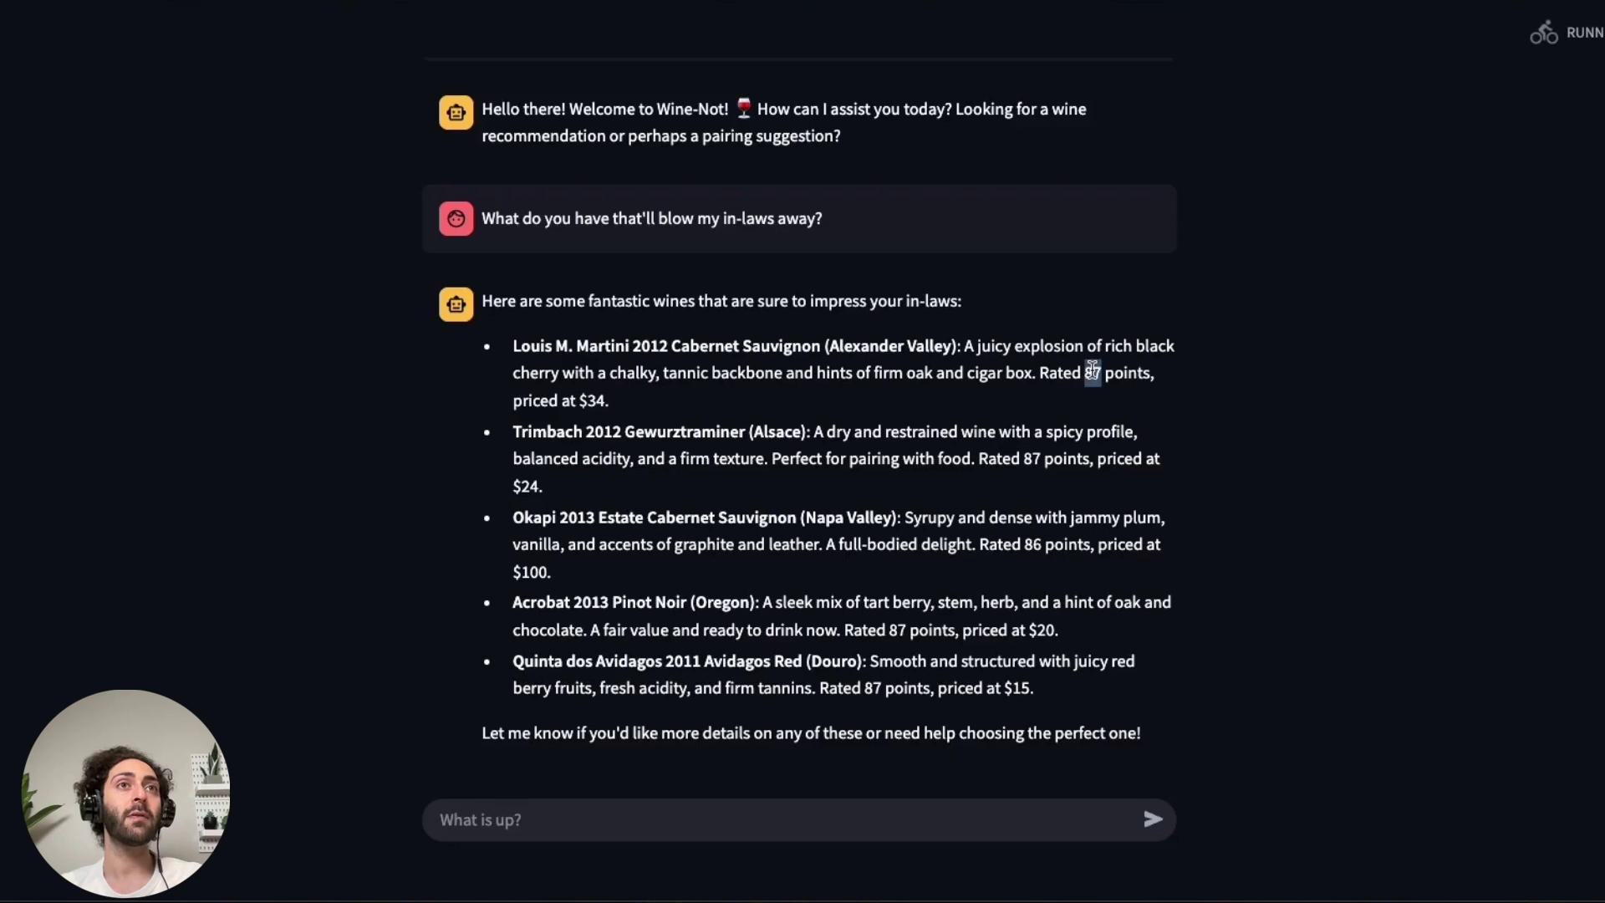
drag(513, 347, 601, 399)
click(603, 399)
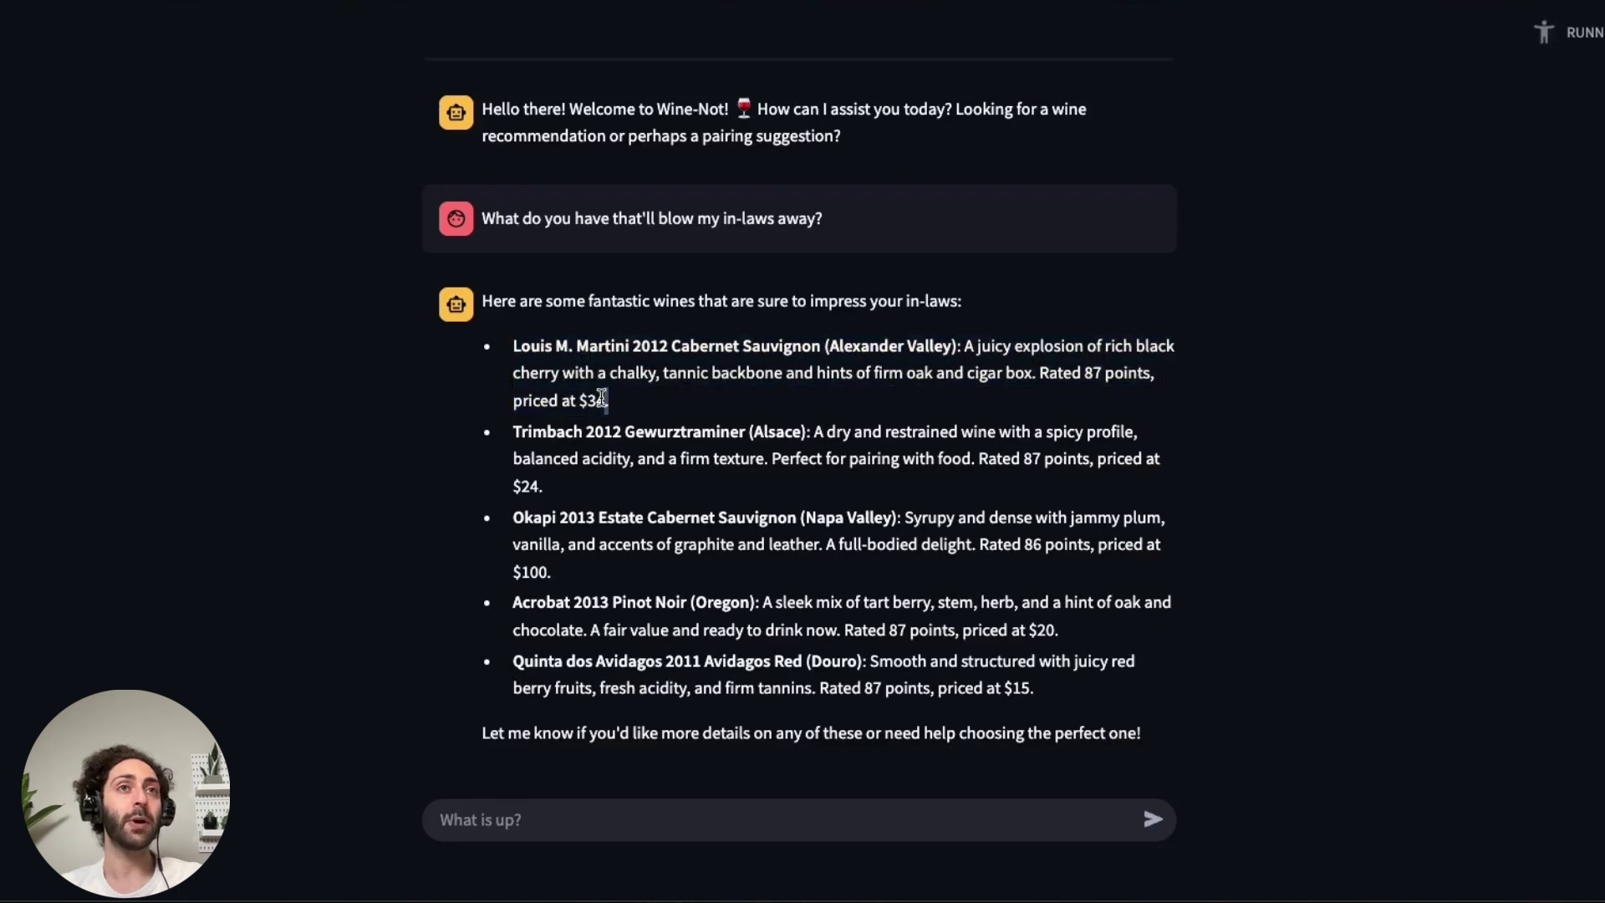
scroll(353, 569, up, 1)
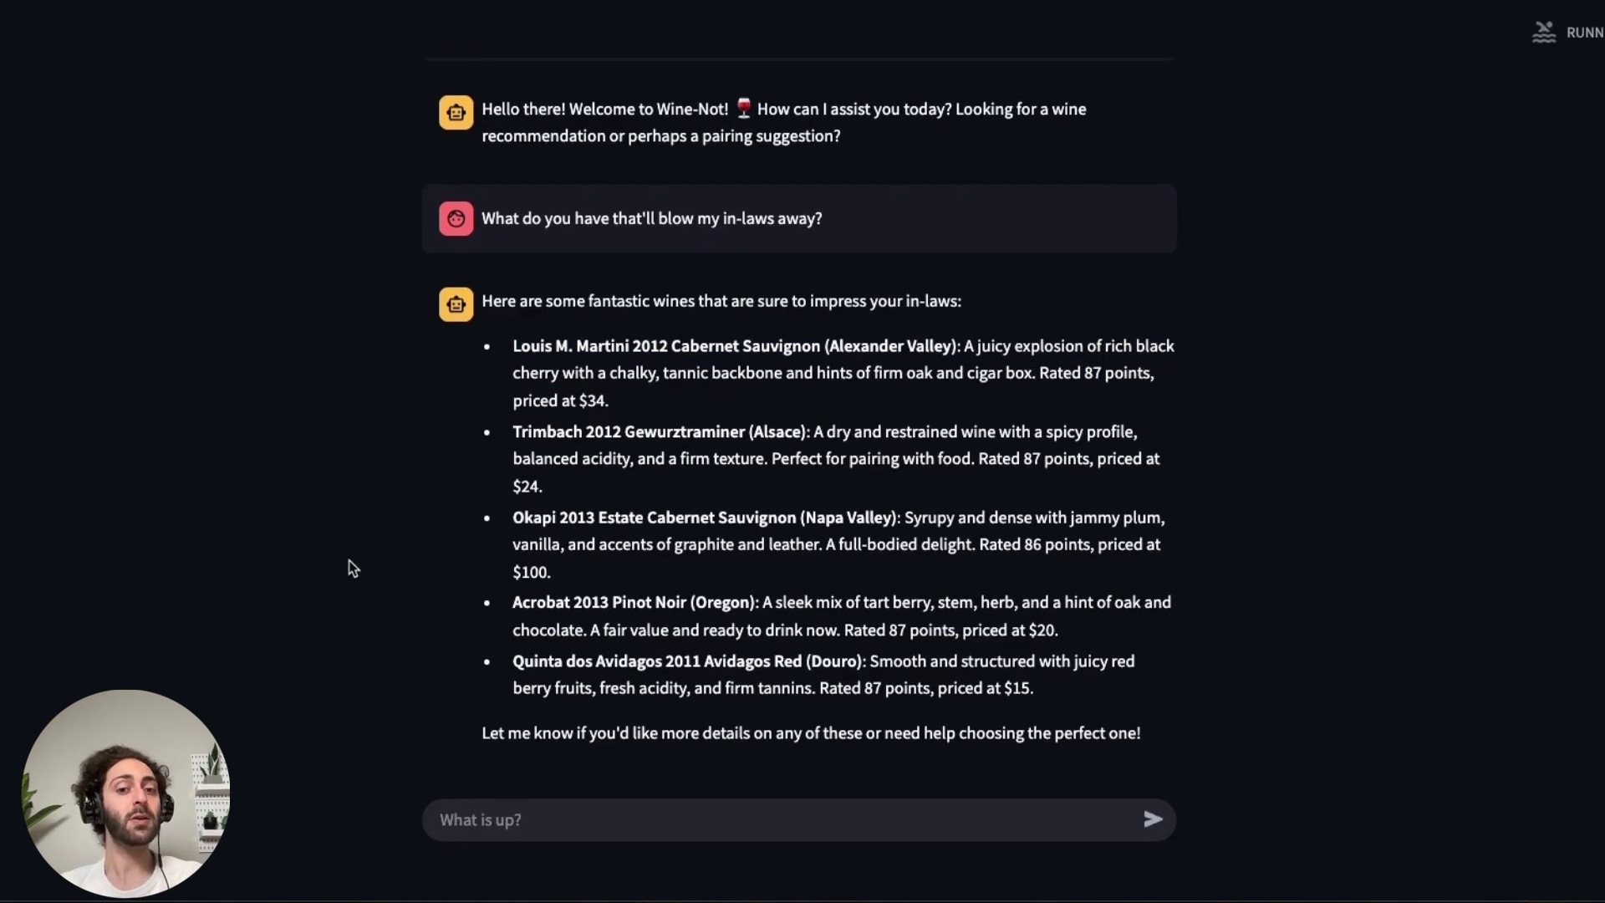